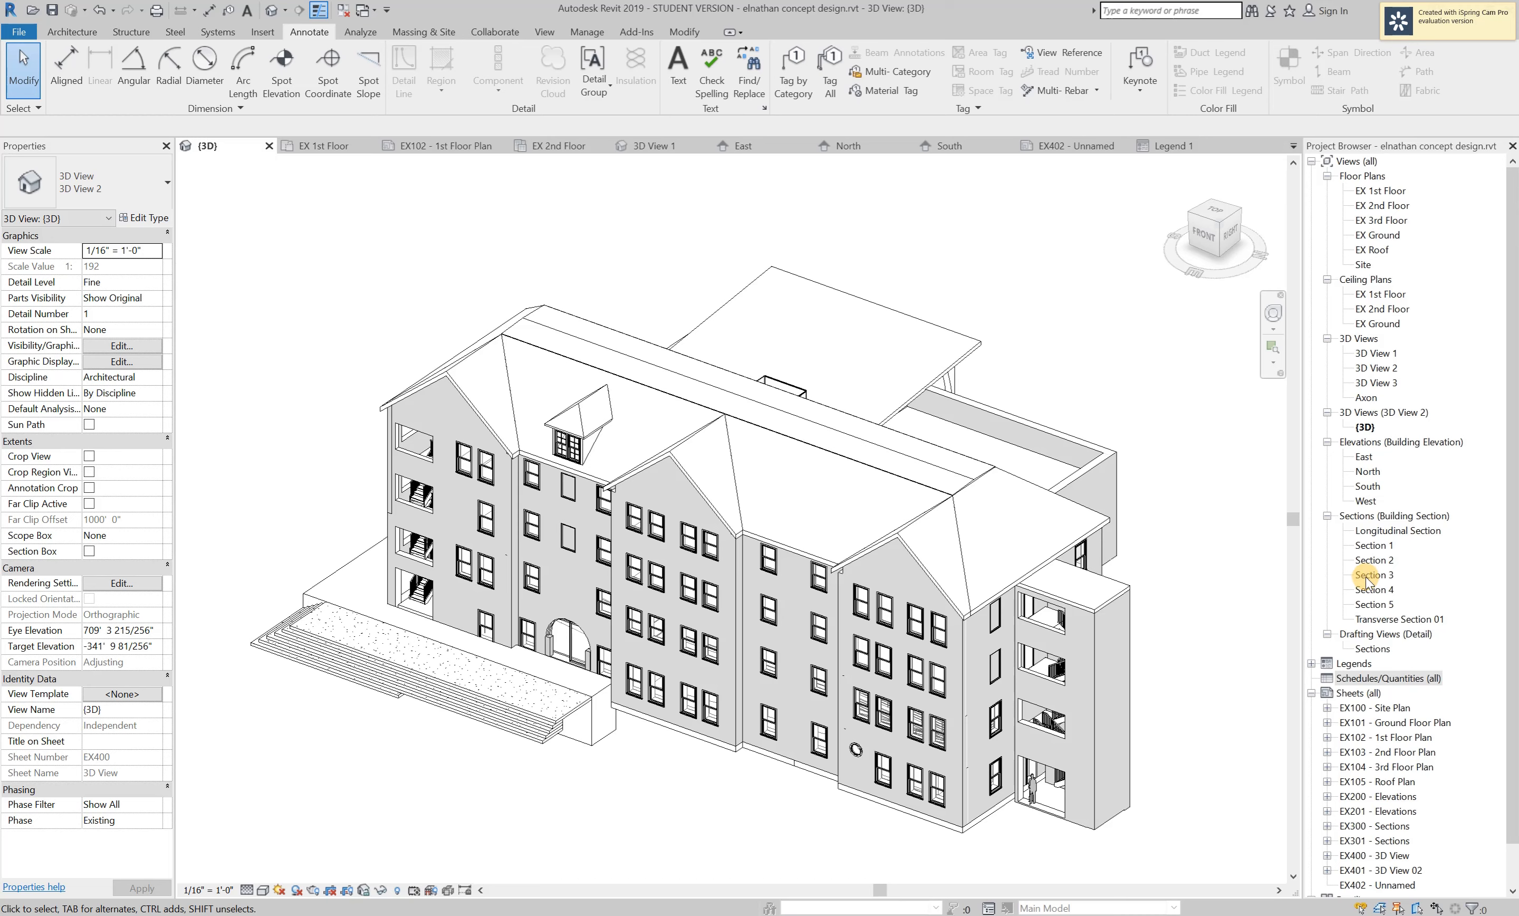
Review the browser organization schemes available for the project's Views (all) grouping.
{"action": "scroll", "coordinate": [904, 382], "scroll_direction": "down", "scroll_amount": 1}
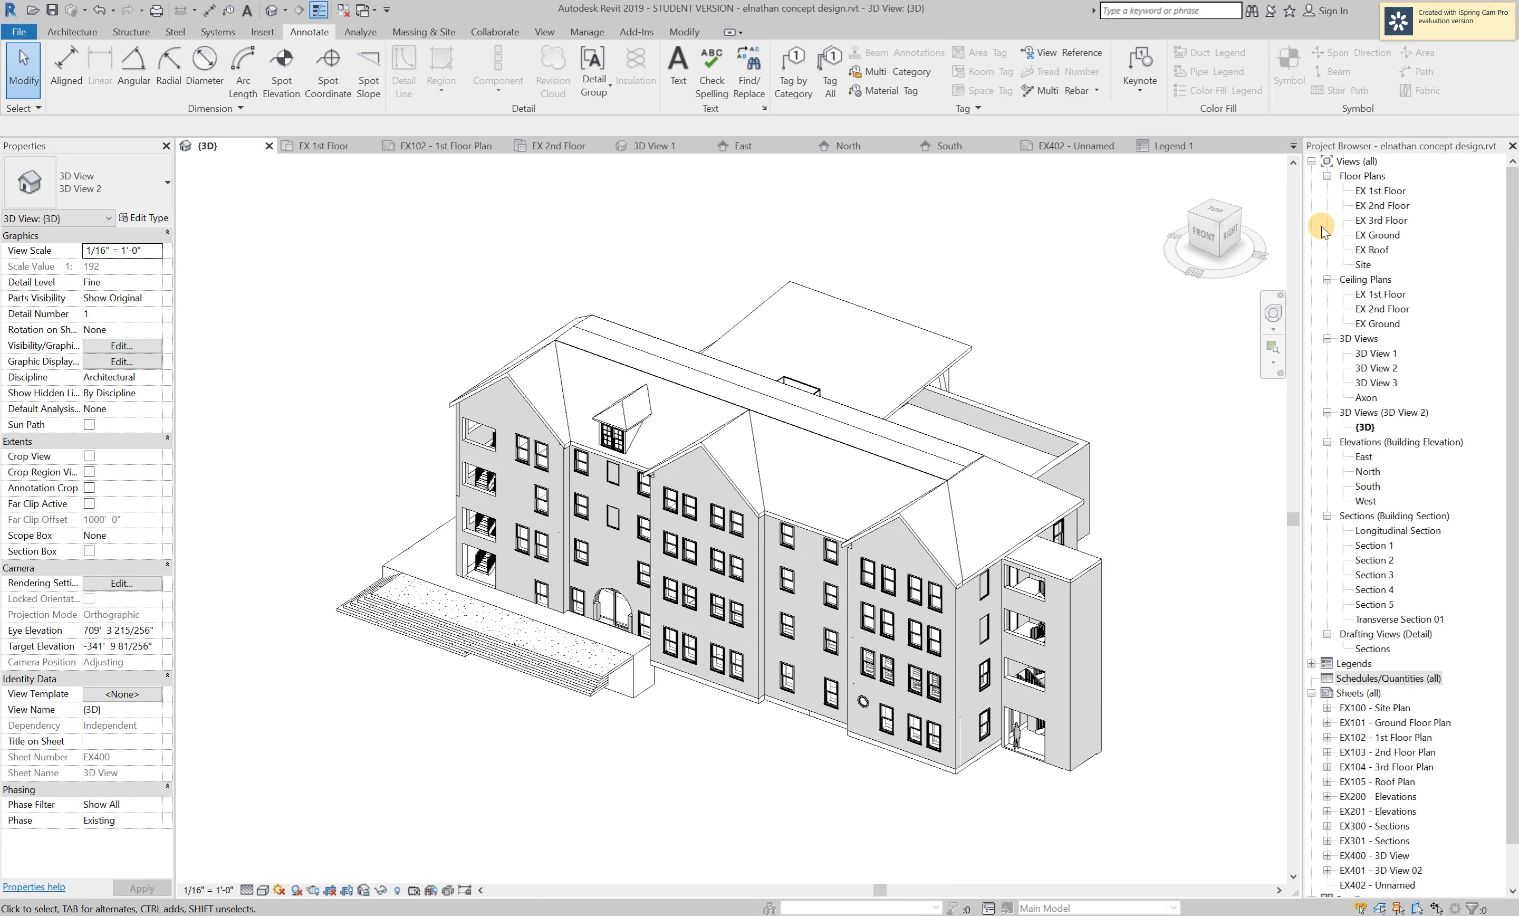
{"action": "left_click", "coordinate": [1351, 163]}
{"action": "left_click", "coordinate": [1352, 176]}
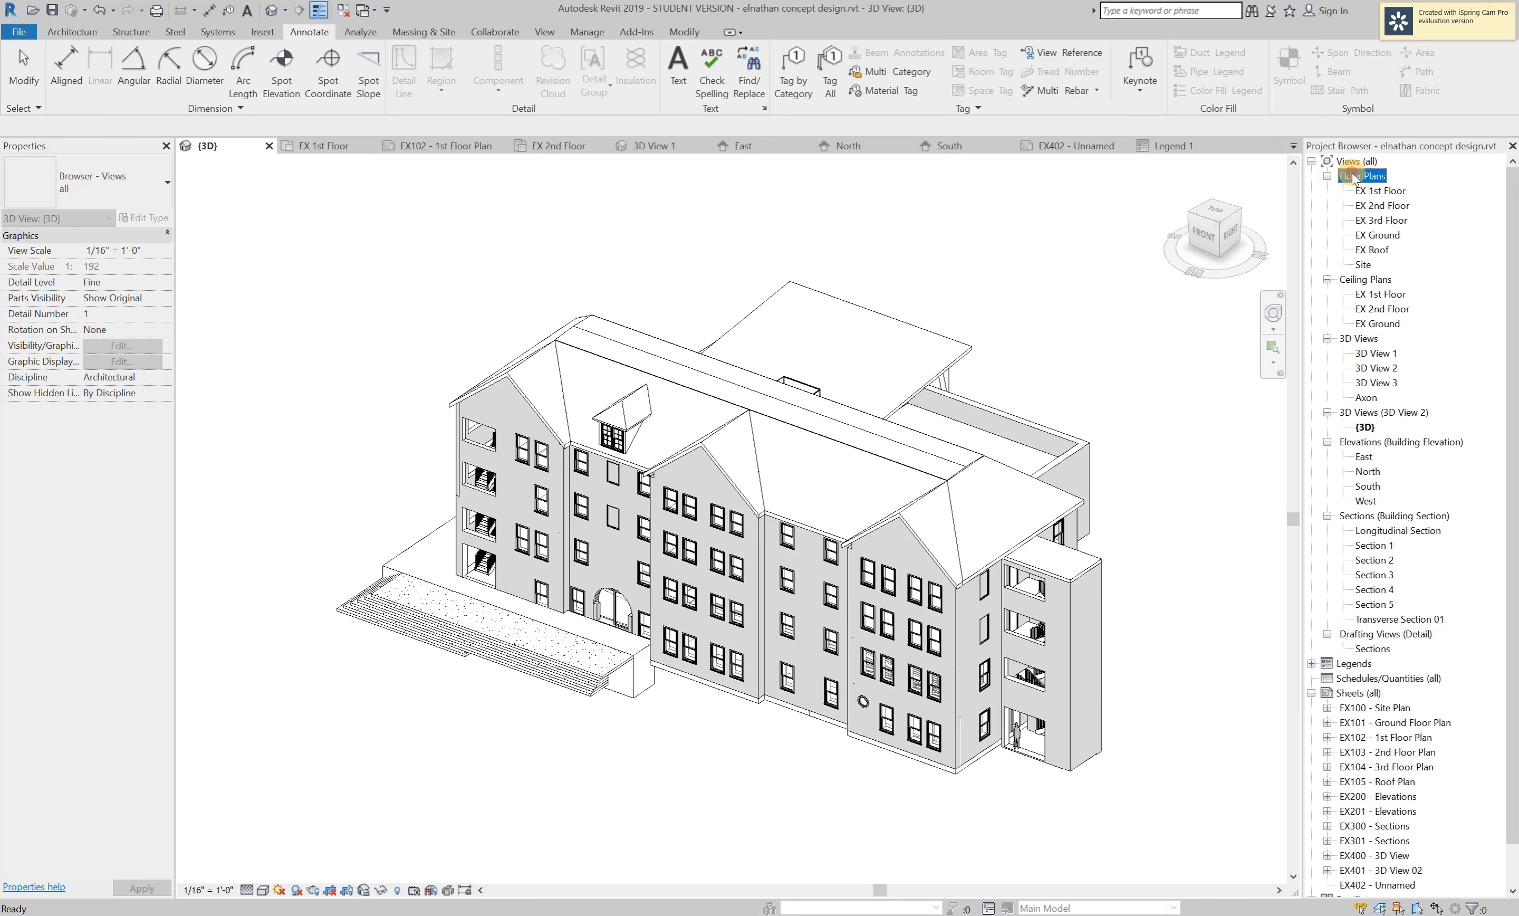
{"action": "left_click", "coordinate": [1352, 164]}
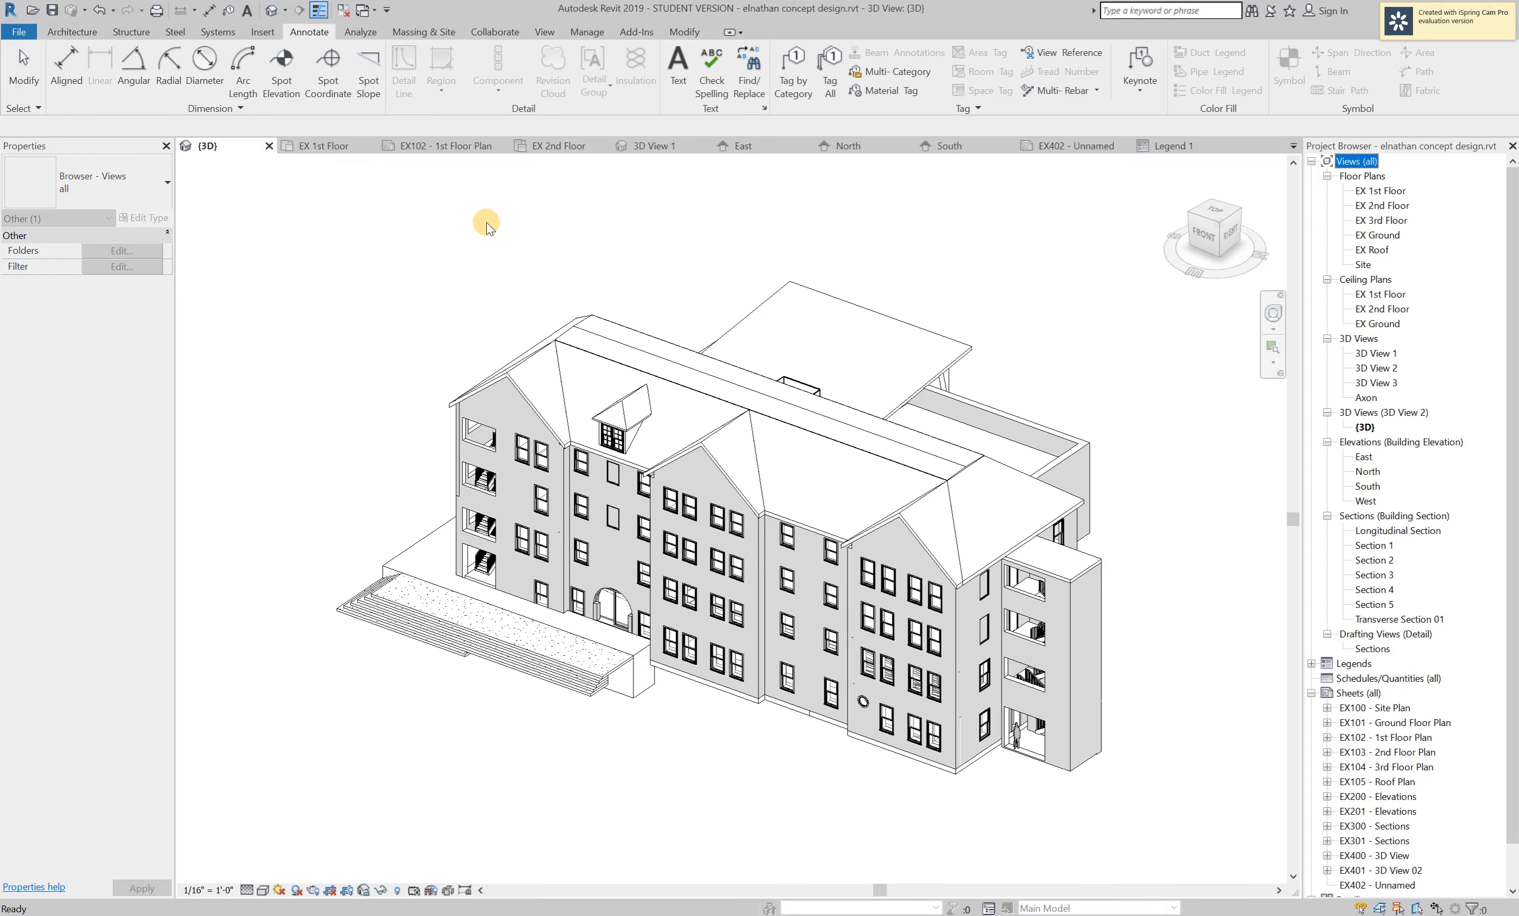
{"action": "left_click", "coordinate": [98, 181]}
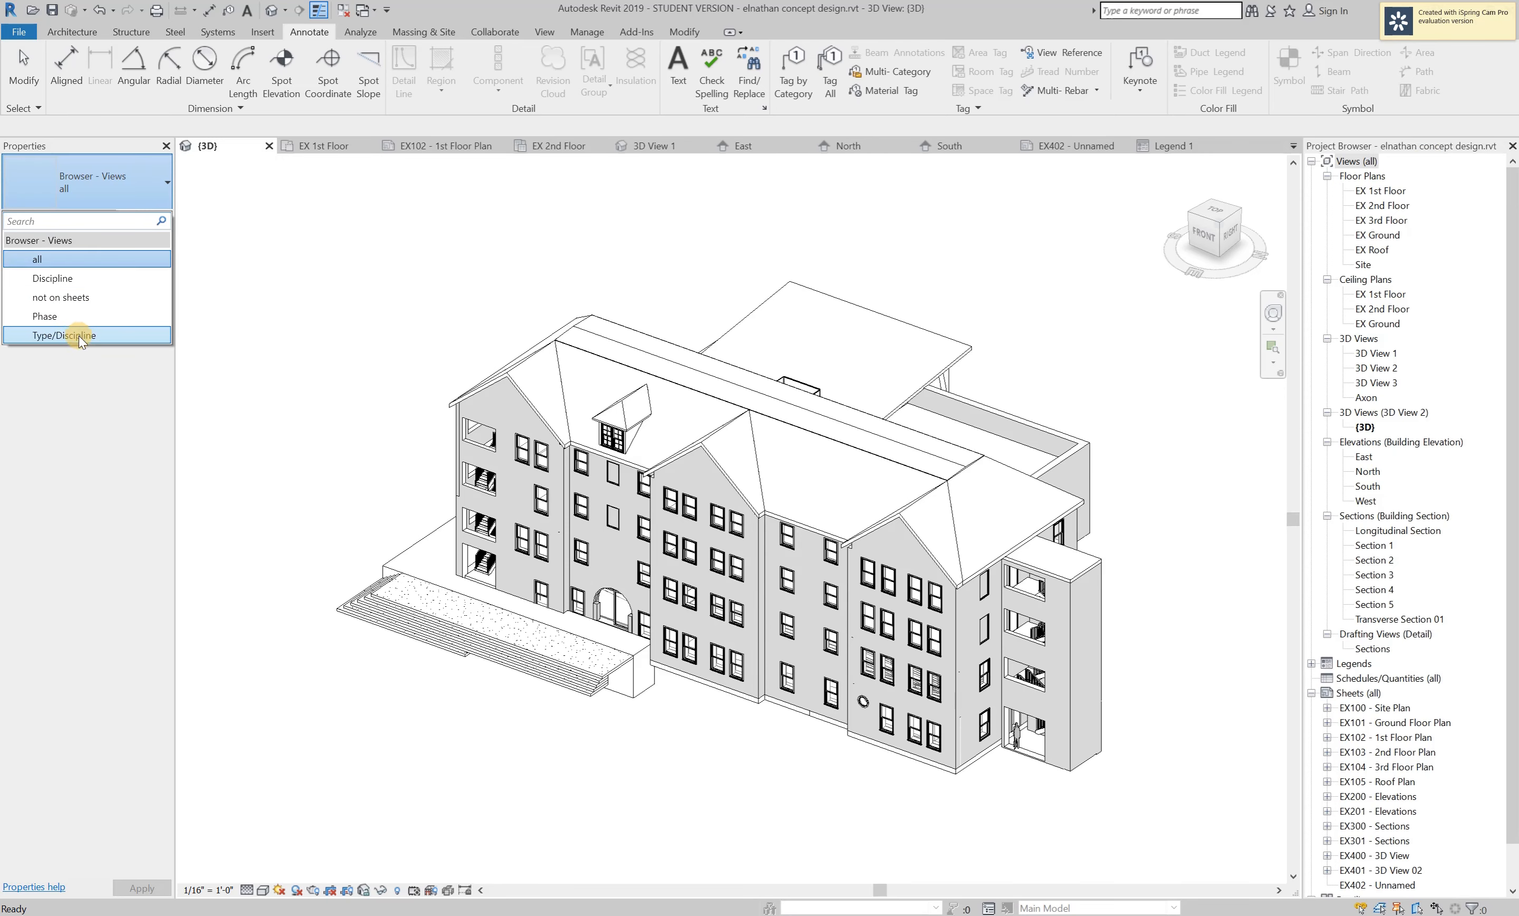
{"action": "left_click", "coordinate": [102, 470]}
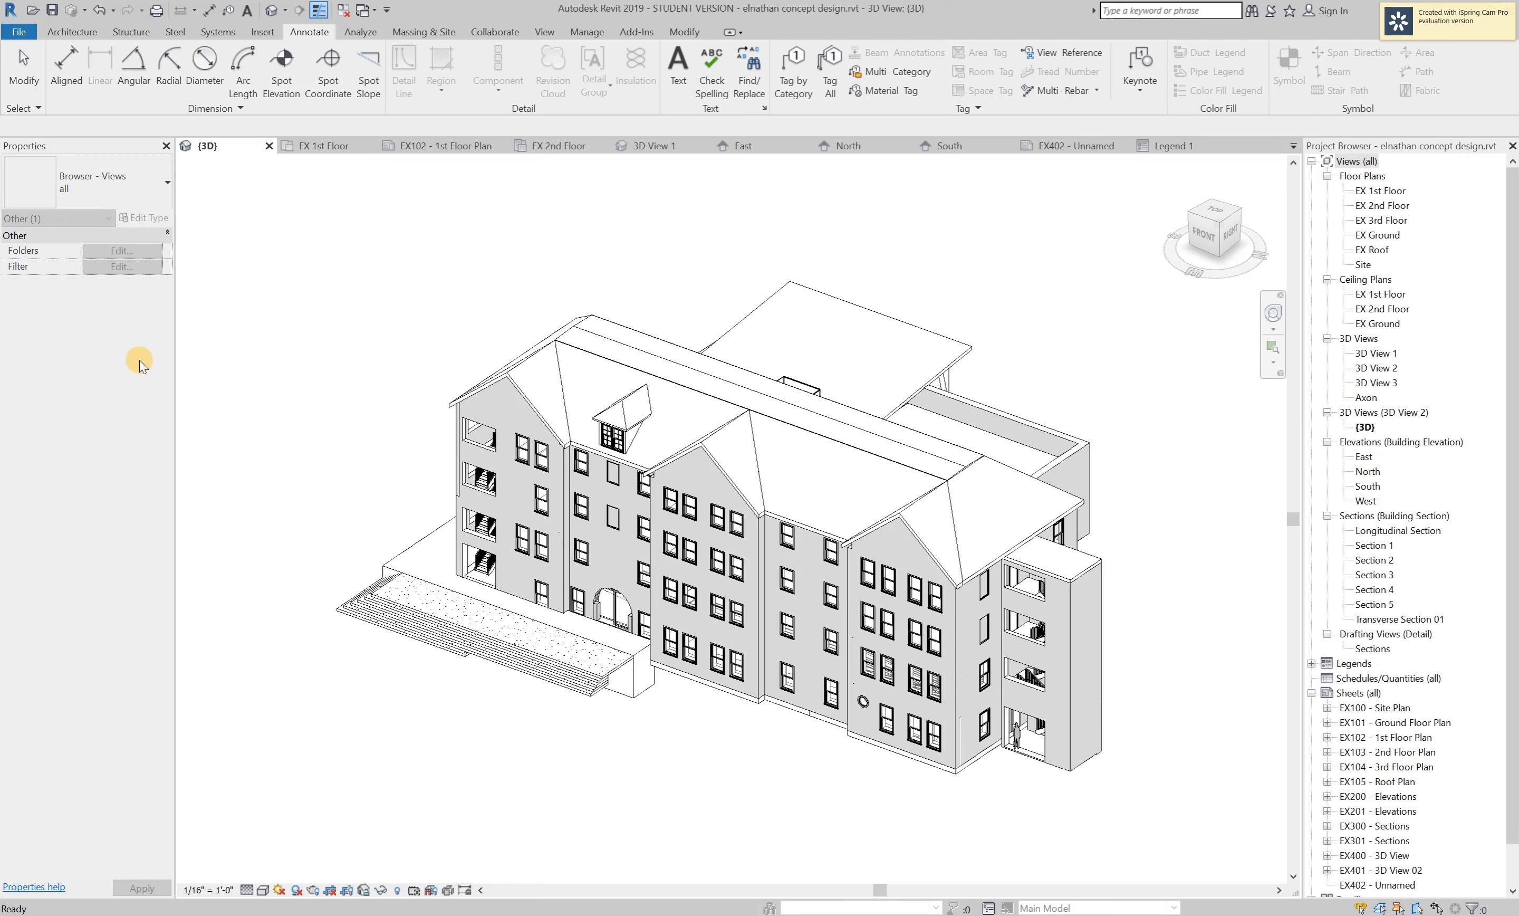
Review the properties of the project's sheets, from EX100 - Site Plan through EX400 - 3D View.
{"action": "left_click", "coordinate": [1363, 178]}
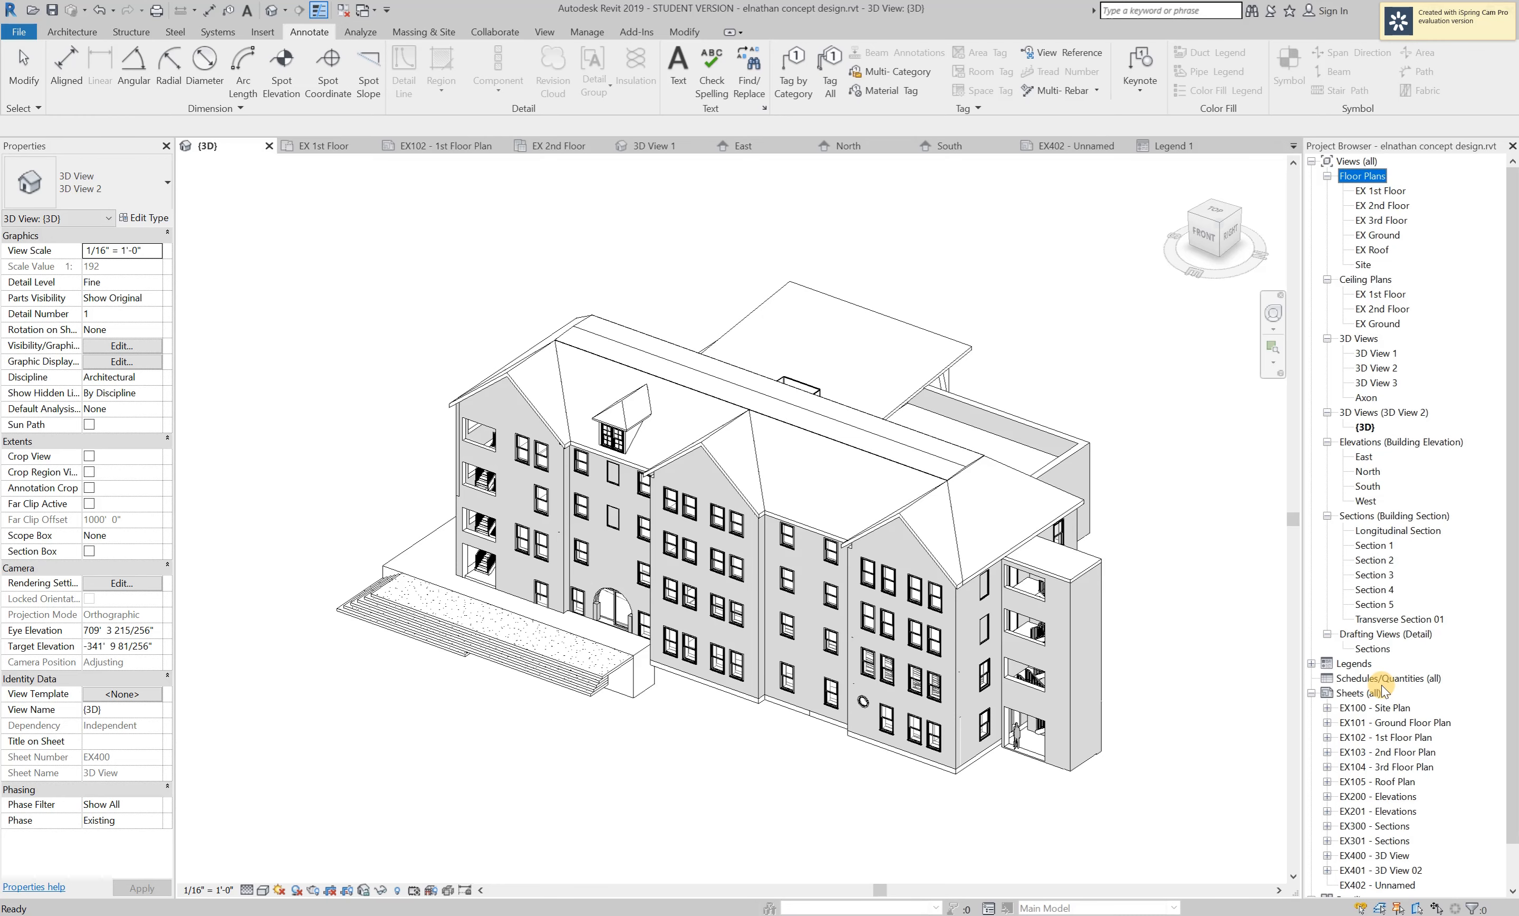
{"action": "left_click", "coordinate": [1363, 708]}
{"action": "left_click", "coordinate": [1368, 723]}
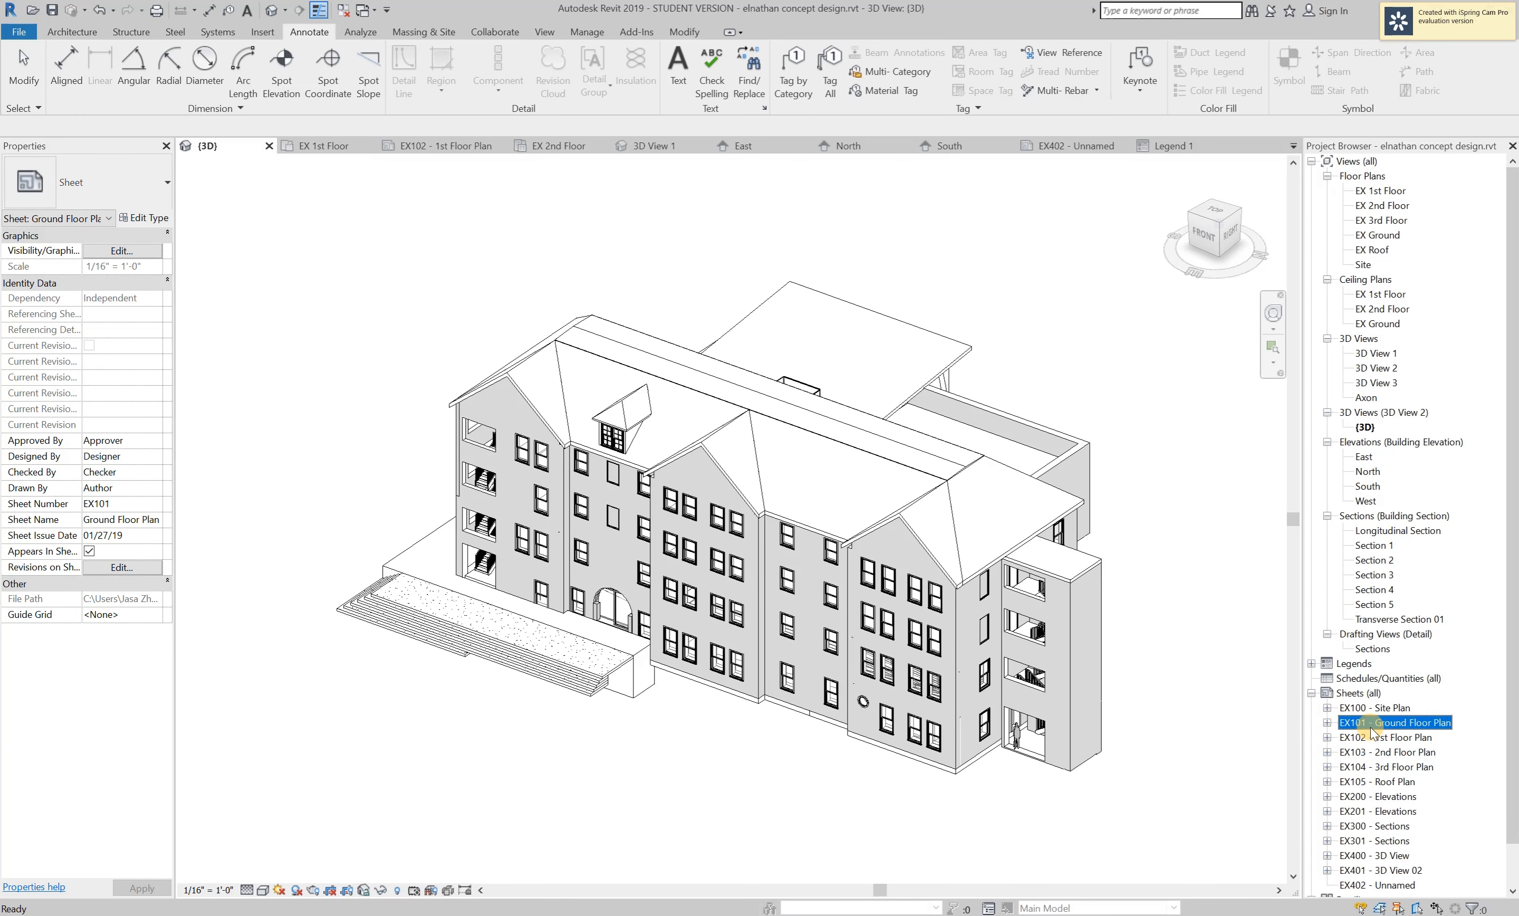
{"action": "left_click", "coordinate": [1371, 737]}
{"action": "left_click", "coordinate": [1374, 753]}
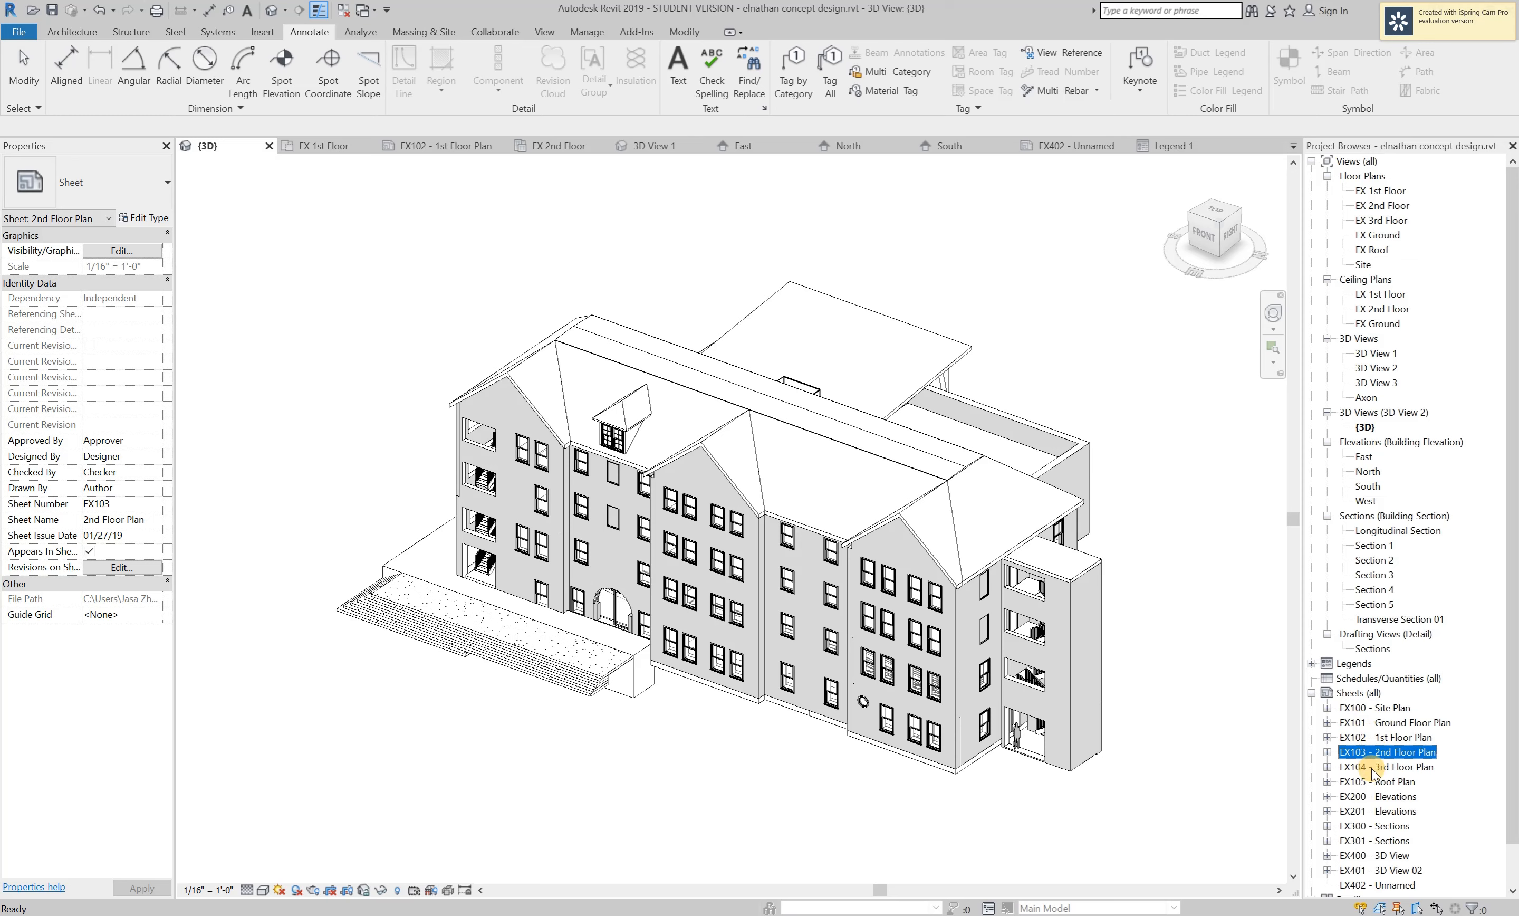
{"action": "left_click", "coordinate": [1375, 767]}
{"action": "left_click", "coordinate": [1376, 783]}
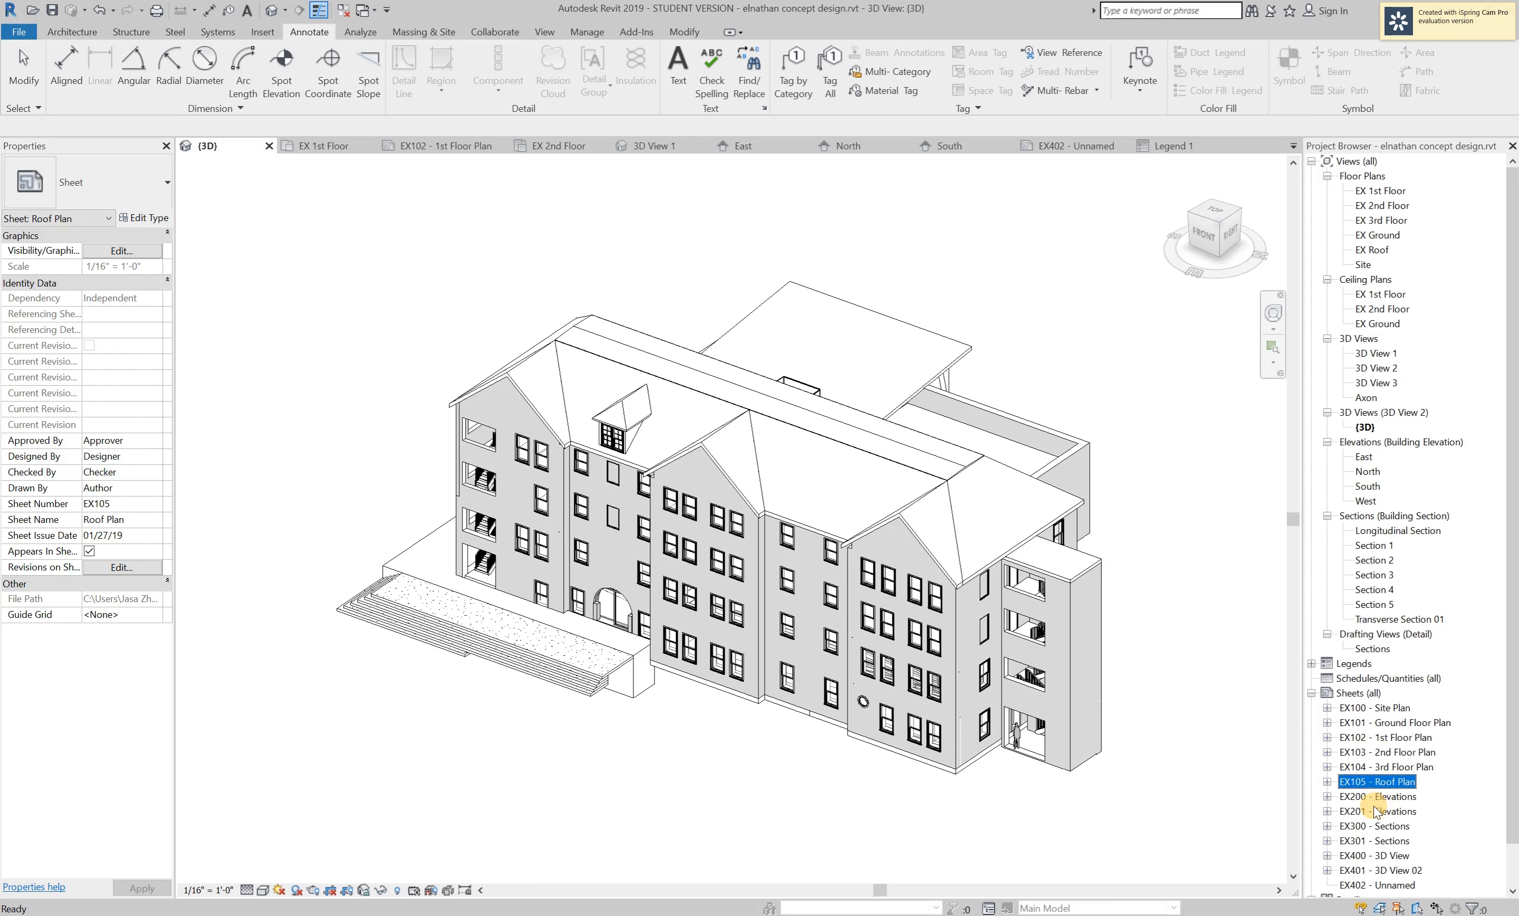
{"action": "left_click", "coordinate": [1375, 802]}
{"action": "left_click", "coordinate": [1375, 812]}
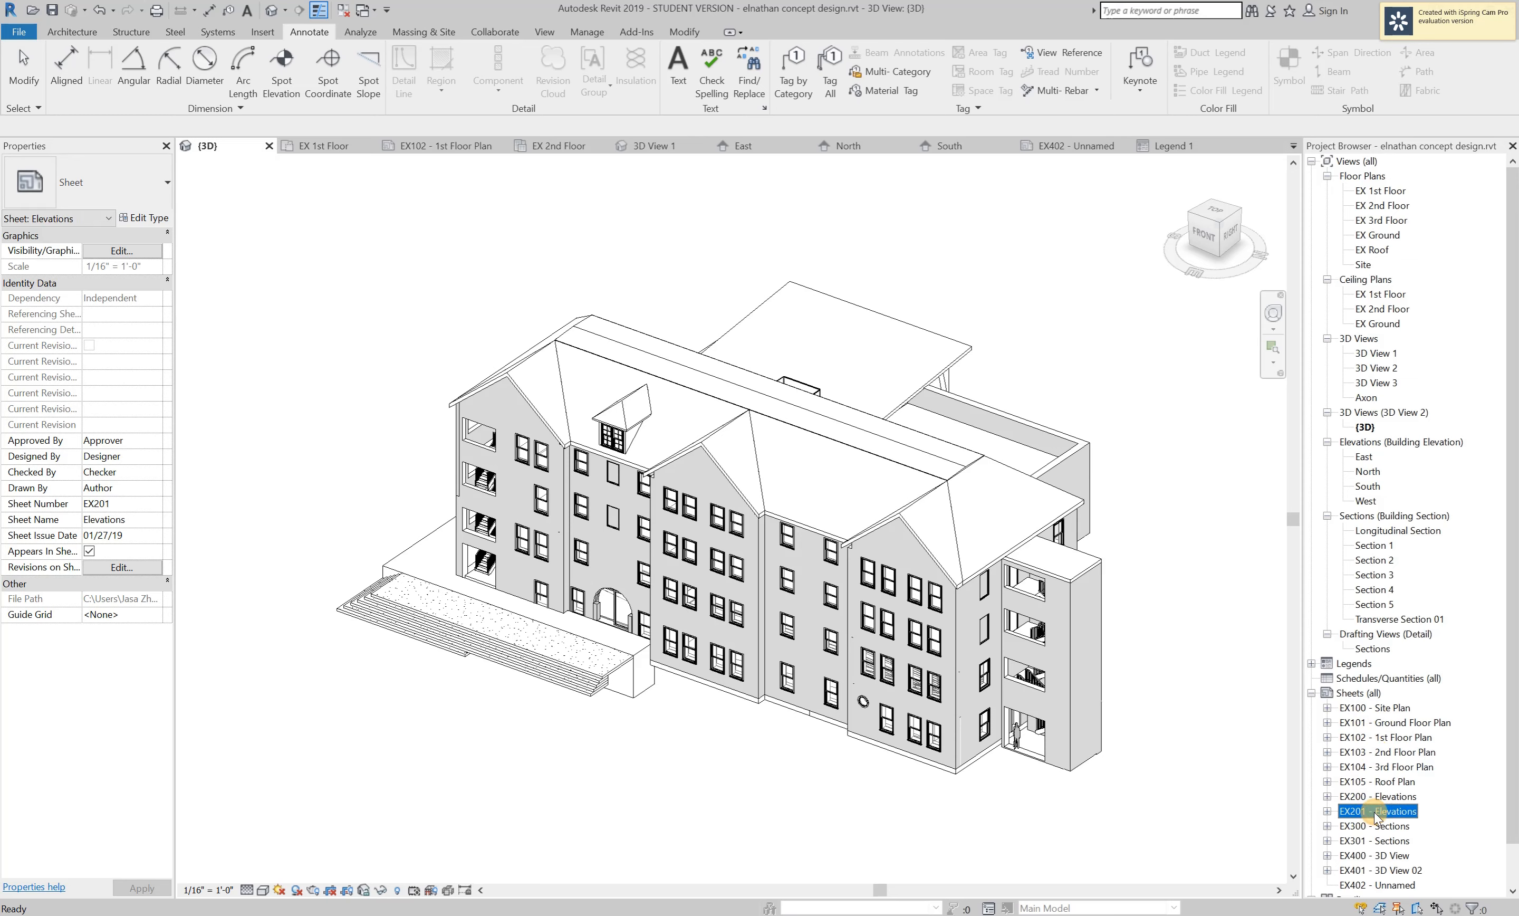
{"action": "left_click", "coordinate": [1378, 827]}
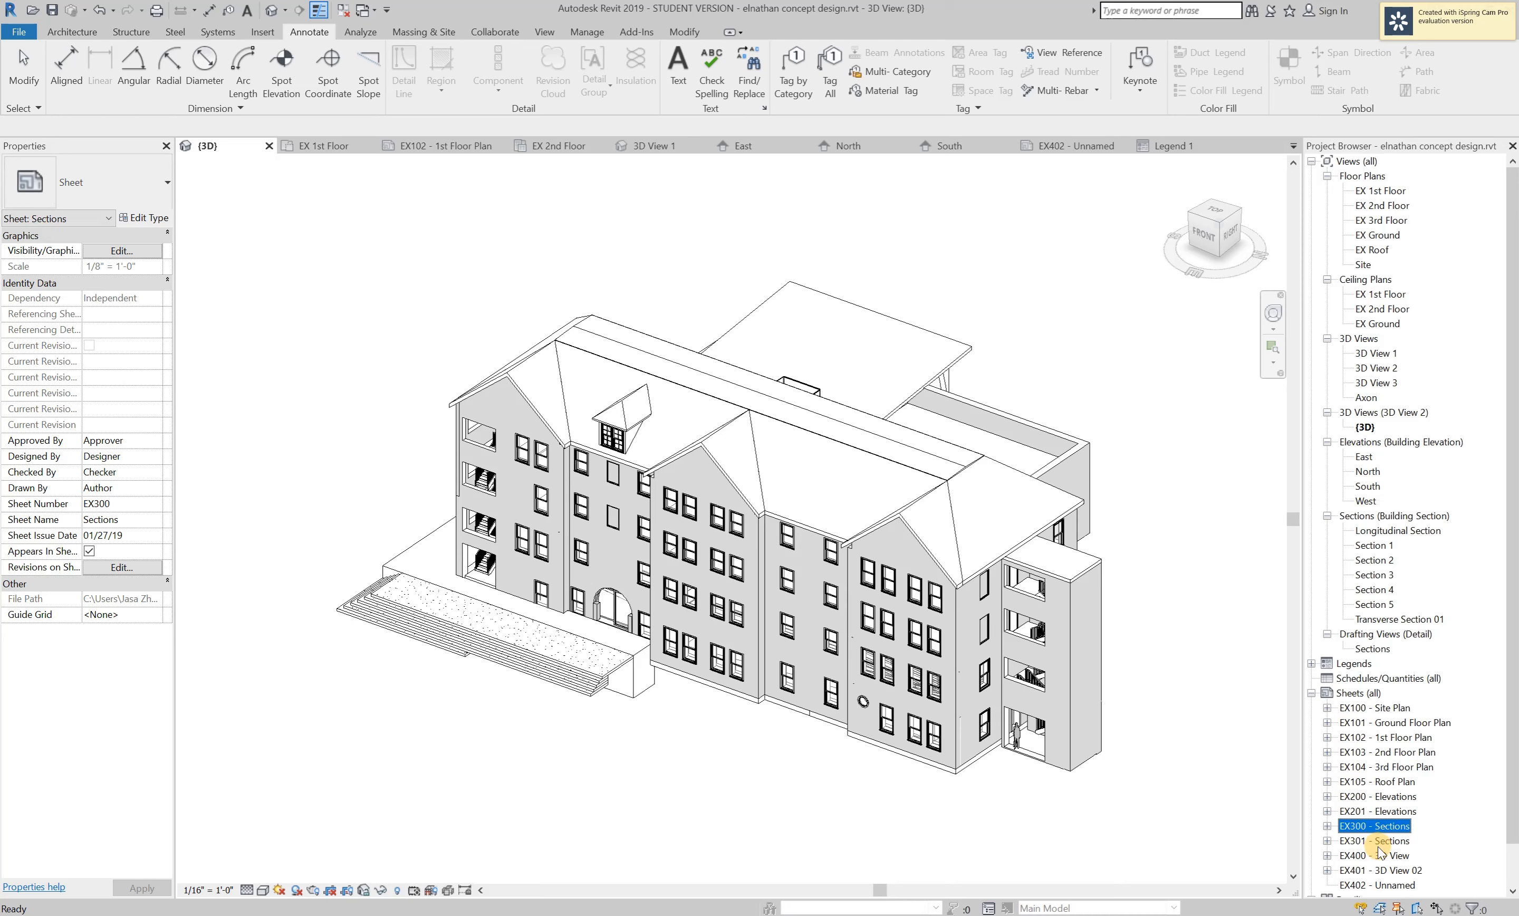
{"action": "left_click", "coordinate": [1378, 842]}
{"action": "left_click", "coordinate": [1378, 856]}
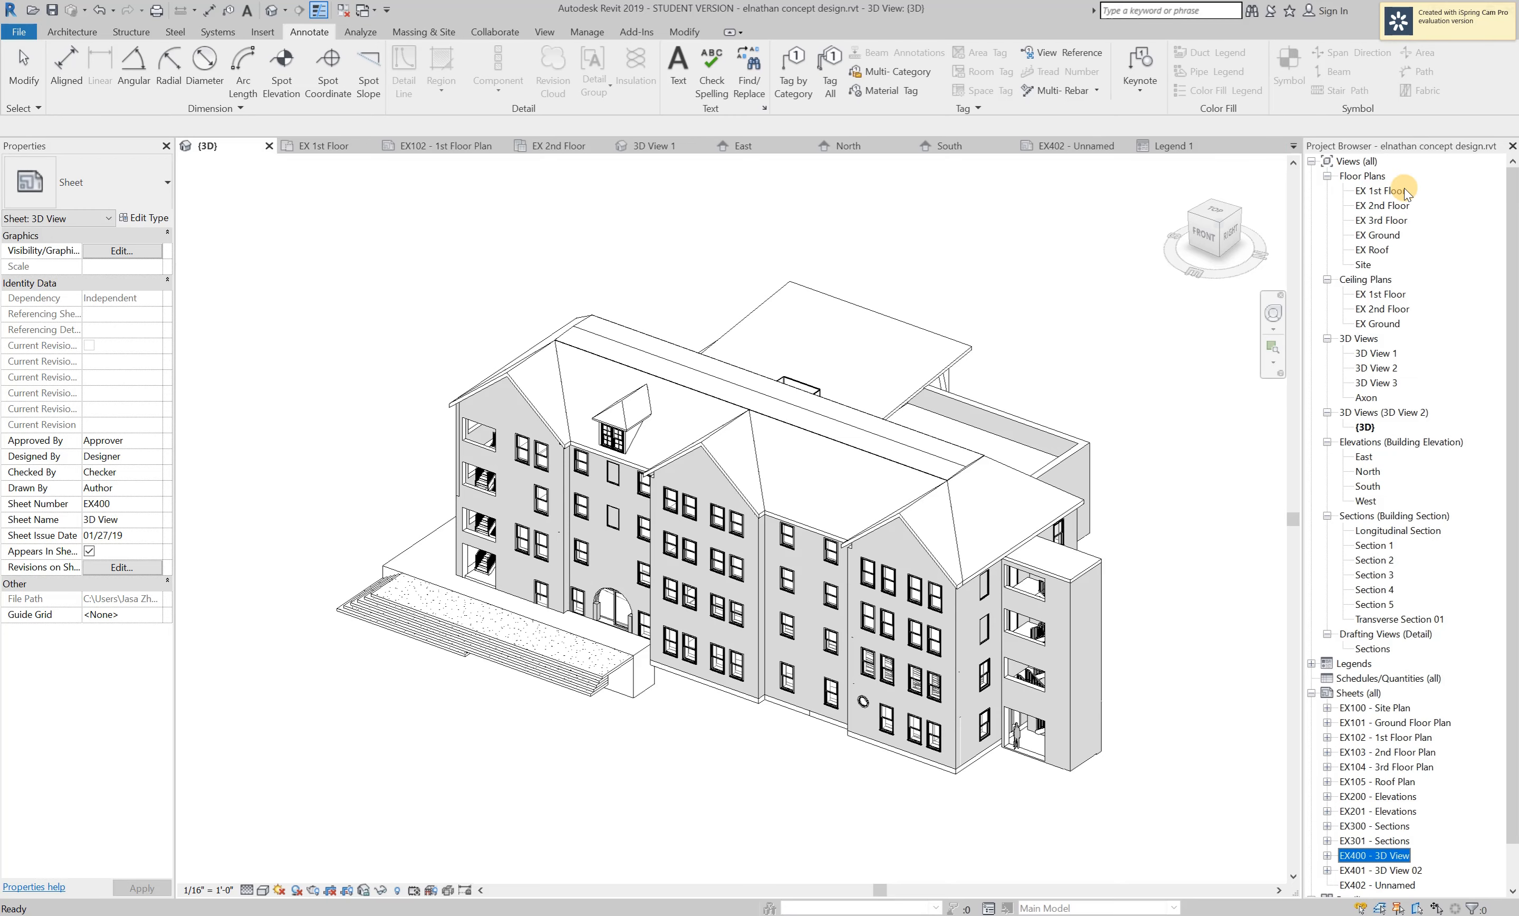
Compare the EX 1st Floor and EX 2nd Floor plan views with sheets EX100 and EX101.
{"action": "left_click", "coordinate": [1371, 192]}
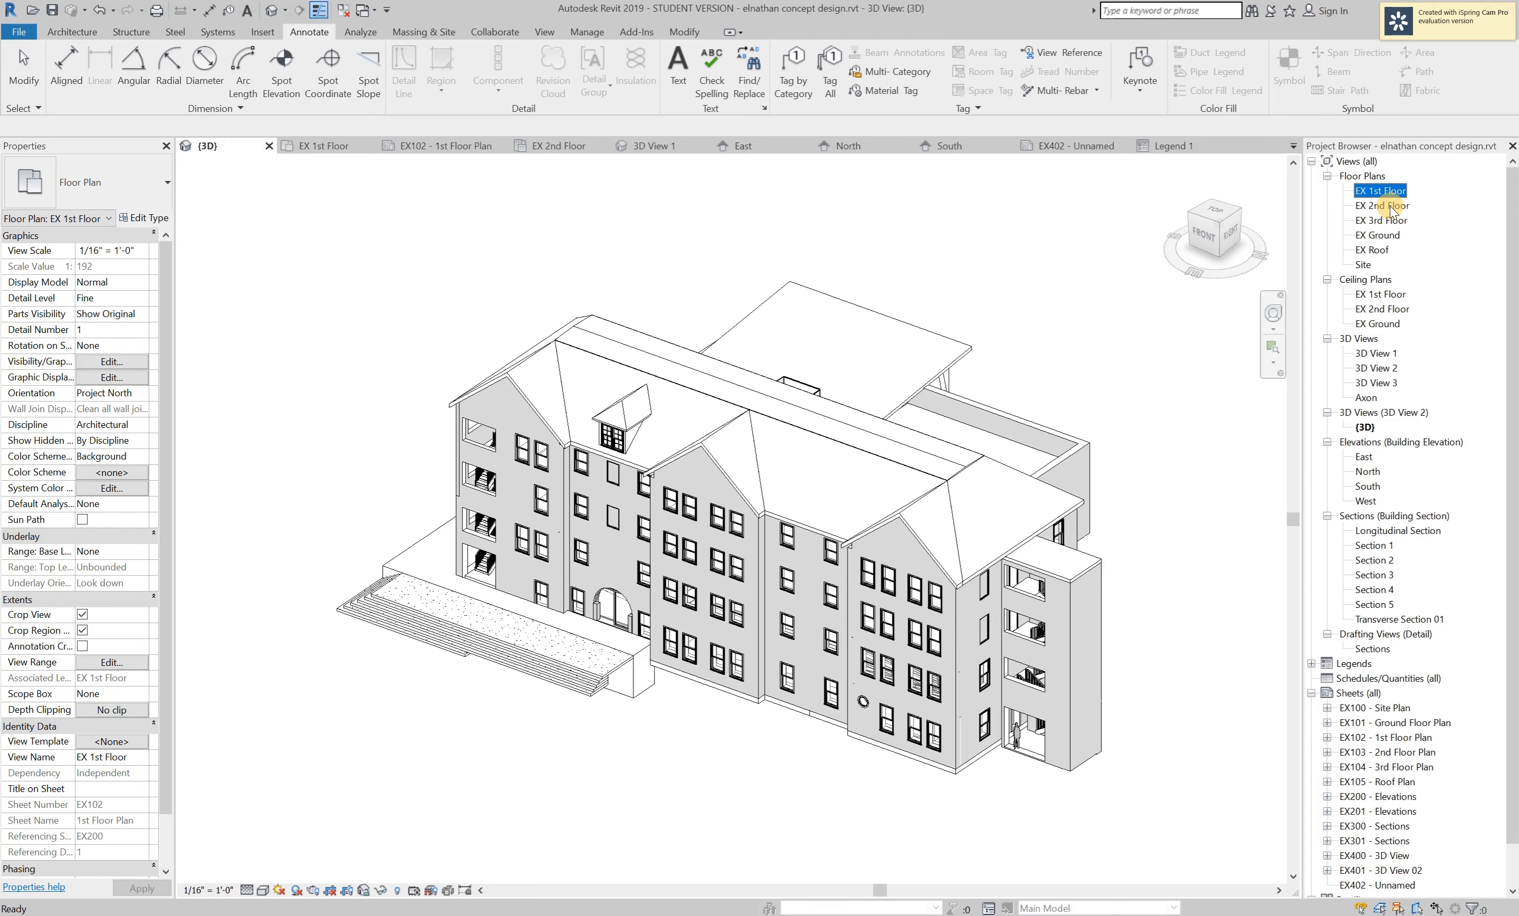
{"action": "left_click", "coordinate": [1388, 206]}
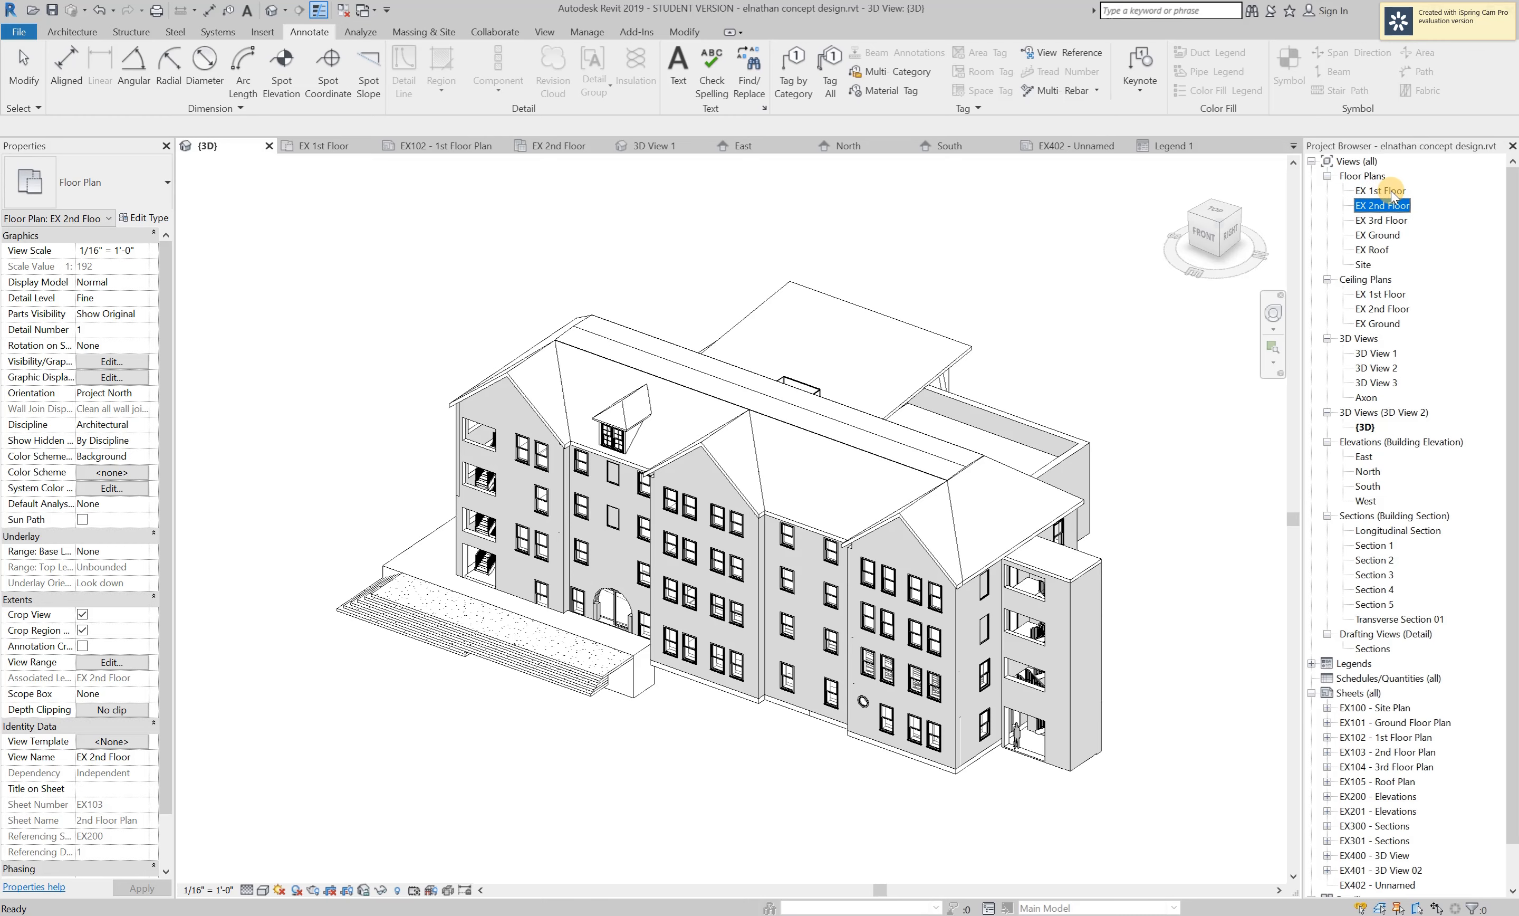
{"action": "left_click", "coordinate": [1371, 707]}
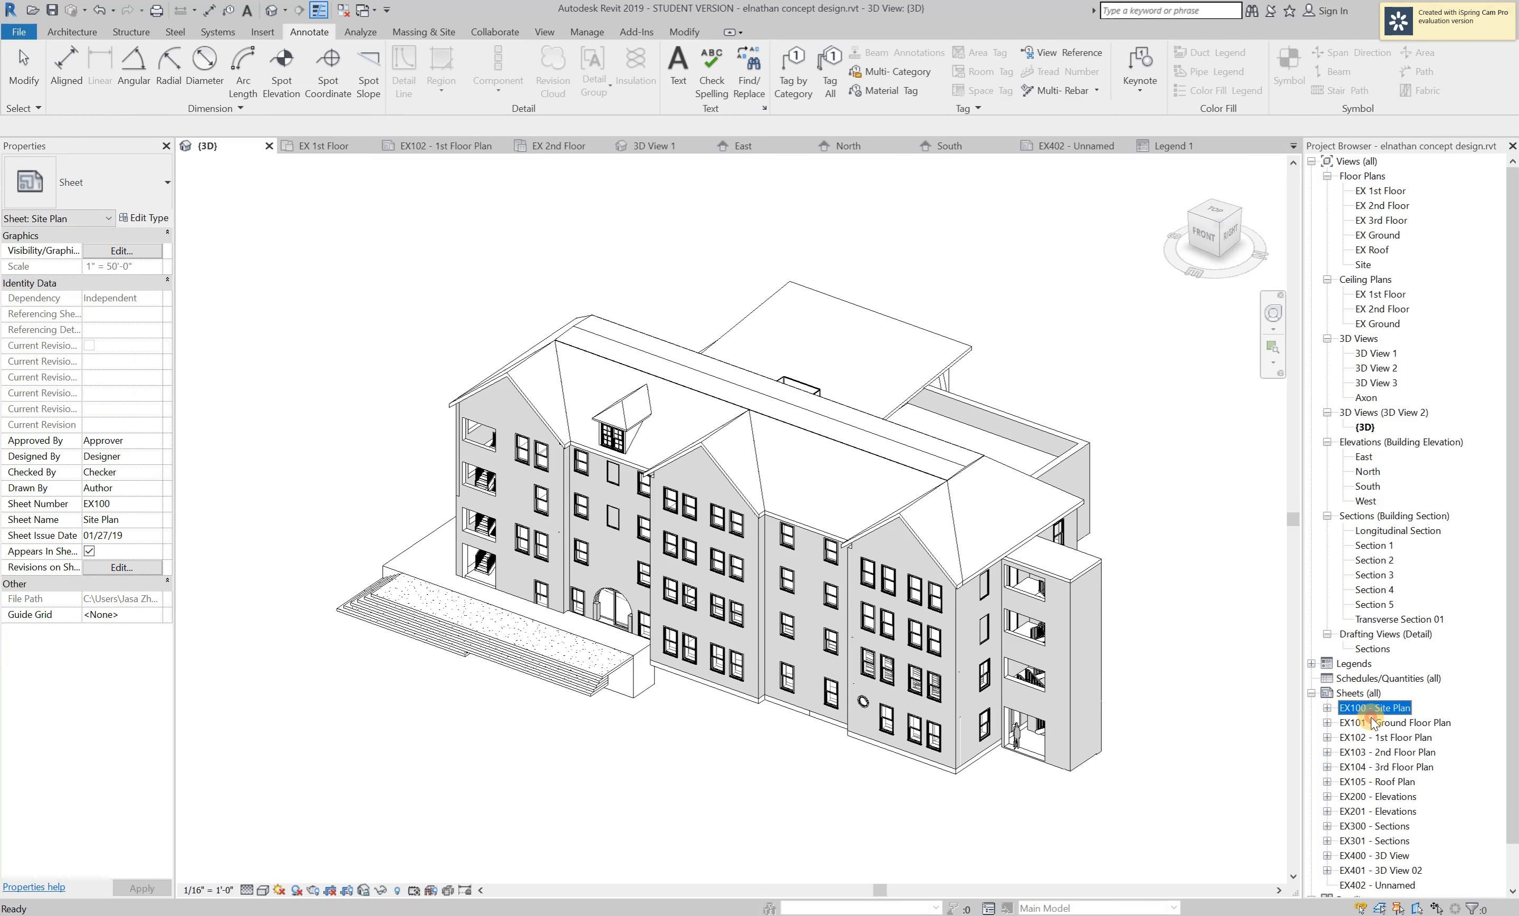
{"action": "left_click", "coordinate": [1374, 722]}
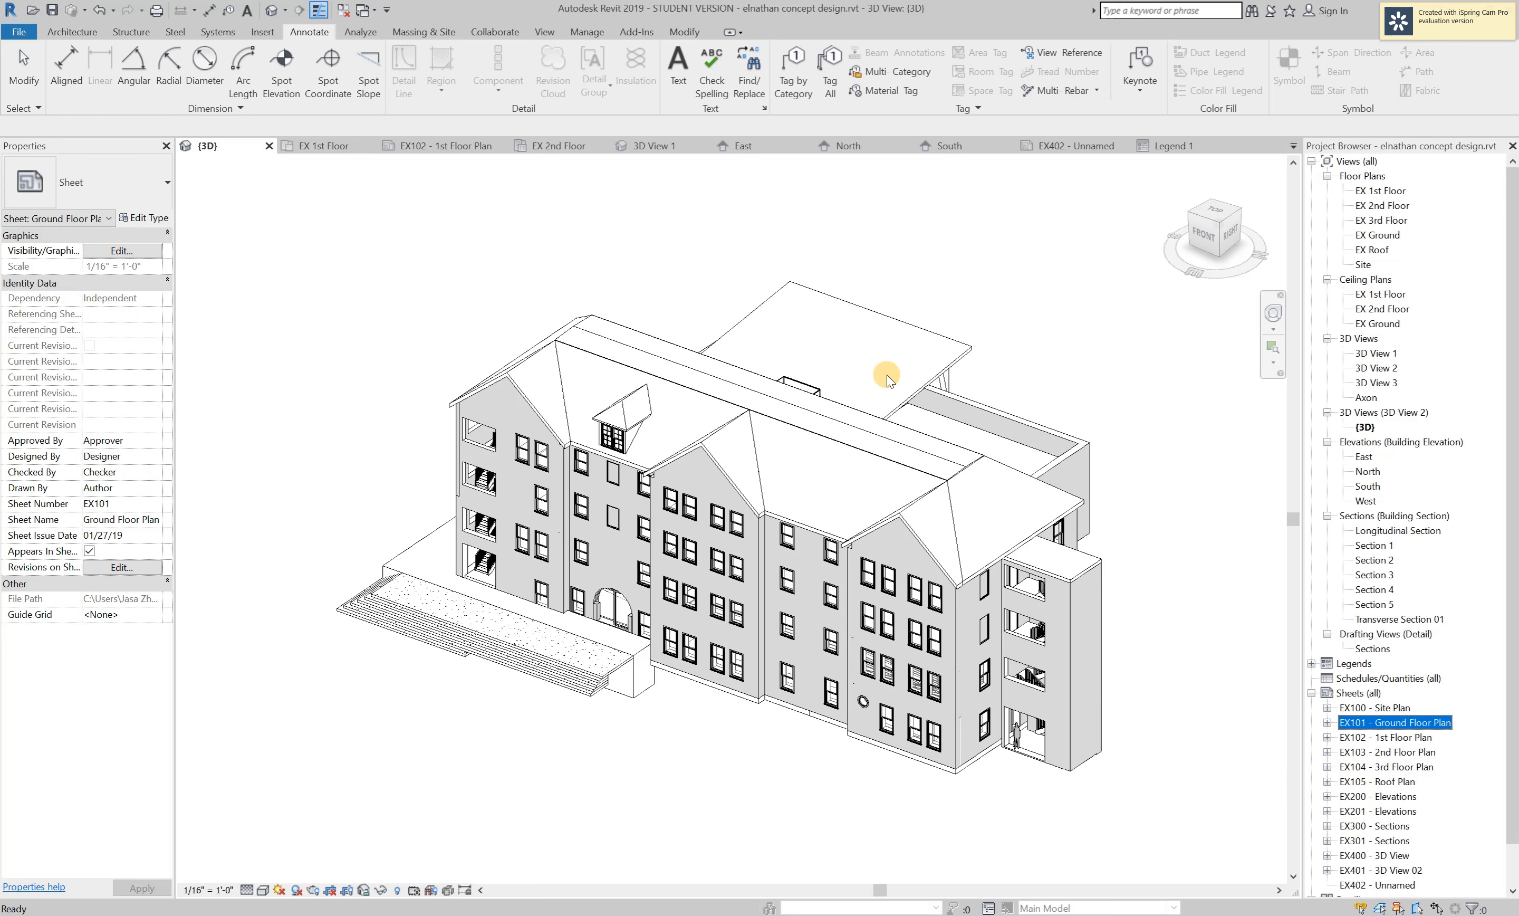
{"action": "left_click", "coordinate": [1373, 192]}
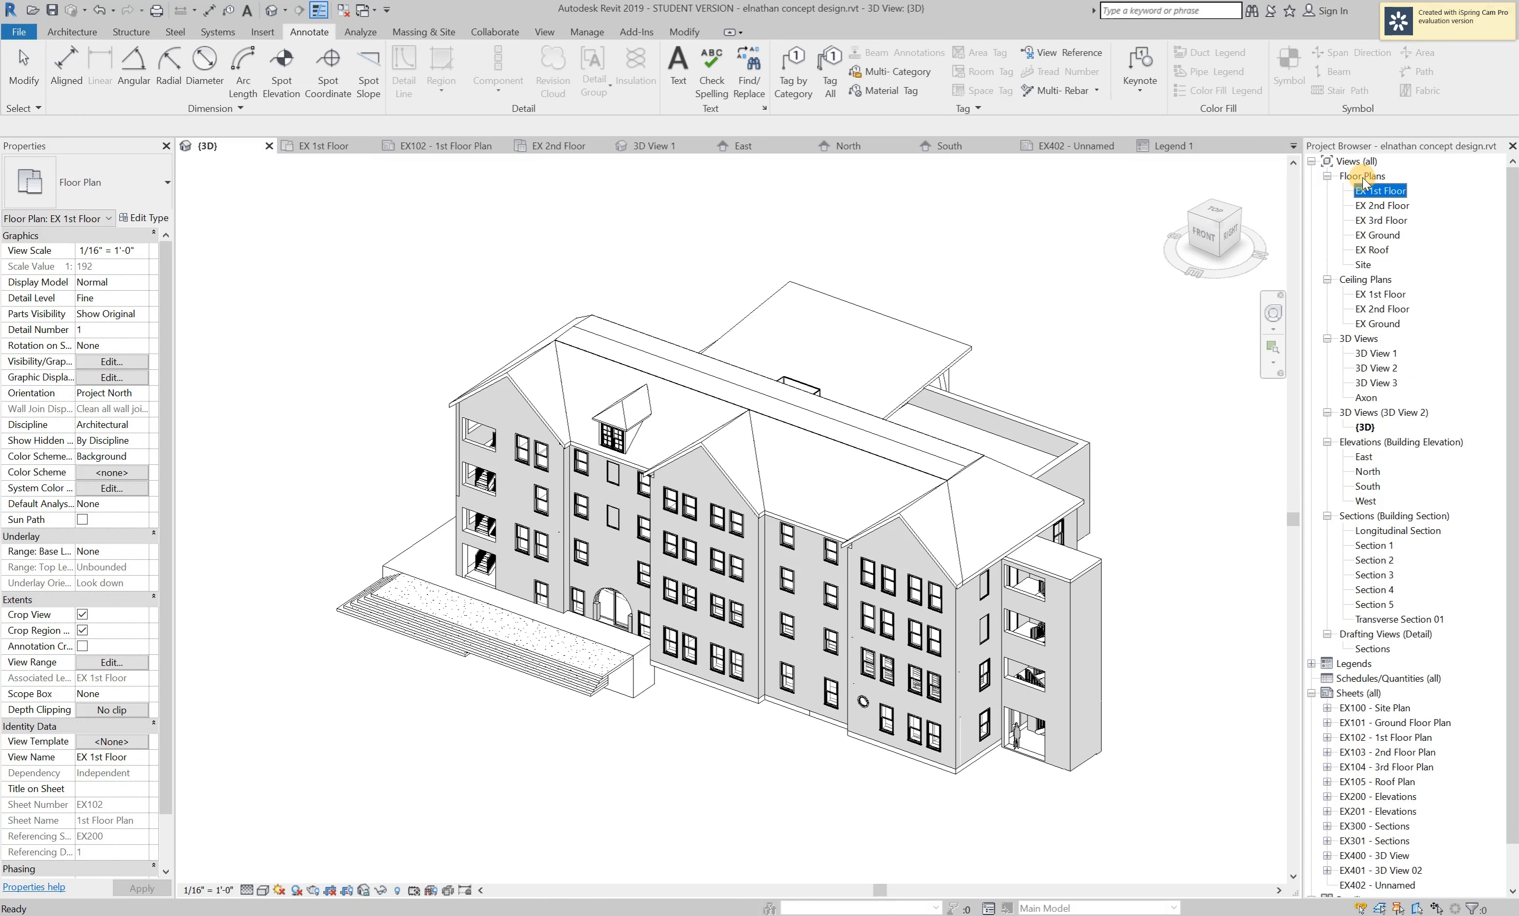
{"action": "left_click", "coordinate": [1362, 178]}
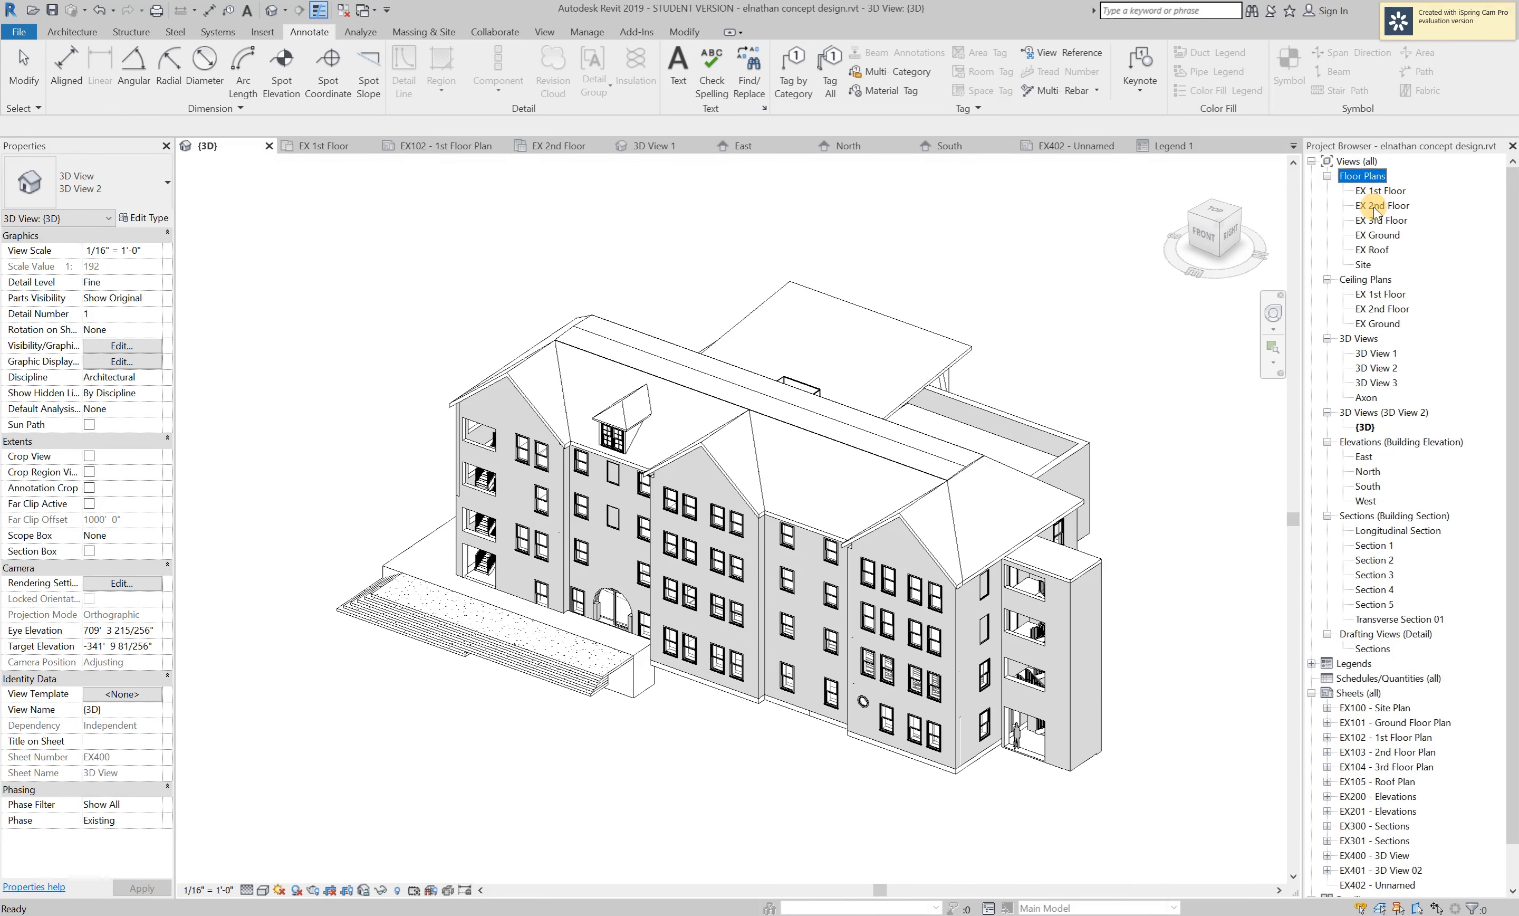
Duplicate the current 3D view's type under the name EX EXTERIOR VIEW PORT and apply it.
{"action": "left_click", "coordinate": [1373, 190]}
{"action": "left_click", "coordinate": [1371, 177]}
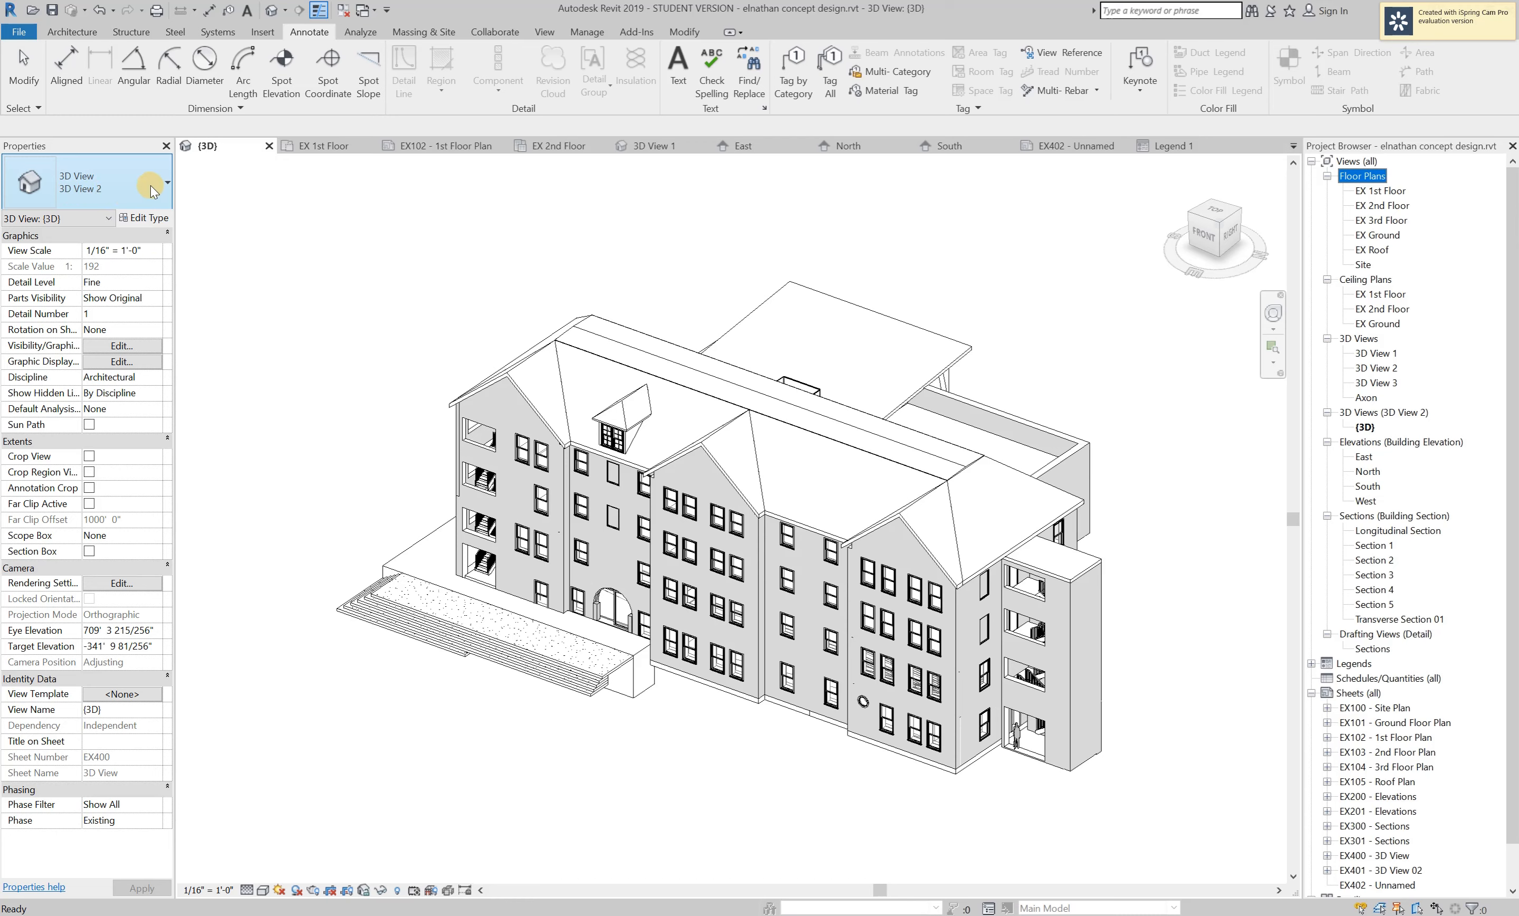
{"action": "left_click", "coordinate": [136, 219]}
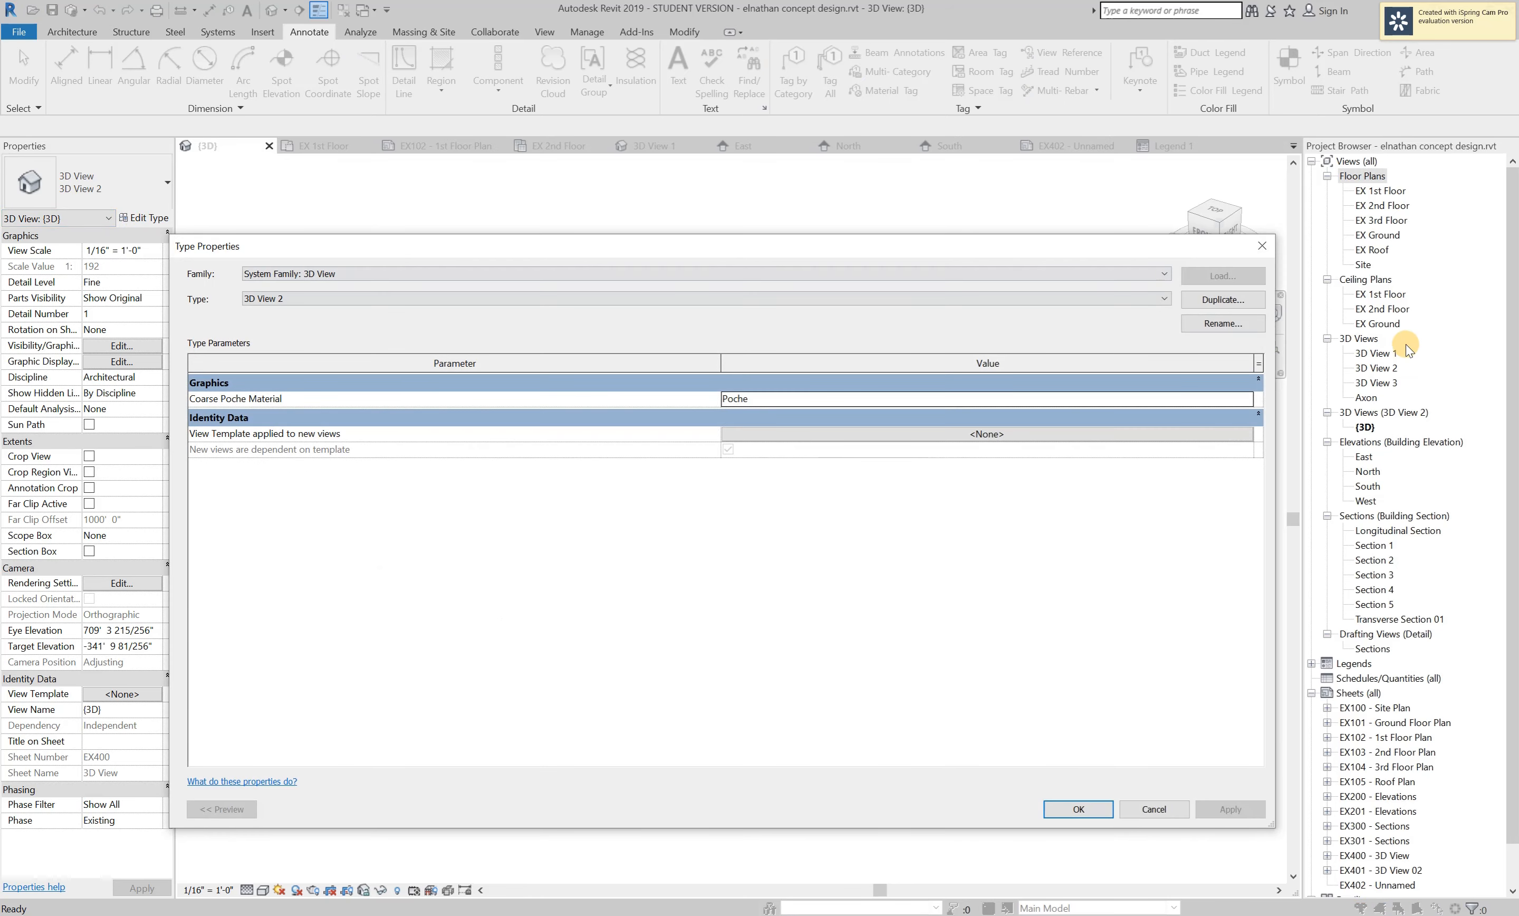
{"action": "left_click", "coordinate": [1236, 302]}
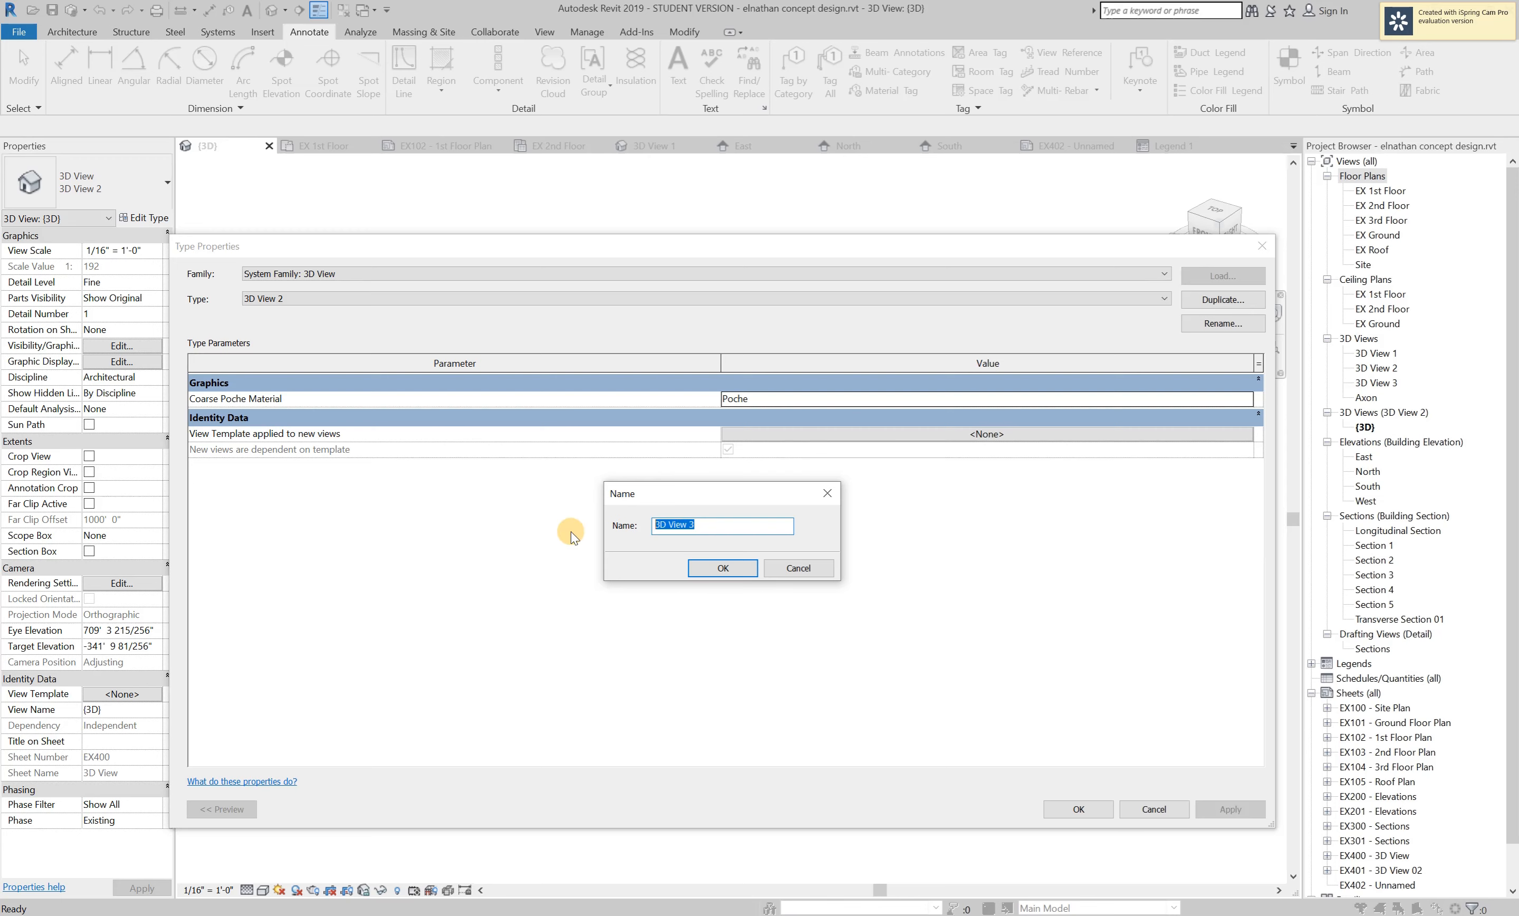
{"action": "type", "text": "EX 2ND"}
{"action": "key", "text": "BackSpace"}
{"action": "key", "text": "BackSpace"}
{"action": "key", "text": "BackSpace"}
{"action": "type", "text": "EXTERIOR VIEW PORT"}
{"action": "left_click", "coordinate": [708, 571]}
{"action": "left_click", "coordinate": [1088, 806]}
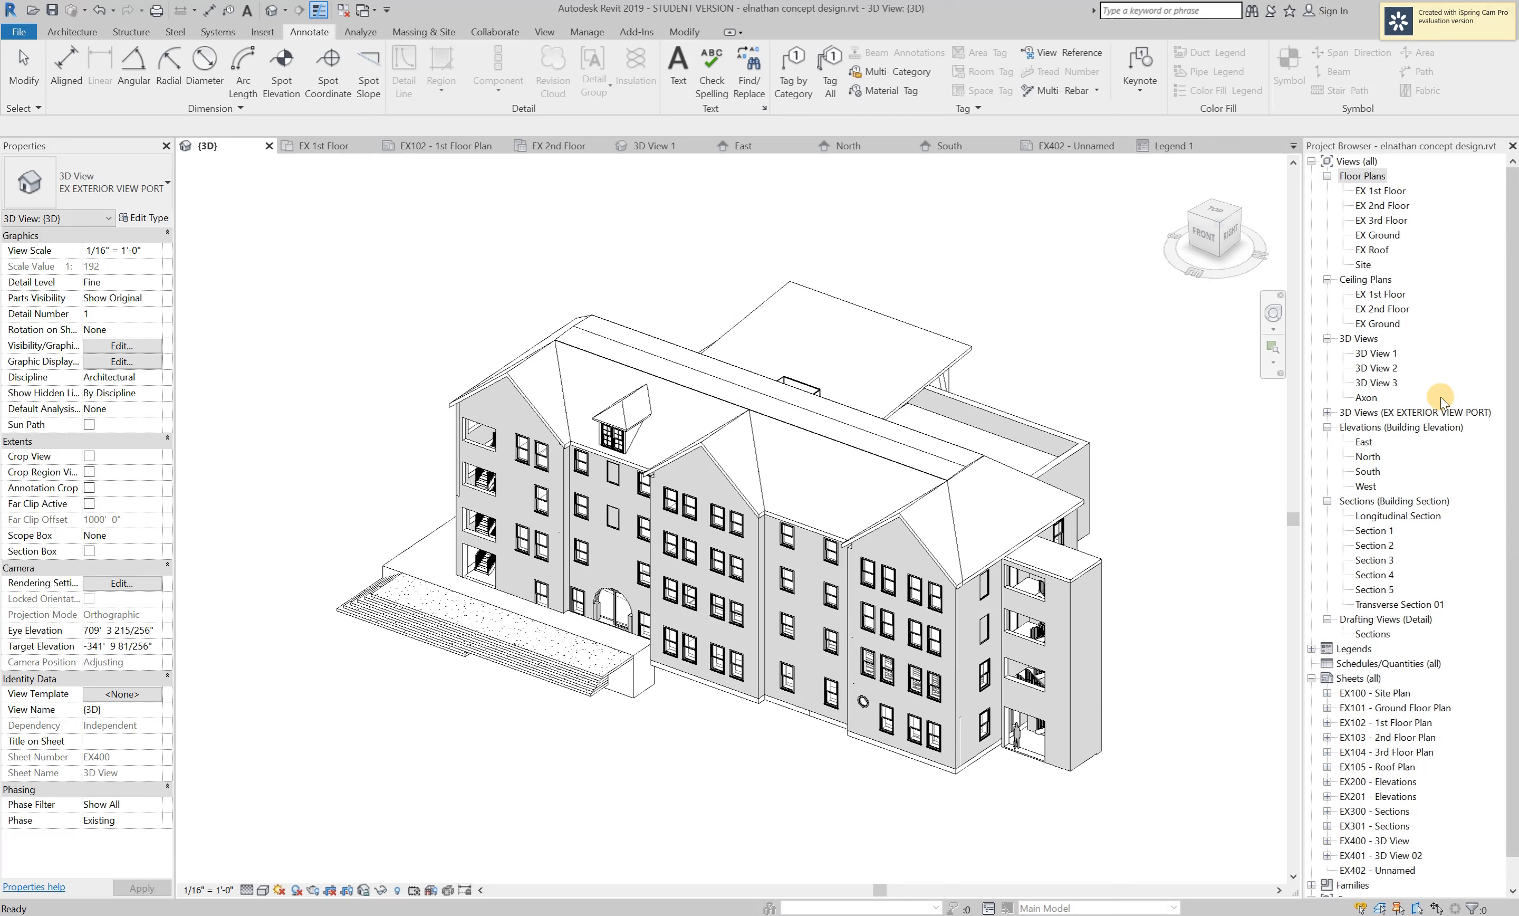
Inspect the contents and available options of the 3D Views (EX EXTERIOR VIEW PORT) group.
{"action": "left_click", "coordinate": [1365, 414]}
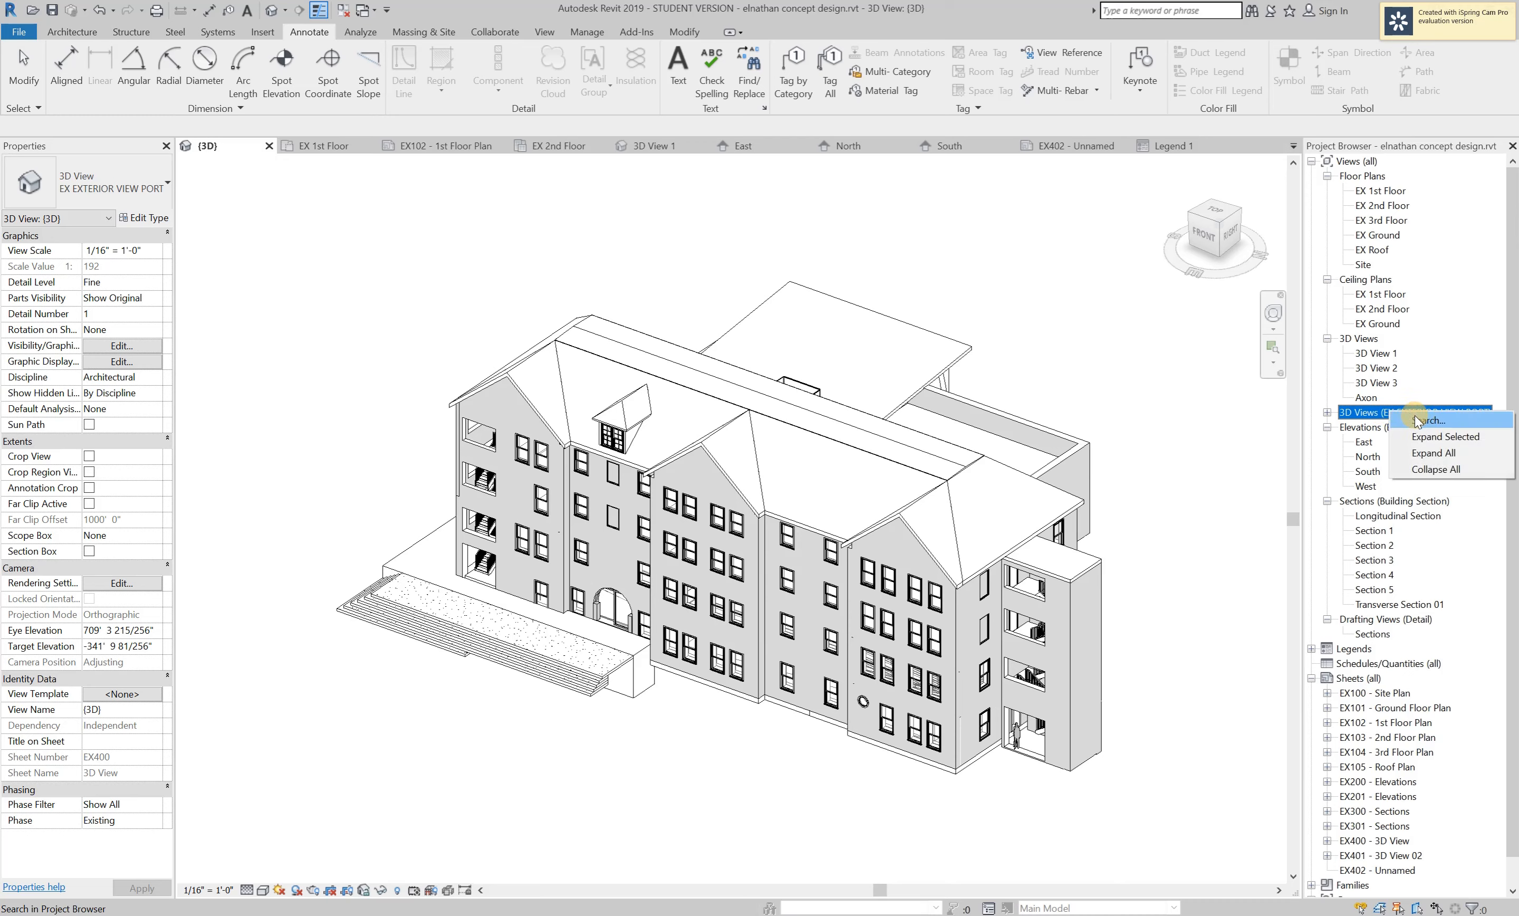
{"action": "left_click", "coordinate": [1342, 407]}
{"action": "right_click", "coordinate": [1344, 408]}
{"action": "left_click", "coordinate": [1326, 412]}
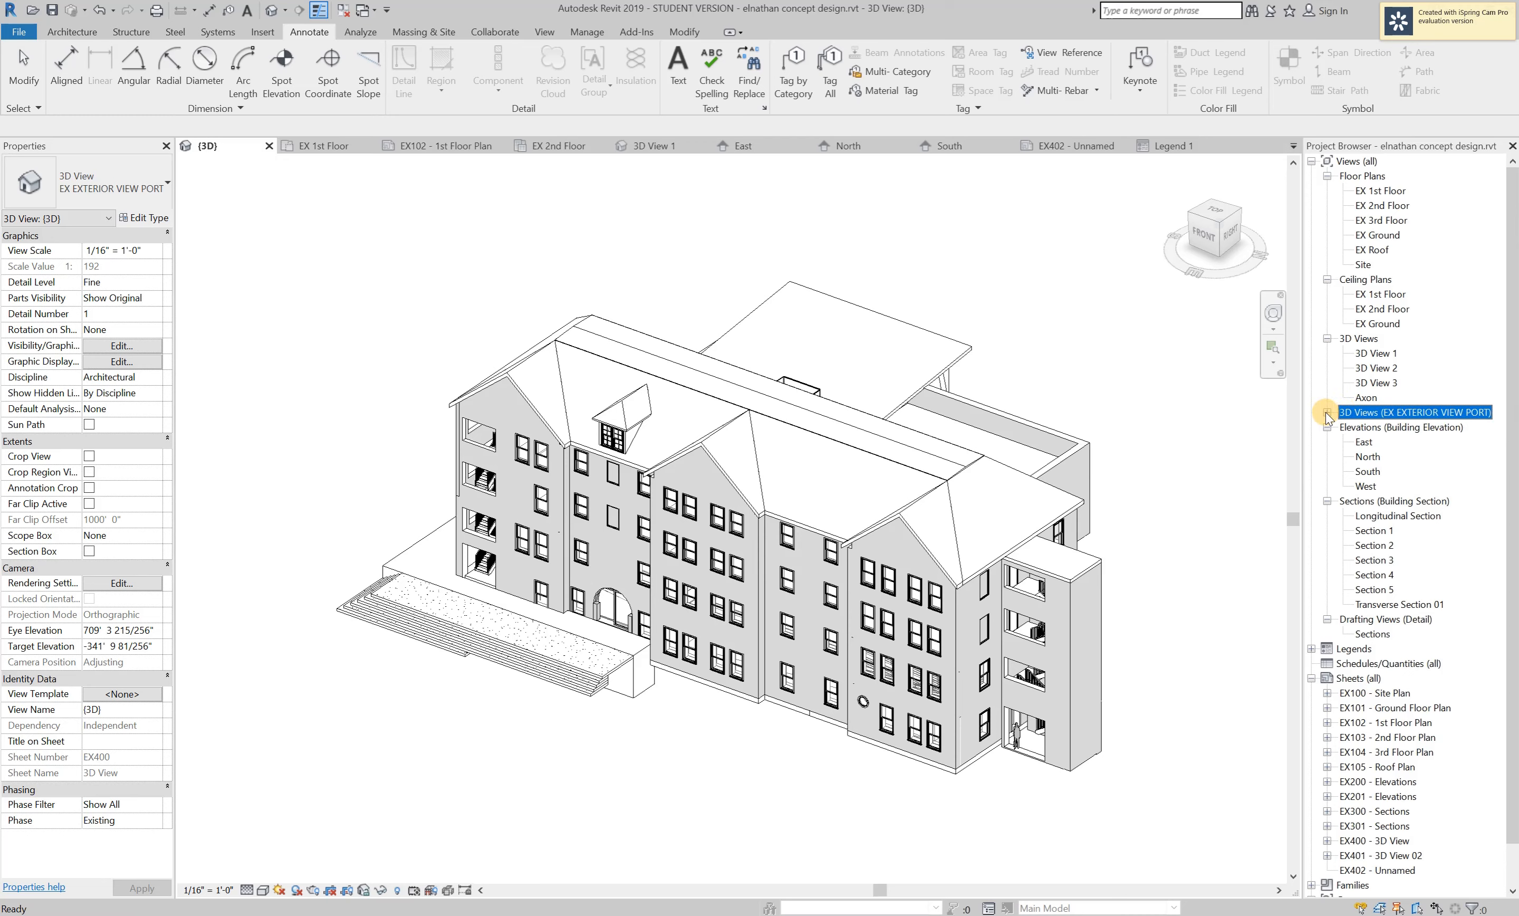
{"action": "right_click", "coordinate": [1361, 418]}
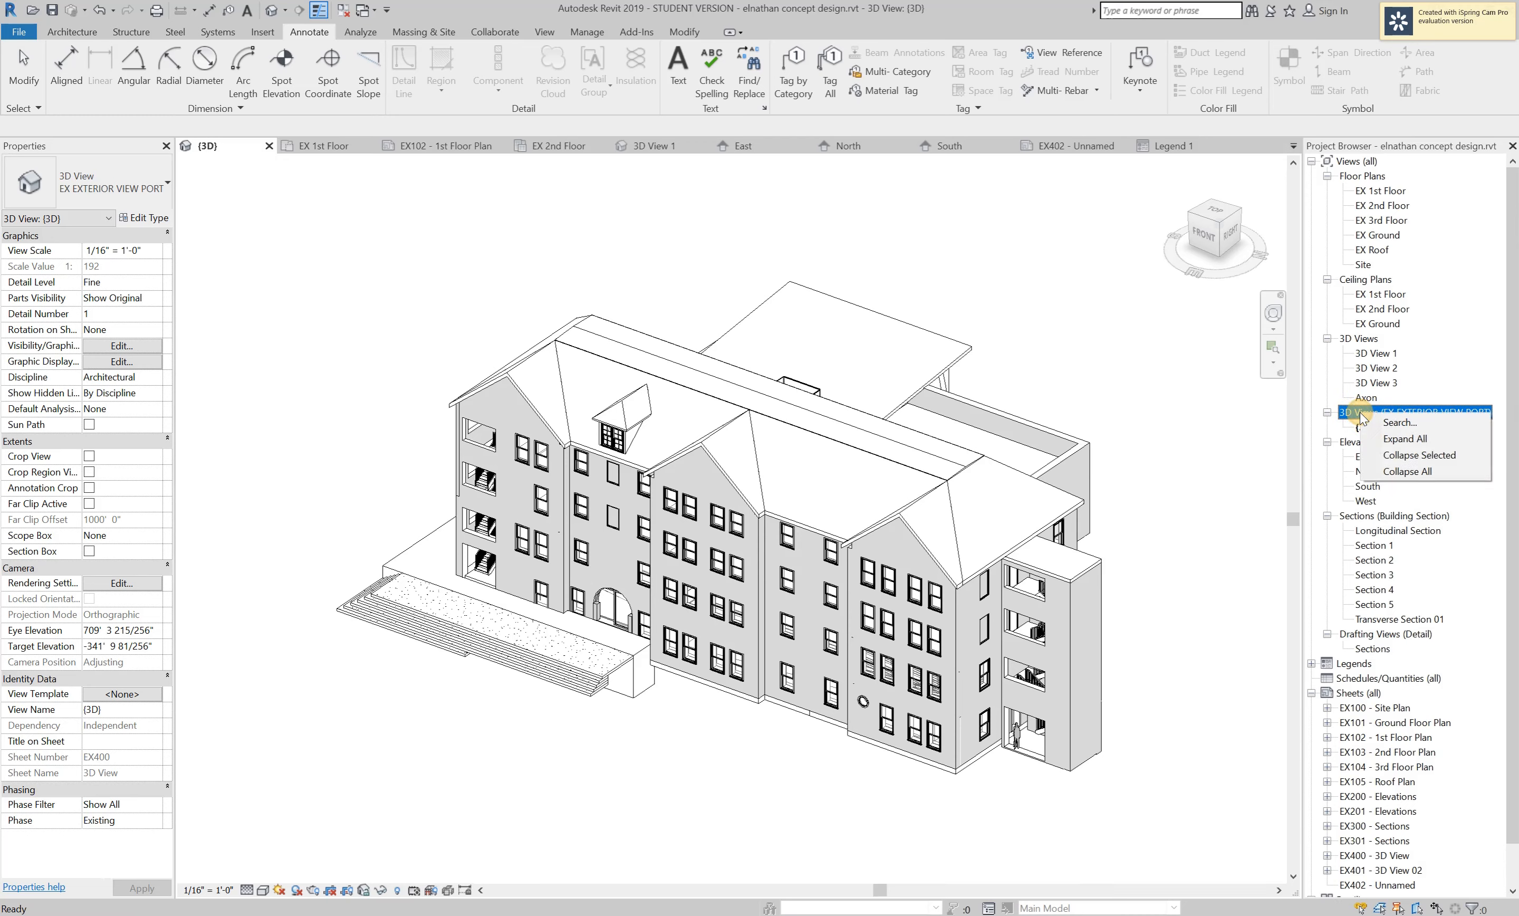
{"action": "left_click", "coordinate": [1330, 411]}
{"action": "left_click", "coordinate": [1329, 412]}
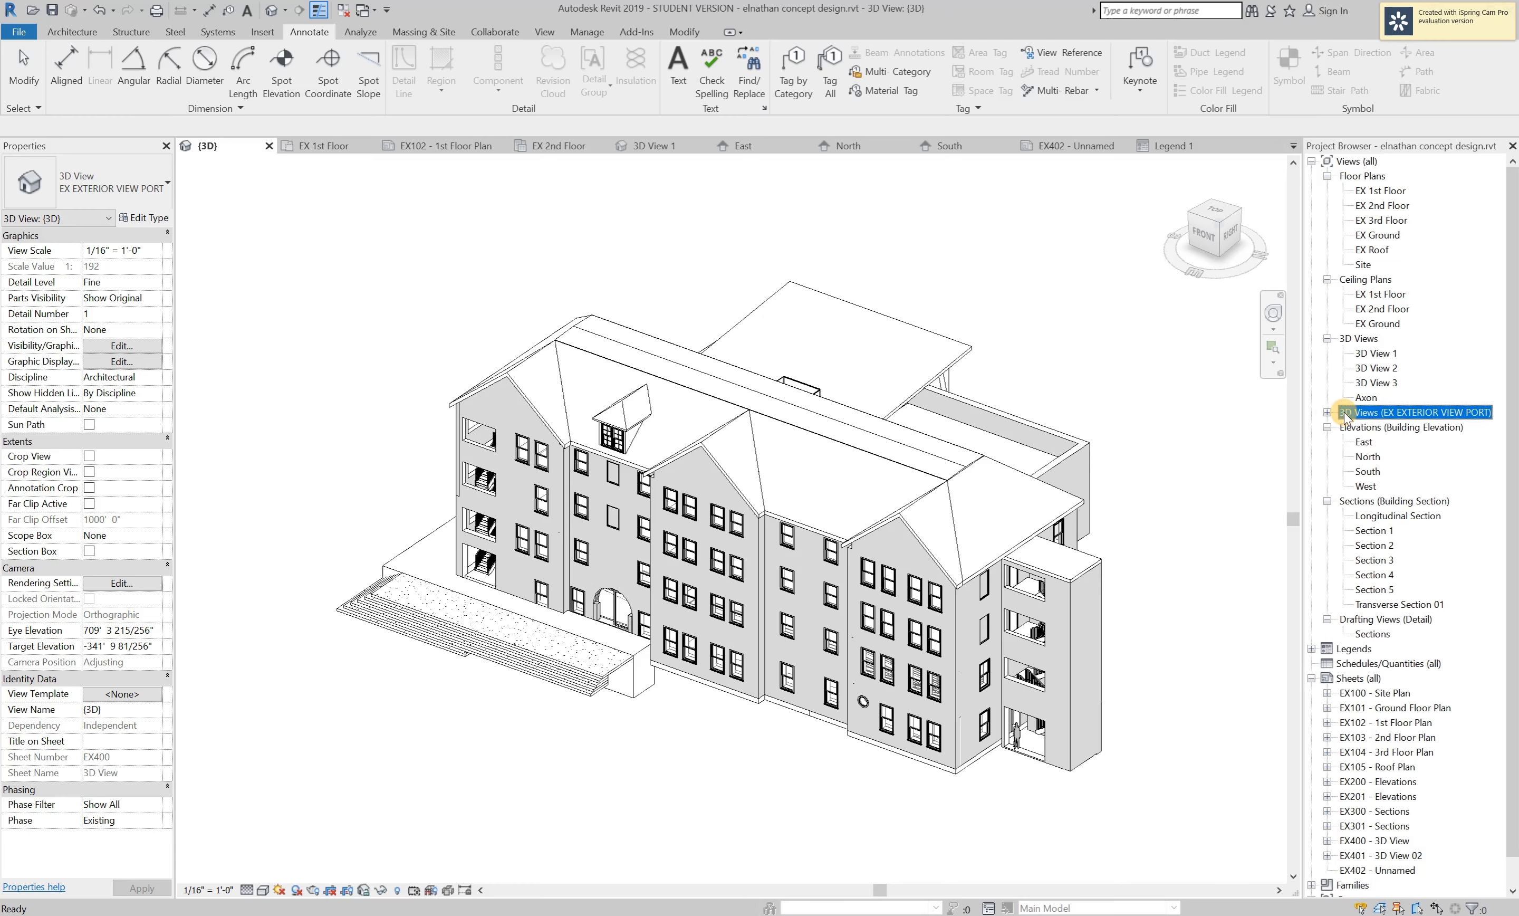
Look through the Floor Plans group and open the EX 1st Floor plan view.
{"action": "left_click", "coordinate": [1375, 192]}
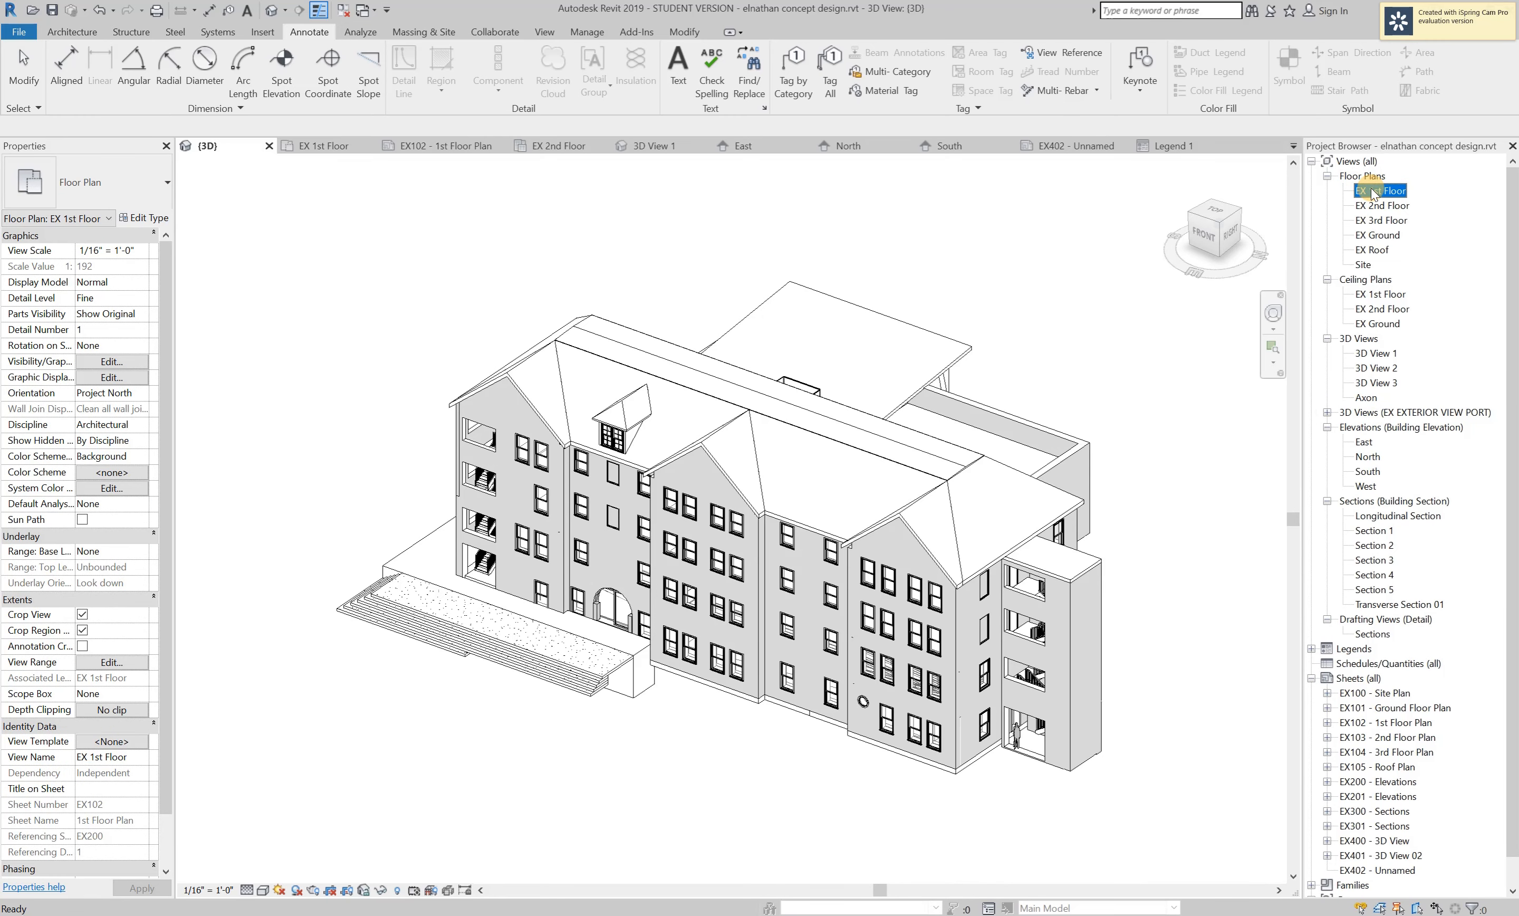
{"action": "left_click", "coordinate": [1367, 207]}
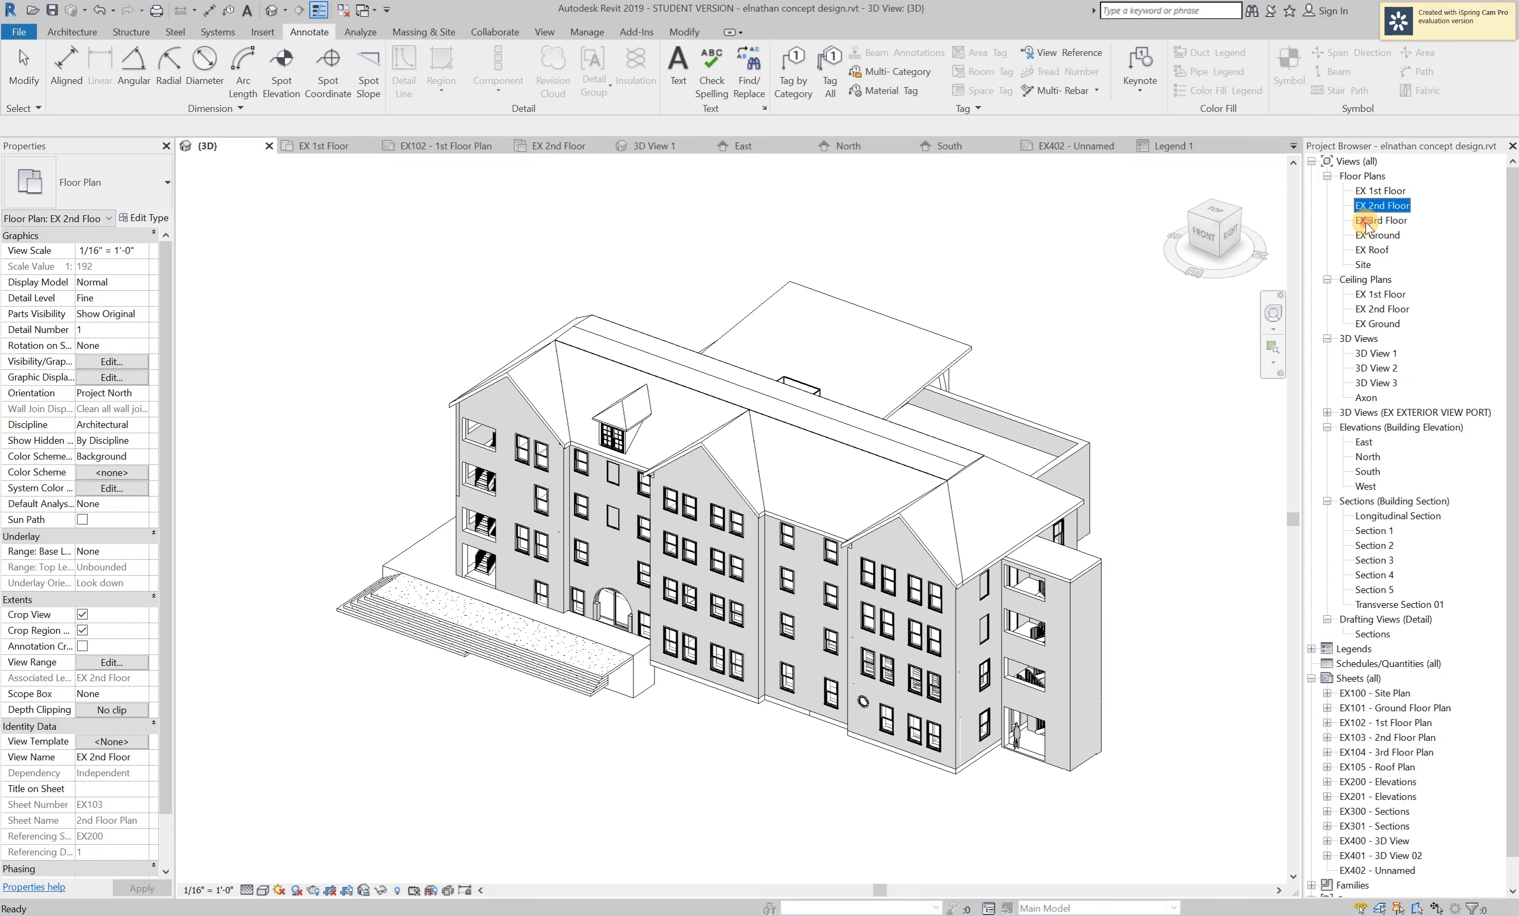
{"action": "left_click", "coordinate": [1370, 221]}
{"action": "left_click", "coordinate": [1375, 235]}
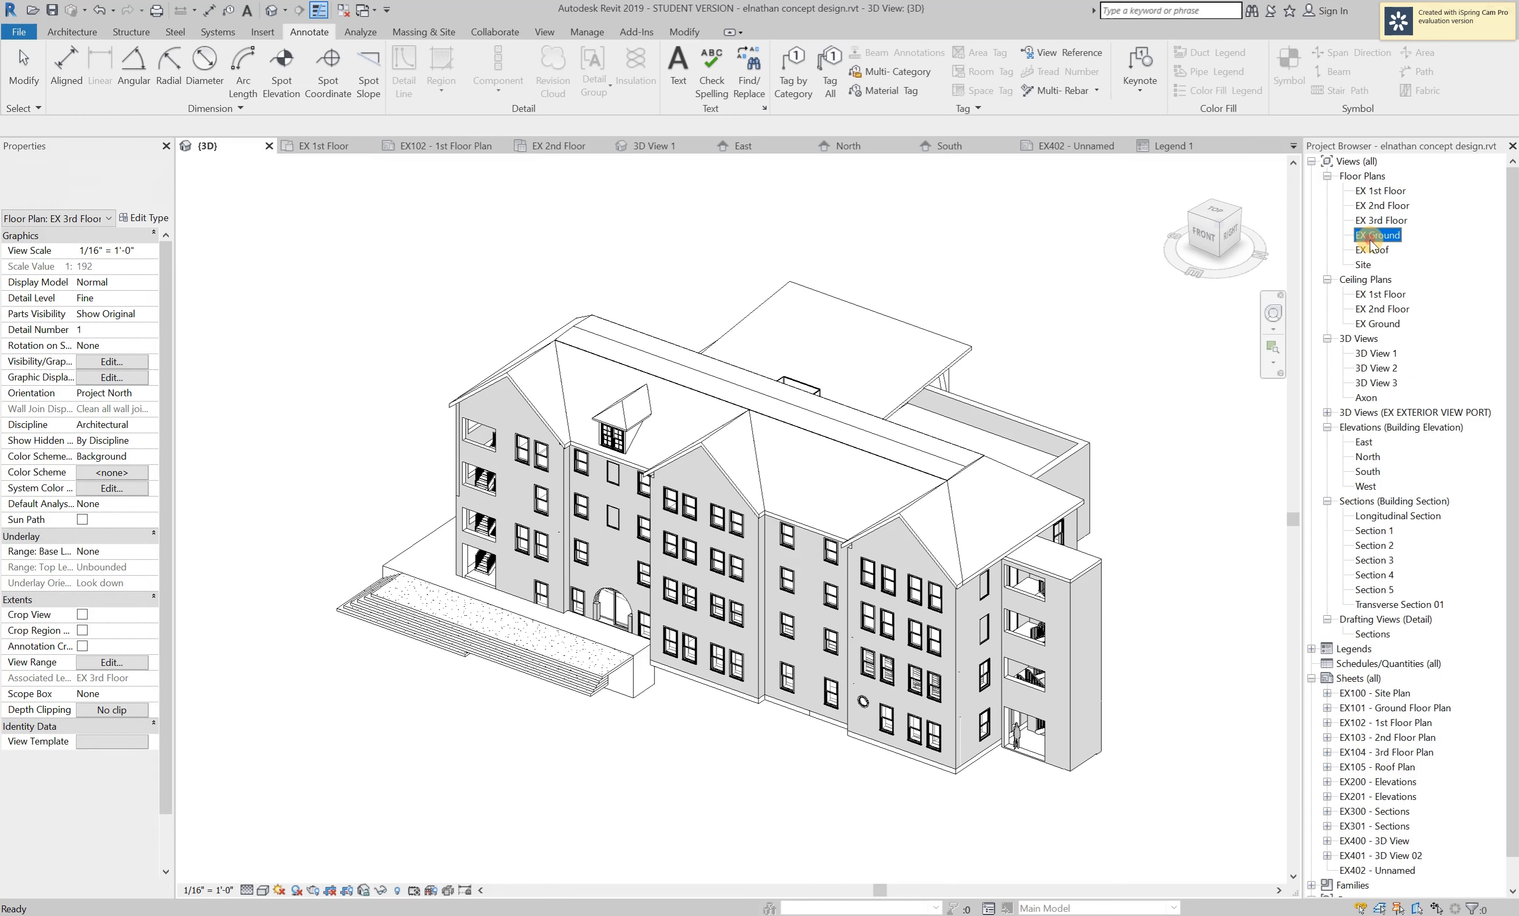
{"action": "double_click", "coordinate": [1369, 176]}
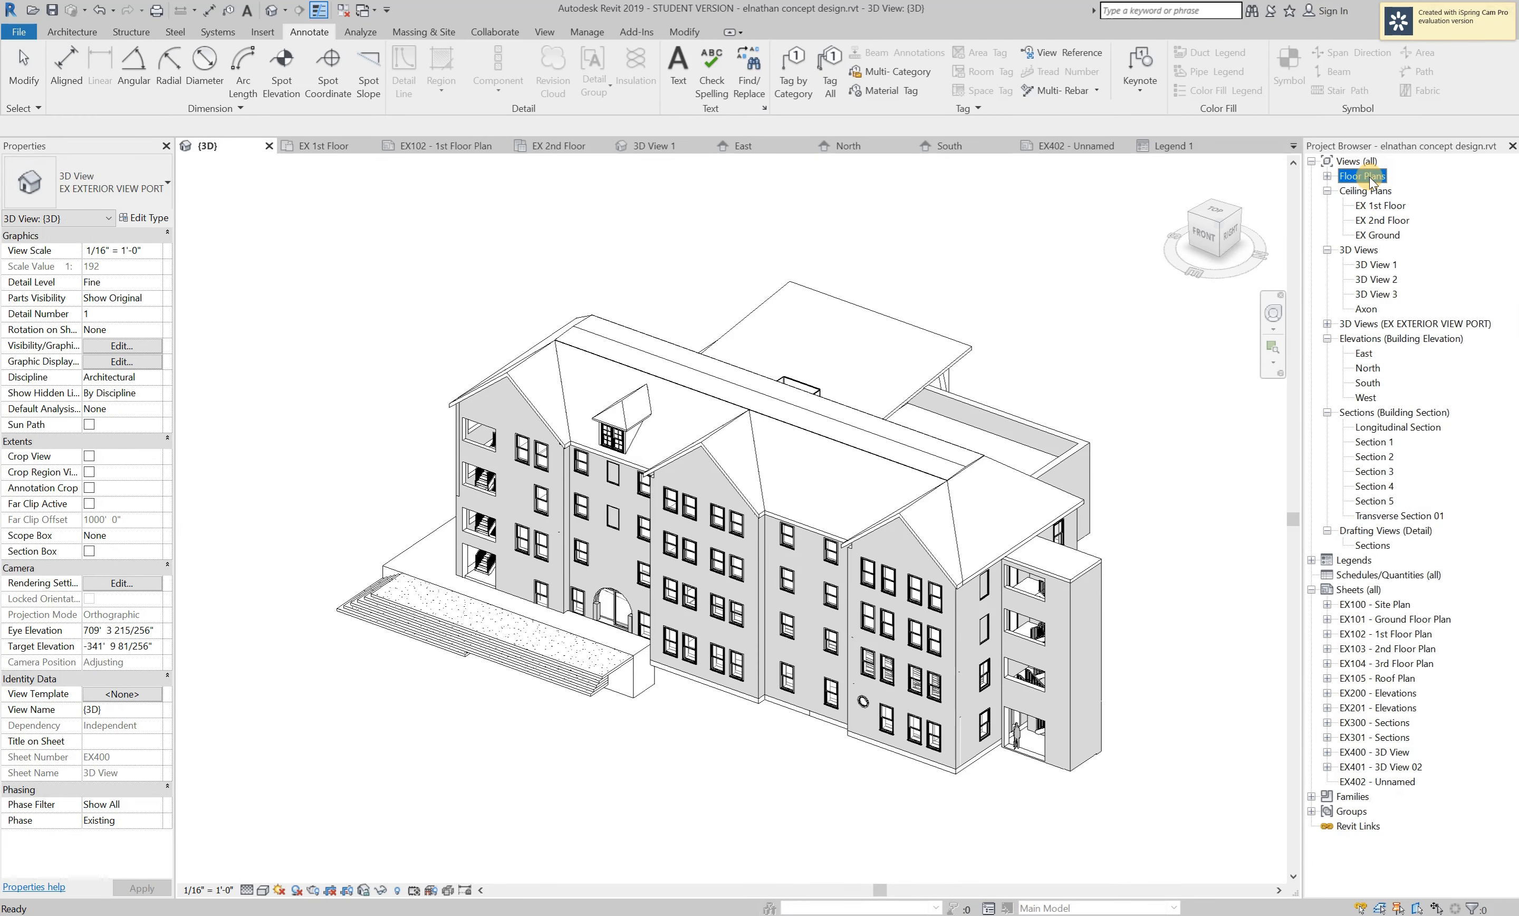
{"action": "double_click", "coordinate": [1368, 177]}
{"action": "double_click", "coordinate": [1378, 192]}
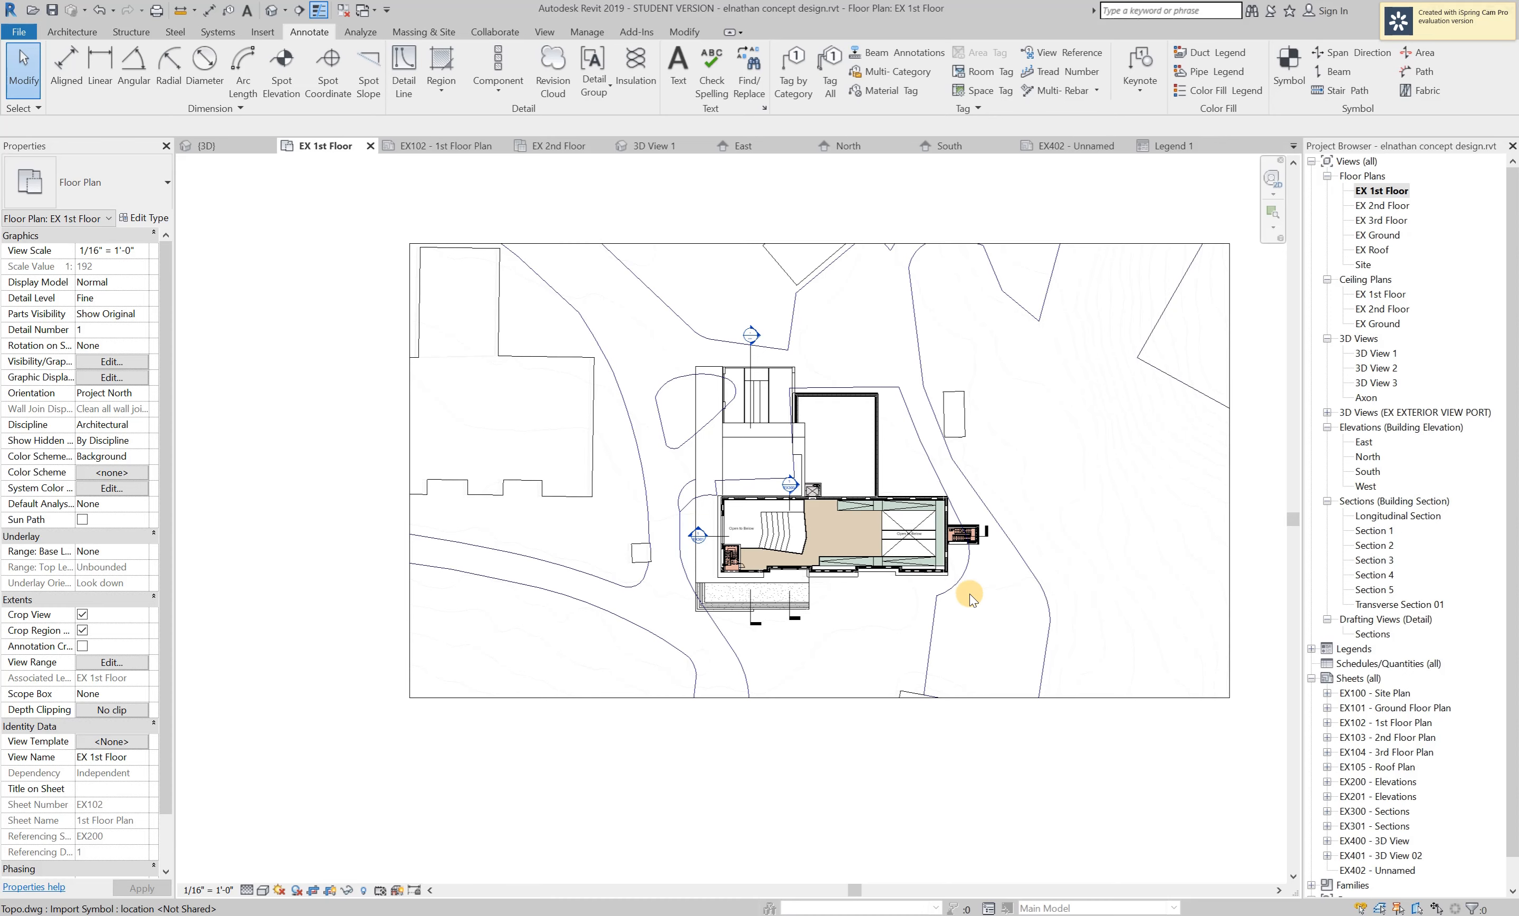
{"action": "scroll", "coordinate": [992, 591], "scroll_direction": "up", "scroll_amount": 2}
{"action": "scroll", "coordinate": [868, 417], "scroll_direction": "down", "scroll_amount": 5}
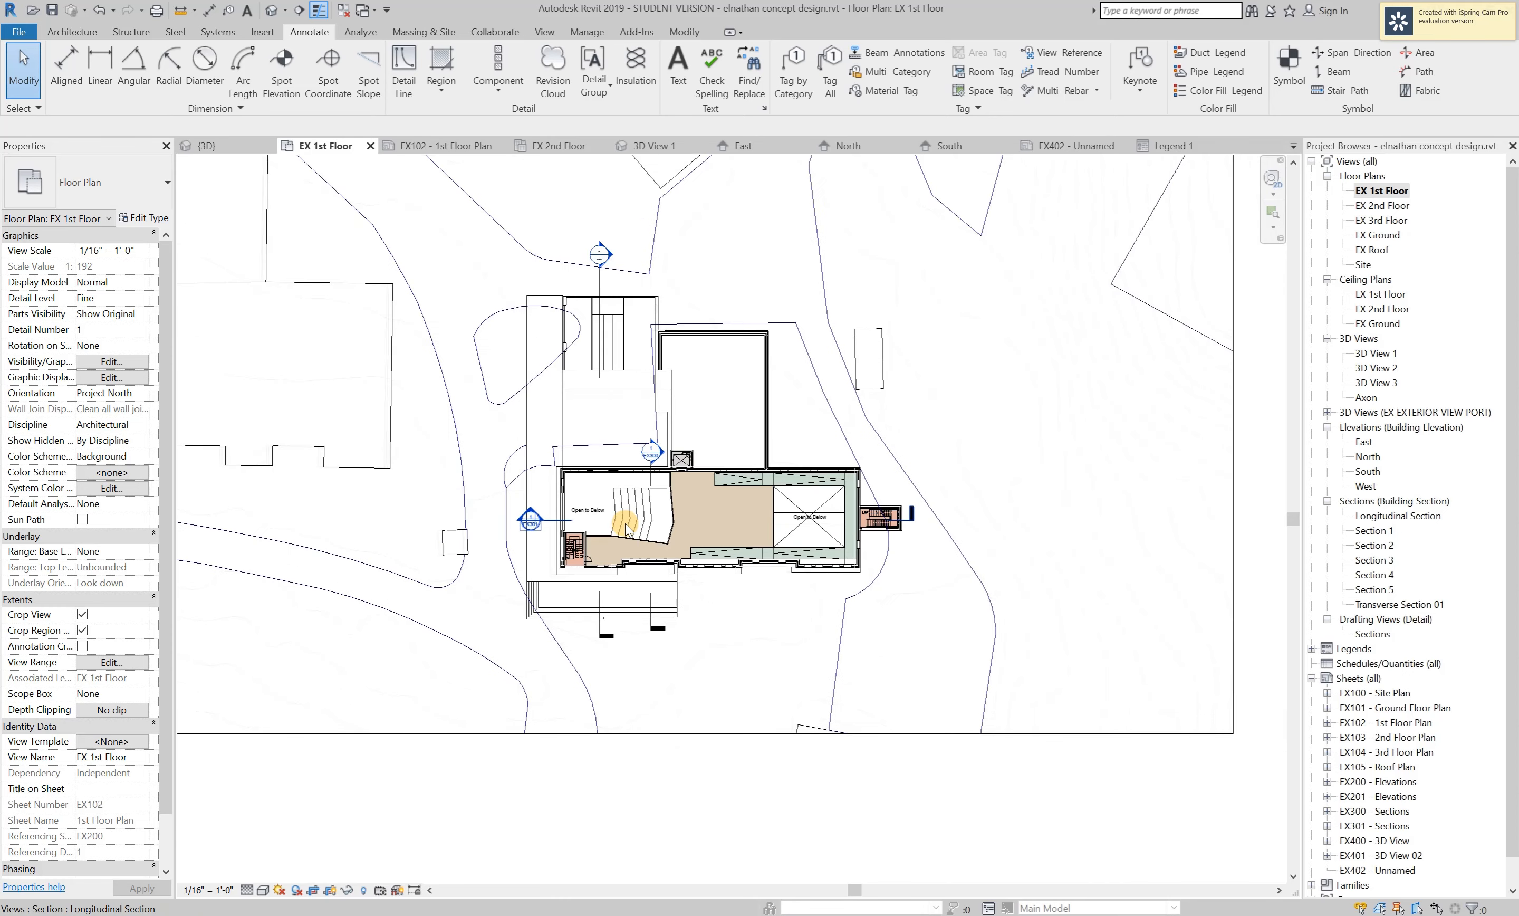
Turn off Crop View and Crop Region Visible for the EX 1st Floor plan.
{"action": "left_click", "coordinate": [737, 352]}
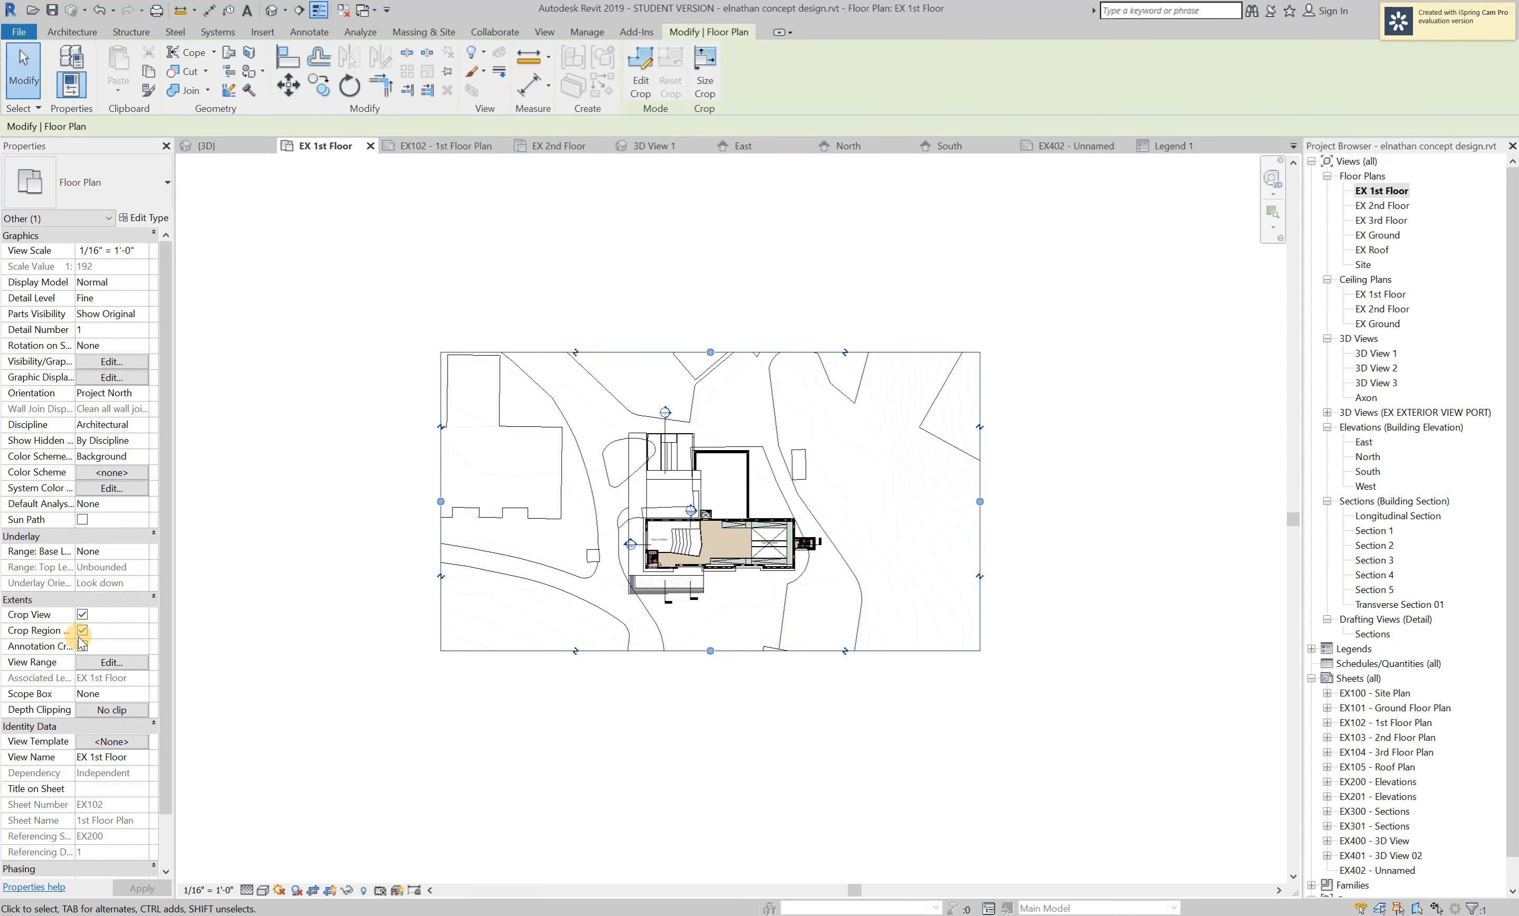
{"action": "left_click", "coordinate": [81, 617]}
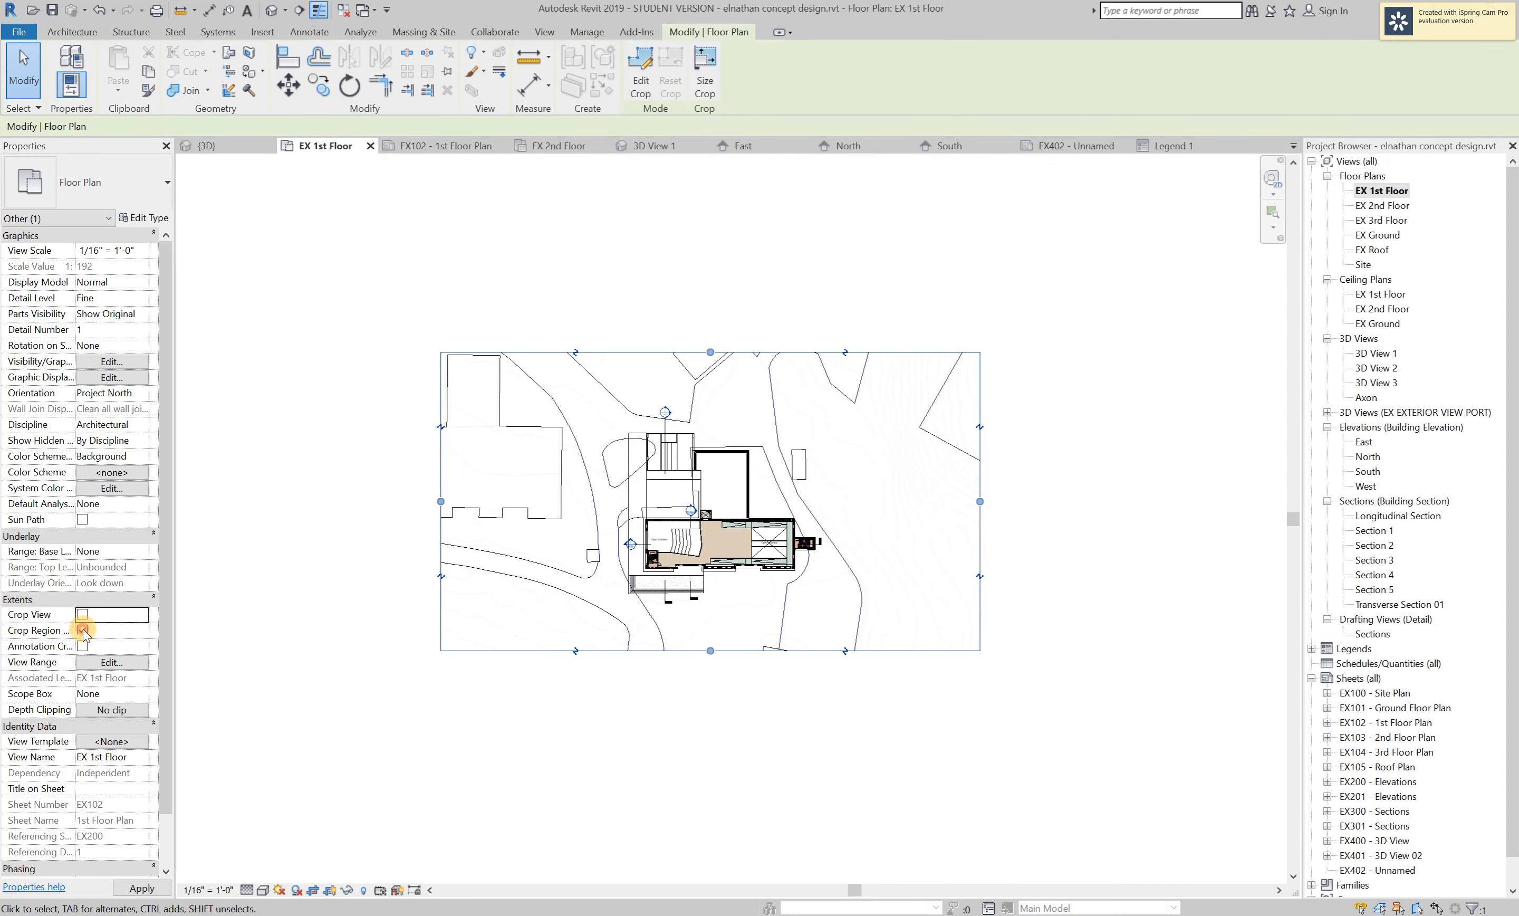
{"action": "left_click", "coordinate": [382, 672]}
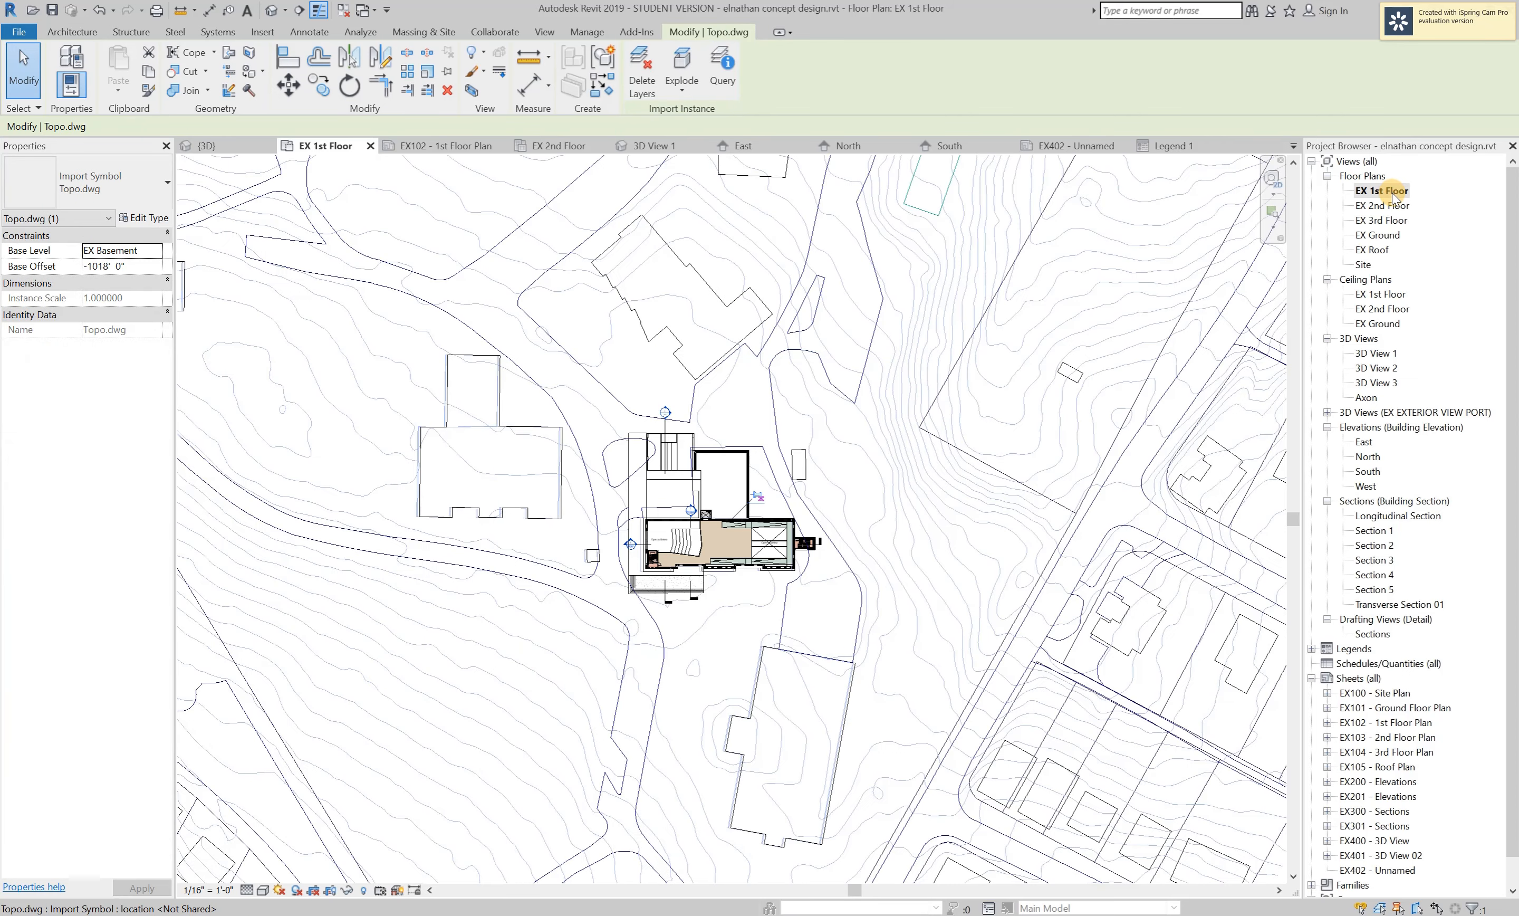
Turn on Crop View and Crop Region Visible for the EX 1st Floor plan.
{"action": "left_click", "coordinate": [1393, 193]}
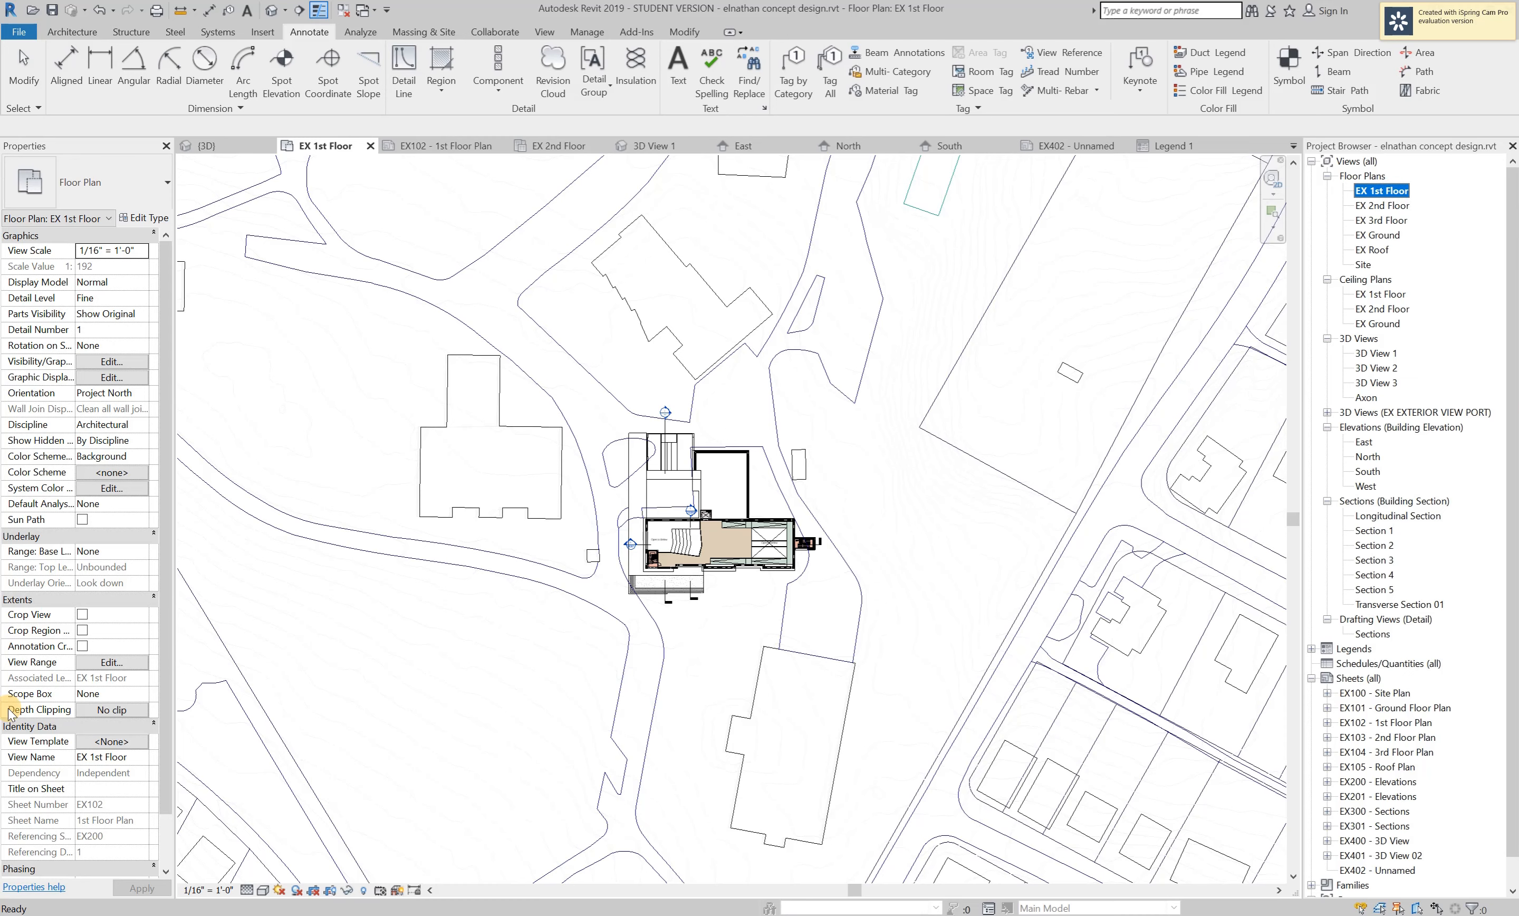
{"action": "left_click", "coordinate": [81, 614]}
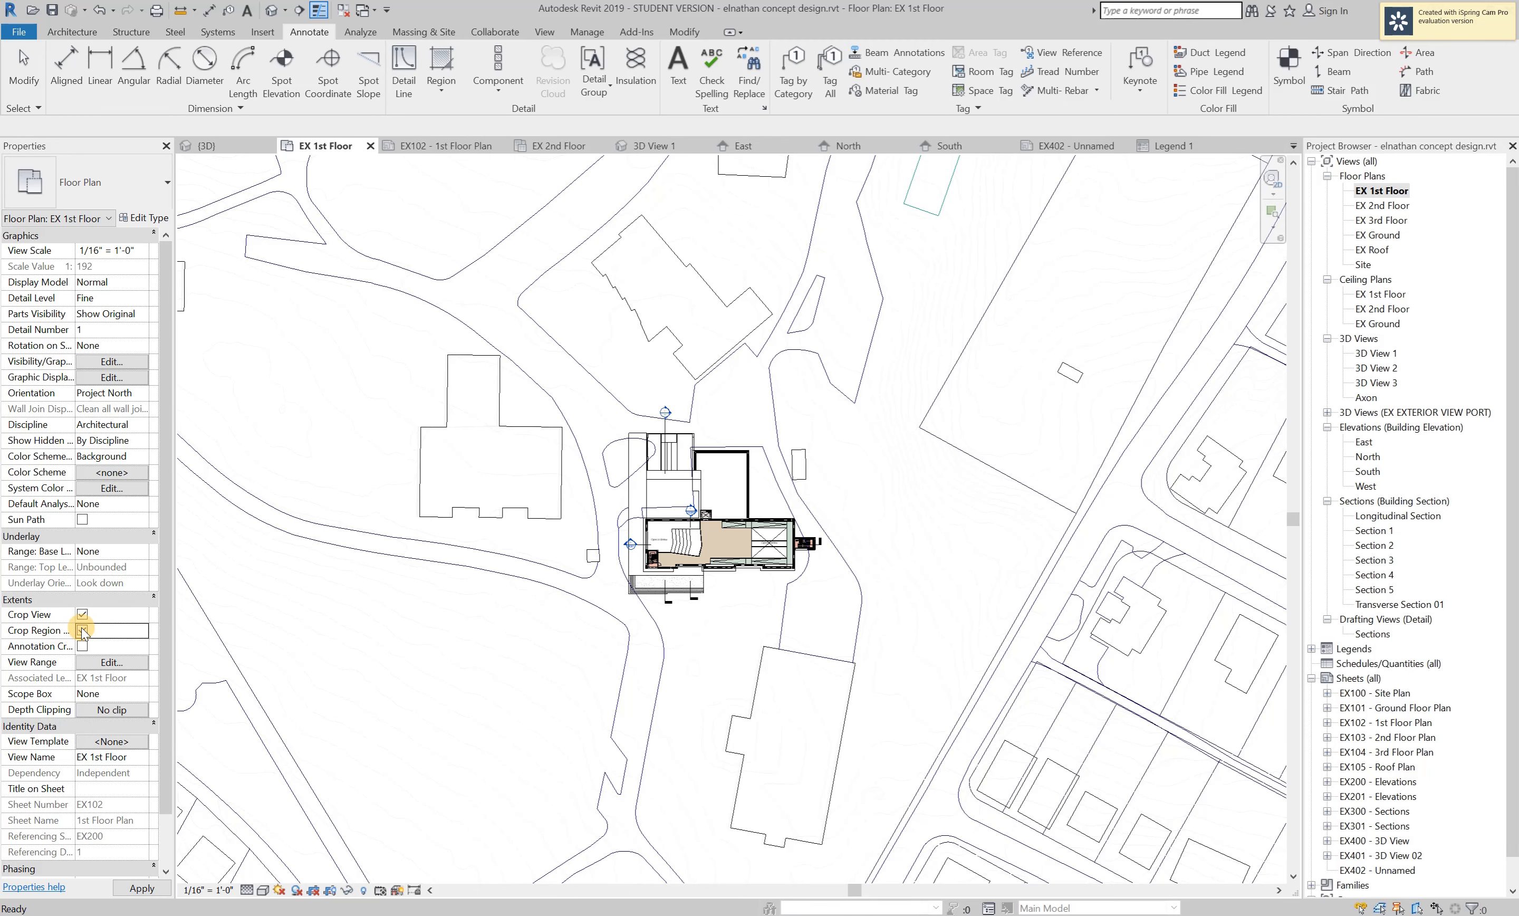
{"action": "left_click", "coordinate": [82, 629]}
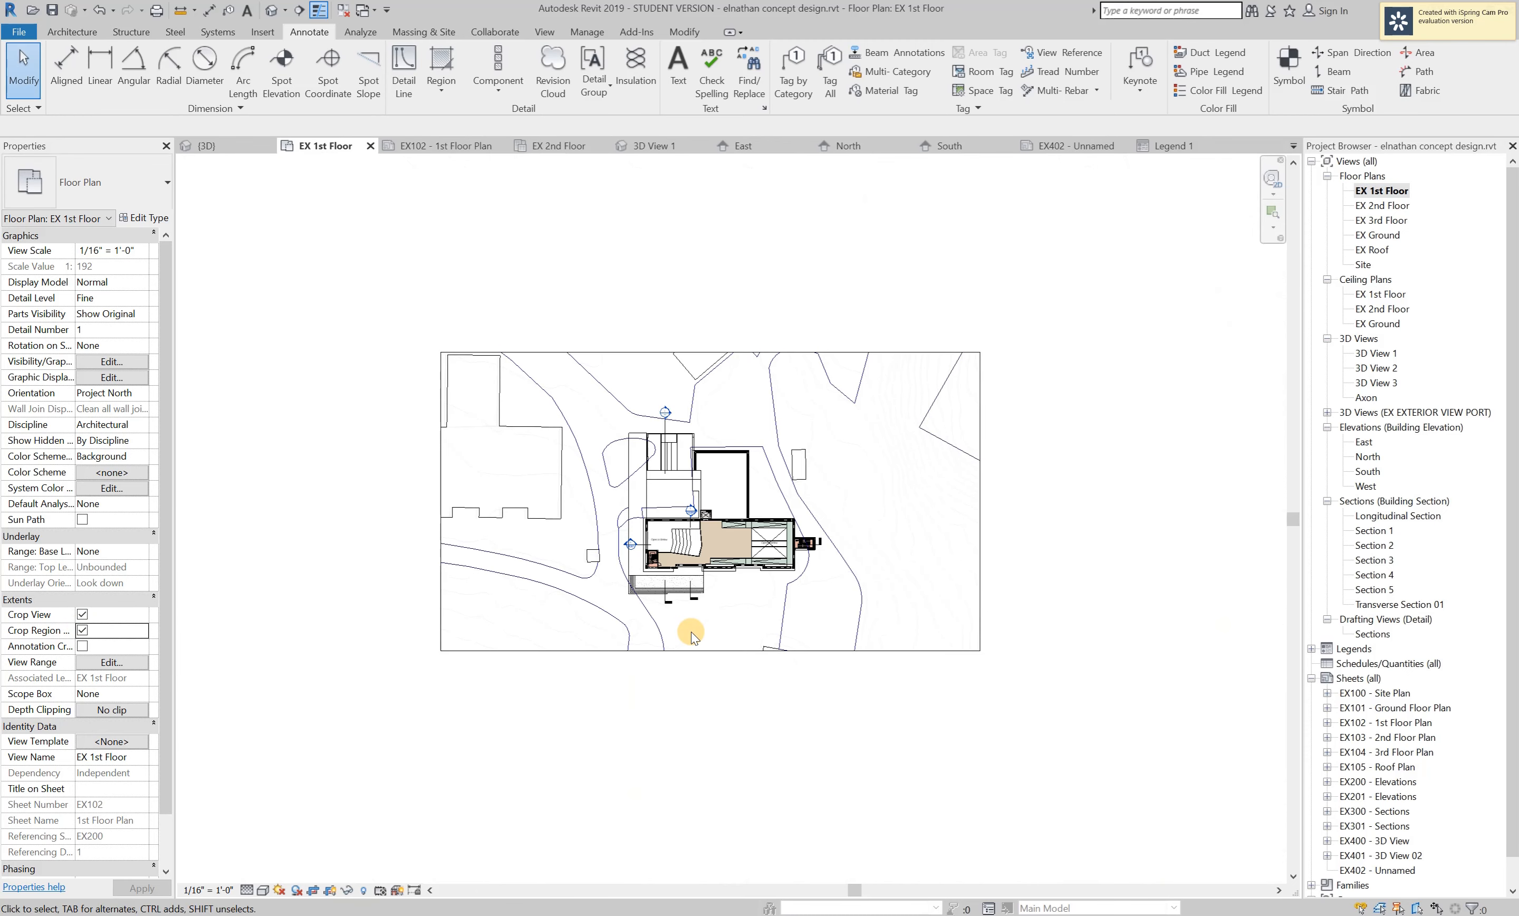
Pull the left and right edges of the floor plan's crop region inward toward the building.
{"action": "left_click", "coordinate": [456, 653]}
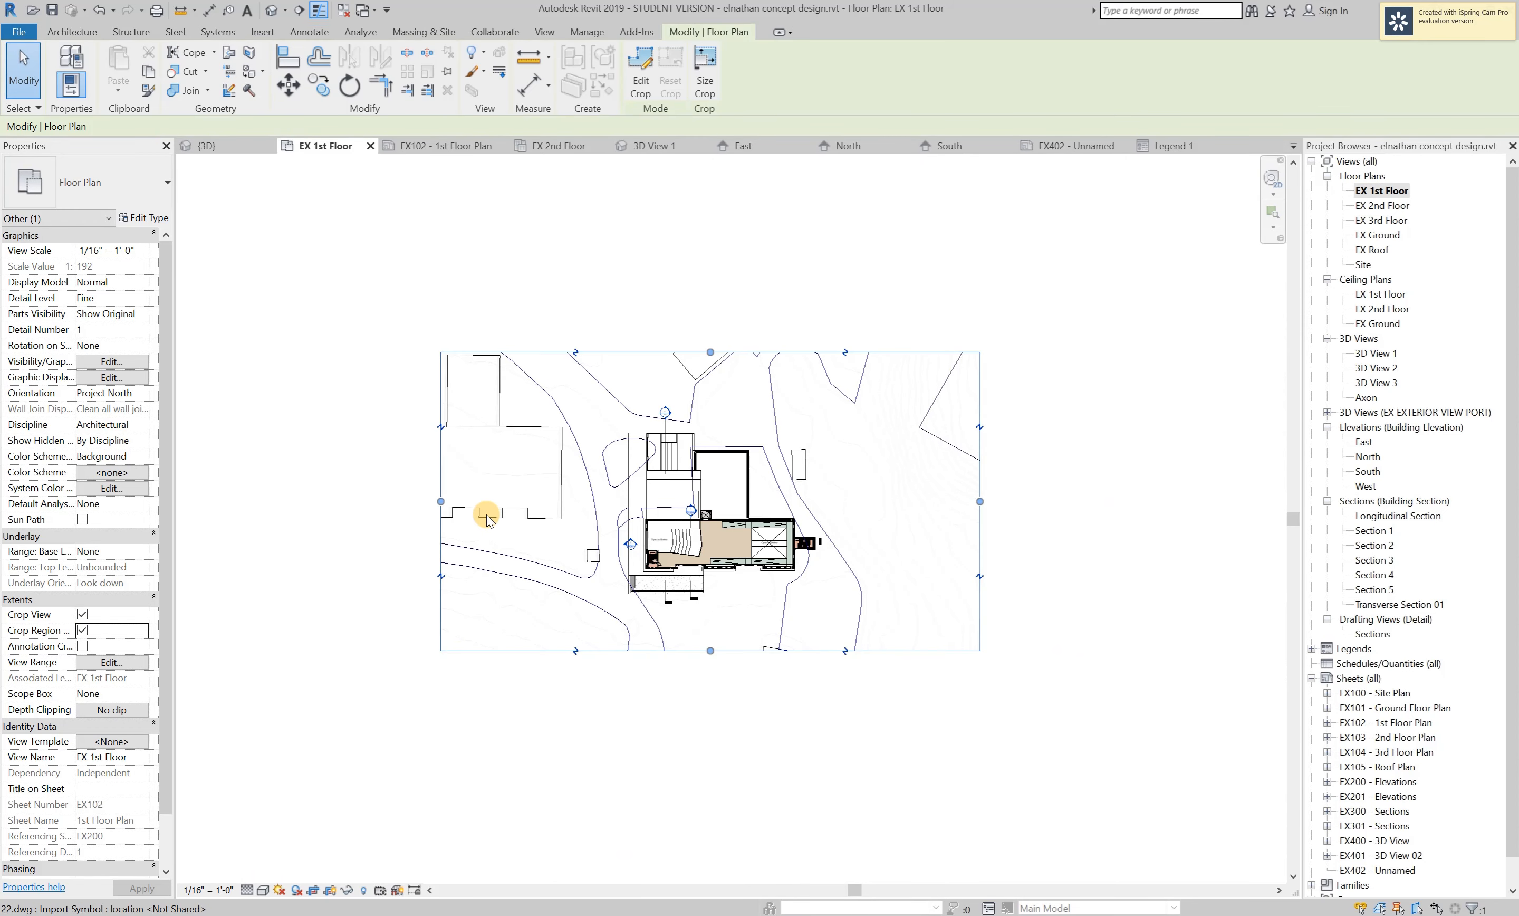
{"action": "scroll", "coordinate": [440, 501], "scroll_direction": "up", "scroll_amount": 1}
{"action": "left_click_drag", "start_coordinate": [440, 501], "coordinate": [512, 516]}
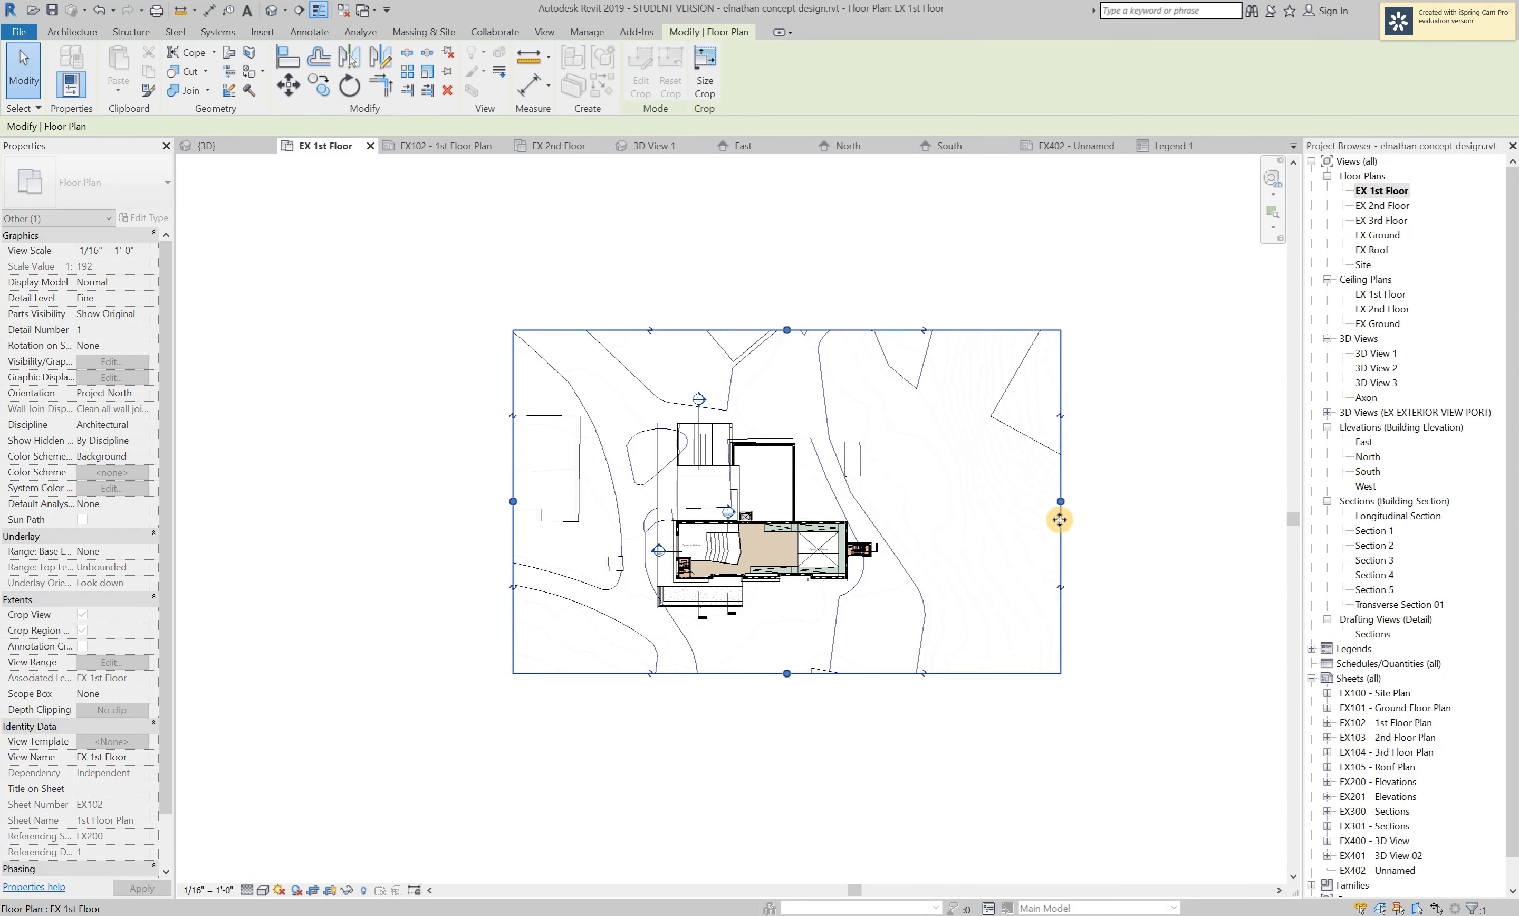
{"action": "left_click_drag", "start_coordinate": [1061, 501], "coordinate": [943, 515]}
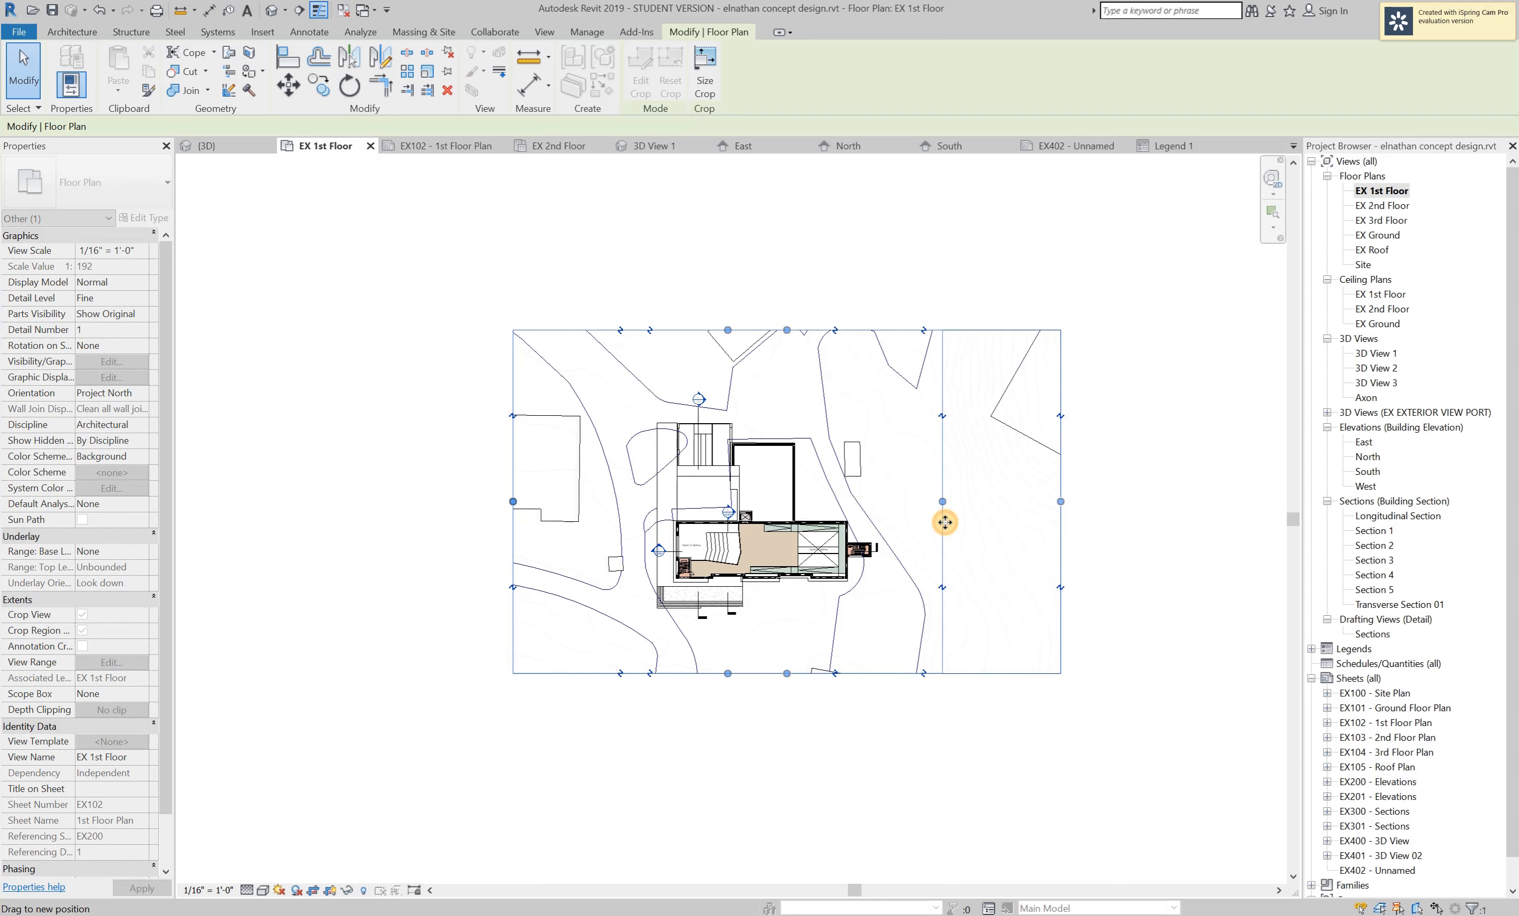
{"action": "left_click", "coordinate": [847, 761]}
Lower the top edge of the crop region slightly to trim the upper part of the site.
{"action": "left_click", "coordinate": [805, 331]}
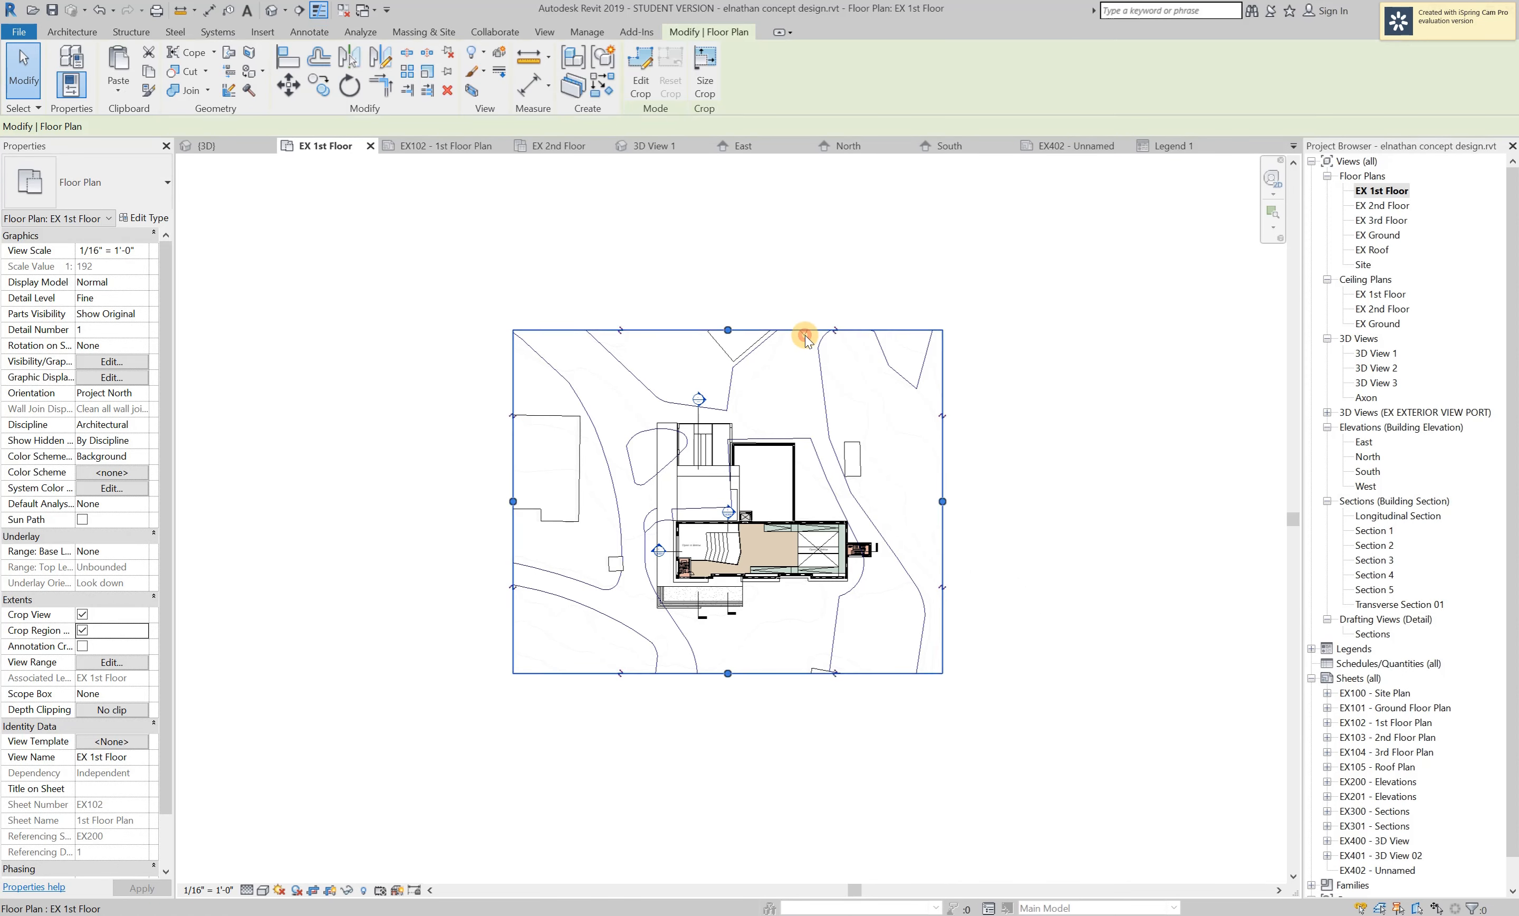
{"action": "left_click", "coordinate": [727, 331]}
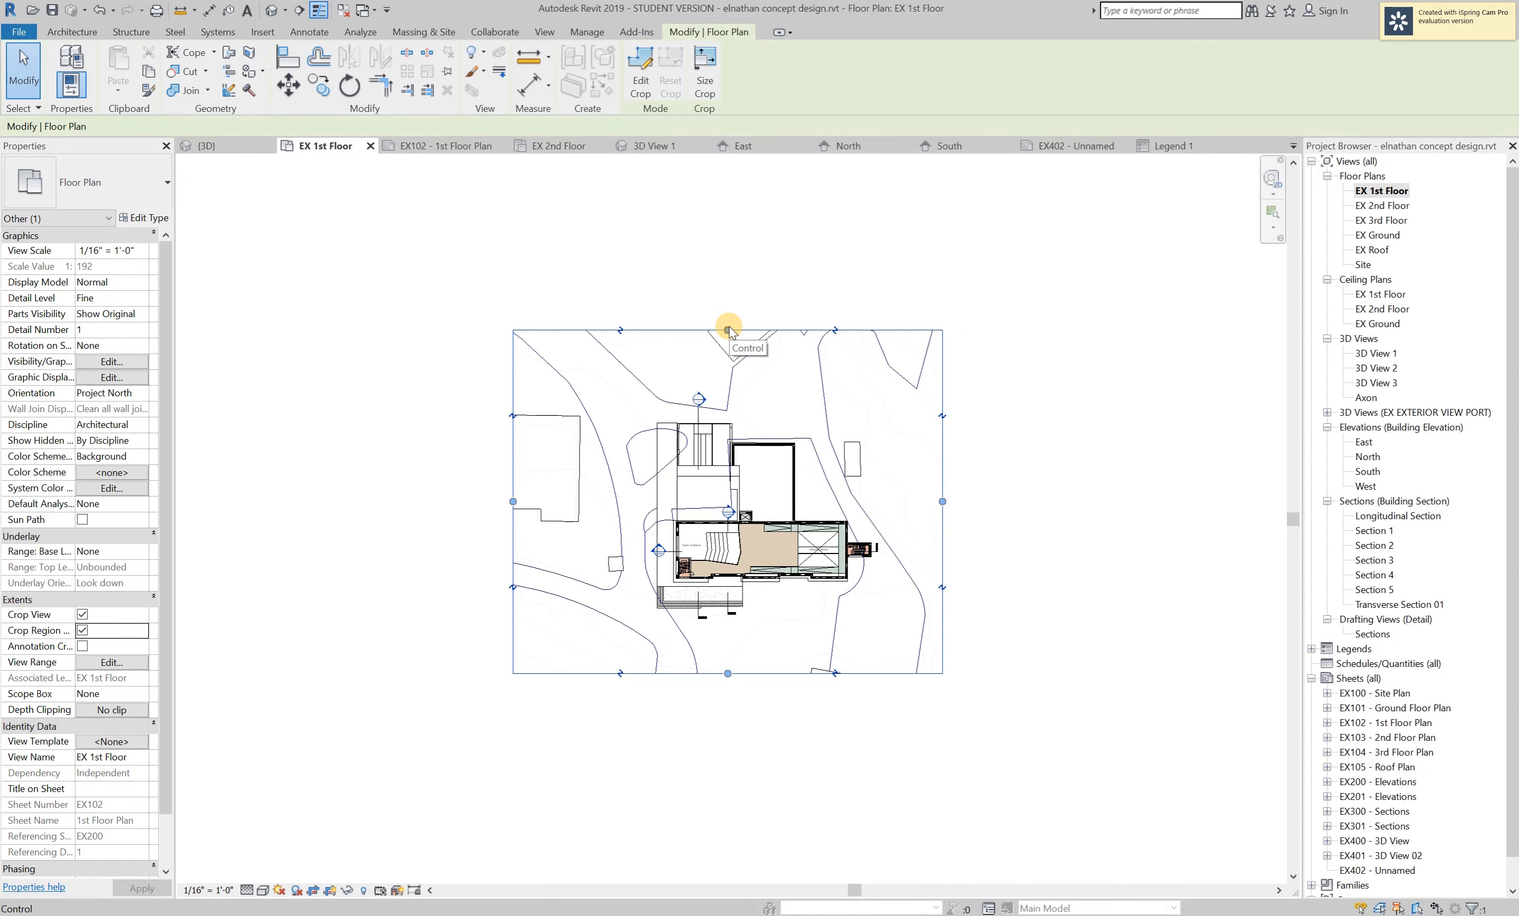
{"action": "left_click_drag", "start_coordinate": [728, 332], "coordinate": [728, 346]}
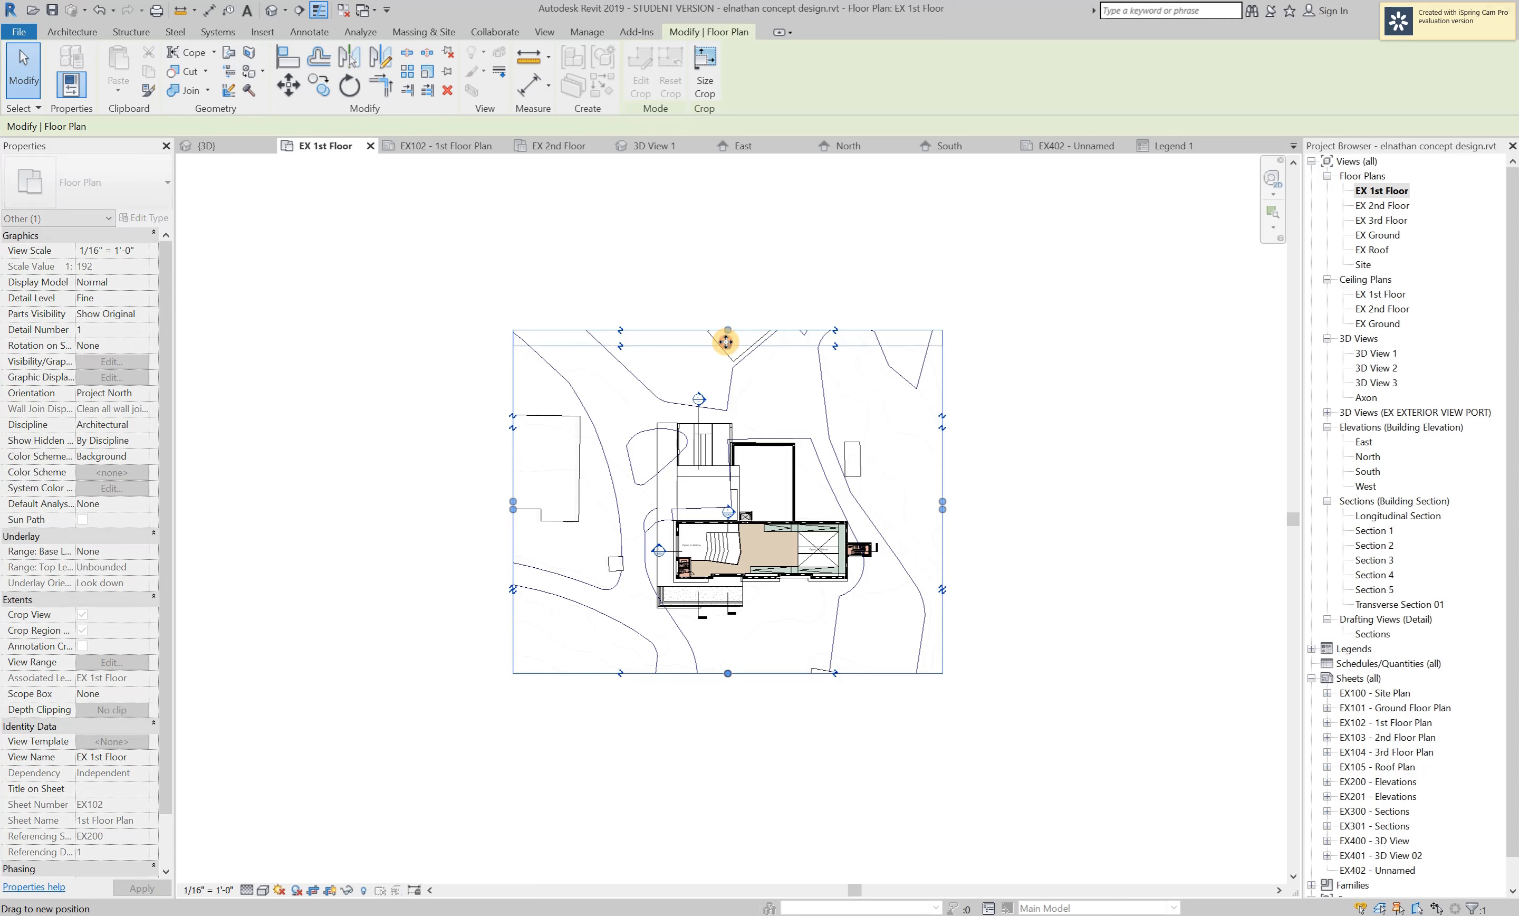
{"action": "left_click", "coordinate": [906, 272]}
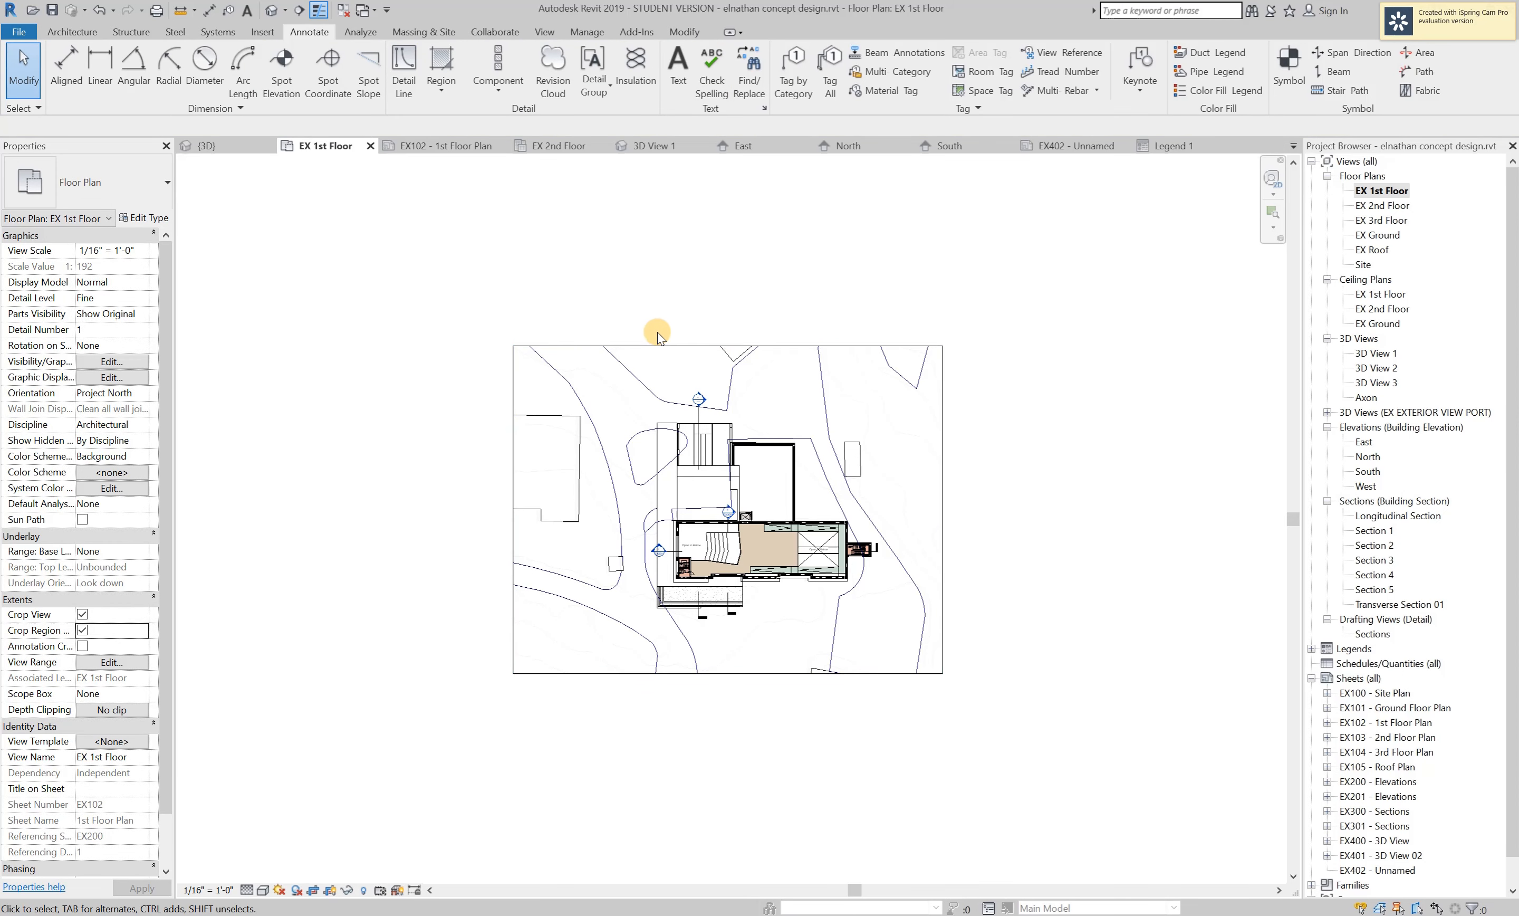
{"action": "left_click", "coordinate": [770, 345]}
{"action": "left_click", "coordinate": [973, 502]}
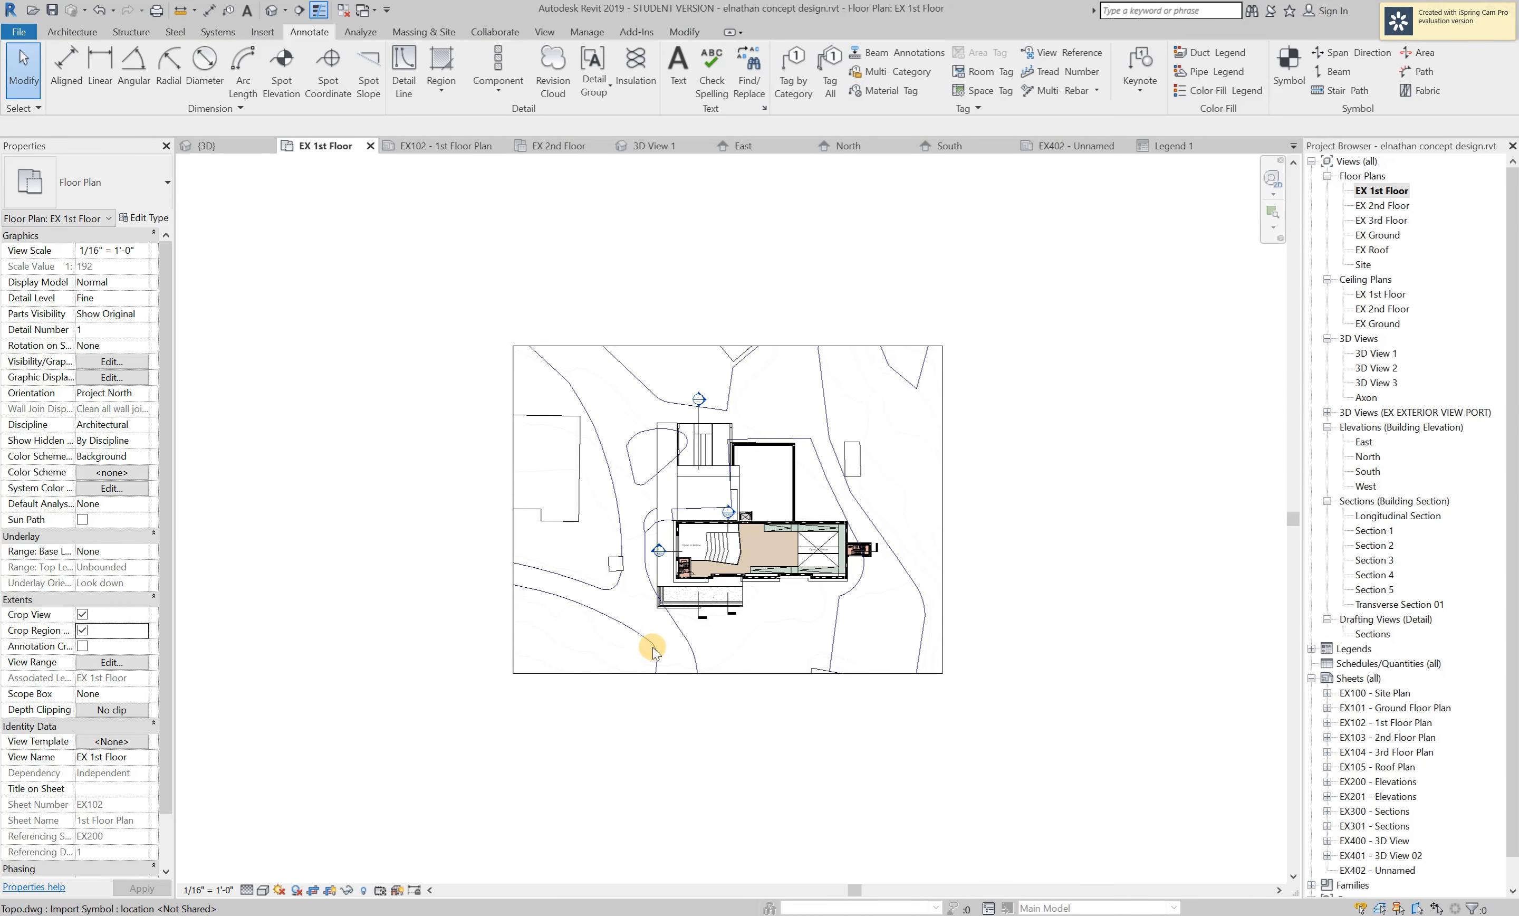
Try the view scale 1/32" = 1'-0" on the first floor plan and check the size of the Open to Below text.
{"action": "scroll", "coordinate": [653, 648], "scroll_direction": "up", "scroll_amount": 3}
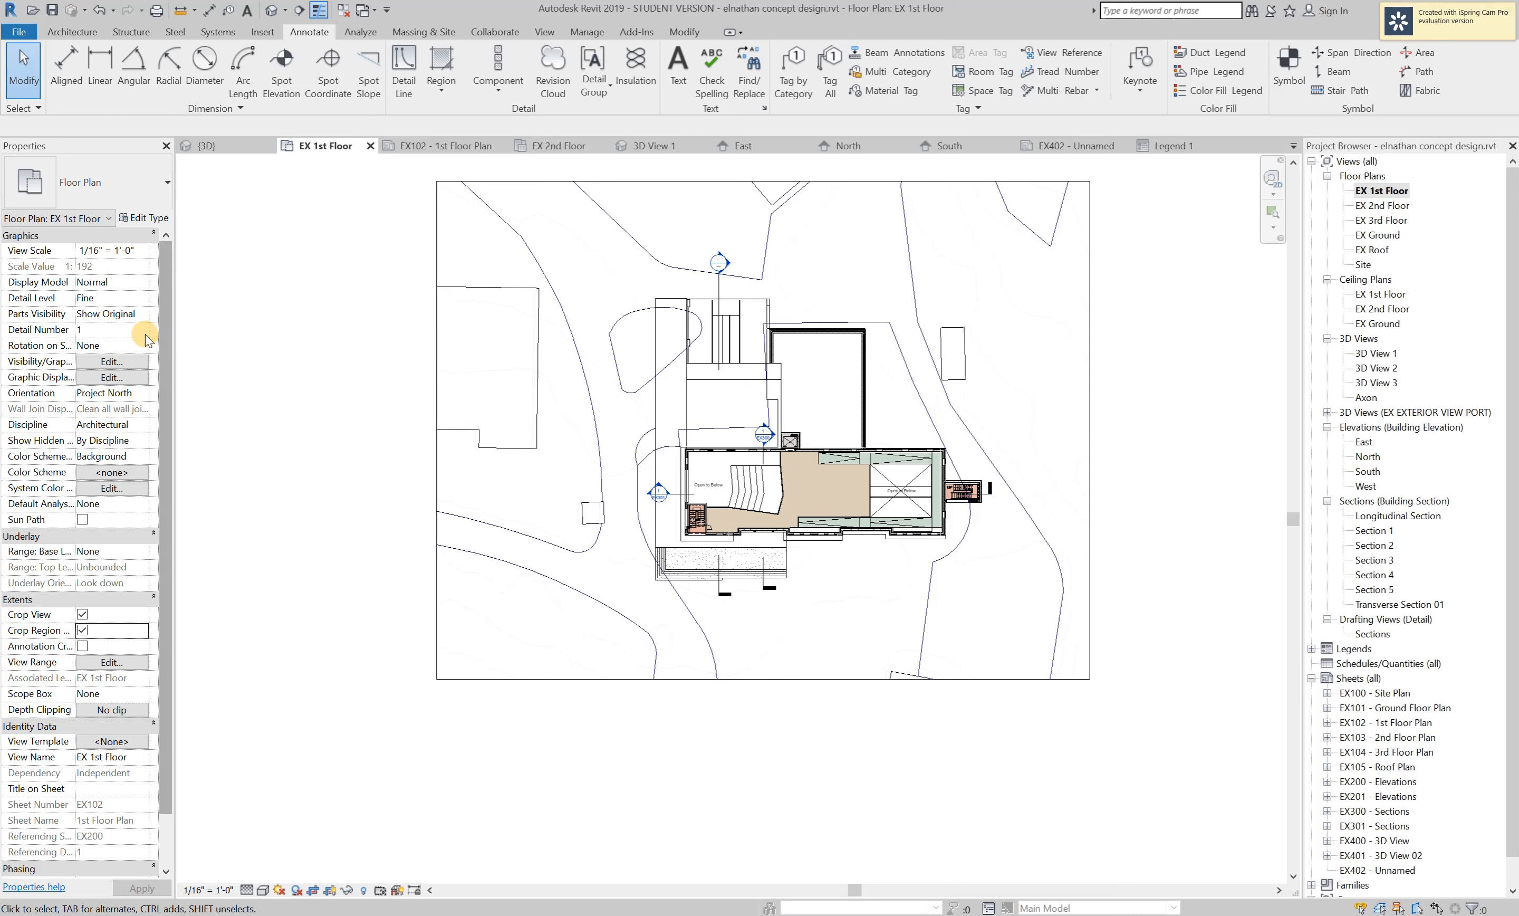
{"action": "left_click", "coordinate": [143, 253]}
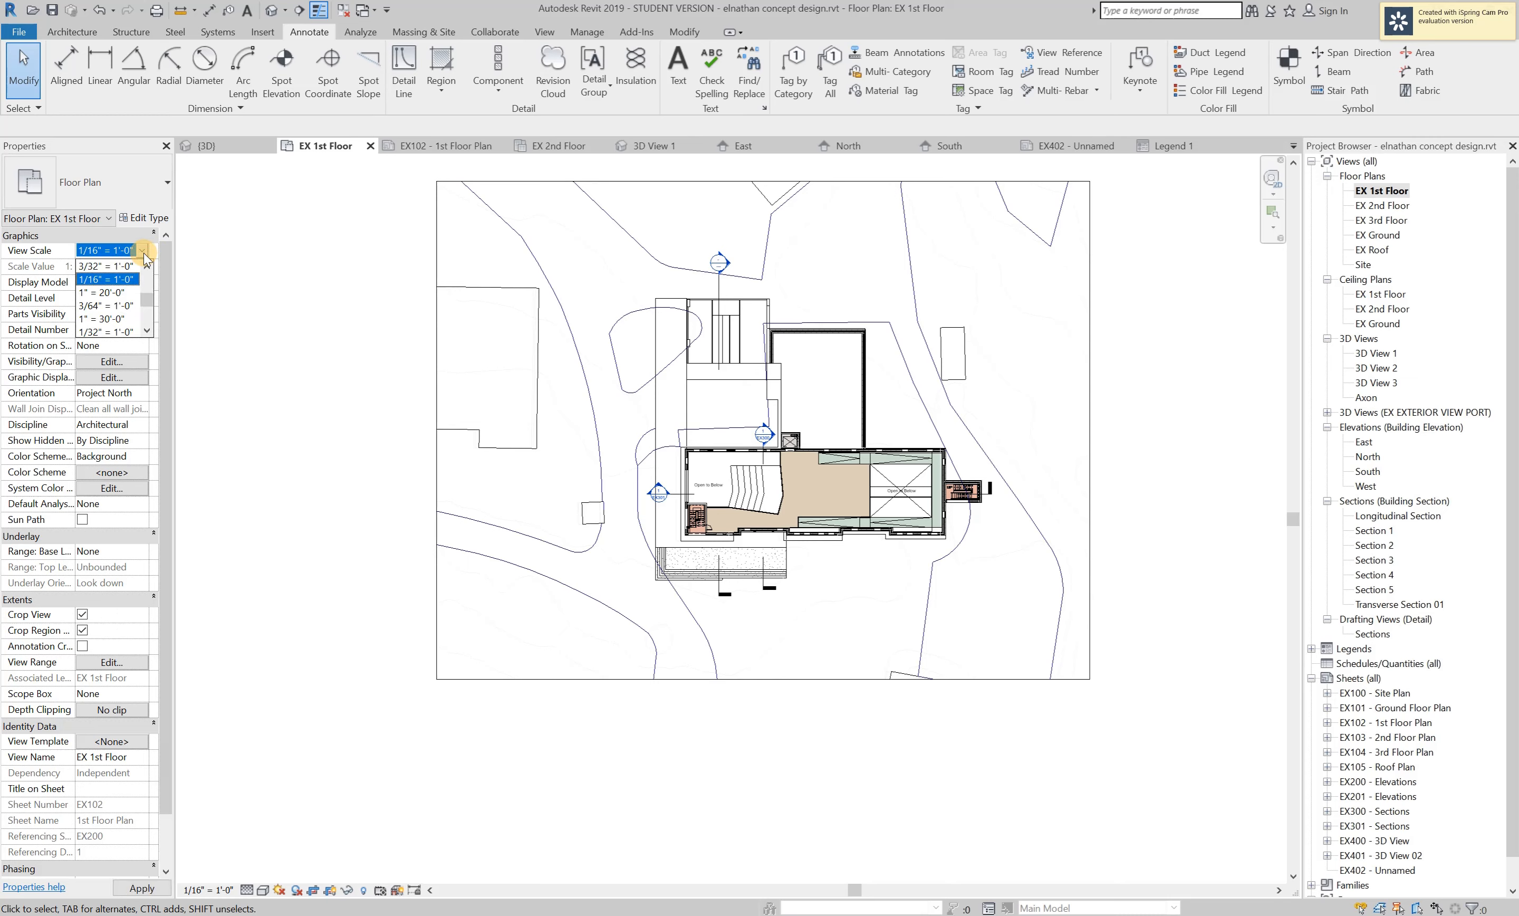
{"action": "scroll", "coordinate": [123, 298], "scroll_direction": "up", "scroll_amount": 5}
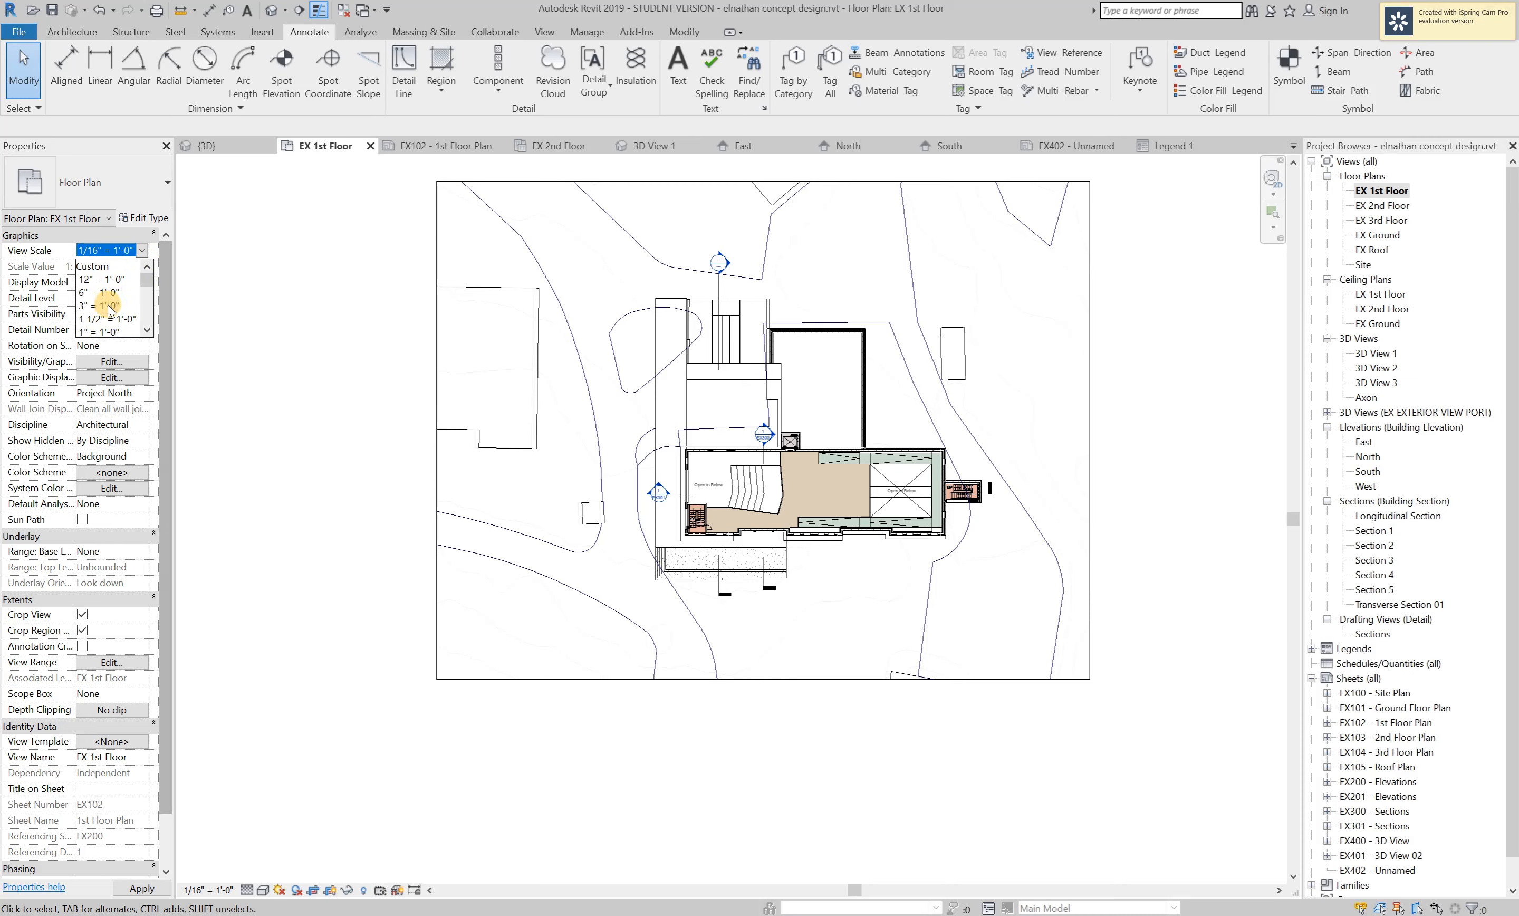
{"action": "scroll", "coordinate": [105, 302], "scroll_direction": "down", "scroll_amount": 6}
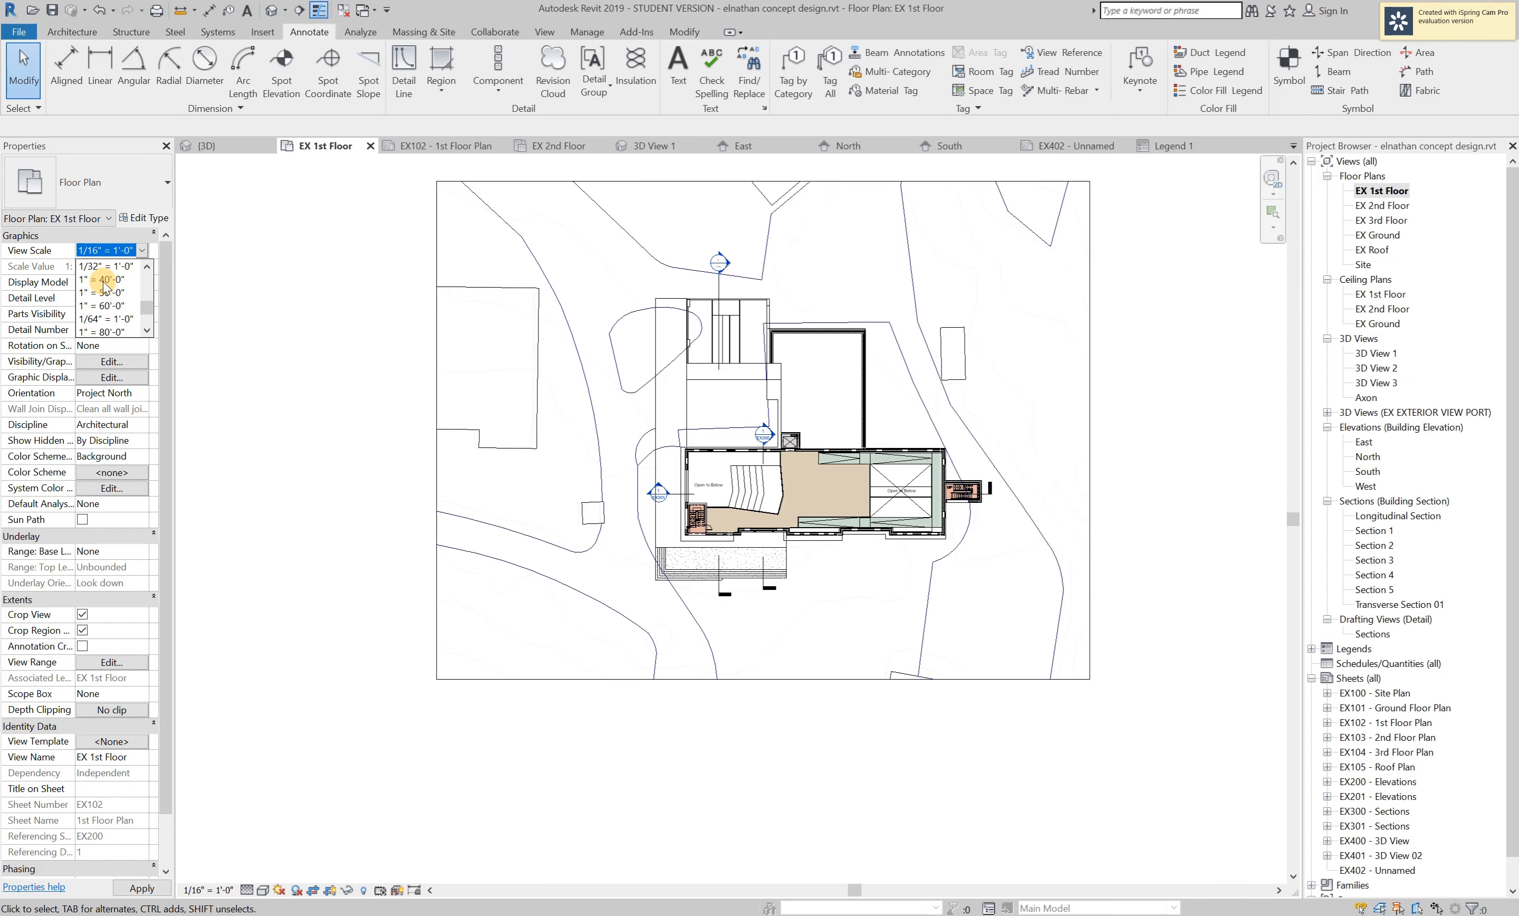
{"action": "left_click", "coordinate": [105, 265]}
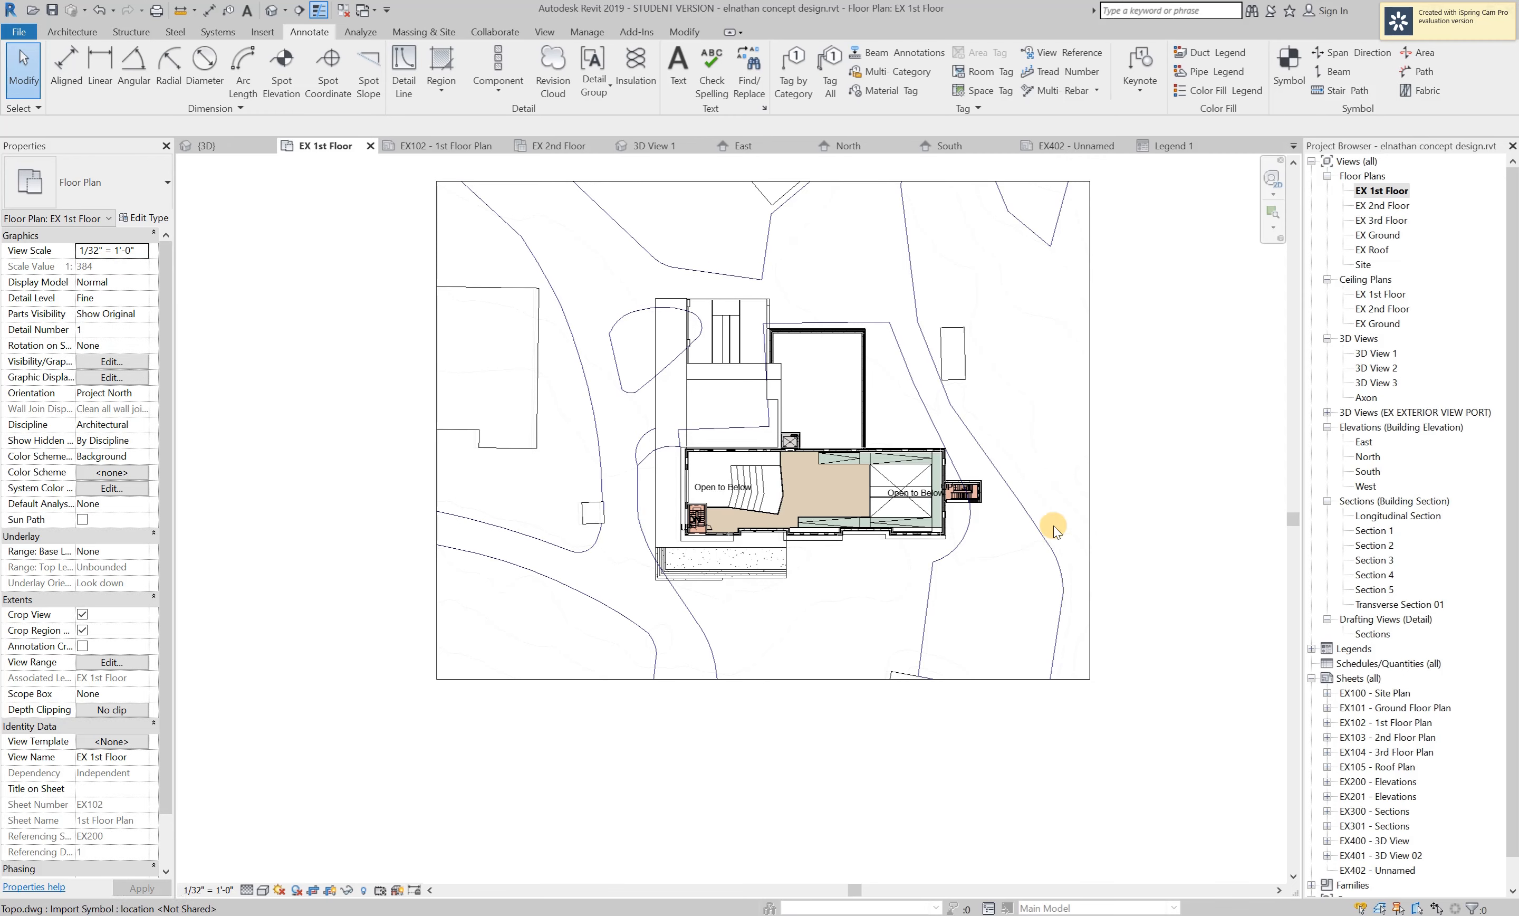
{"action": "scroll", "coordinate": [912, 493], "scroll_direction": "up", "scroll_amount": 2}
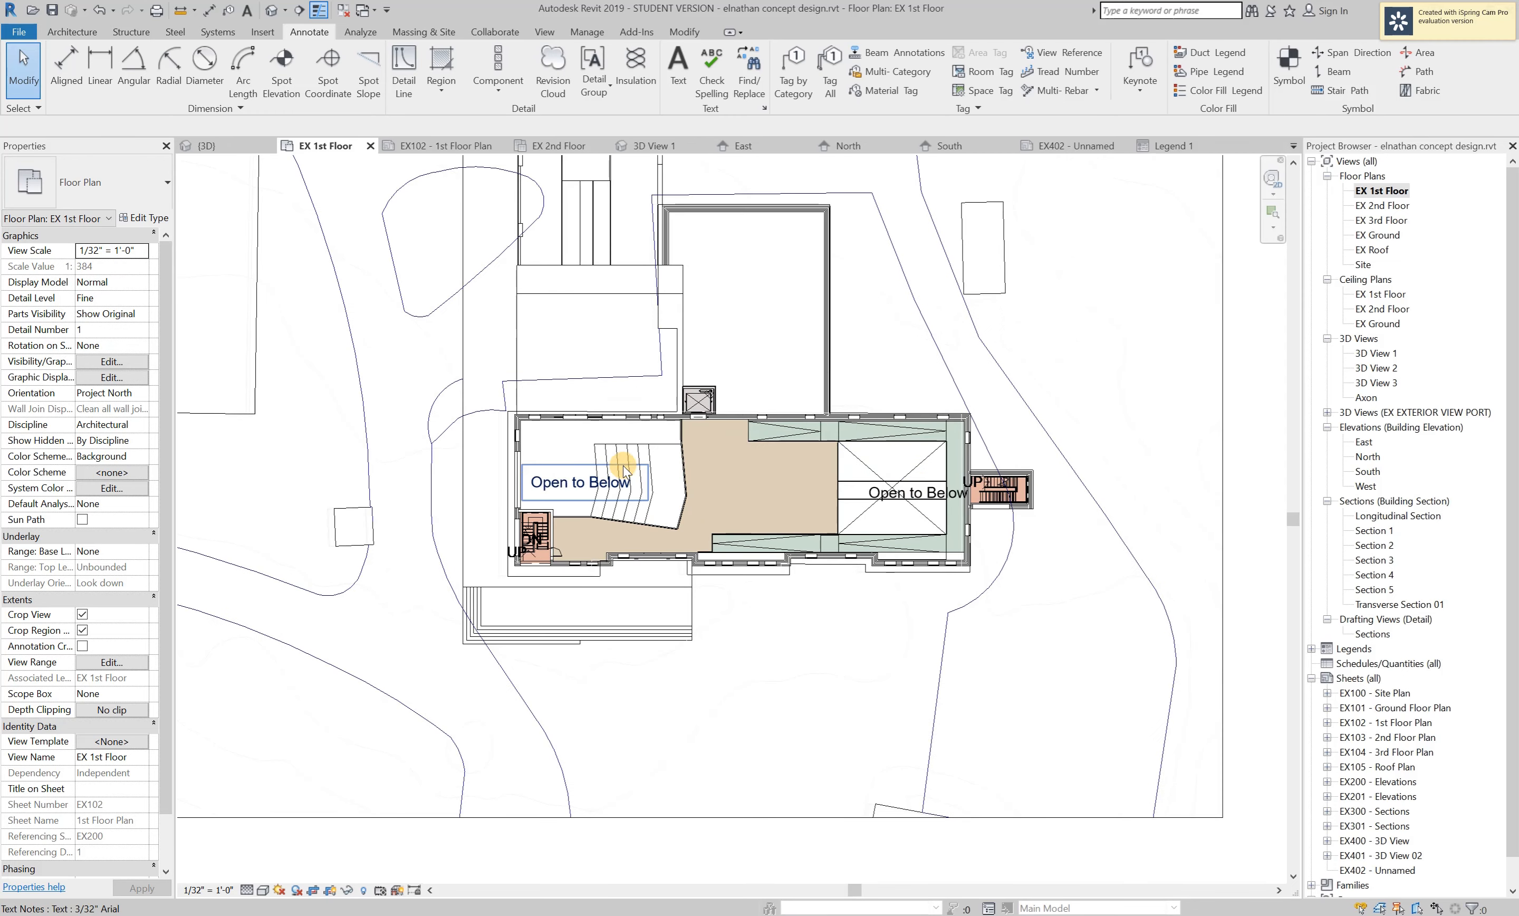
{"action": "left_click", "coordinate": [544, 491]}
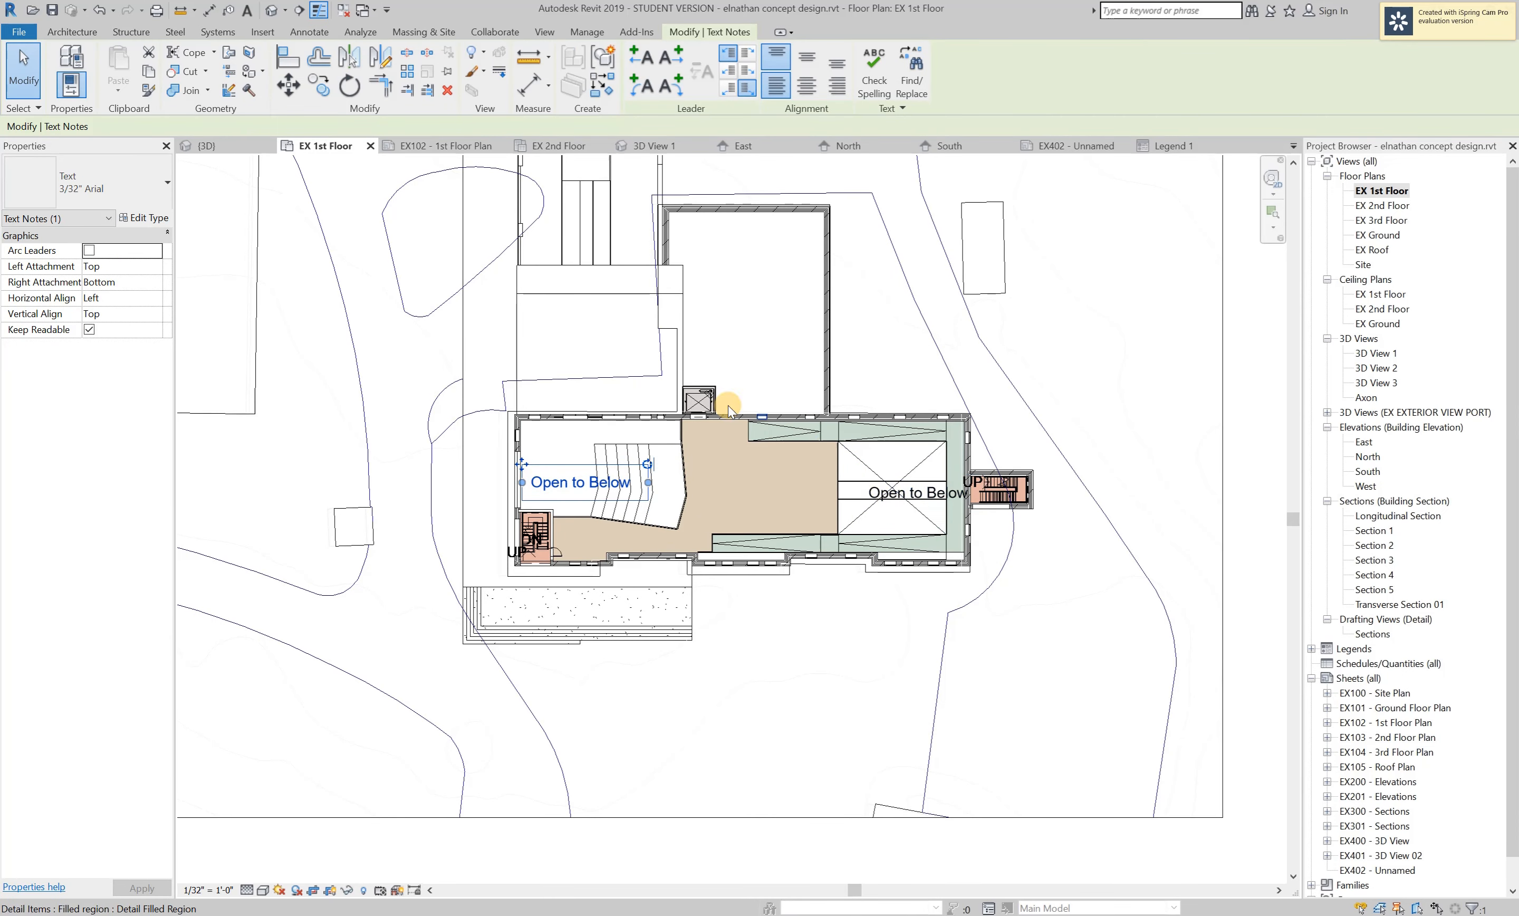
{"action": "scroll", "coordinate": [411, 558], "scroll_direction": "up", "scroll_amount": 1}
{"action": "left_click", "coordinate": [442, 666]}
Undo the change to the 1/32" = 1'-0" view scale.
{"action": "key", "text": "ctrl+z"}
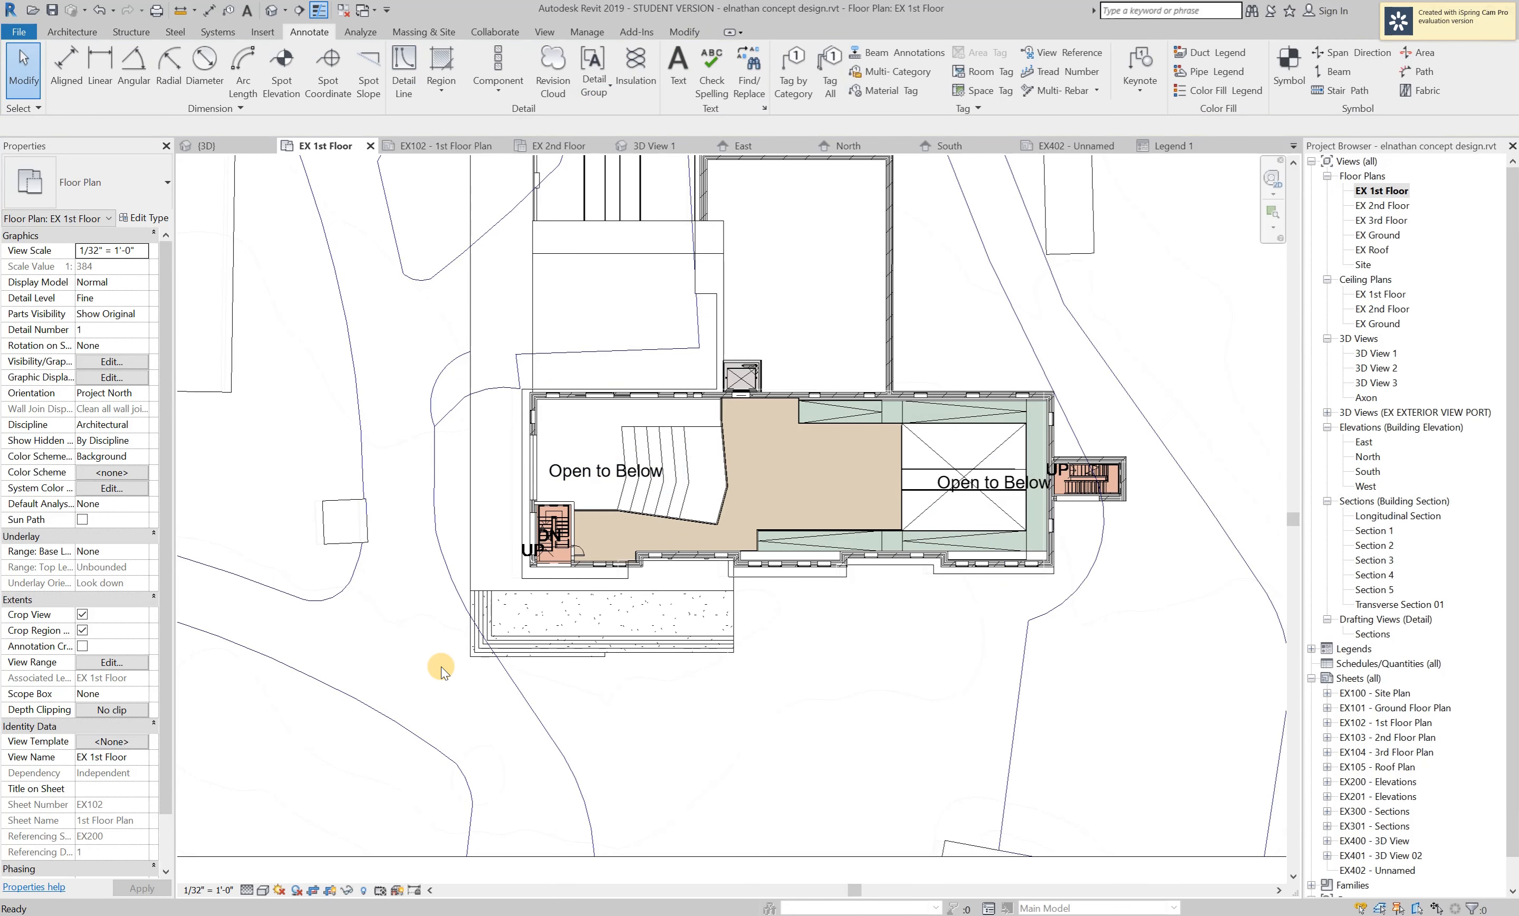
{"action": "scroll", "coordinate": [663, 490], "scroll_direction": "down", "scroll_amount": 1}
{"action": "scroll", "coordinate": [663, 490], "scroll_direction": "down", "scroll_amount": 3}
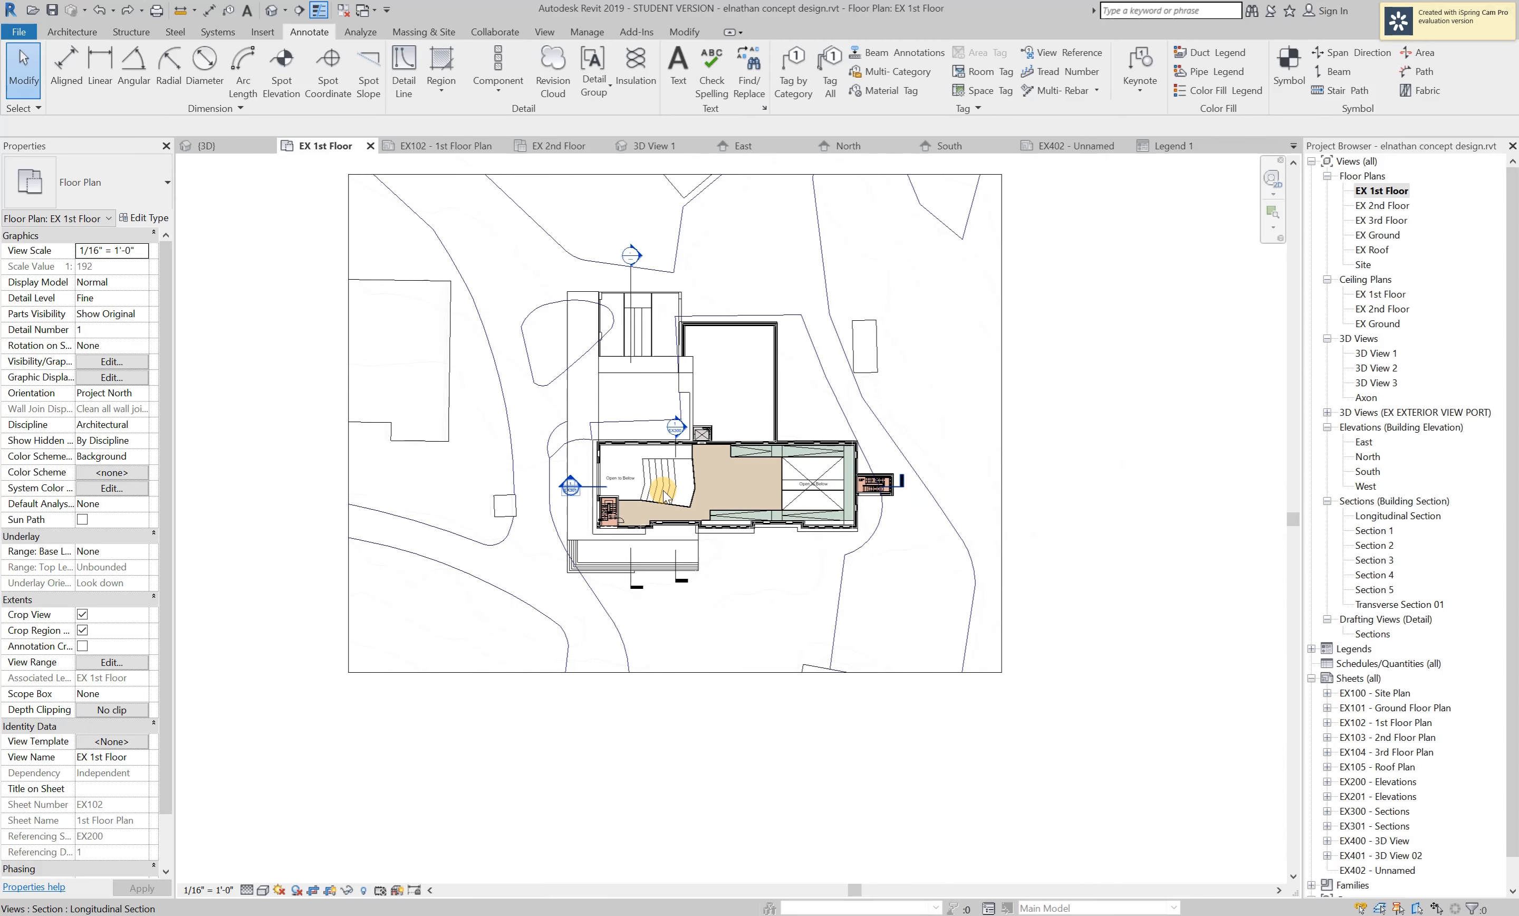
{"action": "scroll", "coordinate": [503, 493], "scroll_direction": "up", "scroll_amount": 2}
{"action": "scroll", "coordinate": [504, 492], "scroll_direction": "up", "scroll_amount": 1}
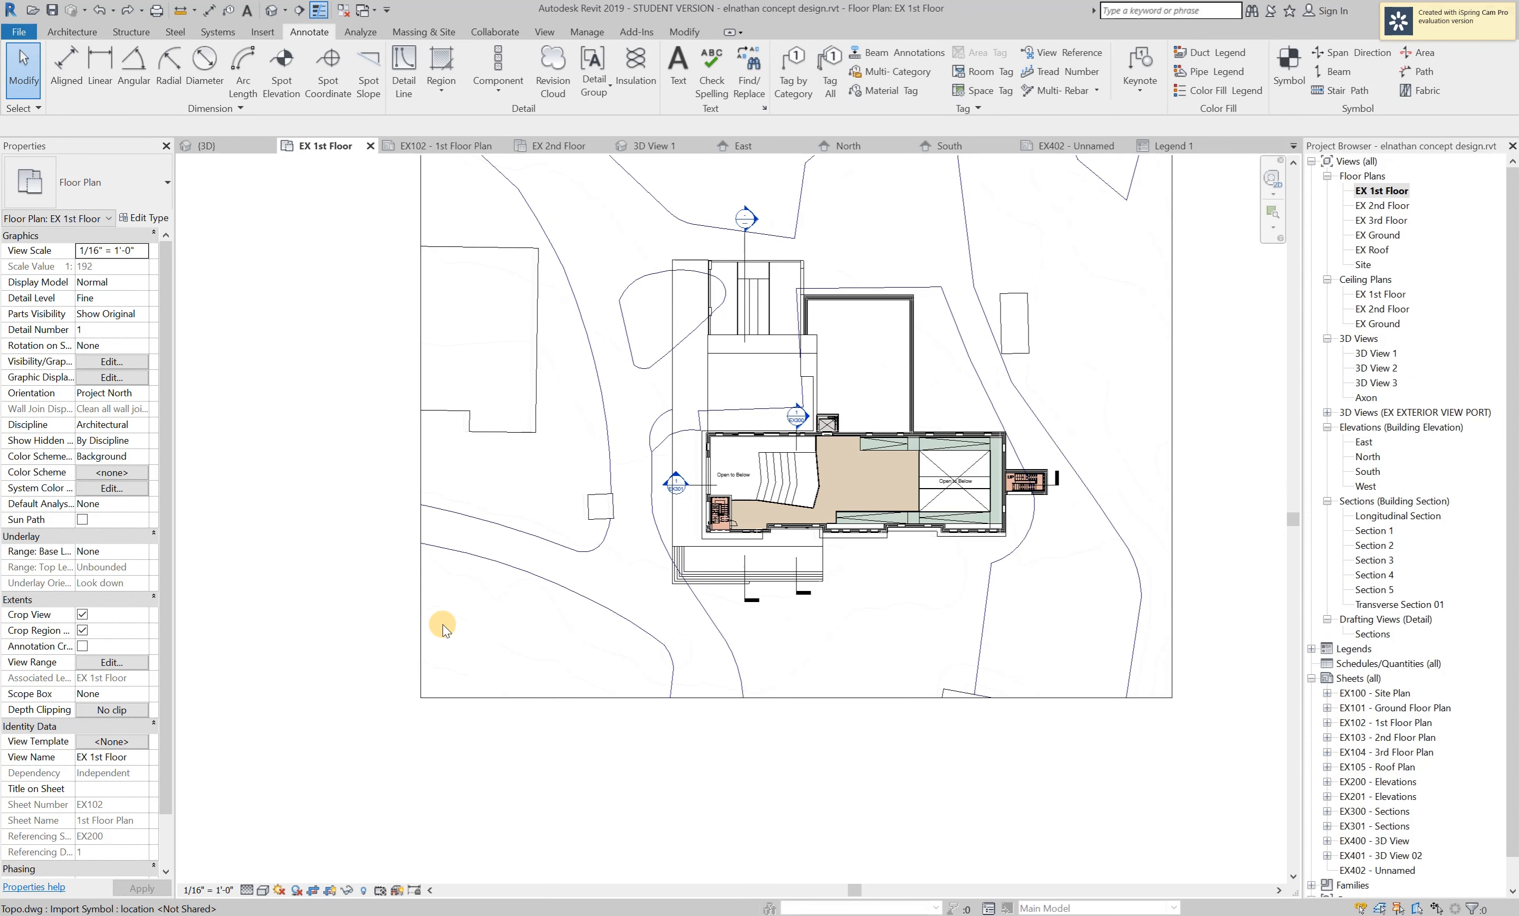
Try the view scale 1/2" = 1'-0" on the plan and check its text and section markers.
{"action": "left_click", "coordinate": [197, 890]}
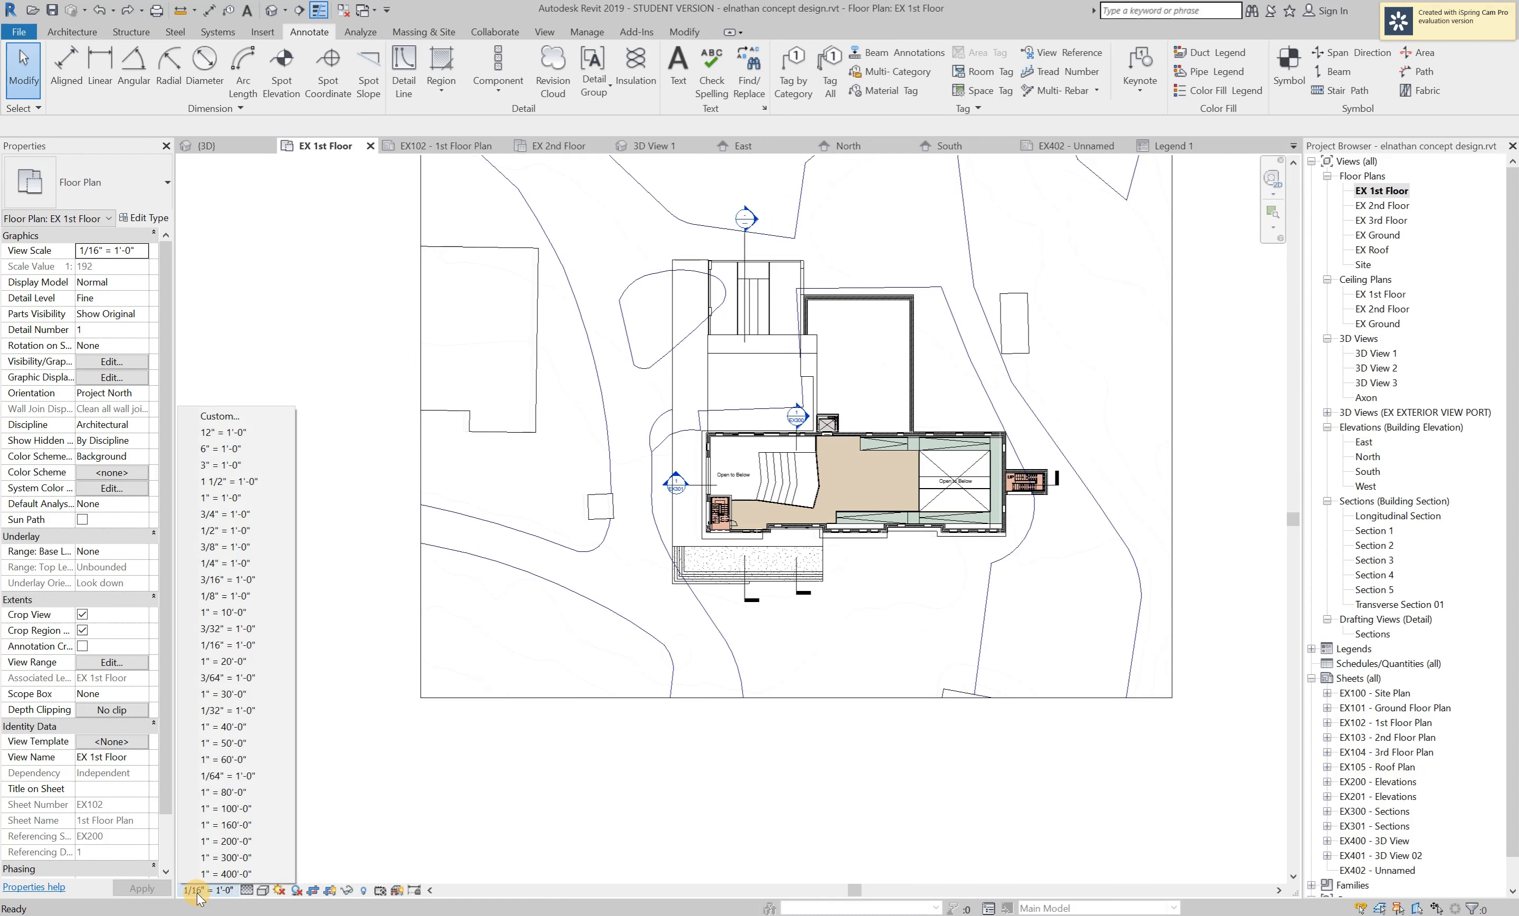
{"action": "left_click", "coordinate": [260, 531]}
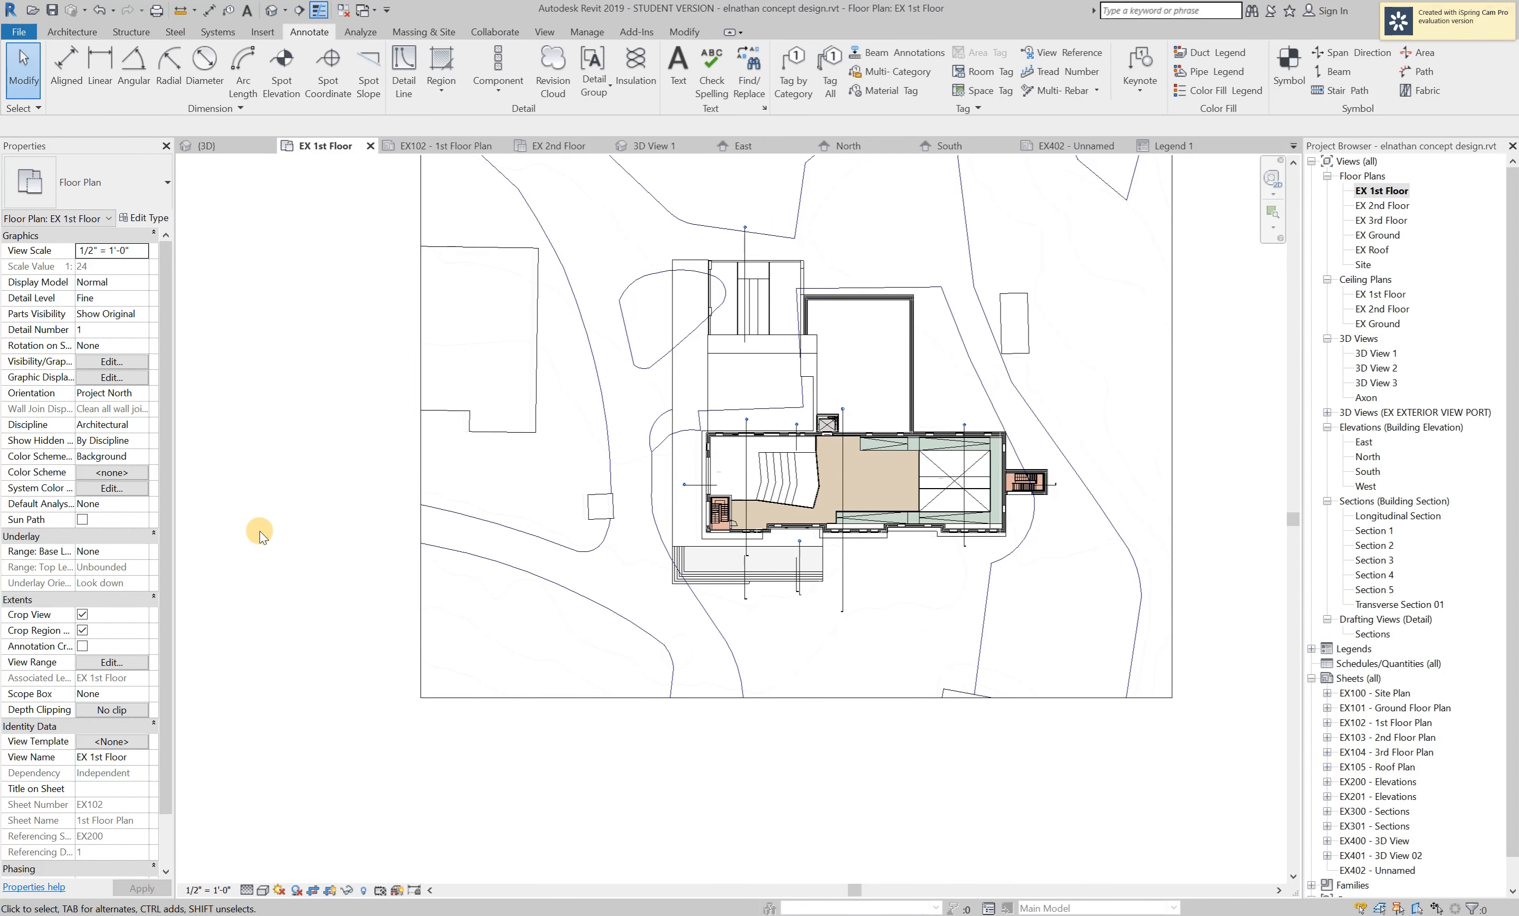
{"action": "scroll", "coordinate": [887, 492], "scroll_direction": "up", "scroll_amount": 5}
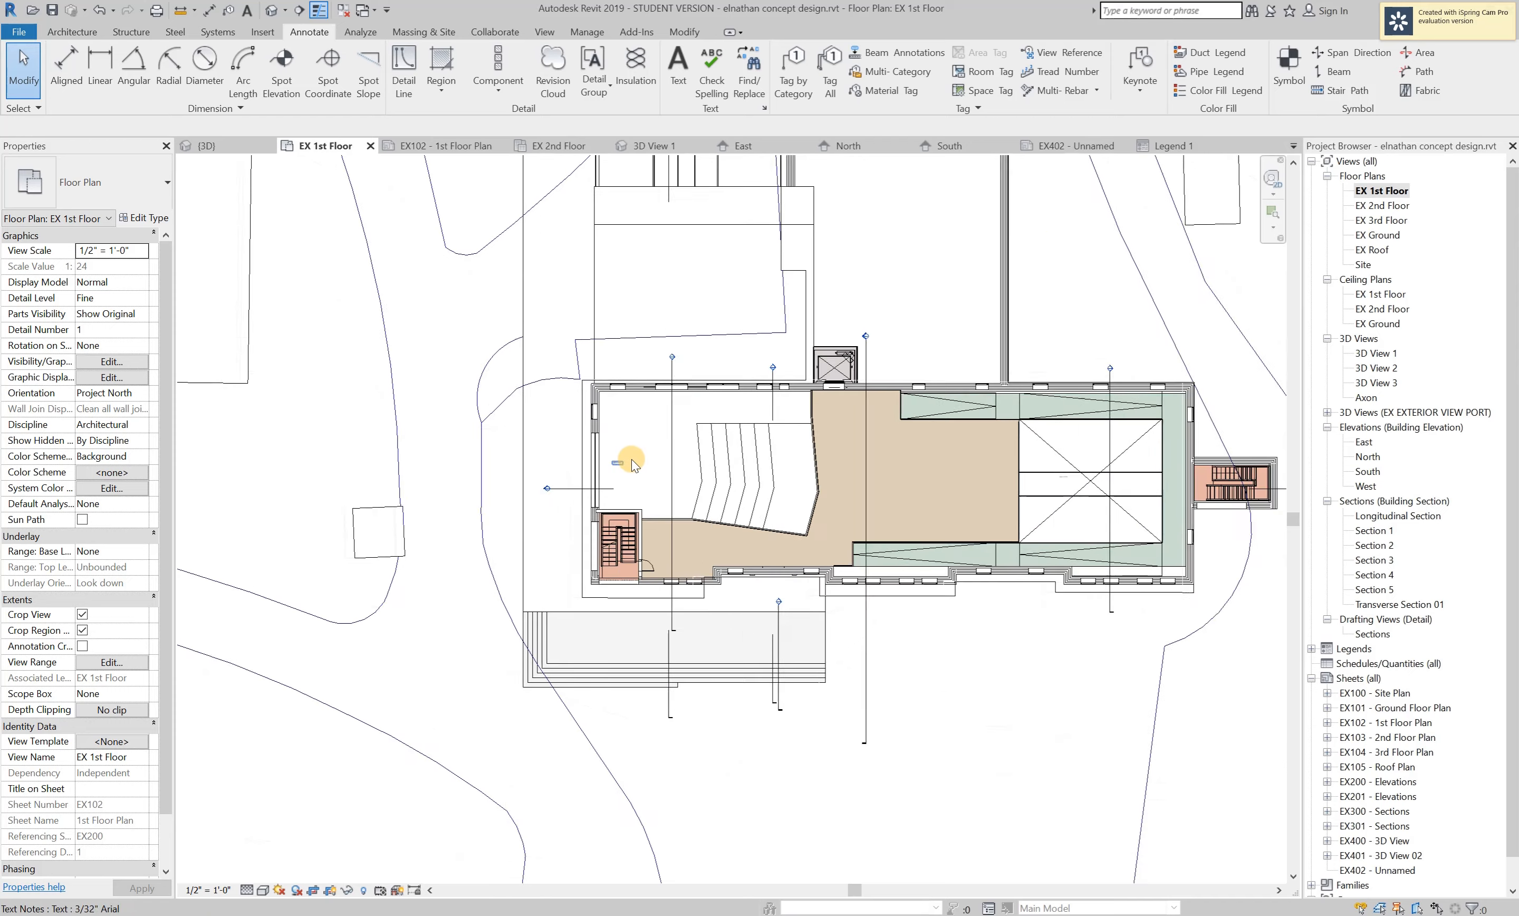
{"action": "scroll", "coordinate": [633, 464], "scroll_direction": "up", "scroll_amount": 1}
{"action": "left_click", "coordinate": [207, 890]}
{"action": "left_click", "coordinate": [369, 781]}
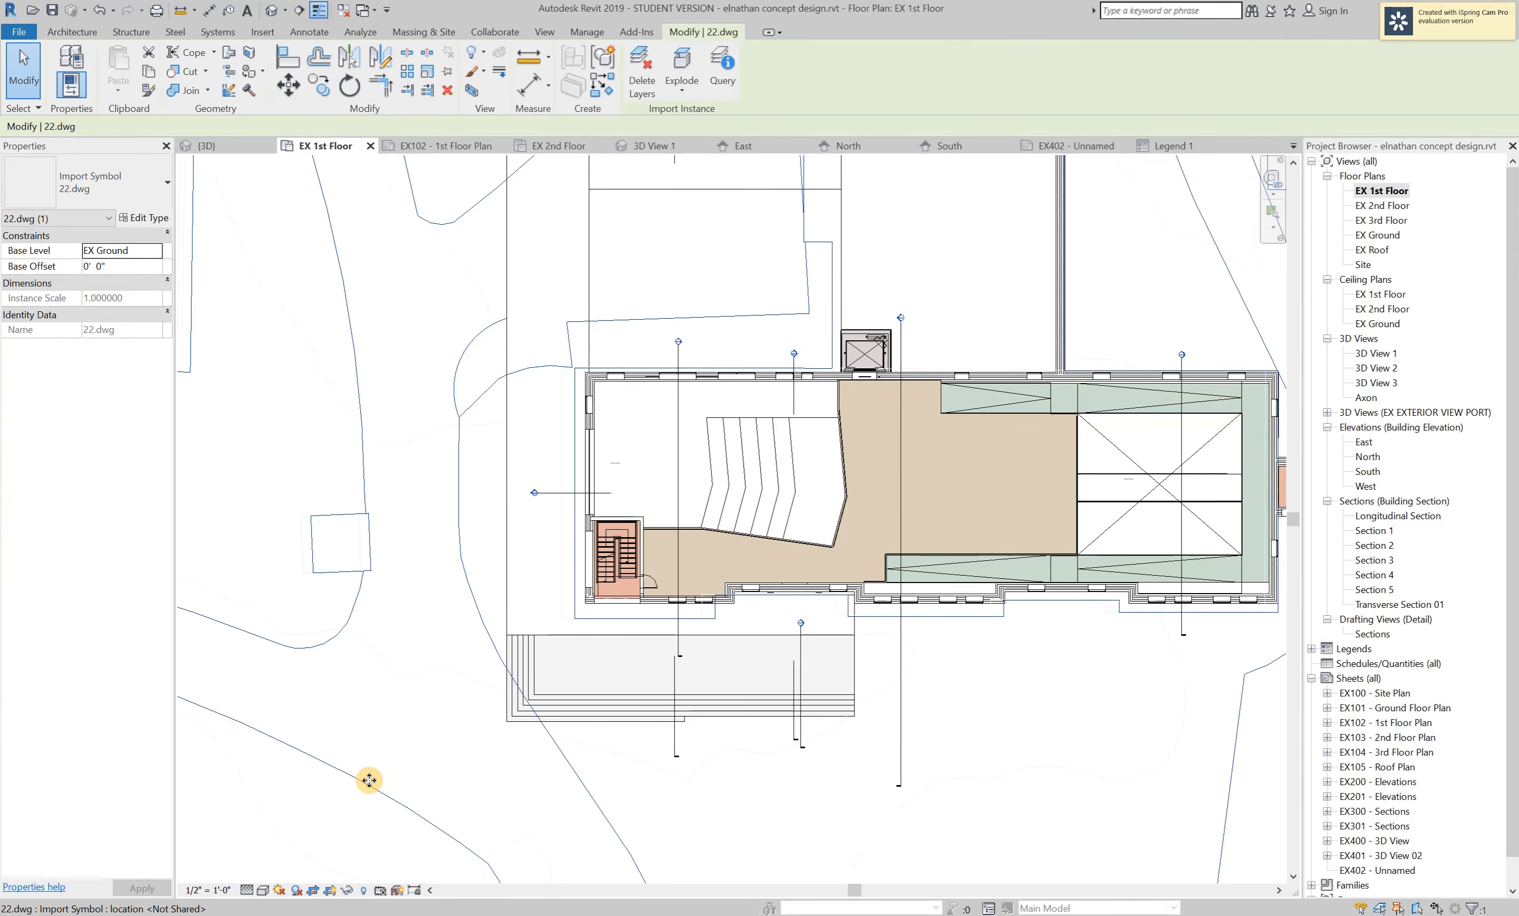
Undo the change to the 1/2" = 1'-0" view scale.
{"action": "key", "text": "ctrl+z"}
{"action": "scroll", "coordinate": [637, 575], "scroll_direction": "down", "scroll_amount": 3}
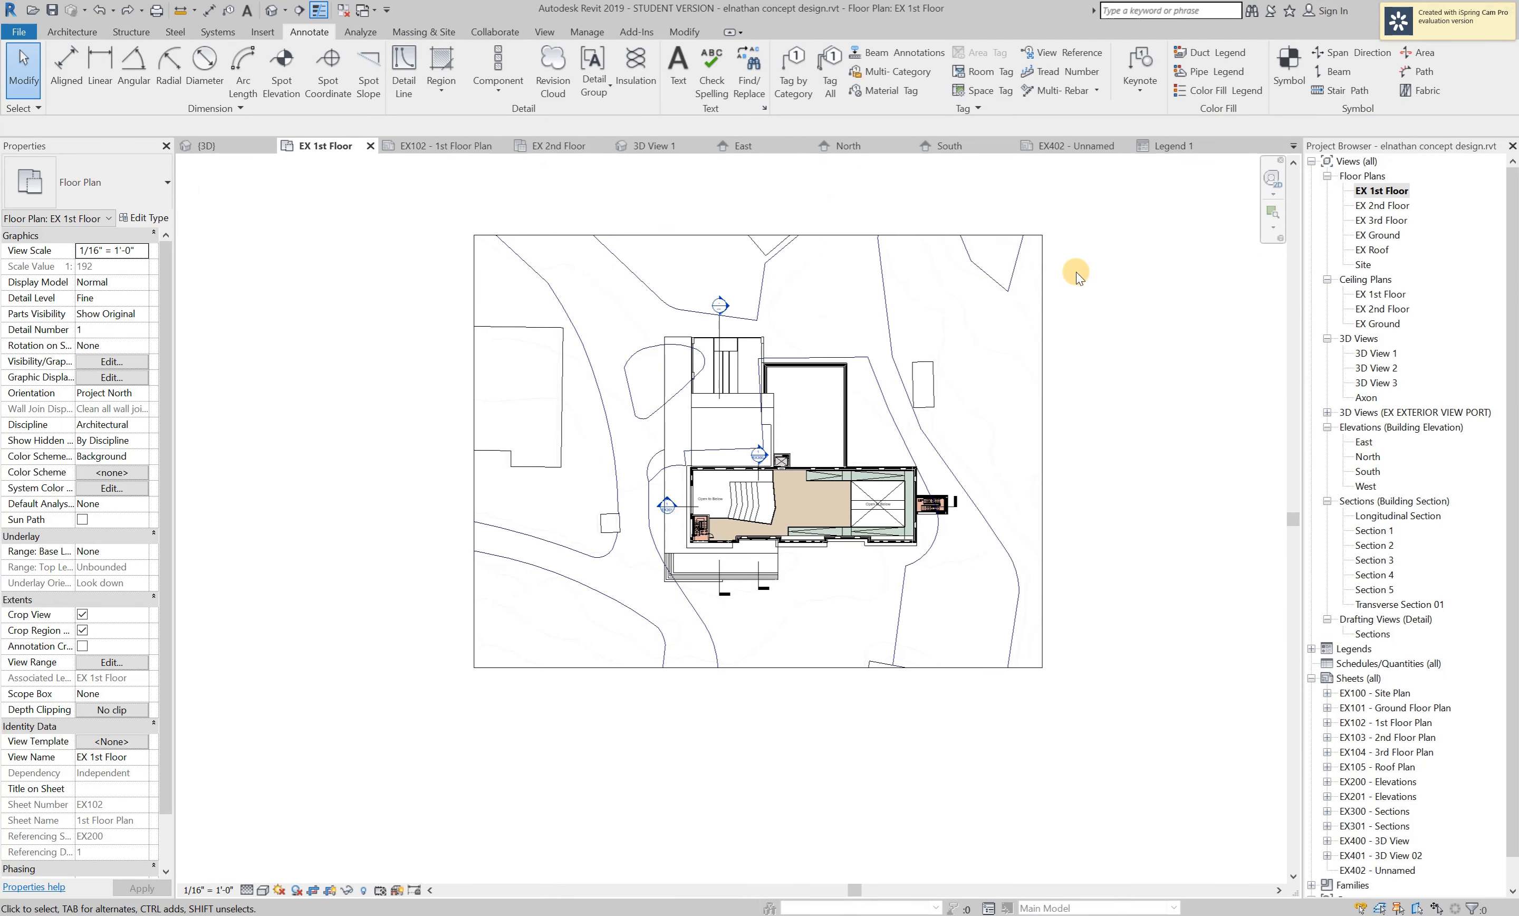
{"action": "scroll", "coordinate": [862, 494], "scroll_direction": "up", "scroll_amount": 2}
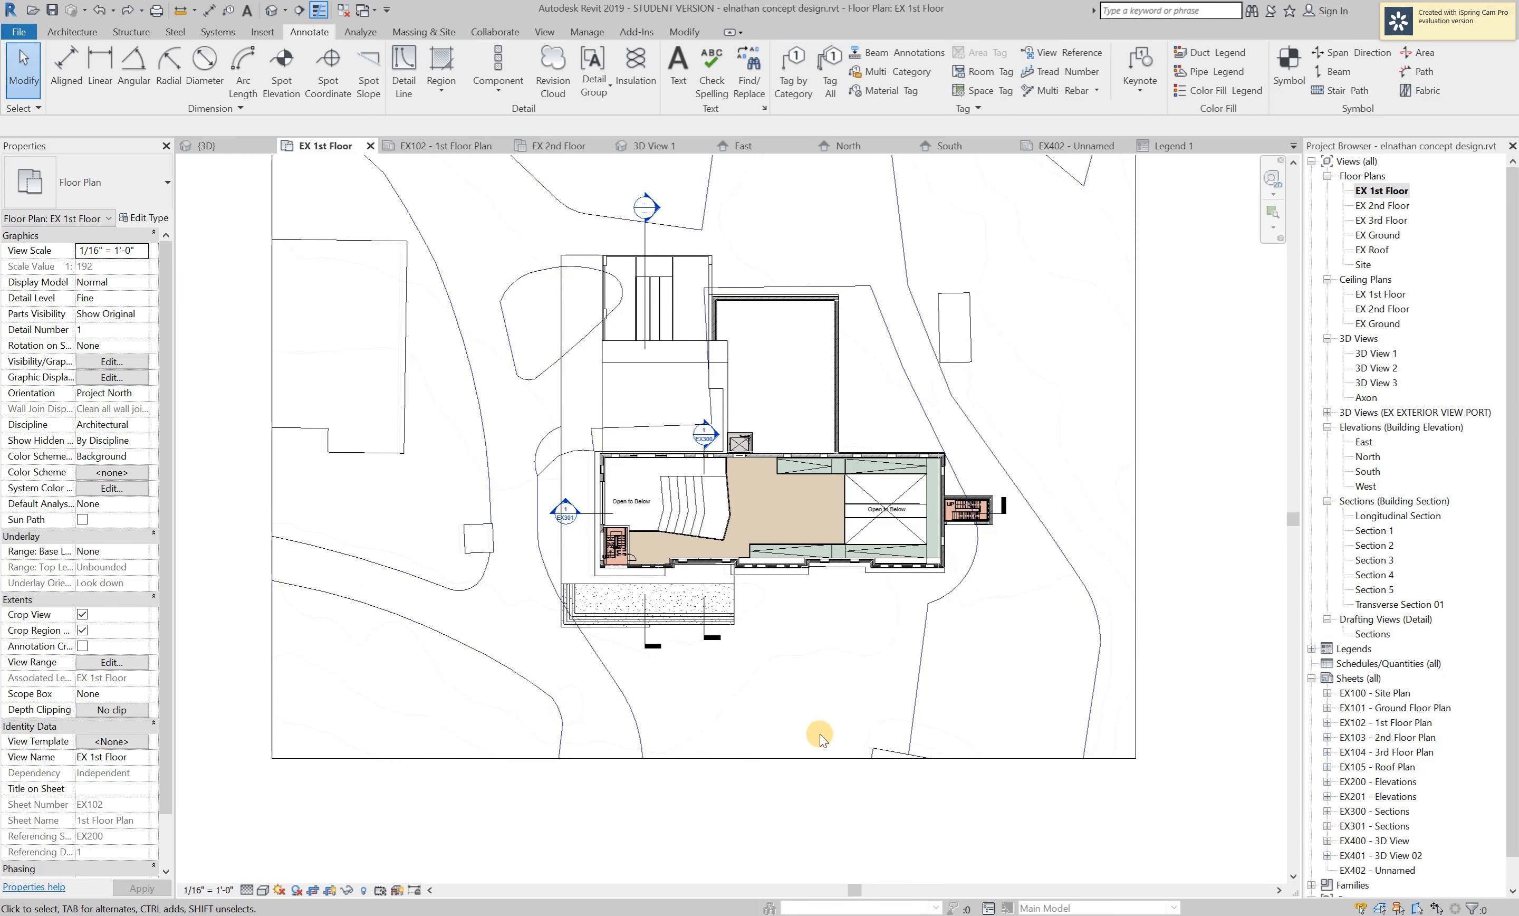
{"action": "scroll", "coordinate": [840, 741], "scroll_direction": "down", "scroll_amount": 1}
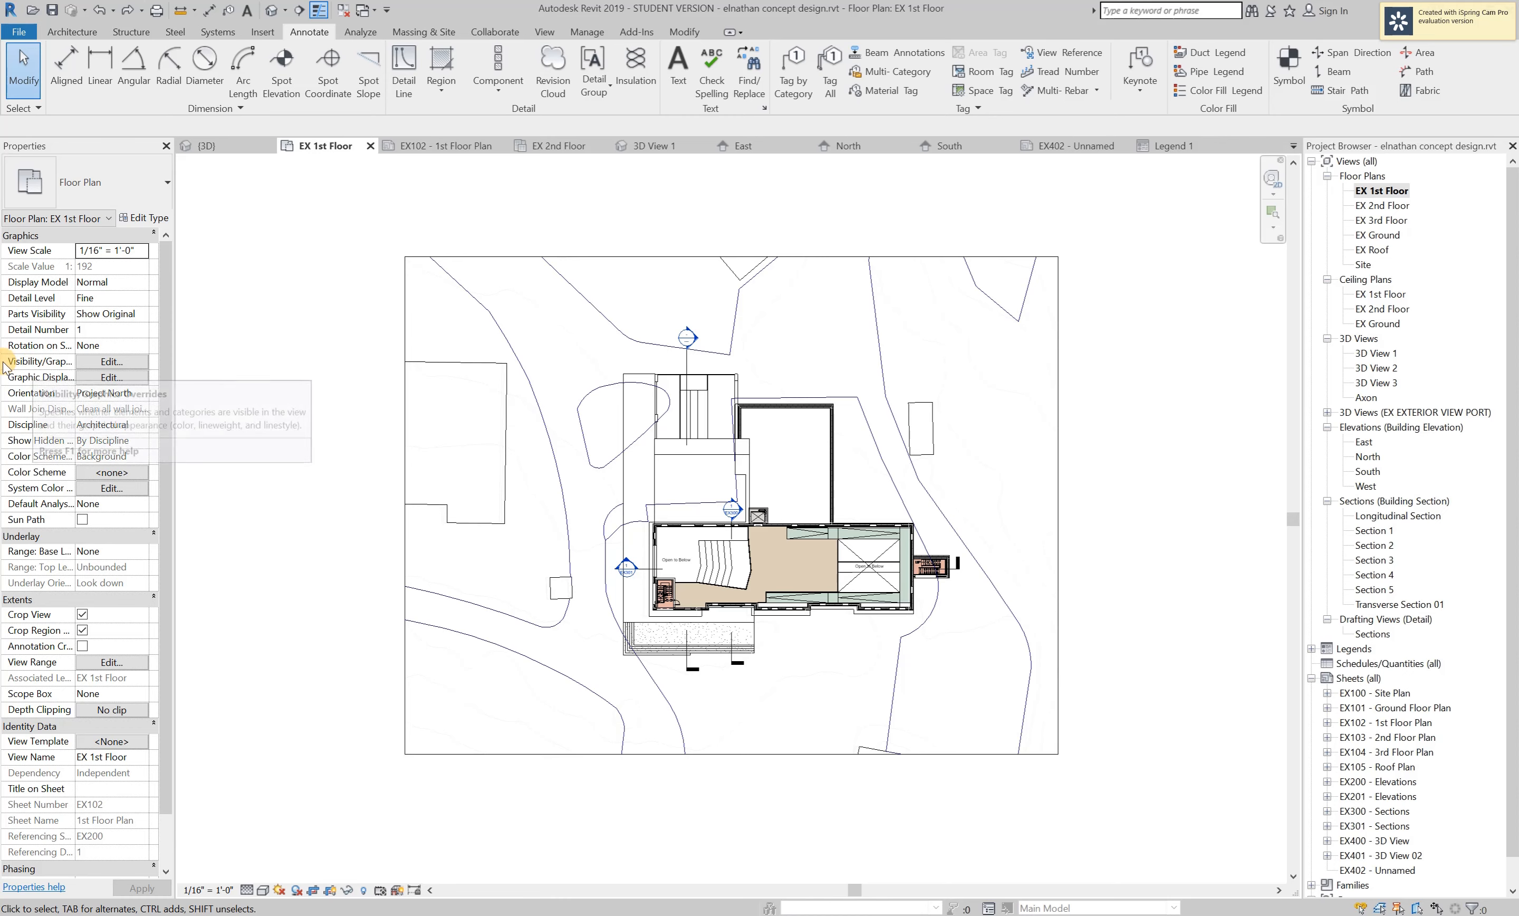
Open the first floor plan's visibility/graphic overrides and examine the list of model categories from Areas to Windows.
{"action": "left_click", "coordinate": [109, 364]}
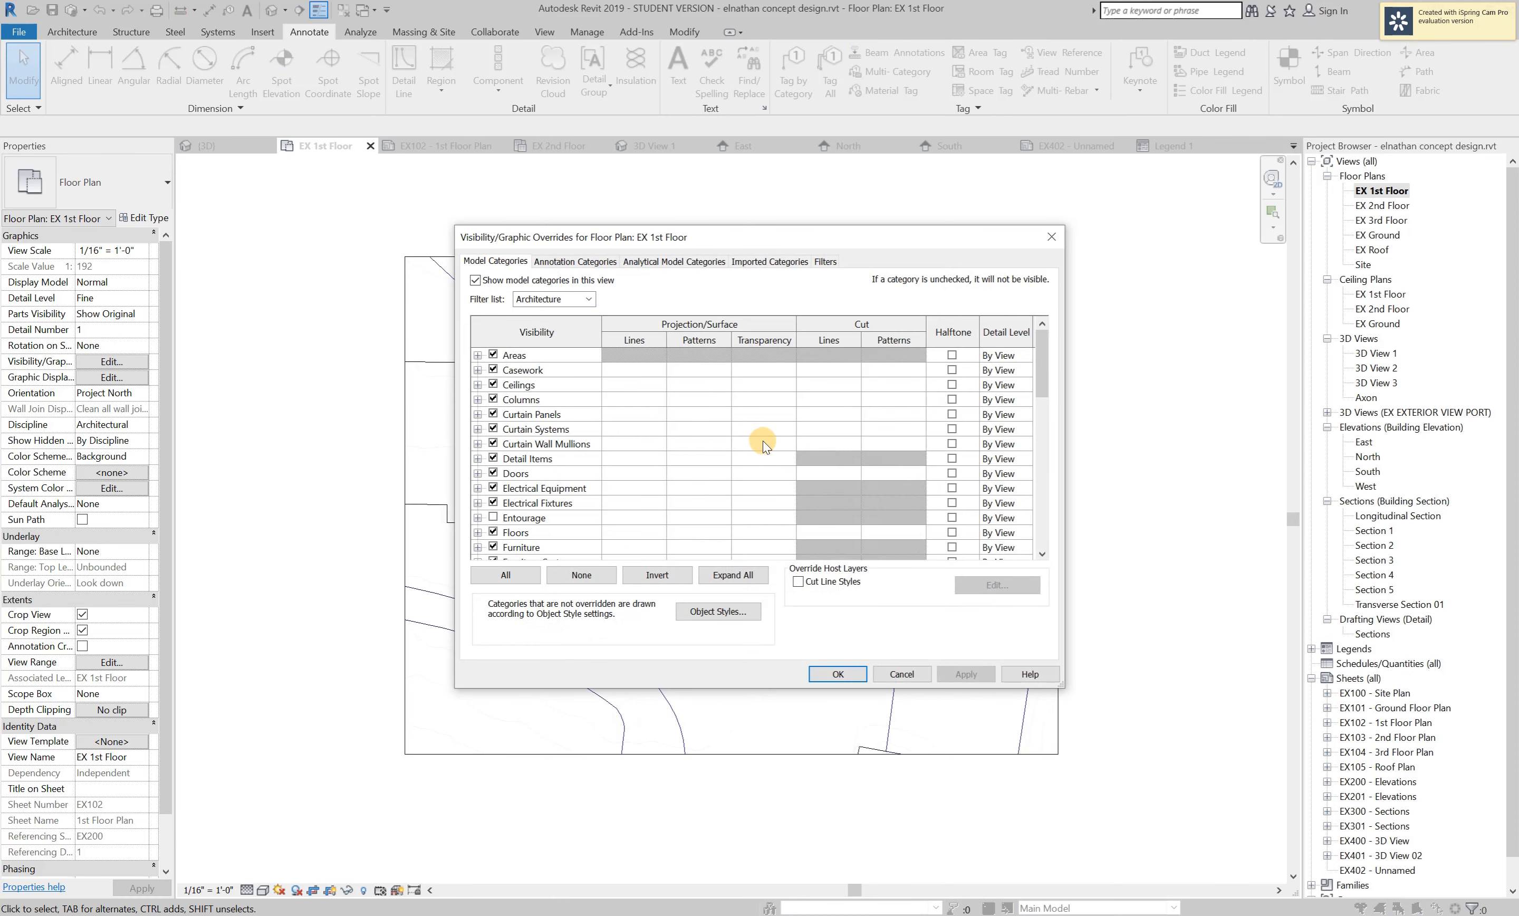
{"action": "scroll", "coordinate": [635, 426], "scroll_direction": "down", "scroll_amount": 1}
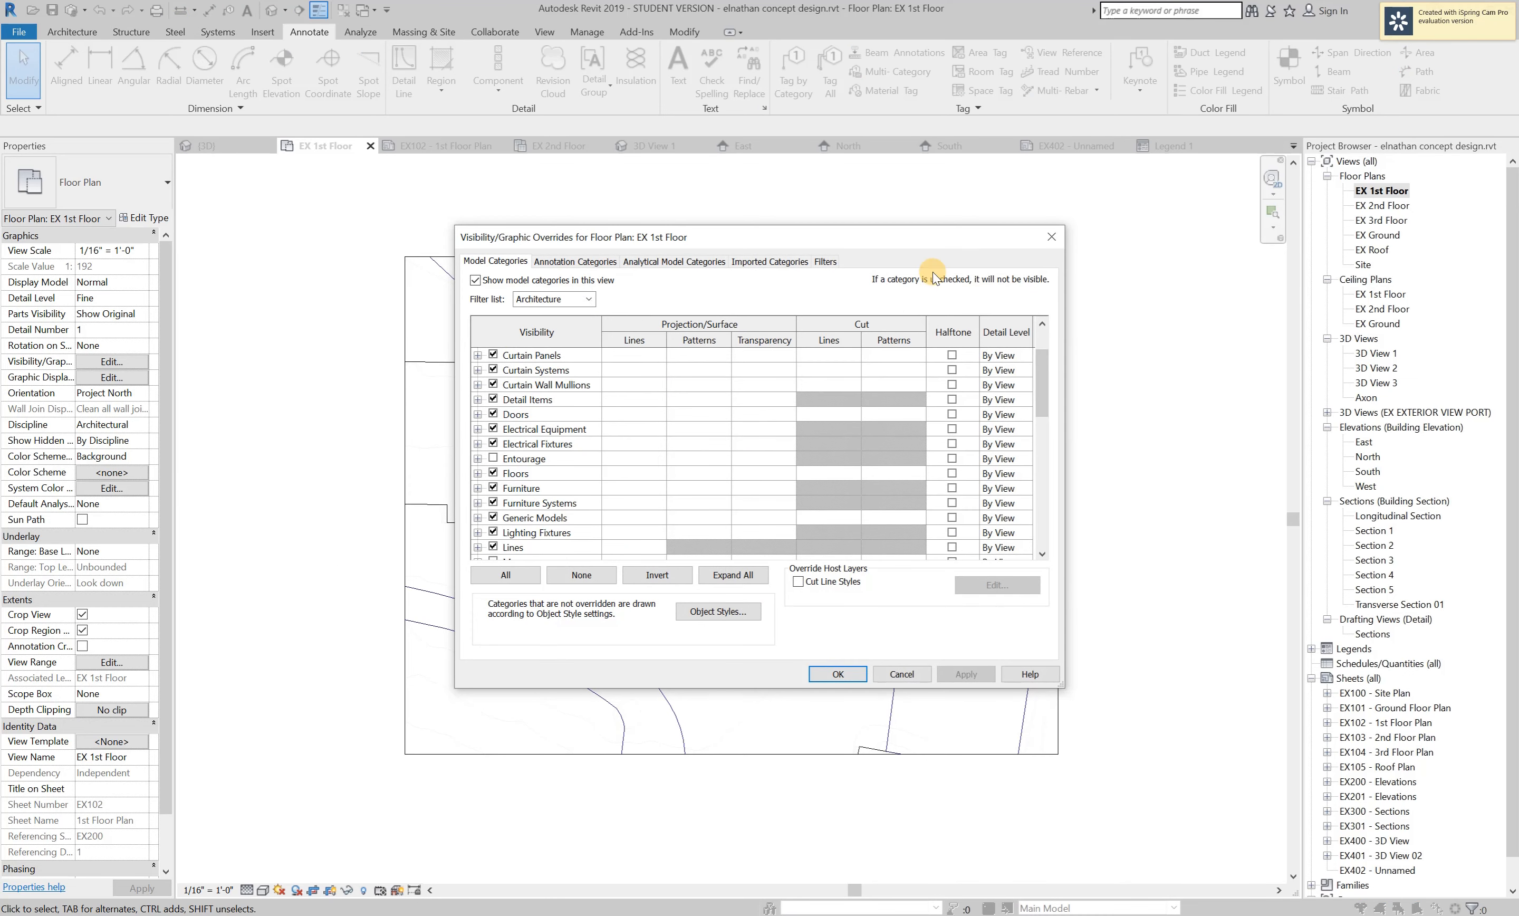
{"action": "scroll", "coordinate": [784, 437], "scroll_direction": "down", "scroll_amount": 9}
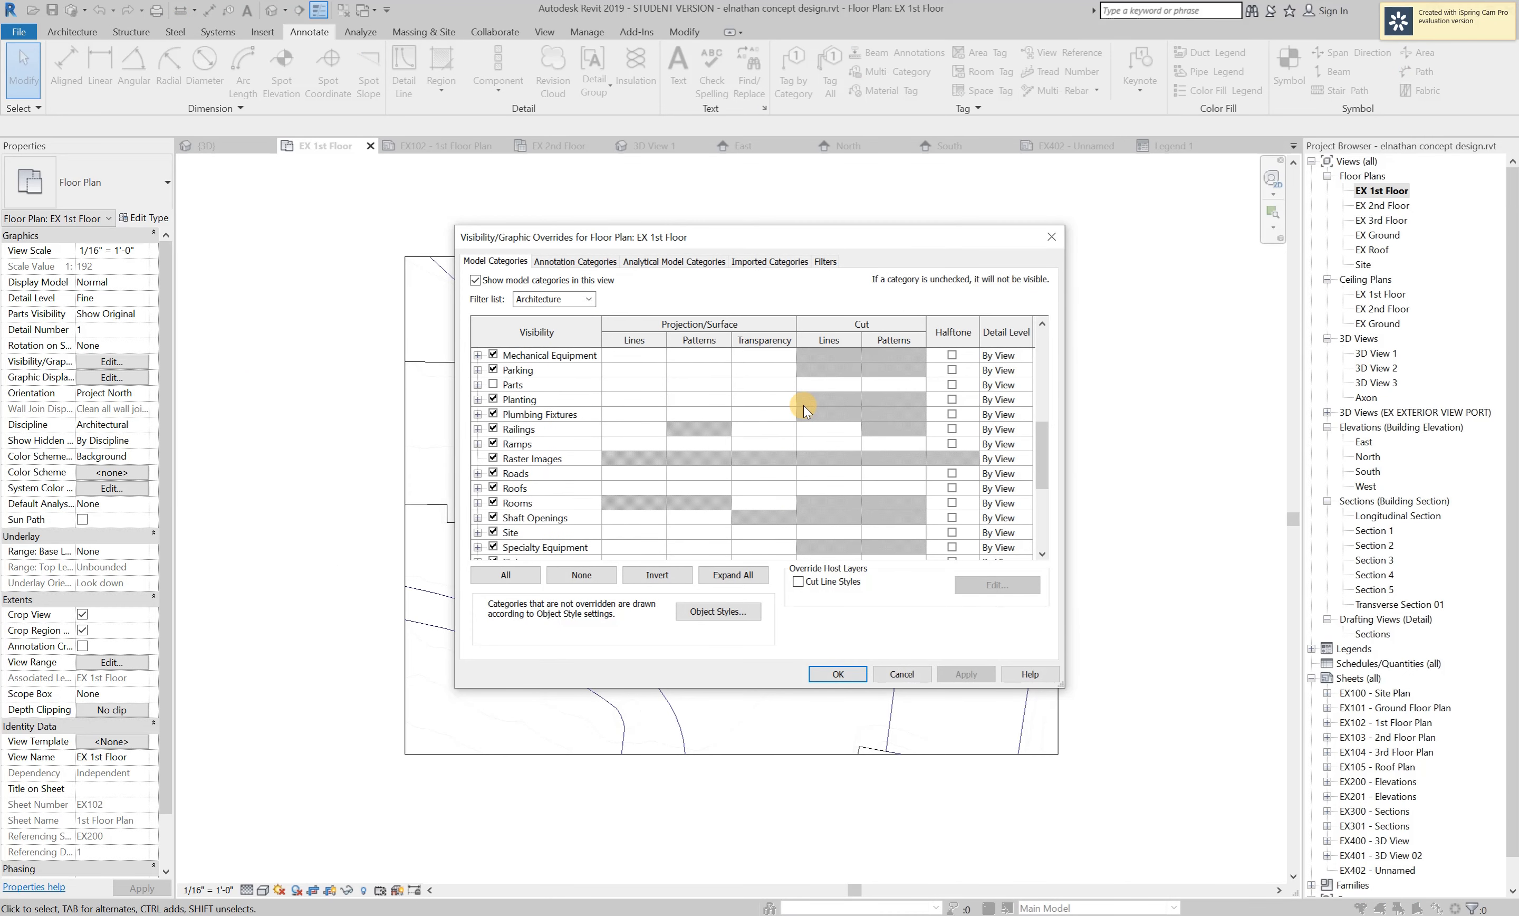
{"action": "scroll", "coordinate": [738, 470], "scroll_direction": "up", "scroll_amount": 12}
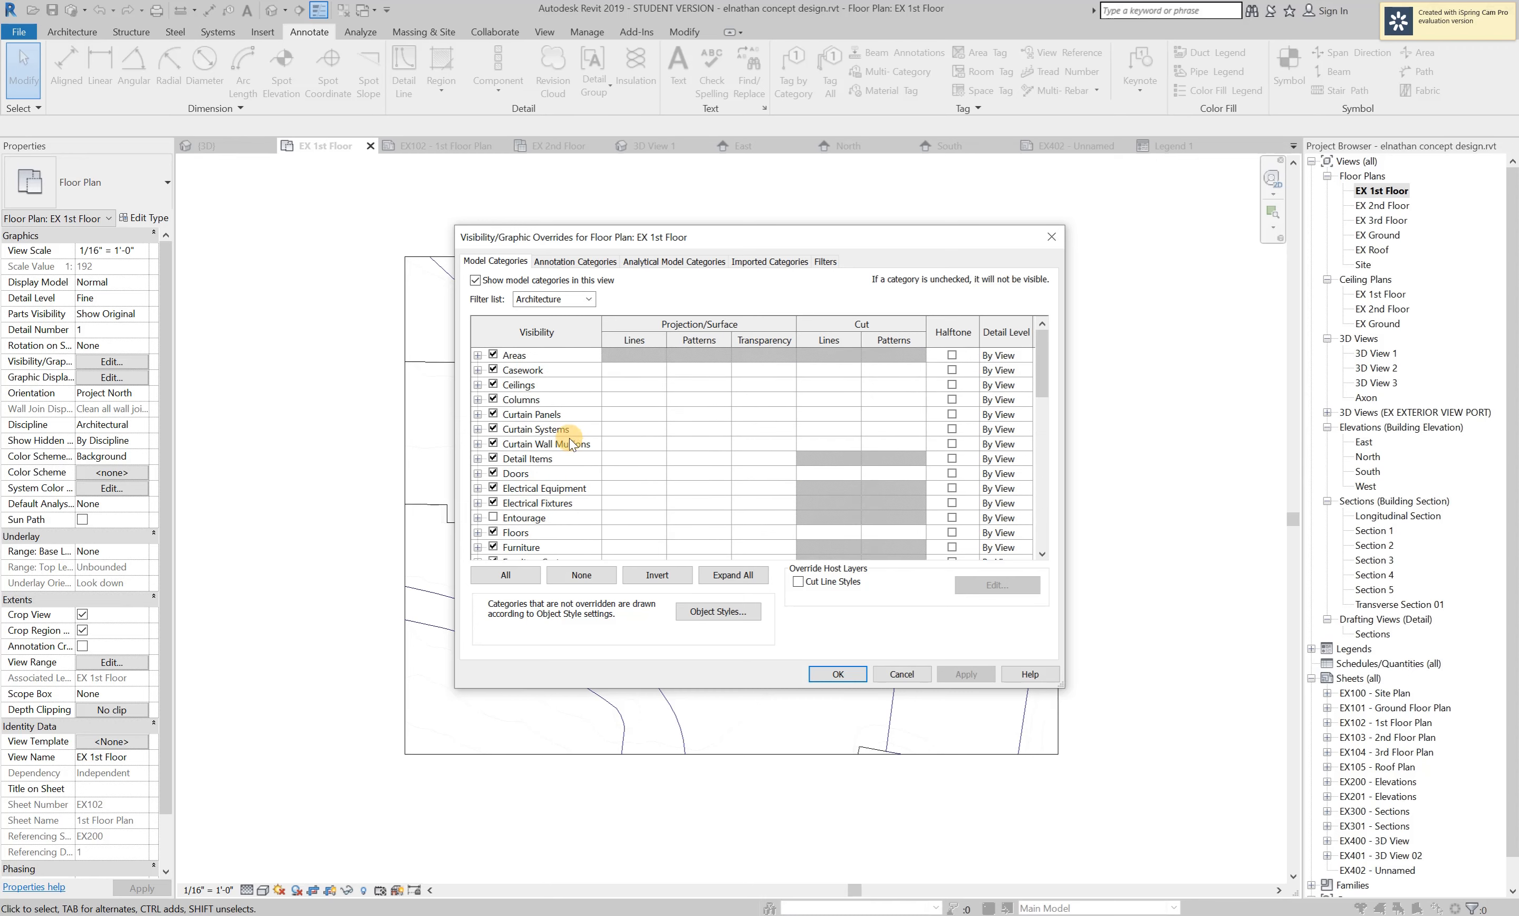
{"action": "scroll", "coordinate": [570, 436], "scroll_direction": "down", "scroll_amount": 3}
{"action": "scroll", "coordinate": [570, 436], "scroll_direction": "down", "scroll_amount": 7}
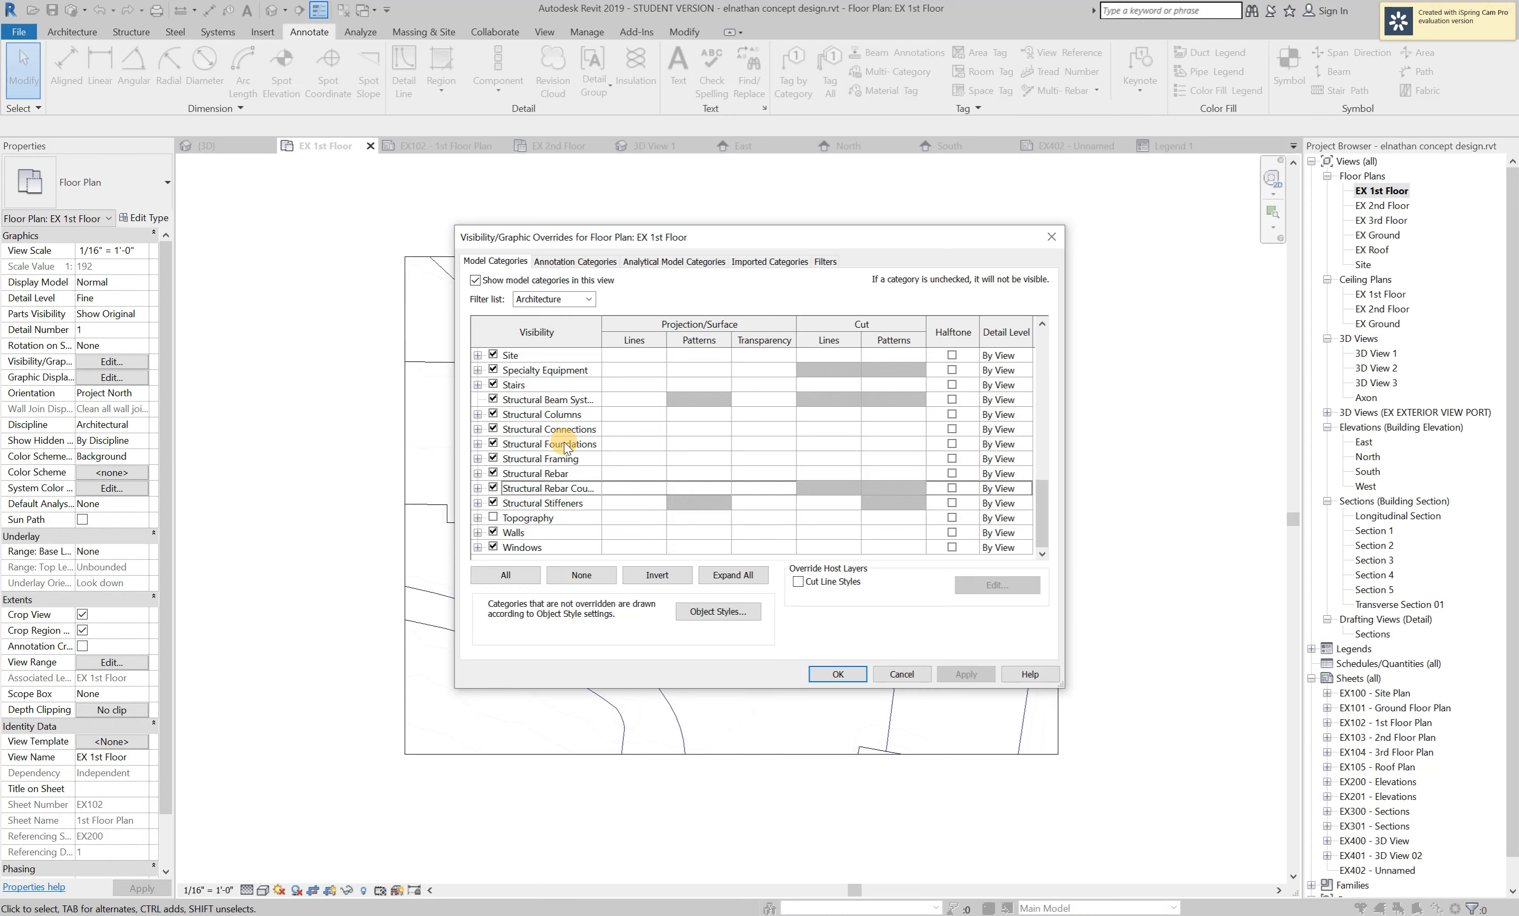
{"action": "scroll", "coordinate": [523, 482], "scroll_direction": "up", "scroll_amount": 10}
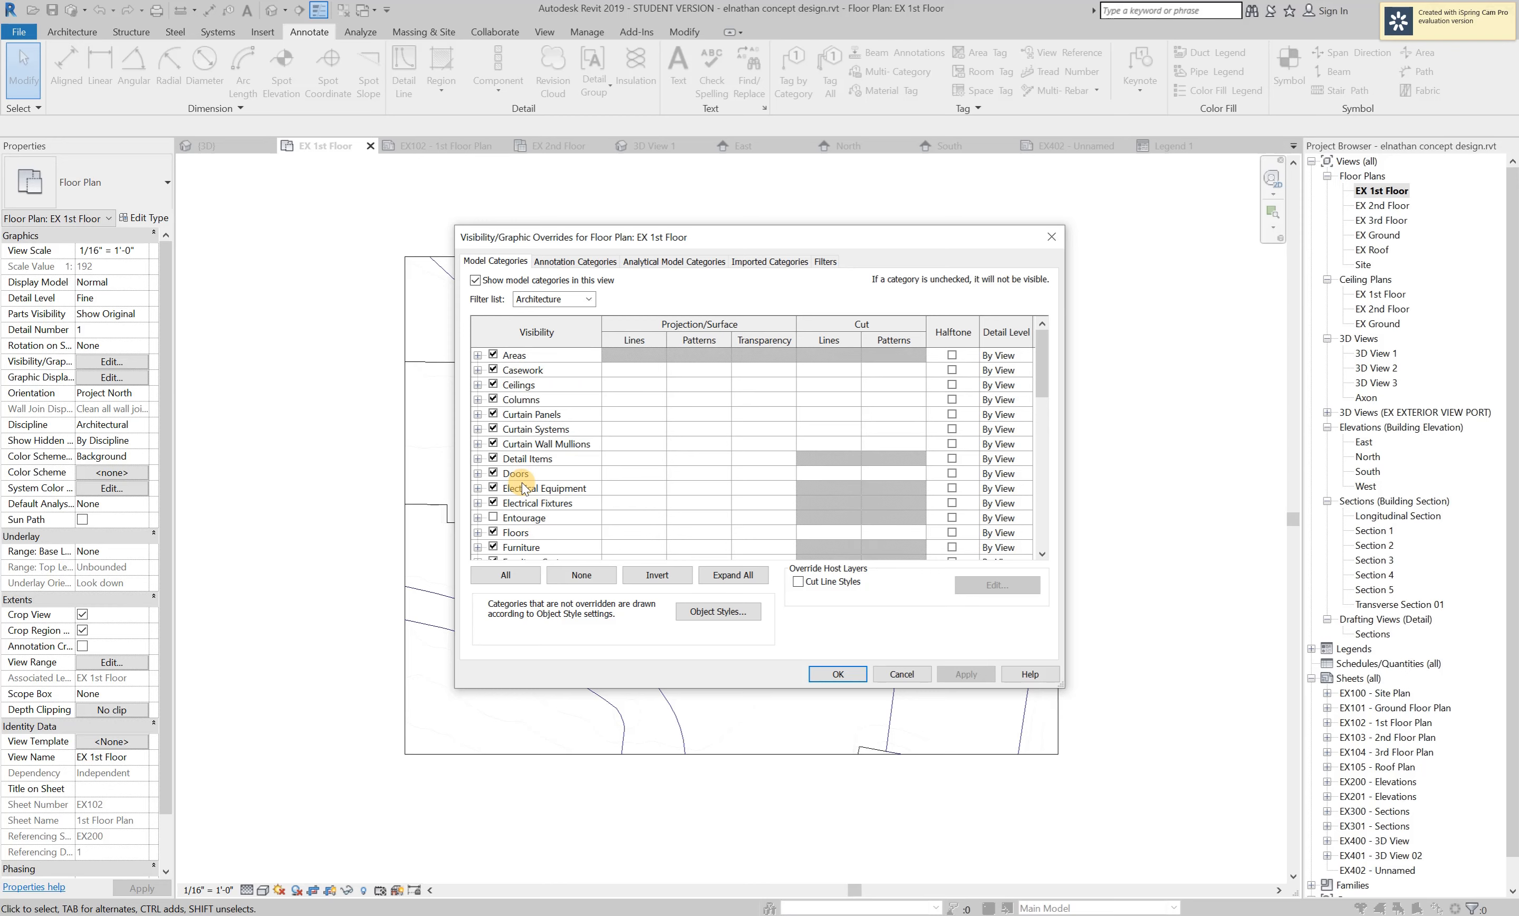
{"action": "scroll", "coordinate": [522, 482], "scroll_direction": "down", "scroll_amount": 3}
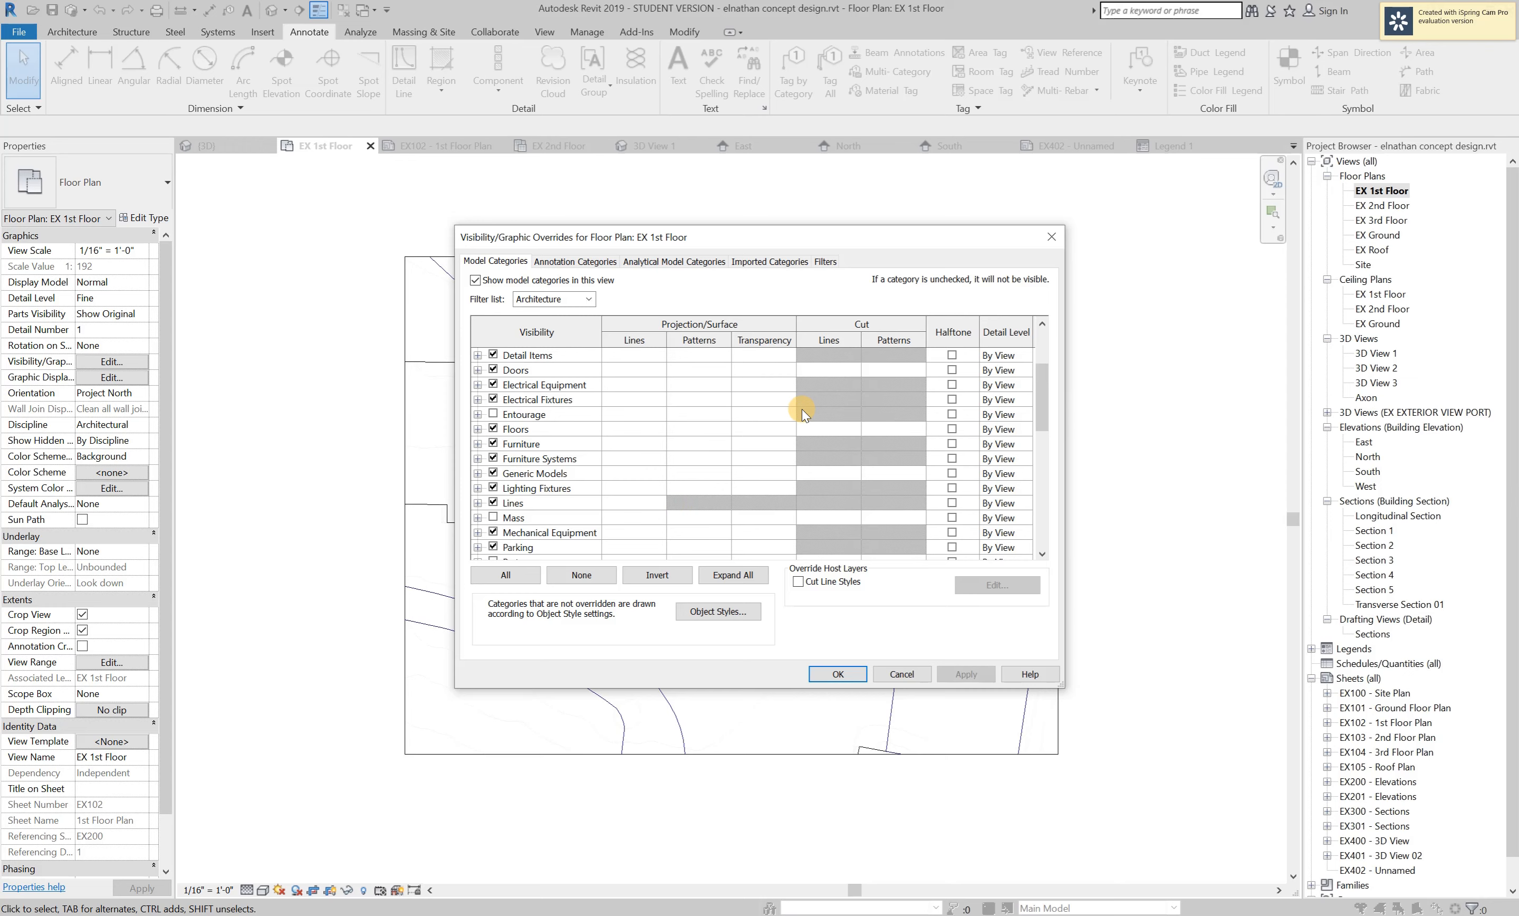
{"action": "scroll", "coordinate": [566, 414], "scroll_direction": "down", "scroll_amount": 1}
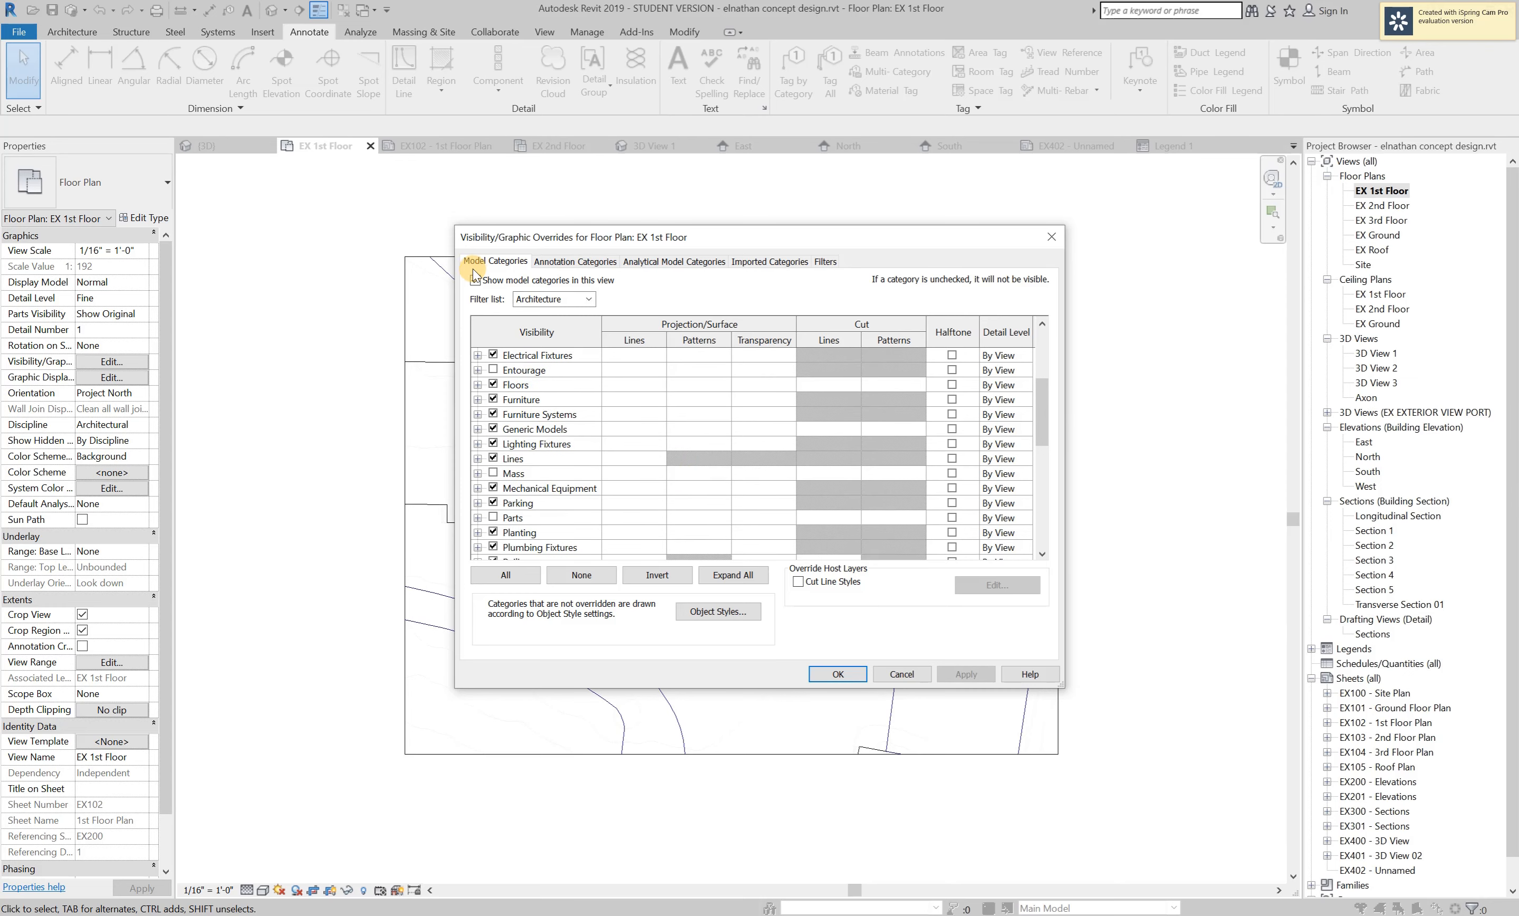
Look through the annotation, analytical model and imported categories and the filters of the plan's visibility/graphic overrides.
{"action": "left_click", "coordinate": [579, 264]}
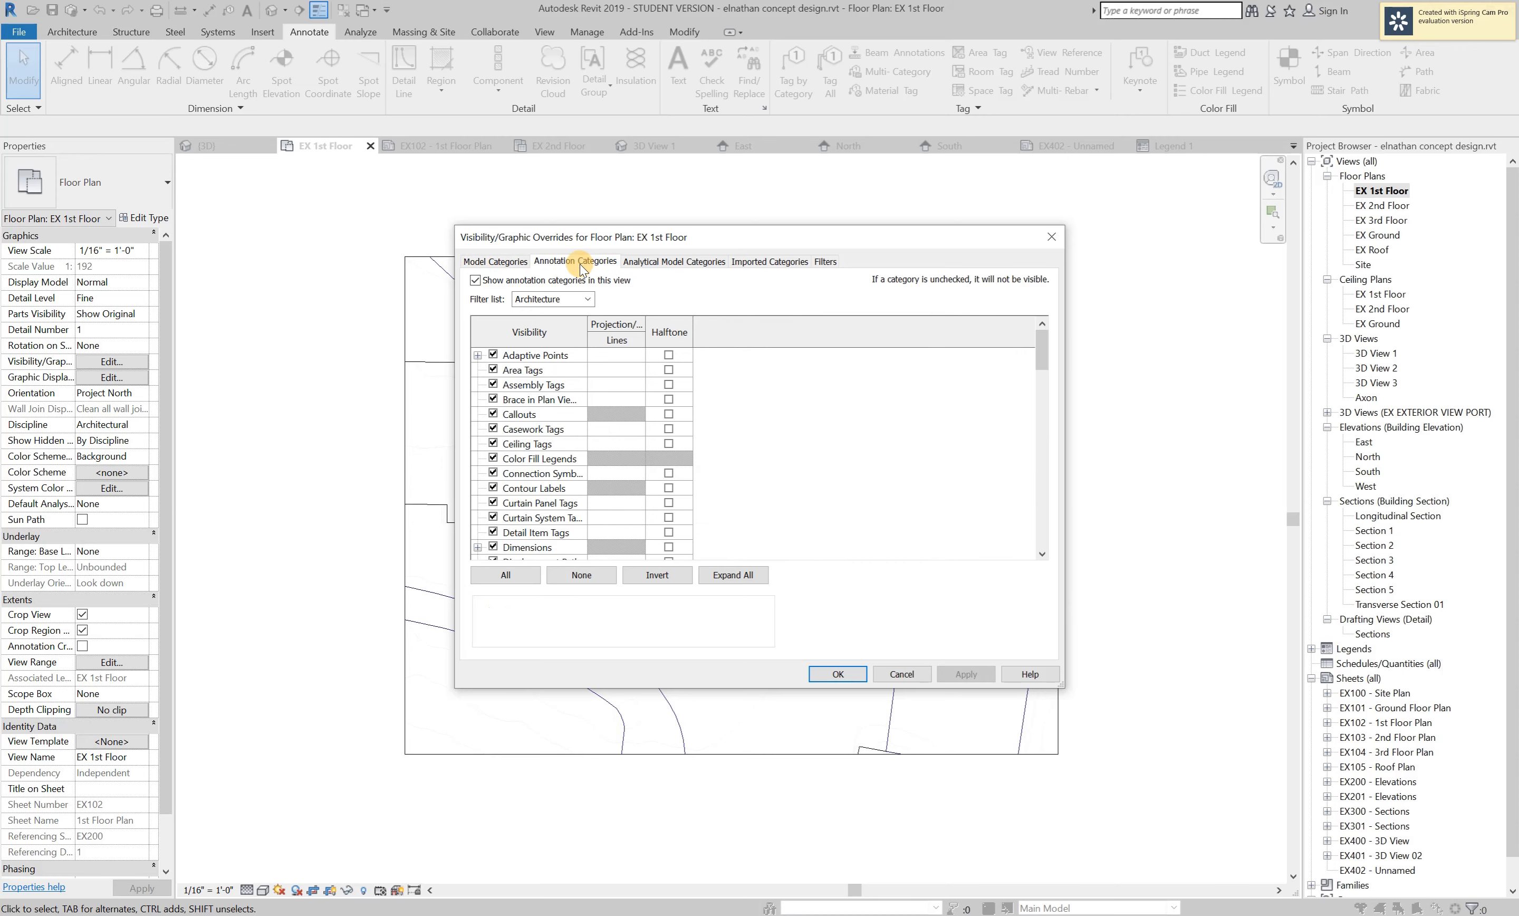
{"action": "left_click", "coordinate": [653, 264]}
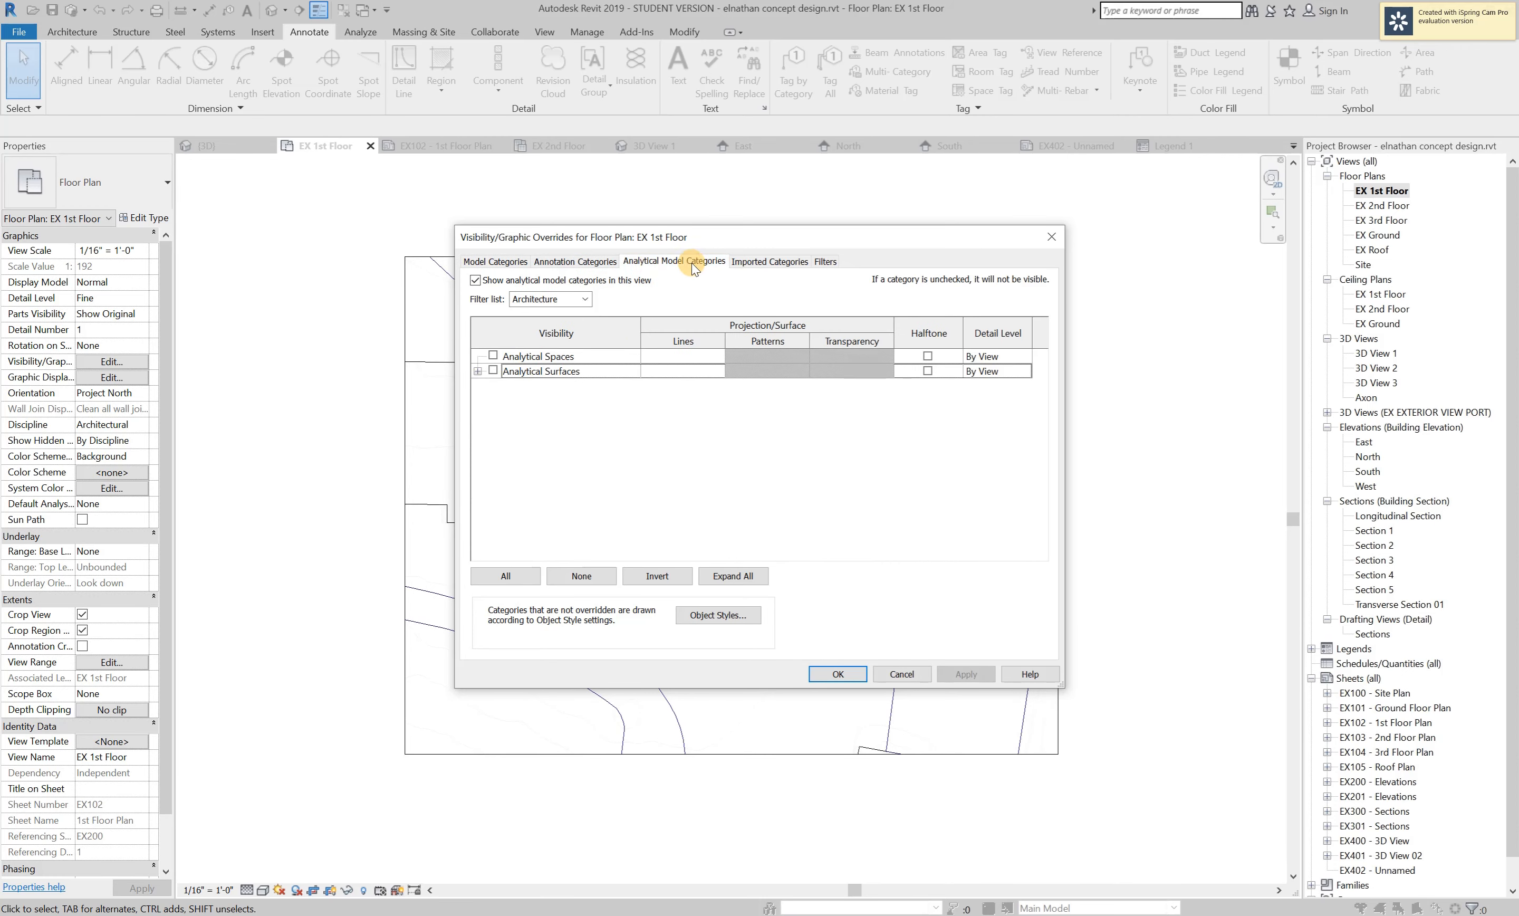
{"action": "left_click", "coordinate": [767, 261]}
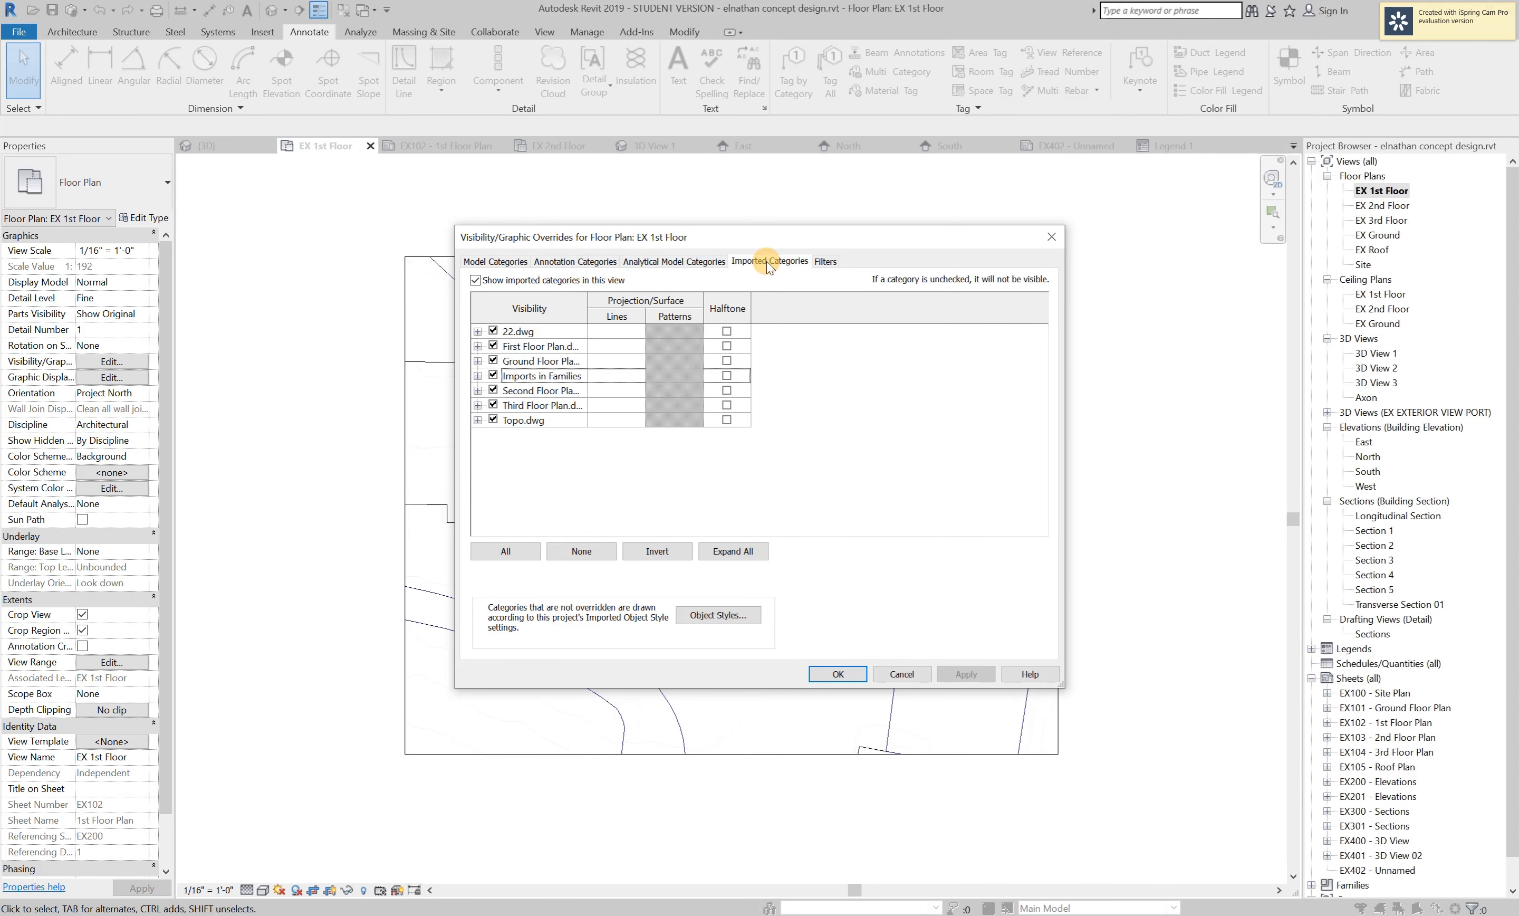
{"action": "left_click", "coordinate": [843, 261]}
Turn off the Columns model category in the first floor plan's visibility overrides.
{"action": "left_click", "coordinate": [509, 261]}
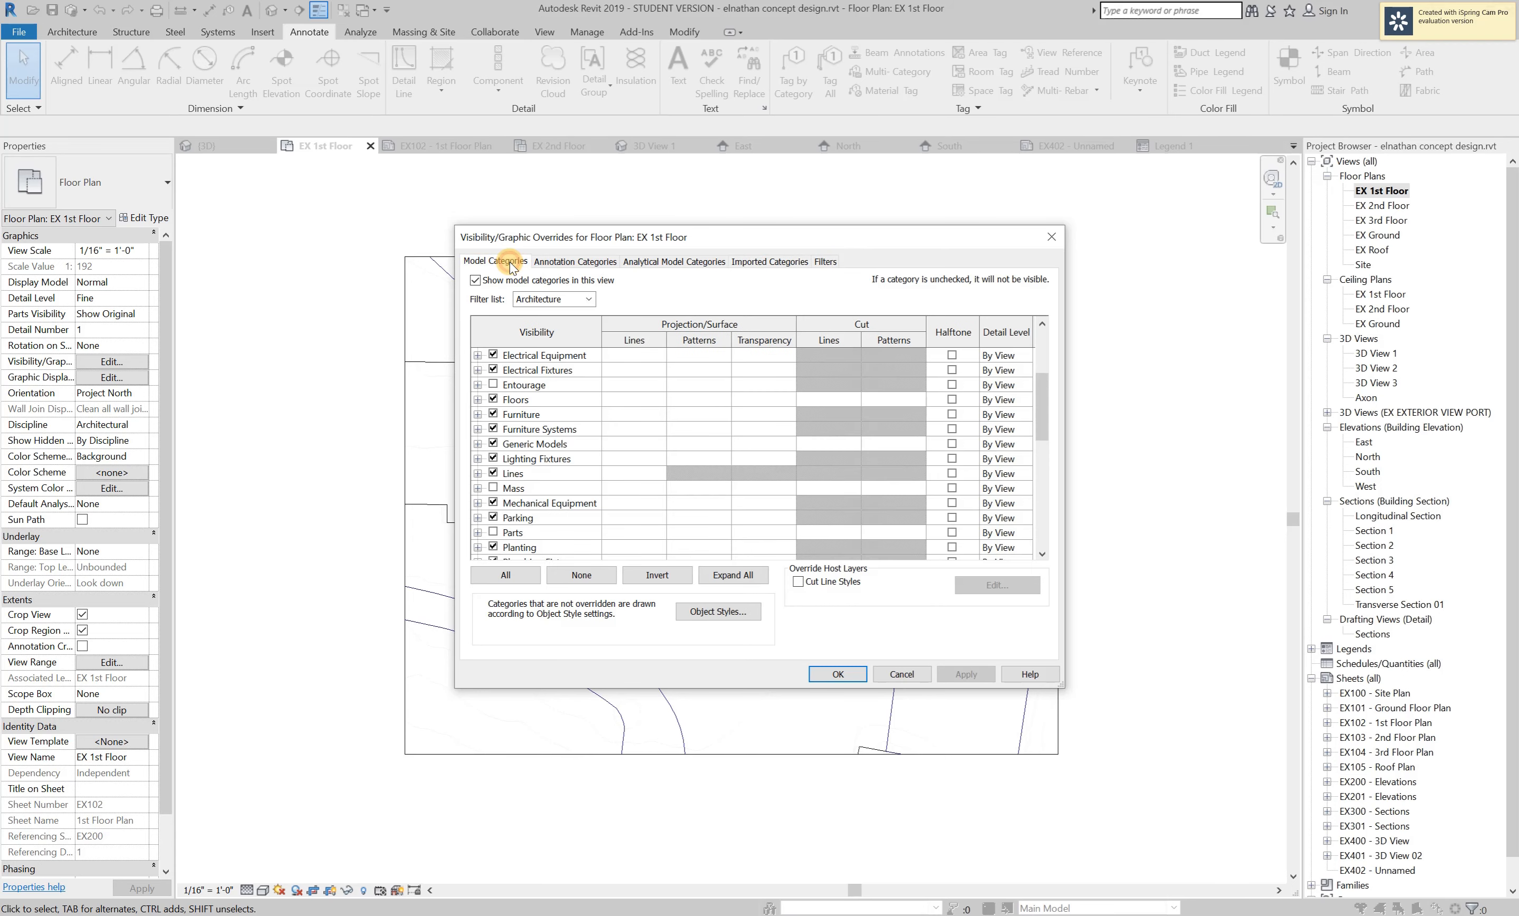
{"action": "scroll", "coordinate": [739, 442], "scroll_direction": "down", "scroll_amount": 2}
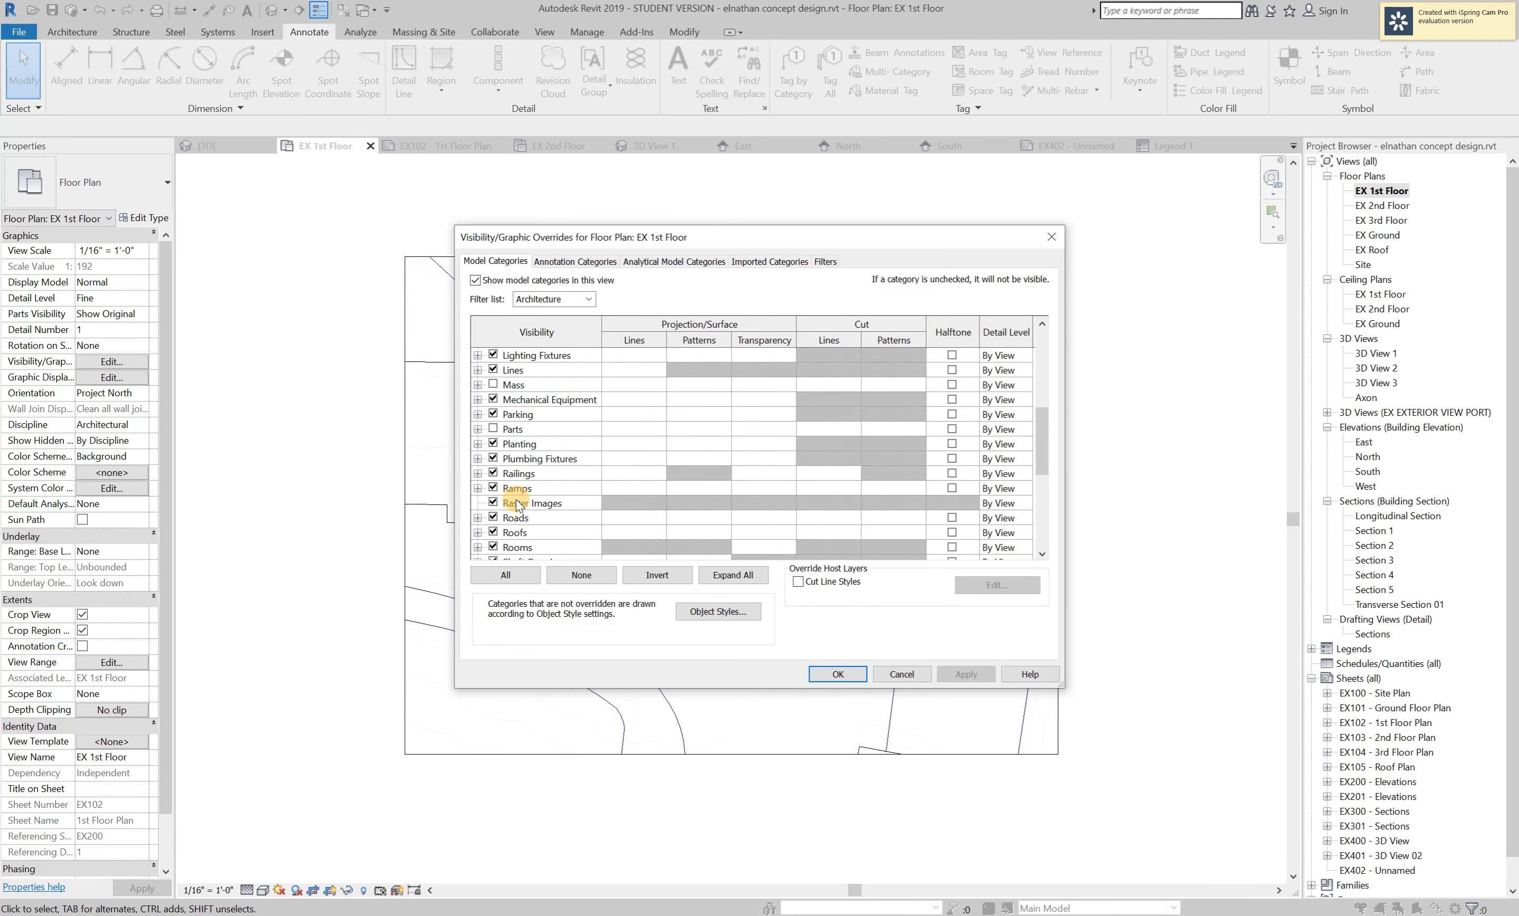
{"action": "scroll", "coordinate": [515, 497], "scroll_direction": "up", "scroll_amount": 5}
{"action": "scroll", "coordinate": [525, 364], "scroll_direction": "up", "scroll_amount": 1}
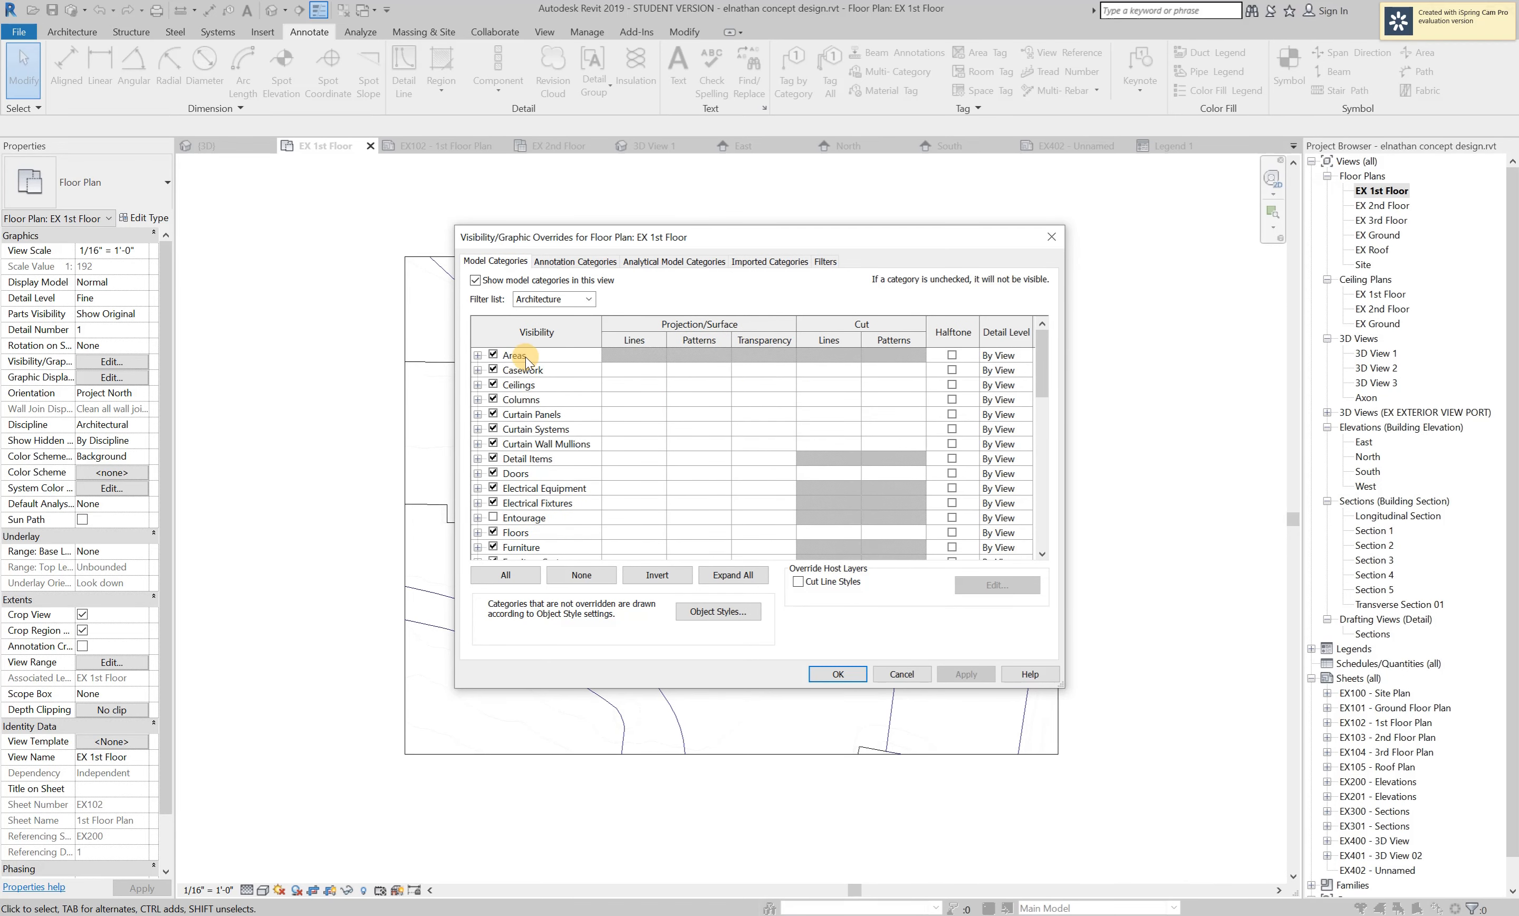
{"action": "left_click", "coordinate": [490, 370]}
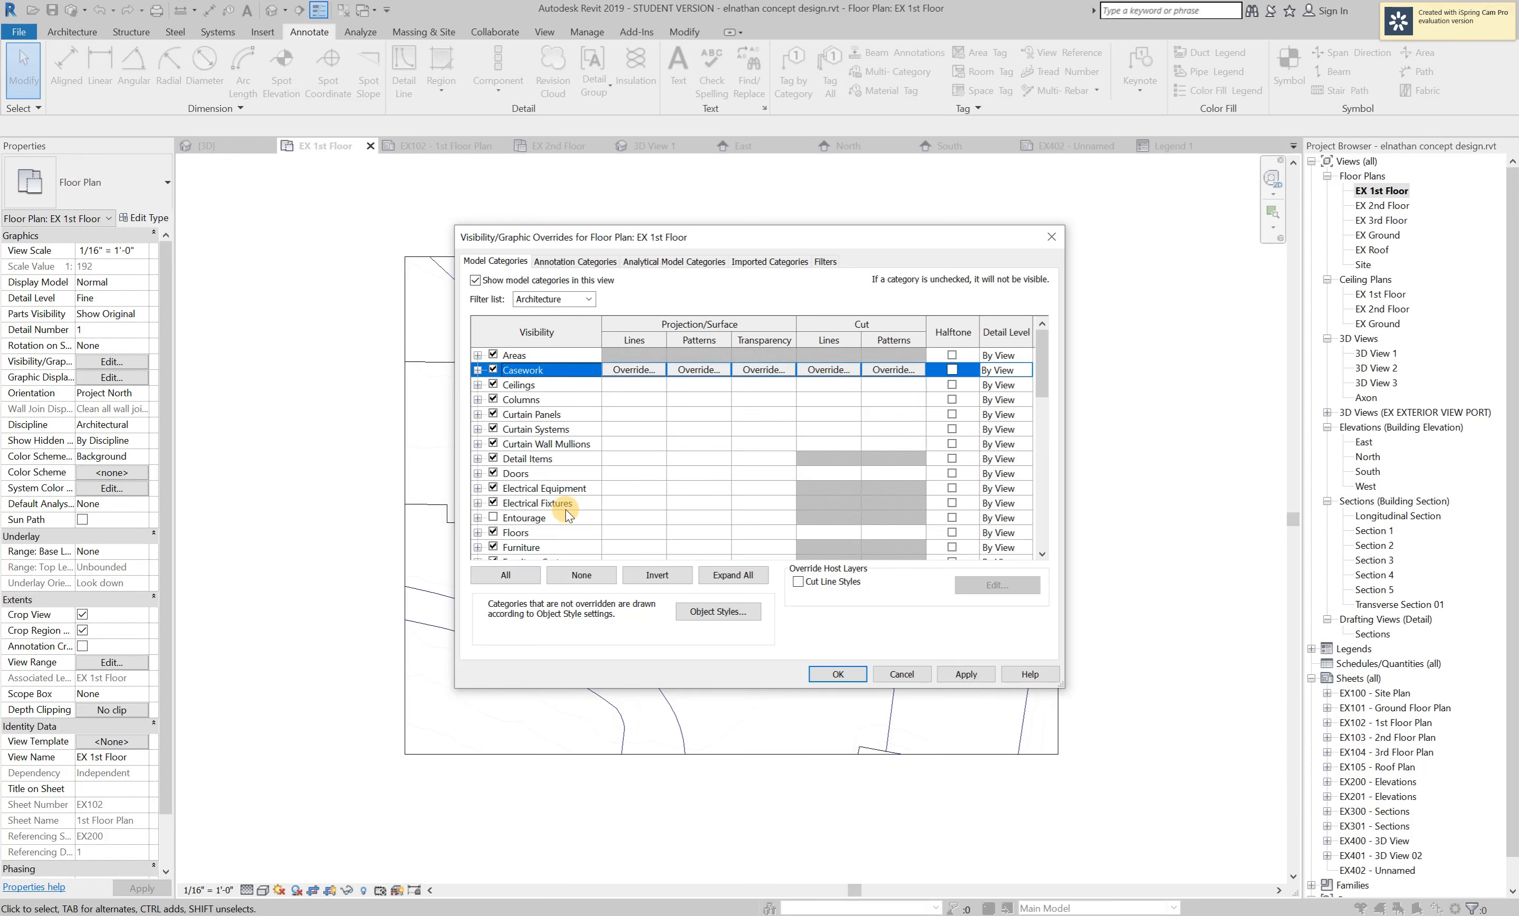
{"action": "left_click", "coordinate": [493, 400]}
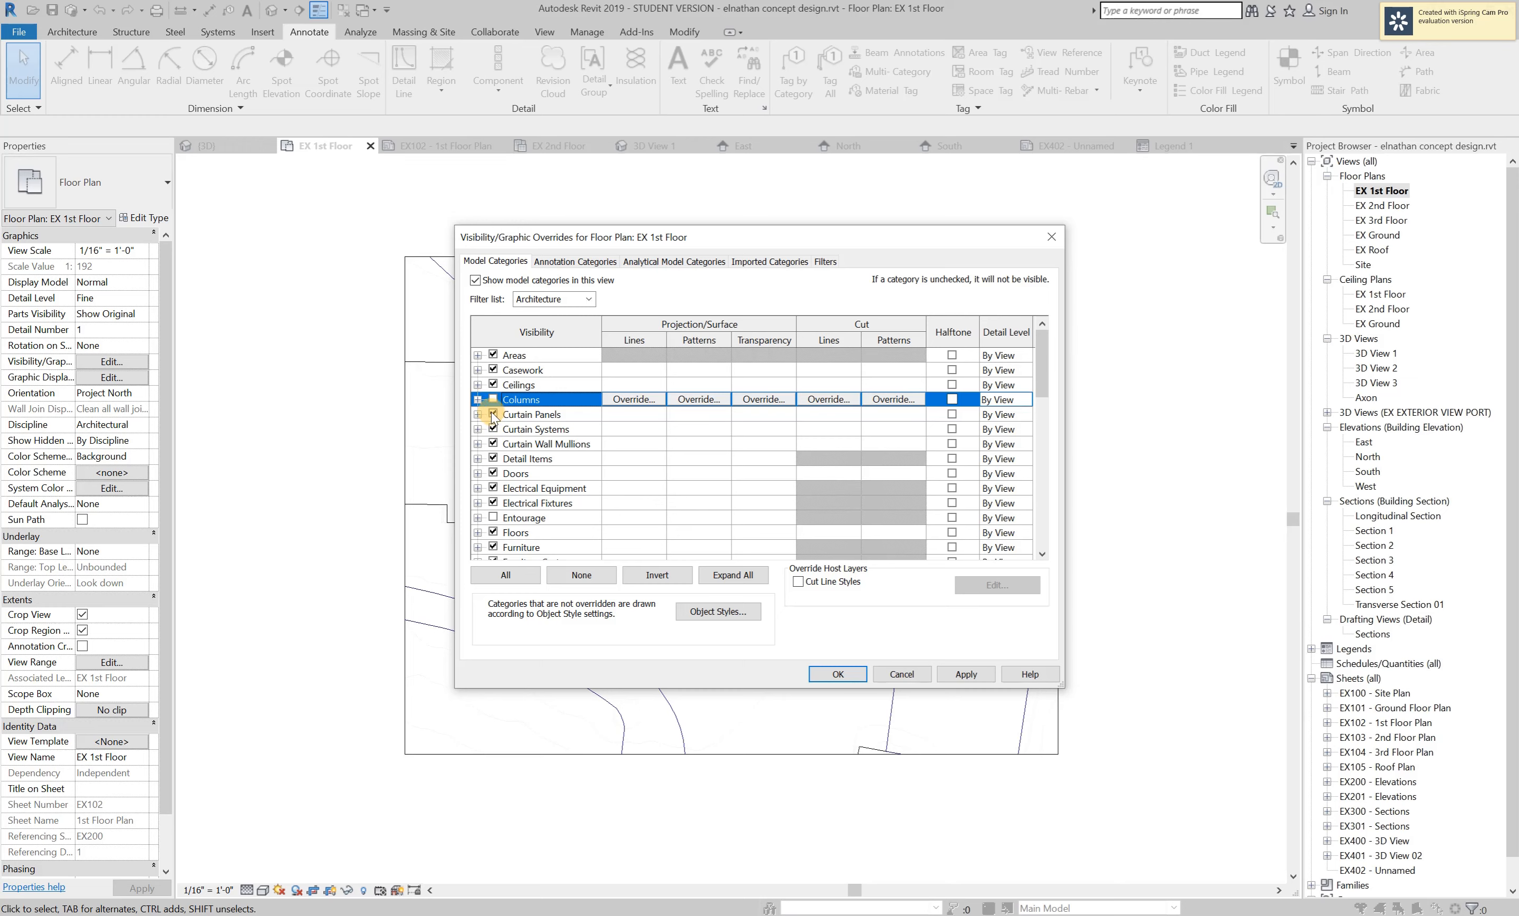
Turn off the Floors, Furniture and Furniture Systems model categories and apply the overrides to the first floor plan.
{"action": "scroll", "coordinate": [498, 527], "scroll_direction": "down", "scroll_amount": 3}
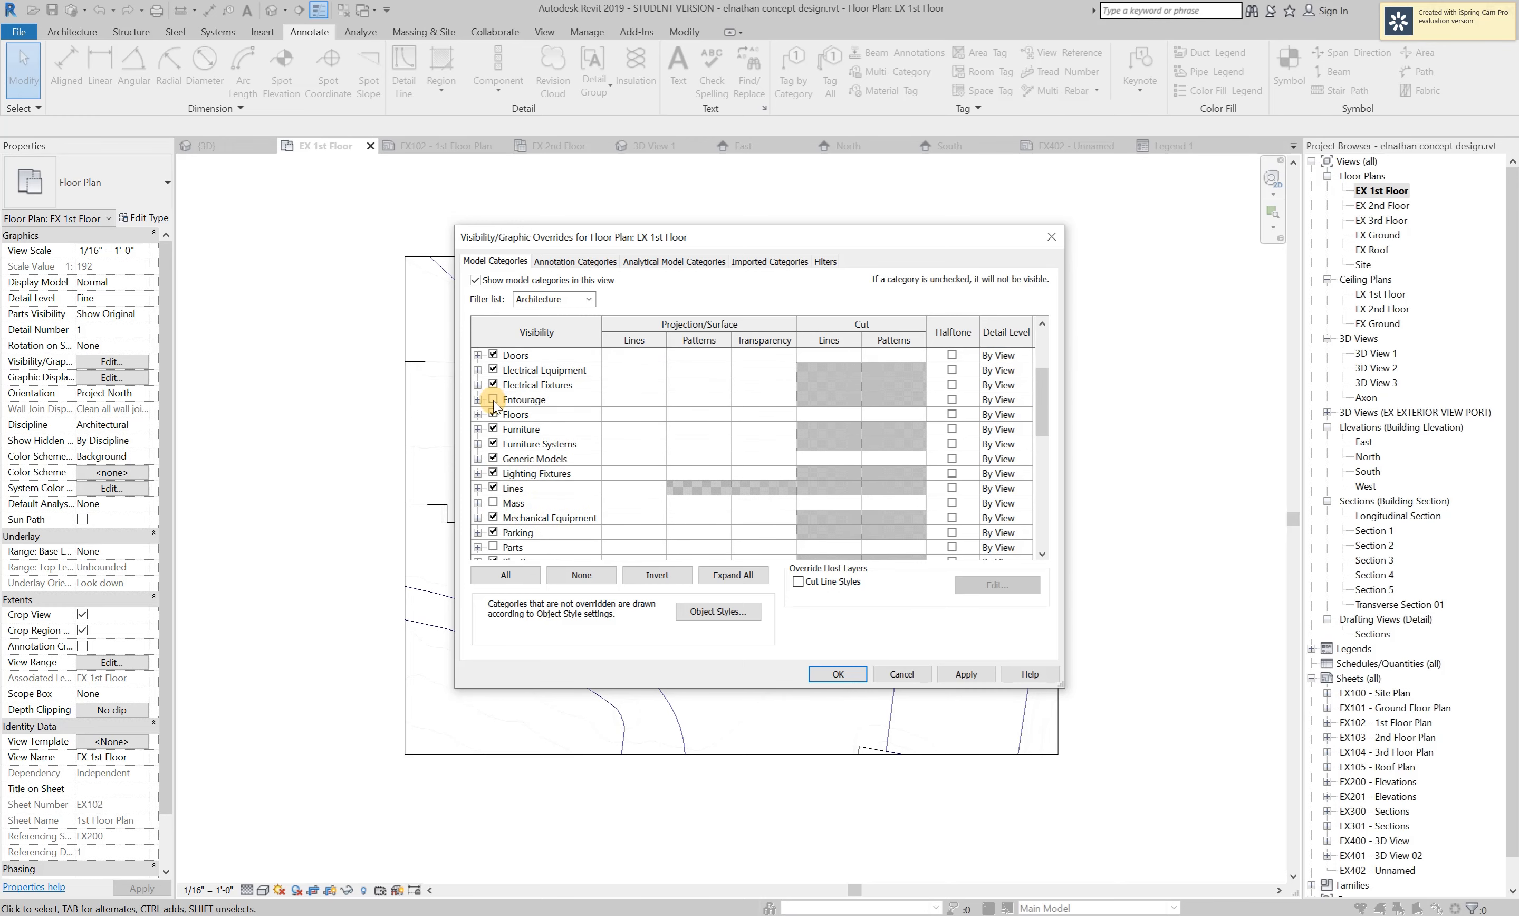
{"action": "scroll", "coordinate": [496, 438], "scroll_direction": "up", "scroll_amount": 2}
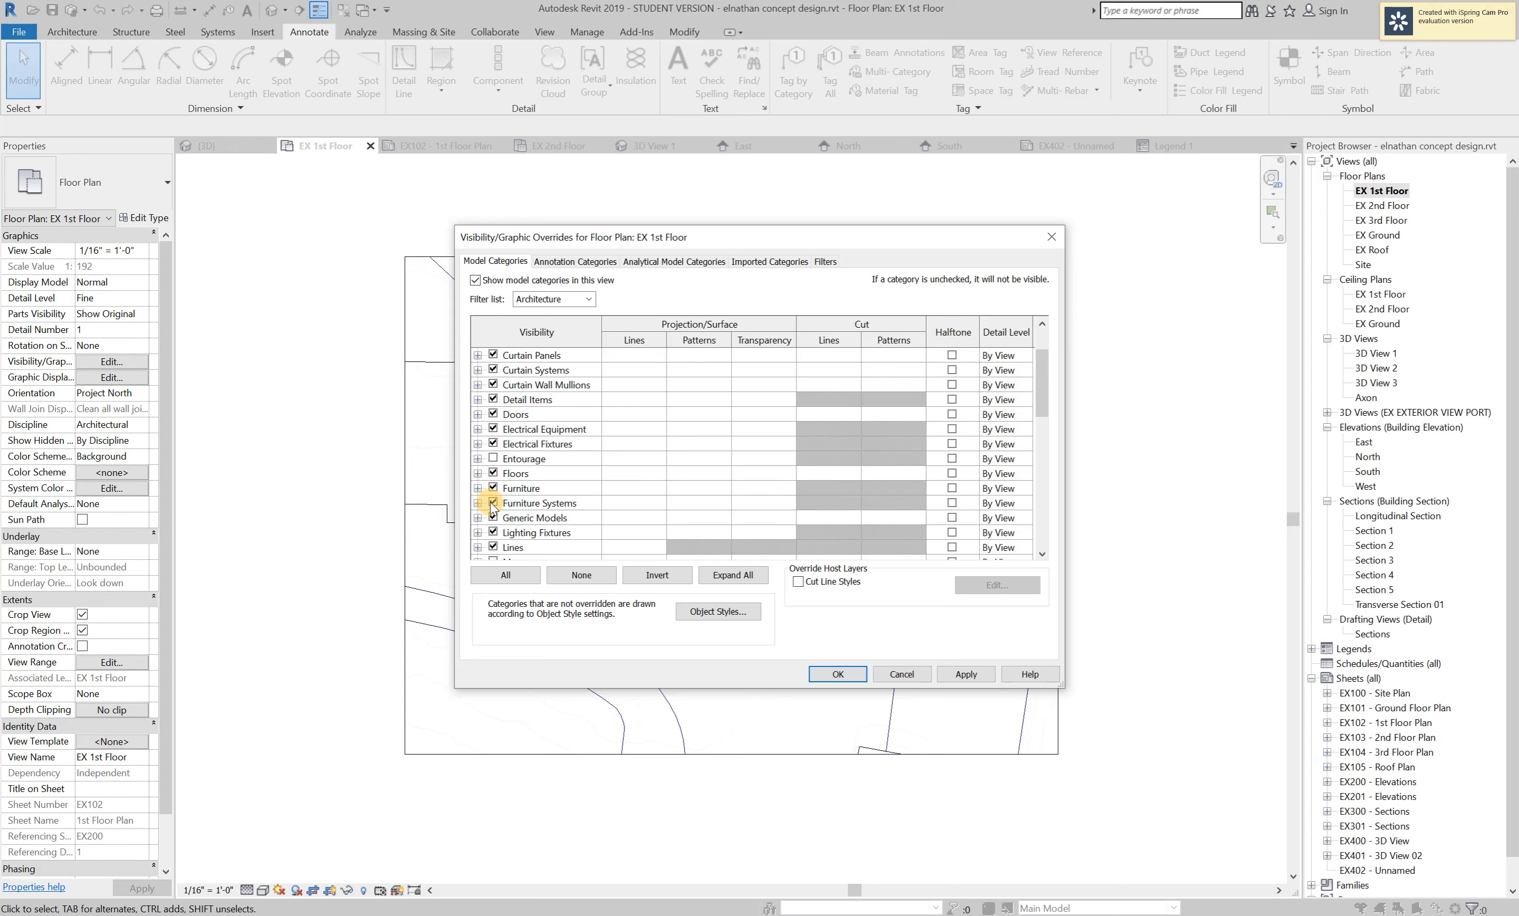
{"action": "left_click", "coordinate": [492, 503]}
{"action": "left_click", "coordinate": [491, 485]}
{"action": "left_click", "coordinate": [493, 473]}
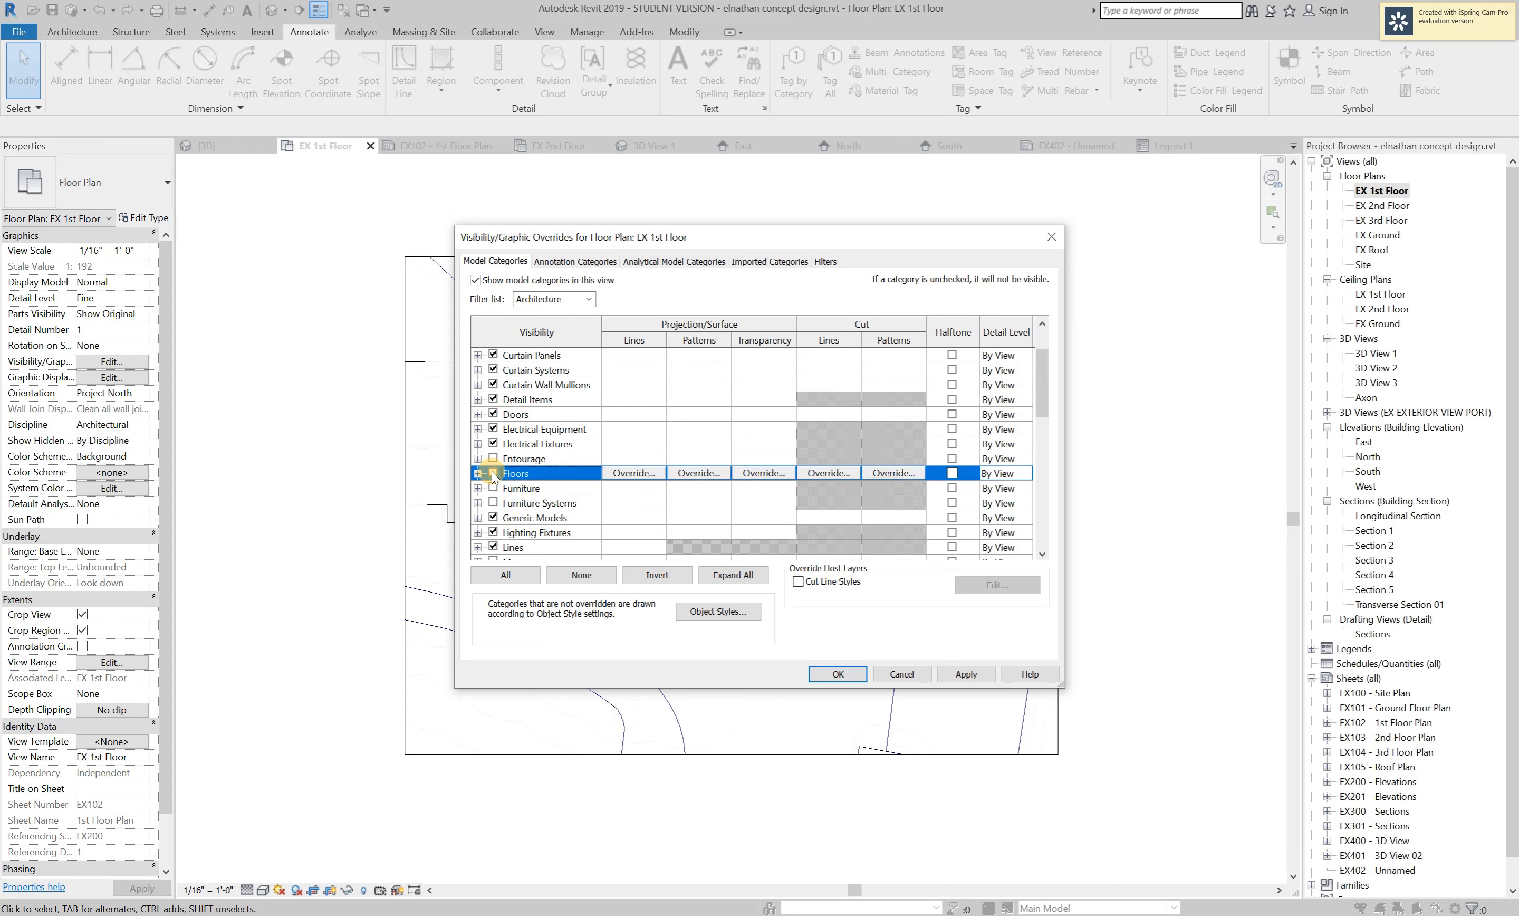
{"action": "scroll", "coordinate": [502, 510], "scroll_direction": "down", "scroll_amount": 4}
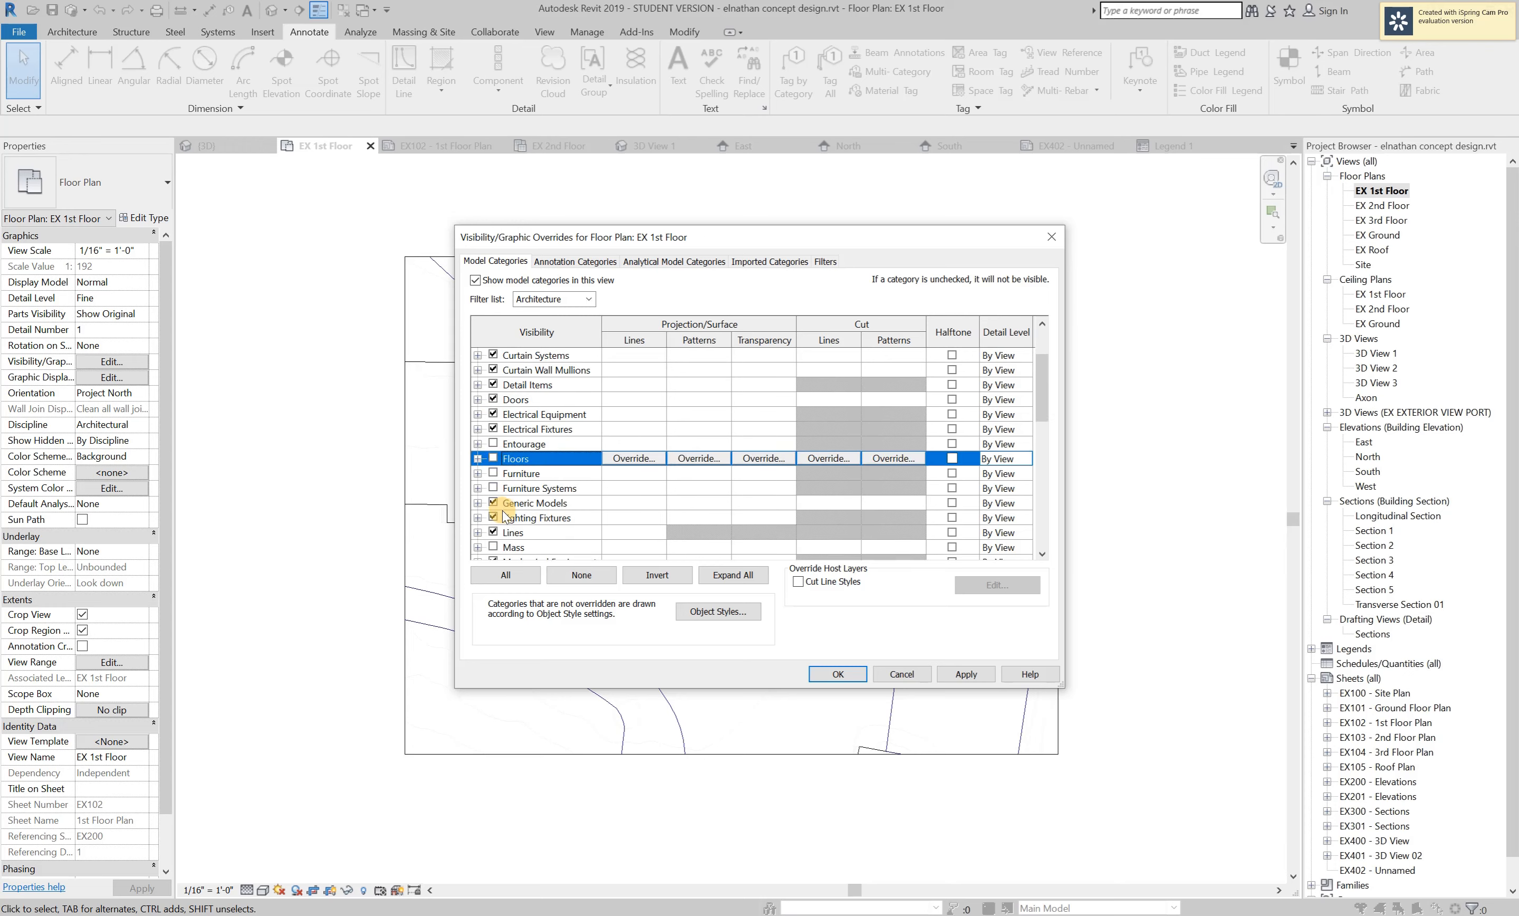
{"action": "left_click", "coordinate": [964, 674]}
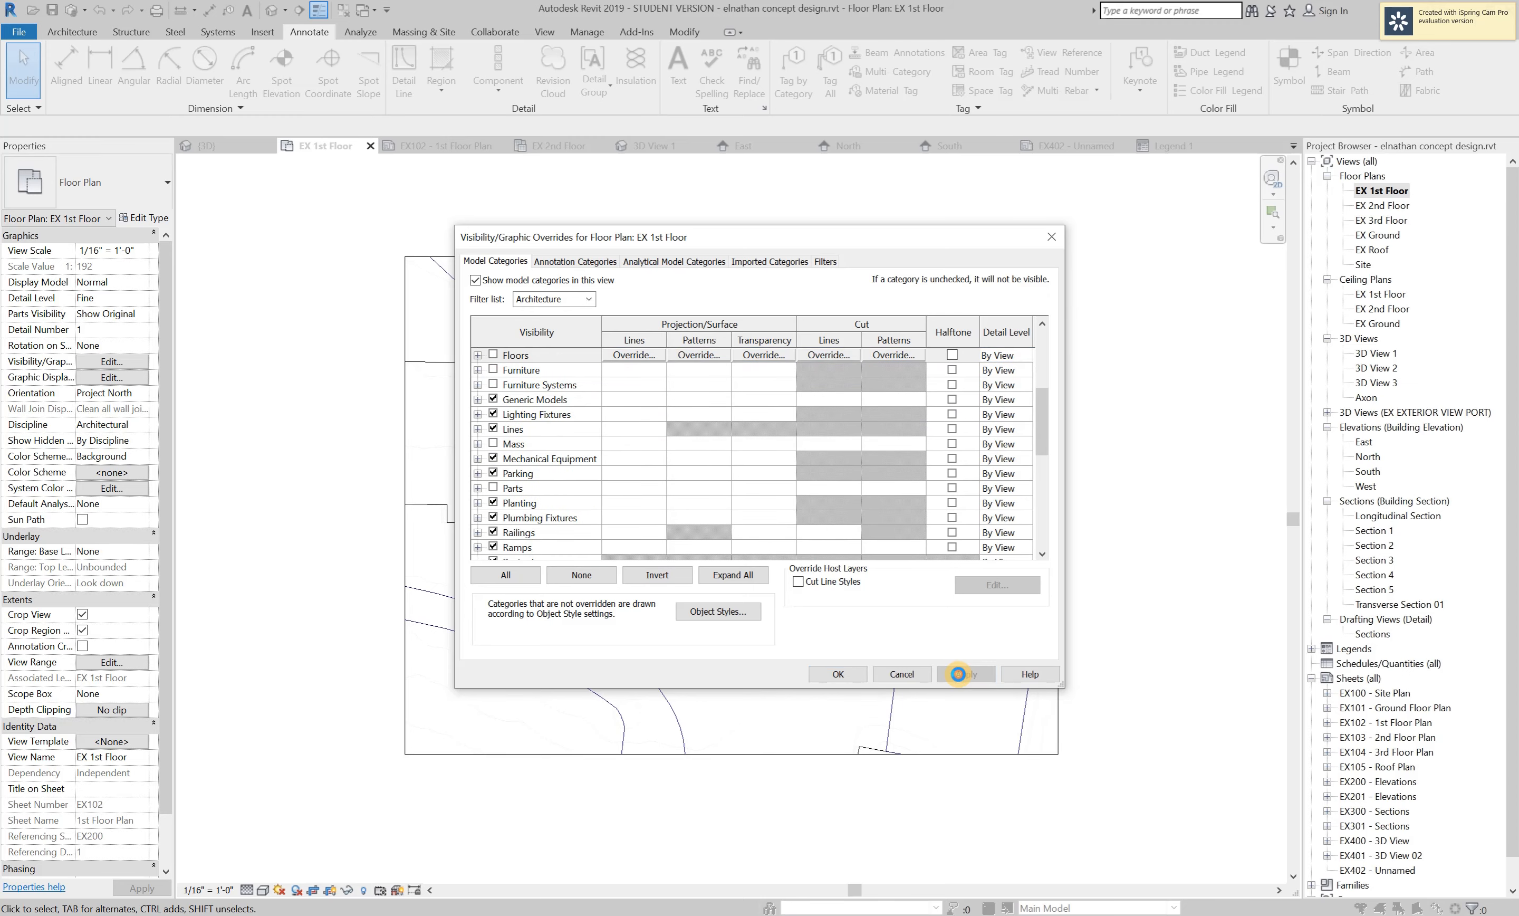
{"action": "left_click_drag", "start_coordinate": [739, 247], "coordinate": [1057, 236]}
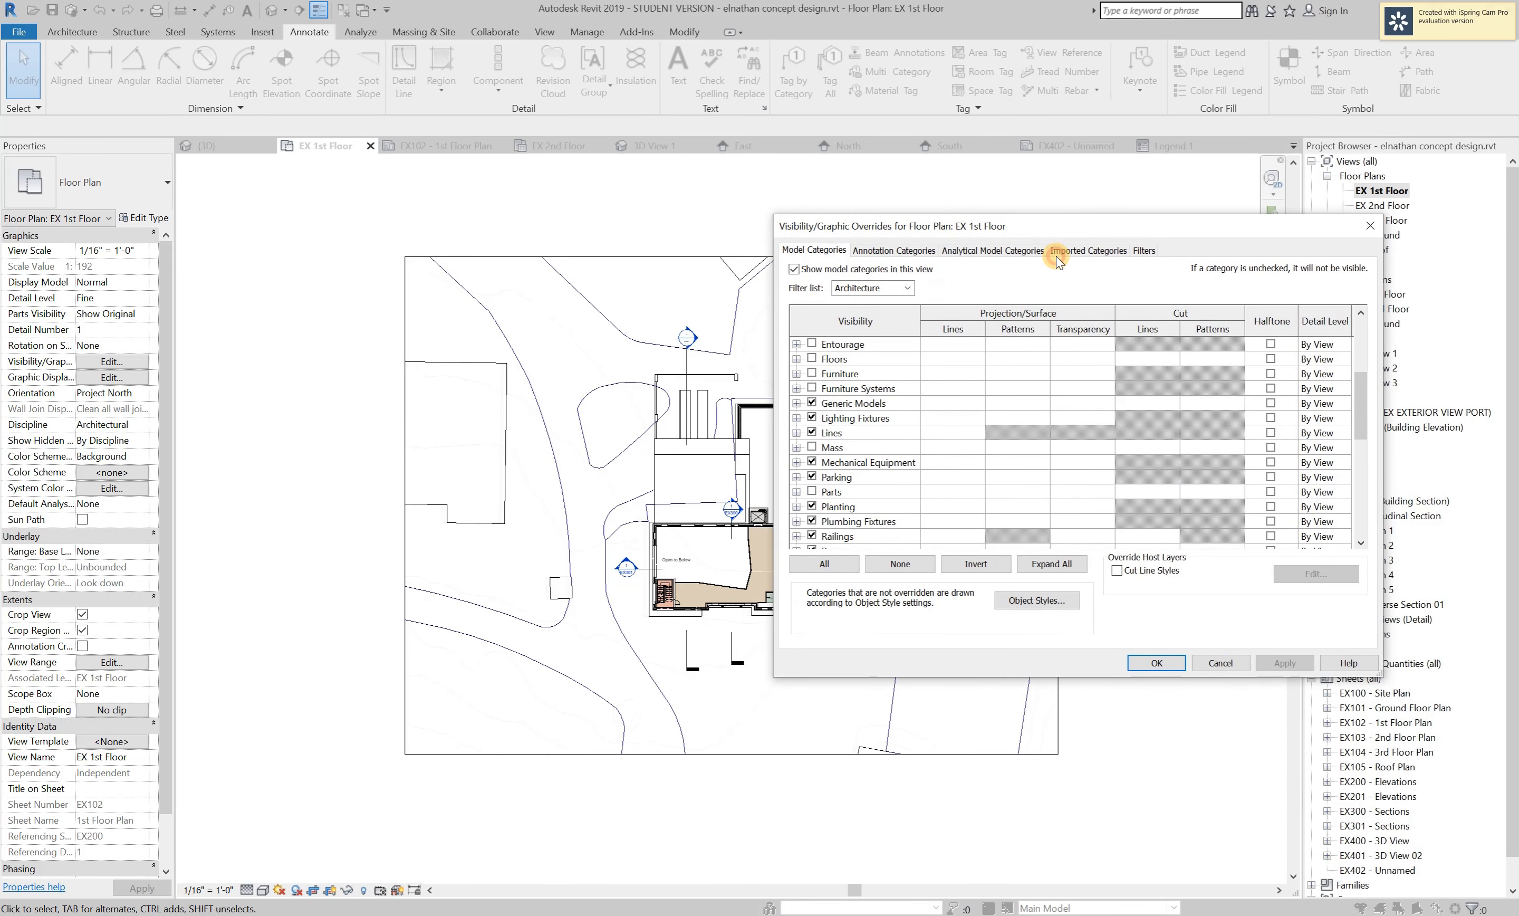
{"action": "left_click", "coordinate": [1156, 663]}
Inspect the first floor plan with the categories hidden, looking closely at the walled area north of the main building.
{"action": "scroll", "coordinate": [714, 598], "scroll_direction": "up", "scroll_amount": 2}
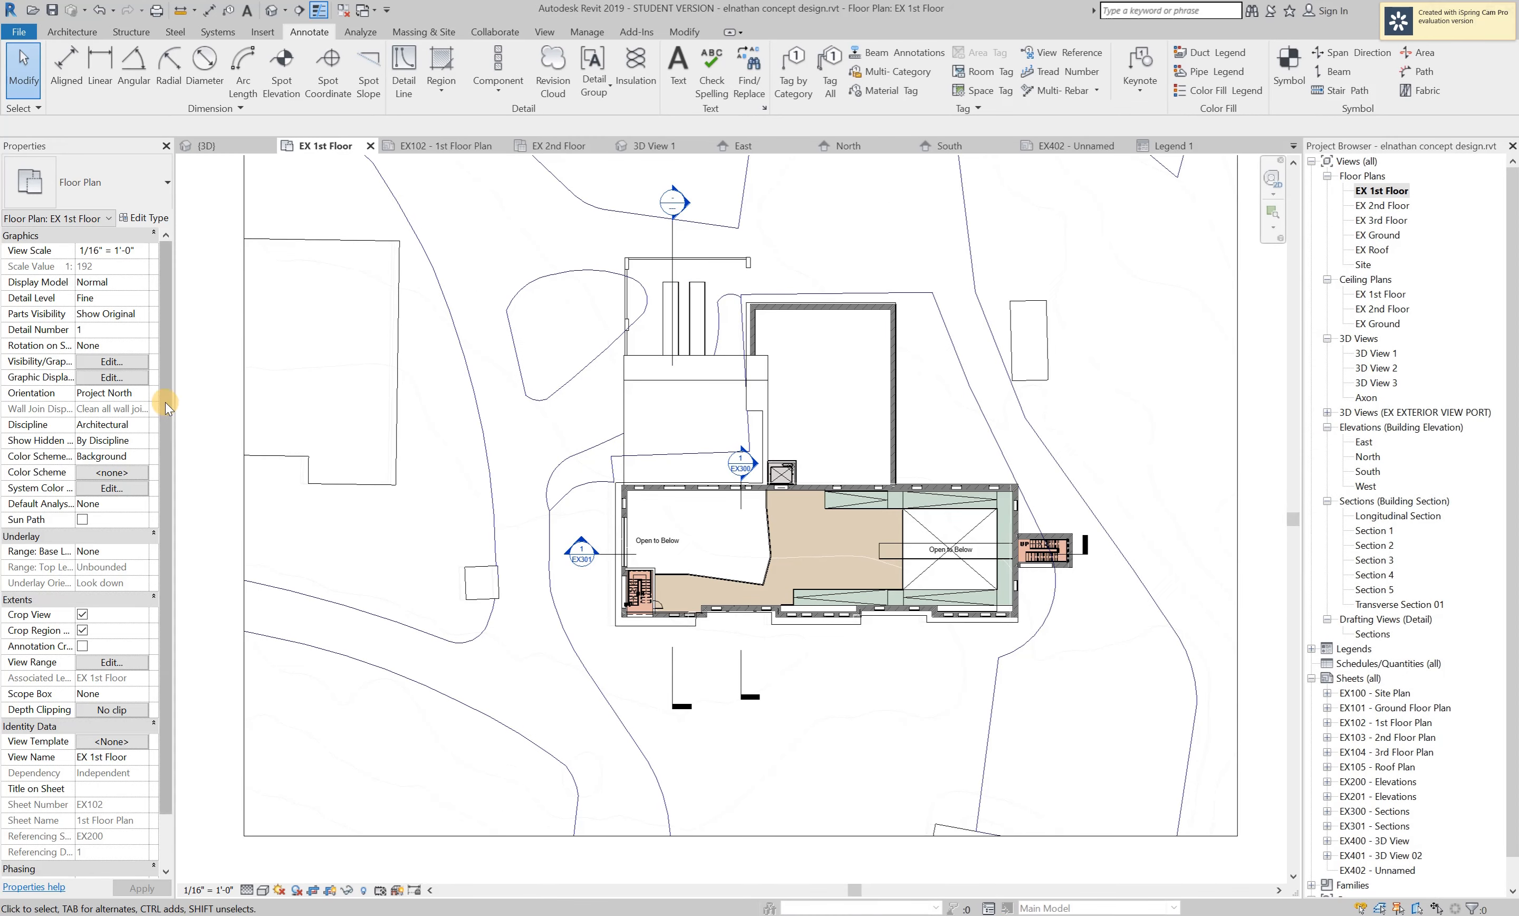
{"action": "scroll", "coordinate": [895, 346], "scroll_direction": "up", "scroll_amount": 4}
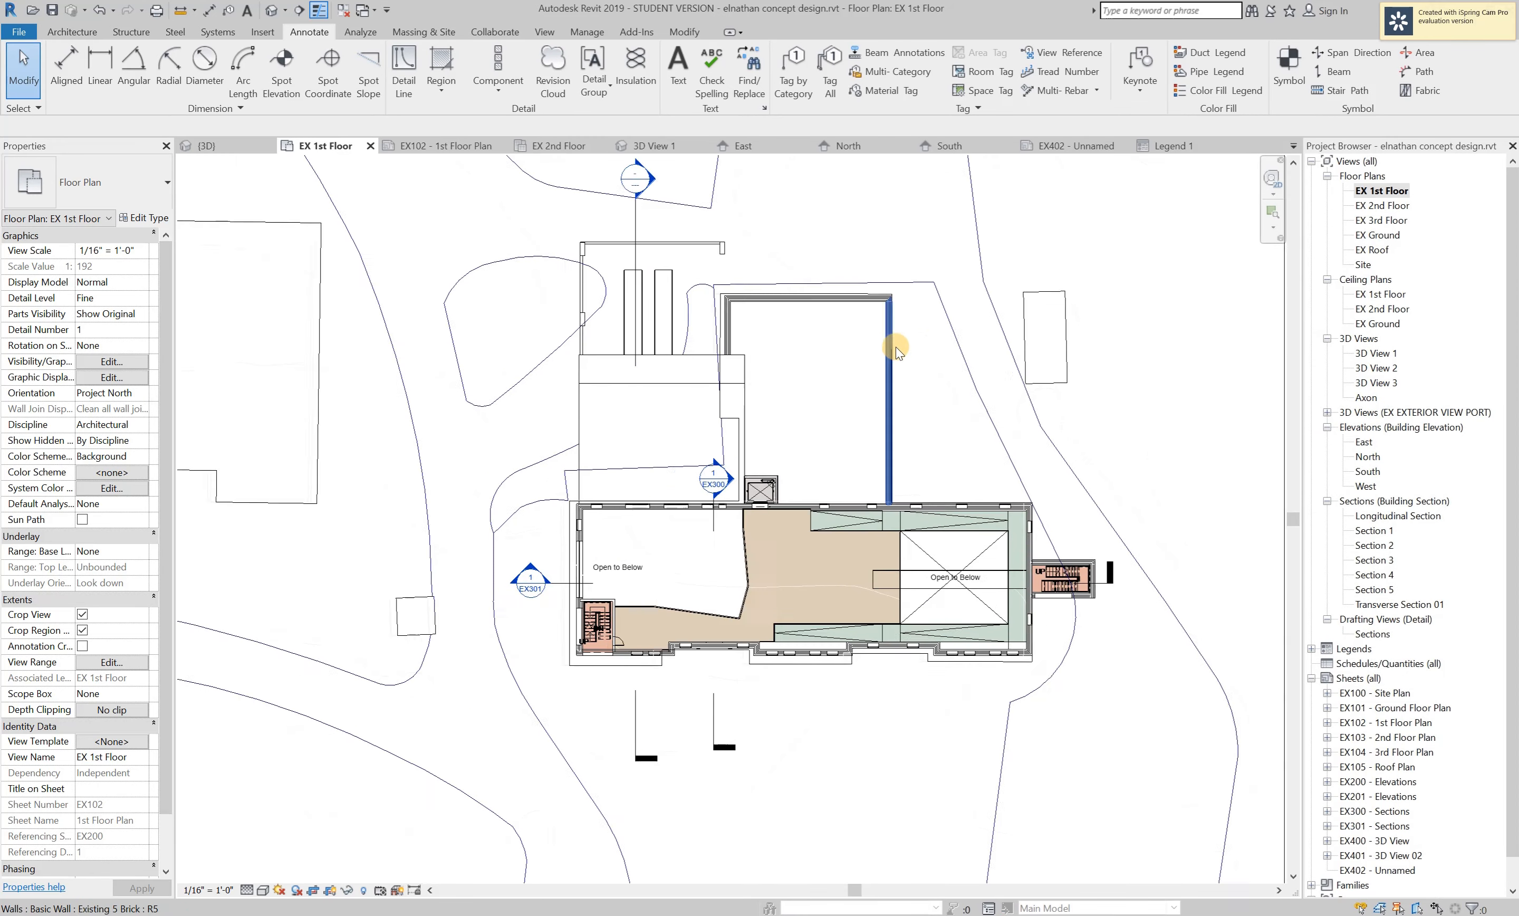
{"action": "scroll", "coordinate": [648, 299], "scroll_direction": "up", "scroll_amount": 4}
{"action": "scroll", "coordinate": [647, 302], "scroll_direction": "down", "scroll_amount": 1}
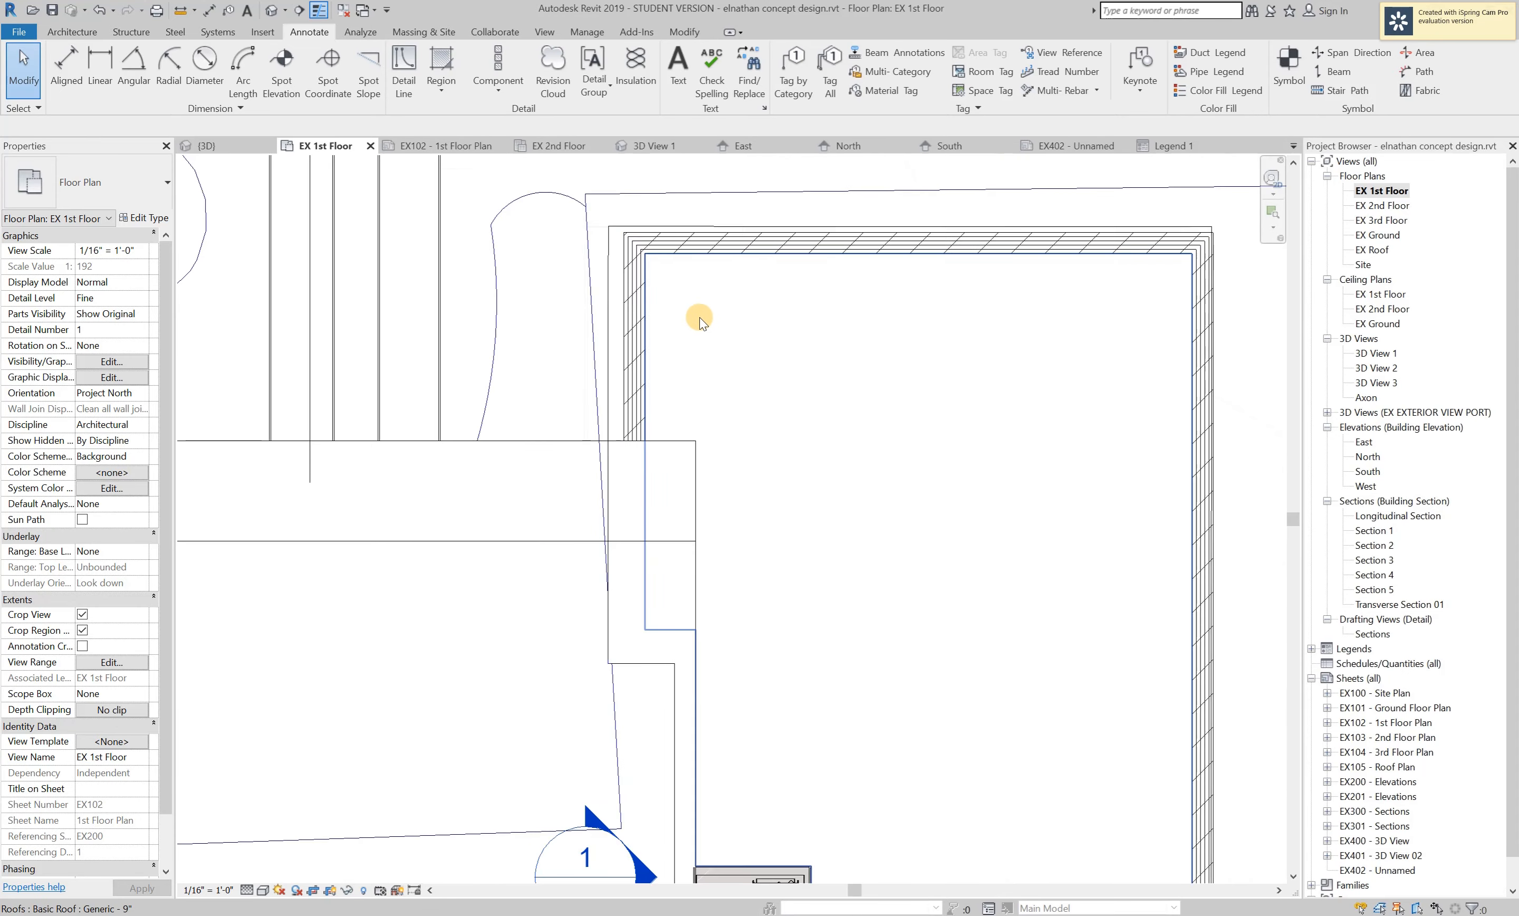
{"action": "scroll", "coordinate": [999, 321], "scroll_direction": "down", "scroll_amount": 3}
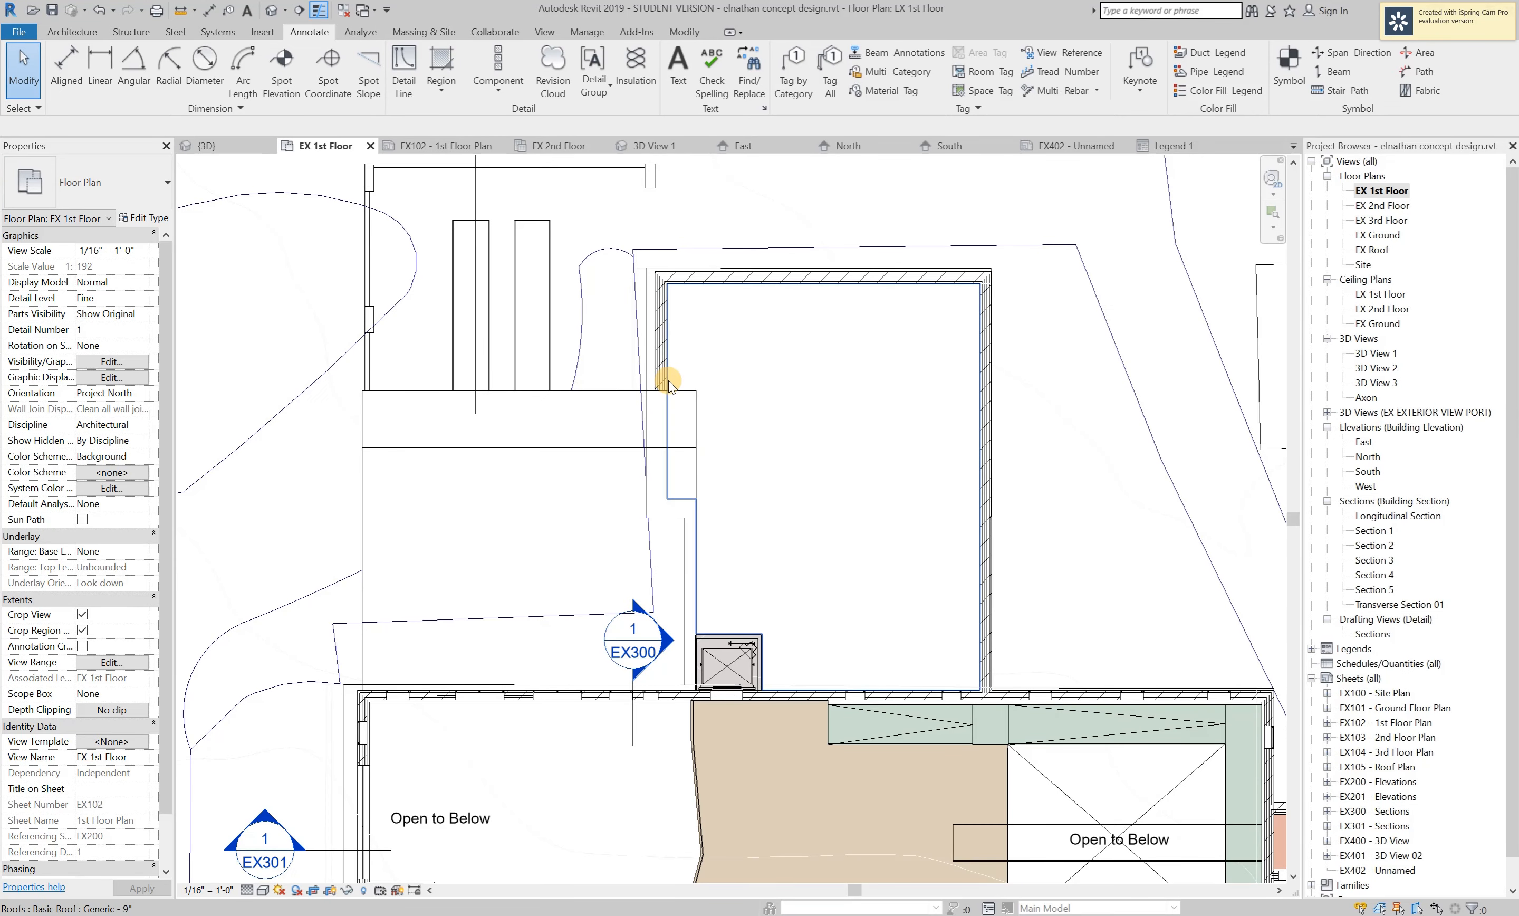
{"action": "scroll", "coordinate": [664, 376], "scroll_direction": "down", "scroll_amount": 3}
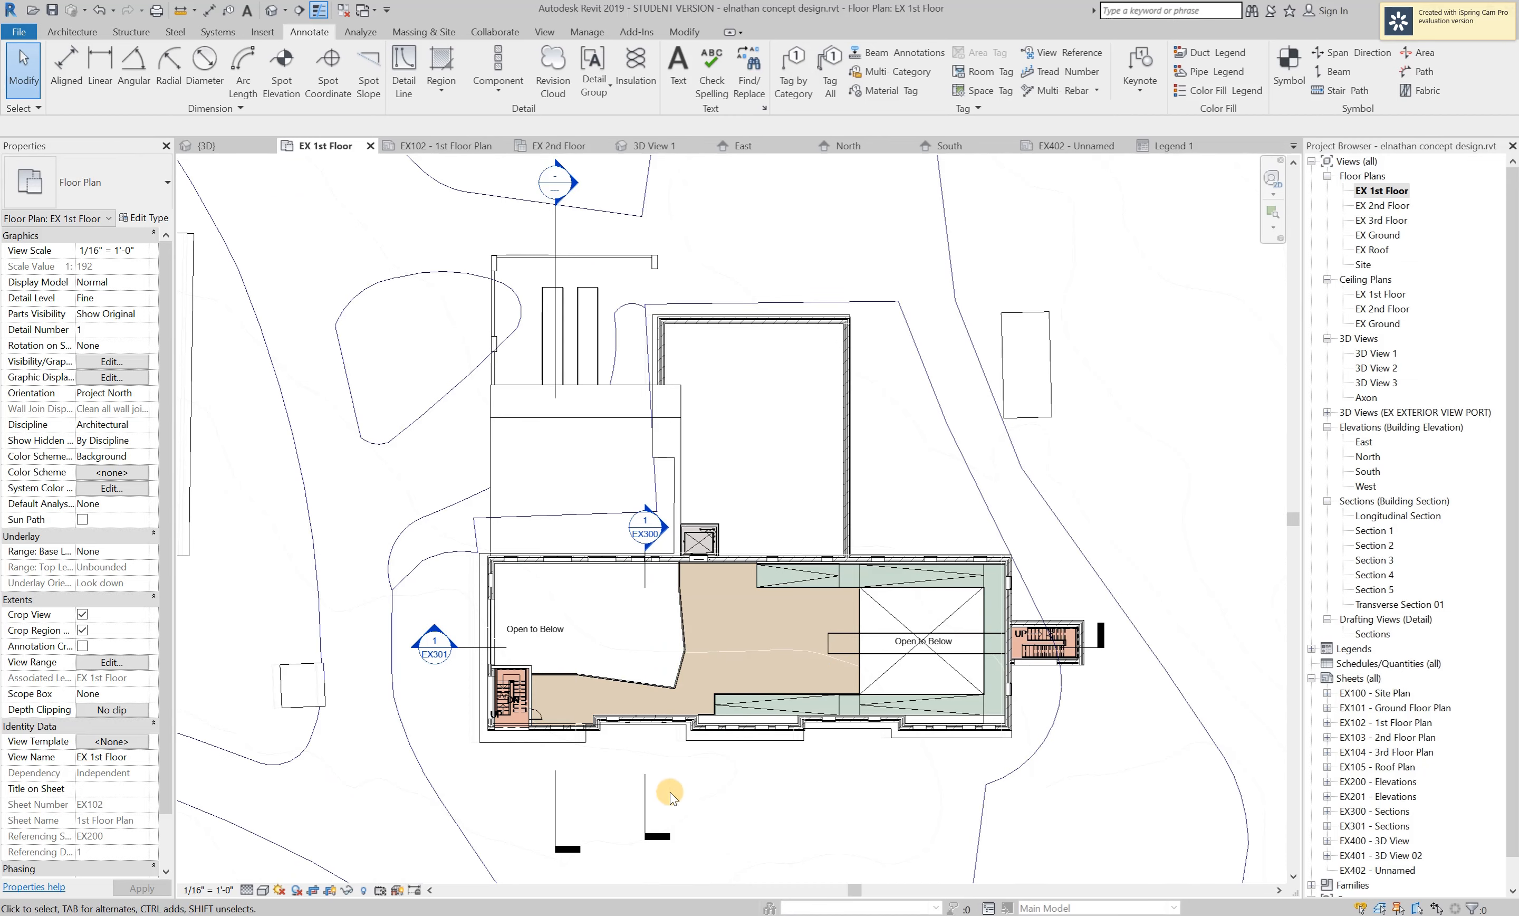
Undo the visibility override changes on the first floor plan.
{"action": "key", "text": "ctrl+z"}
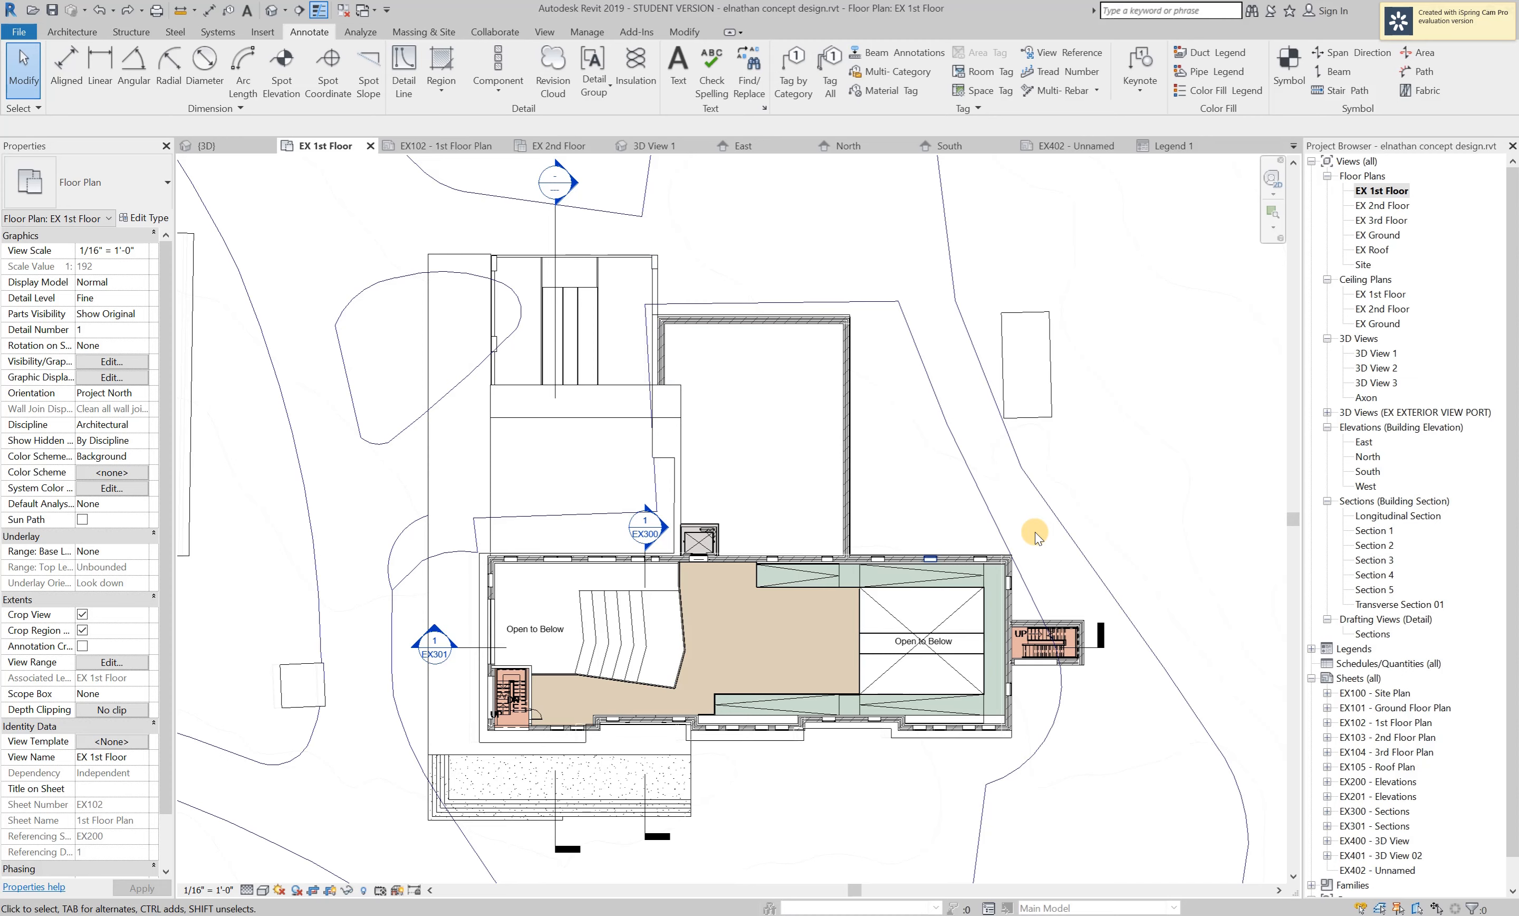
{"action": "scroll", "coordinate": [739, 336], "scroll_direction": "down", "scroll_amount": 3}
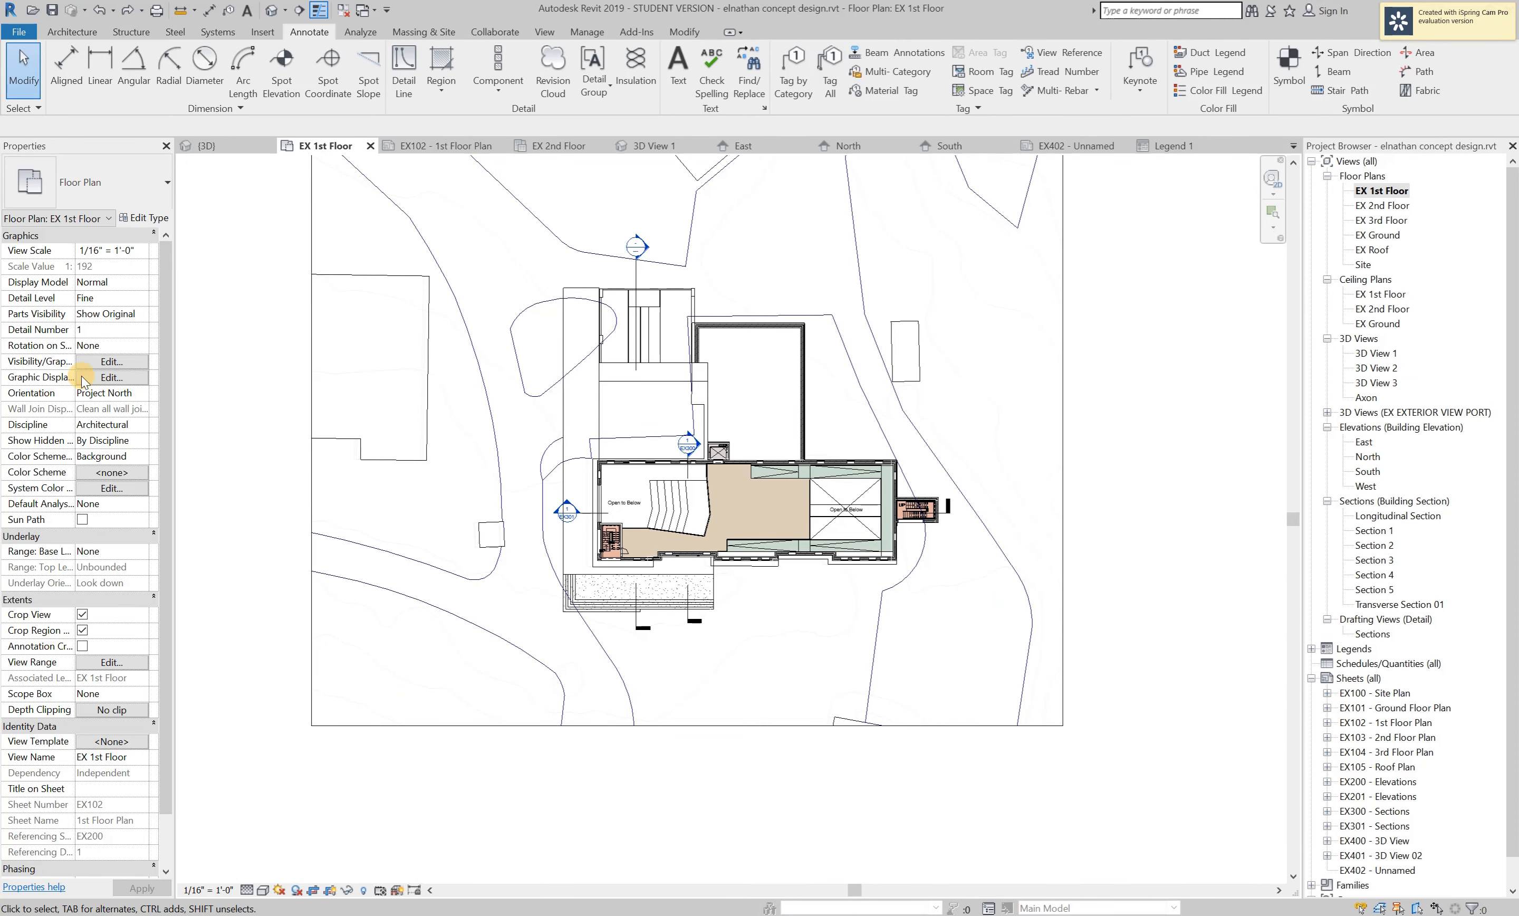
{"action": "scroll", "coordinate": [734, 473], "scroll_direction": "up", "scroll_amount": 1}
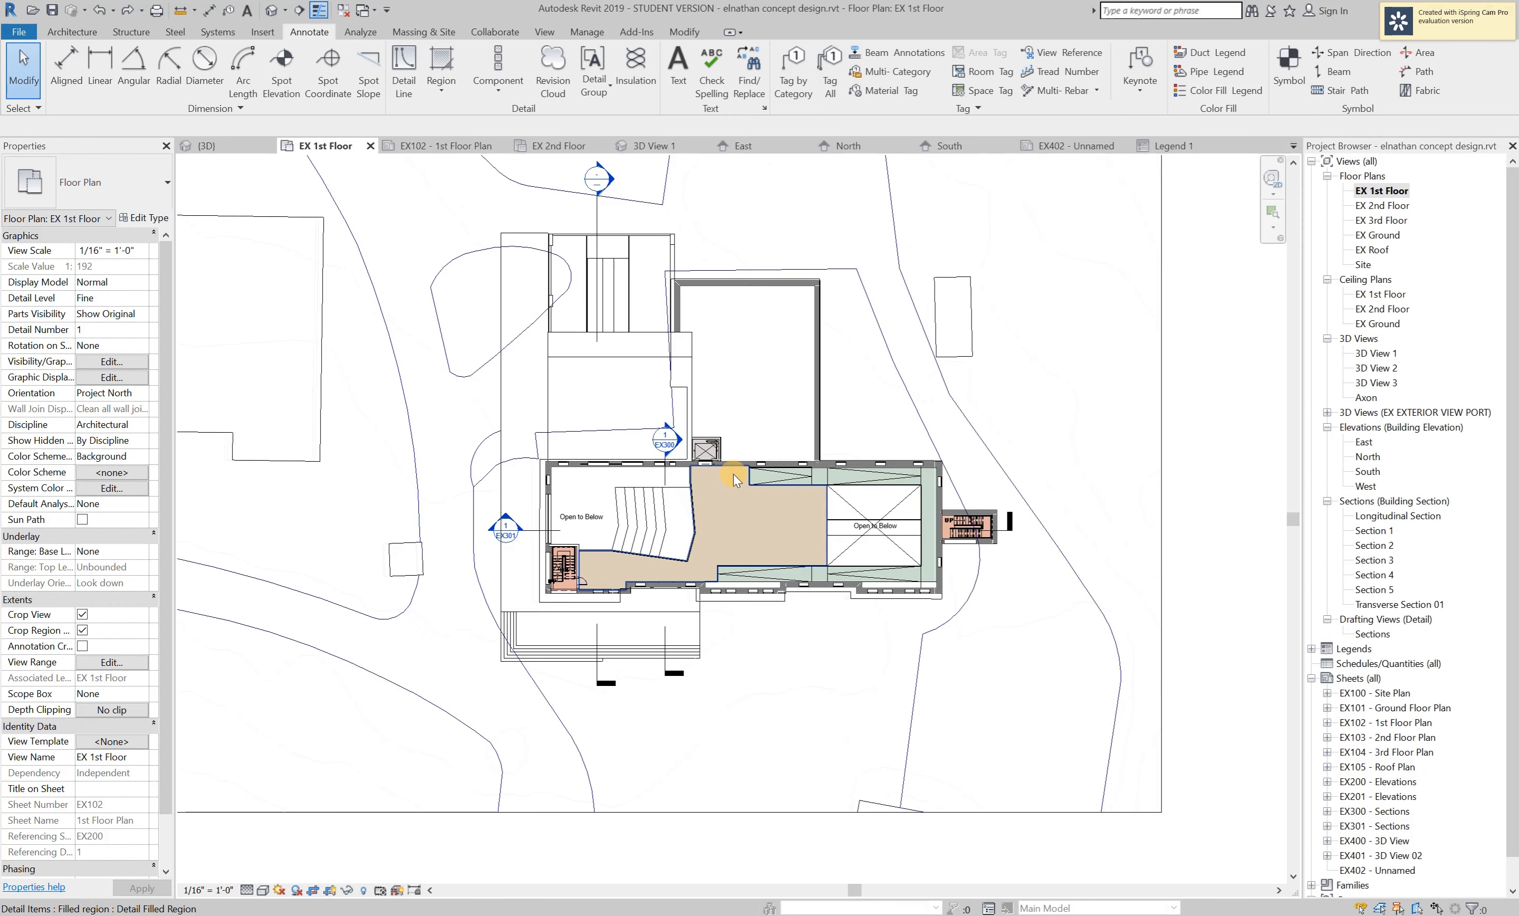
{"action": "scroll", "coordinate": [543, 448], "scroll_direction": "up", "scroll_amount": 1}
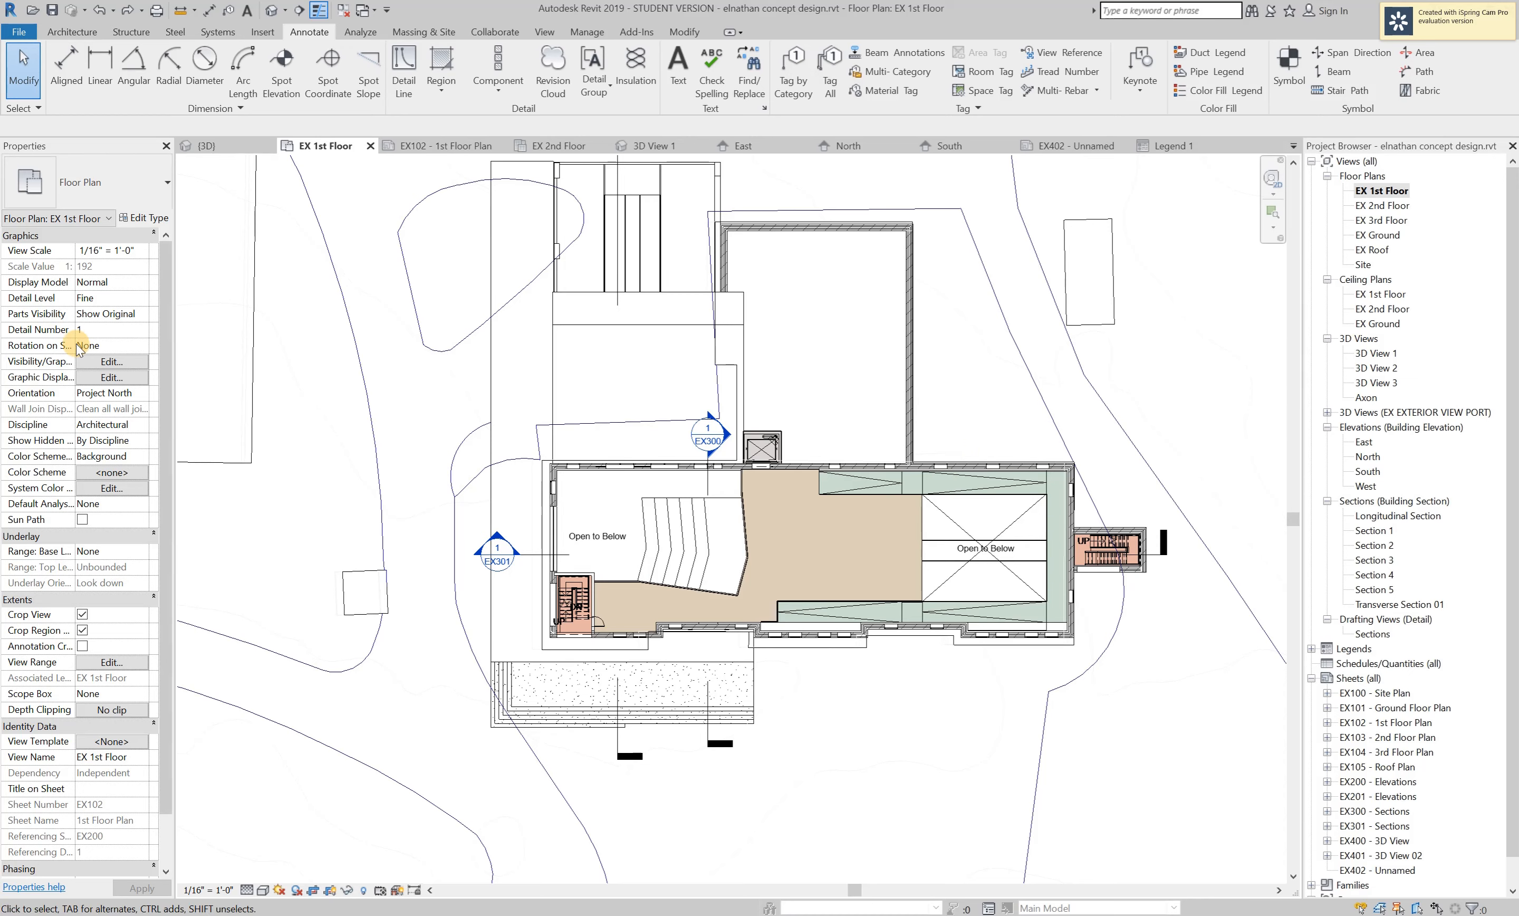
Set the first floor plan's graphic display style to Shaded and try the transparency adjustment, returning it to 0.
{"action": "left_click", "coordinate": [103, 377]}
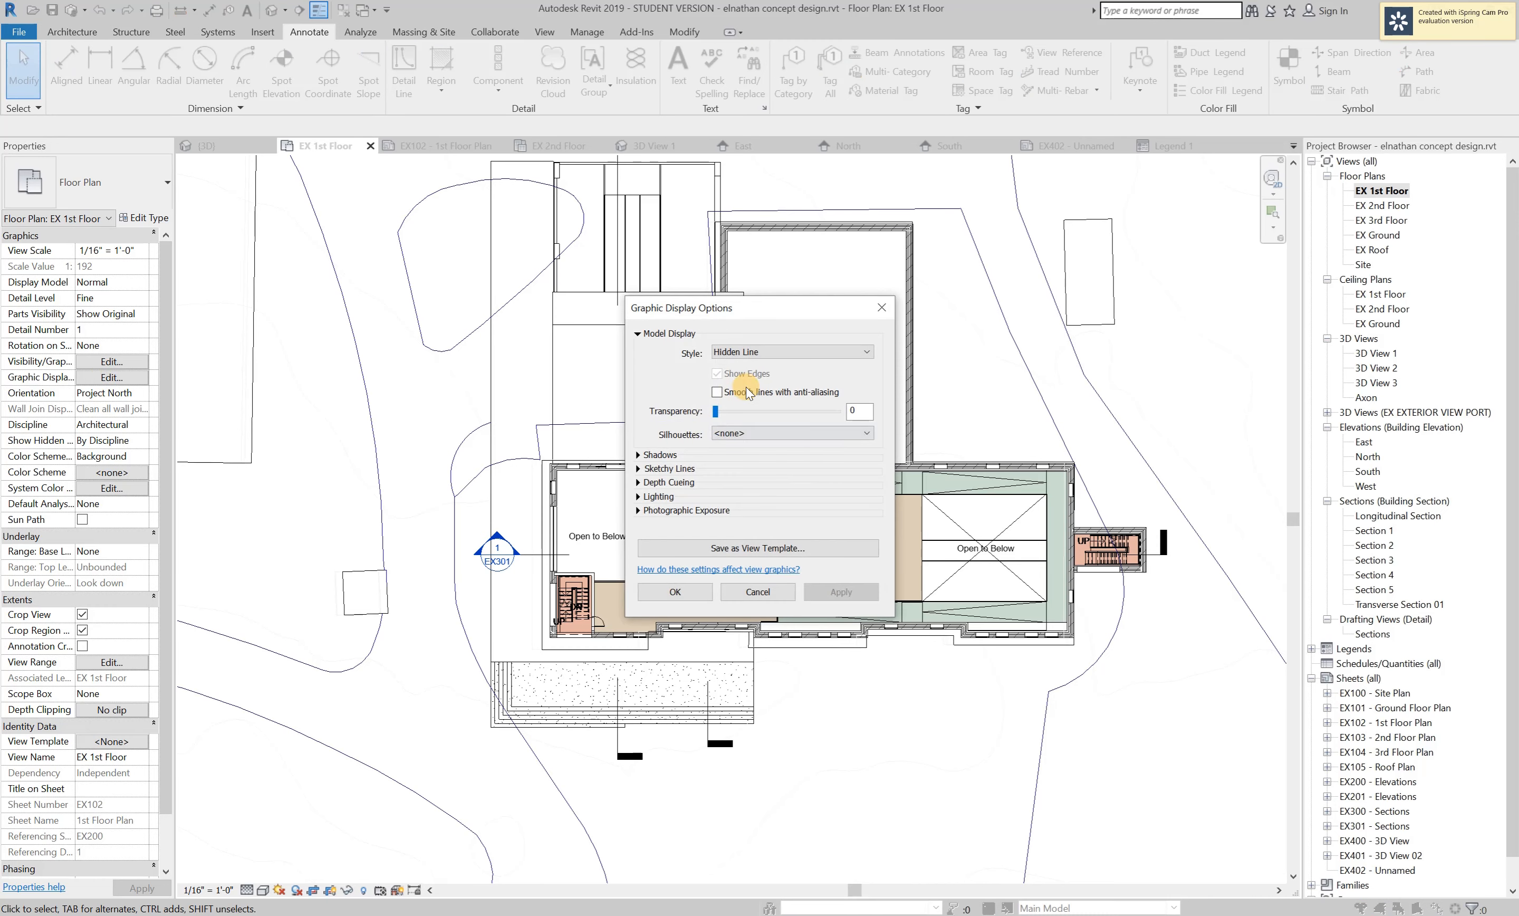
{"action": "left_click", "coordinate": [740, 351]}
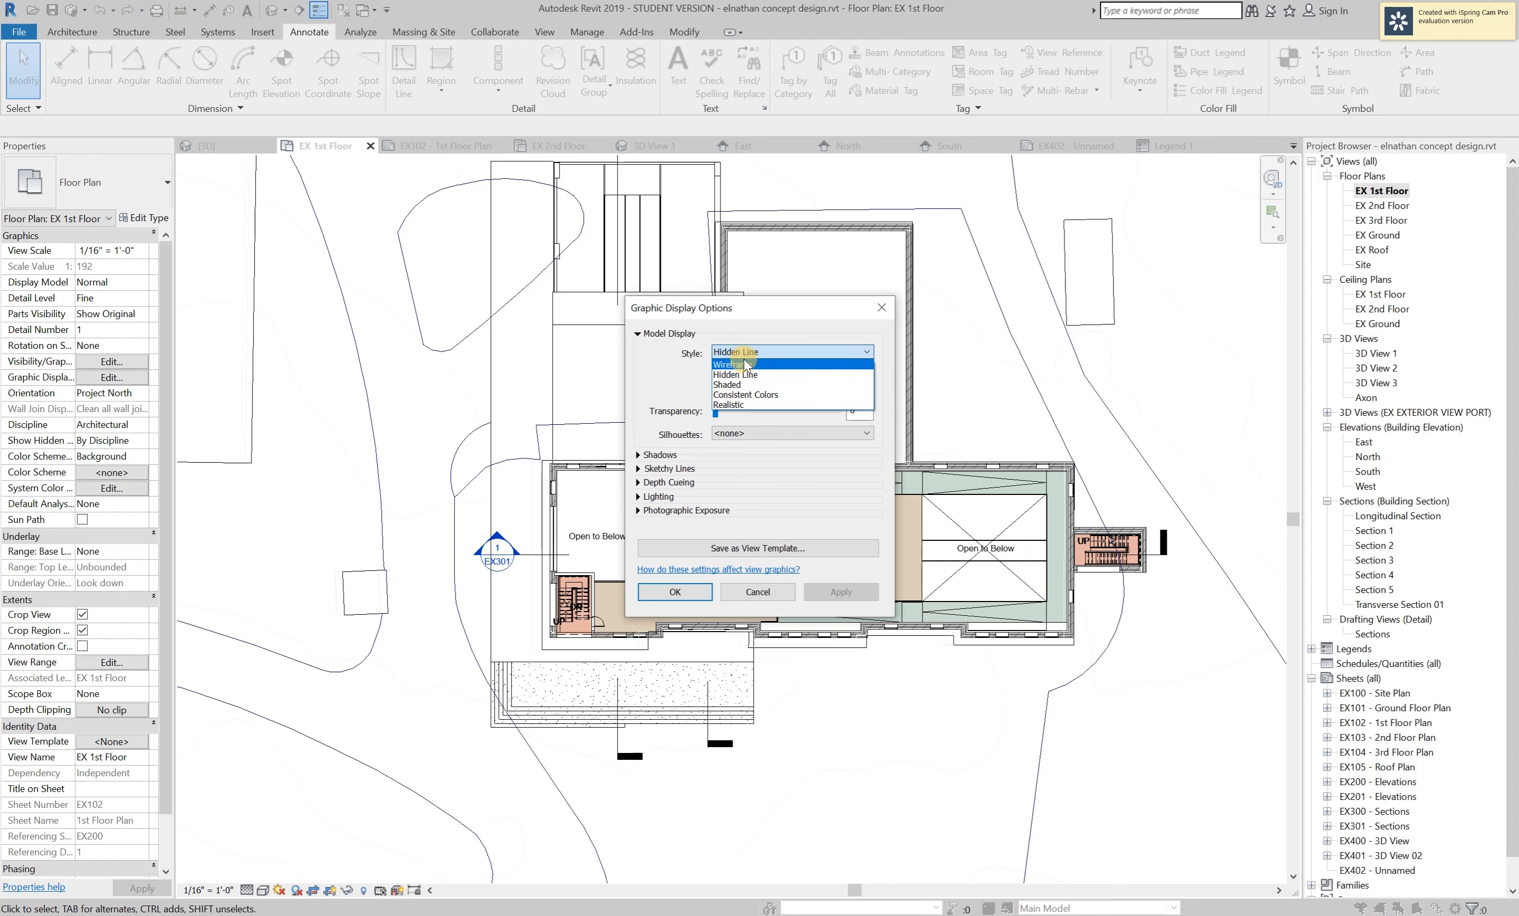
{"action": "left_click", "coordinate": [735, 384]}
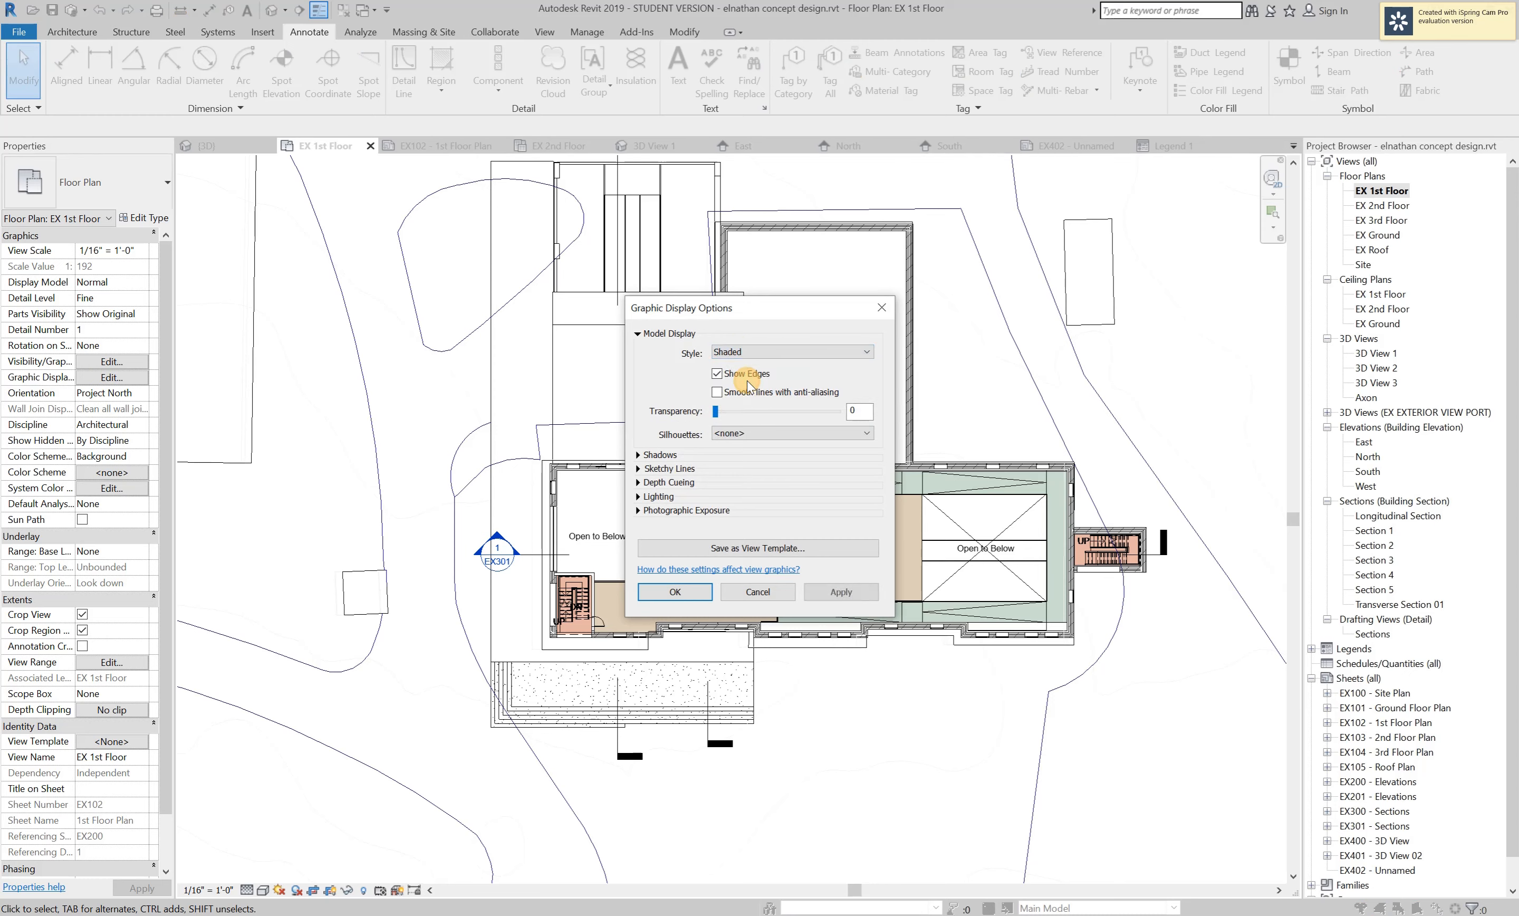
{"action": "left_click_drag", "start_coordinate": [720, 412], "coordinate": [764, 412]}
{"action": "left_click_drag", "start_coordinate": [764, 414], "coordinate": [703, 415]}
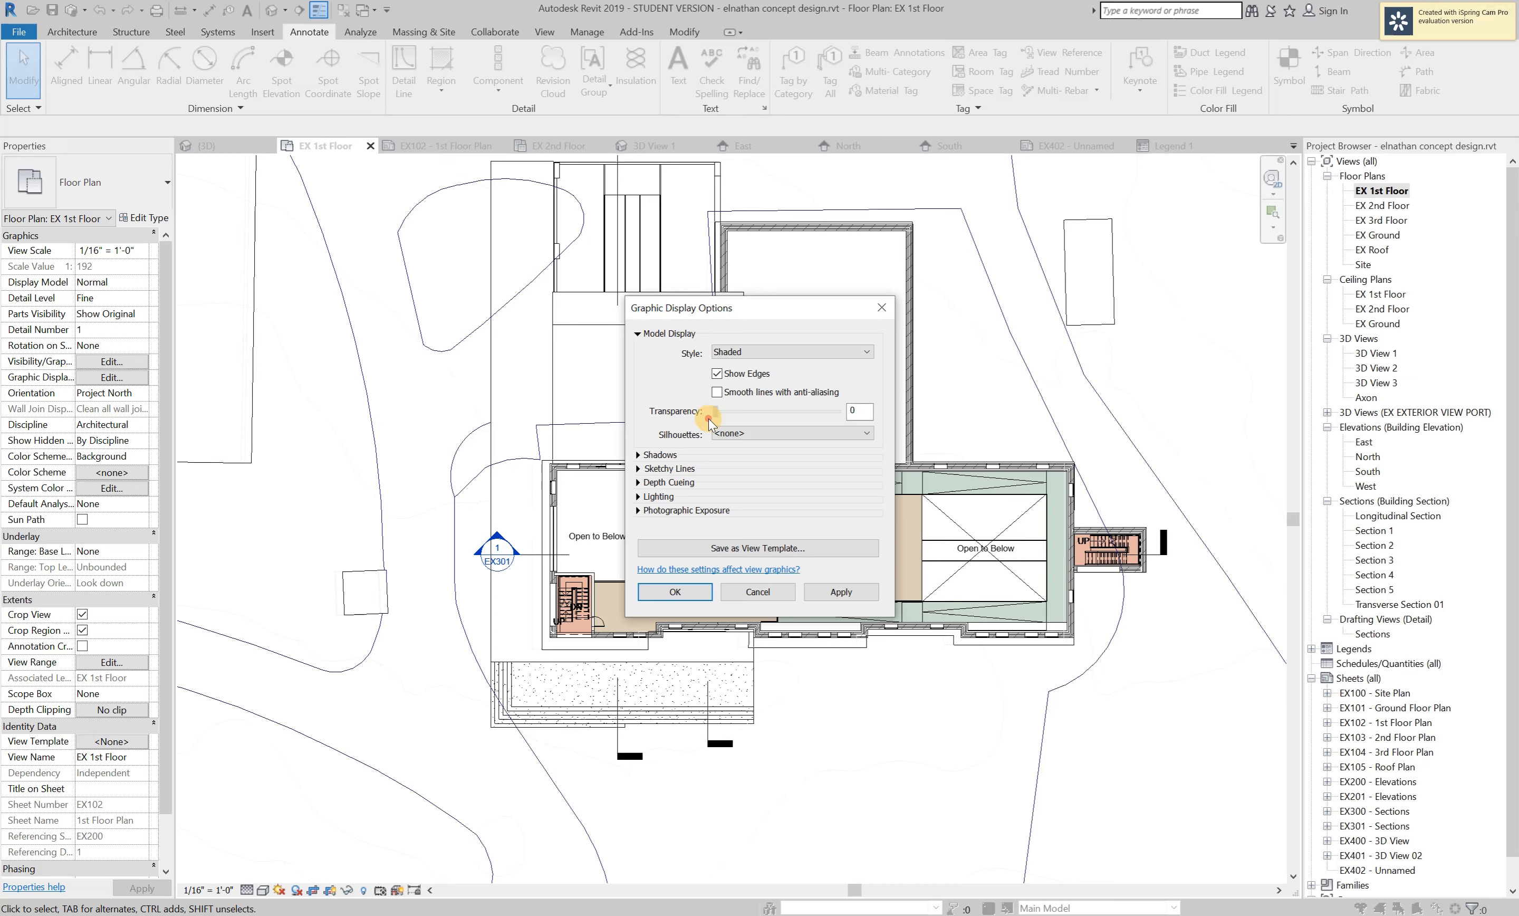
Turn on Cast Shadows in the first floor plan's graphic display options, apply the display changes and inspect the shaded plan.
{"action": "left_click", "coordinate": [655, 455]}
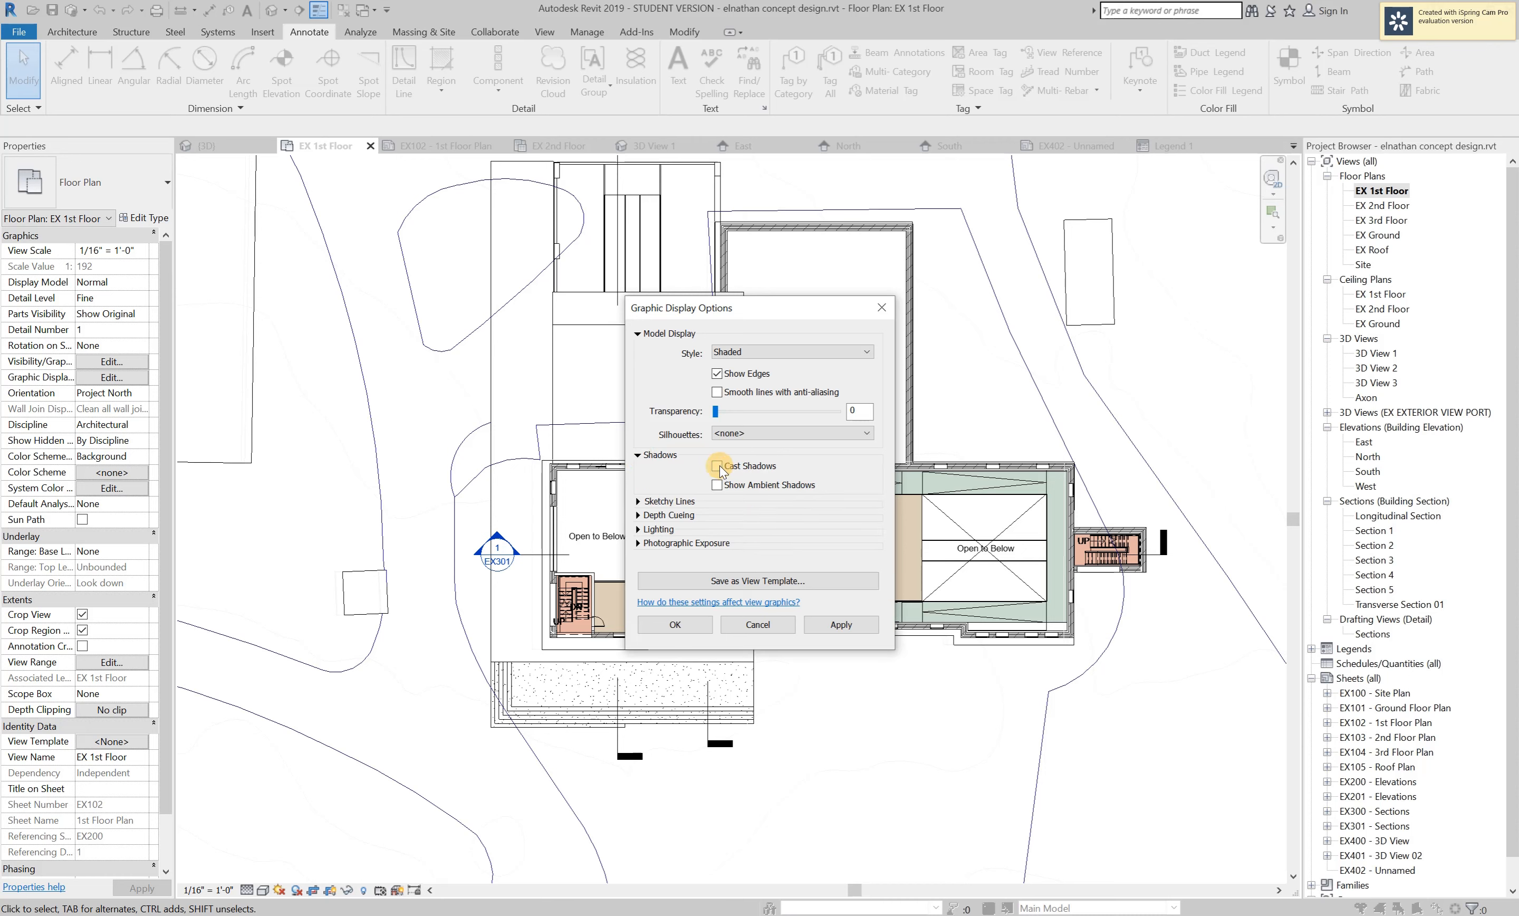
{"action": "left_click", "coordinate": [717, 466]}
{"action": "left_click", "coordinate": [842, 624]}
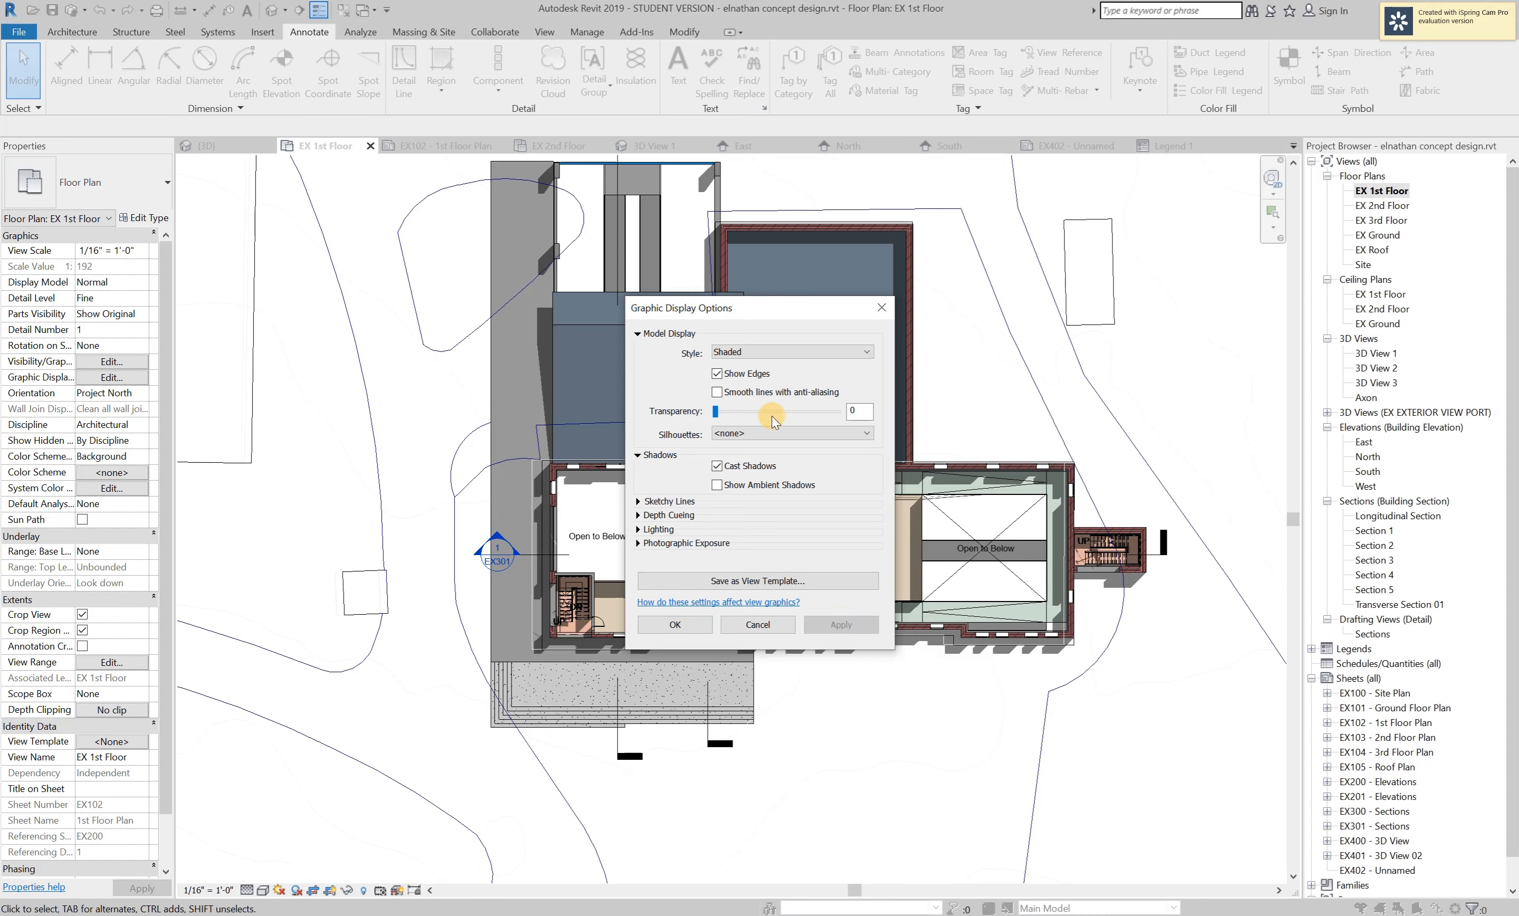
{"action": "left_click_drag", "start_coordinate": [755, 313], "coordinate": [1037, 497]}
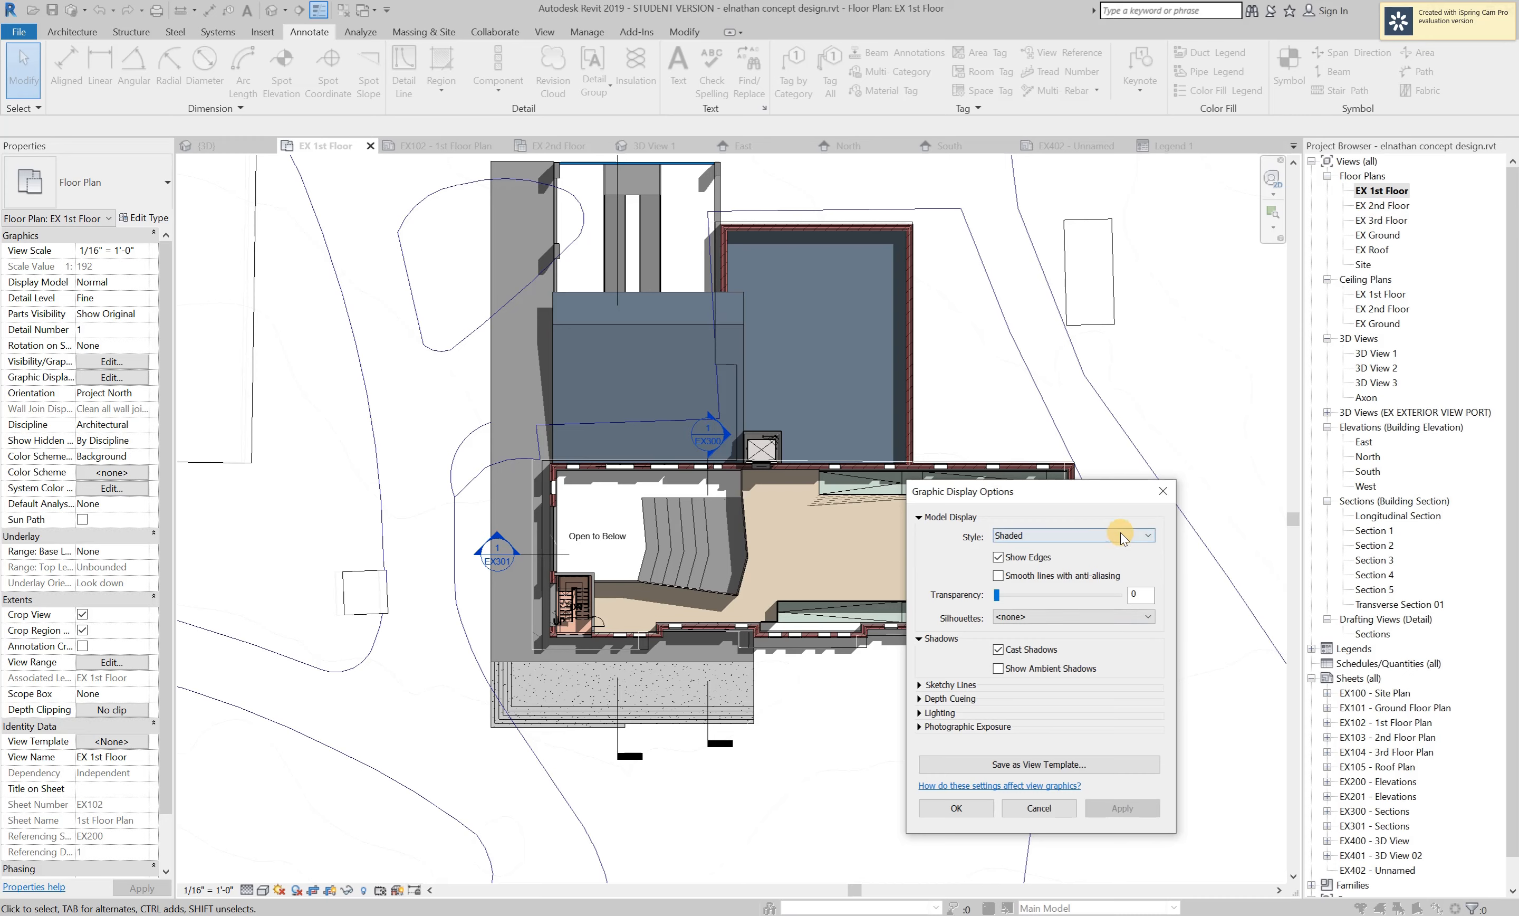
{"action": "left_click", "coordinate": [1039, 808]}
{"action": "scroll", "coordinate": [1047, 400], "scroll_direction": "down", "scroll_amount": 3}
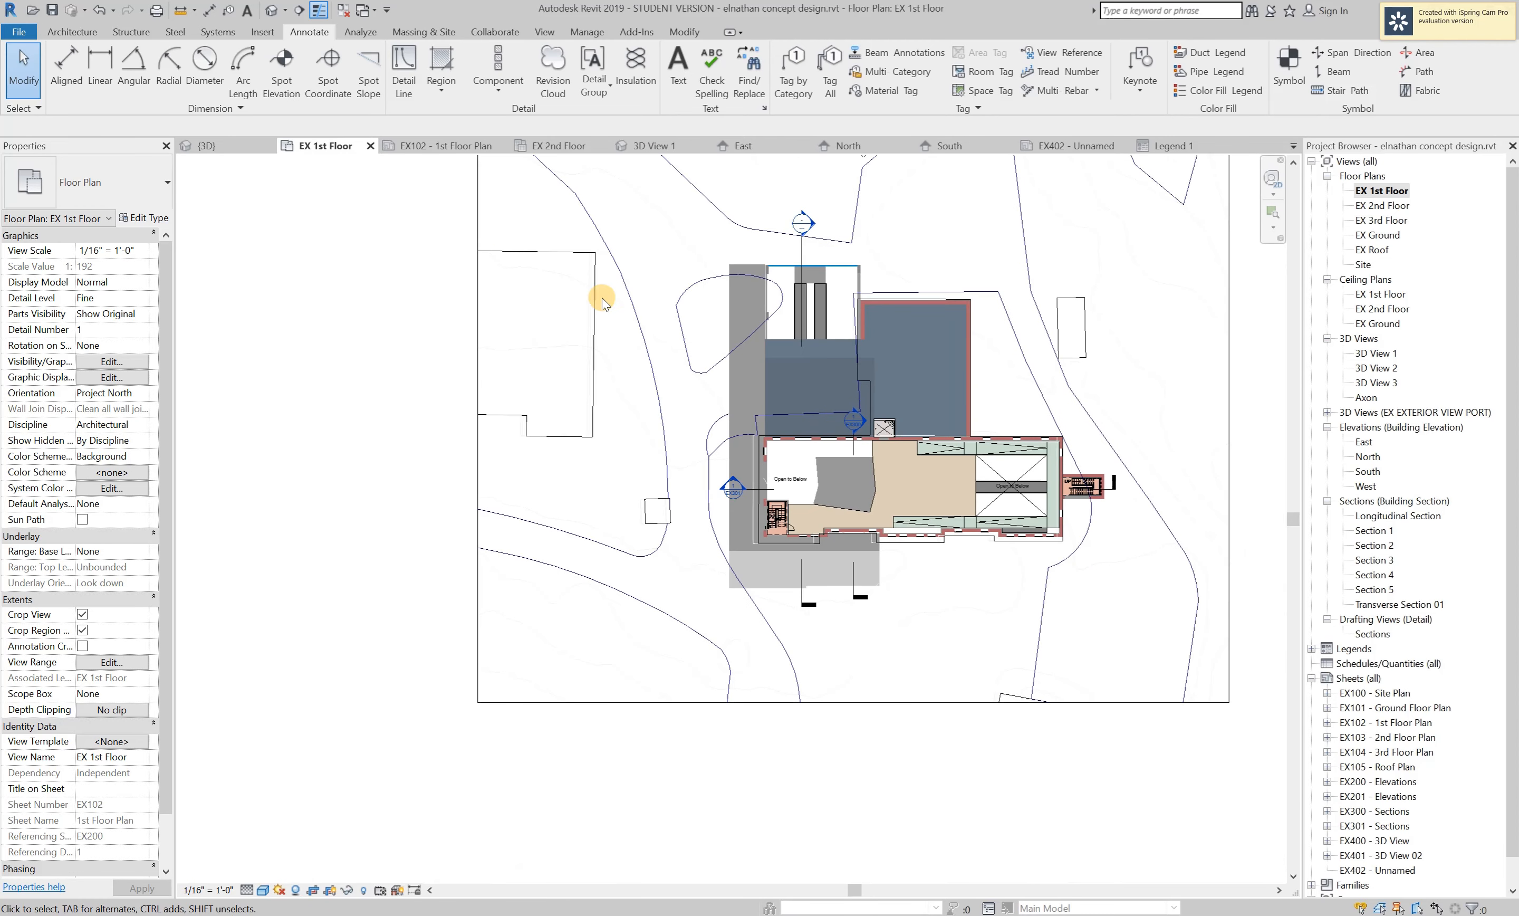
{"action": "scroll", "coordinate": [1013, 349], "scroll_direction": "up", "scroll_amount": 4}
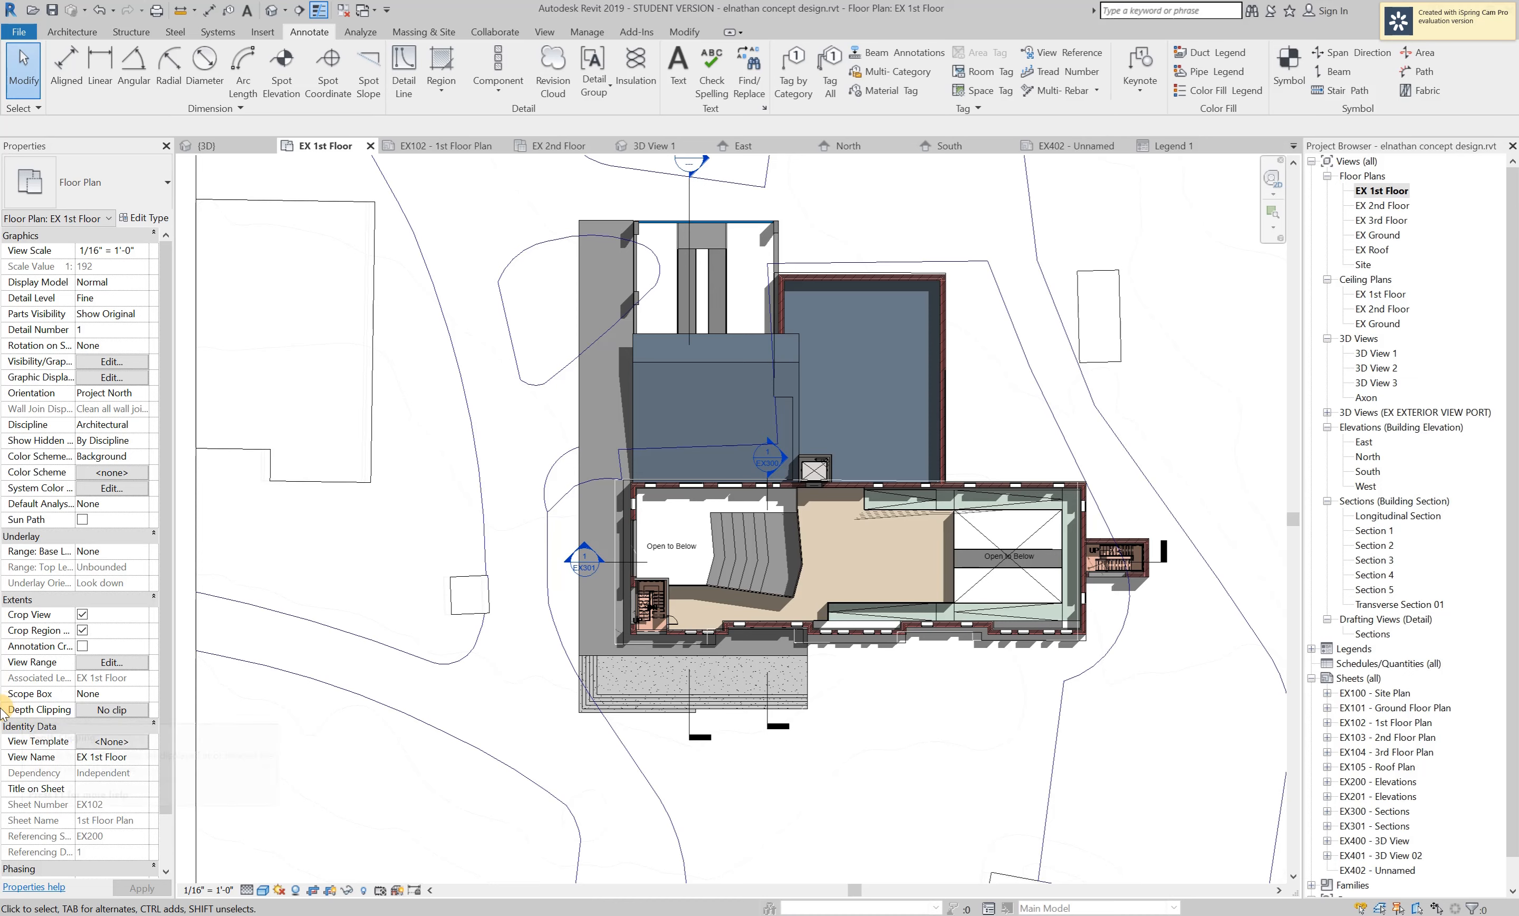
Duplicate the Structural Framing Plan view template under the name PRESENTATION 2.
{"action": "left_click", "coordinate": [103, 741]}
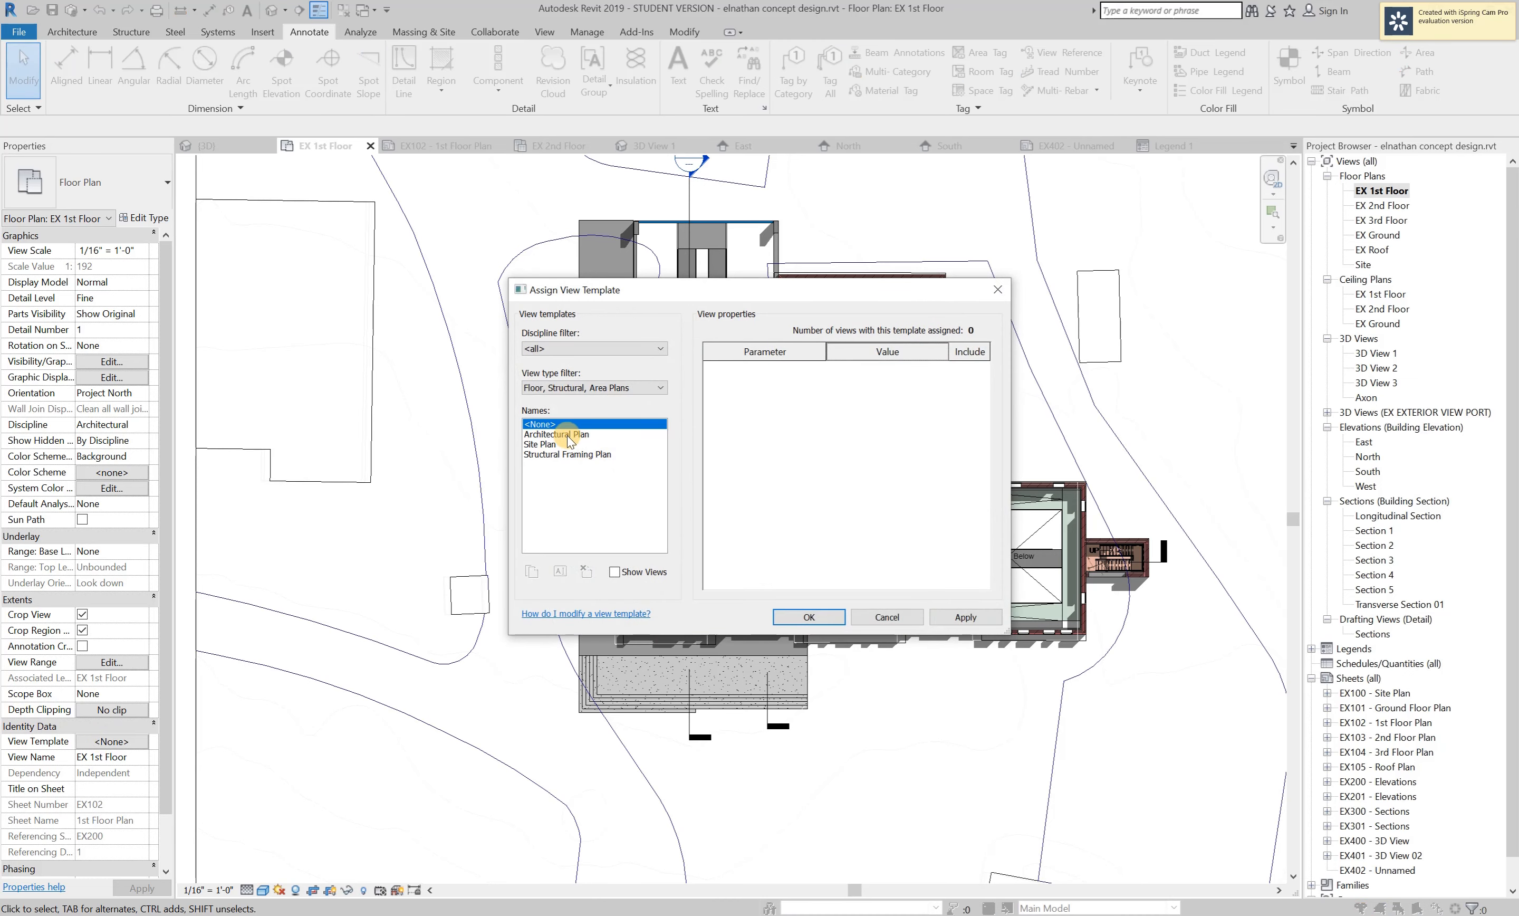
{"action": "left_click", "coordinate": [567, 436]}
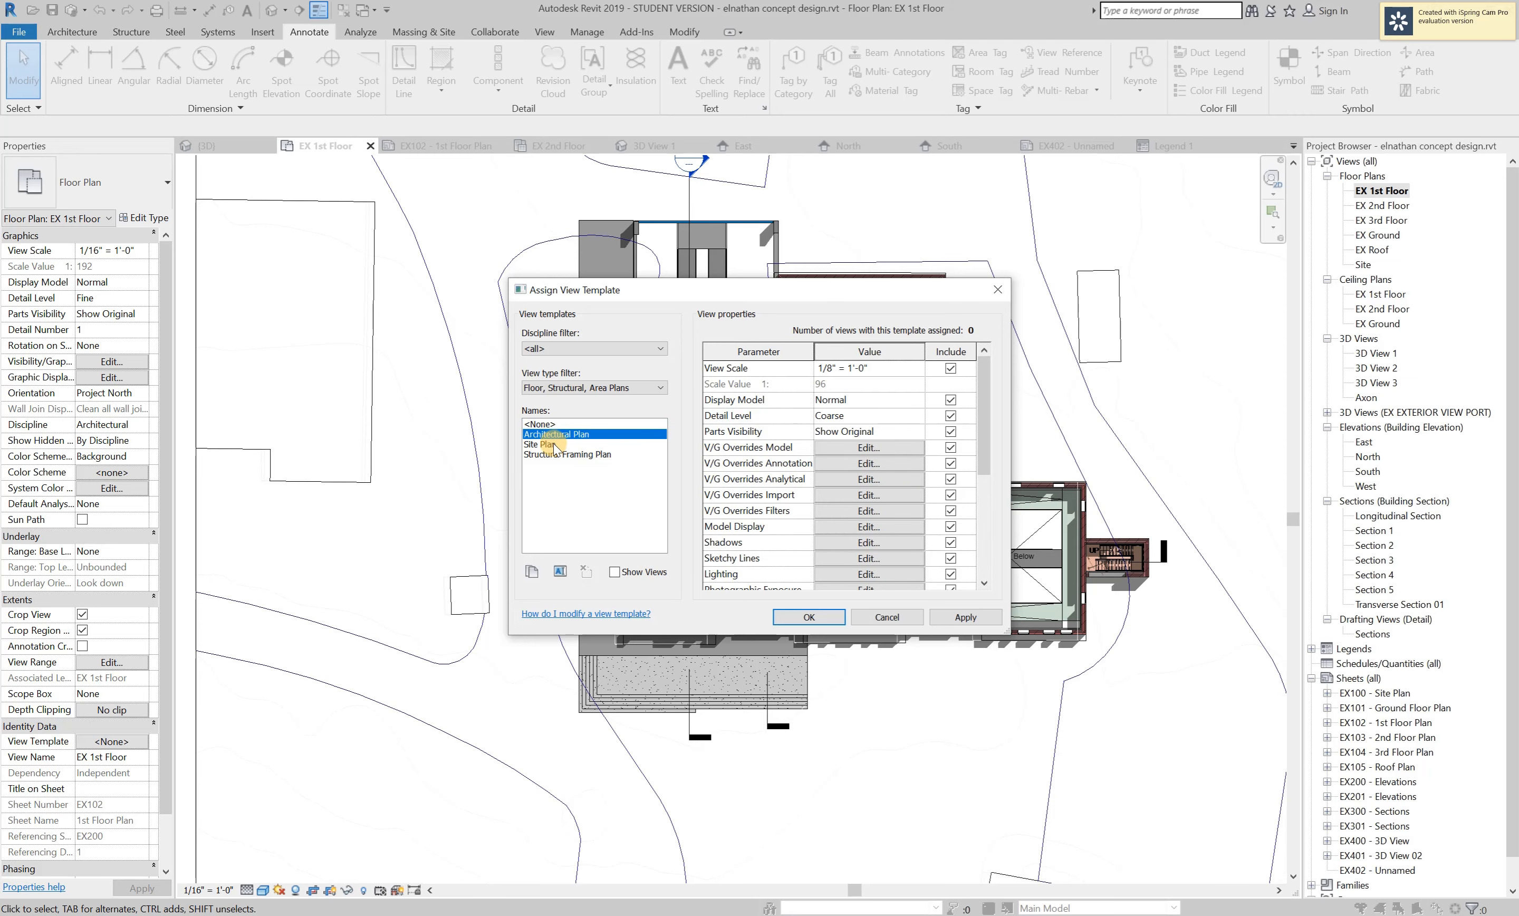
{"action": "left_click", "coordinate": [552, 444]}
{"action": "left_click", "coordinate": [552, 455]}
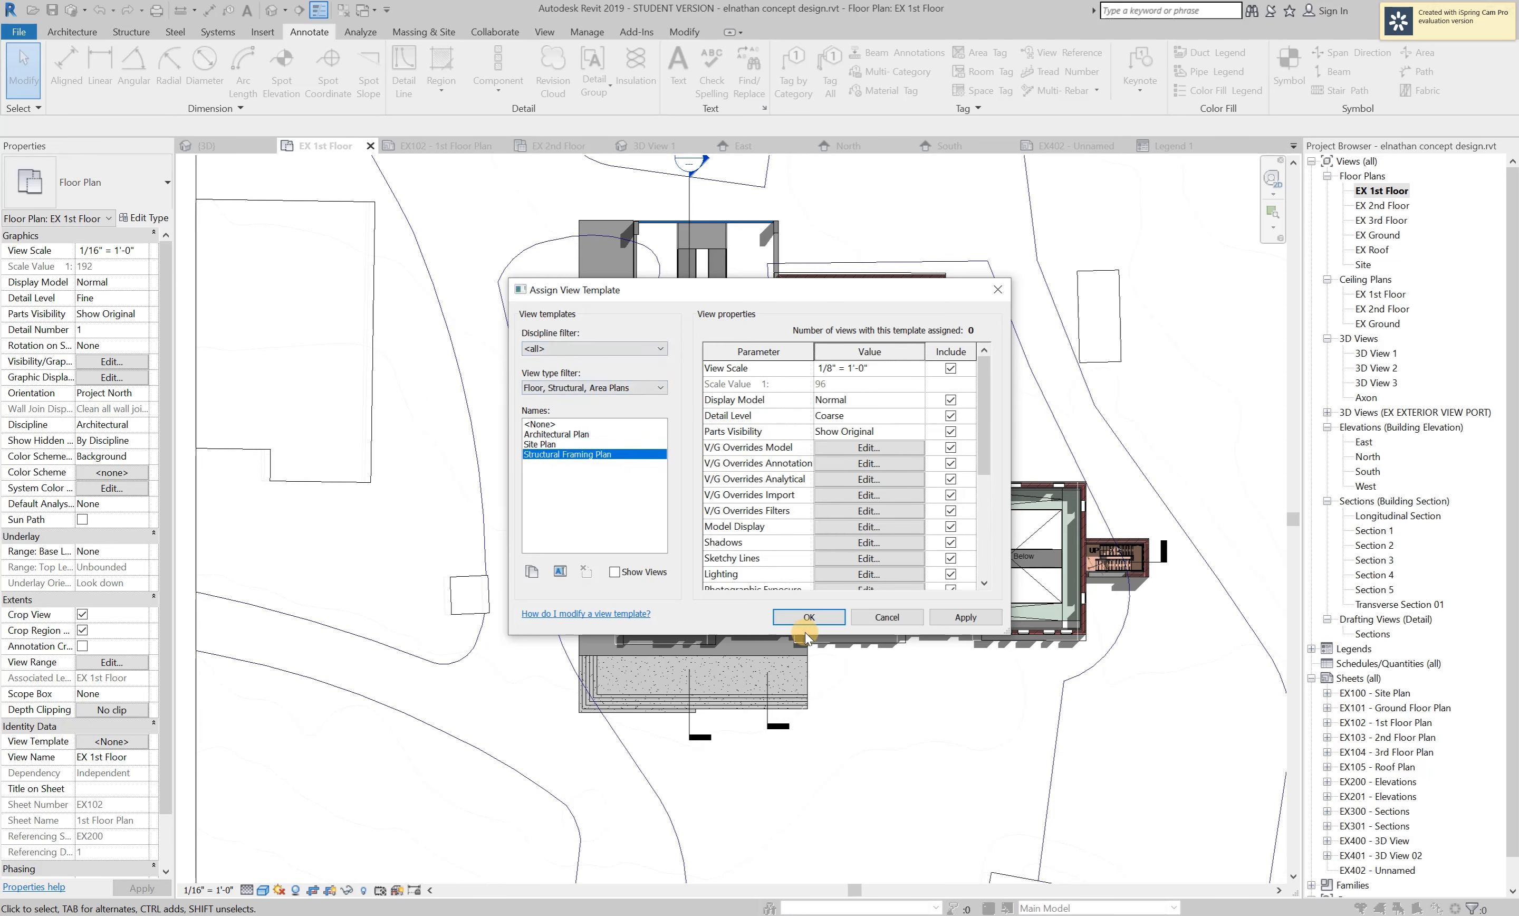
{"action": "left_click", "coordinate": [529, 571]}
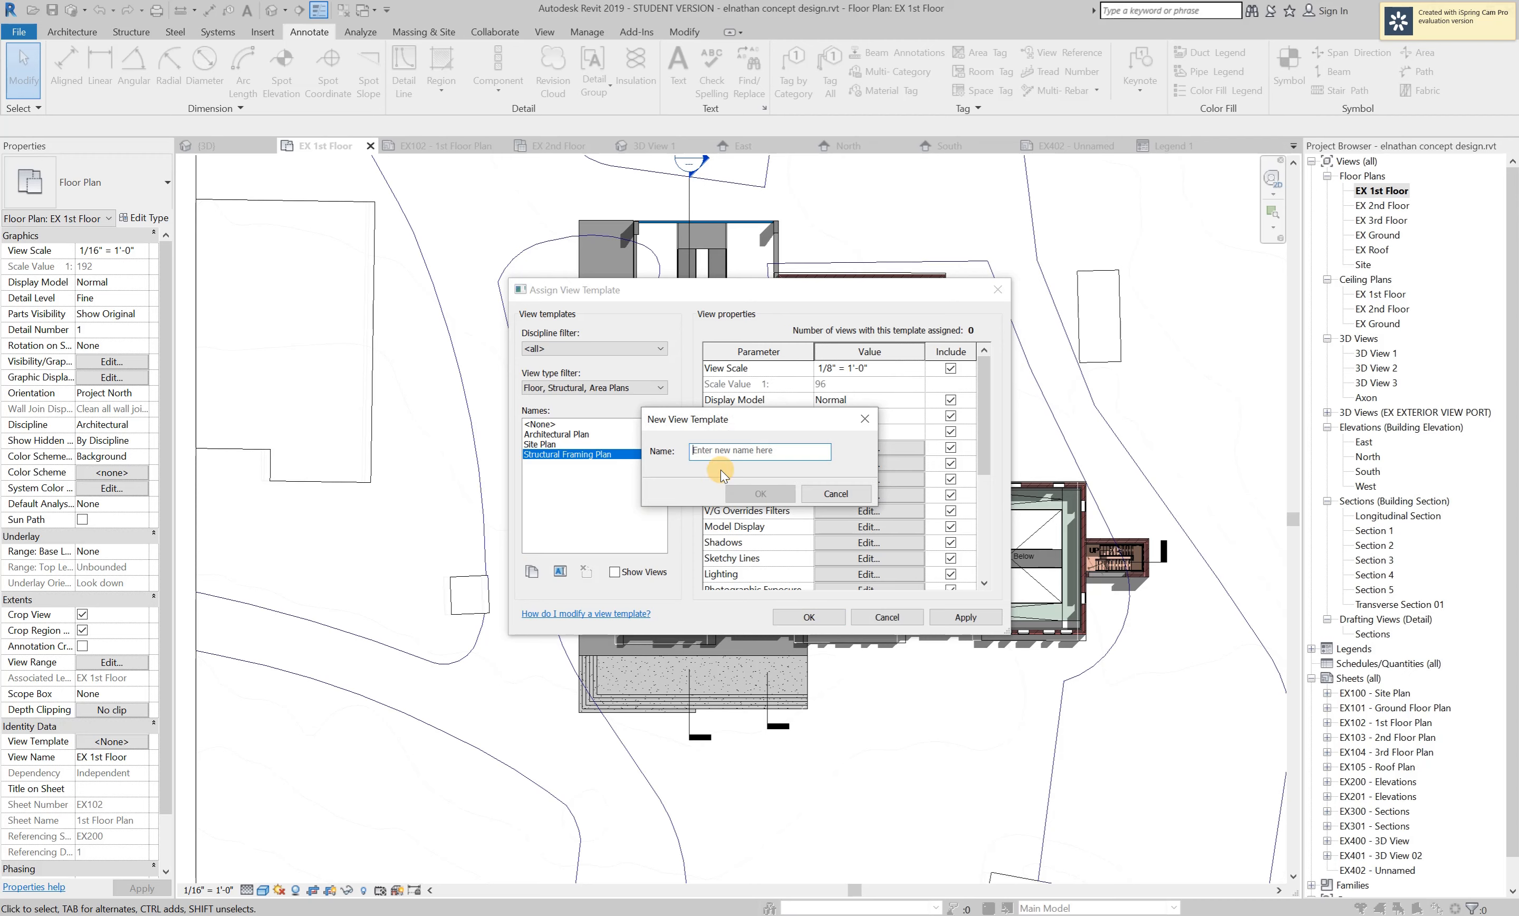
{"action": "type", "text": "PRESENTATION 2"}
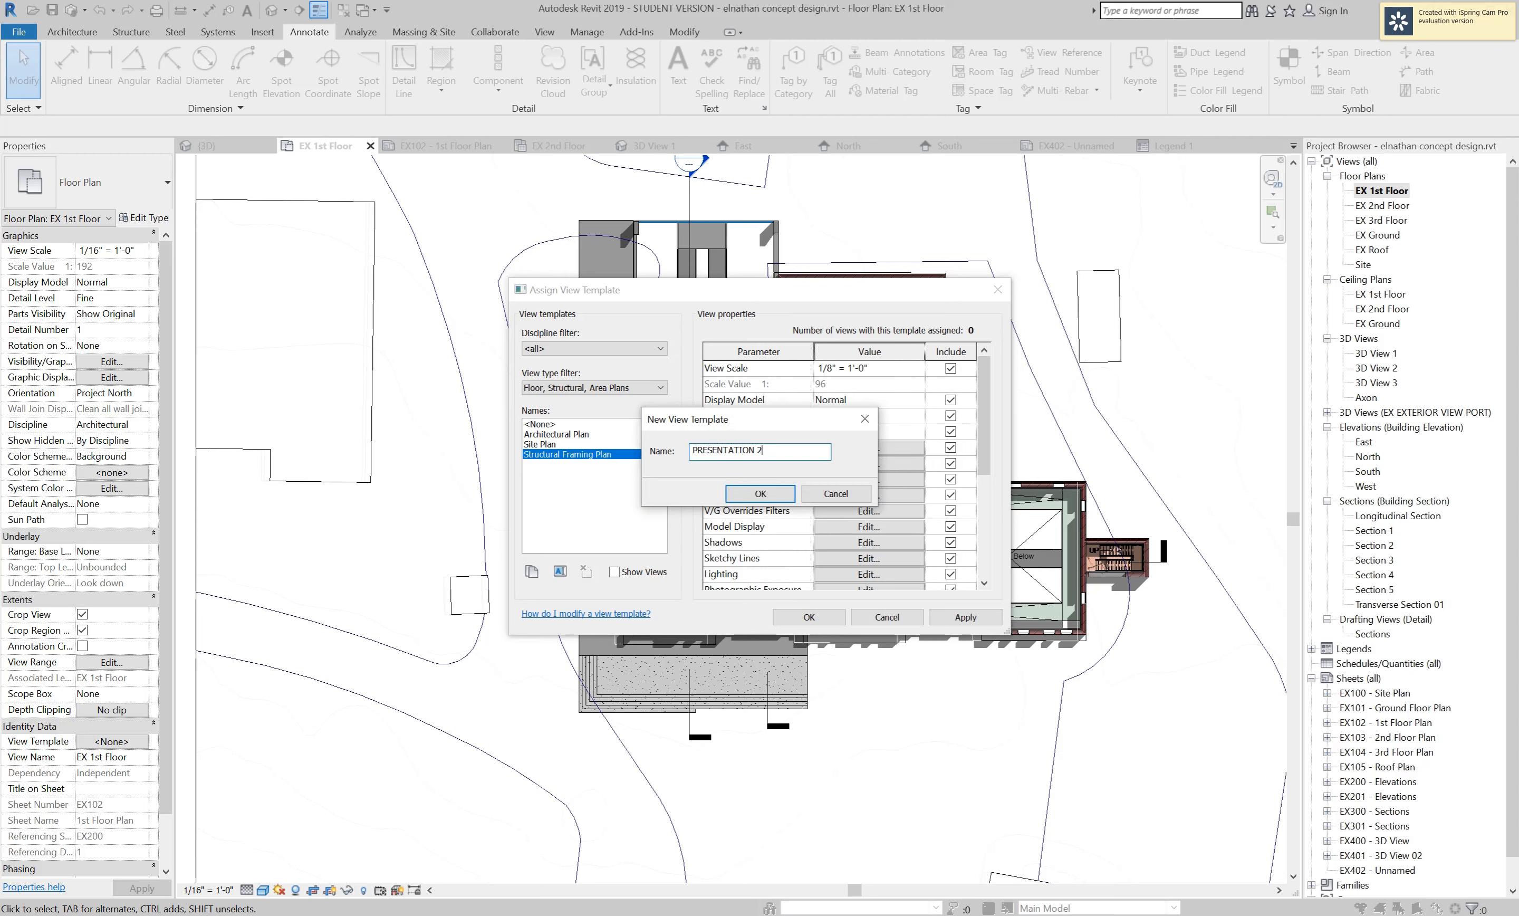
{"action": "left_click", "coordinate": [750, 495]}
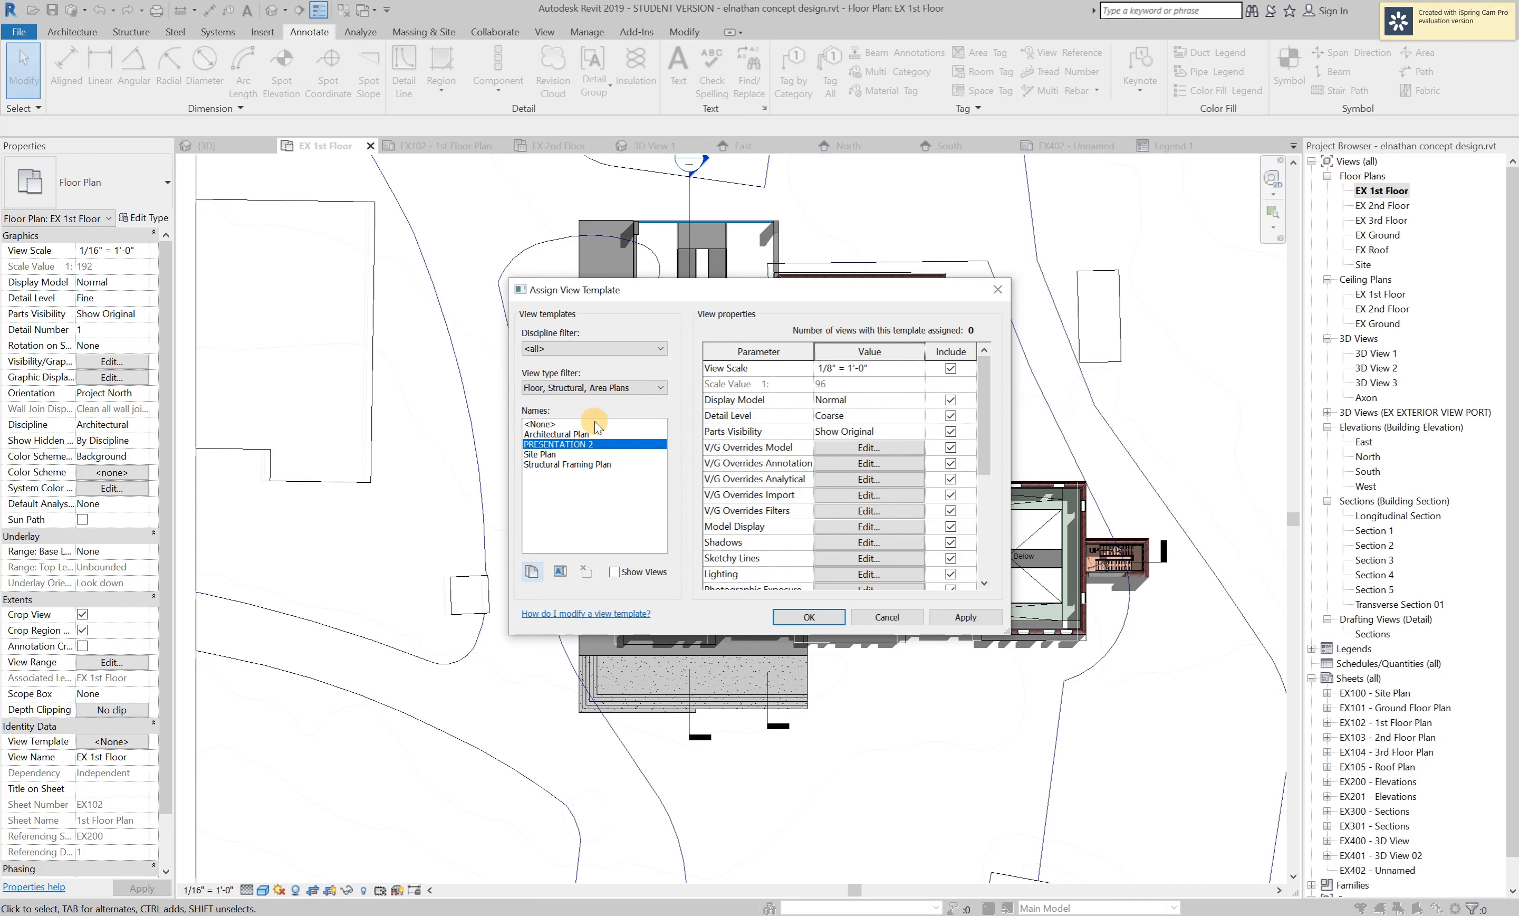
Set the PRESENTATION 2 template's view scale to 3/16" = 1'-0".
{"action": "left_click", "coordinate": [863, 369]}
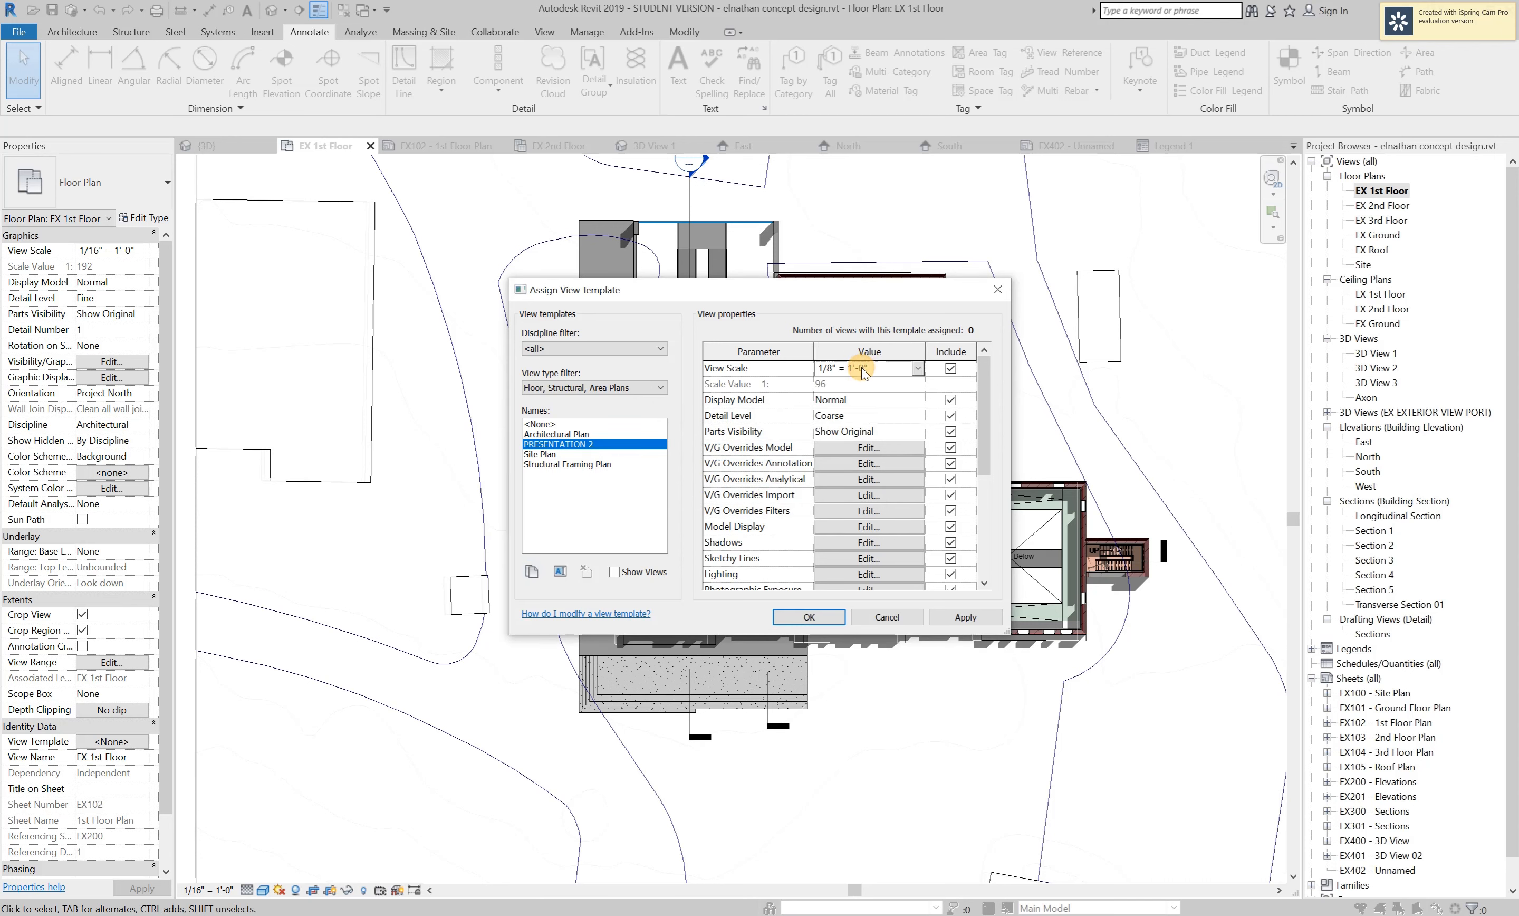
{"action": "left_click", "coordinate": [917, 368]}
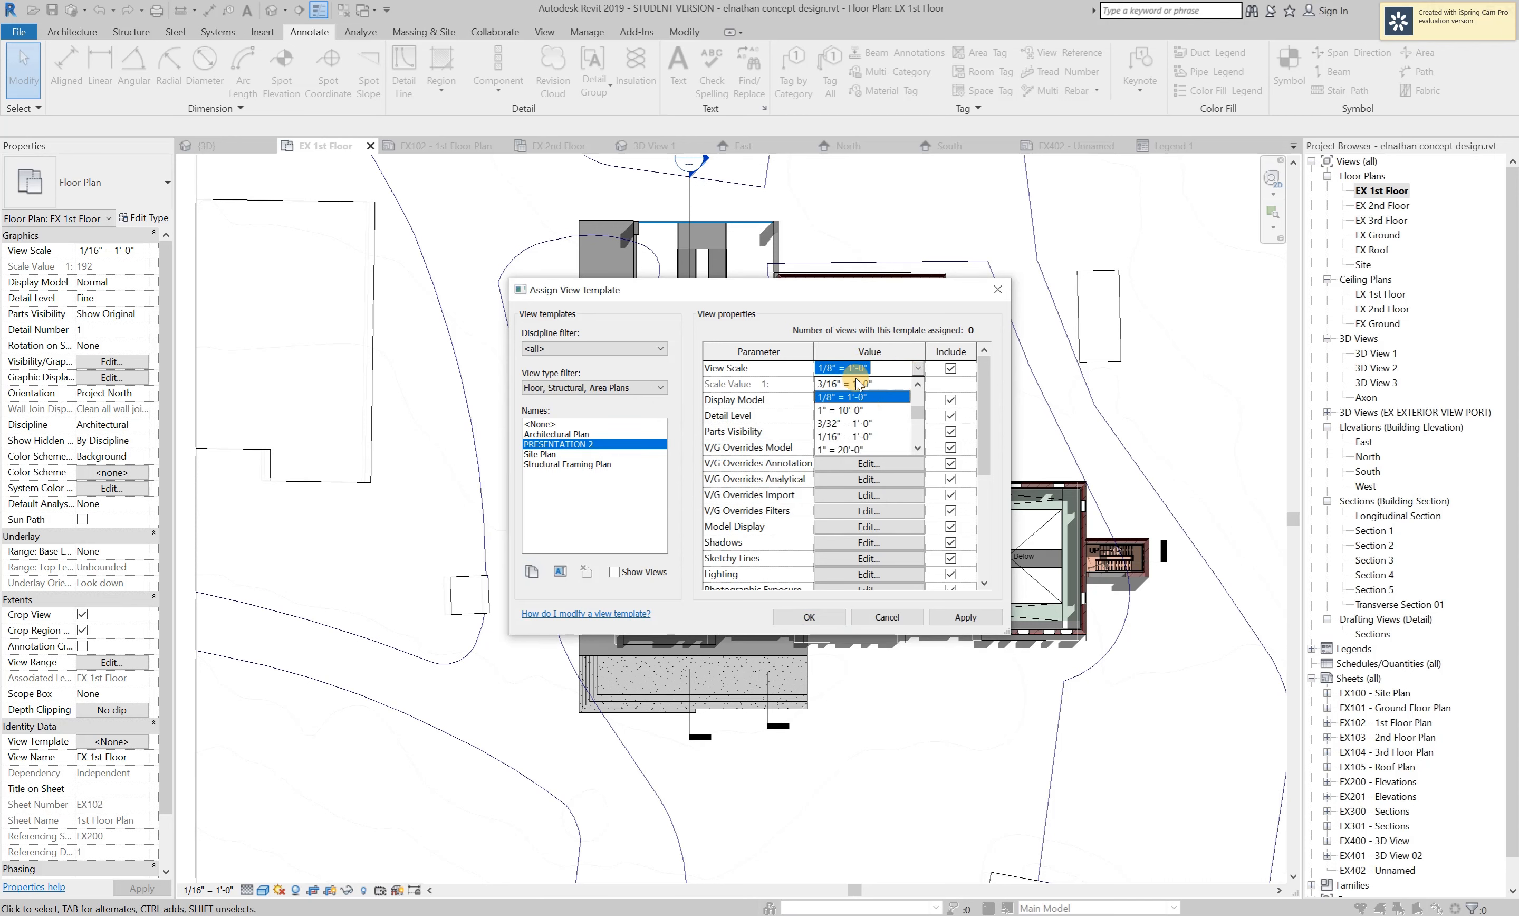
{"action": "scroll", "coordinate": [840, 424], "scroll_direction": "up", "scroll_amount": 2}
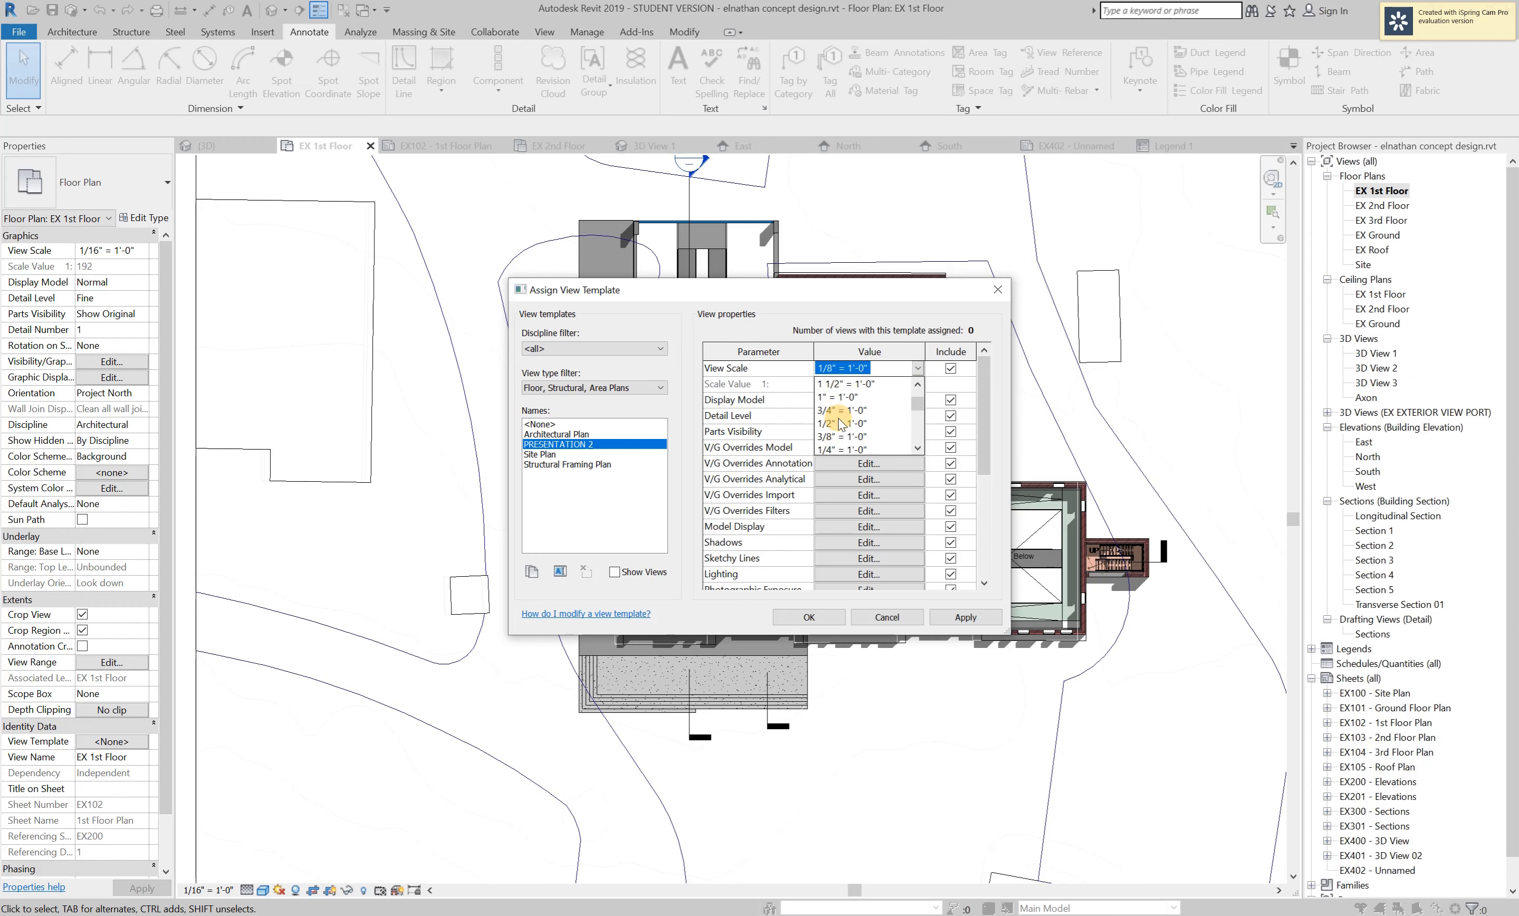
{"action": "scroll", "coordinate": [840, 422], "scroll_direction": "up", "scroll_amount": 1}
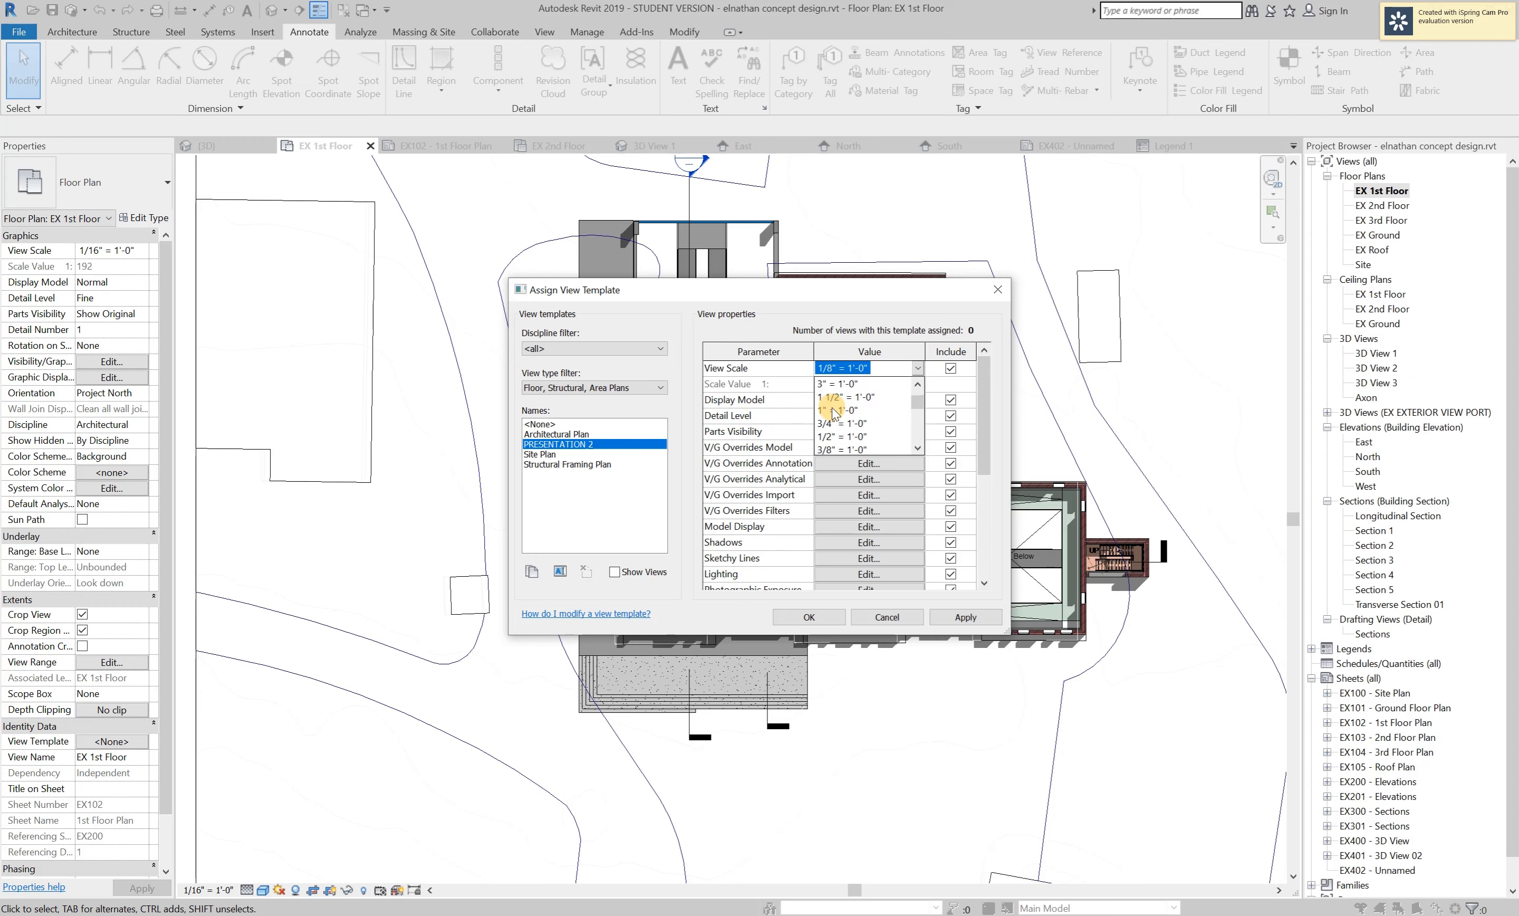
{"action": "scroll", "coordinate": [835, 412], "scroll_direction": "down", "scroll_amount": 2}
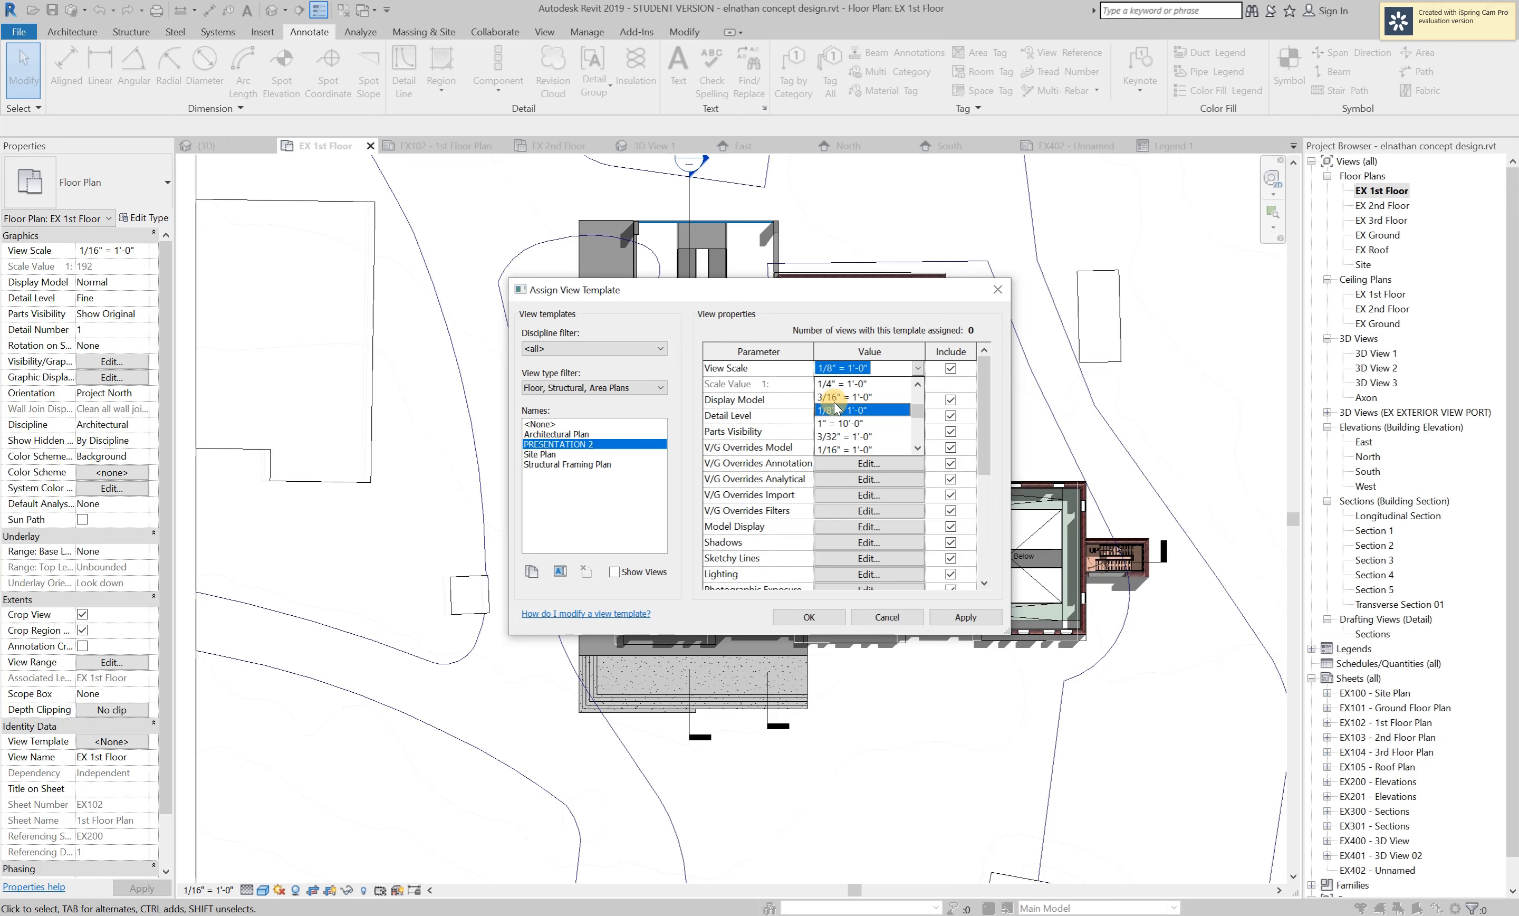
{"action": "left_click", "coordinate": [835, 397]}
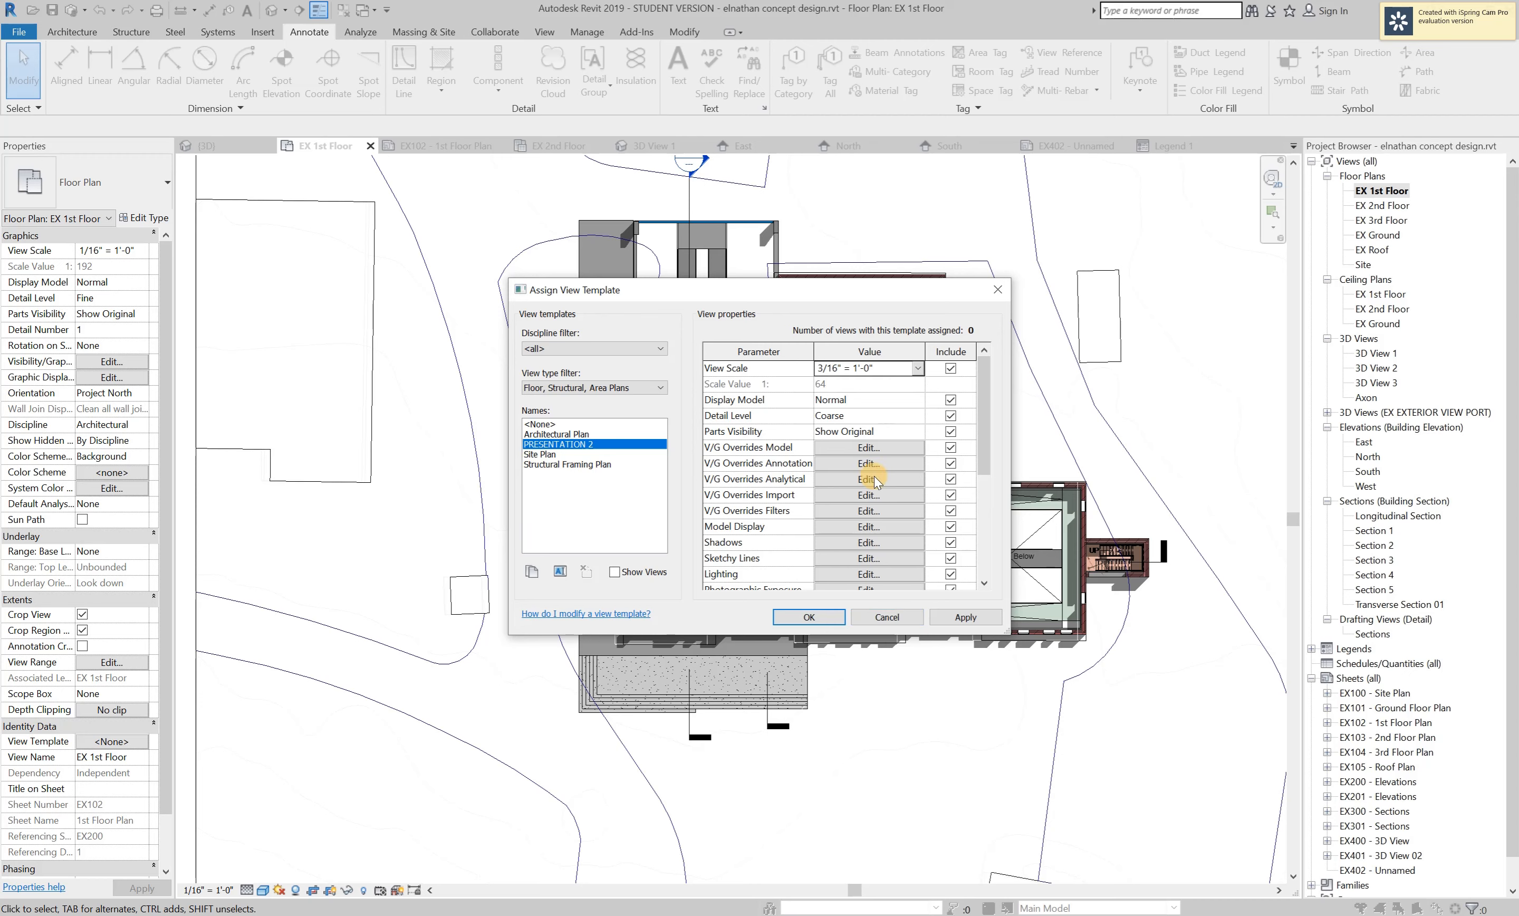
Try the Medium detail level in the PRESENTATION 2 template and return it to Coarse.
{"action": "left_click", "coordinate": [895, 418]}
{"action": "left_click", "coordinate": [916, 422]}
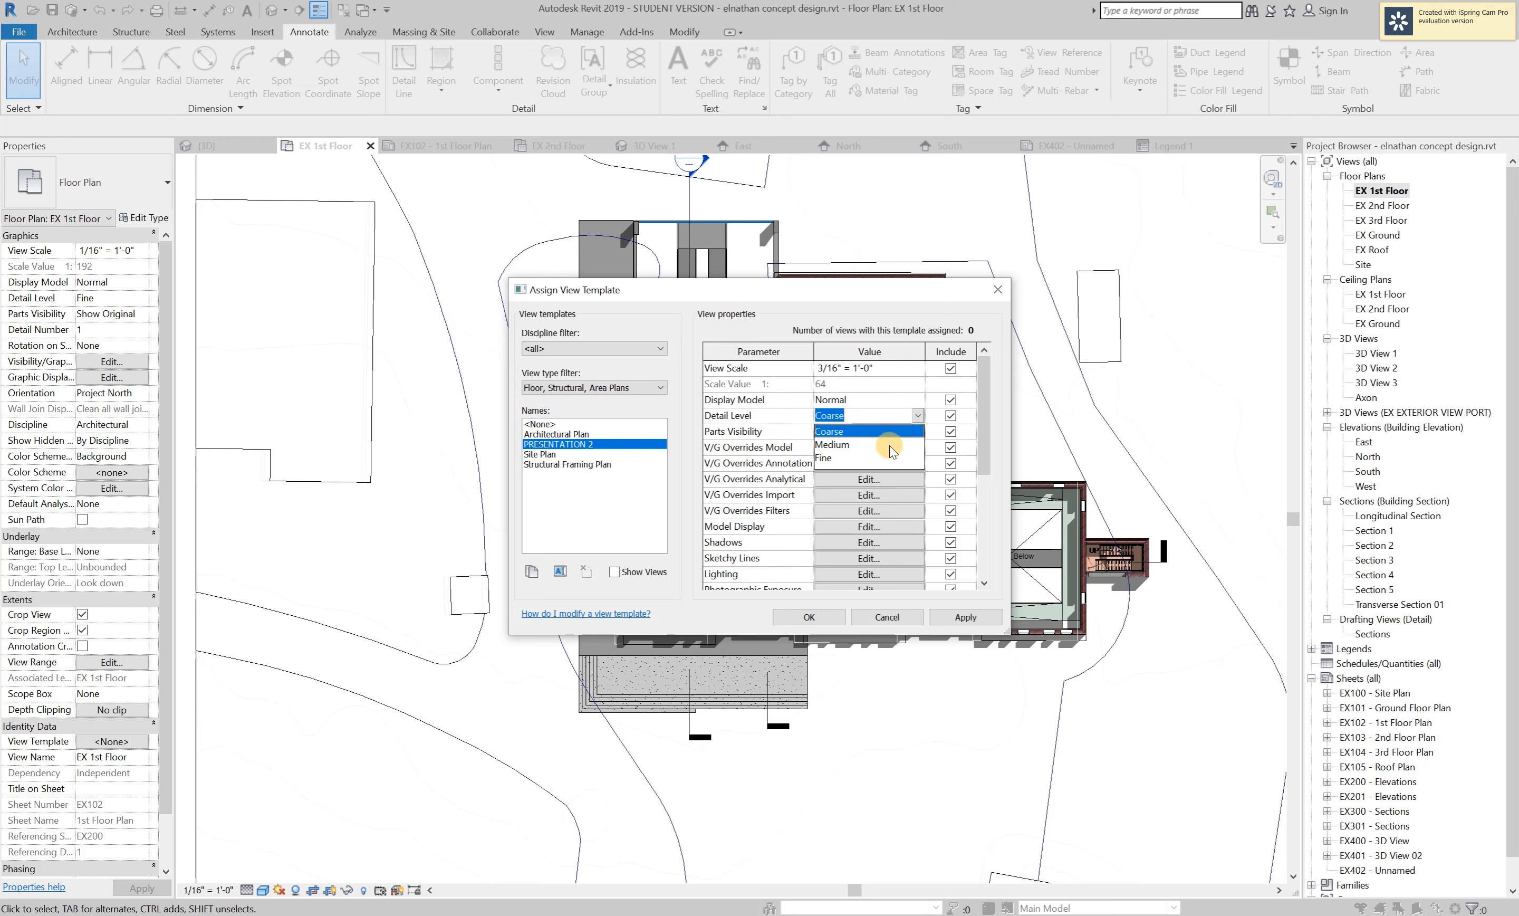
{"action": "left_click", "coordinate": [833, 444]}
{"action": "left_click", "coordinate": [915, 415]}
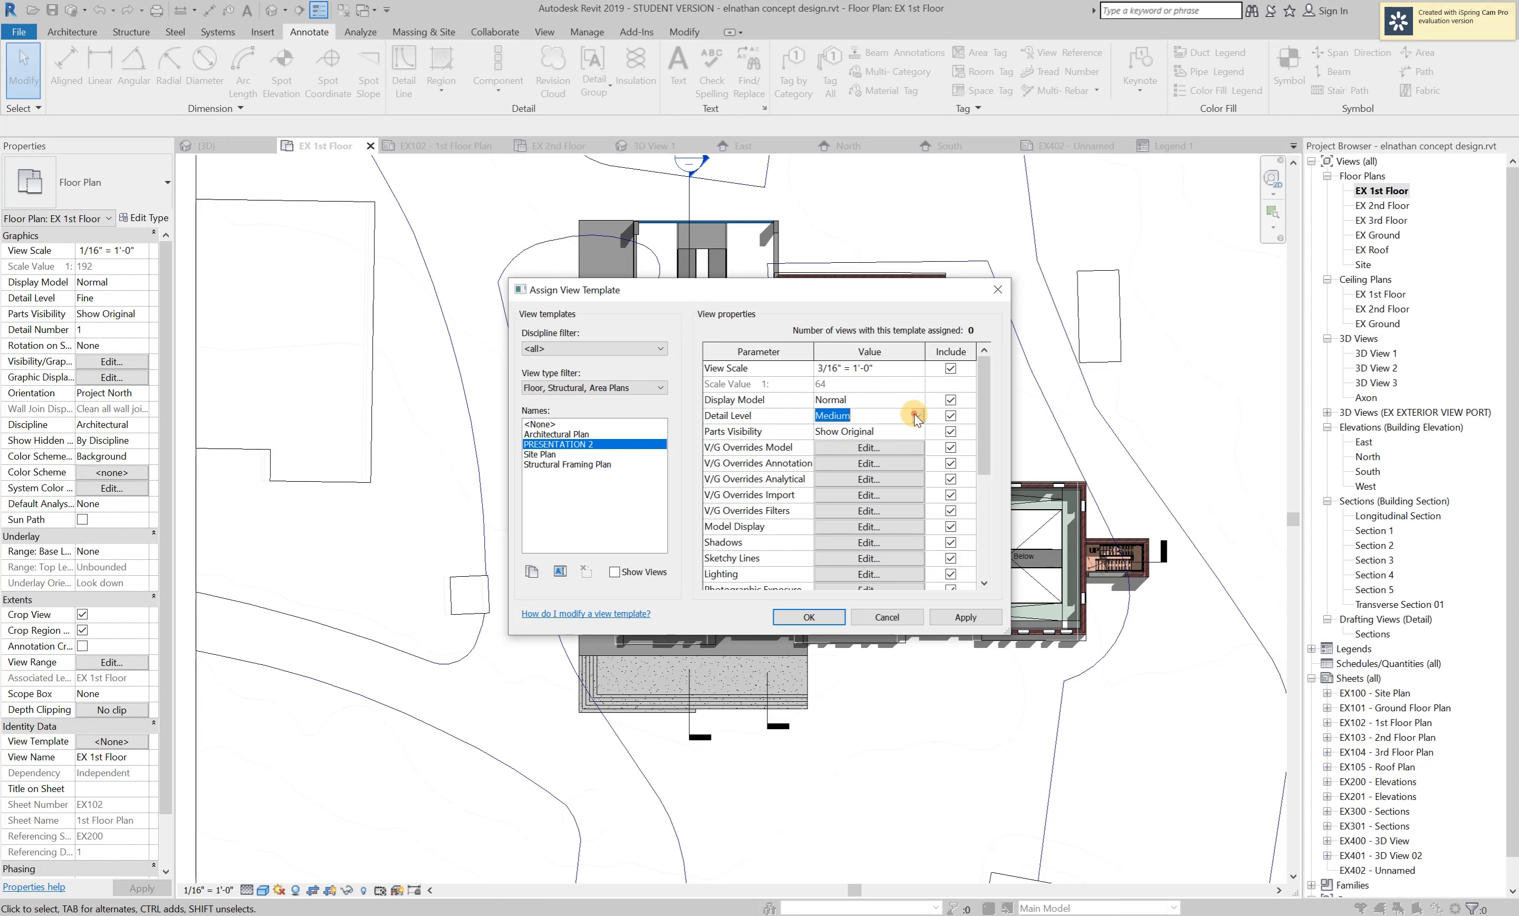
{"action": "left_click", "coordinate": [890, 430]}
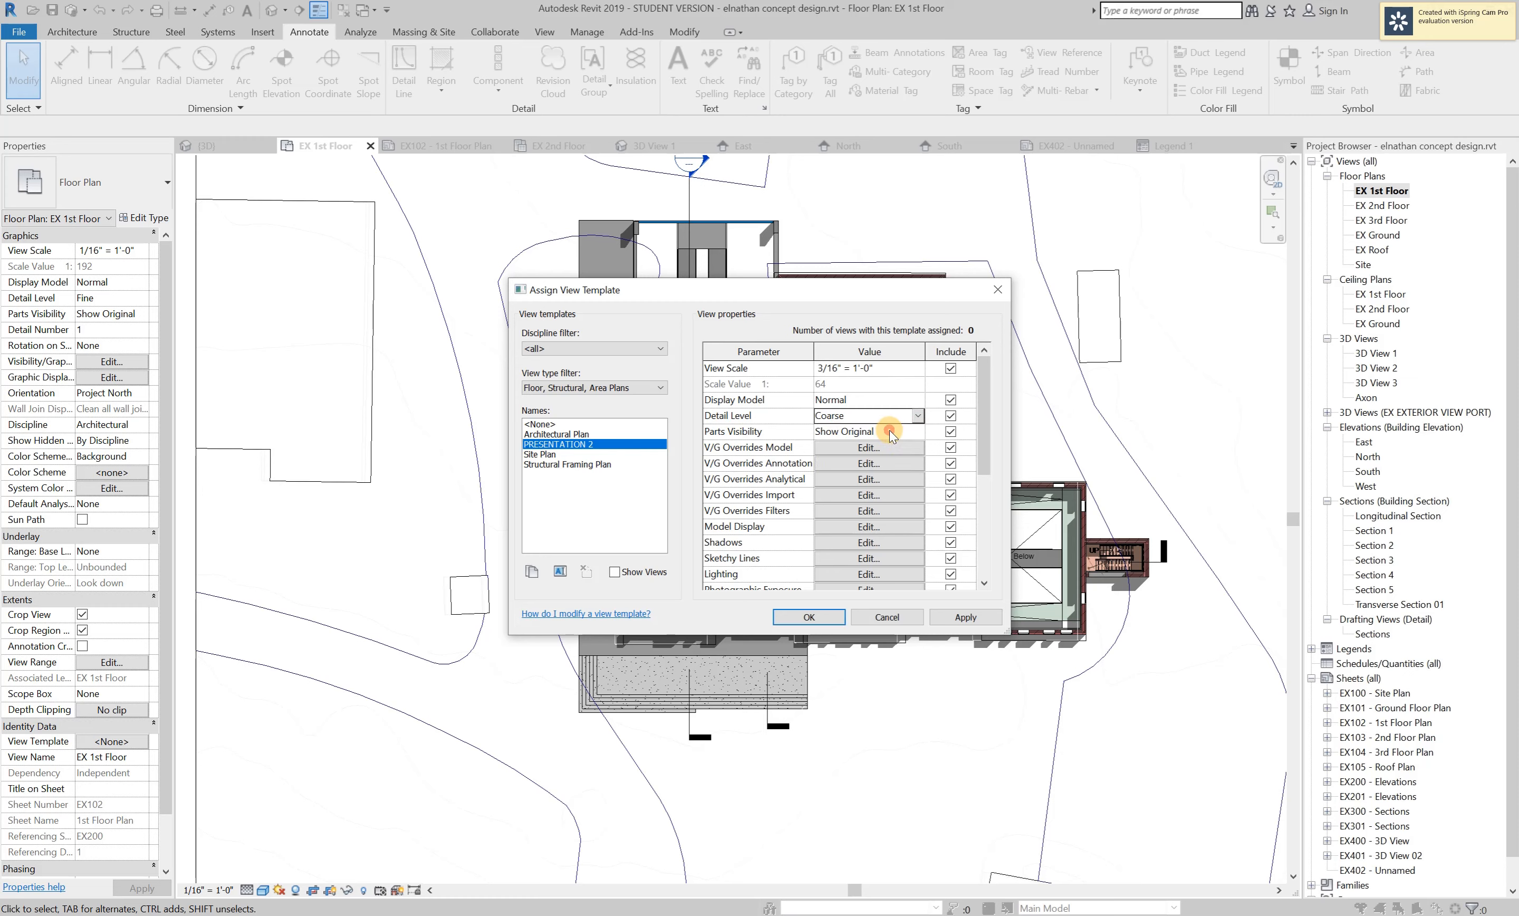
Try the Halftone display model option in the PRESENTATION 2 template and return it to Normal.
{"action": "left_click", "coordinate": [898, 400]}
{"action": "left_click", "coordinate": [918, 400]}
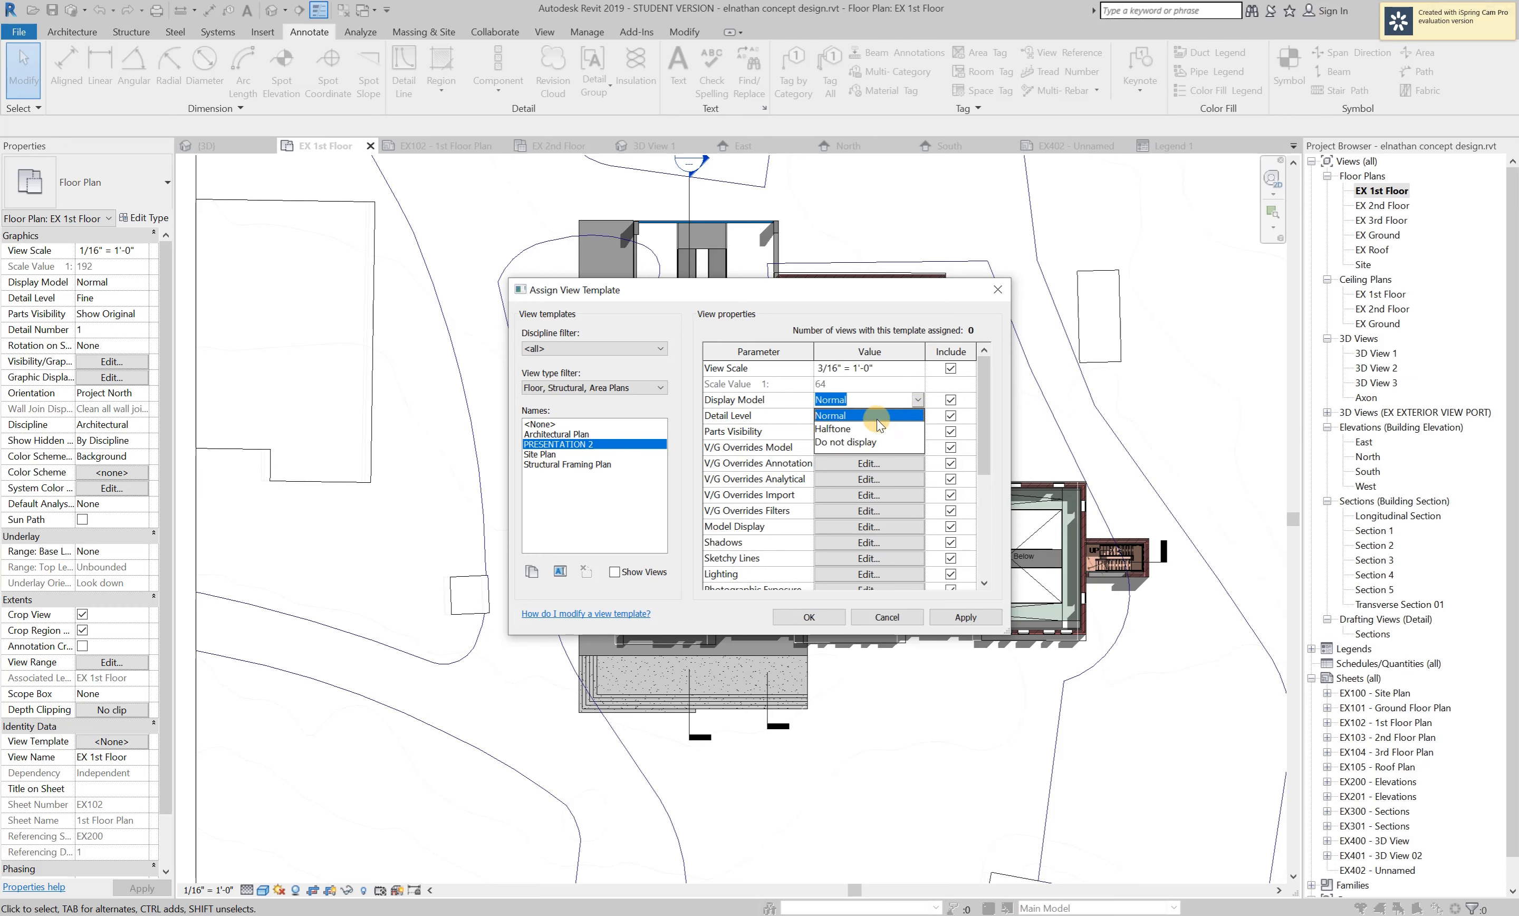
{"action": "left_click", "coordinate": [846, 429]}
{"action": "left_click", "coordinate": [917, 400]}
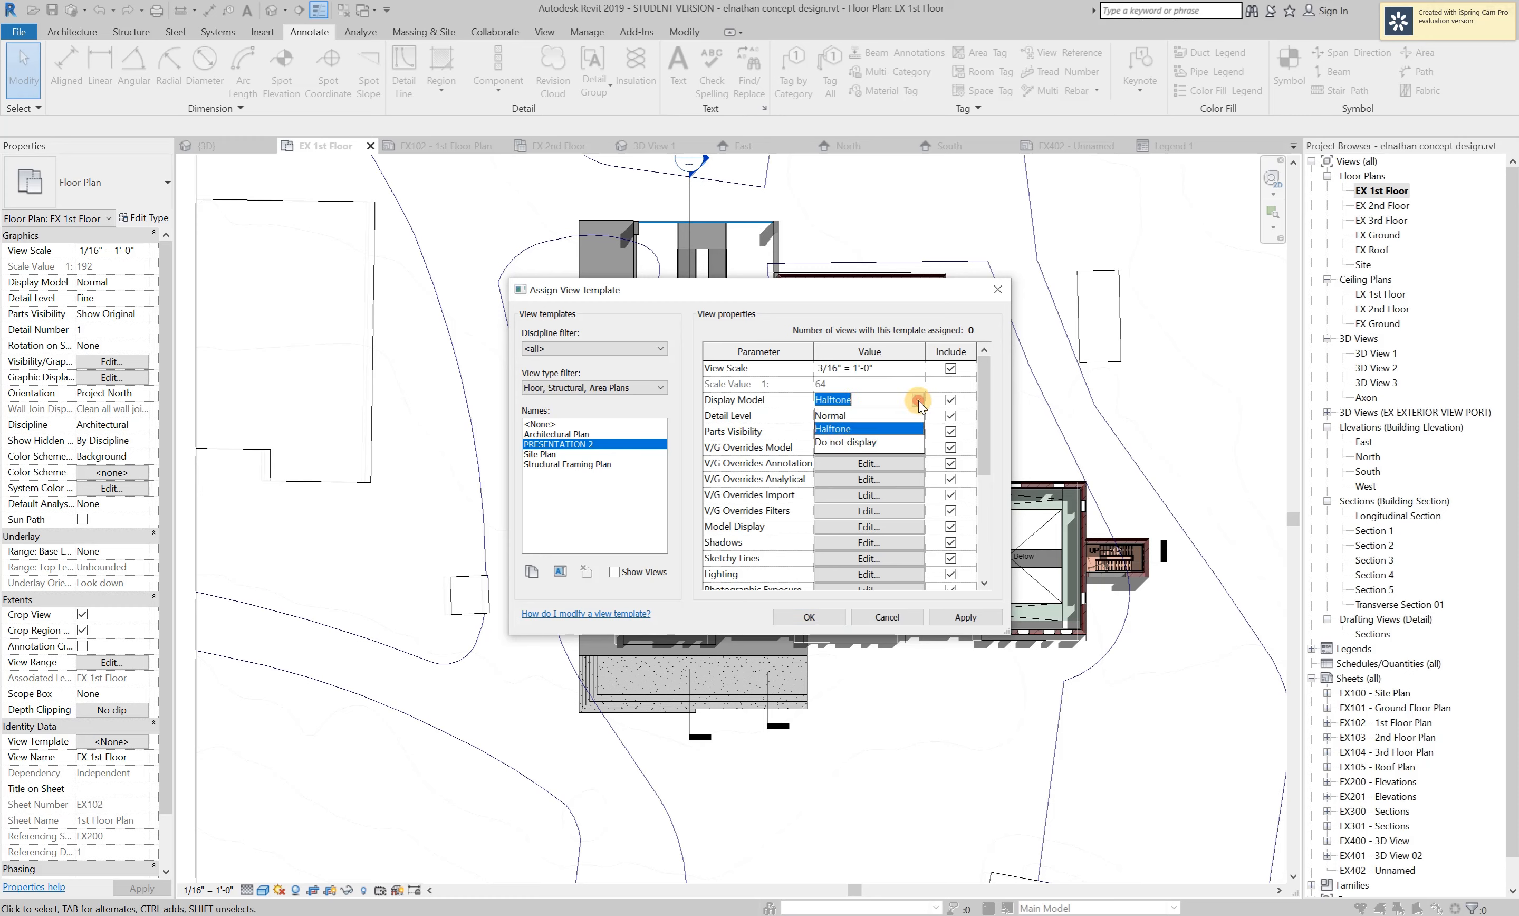
{"action": "left_click", "coordinate": [871, 415]}
Review the PRESENTATION 2 template's full parameter list, from the view scale to depth clipping, and which parameters are included.
{"action": "scroll", "coordinate": [858, 555], "scroll_direction": "down", "scroll_amount": 2}
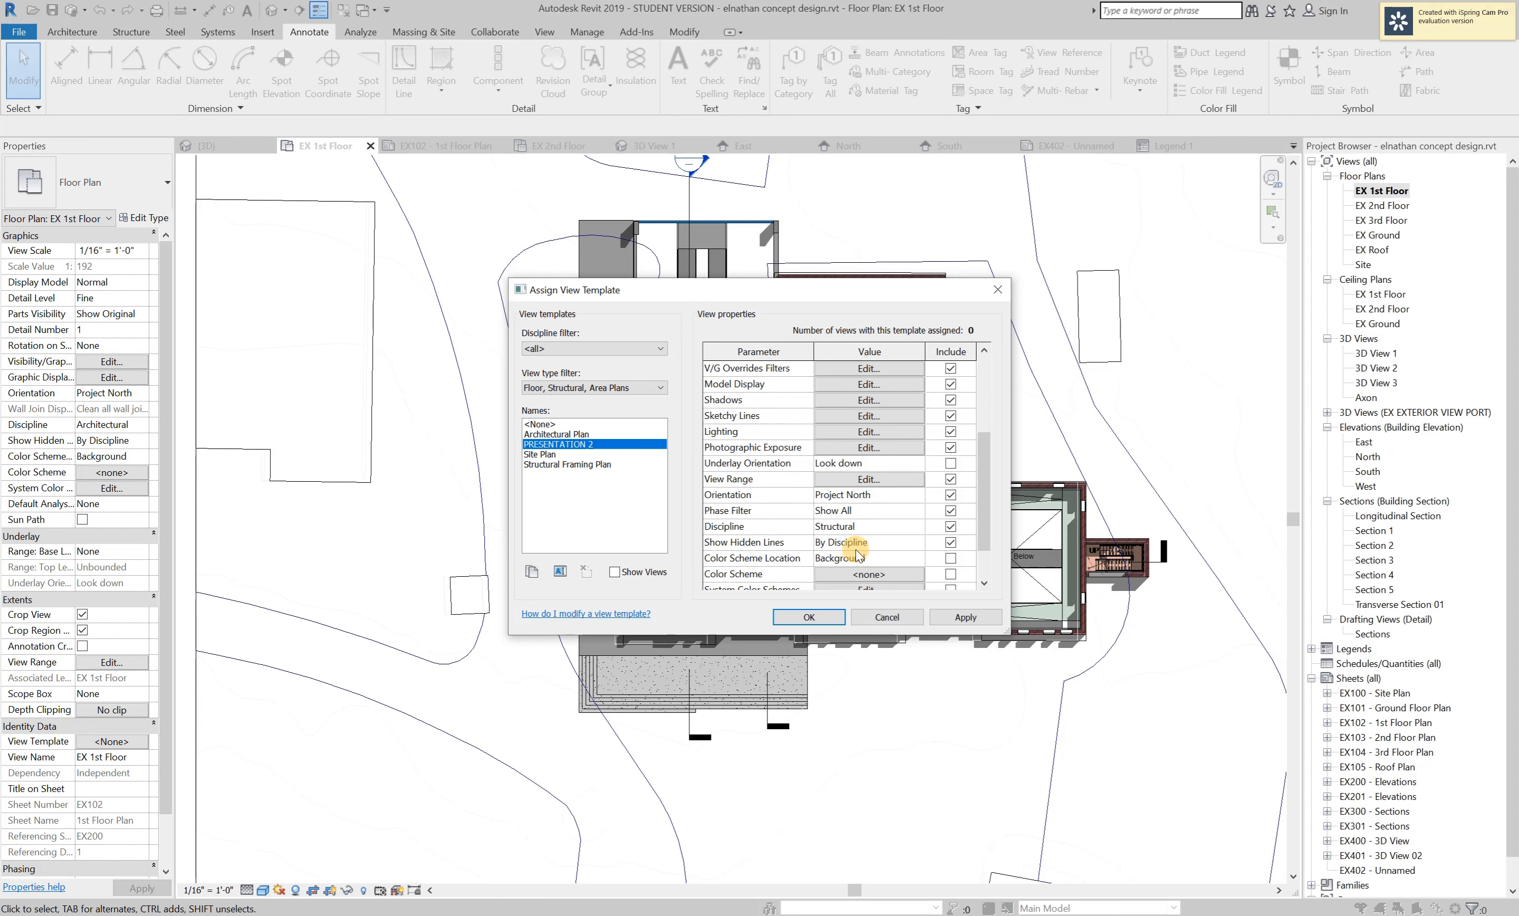
{"action": "scroll", "coordinate": [859, 555], "scroll_direction": "down", "scroll_amount": 2}
{"action": "scroll", "coordinate": [740, 512], "scroll_direction": "up", "scroll_amount": 4}
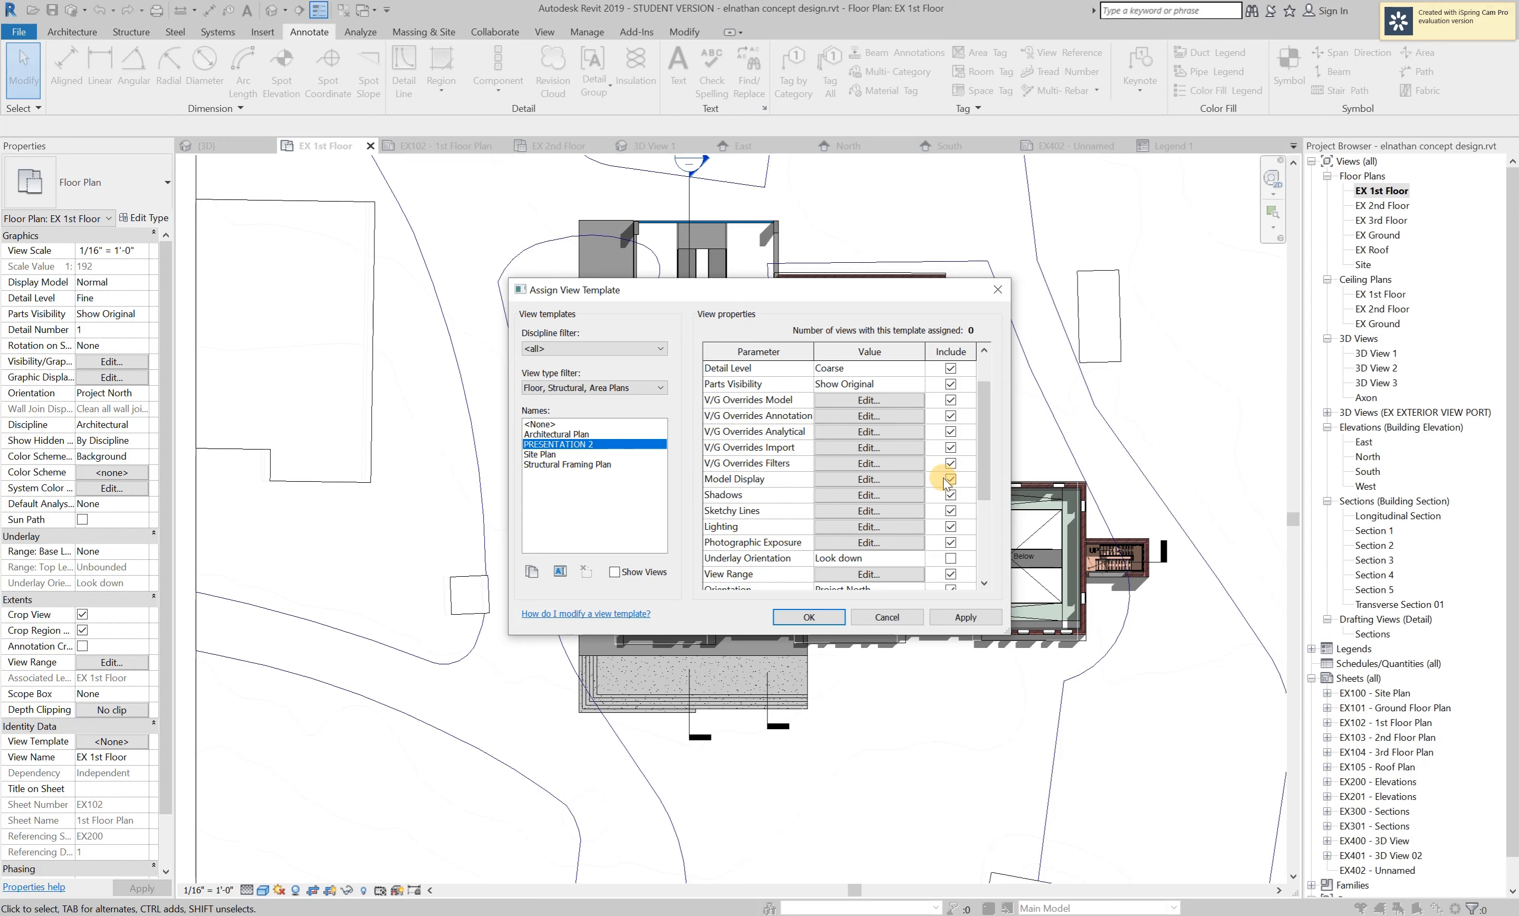
{"action": "scroll", "coordinate": [857, 496], "scroll_direction": "down", "scroll_amount": 2}
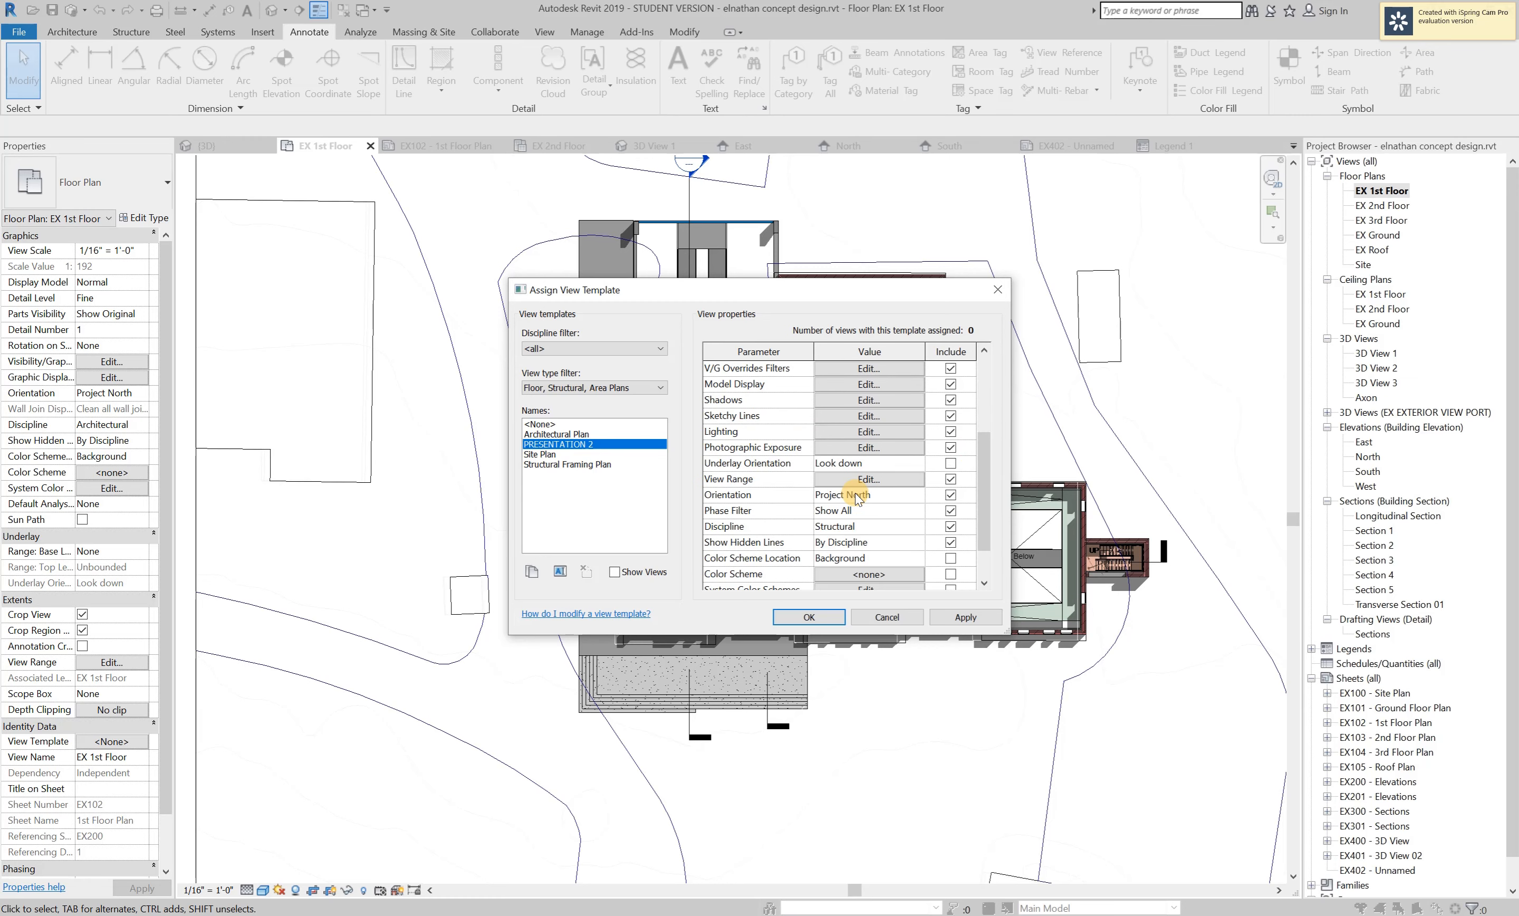
{"action": "scroll", "coordinate": [876, 546], "scroll_direction": "down", "scroll_amount": 1}
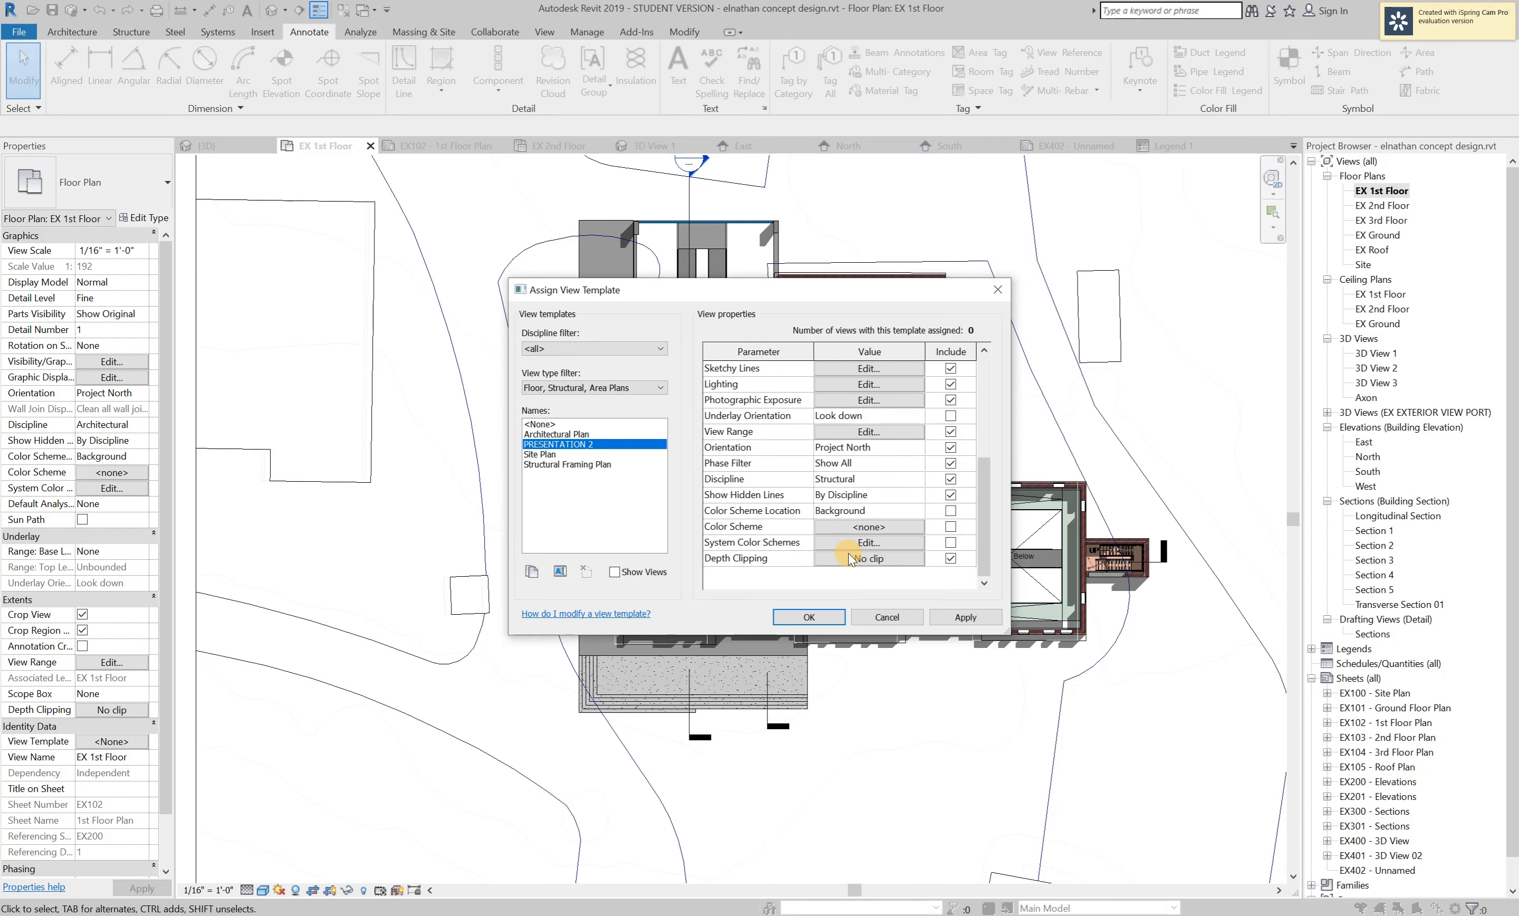
{"action": "scroll", "coordinate": [844, 563], "scroll_direction": "up", "scroll_amount": 4}
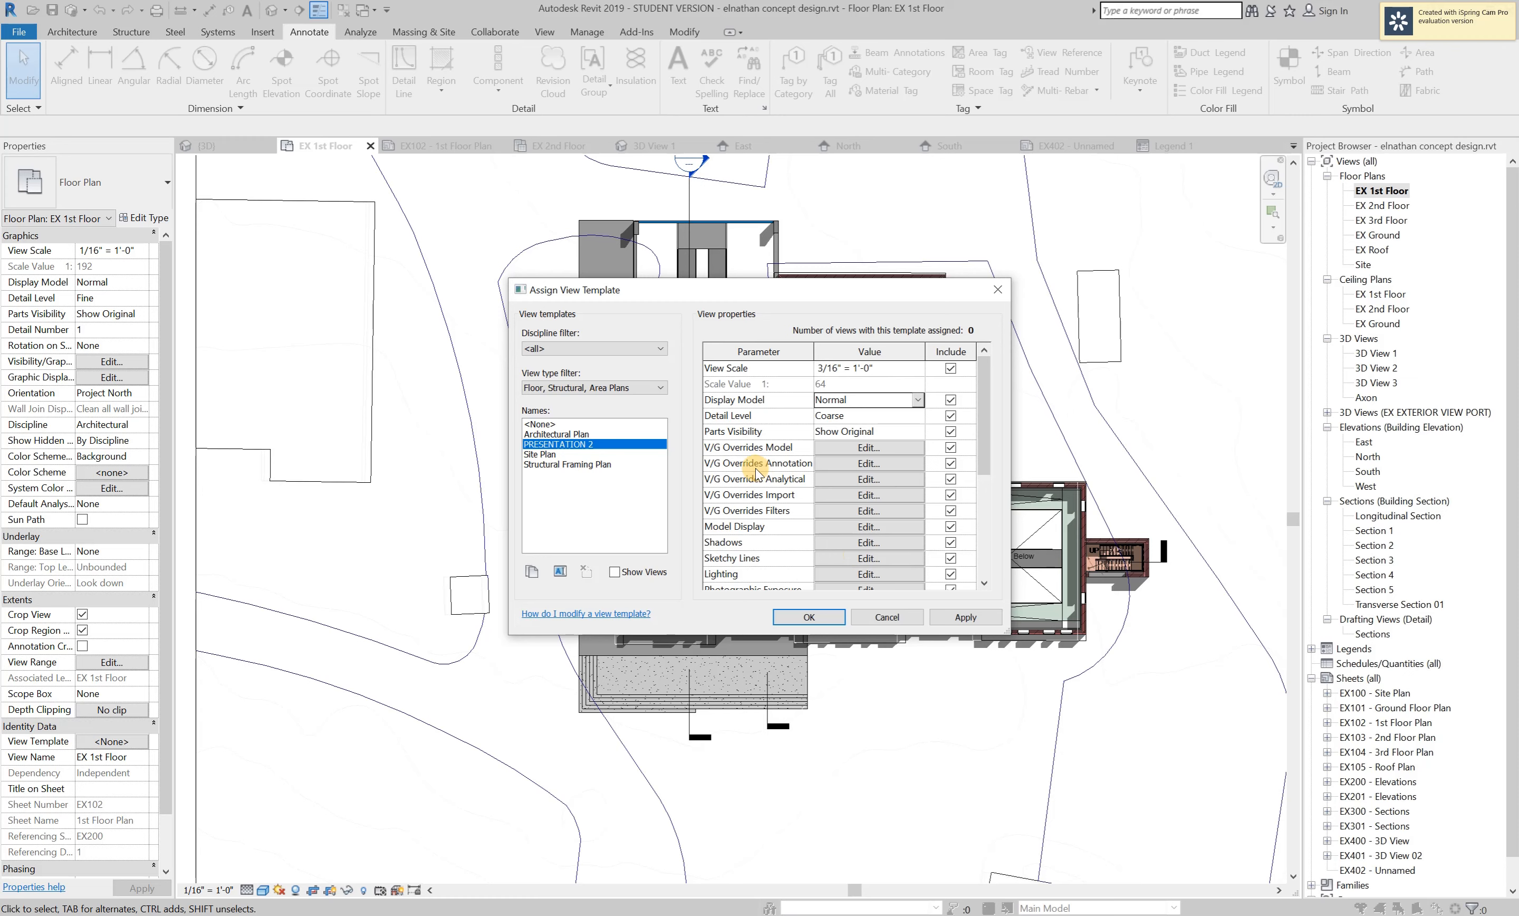
Examine the PRESENTATION 2 template's view range levels and offsets, and close them without making changes.
{"action": "scroll", "coordinate": [827, 516], "scroll_direction": "down", "scroll_amount": 2}
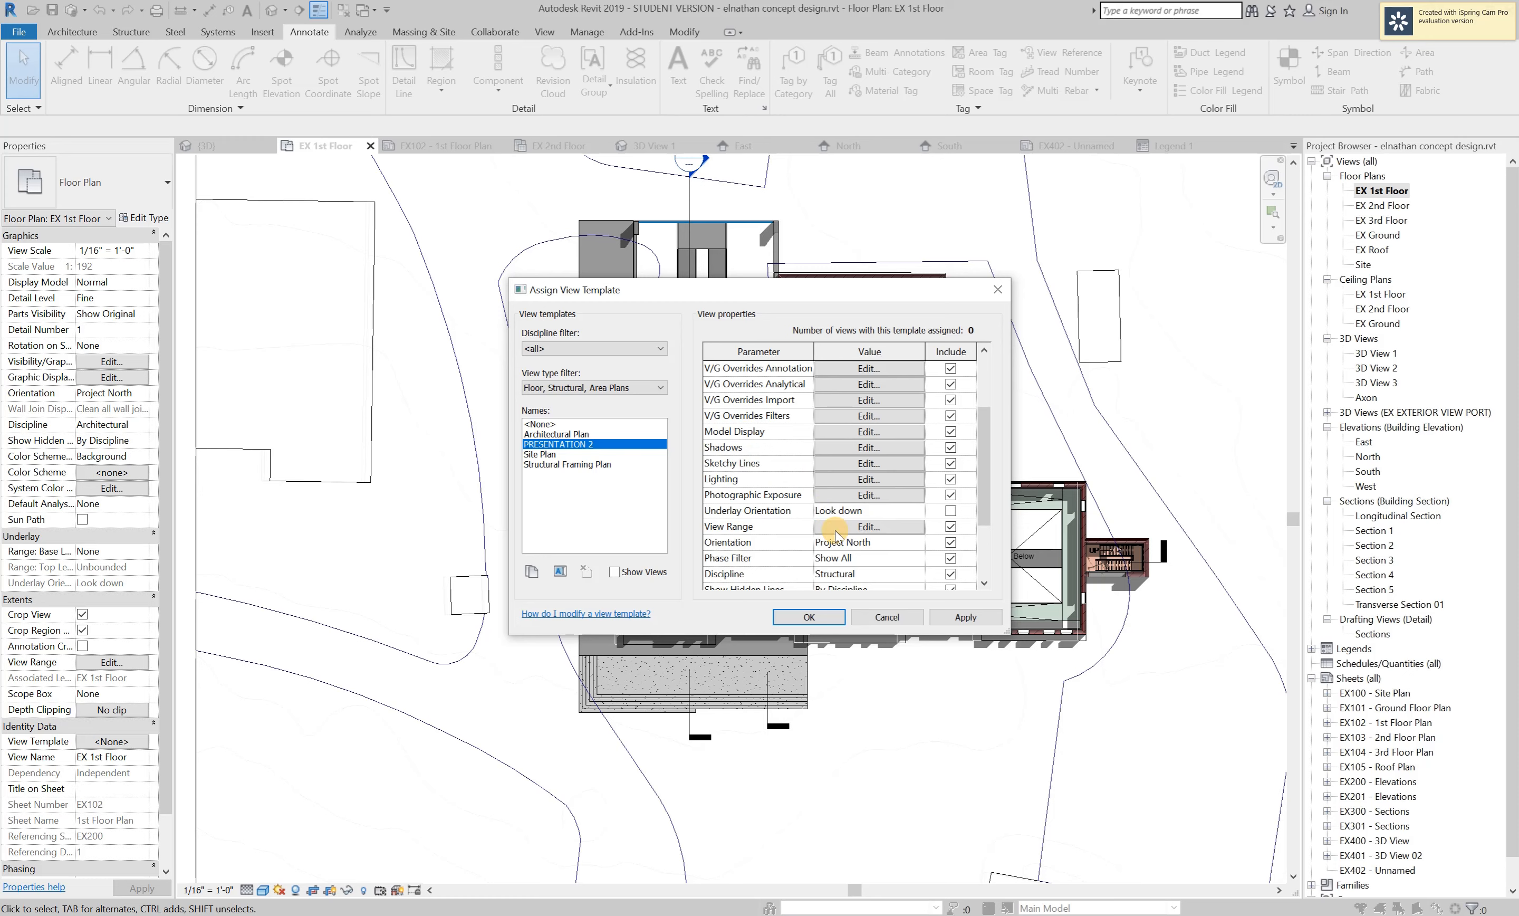
{"action": "left_click", "coordinate": [886, 527]}
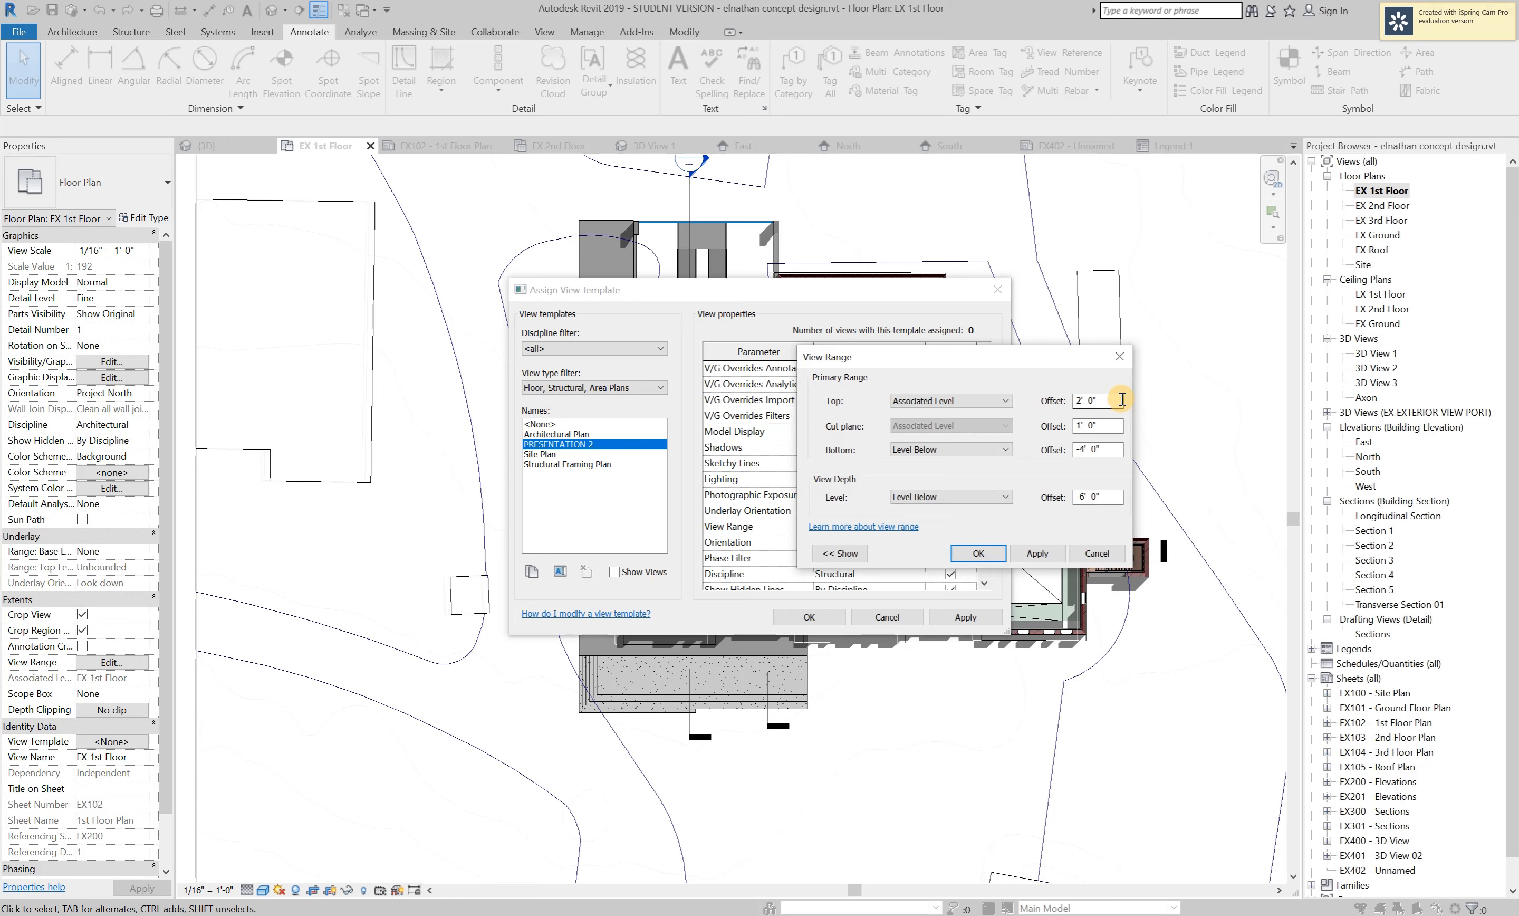
{"action": "left_click", "coordinate": [946, 401]}
{"action": "left_click", "coordinate": [945, 397]}
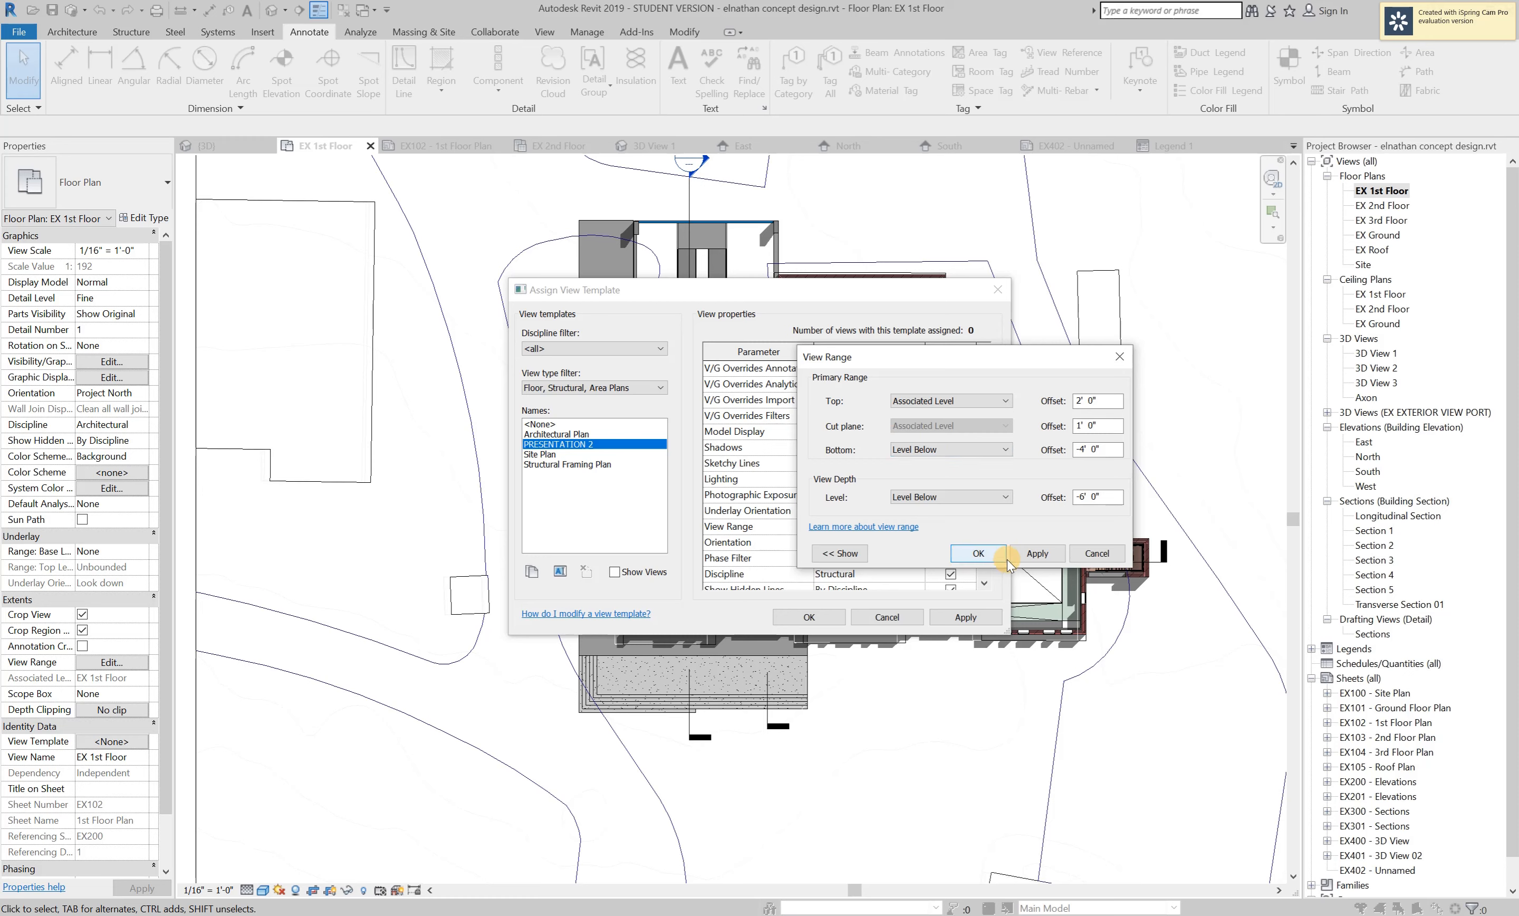
{"action": "left_click", "coordinate": [1097, 553]}
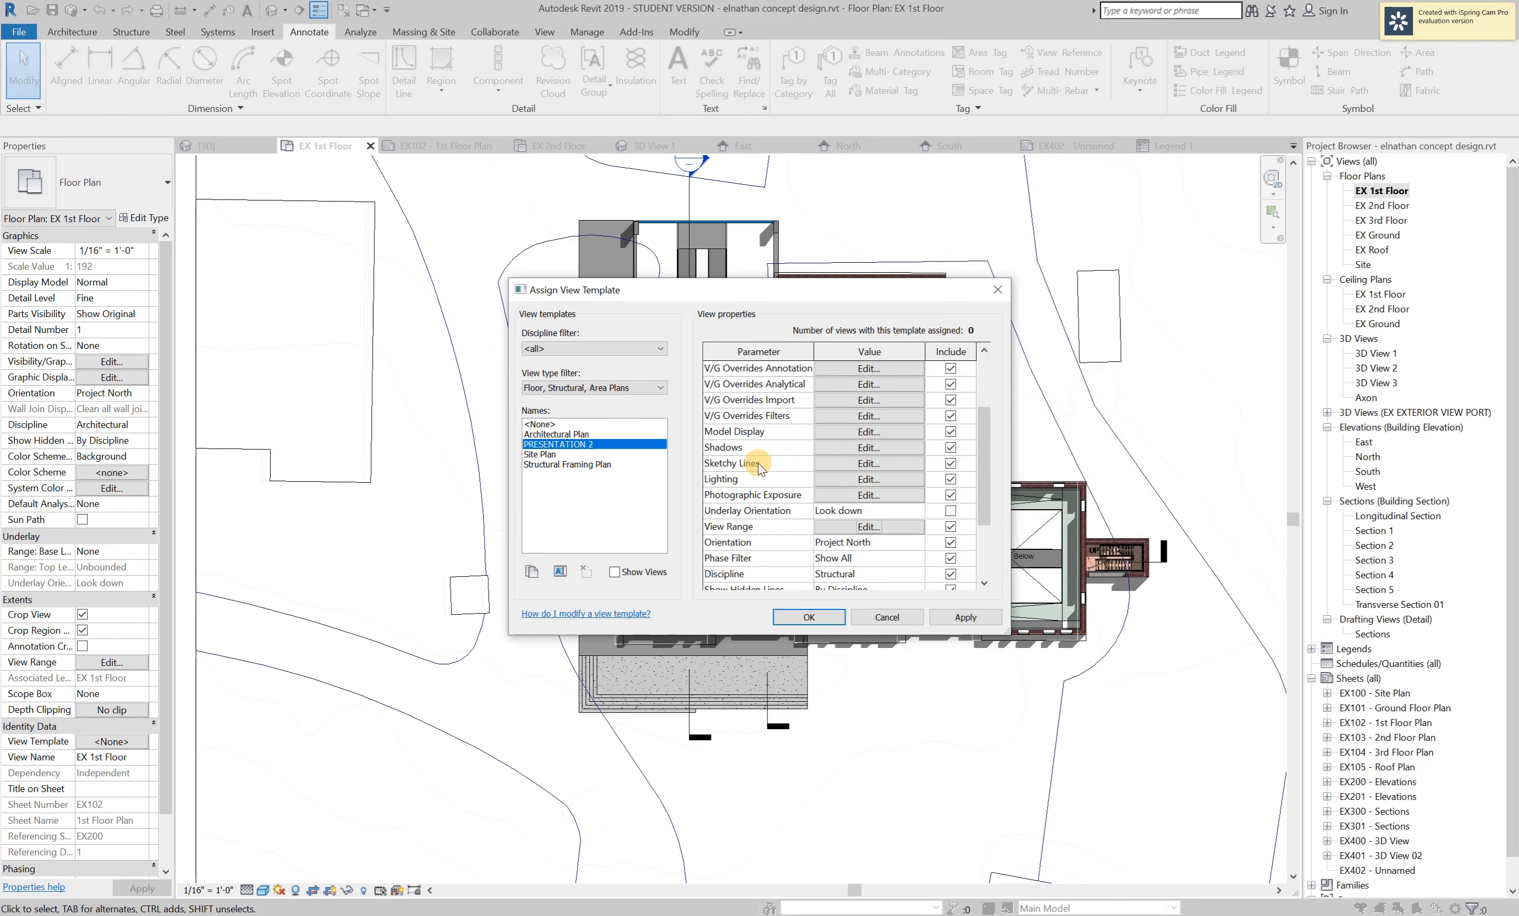
Cancel the view template assignment and look over the EX 1st Floor plan's full cropped extent, materials and shadows.
{"action": "left_click", "coordinate": [897, 618]}
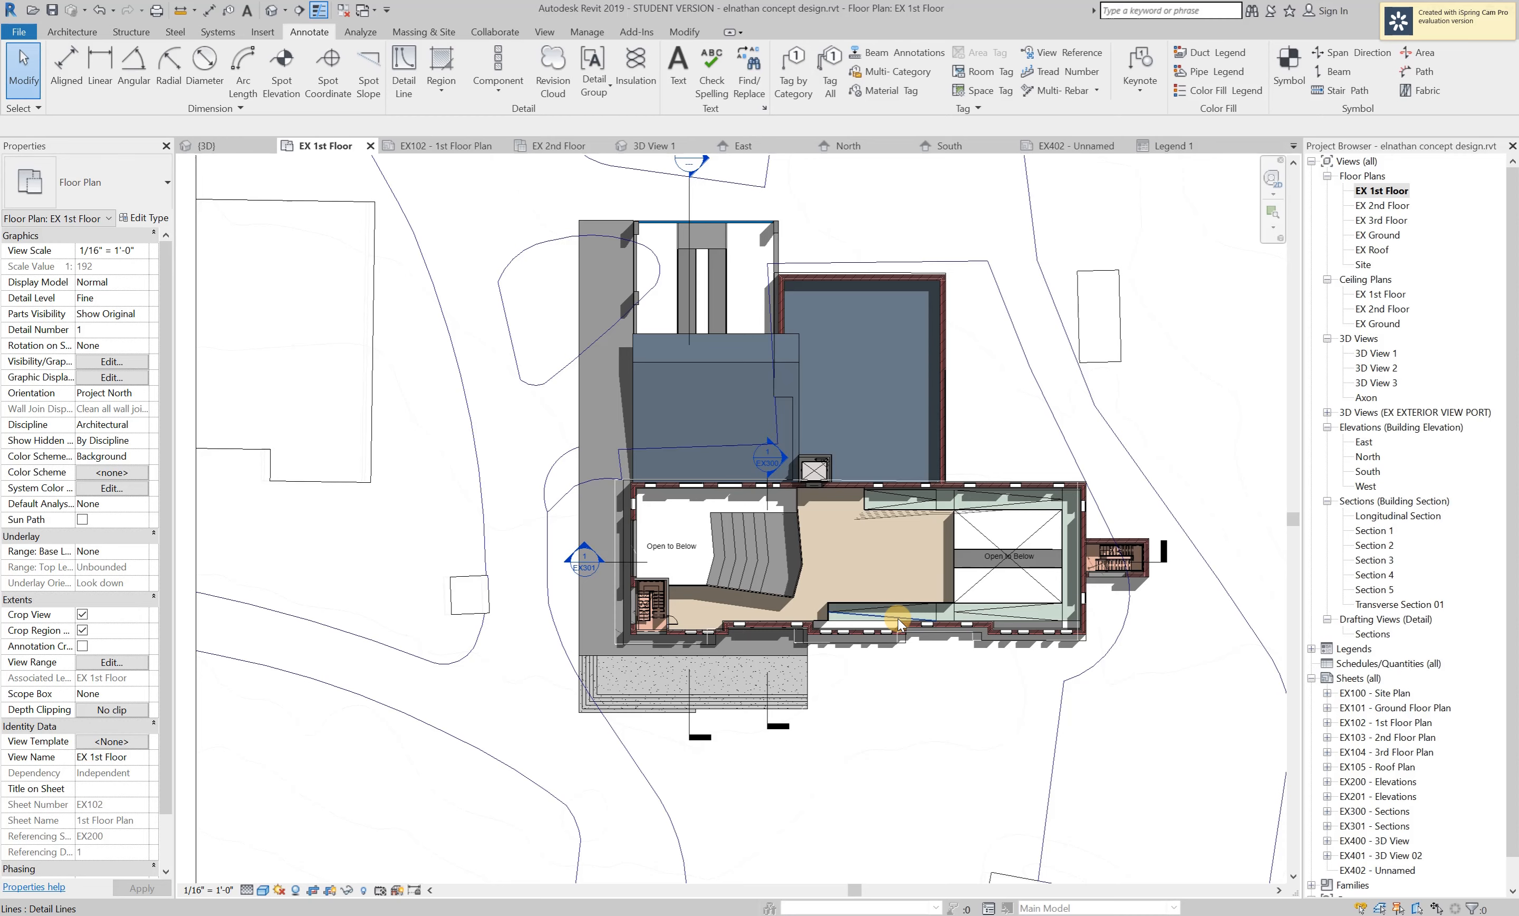
{"action": "scroll", "coordinate": [722, 581], "scroll_direction": "down", "scroll_amount": 5}
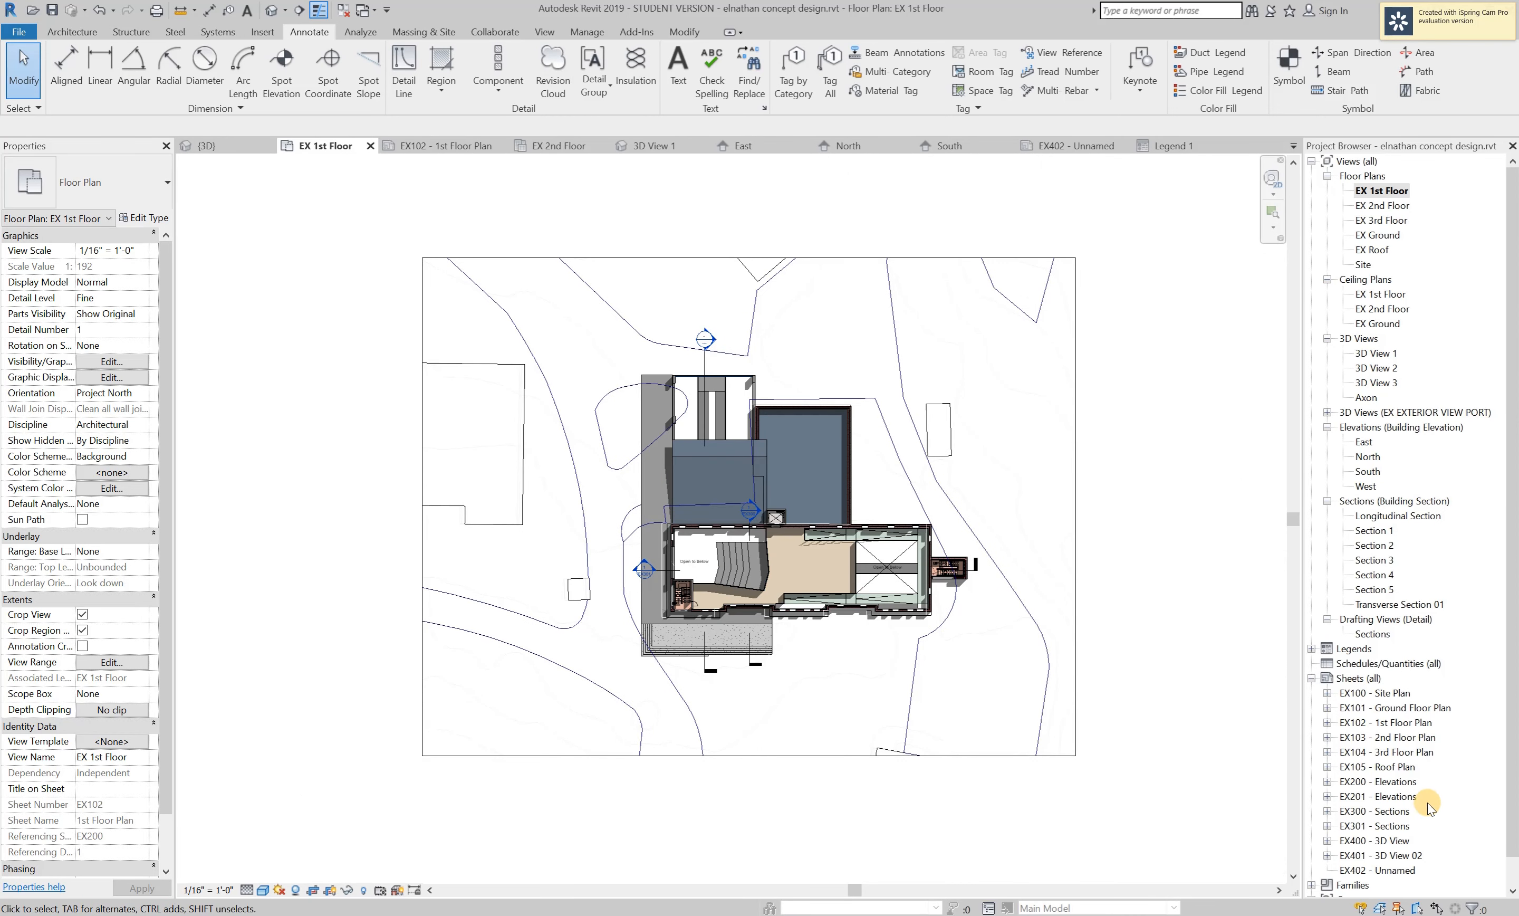
{"action": "scroll", "coordinate": [727, 520], "scroll_direction": "down", "scroll_amount": 1}
{"action": "scroll", "coordinate": [695, 611], "scroll_direction": "up", "scroll_amount": 1}
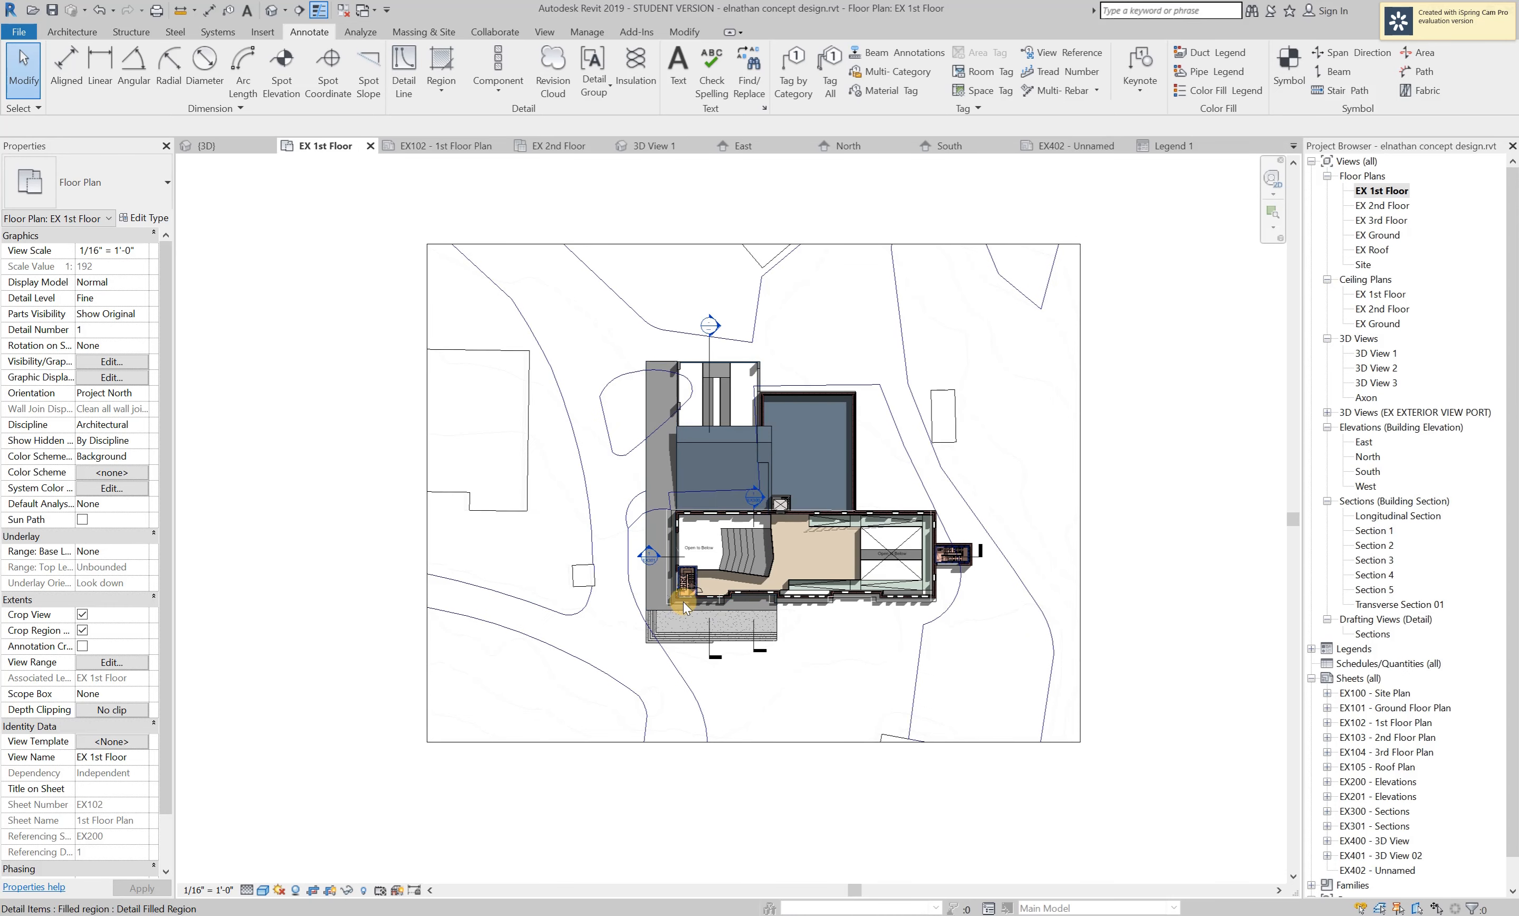
{"action": "scroll", "coordinate": [678, 368], "scroll_direction": "up", "scroll_amount": 1}
{"action": "scroll", "coordinate": [678, 369], "scroll_direction": "up", "scroll_amount": 1}
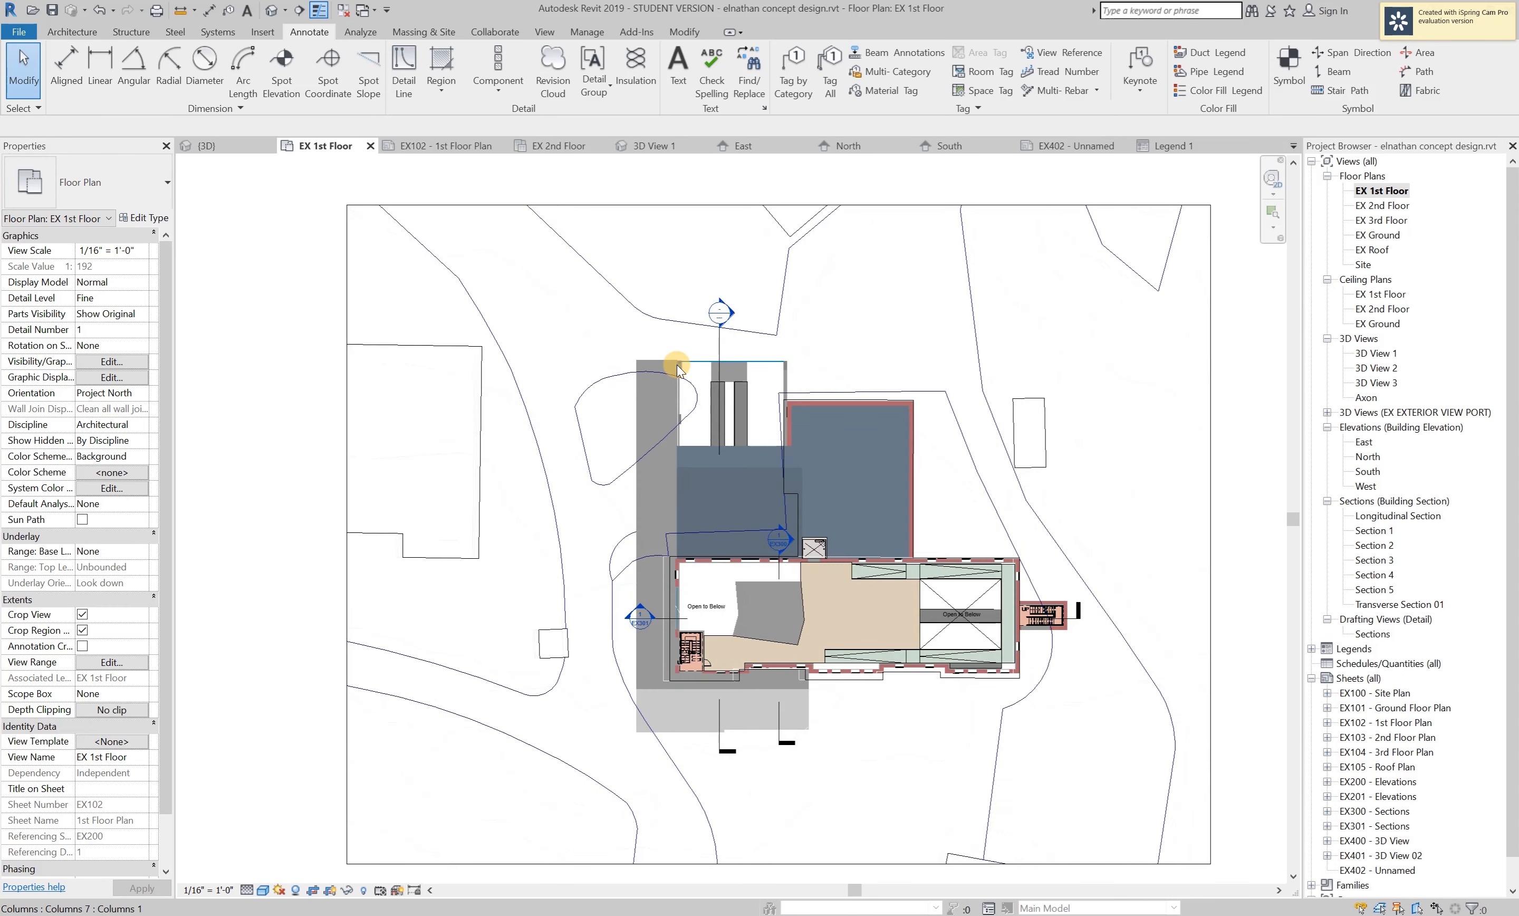
{"action": "scroll", "coordinate": [598, 306], "scroll_direction": "down", "scroll_amount": 1}
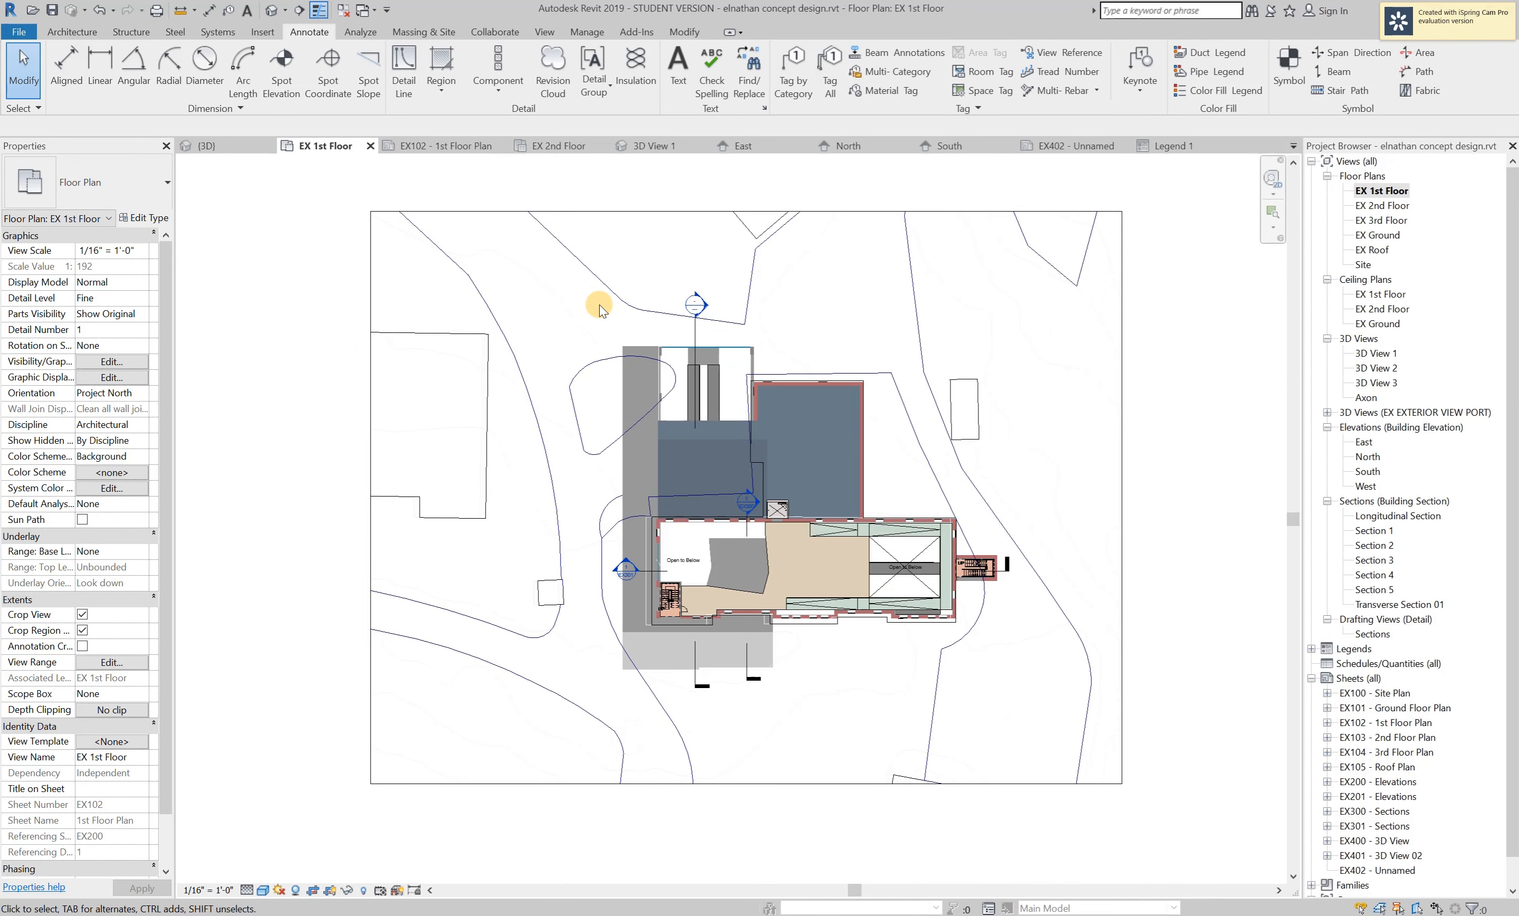
{"action": "scroll", "coordinate": [793, 670], "scroll_direction": "up", "scroll_amount": 1}
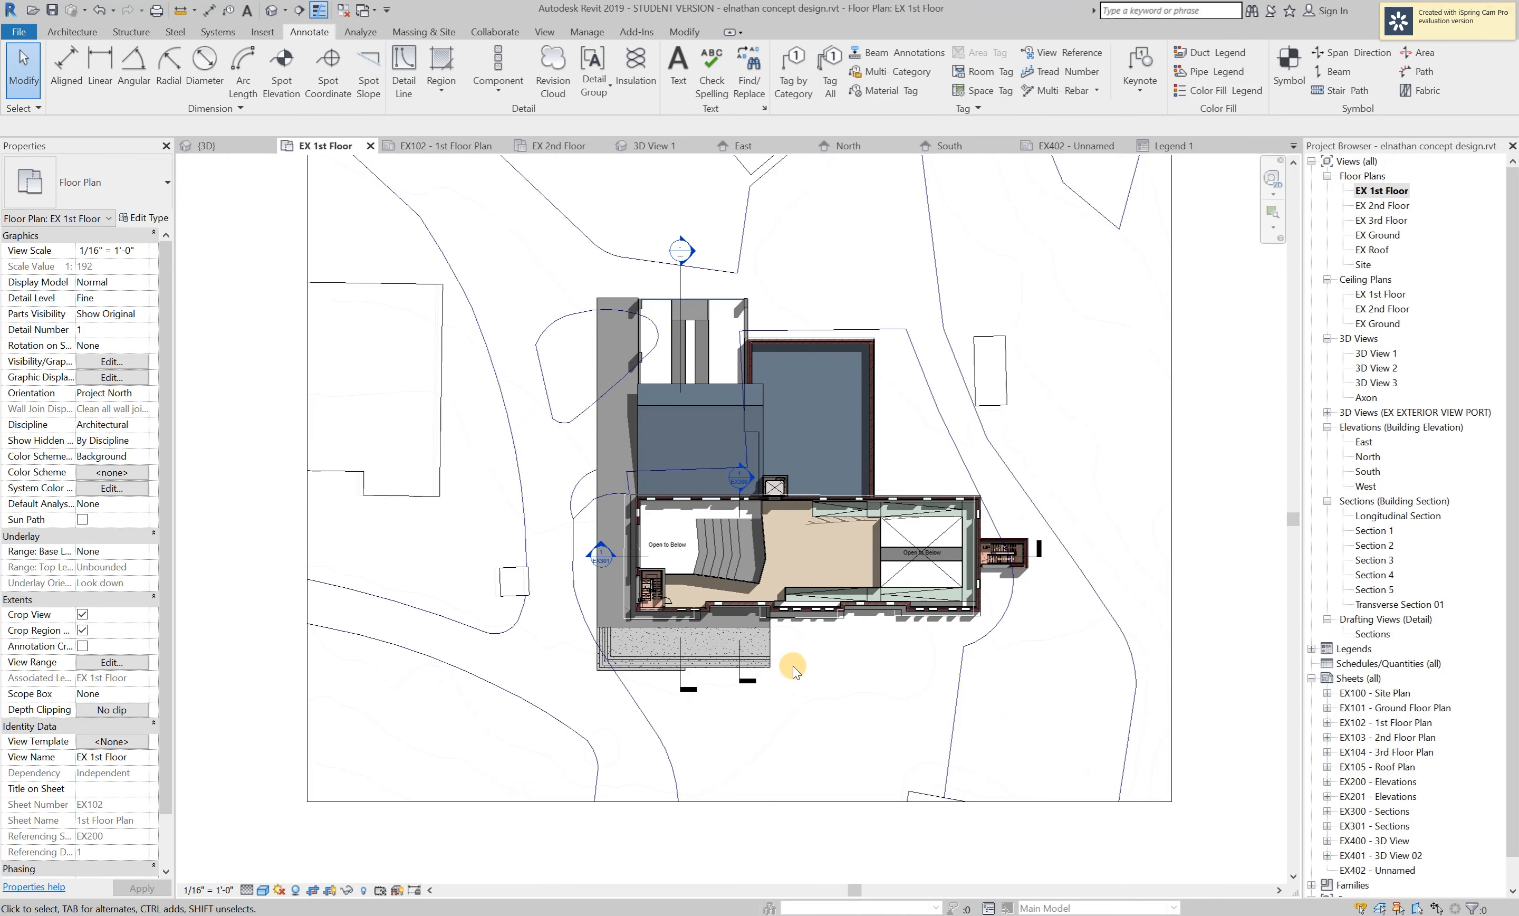
Open the EX 2nd Floor plan and compare its graphic appearance with the EX 1st Floor plan.
{"action": "double_click", "coordinate": [1377, 207]}
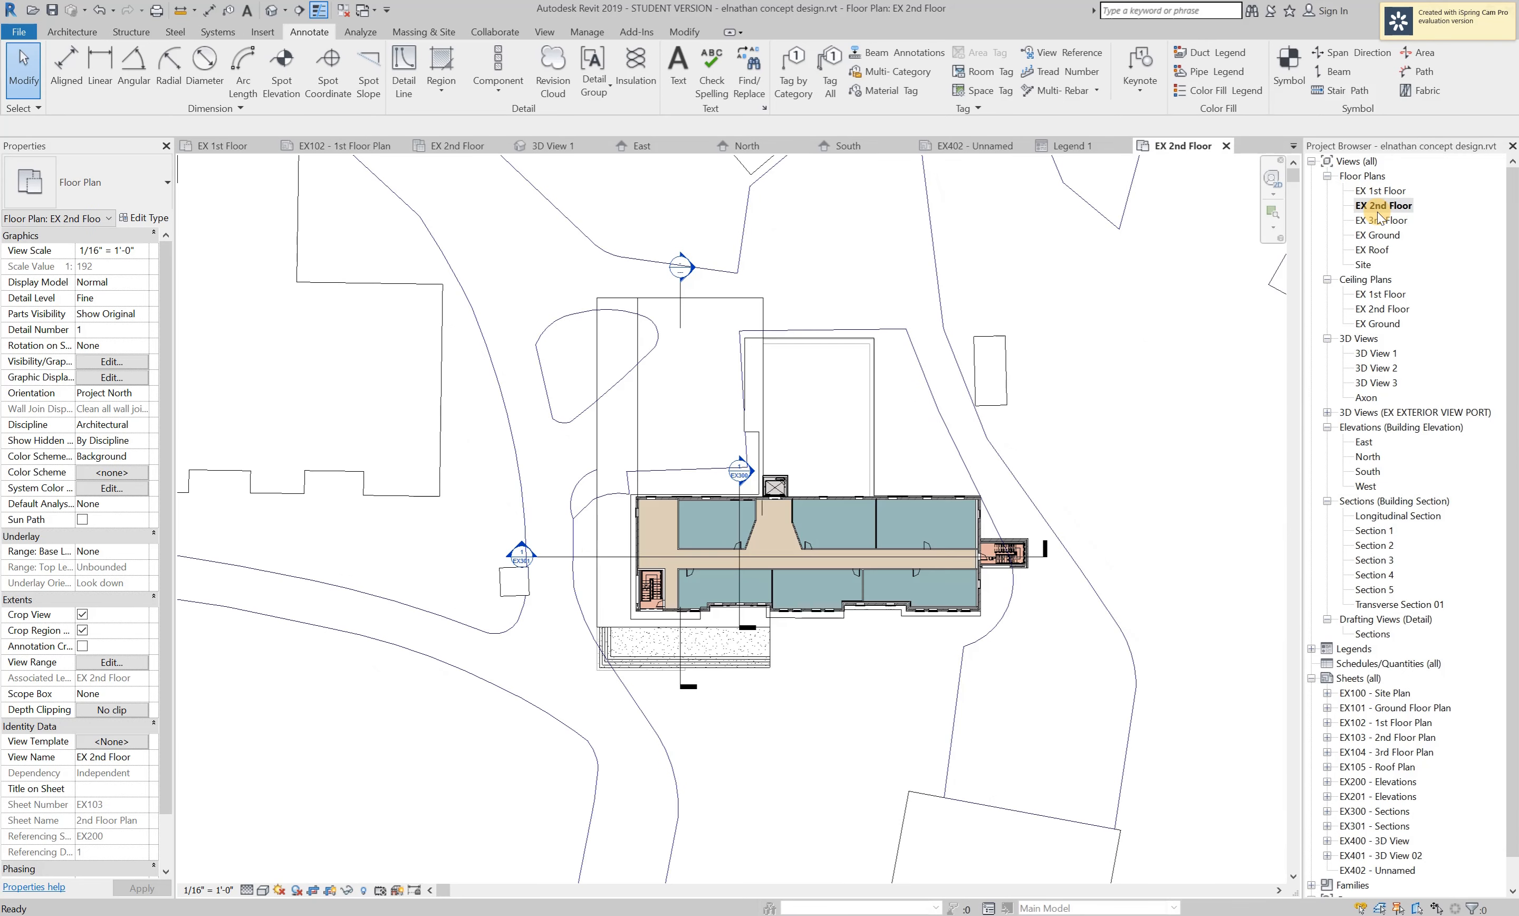
{"action": "scroll", "coordinate": [655, 570], "scroll_direction": "down", "scroll_amount": 5}
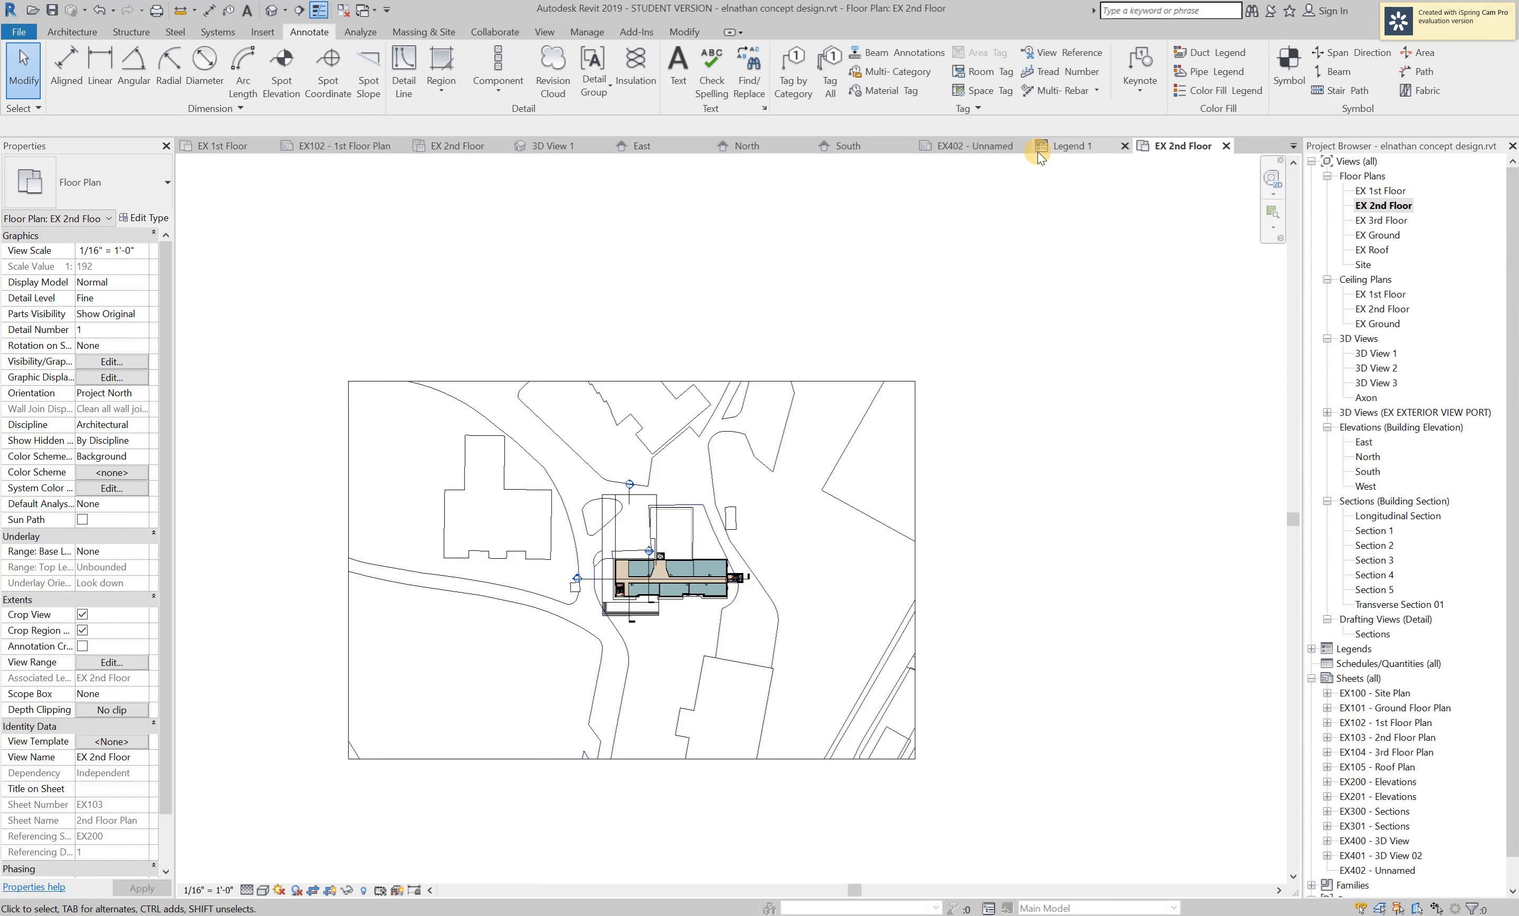
{"action": "left_click", "coordinate": [1380, 192]}
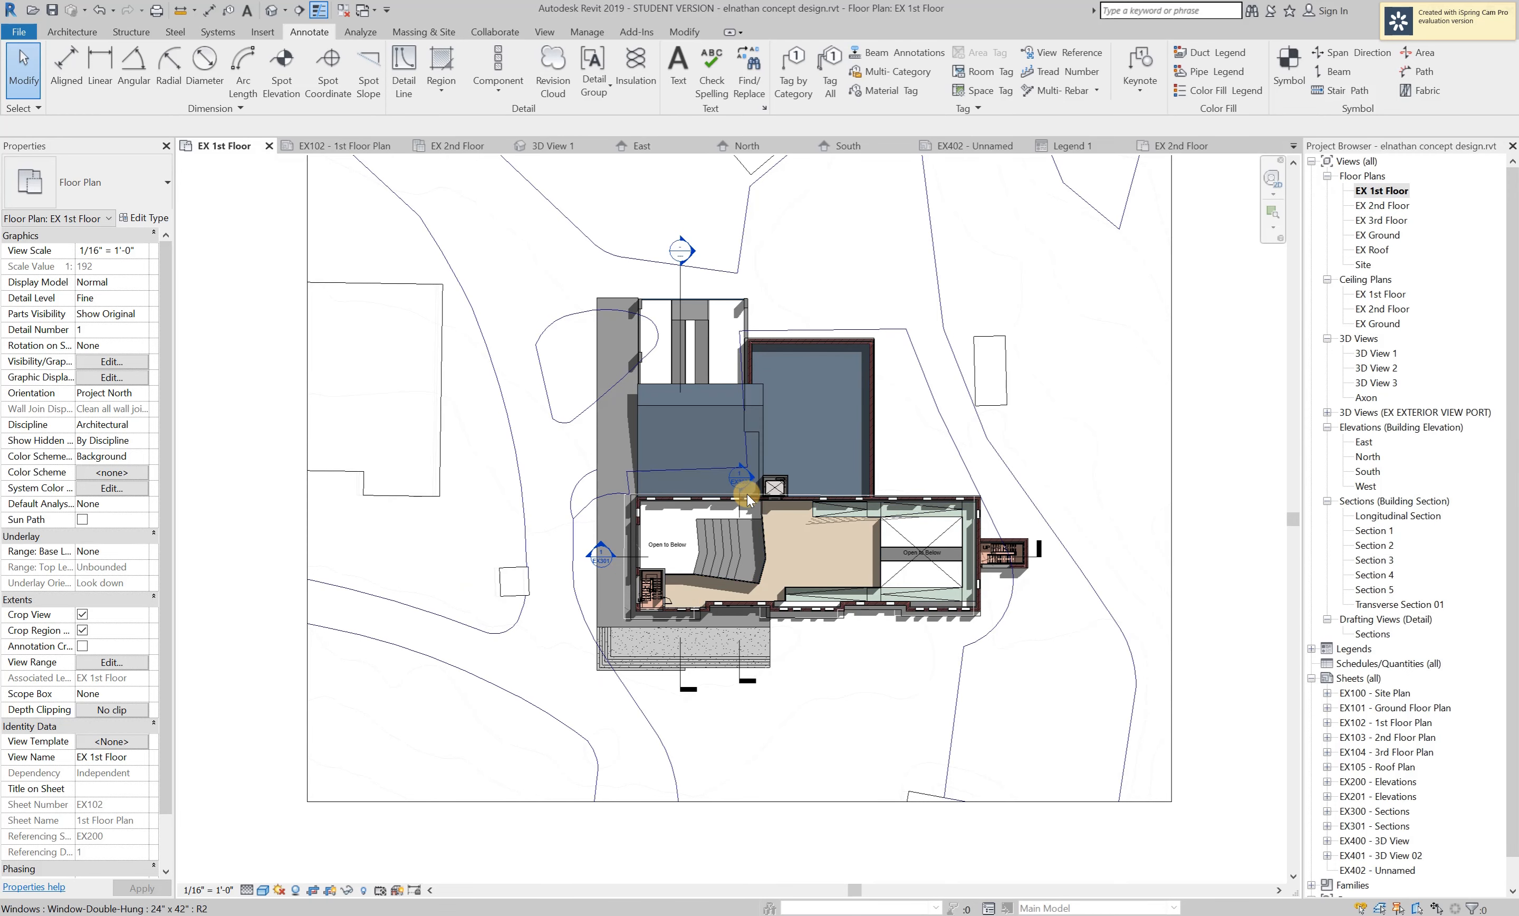
{"action": "double_click", "coordinate": [1384, 207]}
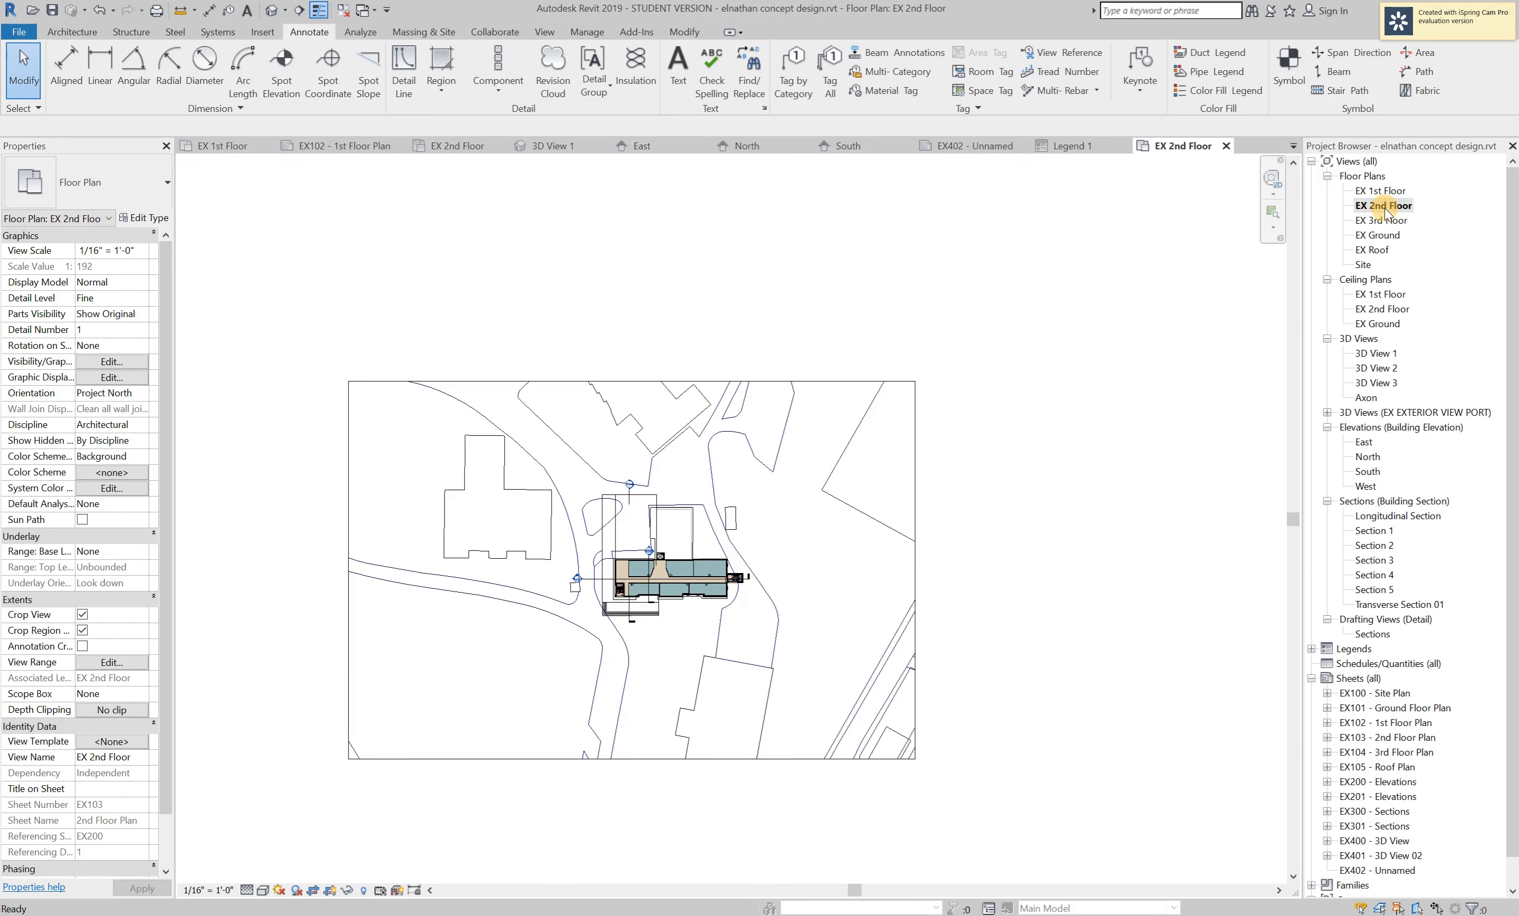
{"action": "scroll", "coordinate": [526, 594], "scroll_direction": "up", "scroll_amount": 3}
{"action": "scroll", "coordinate": [731, 606], "scroll_direction": "up", "scroll_amount": 2}
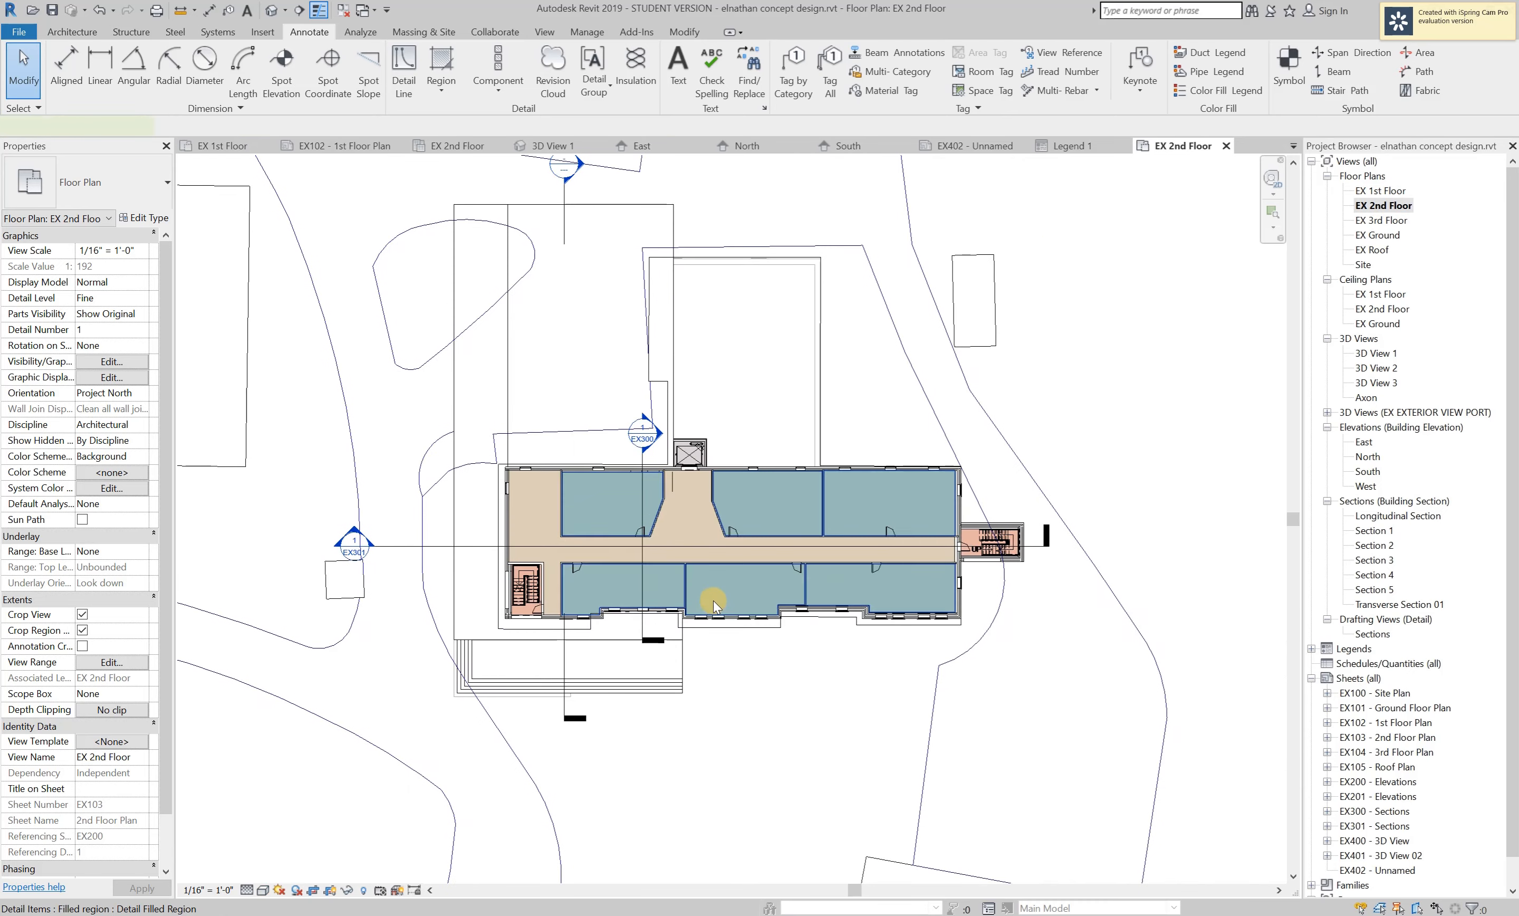
Select the blue Private filled region over the second floor rooms to inspect its extent, and clear the selection.
{"action": "left_click", "coordinate": [713, 600]}
{"action": "scroll", "coordinate": [368, 451], "scroll_direction": "down", "scroll_amount": 2}
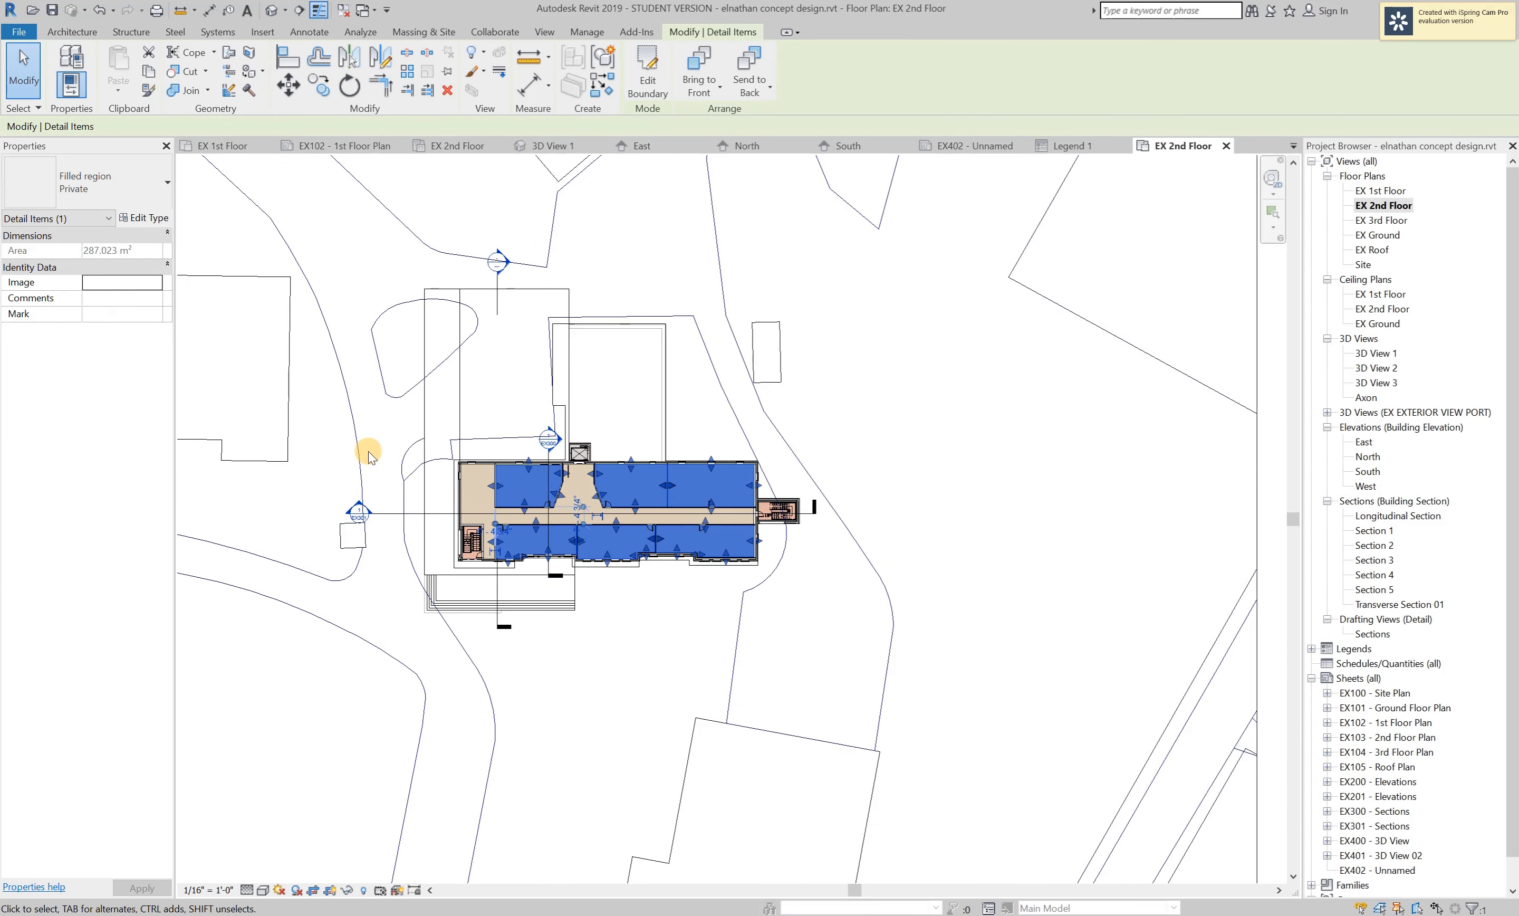
{"action": "scroll", "coordinate": [797, 474], "scroll_direction": "down", "scroll_amount": 4}
{"action": "left_click", "coordinate": [1163, 468]}
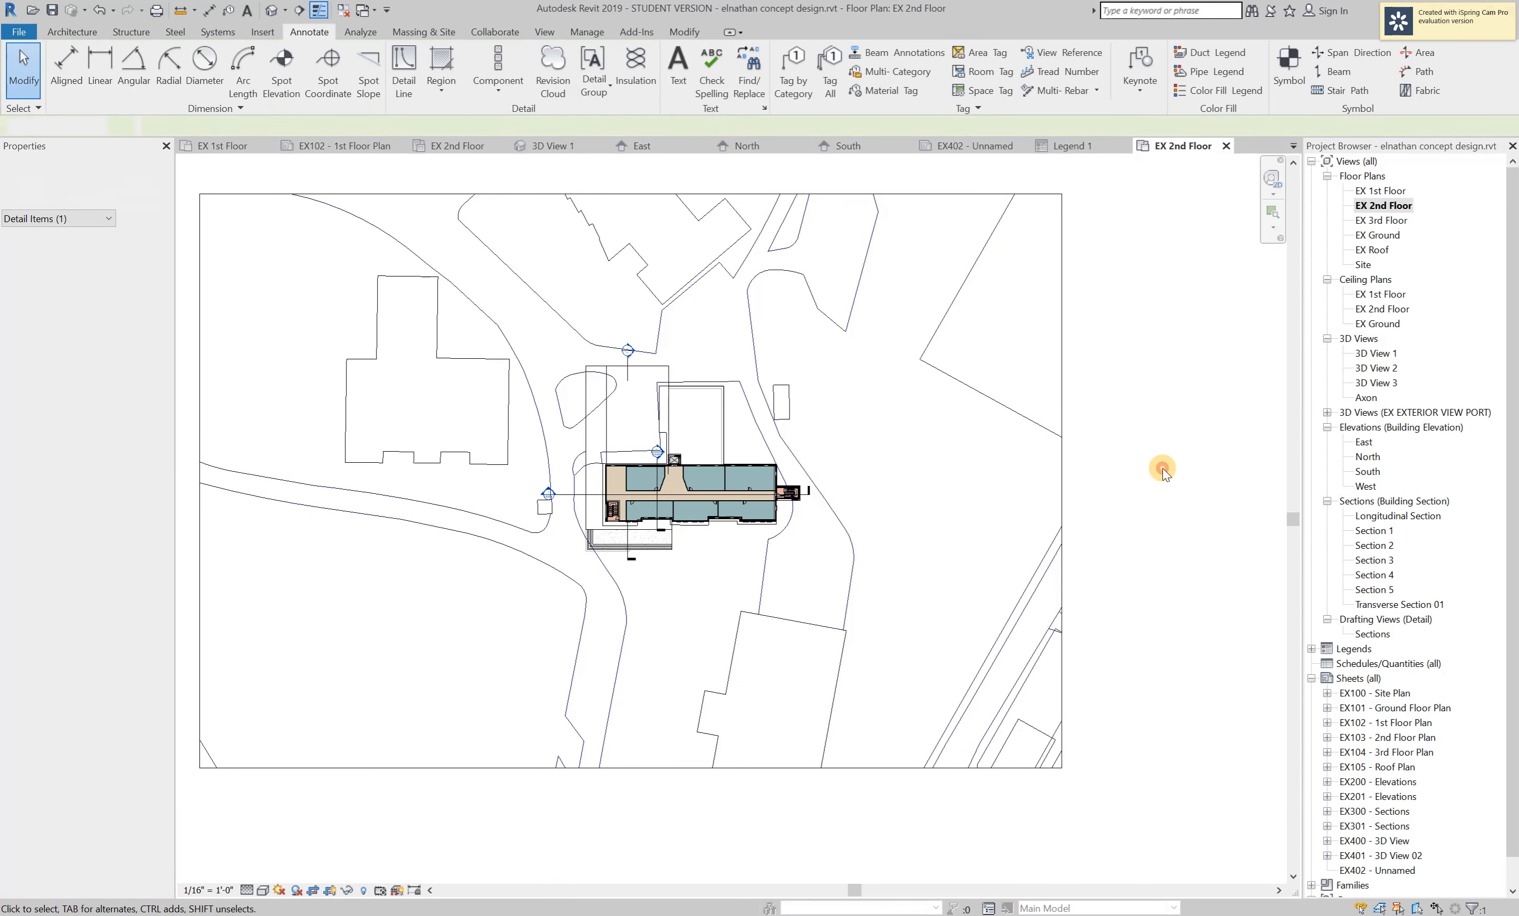
{"action": "scroll", "coordinate": [636, 514], "scroll_direction": "up", "scroll_amount": 4}
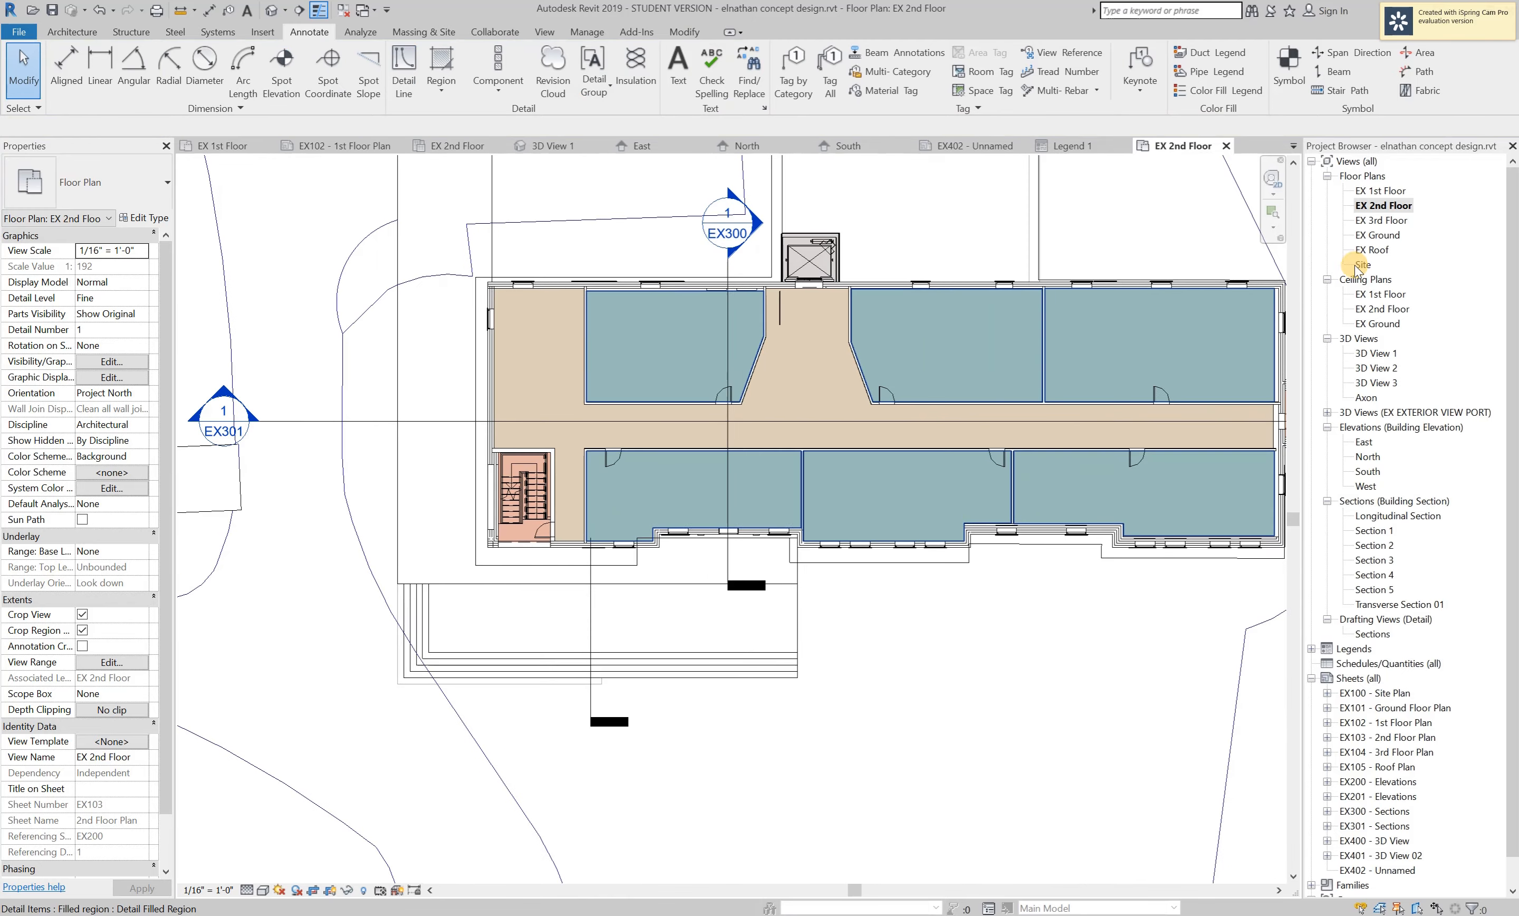
Go back to the EX 1st Floor plan for a closer look at the building, and return to EX 2nd Floor.
{"action": "double_click", "coordinate": [1381, 190]}
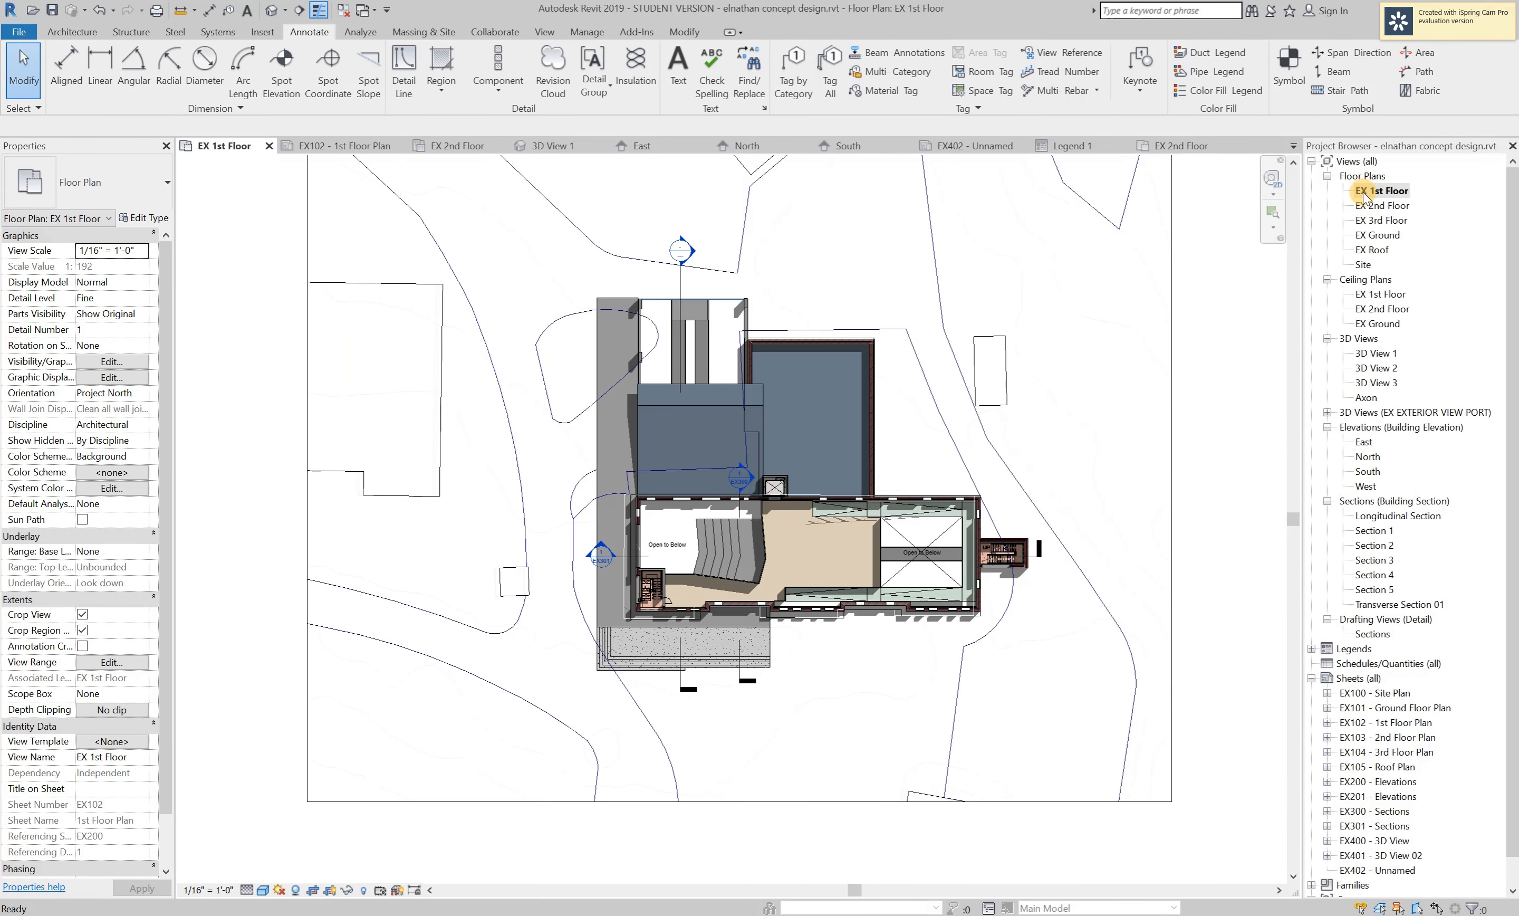
{"action": "scroll", "coordinate": [726, 603], "scroll_direction": "up", "scroll_amount": 3}
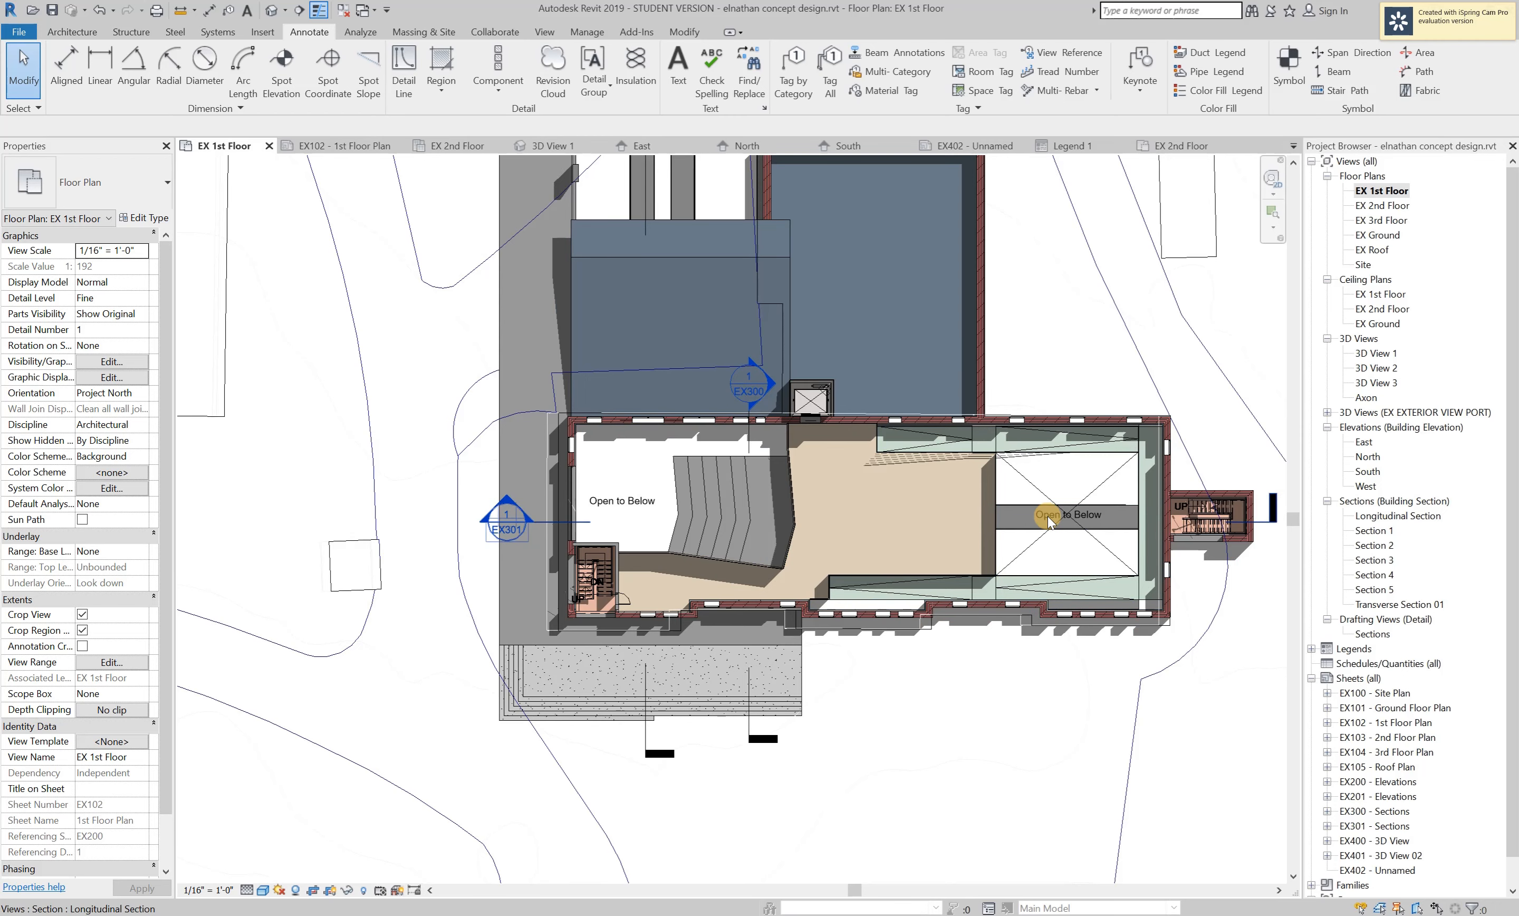
{"action": "double_click", "coordinate": [1365, 205]}
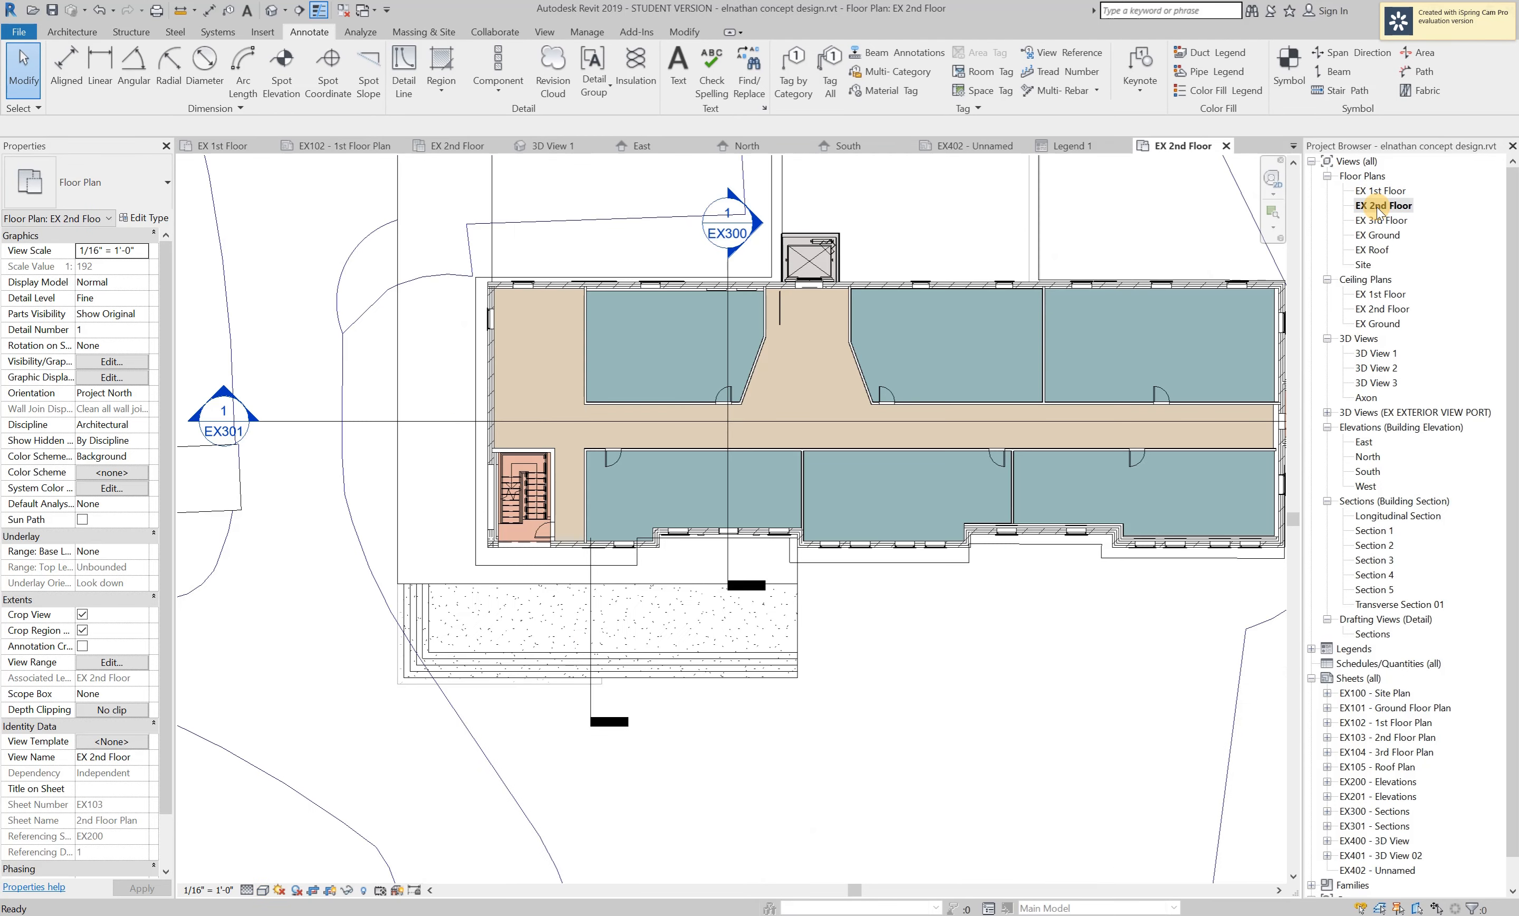
Inspect the second floor's Private filled region together with the detail annotation tools, leaving nothing selected.
{"action": "left_click", "coordinate": [681, 361]}
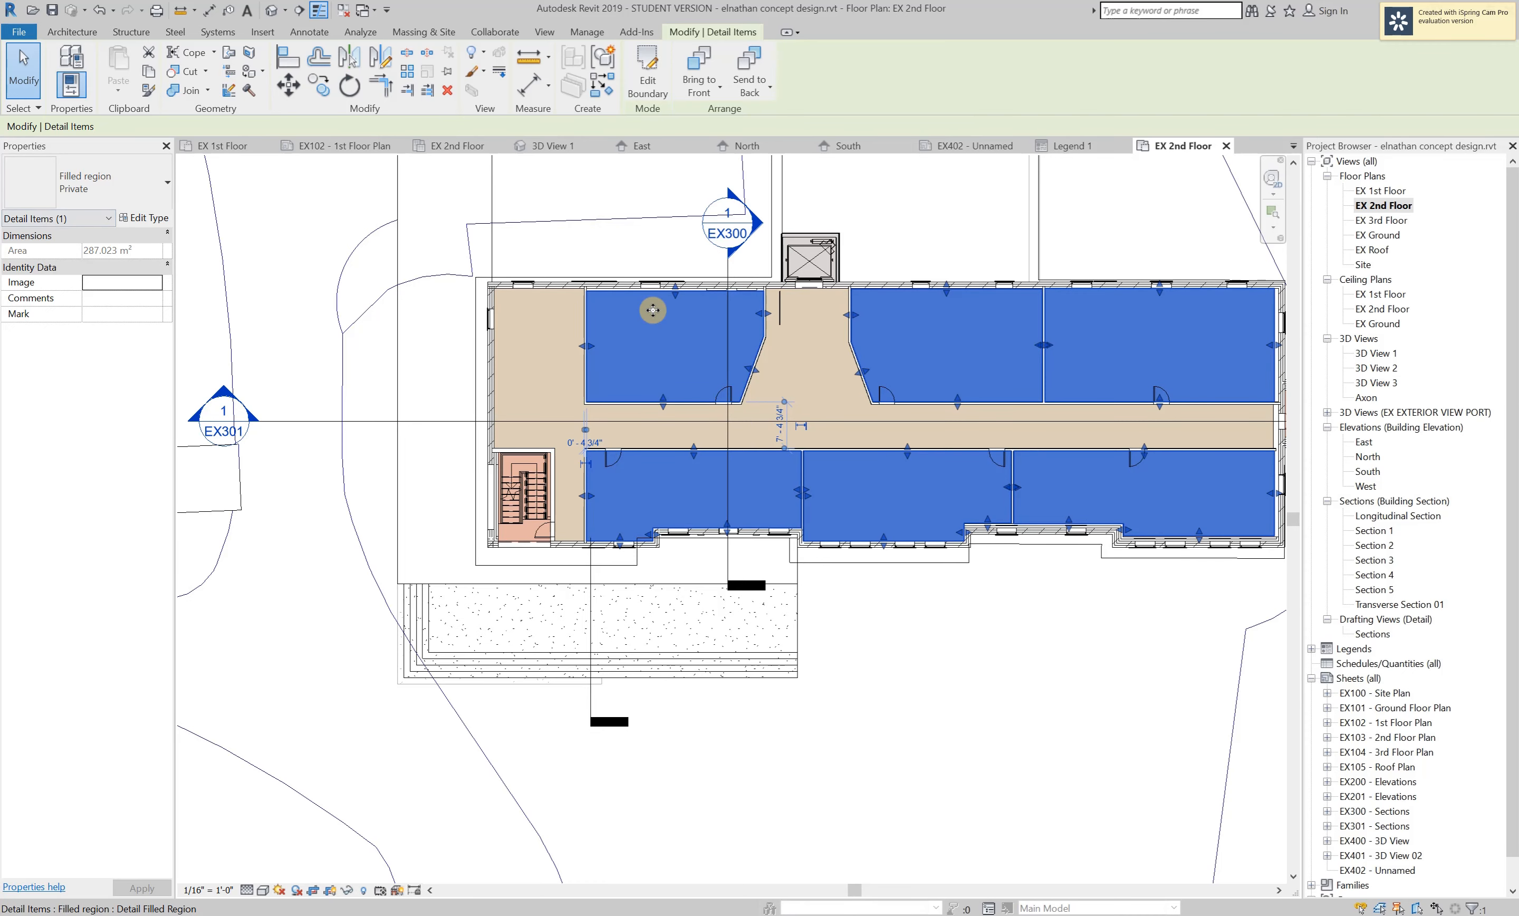
{"action": "left_click", "coordinate": [312, 32]}
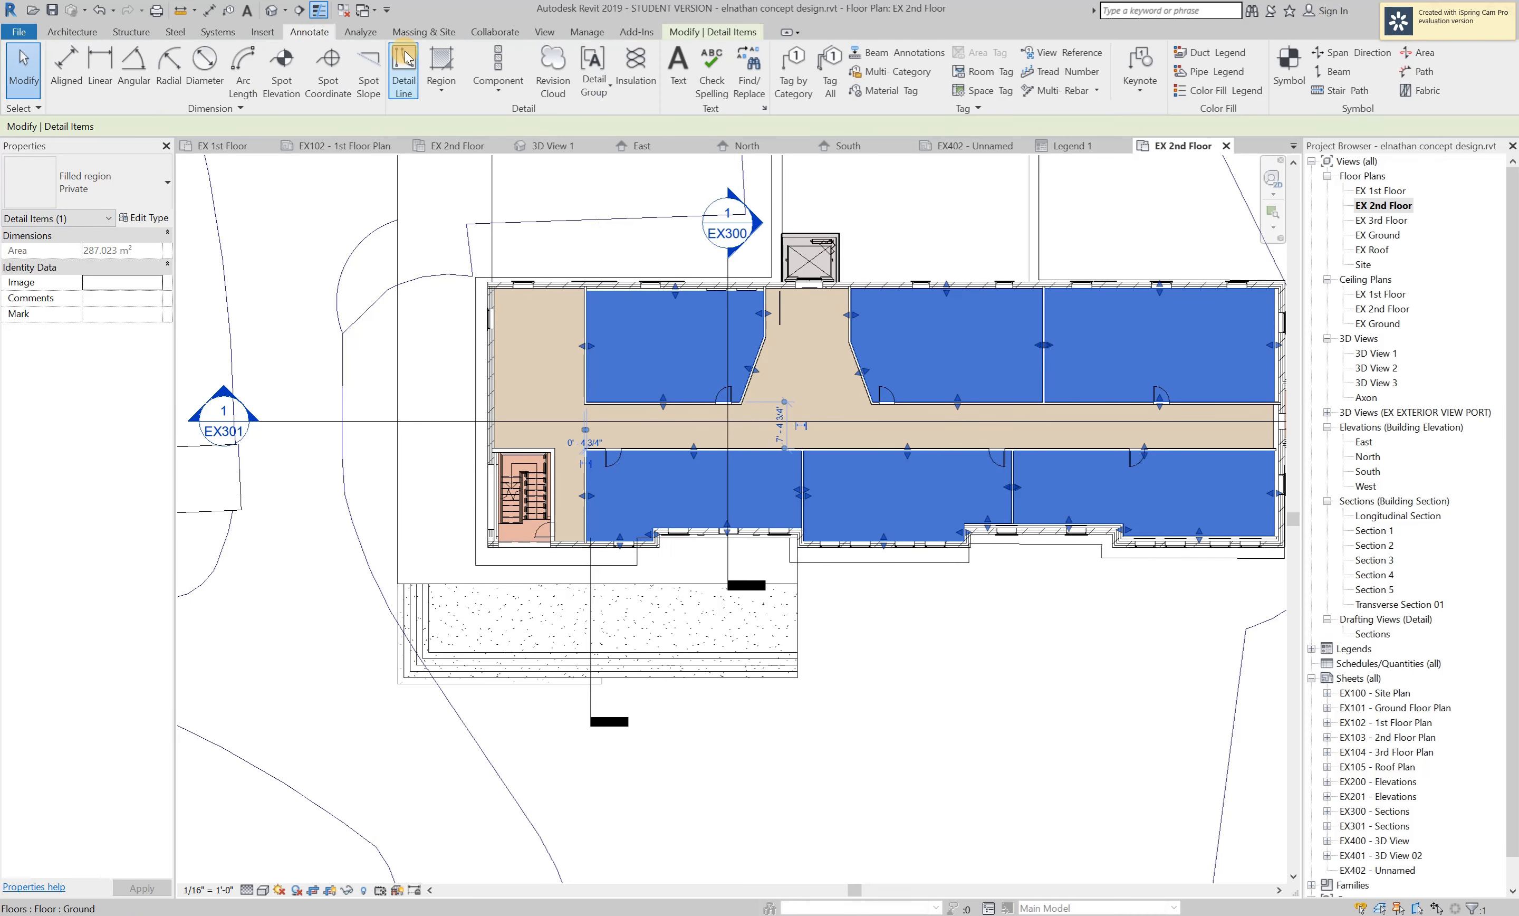
{"action": "left_click", "coordinate": [889, 645]}
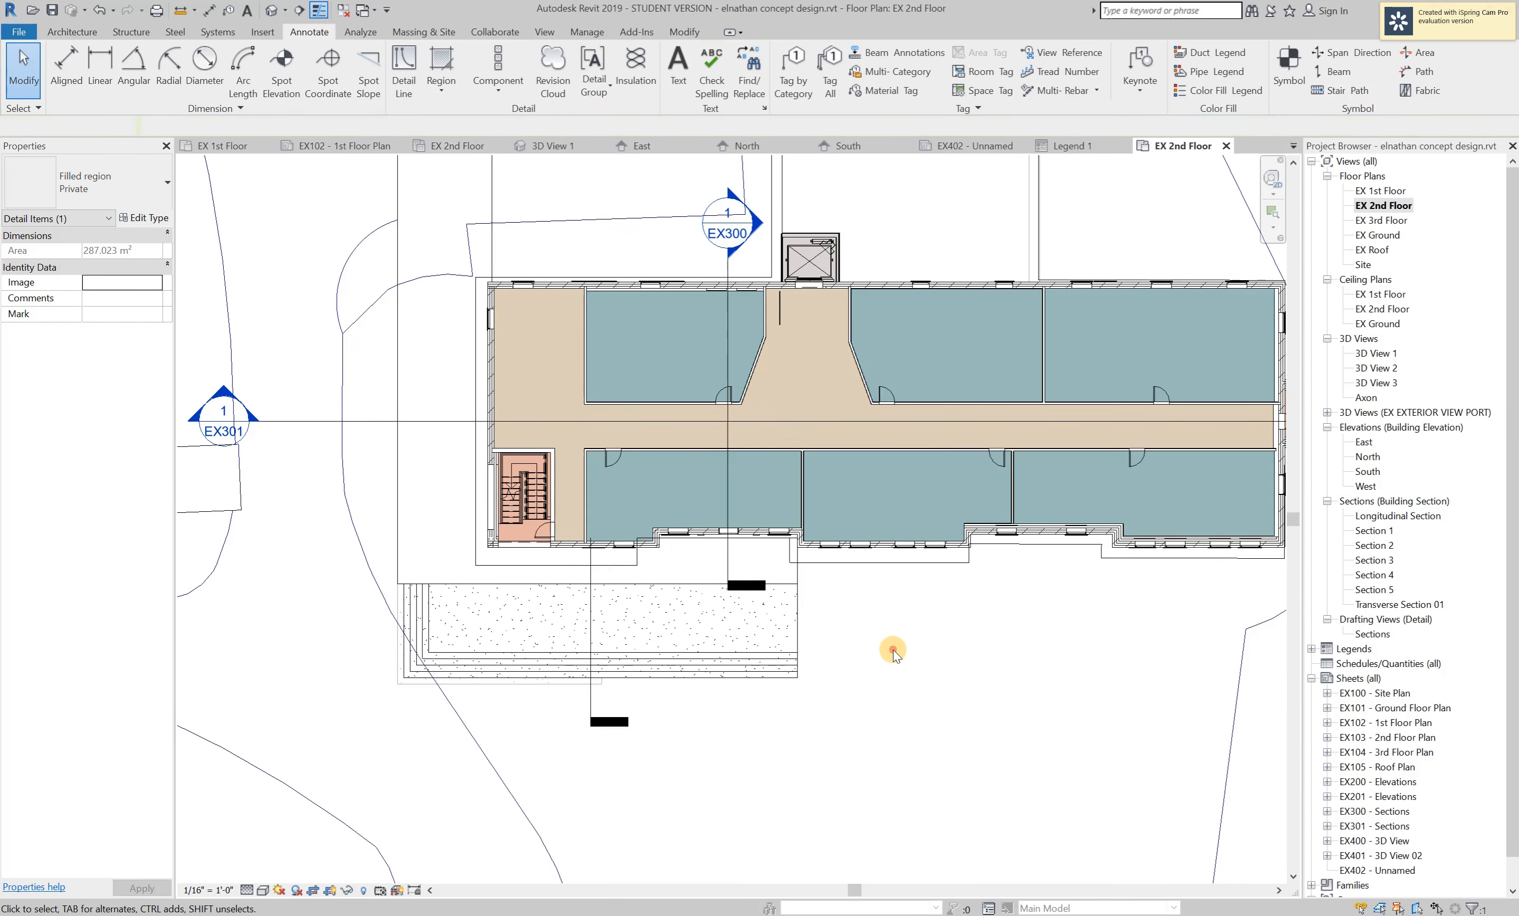
{"action": "left_click", "coordinate": [641, 352]}
{"action": "left_click", "coordinate": [916, 607]}
Check the properties of an EX Entrance Stair floor step in the second floor plan, and deselect it.
{"action": "scroll", "coordinate": [526, 537], "scroll_direction": "up", "scroll_amount": 3}
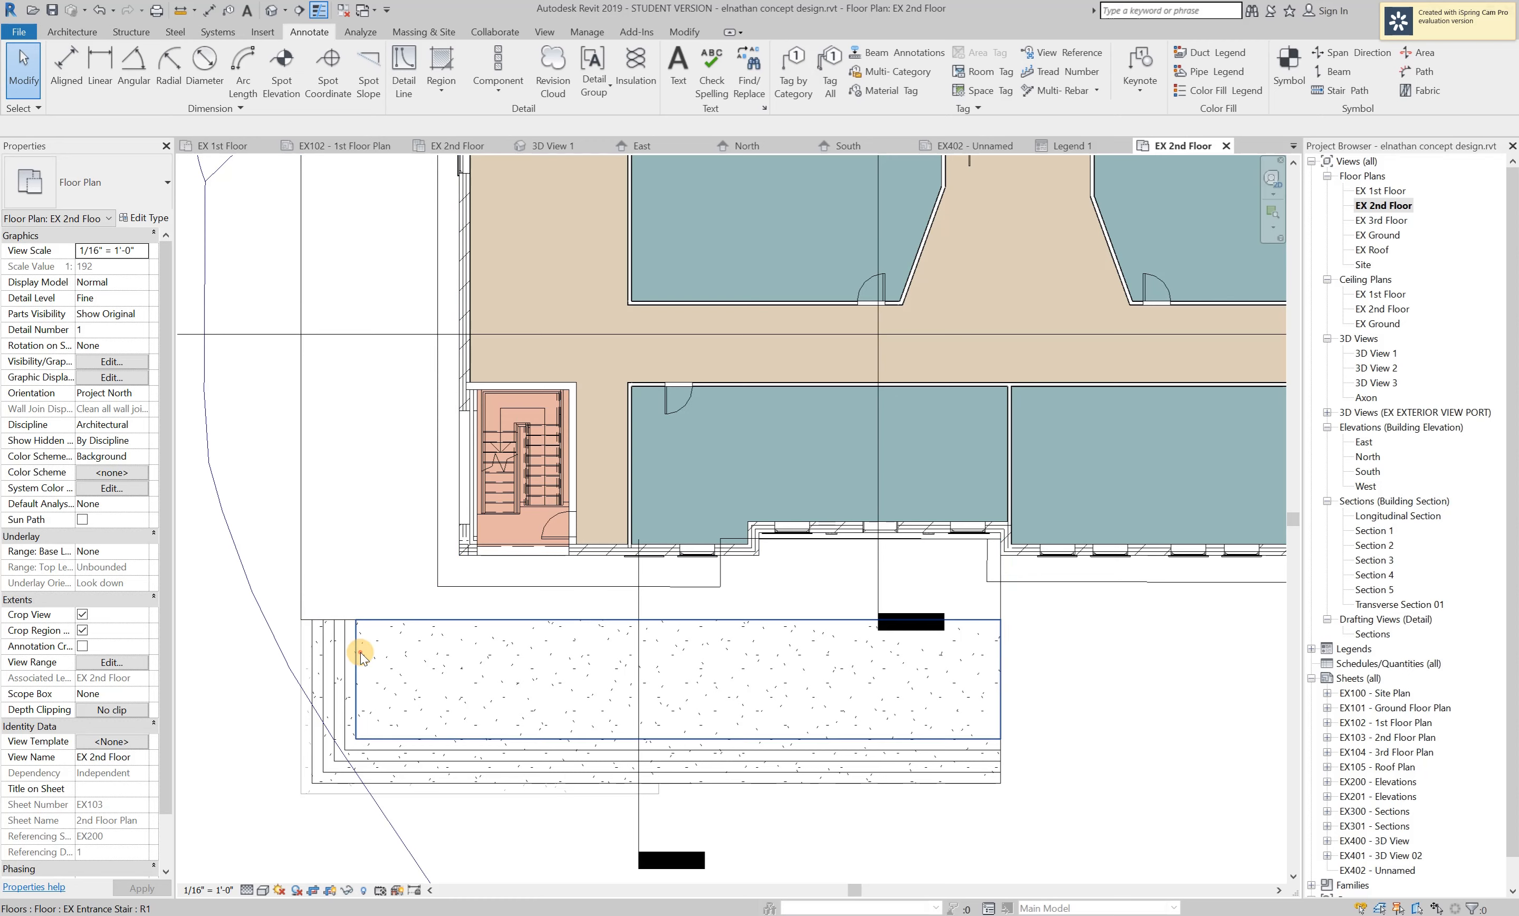
{"action": "left_click", "coordinate": [338, 654]}
{"action": "left_click", "coordinate": [325, 651]}
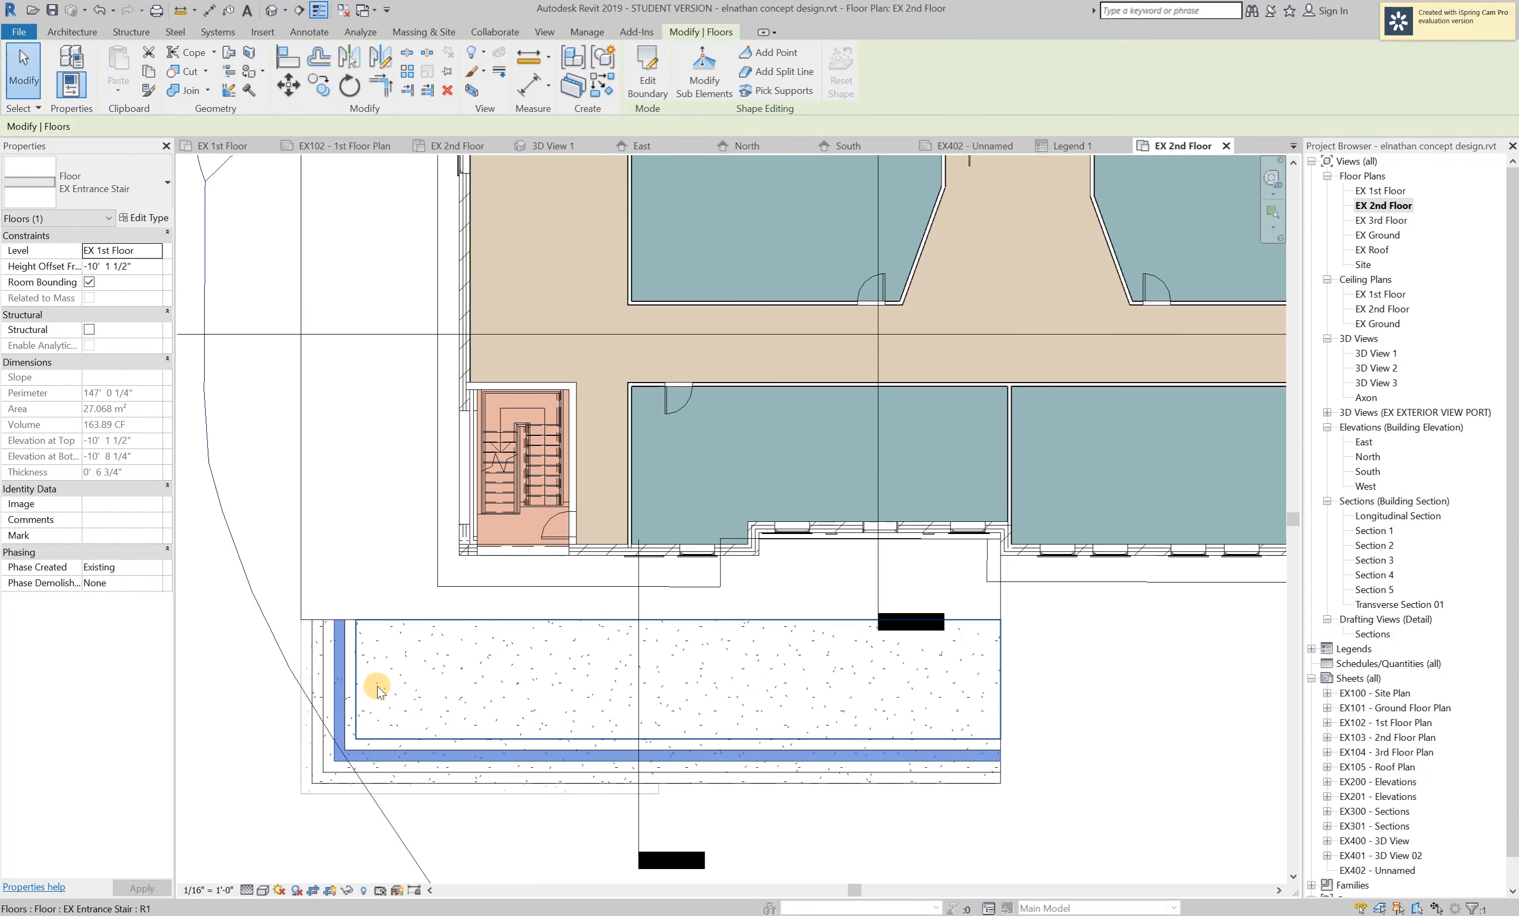
{"action": "scroll", "coordinate": [390, 568], "scroll_direction": "down", "scroll_amount": 2}
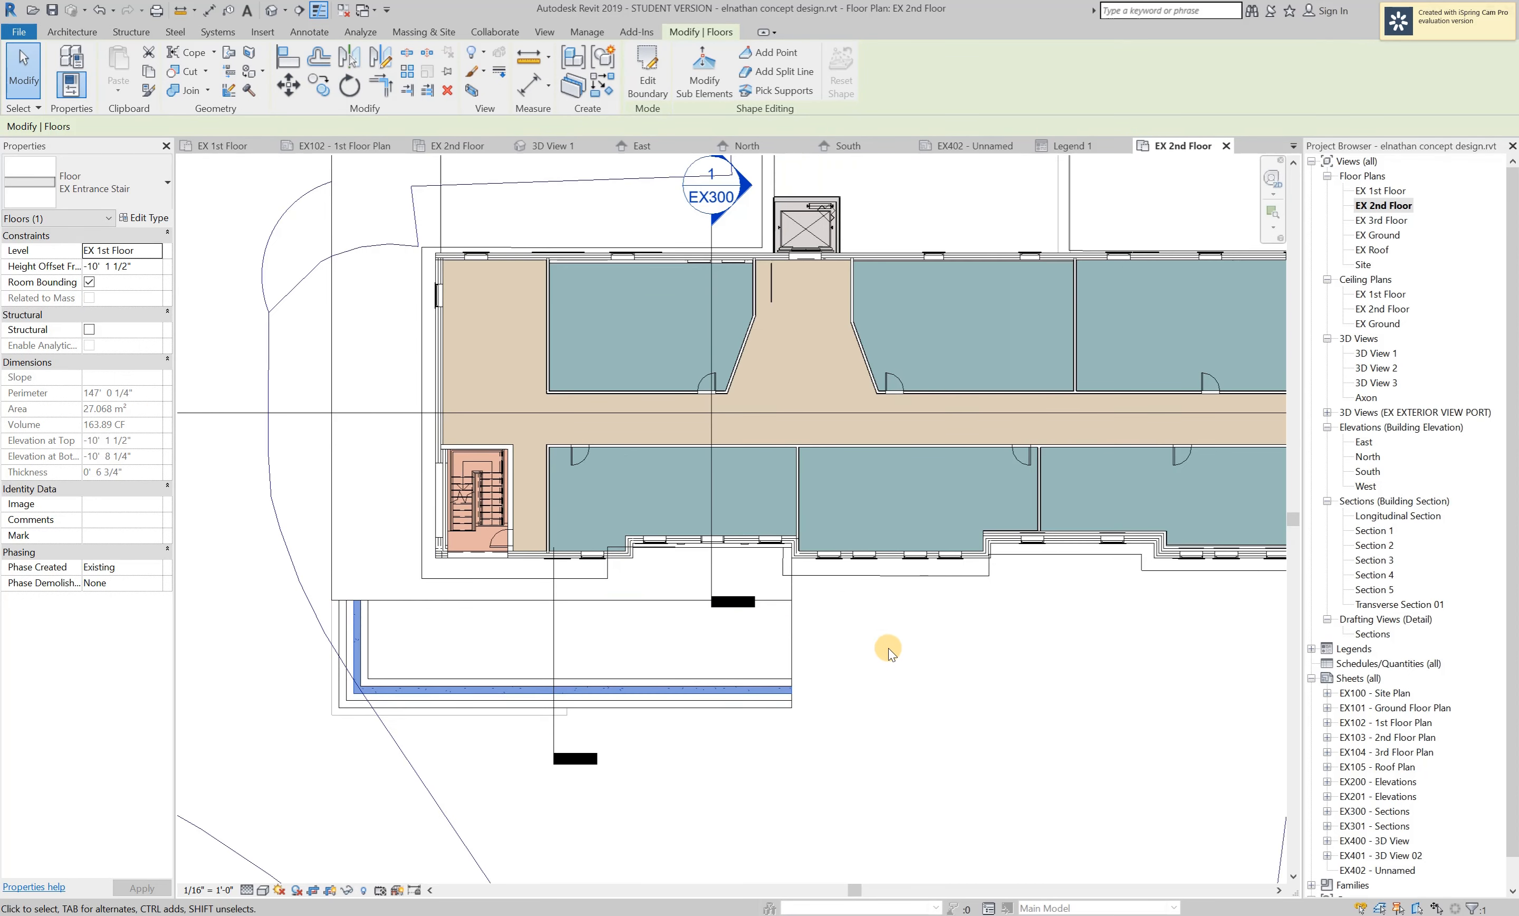
{"action": "left_click", "coordinate": [935, 727]}
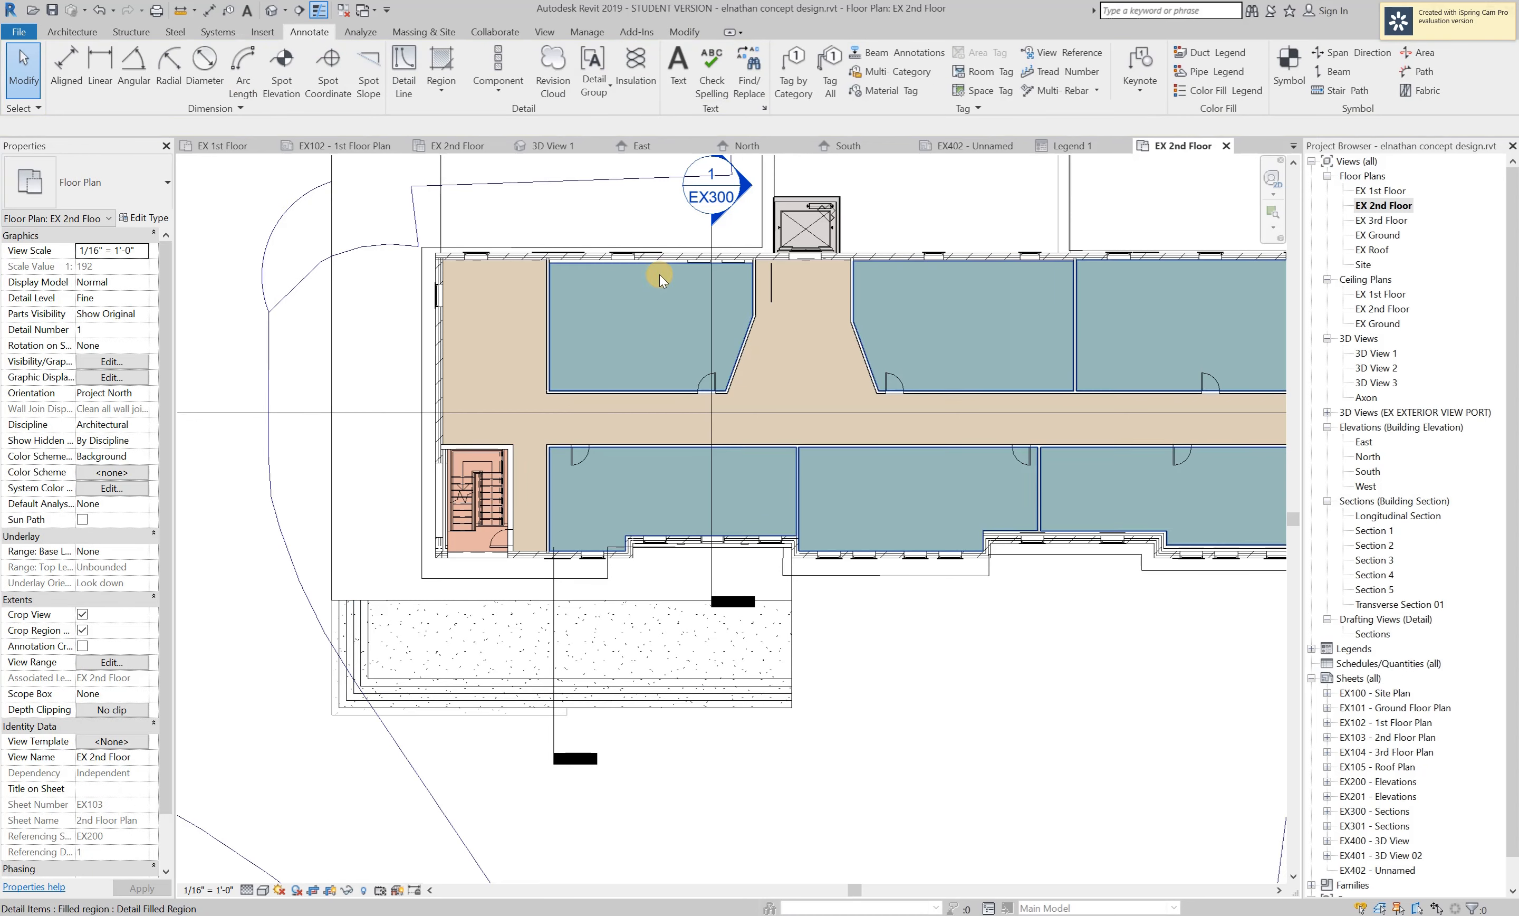
Examine the second floor's room filled region once more and the plan's crop extent against the surrounding site.
{"action": "left_click", "coordinate": [579, 331]}
{"action": "left_click", "coordinate": [993, 684]}
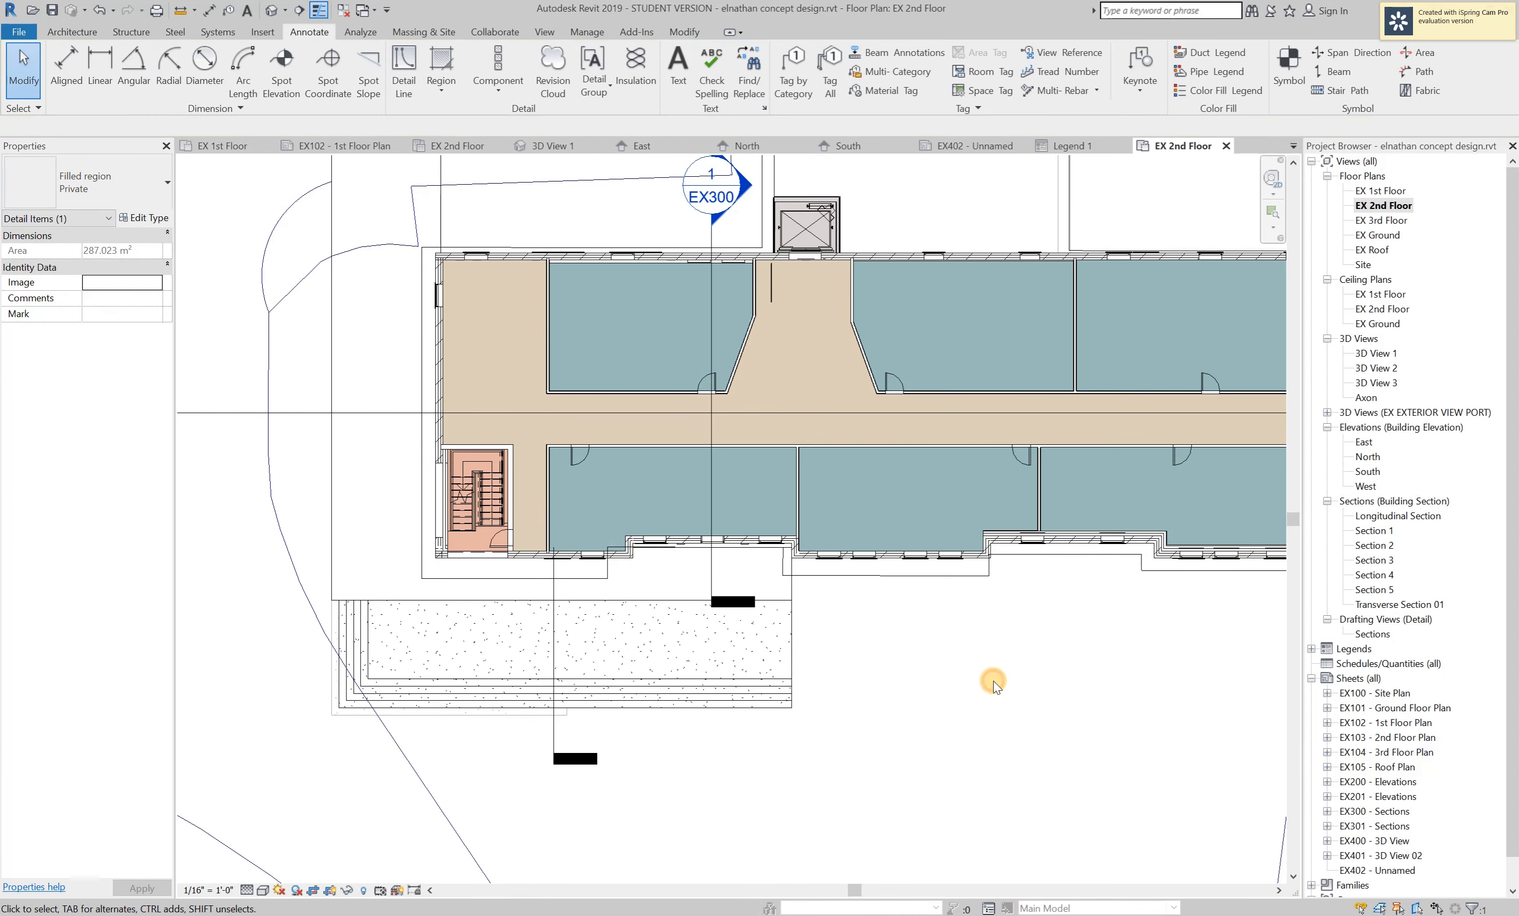
{"action": "scroll", "coordinate": [679, 597], "scroll_direction": "down", "scroll_amount": 6}
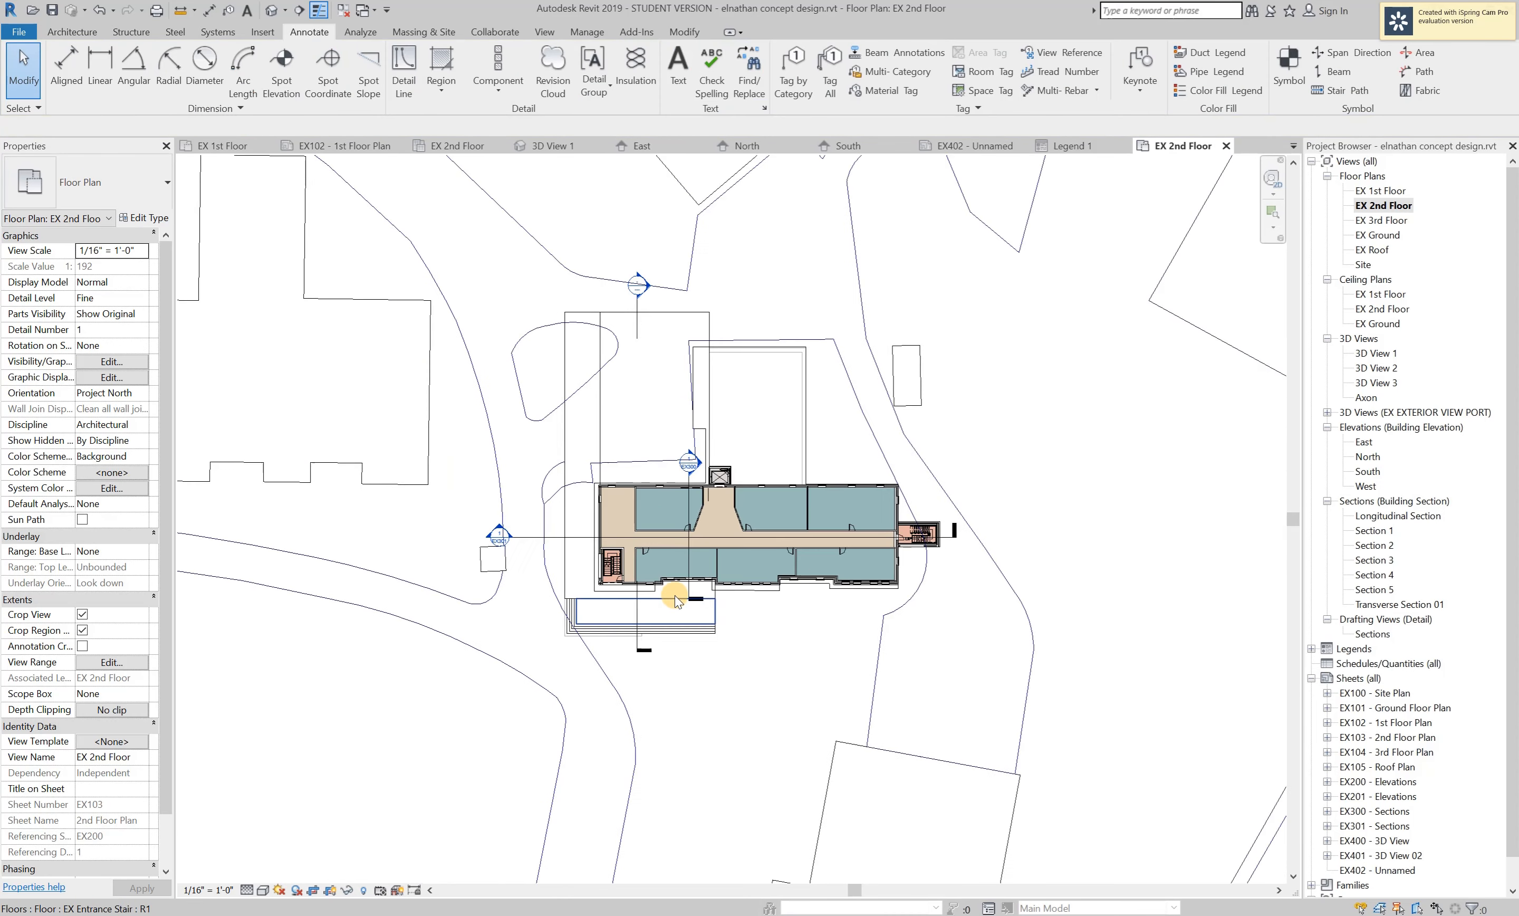
{"action": "scroll", "coordinate": [679, 592], "scroll_direction": "down", "scroll_amount": 4}
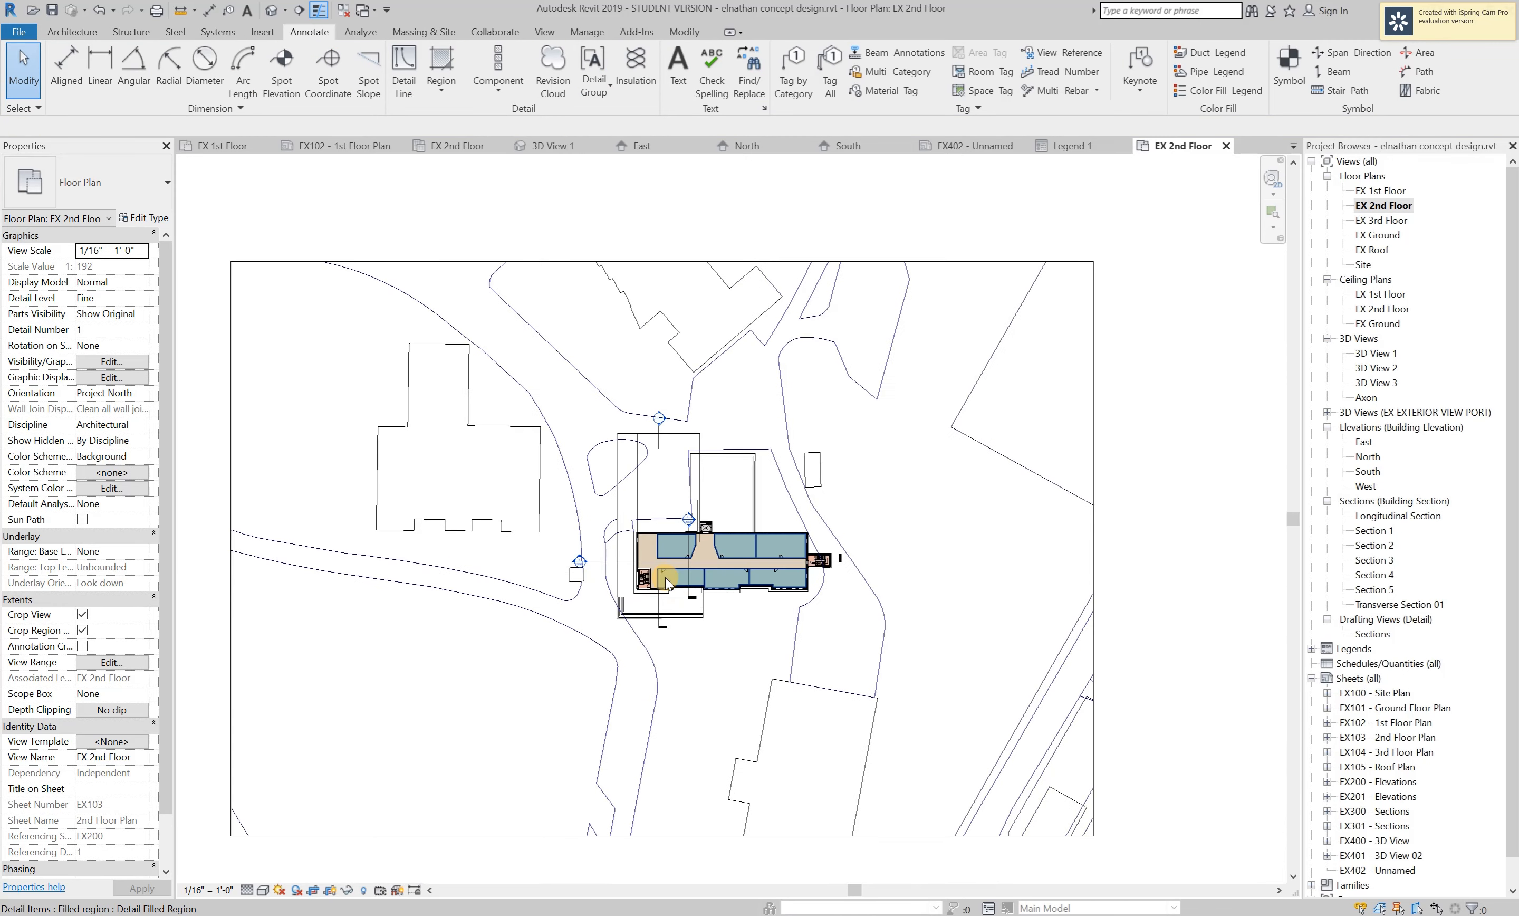
{"action": "scroll", "coordinate": [665, 578], "scroll_direction": "down", "scroll_amount": 1}
{"action": "scroll", "coordinate": [631, 650], "scroll_direction": "up", "scroll_amount": 1}
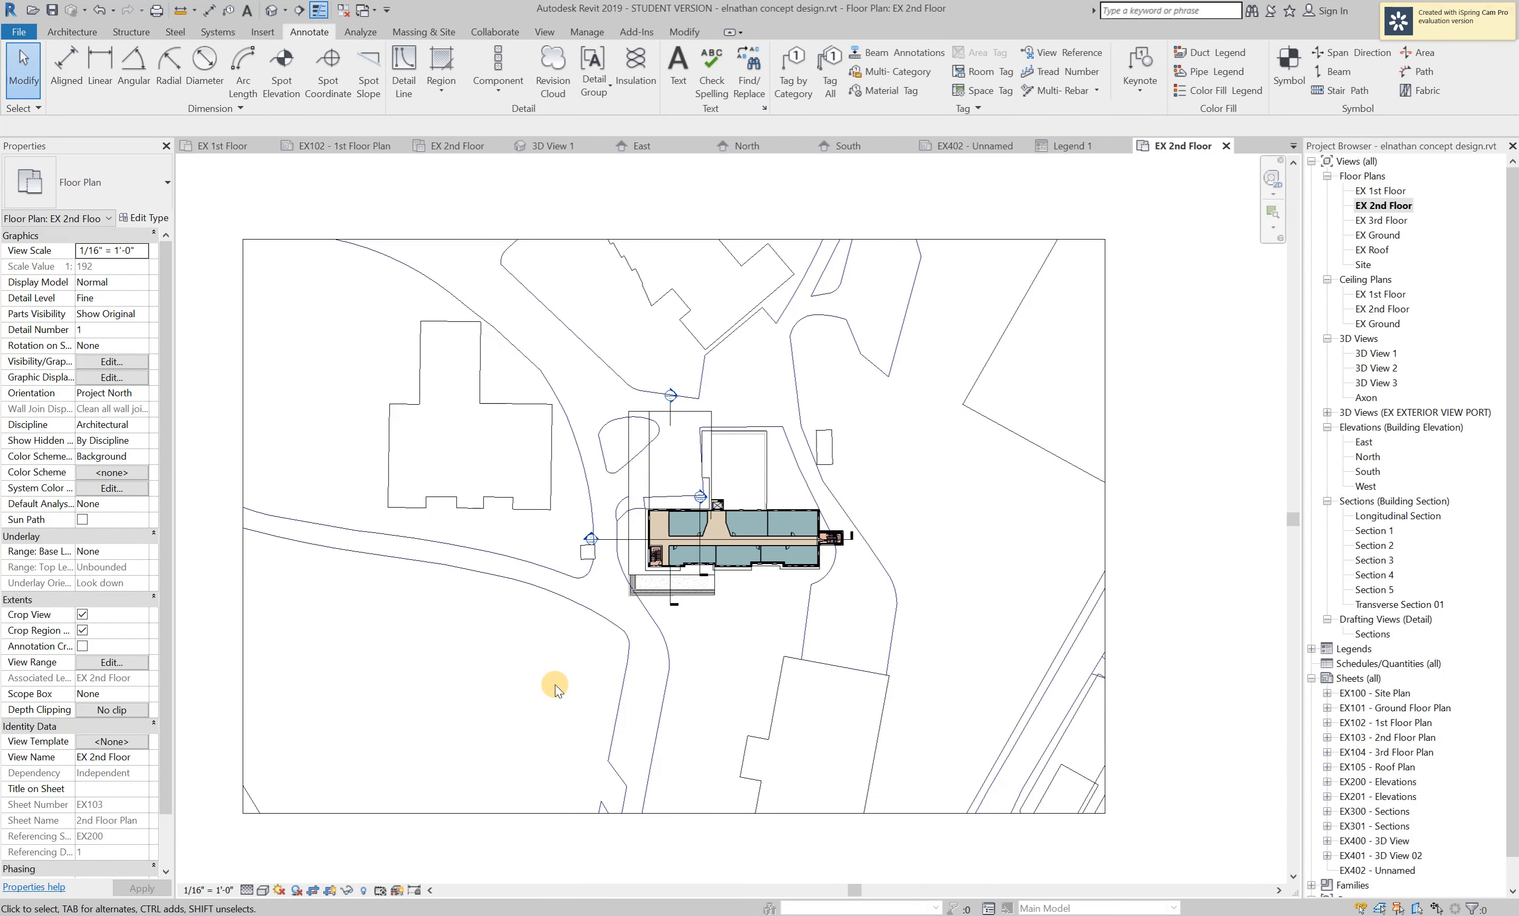
{"action": "scroll", "coordinate": [555, 688], "scroll_direction": "up", "scroll_amount": 1}
{"action": "scroll", "coordinate": [860, 501], "scroll_direction": "up", "scroll_amount": 2}
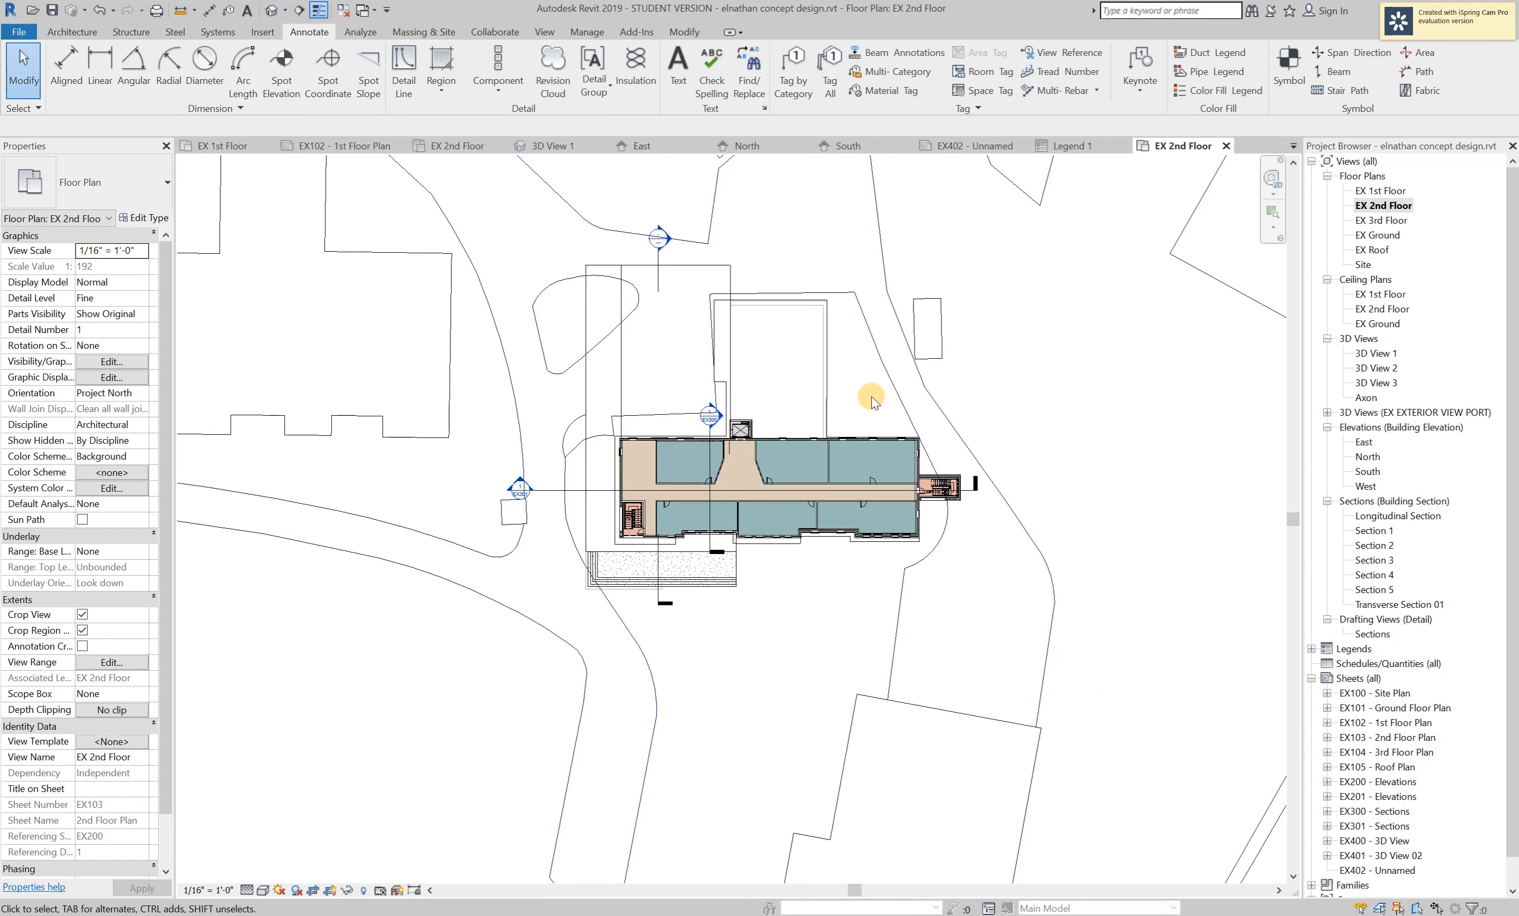
{"action": "scroll", "coordinate": [871, 398], "scroll_direction": "down", "scroll_amount": 2}
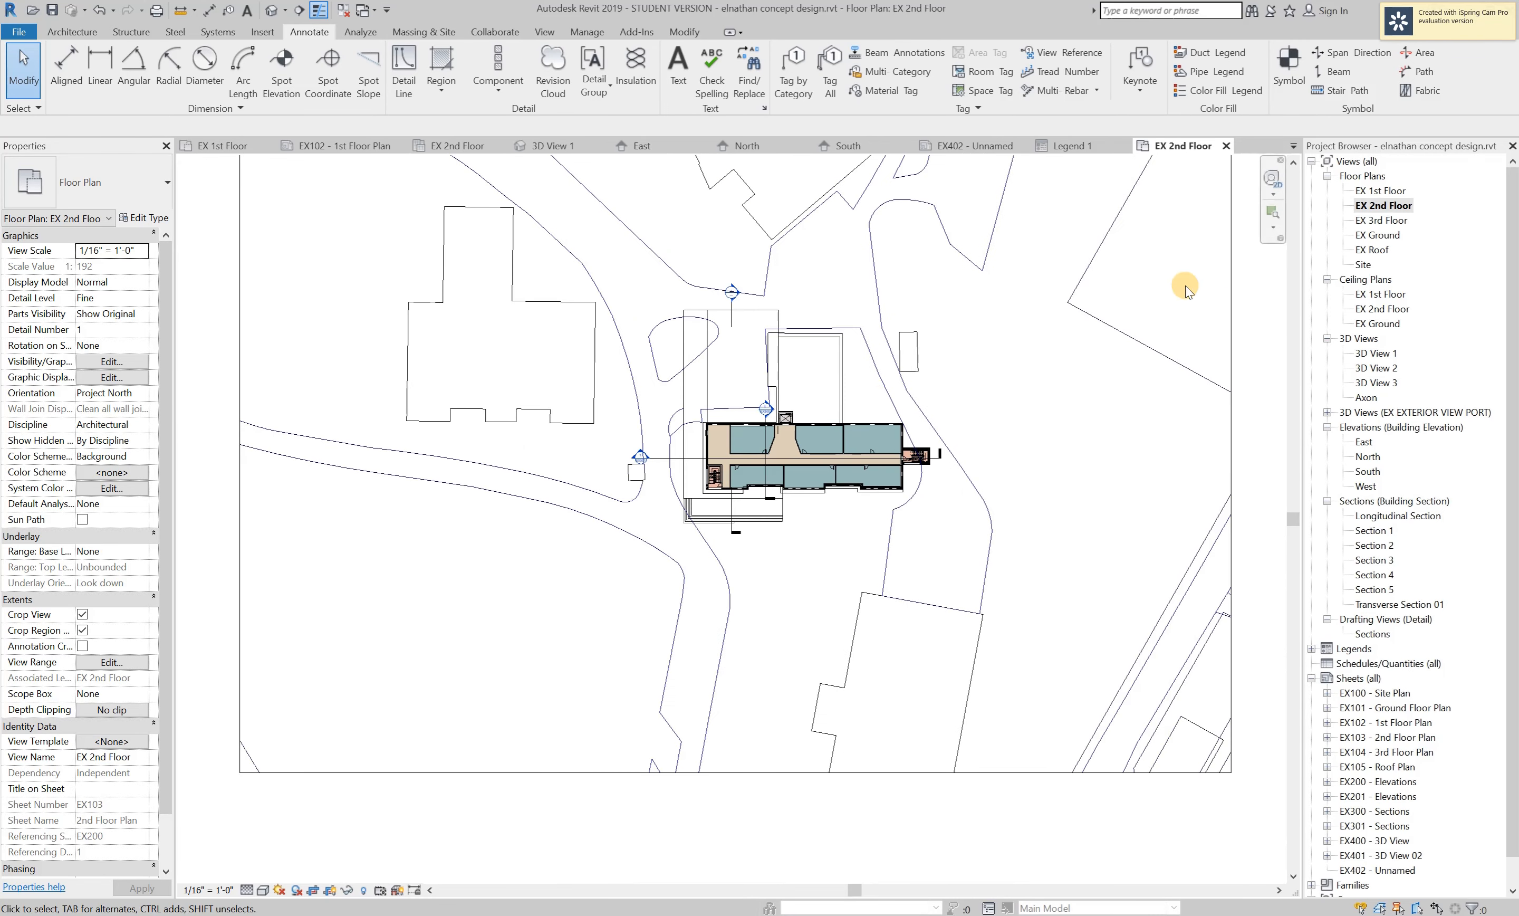
Open the EX 1st Floor ceiling plan and enable both its Crop View and Crop Region Visible options.
{"action": "double_click", "coordinate": [1376, 294]}
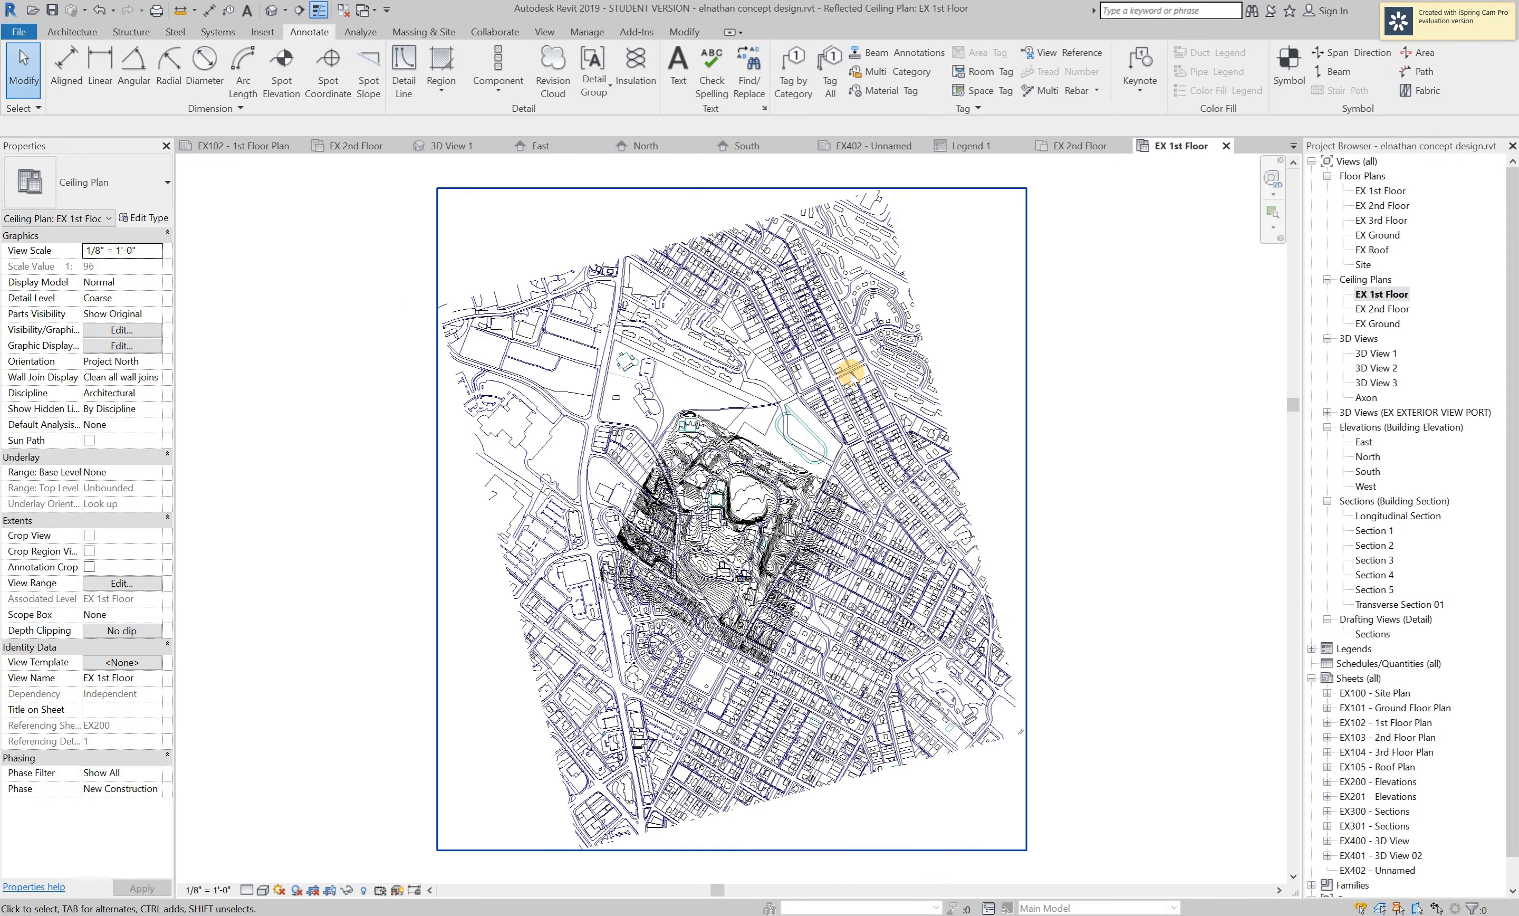
{"action": "scroll", "coordinate": [669, 581], "scroll_direction": "up", "scroll_amount": 2}
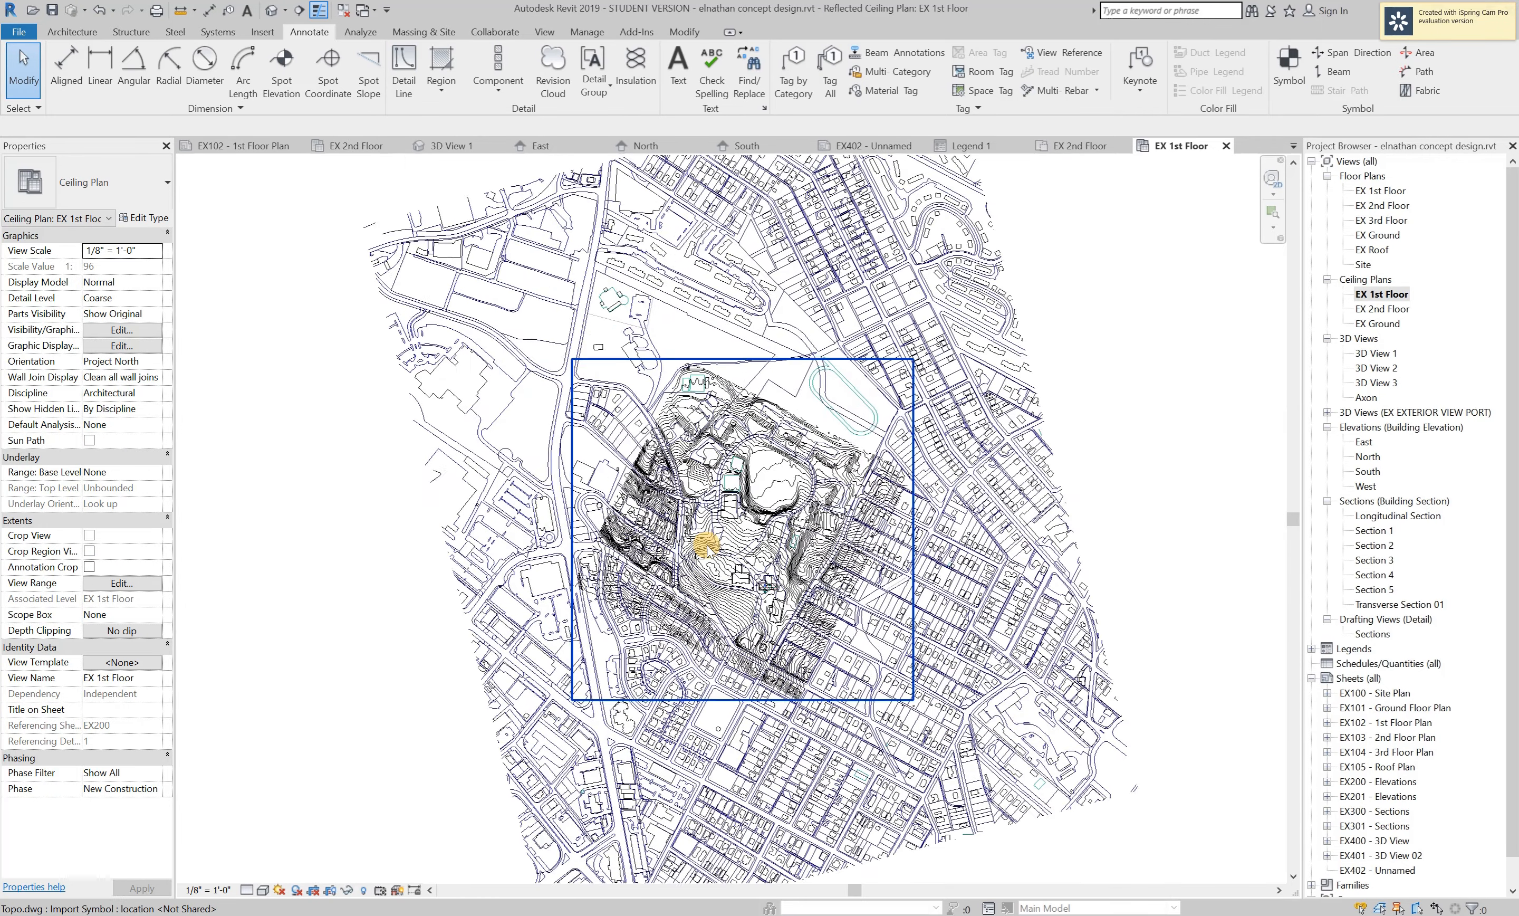
{"action": "scroll", "coordinate": [708, 550], "scroll_direction": "up", "scroll_amount": 5}
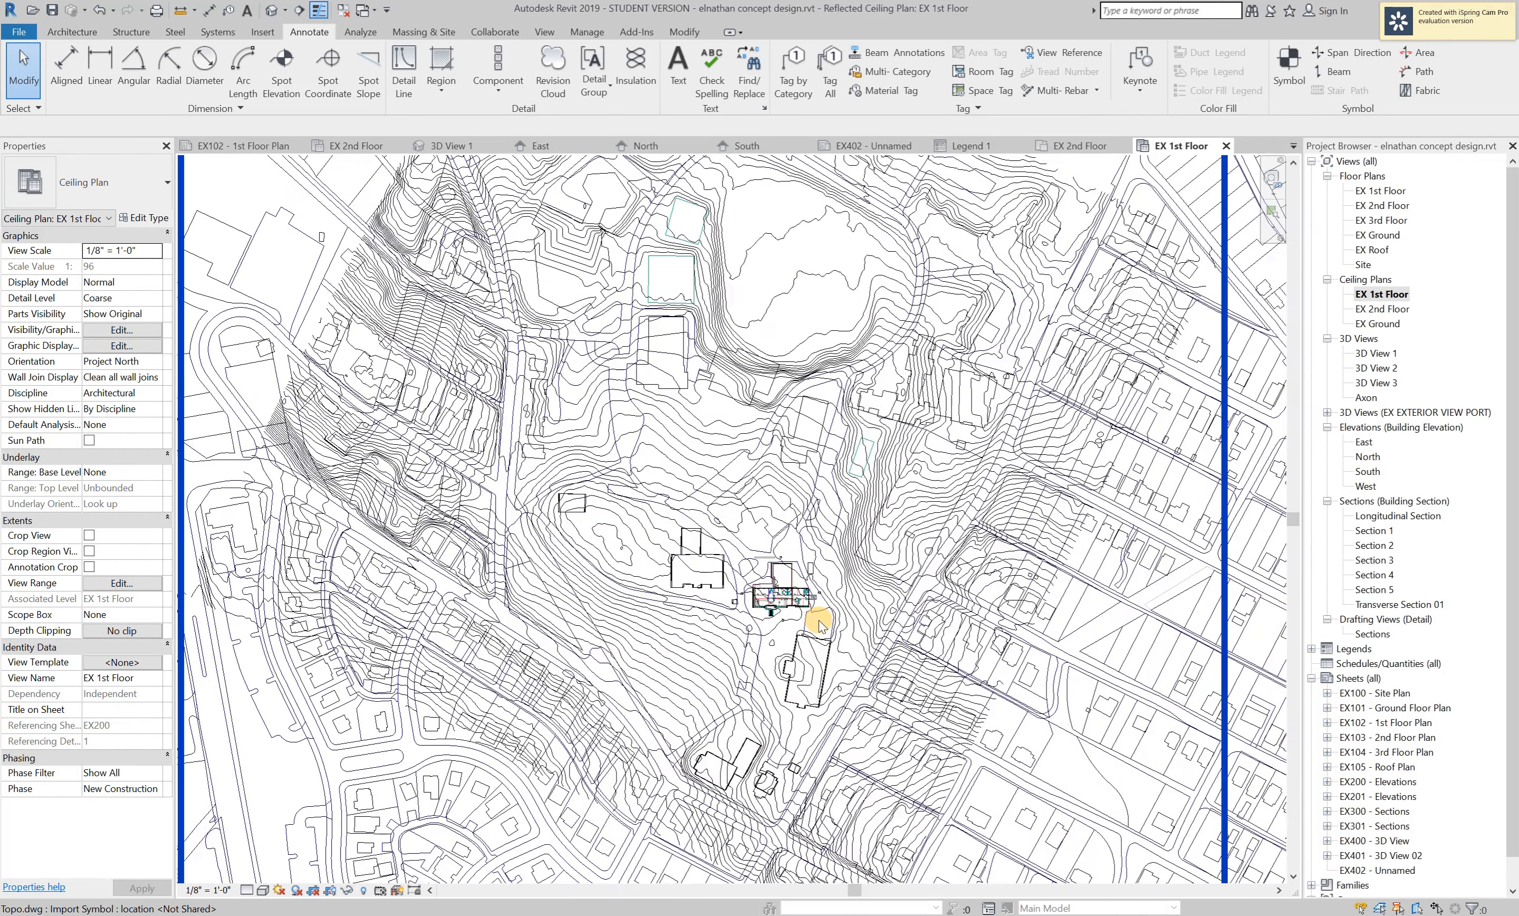
{"action": "scroll", "coordinate": [821, 627], "scroll_direction": "up", "scroll_amount": 1}
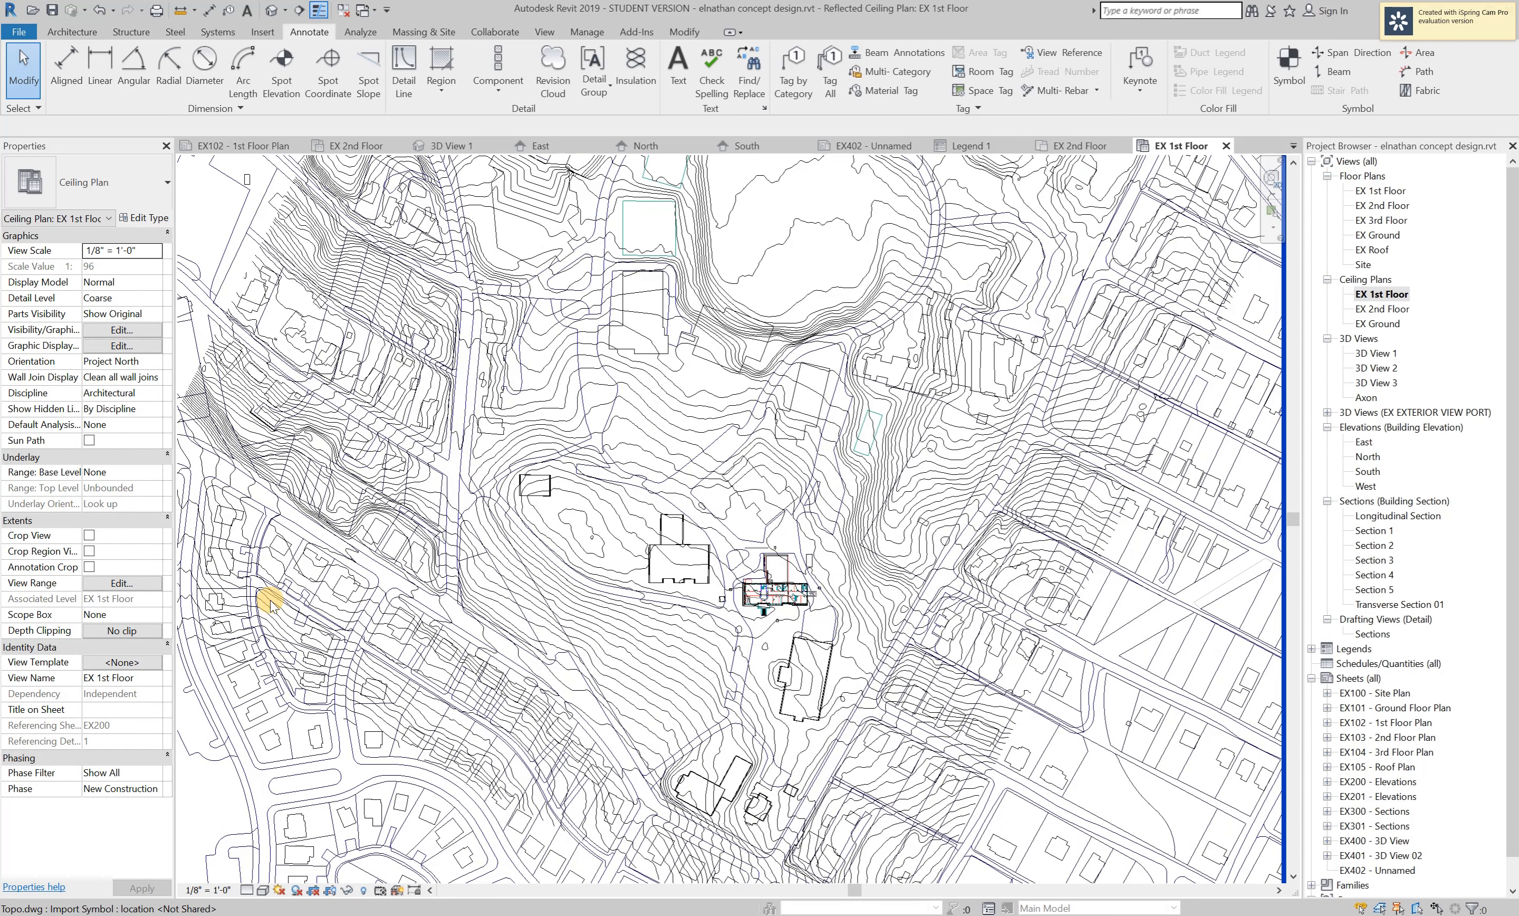
{"action": "left_click", "coordinate": [89, 535]}
{"action": "left_click", "coordinate": [88, 552]}
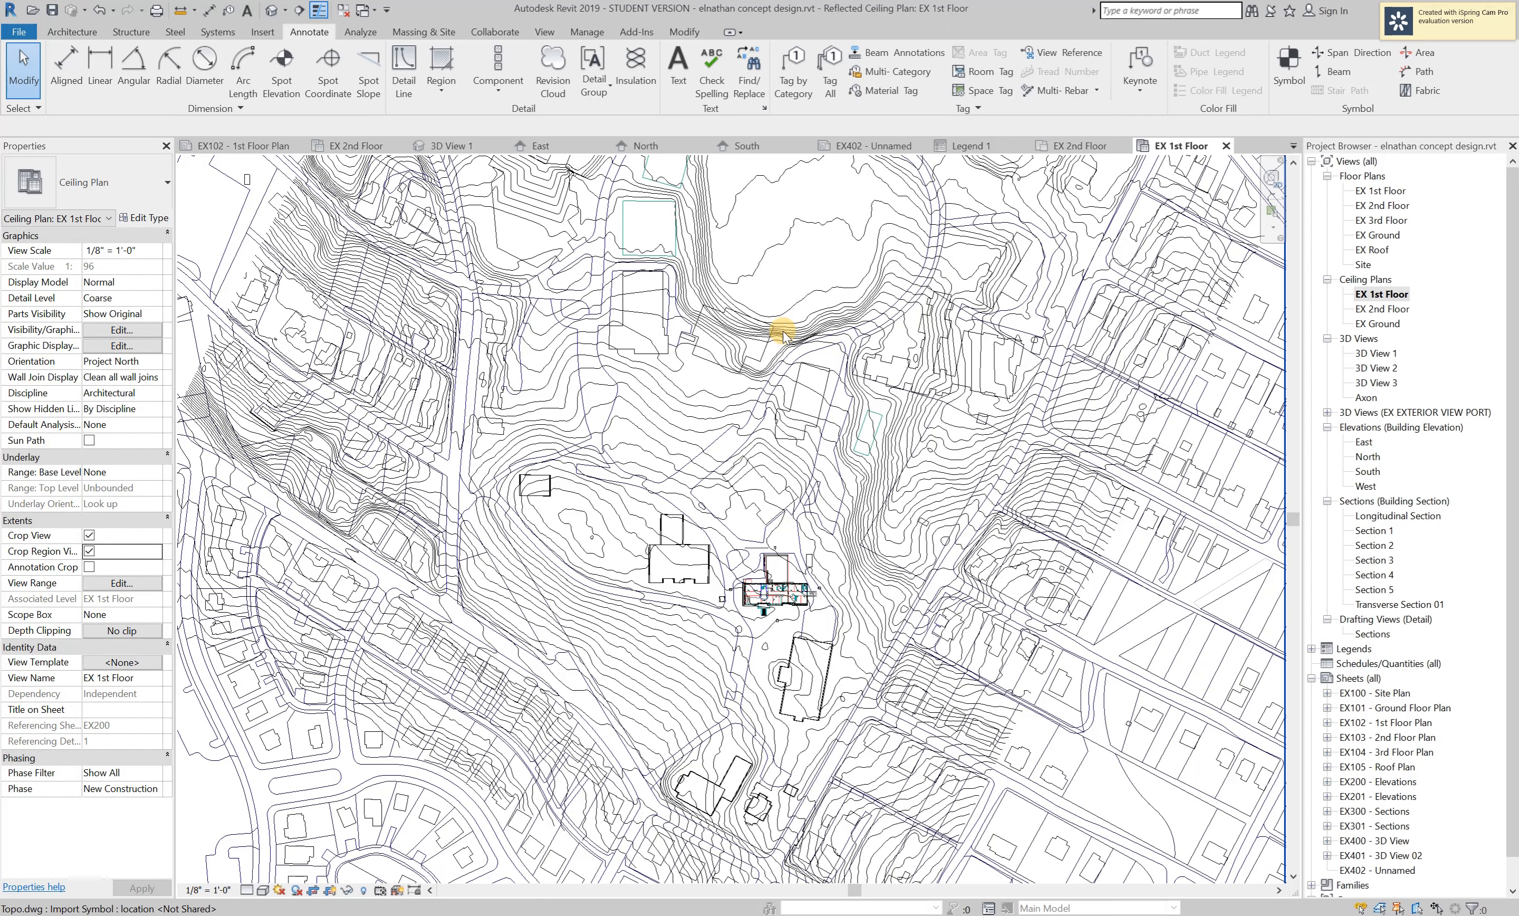
Shrink the EX 1st Floor ceiling plan's crop region from all four sides around the central contour area.
{"action": "scroll", "coordinate": [553, 434], "scroll_direction": "down", "scroll_amount": 5}
{"action": "scroll", "coordinate": [742, 252], "scroll_direction": "down", "scroll_amount": 4}
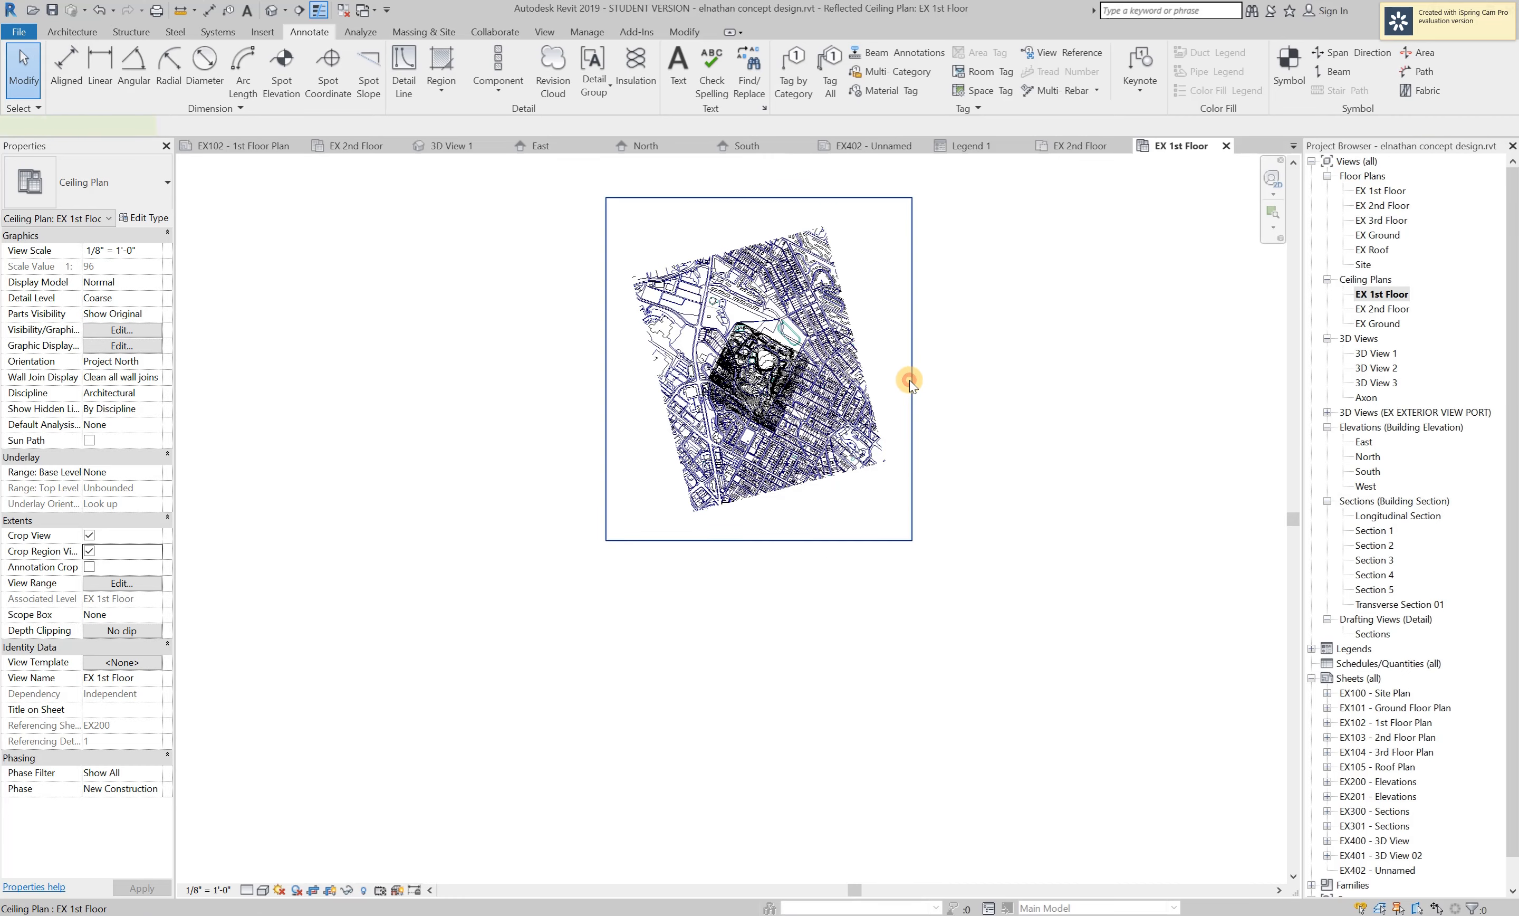
{"action": "left_click", "coordinate": [911, 381]}
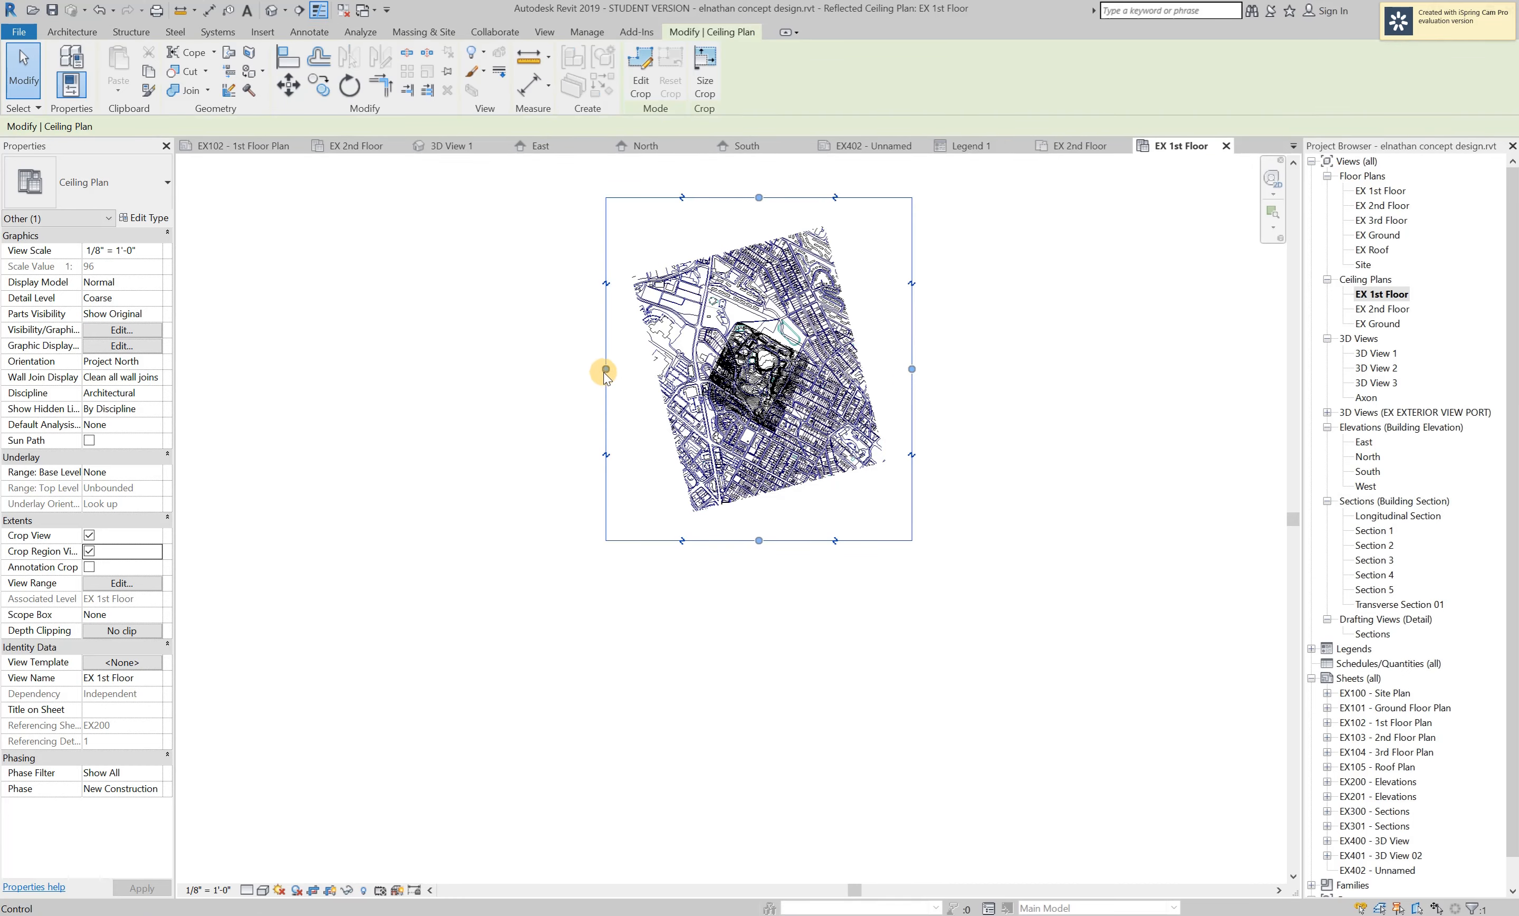
{"action": "left_click_drag", "start_coordinate": [606, 370], "coordinate": [731, 371]}
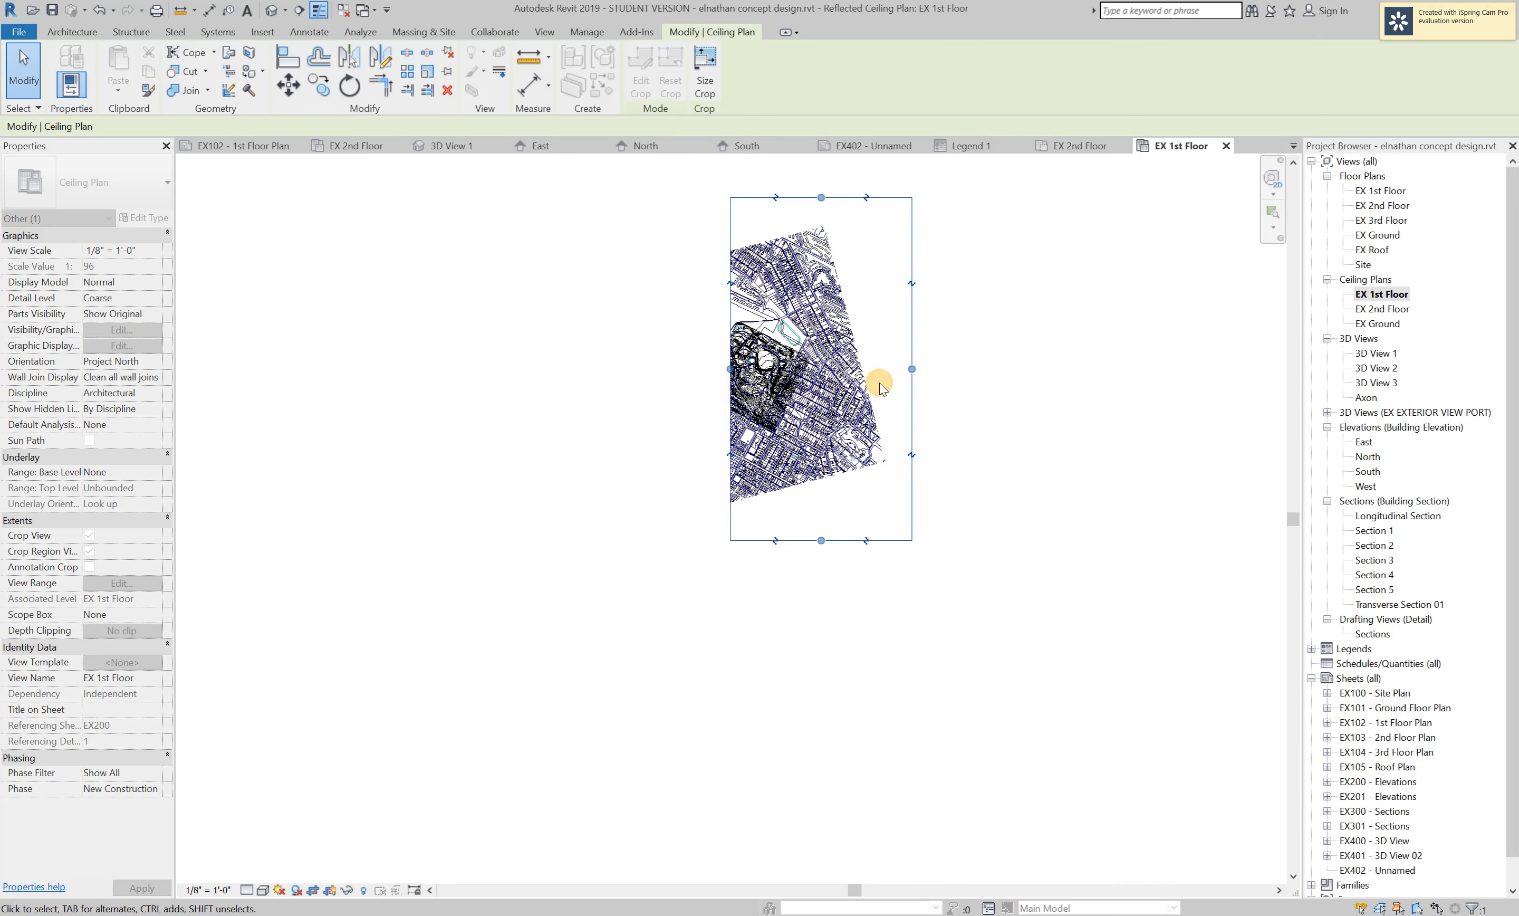
{"action": "left_click_drag", "start_coordinate": [911, 369], "coordinate": [796, 371]}
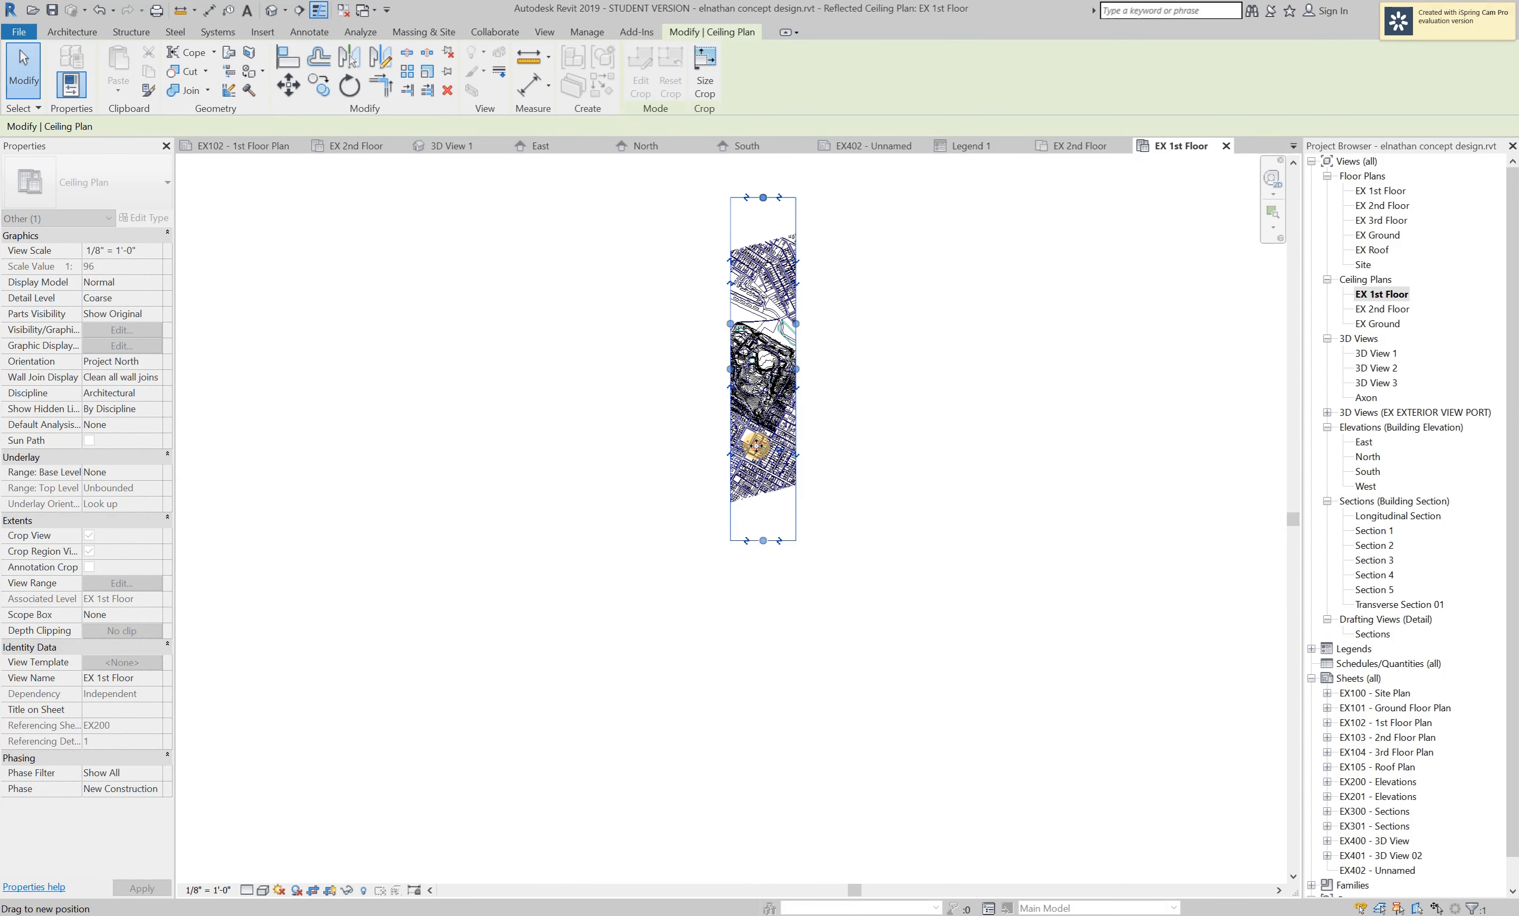
{"action": "left_click_drag", "start_coordinate": [761, 409], "coordinate": [750, 211]}
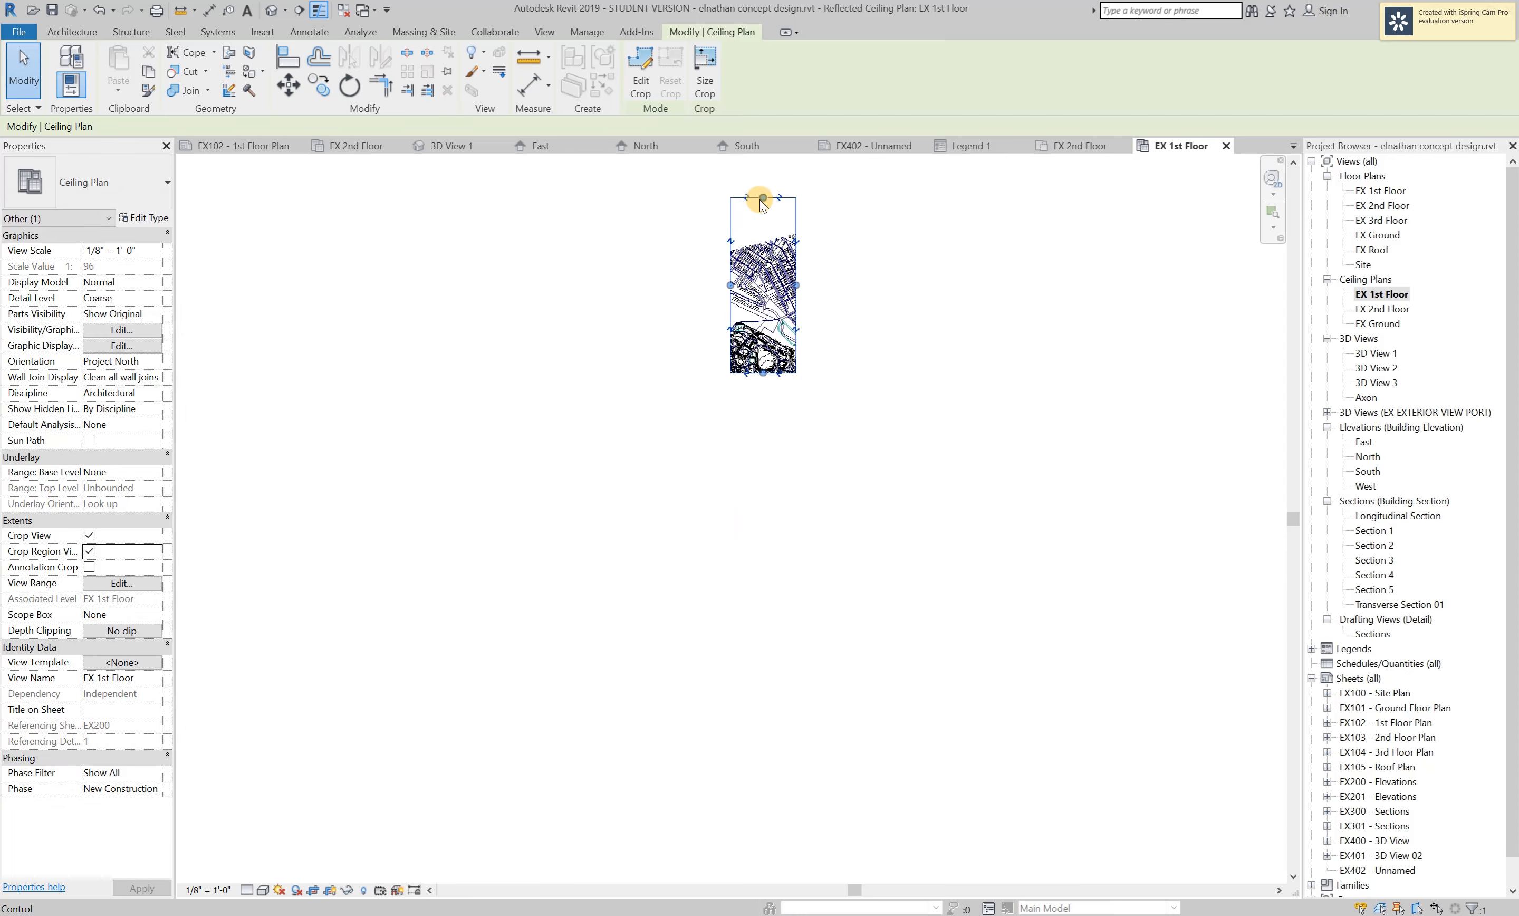
{"action": "left_click_drag", "start_coordinate": [771, 313], "coordinate": [769, 328]}
Refine the crop region by pulling its right and upper edges inward and extending its lower edge, and deselect it.
{"action": "scroll", "coordinate": [753, 366], "scroll_direction": "up", "scroll_amount": 5}
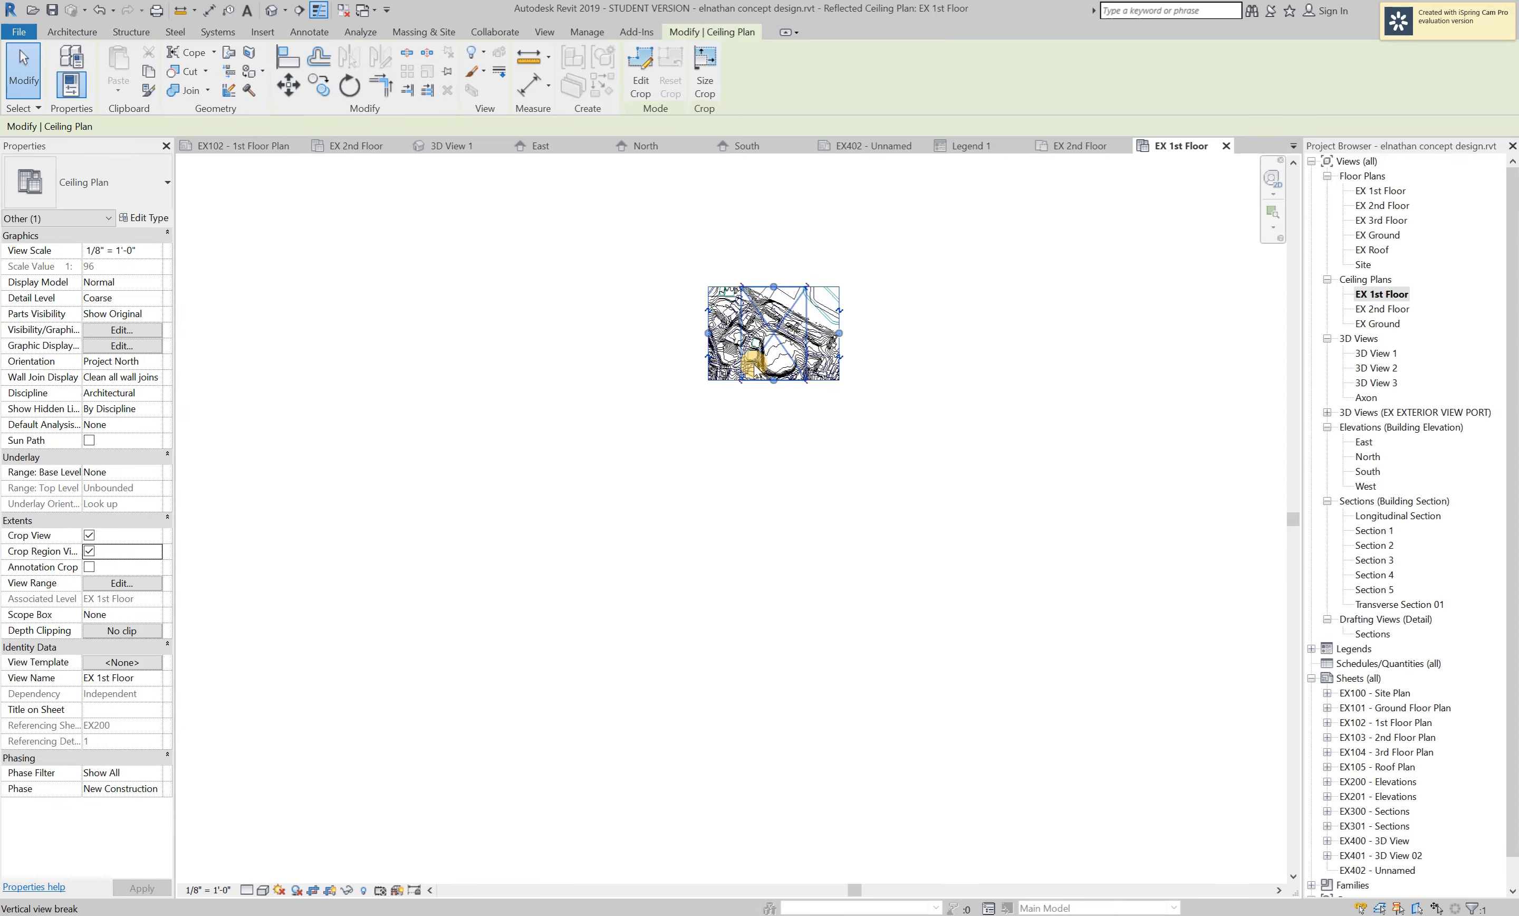
{"action": "scroll", "coordinate": [756, 366], "scroll_direction": "up", "scroll_amount": 10}
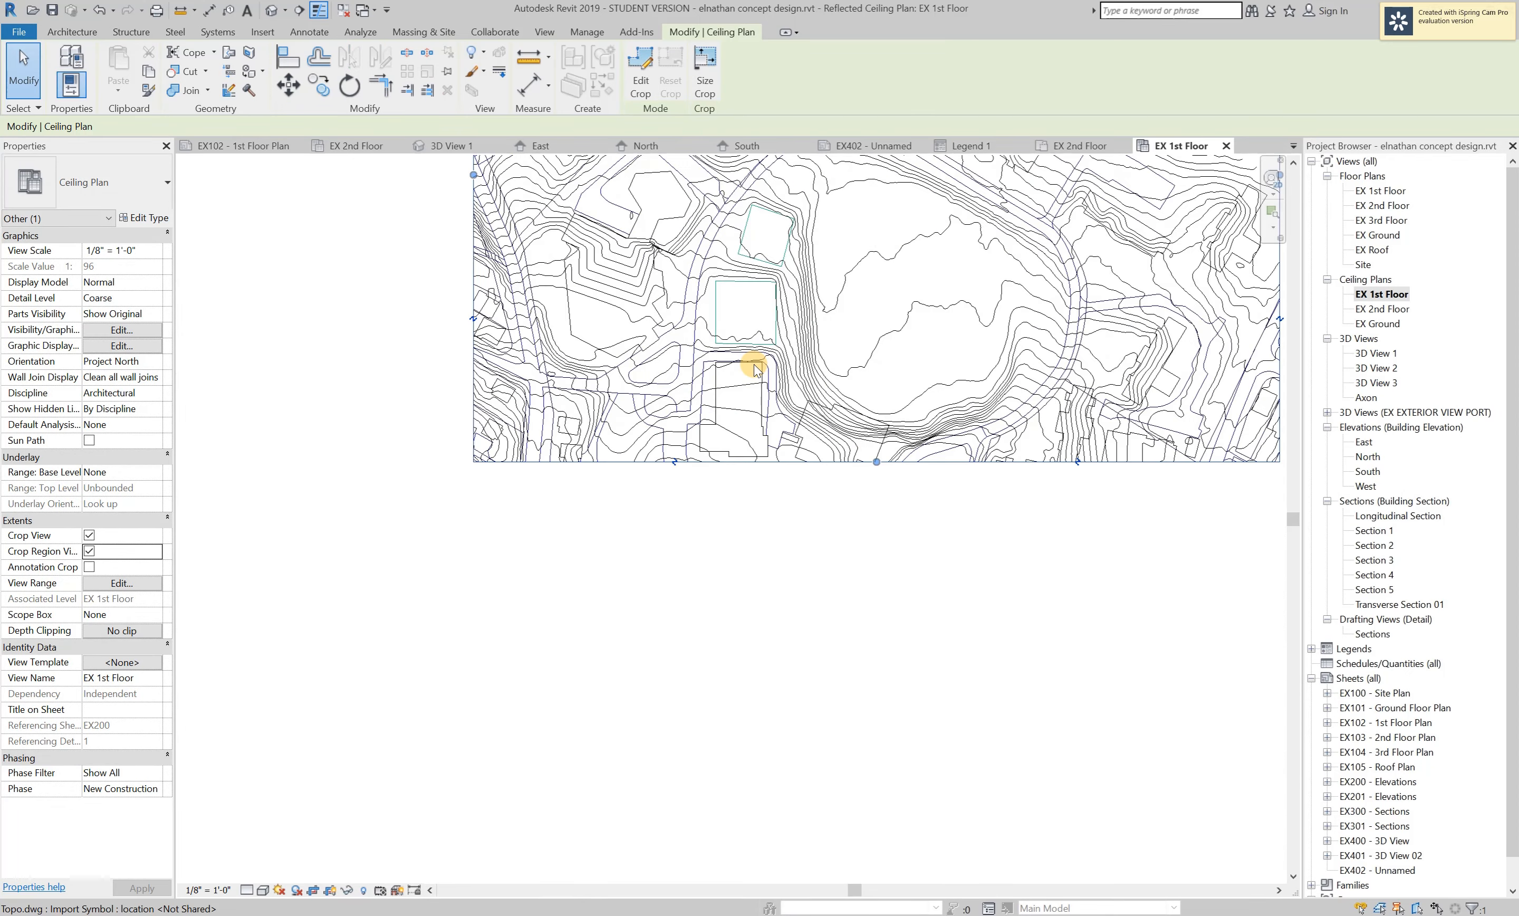
{"action": "scroll", "coordinate": [813, 519], "scroll_direction": "down", "scroll_amount": 8}
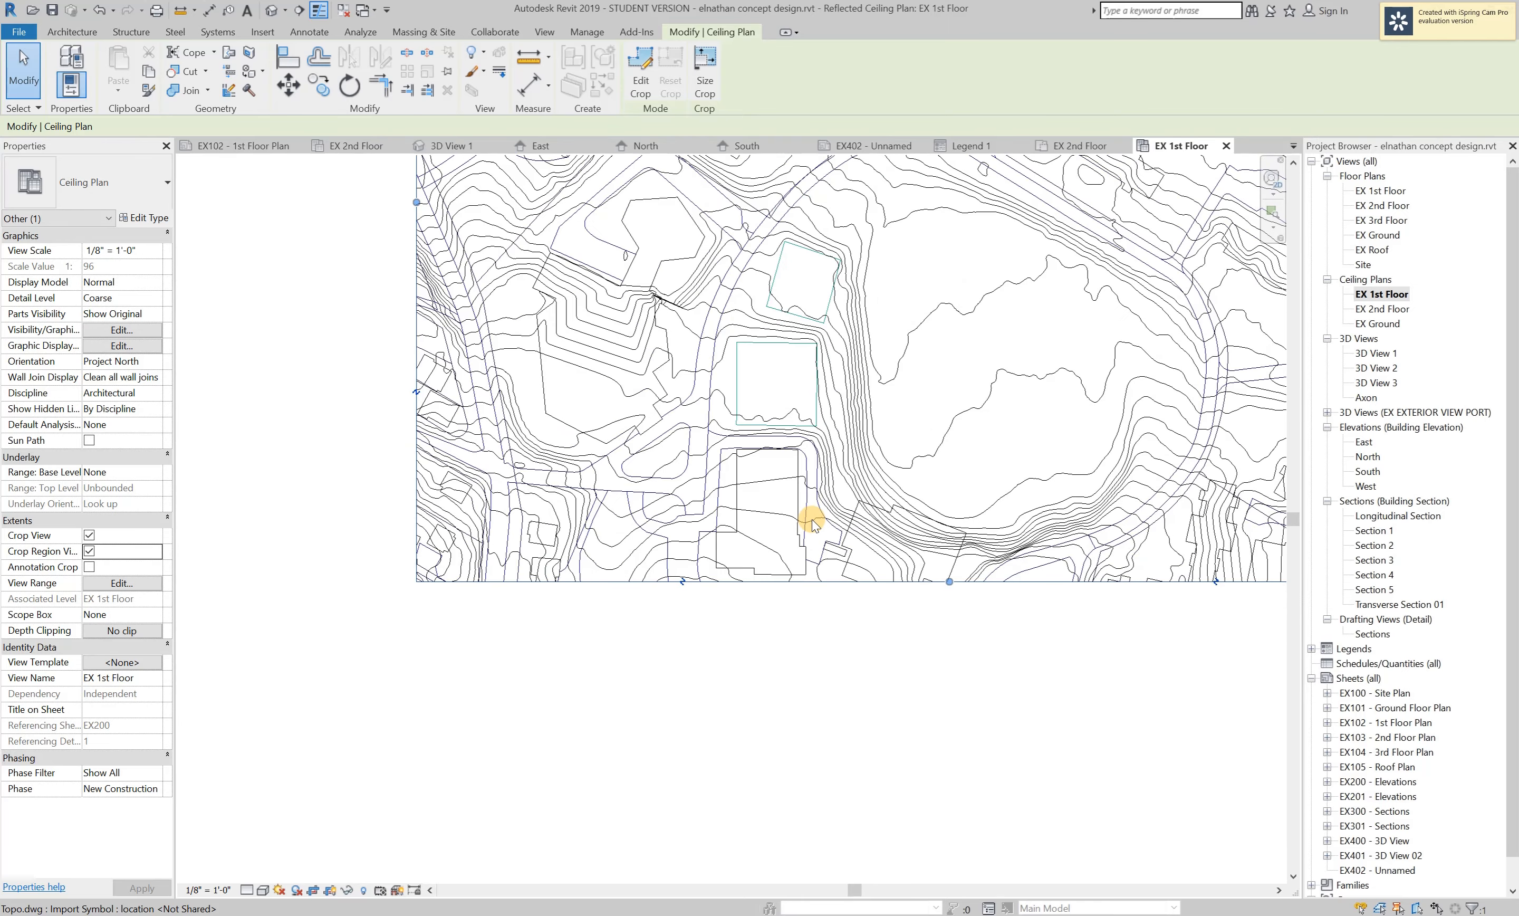
{"action": "scroll", "coordinate": [814, 519], "scroll_direction": "down", "scroll_amount": 2}
{"action": "left_click_drag", "start_coordinate": [1103, 380], "coordinate": [883, 382]}
{"action": "left_click_drag", "start_coordinate": [765, 219], "coordinate": [765, 401]}
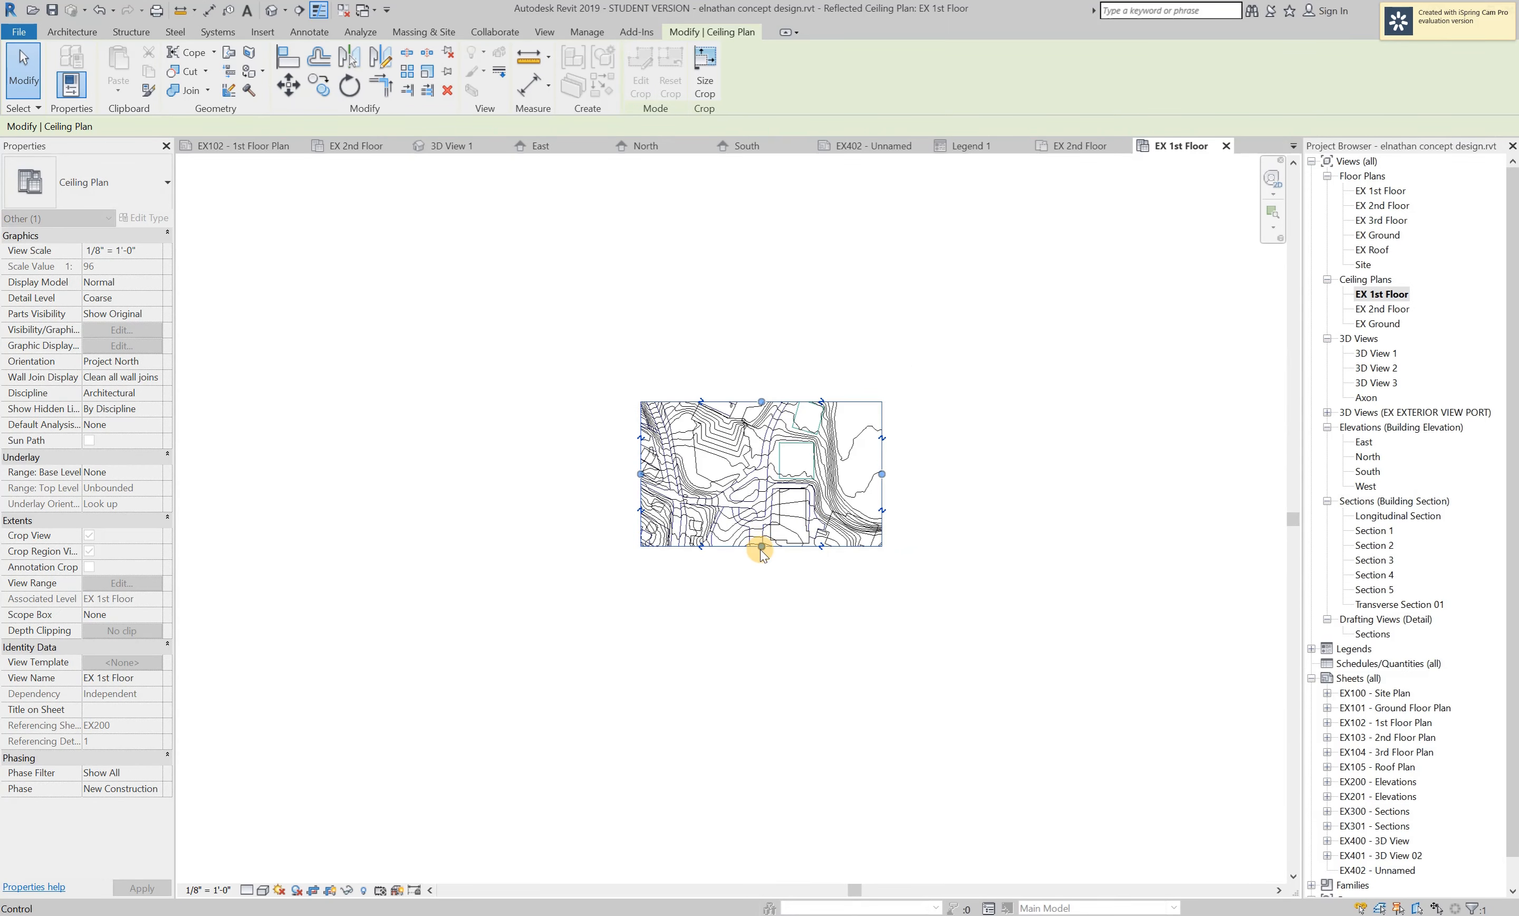
{"action": "left_click_drag", "start_coordinate": [760, 545], "coordinate": [755, 583]}
{"action": "scroll", "coordinate": [790, 574], "scroll_direction": "up", "scroll_amount": 3}
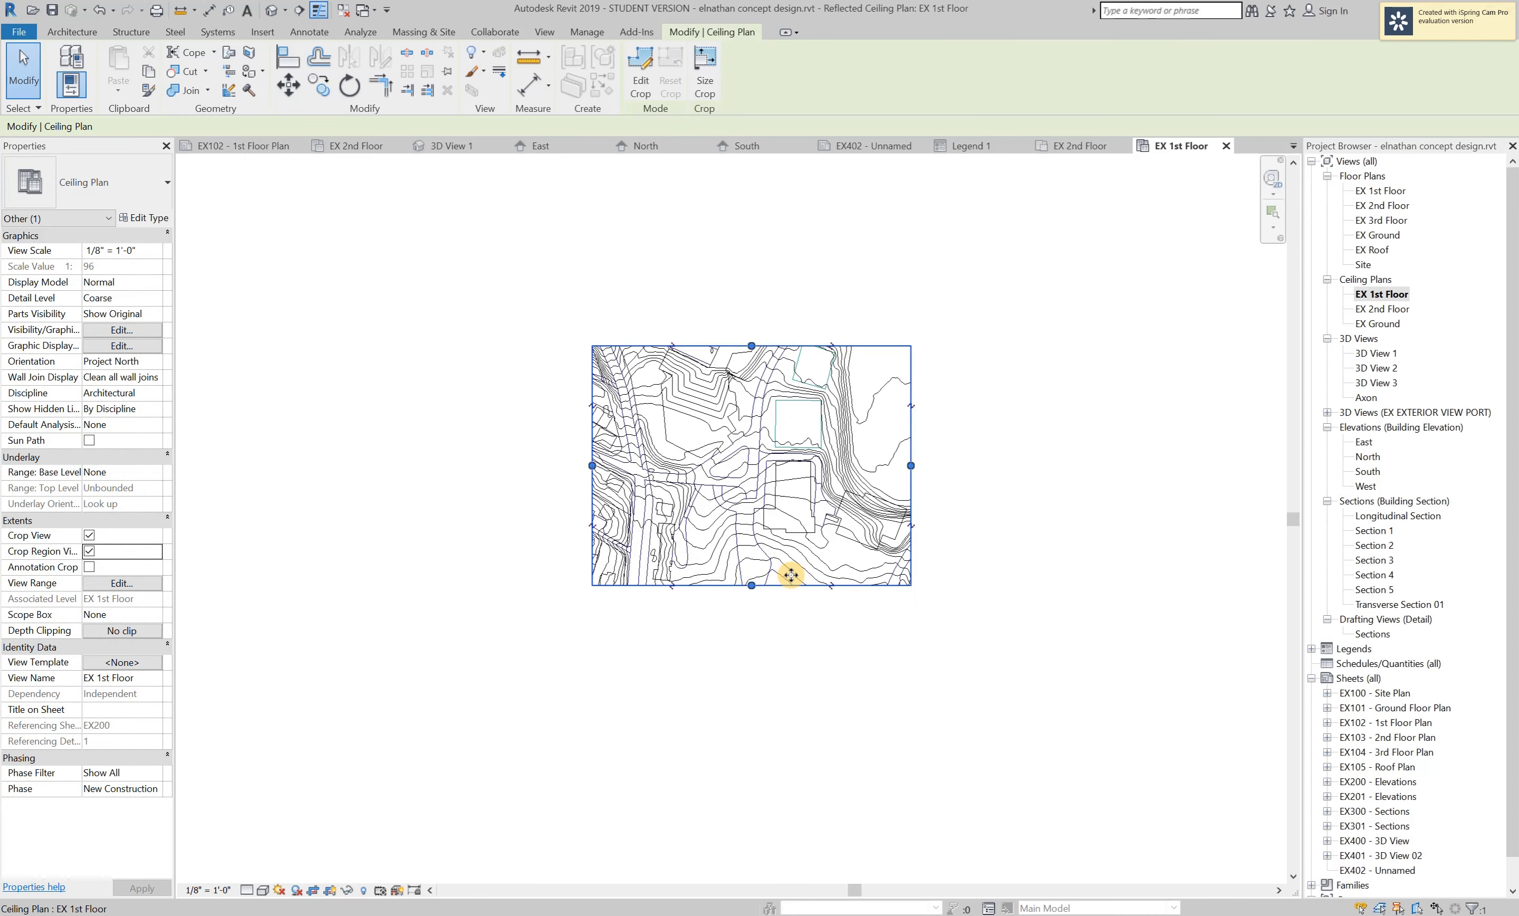
{"action": "scroll", "coordinate": [790, 574], "scroll_direction": "up", "scroll_amount": 2}
{"action": "key", "text": "Escape"}
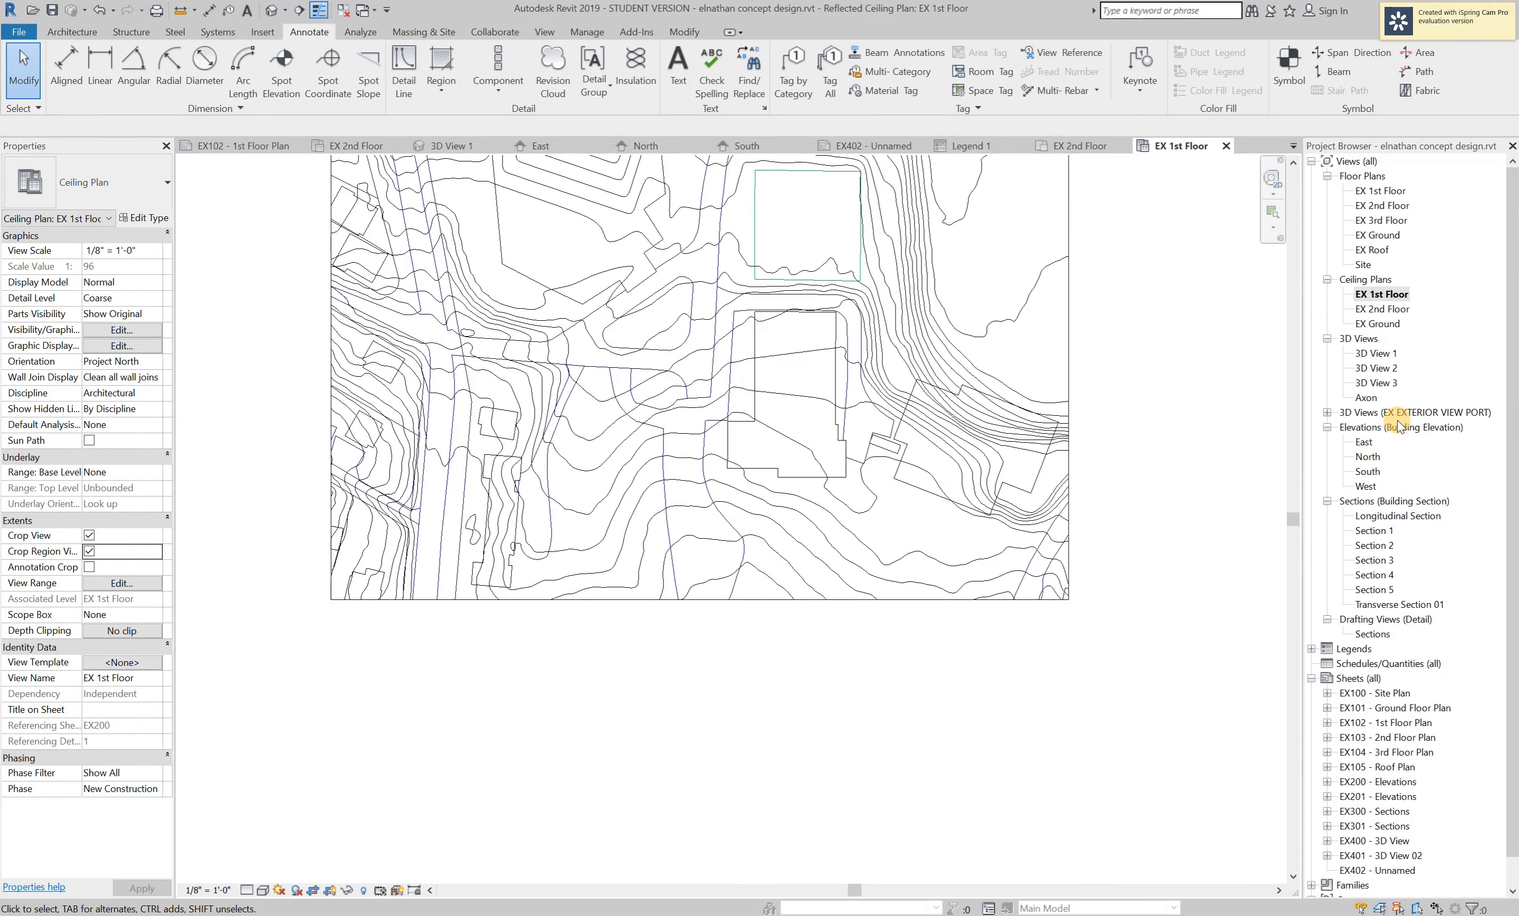
Try to hide the 22.dwg site import in the EX 1st Floor ceiling plan.
{"action": "left_click", "coordinate": [683, 332]}
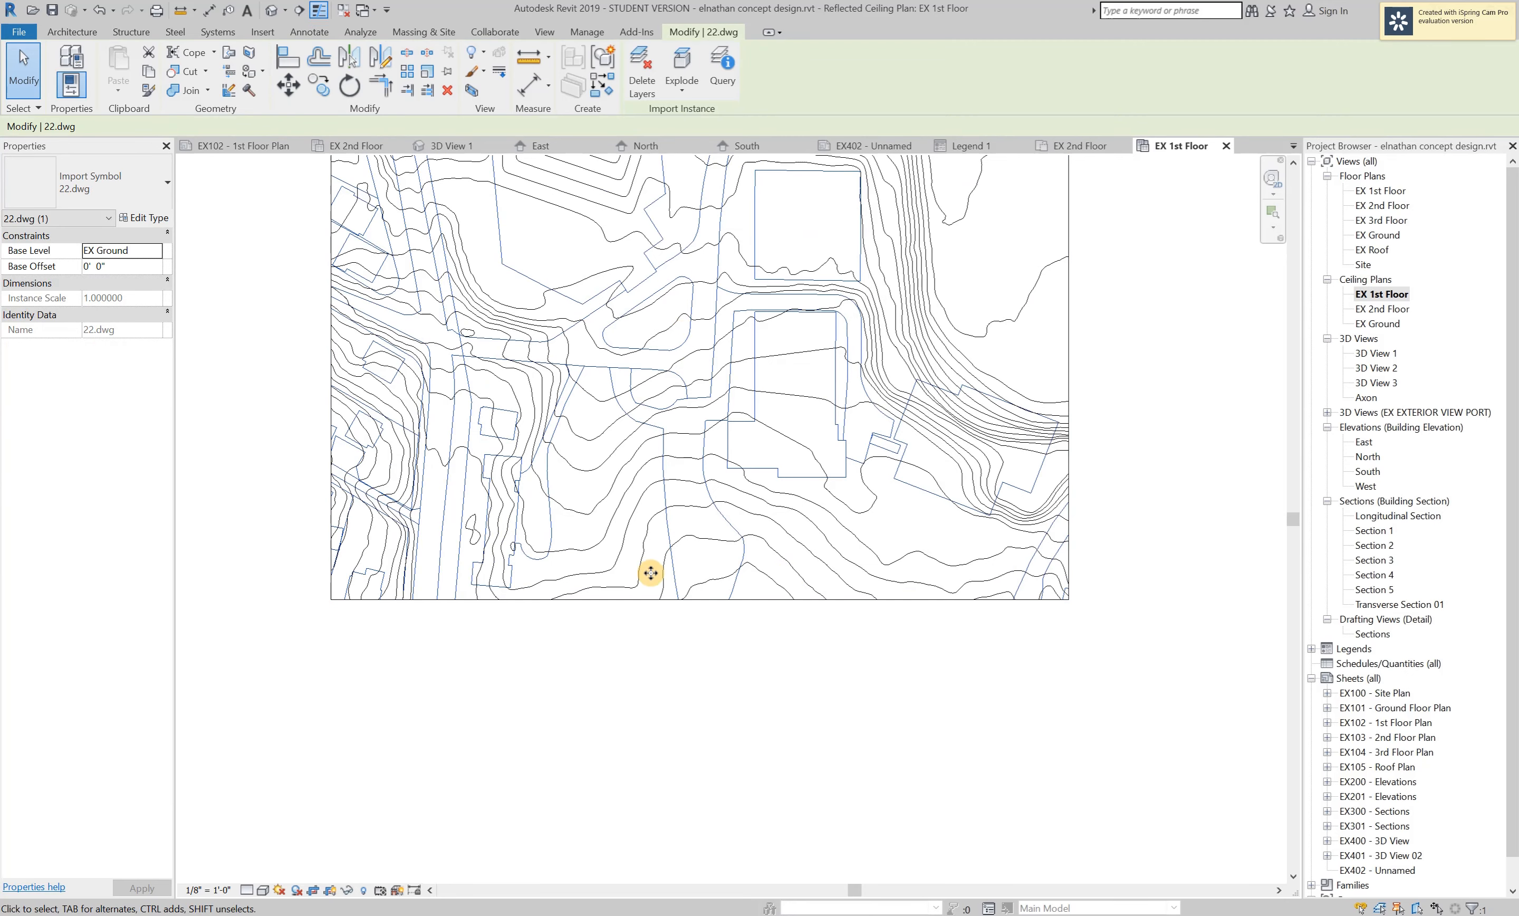
{"action": "right_click", "coordinate": [726, 524]}
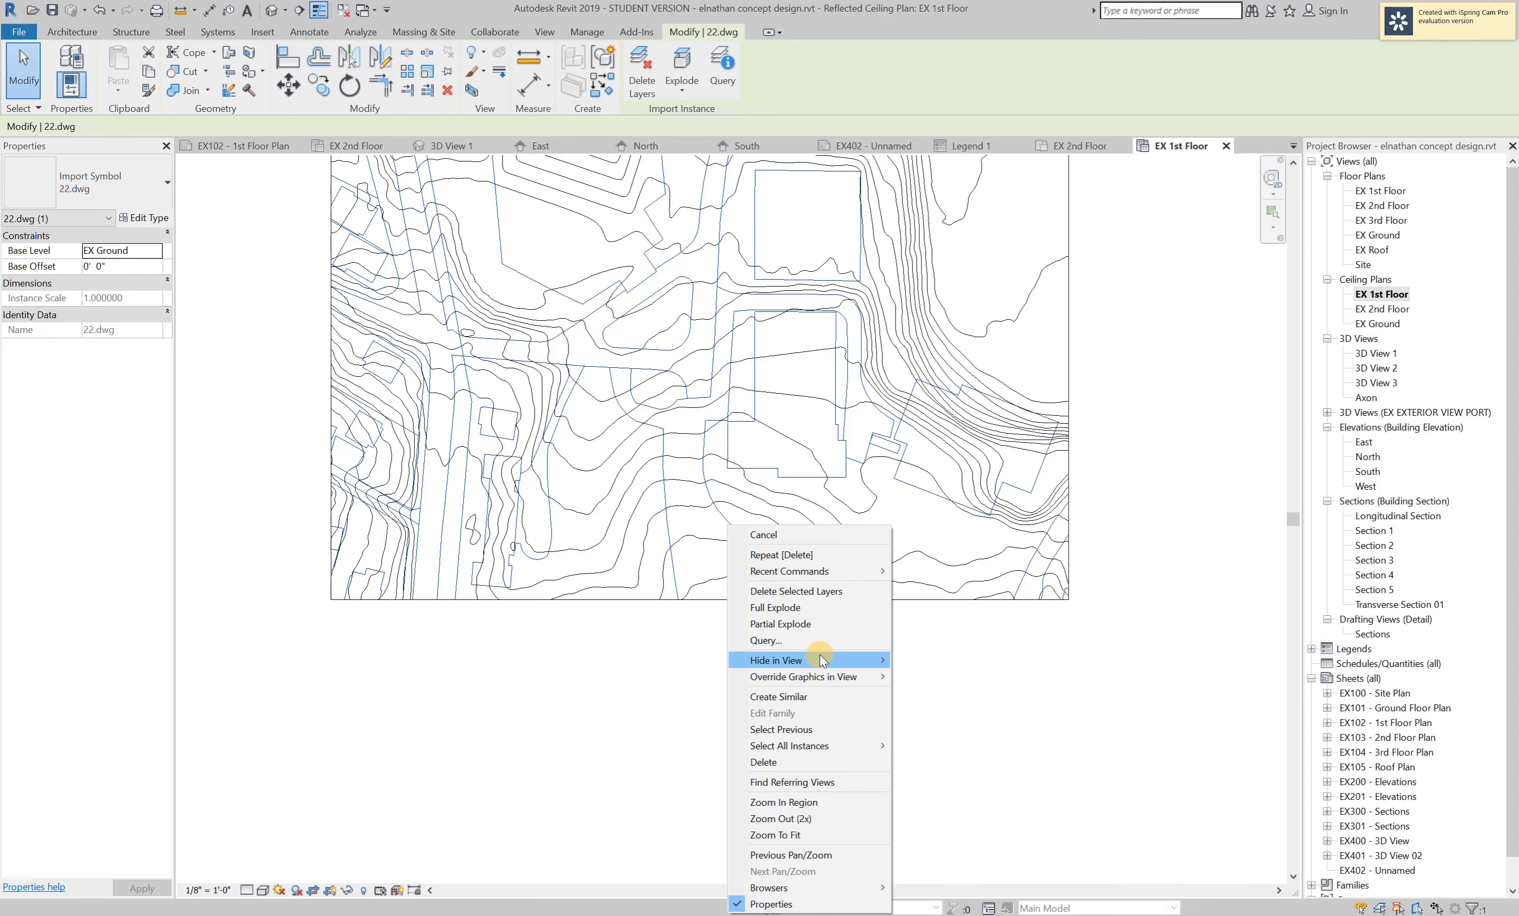
{"action": "mouse_move", "coordinate": [860, 661]}
{"action": "left_click", "coordinate": [915, 660]}
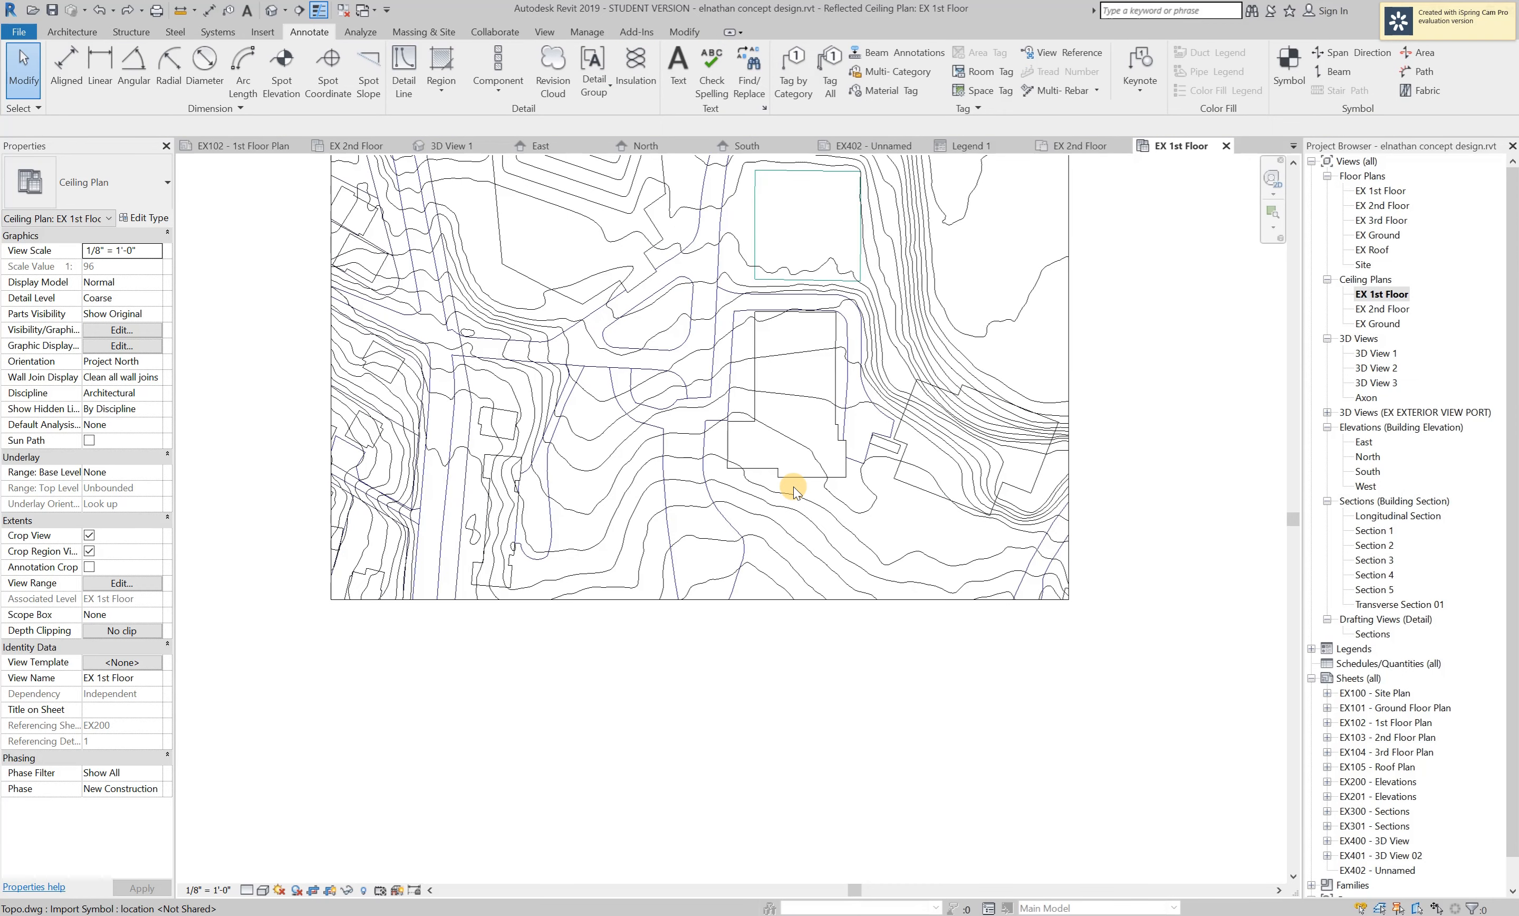
Hide the Topo.dwg contour import in the EX 1st Floor ceiling plan.
{"action": "left_click", "coordinate": [826, 540]}
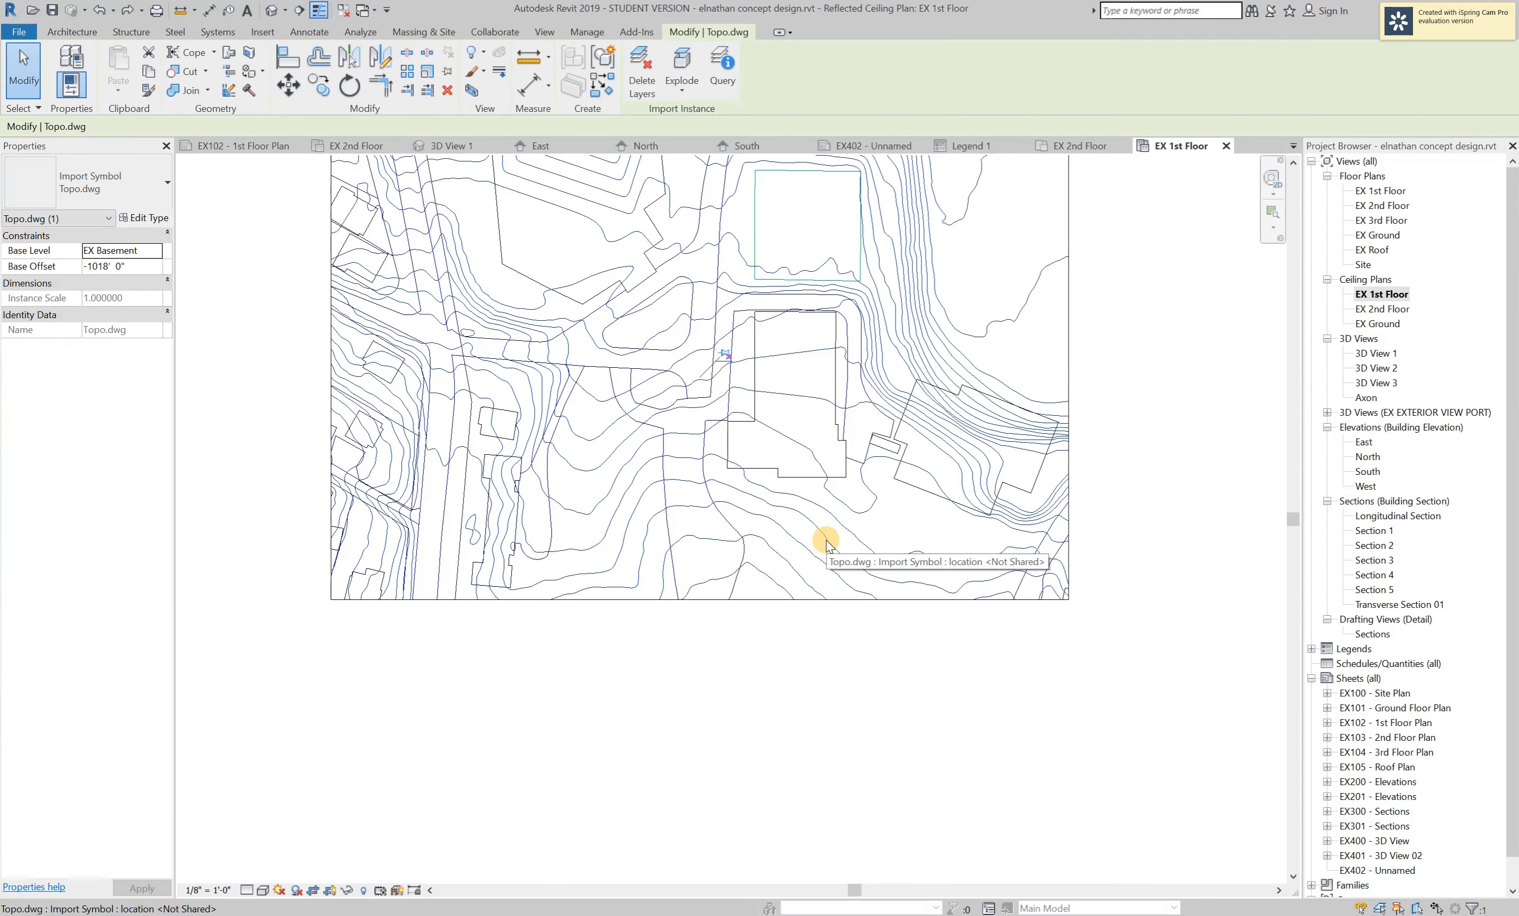
{"action": "right_click", "coordinate": [826, 540]}
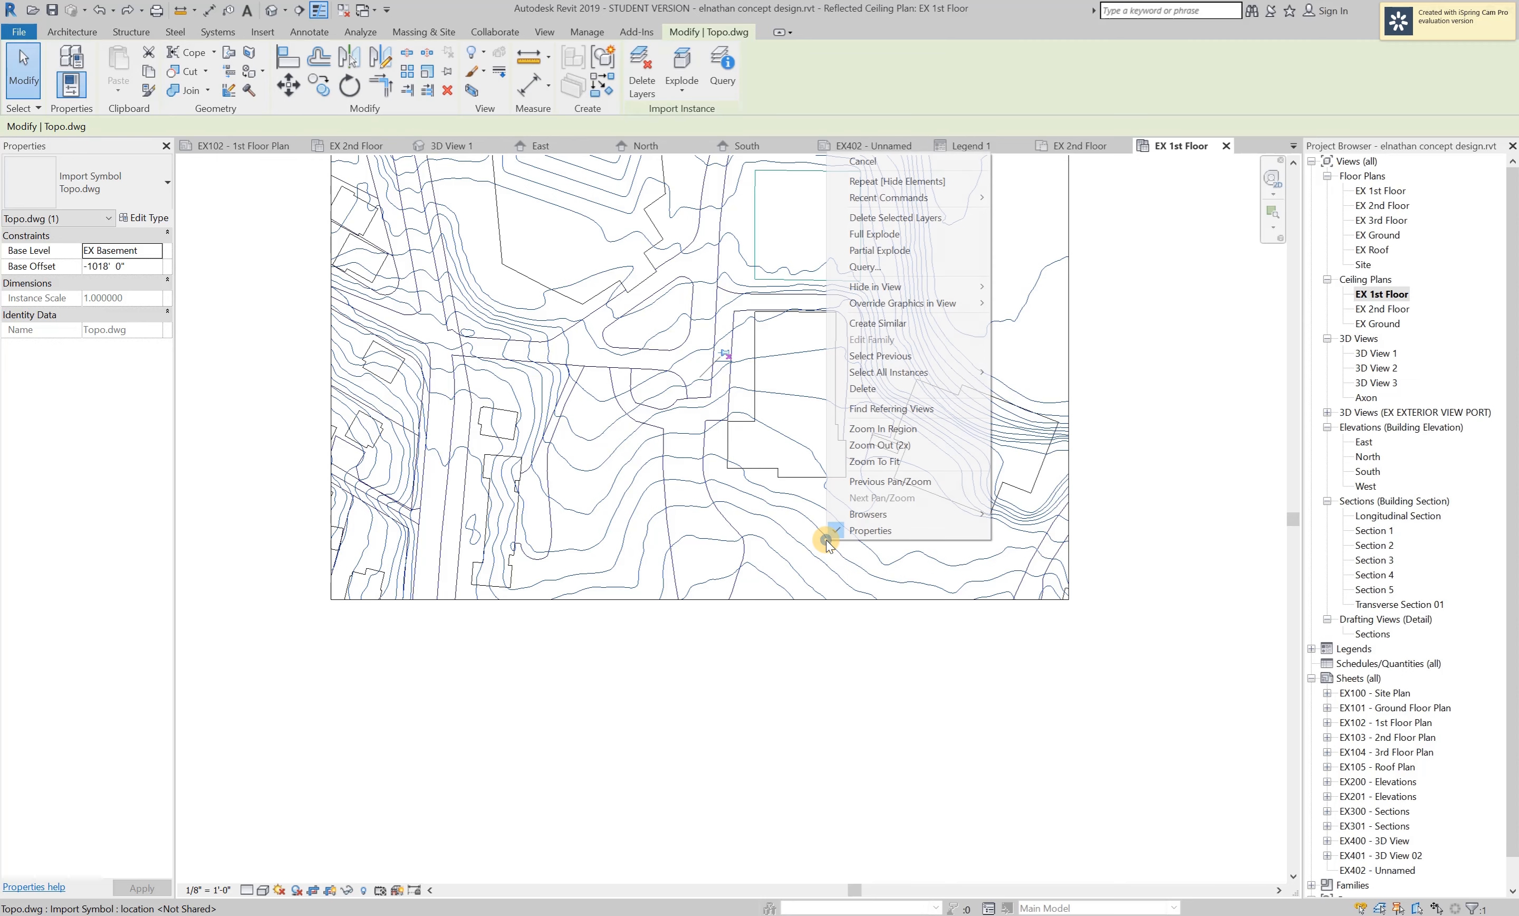
{"action": "mouse_move", "coordinate": [924, 288]}
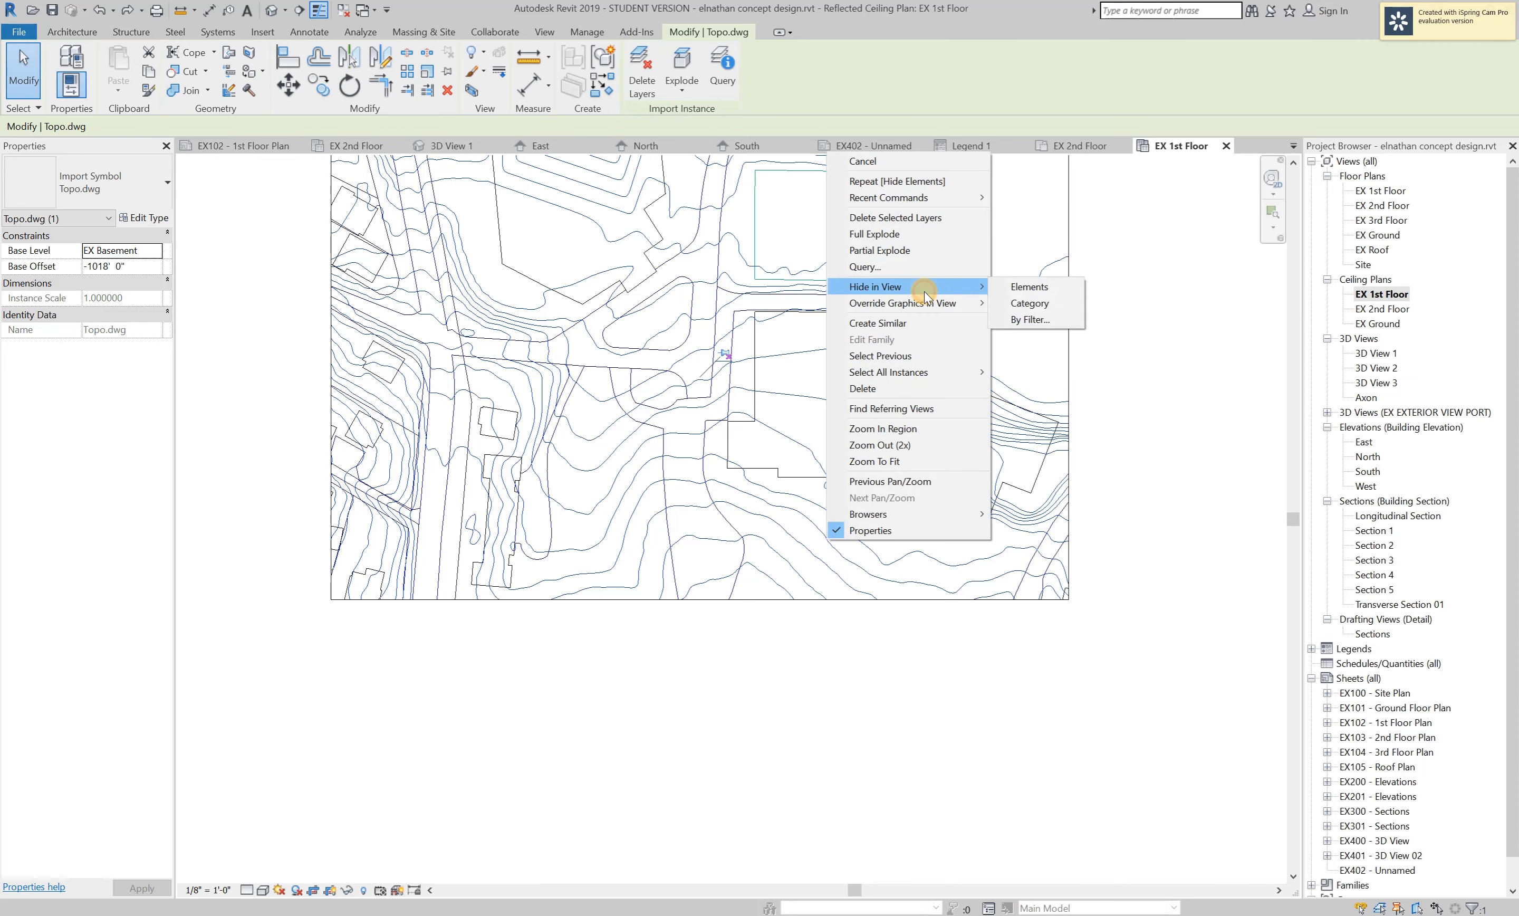
{"action": "left_click", "coordinate": [1026, 304]}
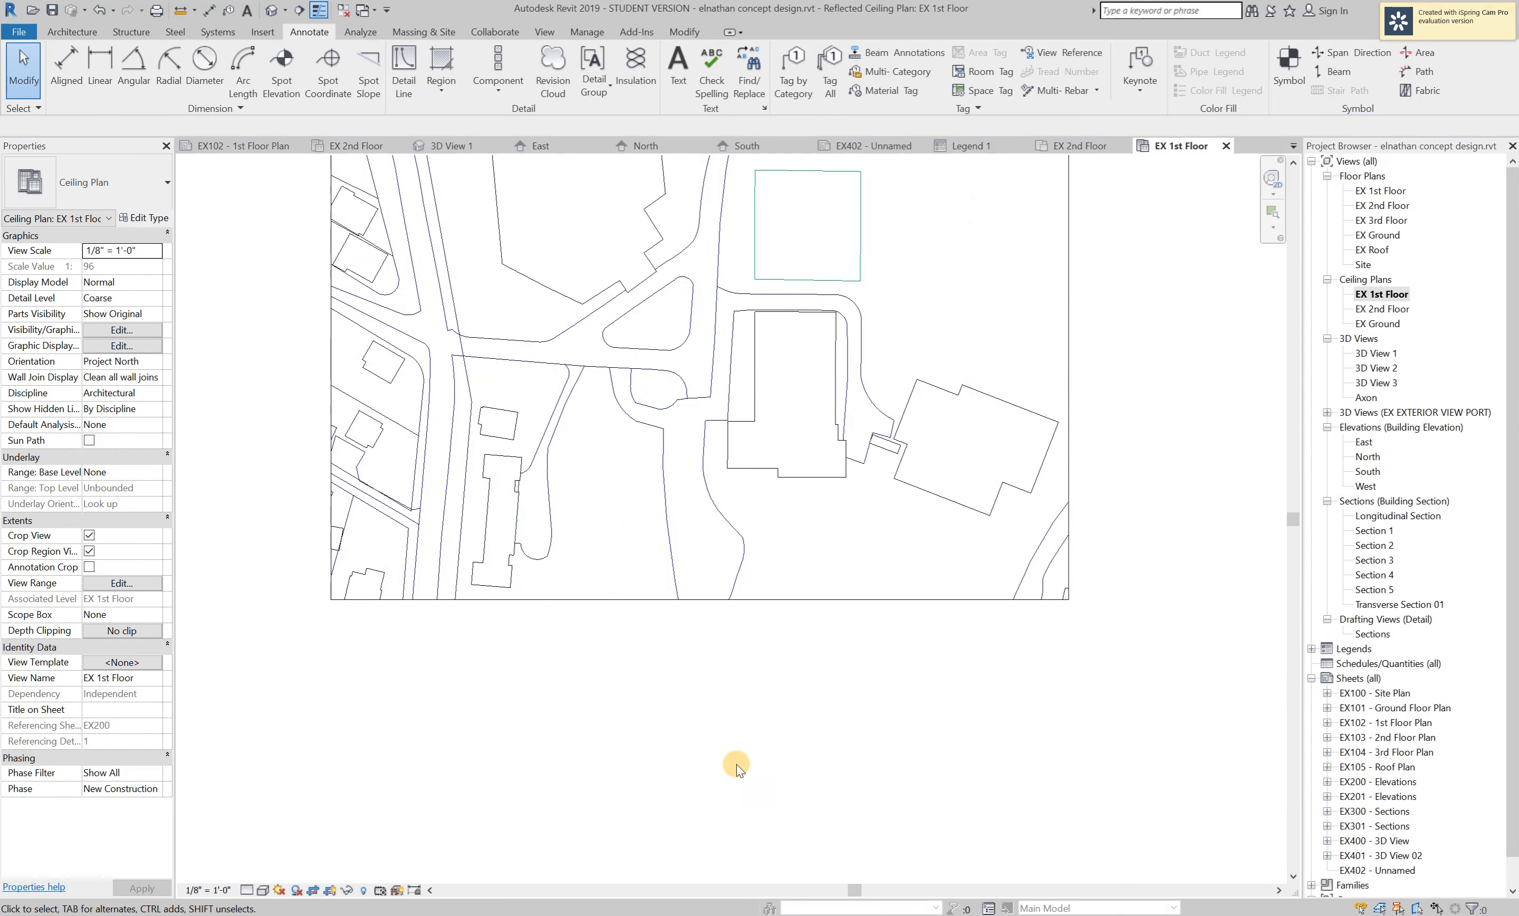
Reveal the ceiling plan's hidden elements, select the hidden Topo.dwg import to check its unhide options, and leave the reveal mode.
{"action": "scroll", "coordinate": [895, 684], "scroll_direction": "down", "scroll_amount": 1}
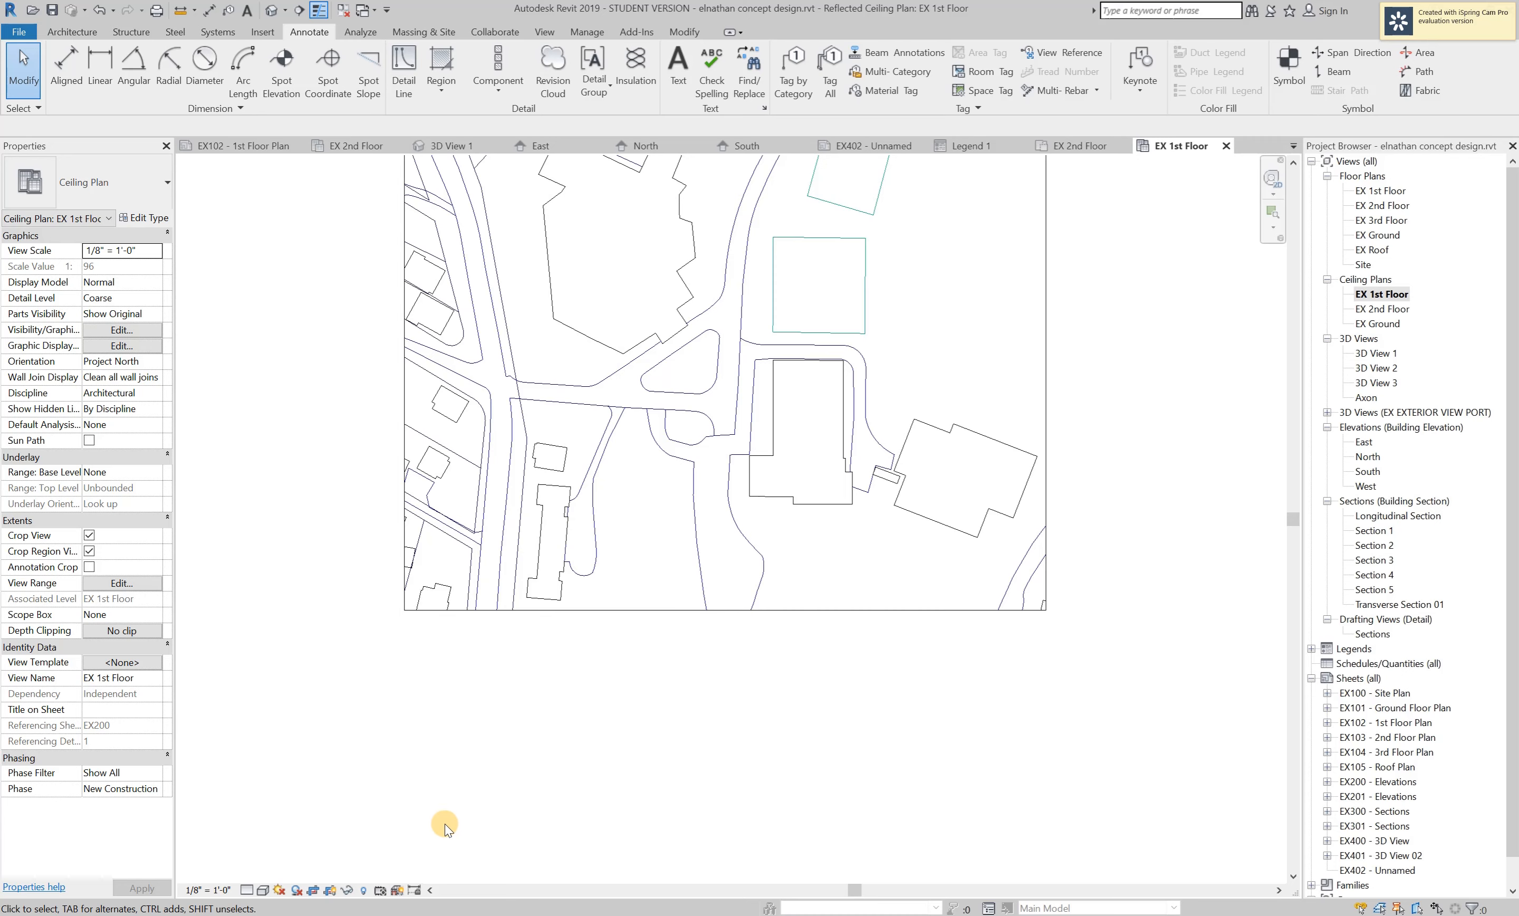
{"action": "left_click", "coordinate": [360, 895]}
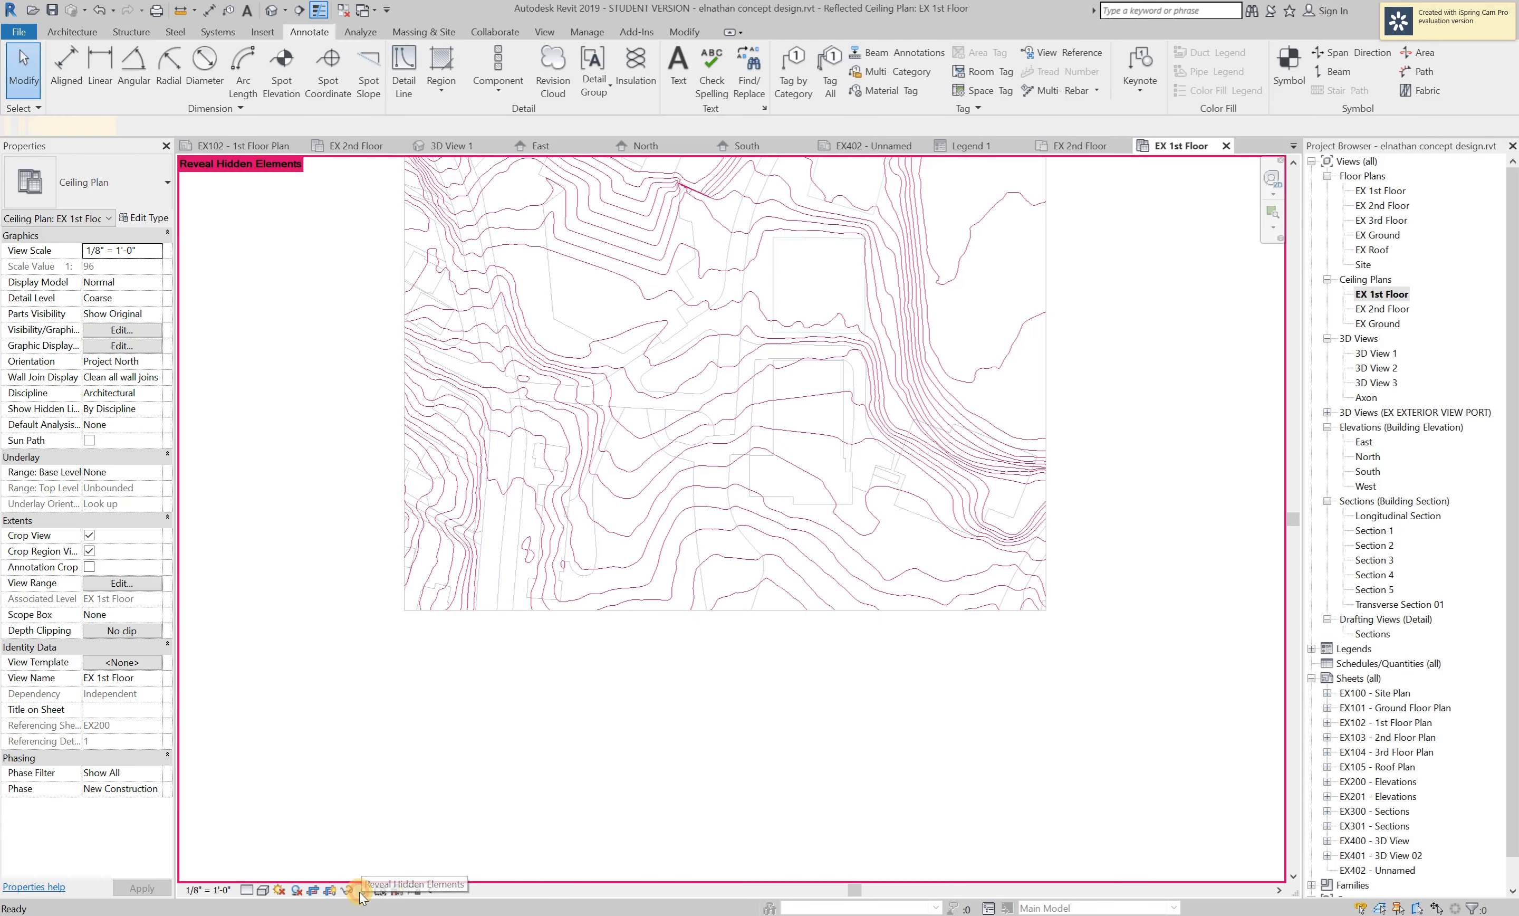
{"action": "left_click", "coordinate": [640, 534]}
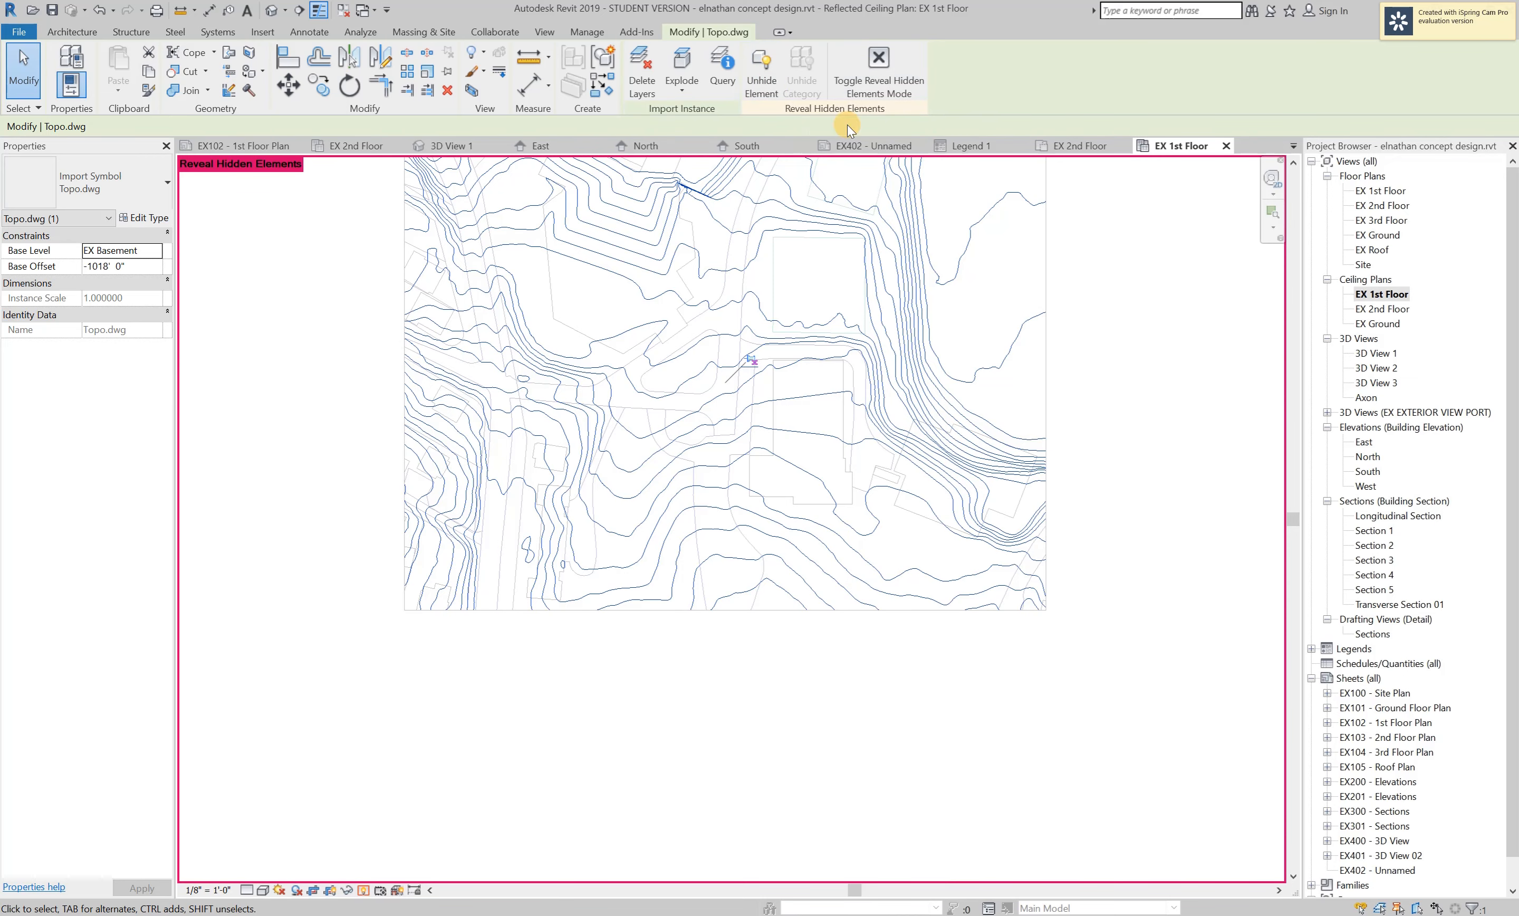
{"action": "left_click", "coordinate": [879, 61]}
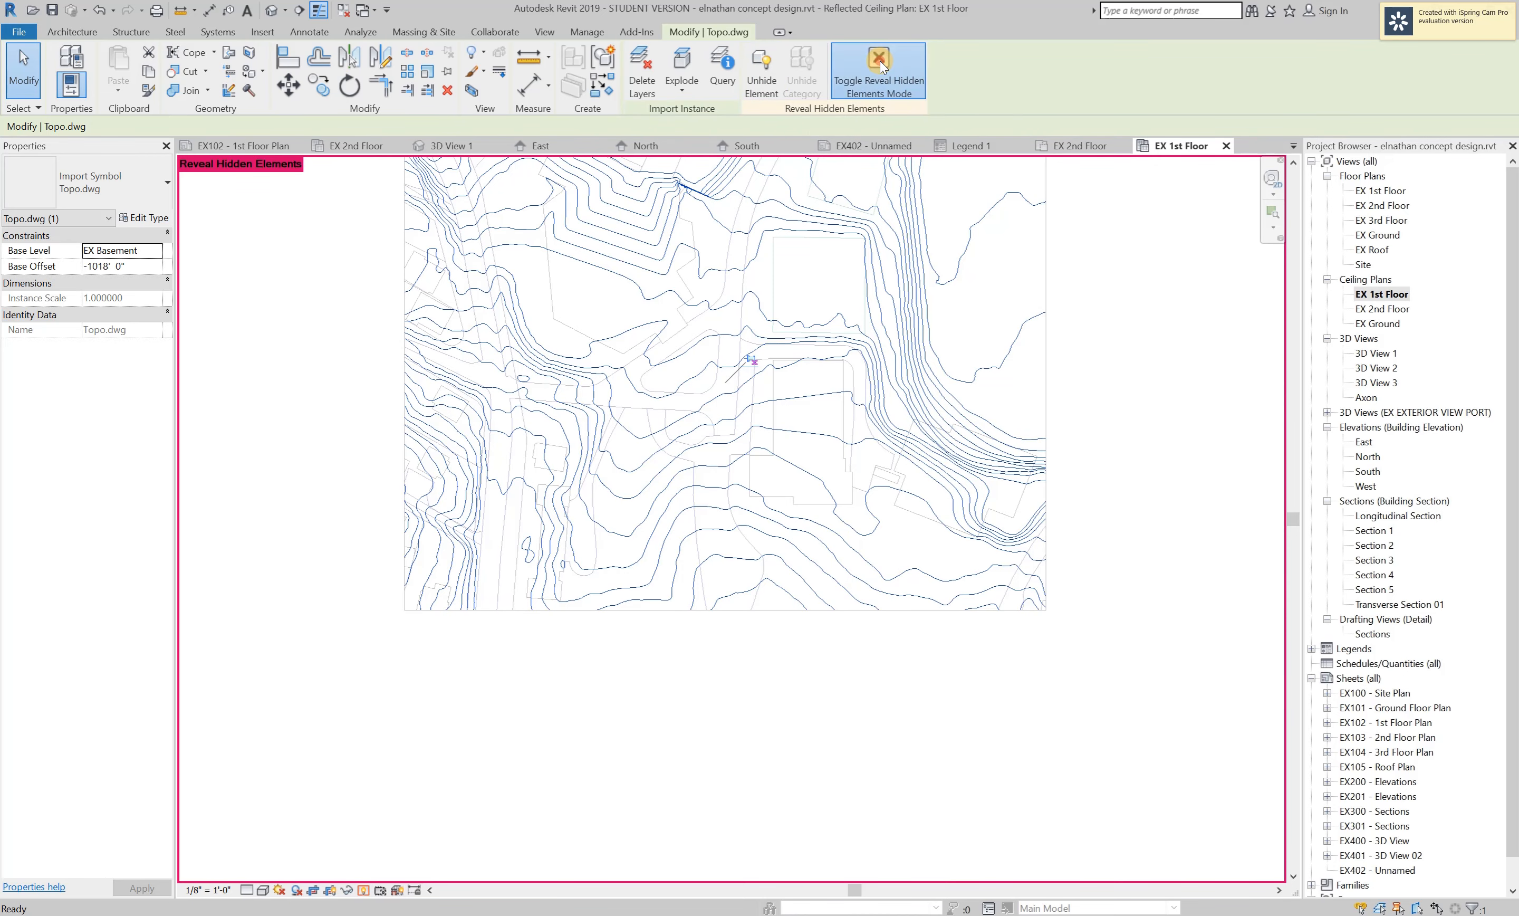
{"action": "scroll", "coordinate": [614, 676], "scroll_direction": "down", "scroll_amount": 2}
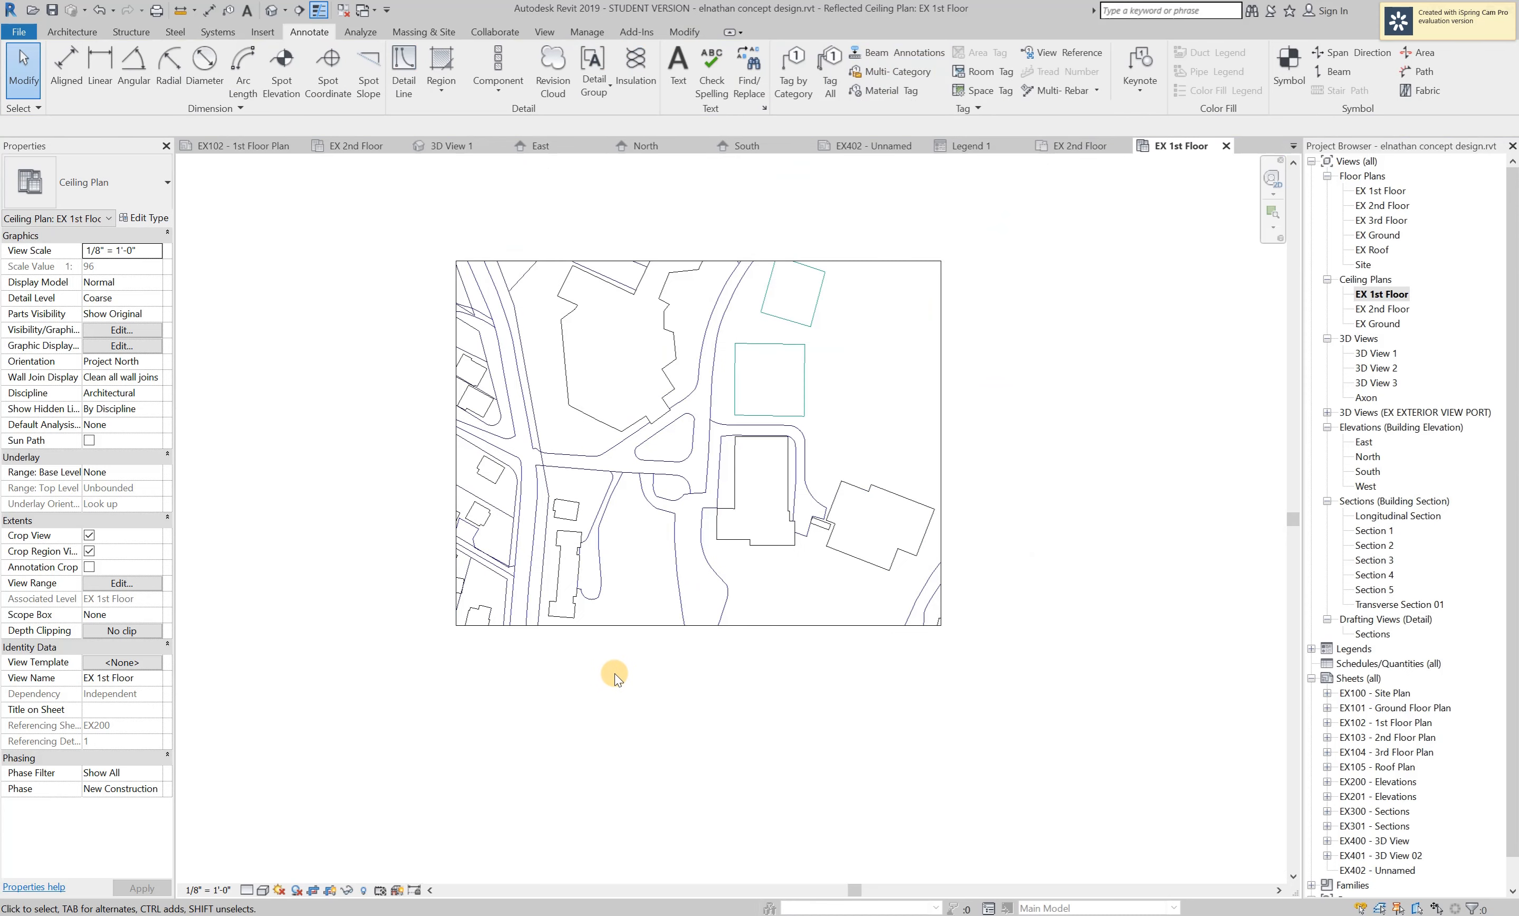
{"action": "scroll", "coordinate": [582, 626], "scroll_direction": "up", "scroll_amount": 1}
{"action": "scroll", "coordinate": [916, 423], "scroll_direction": "down", "scroll_amount": 1}
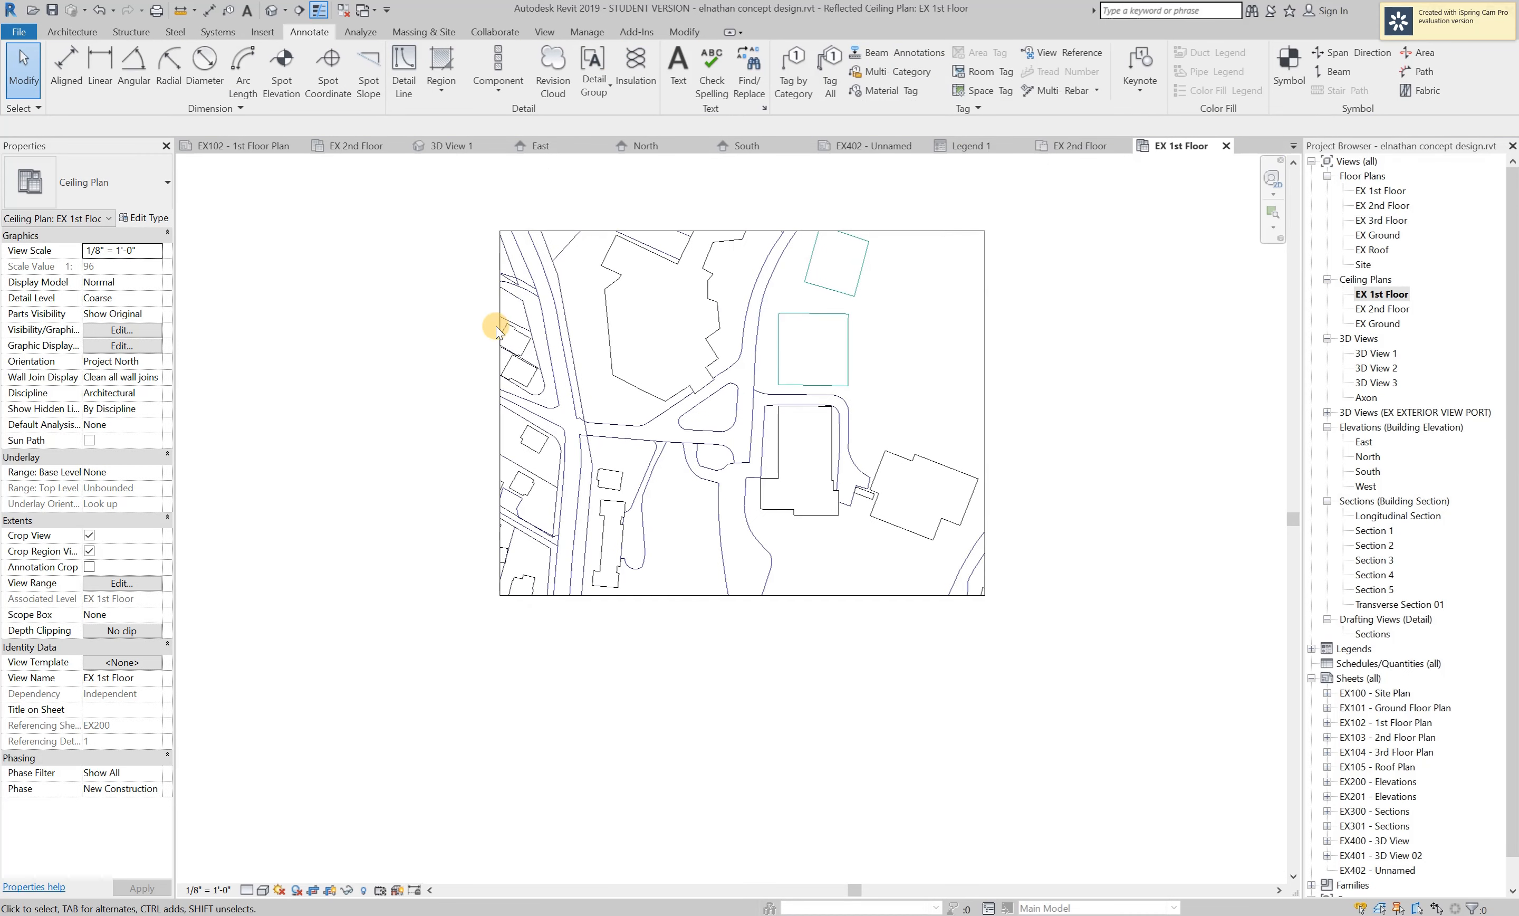
{"action": "scroll", "coordinate": [621, 646], "scroll_direction": "down", "scroll_amount": 1}
{"action": "scroll", "coordinate": [650, 319], "scroll_direction": "up", "scroll_amount": 1}
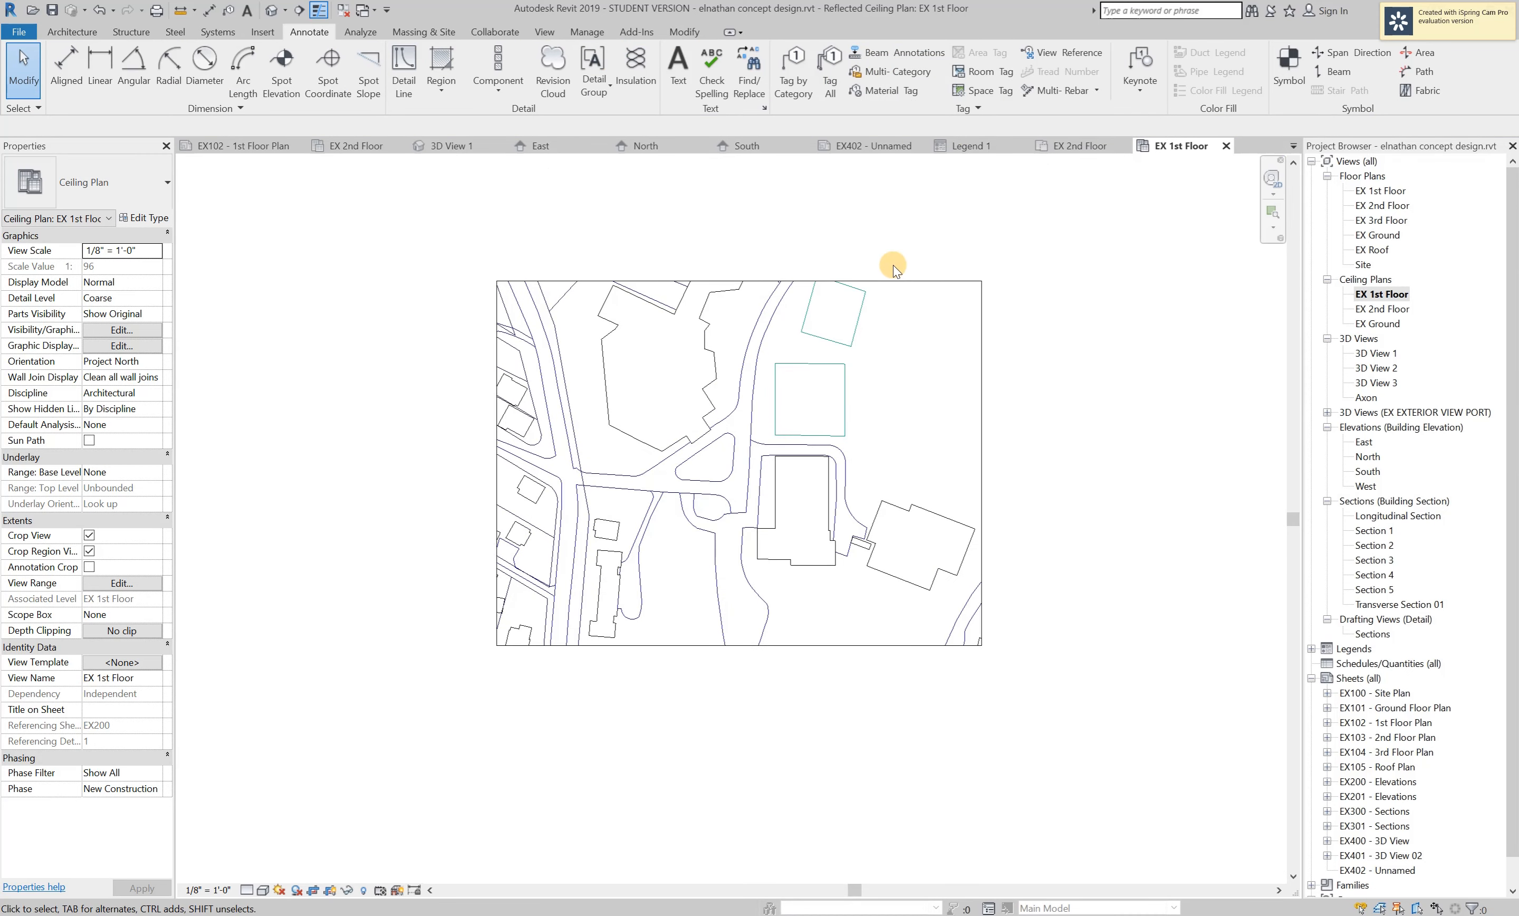
{"action": "scroll", "coordinate": [893, 265], "scroll_direction": "up", "scroll_amount": 1}
{"action": "scroll", "coordinate": [893, 454], "scroll_direction": "down", "scroll_amount": 1}
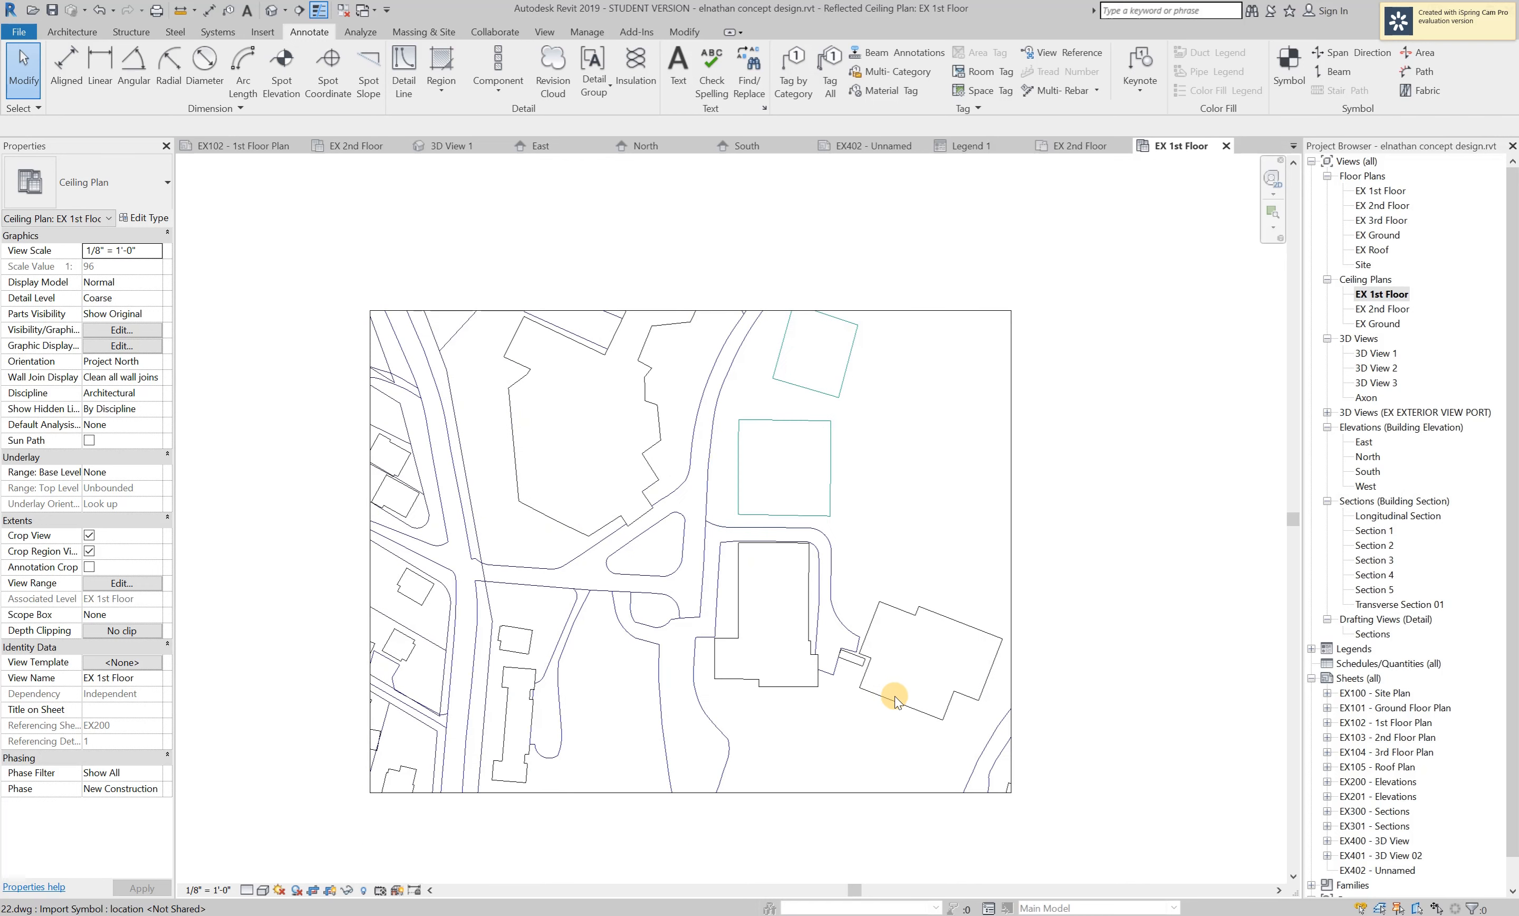
Duplicate the EX 1st Floor ceiling plan as a dependent view, and undo the duplication.
{"action": "right_click", "coordinate": [1384, 294]}
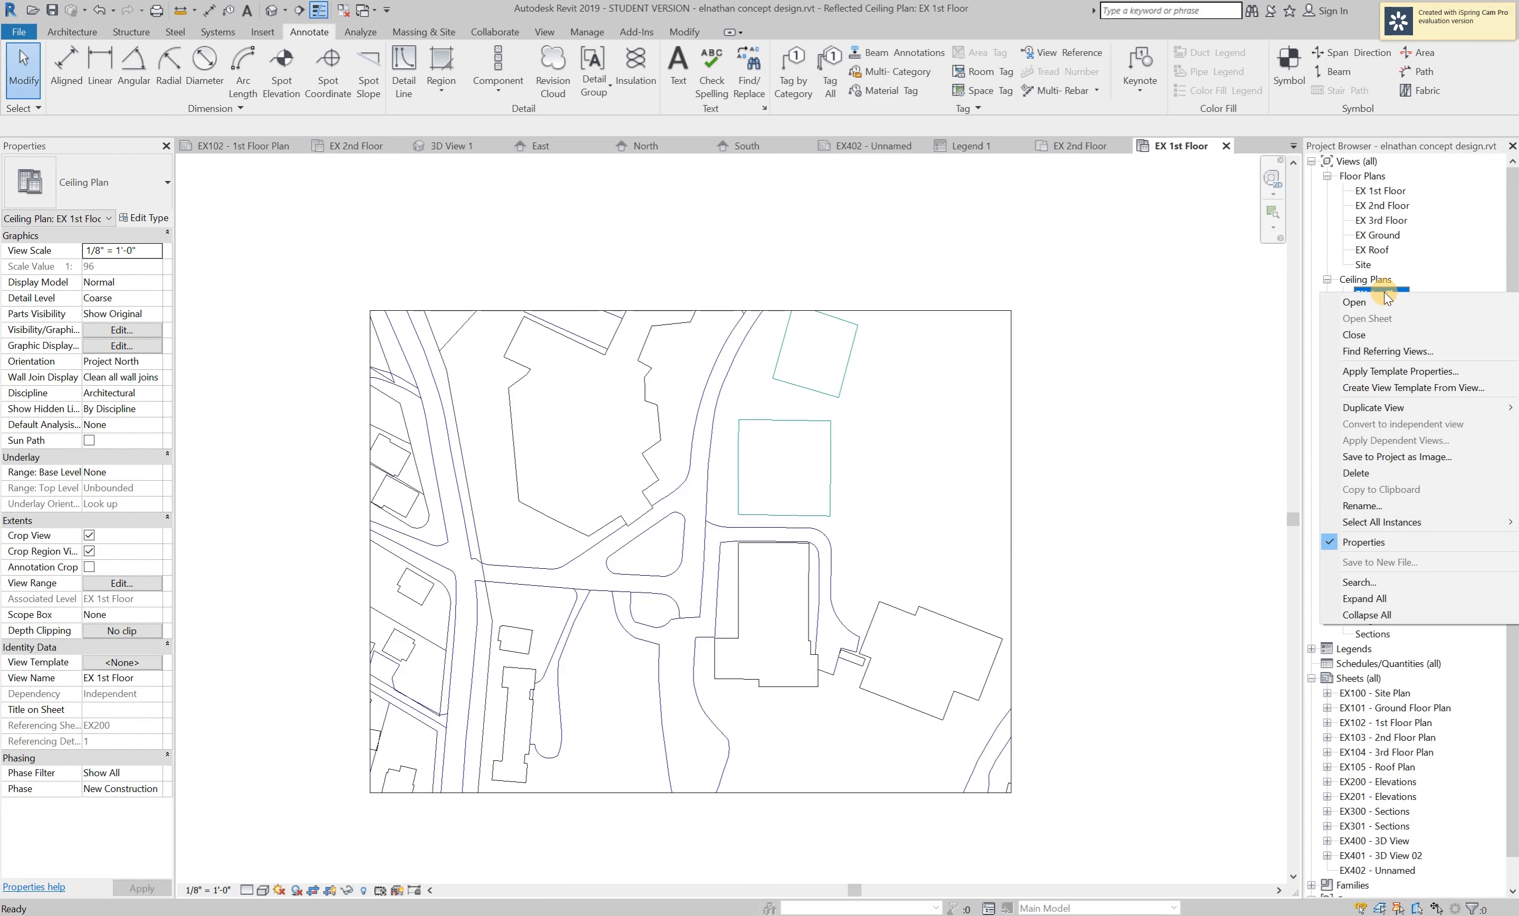
{"action": "mouse_move", "coordinate": [1378, 410]}
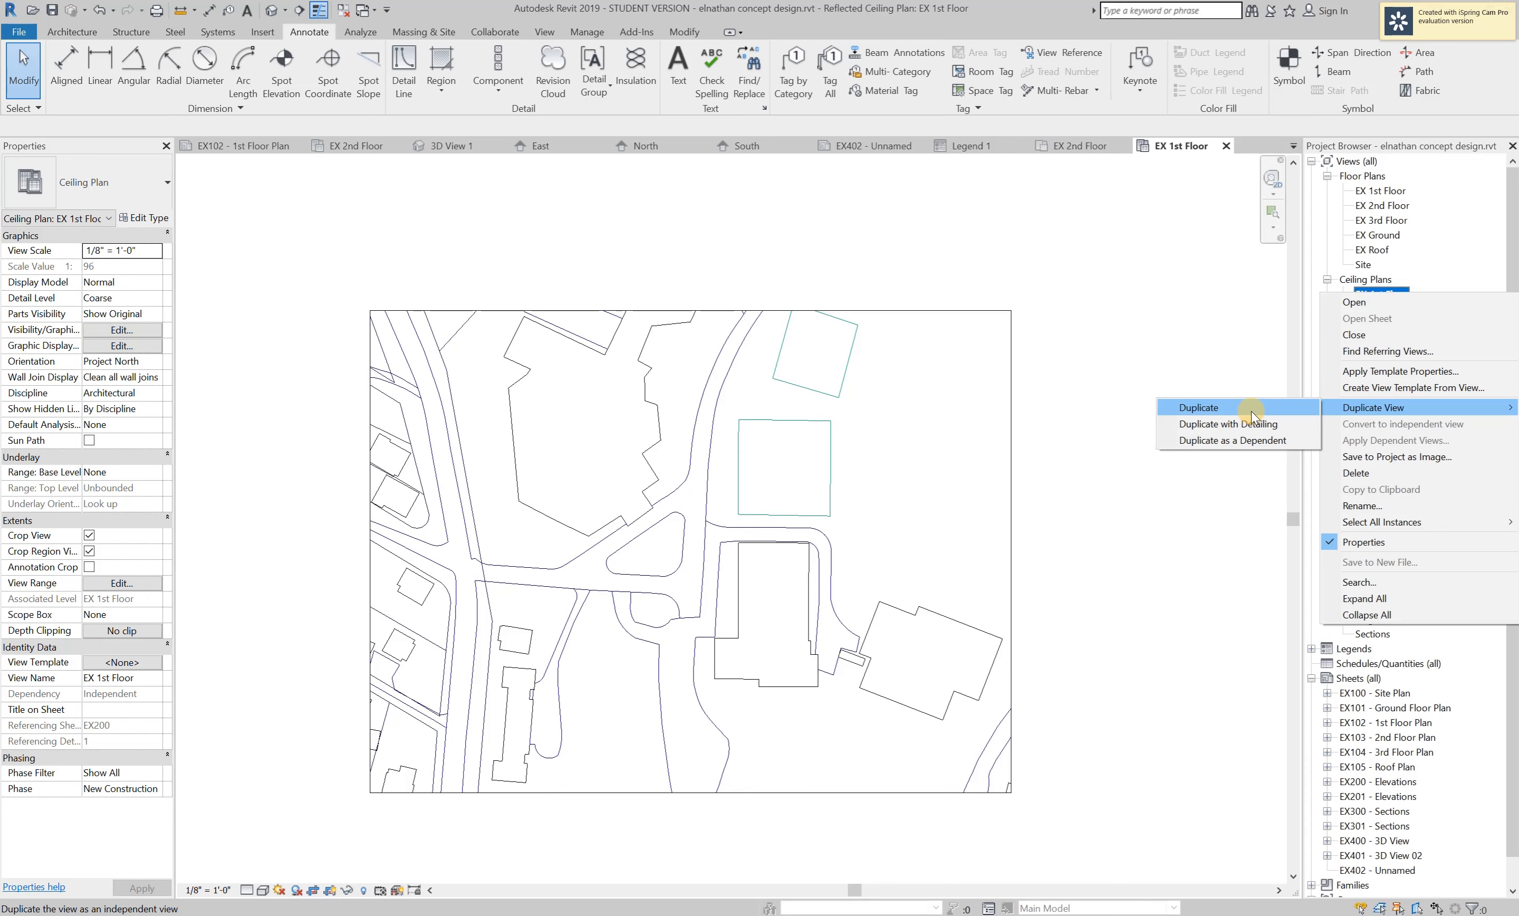
{"action": "left_click", "coordinate": [1240, 439]}
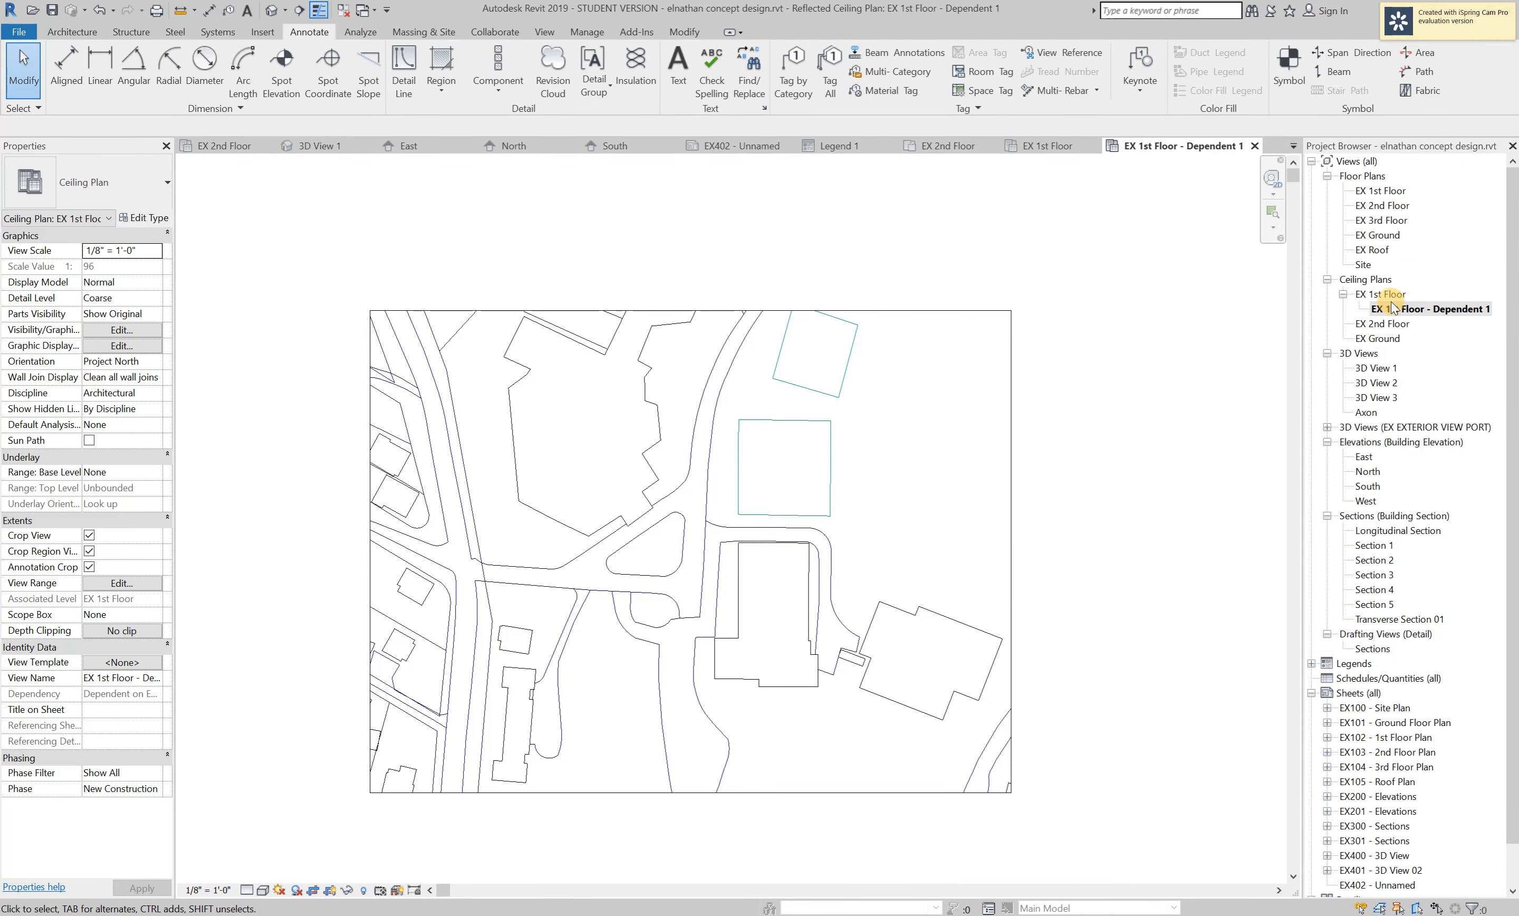
{"action": "key", "text": "ctrl+z"}
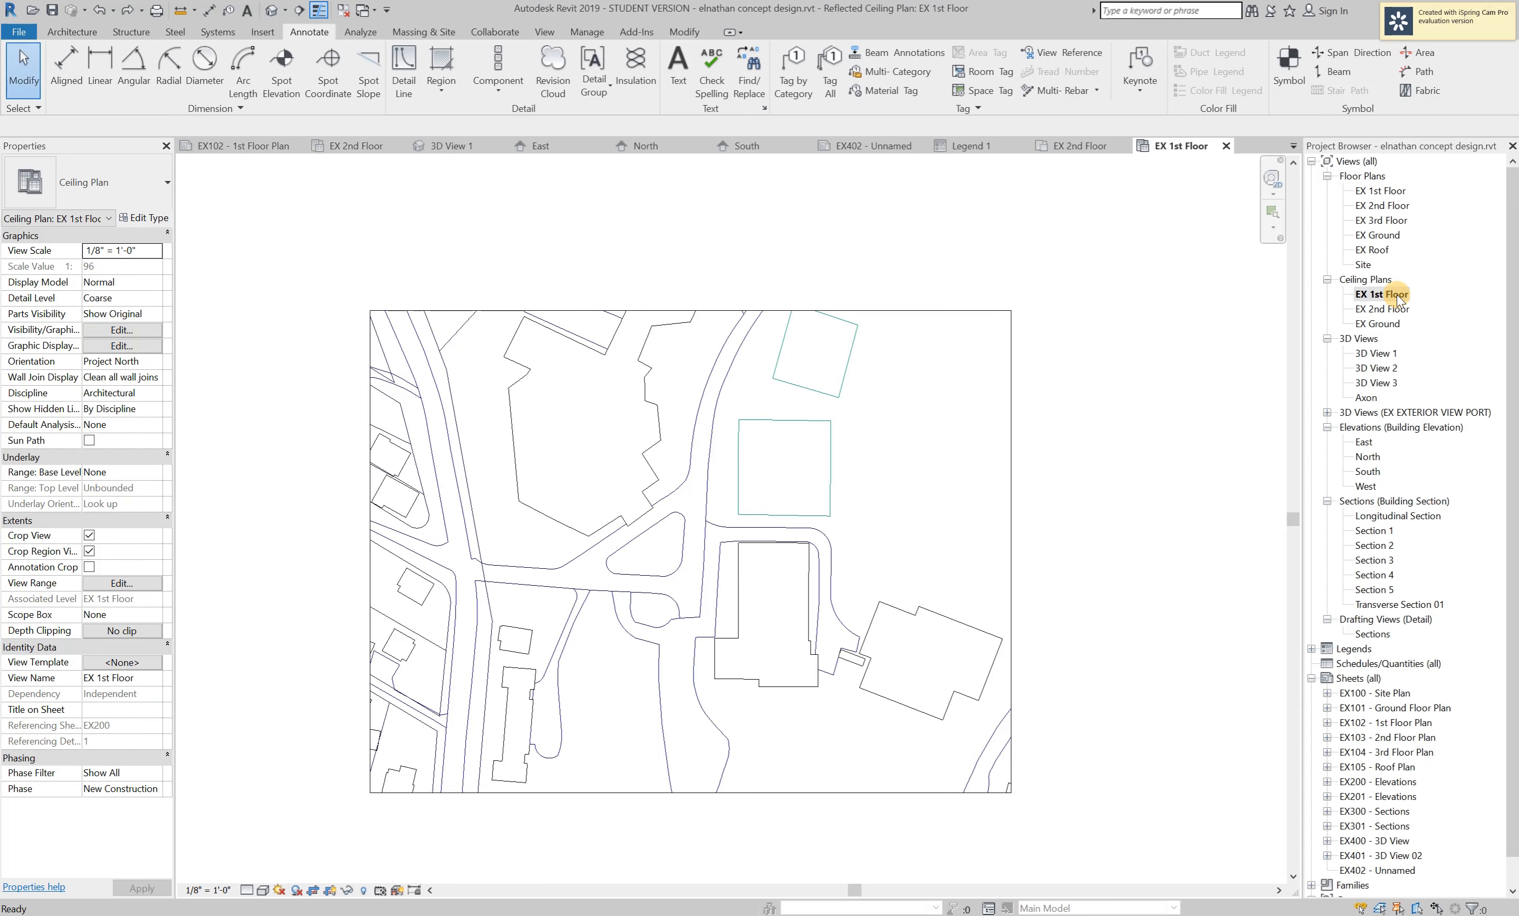
Select the EX Ground ceiling plan to view its properties, and open the perspective view 3D View 1.
{"action": "left_click", "coordinate": [1378, 319]}
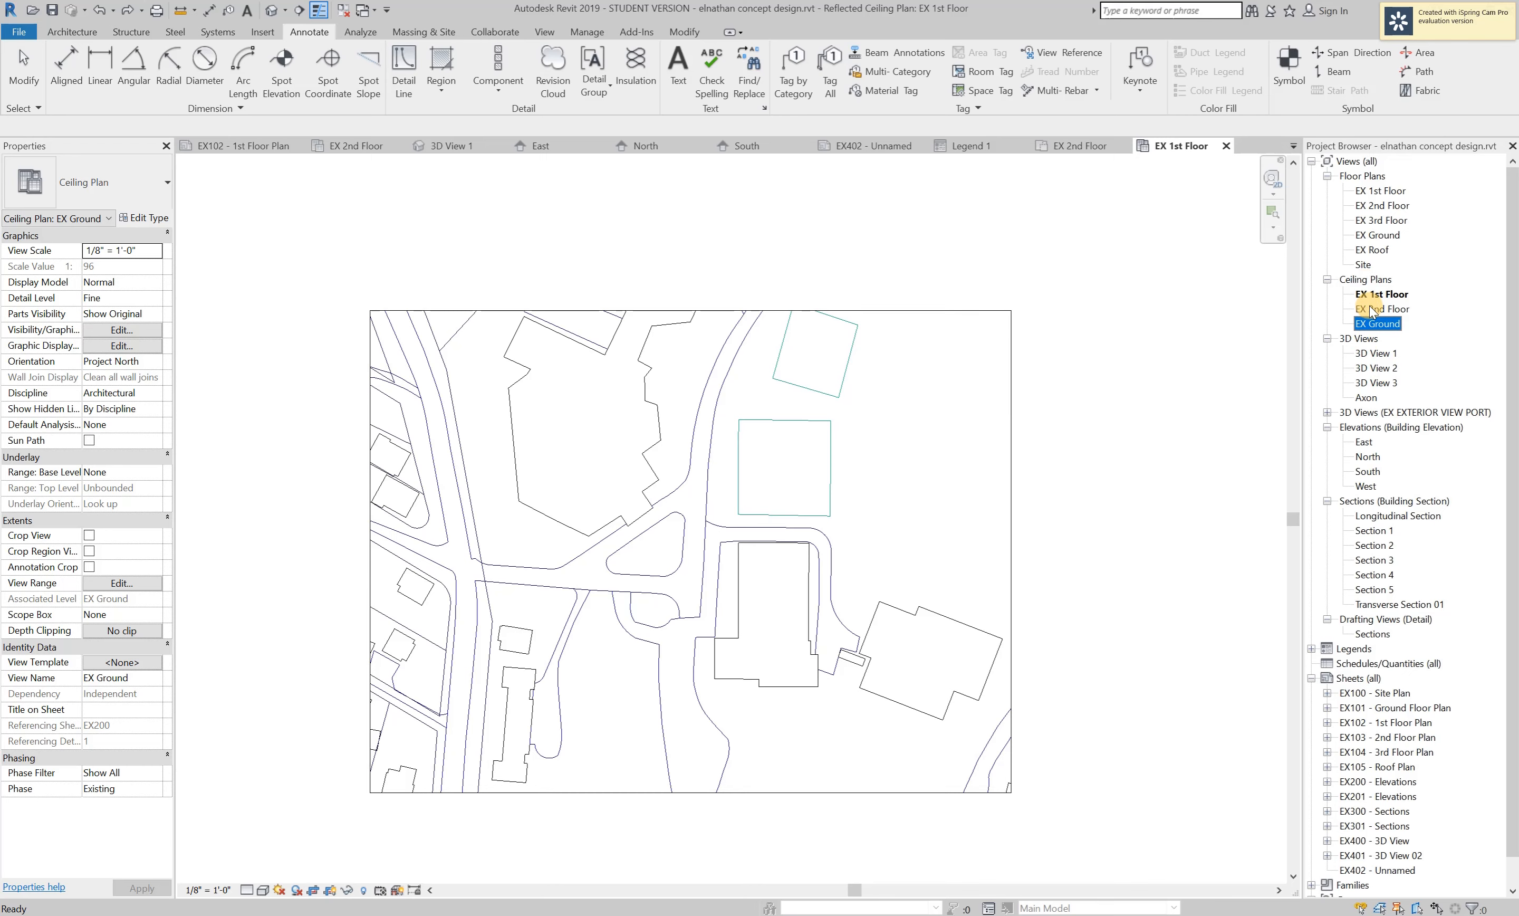
{"action": "double_click", "coordinate": [1370, 339]}
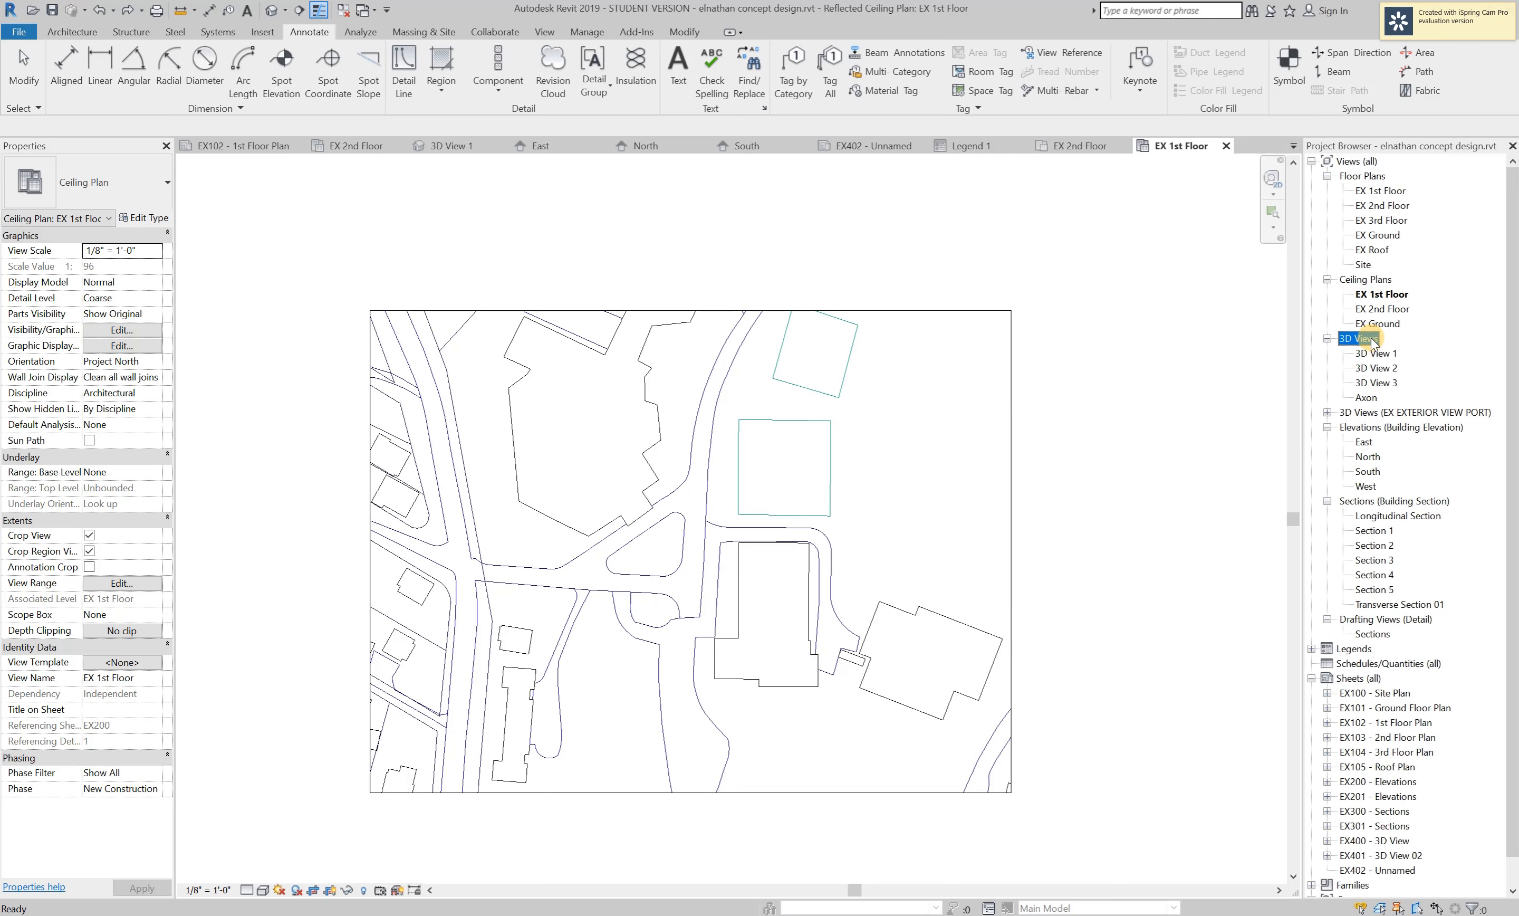
{"action": "double_click", "coordinate": [1363, 339]}
{"action": "double_click", "coordinate": [1365, 355]}
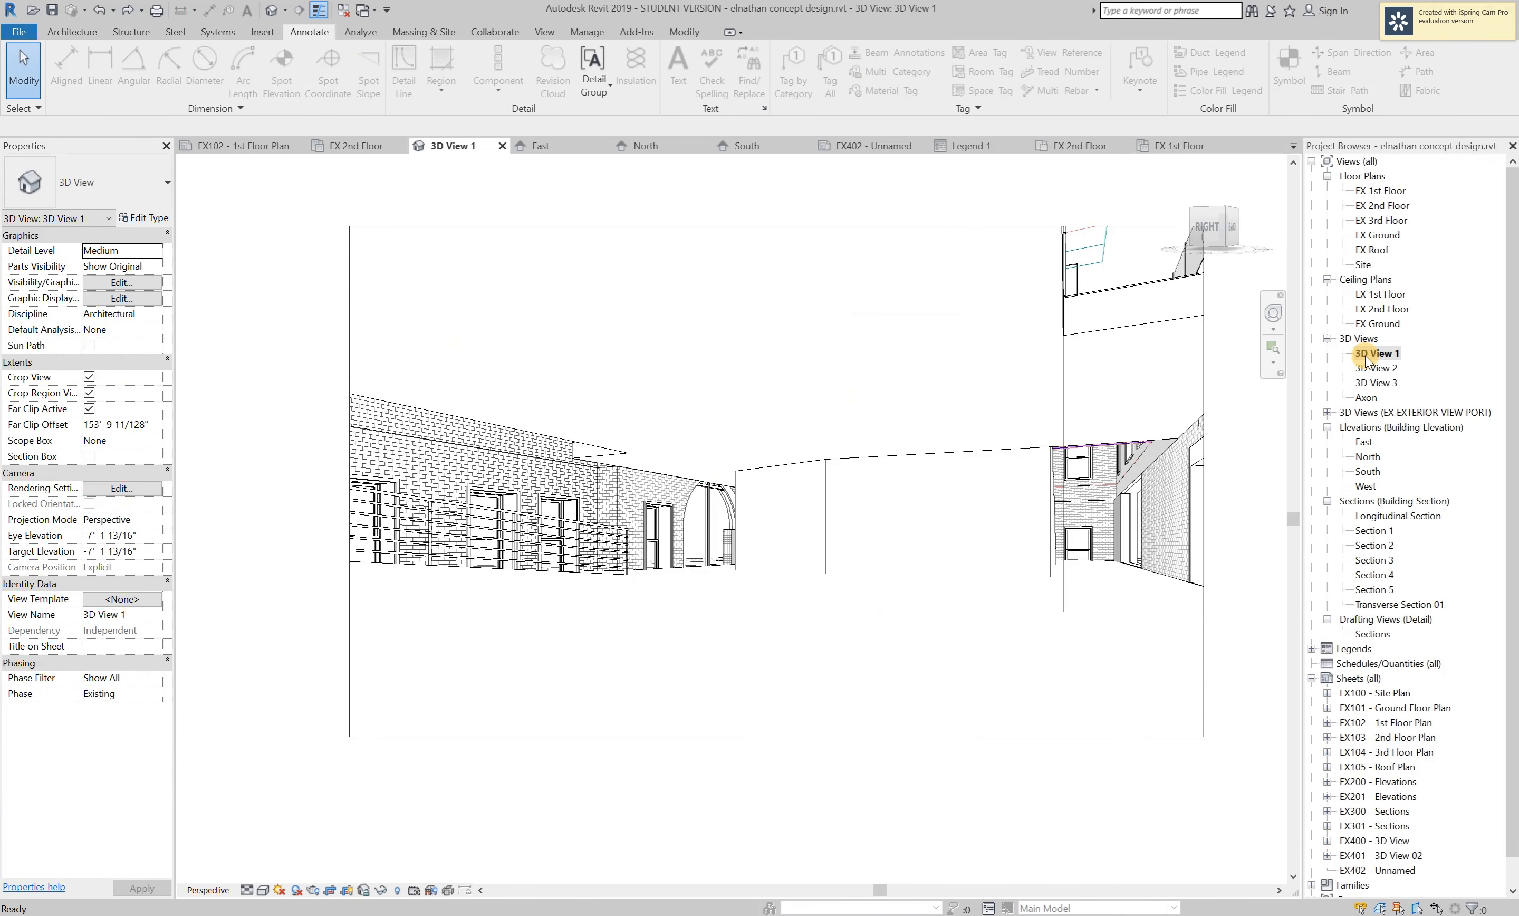
Enlarge the crop region of 3D View 1 by extending its upper edge and both side edges outward.
{"action": "scroll", "coordinate": [757, 526], "scroll_direction": "down", "scroll_amount": 2}
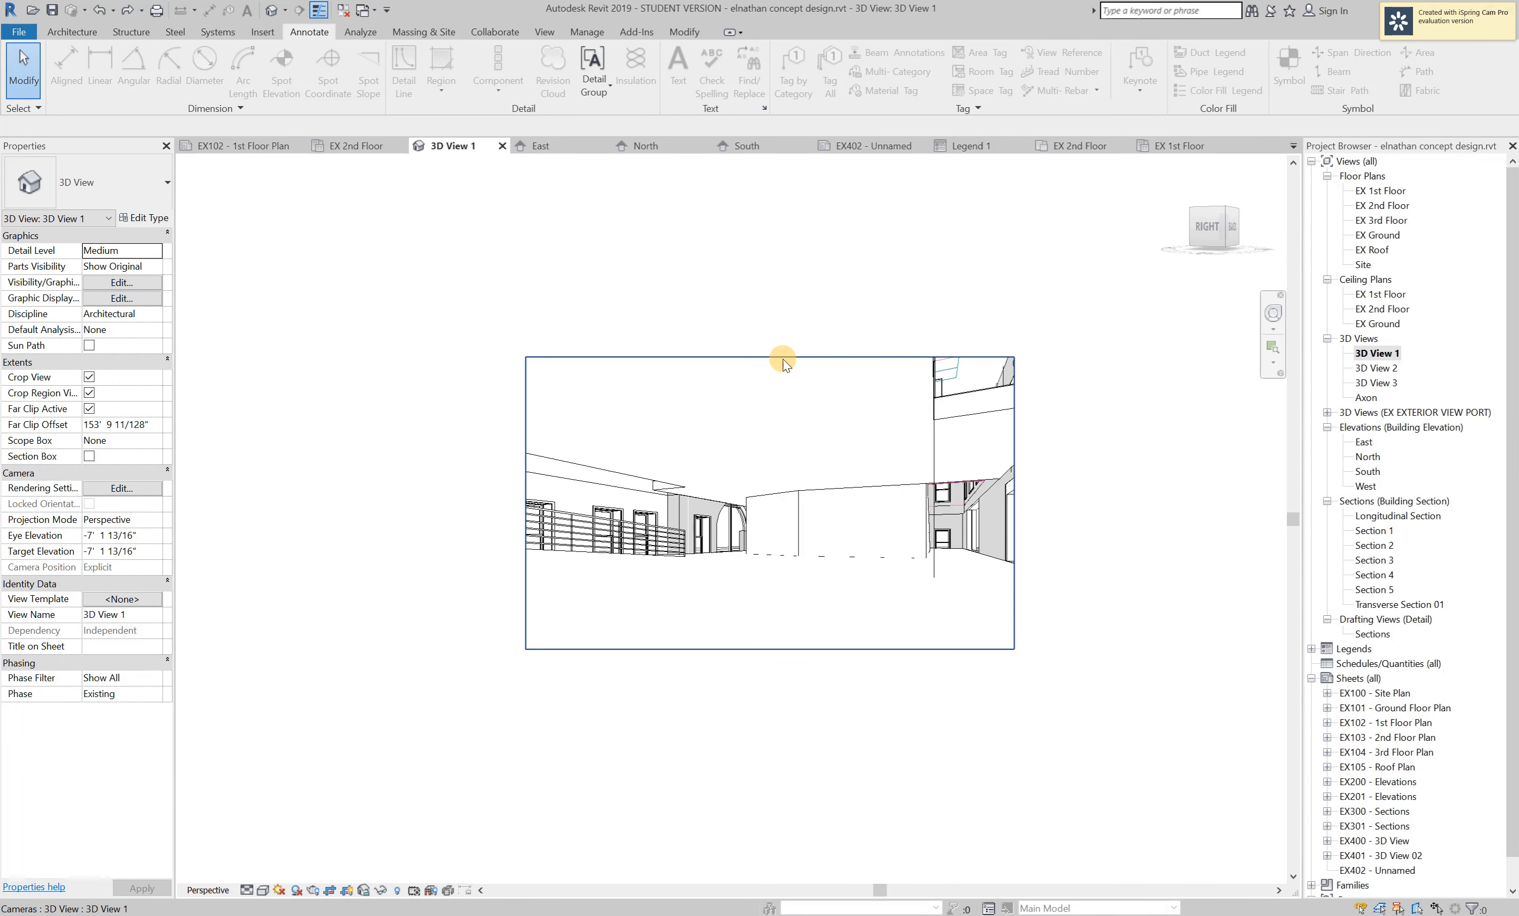
{"action": "left_click", "coordinate": [809, 357]}
{"action": "left_click_drag", "start_coordinate": [773, 349], "coordinate": [790, 285]}
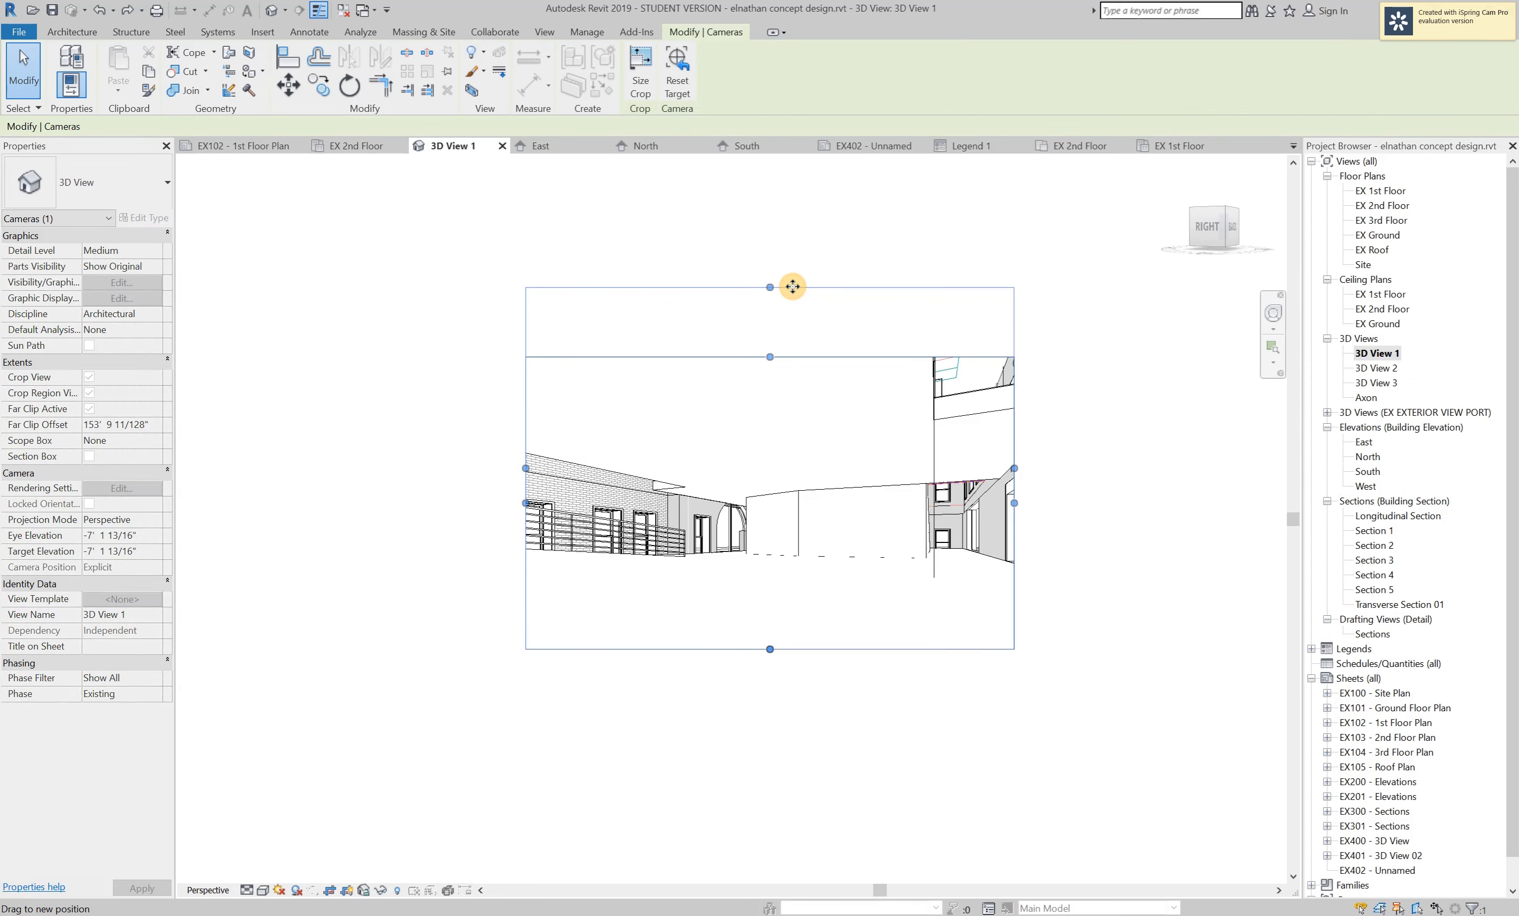
{"action": "left_click_drag", "start_coordinate": [1014, 468], "coordinate": [1110, 469]}
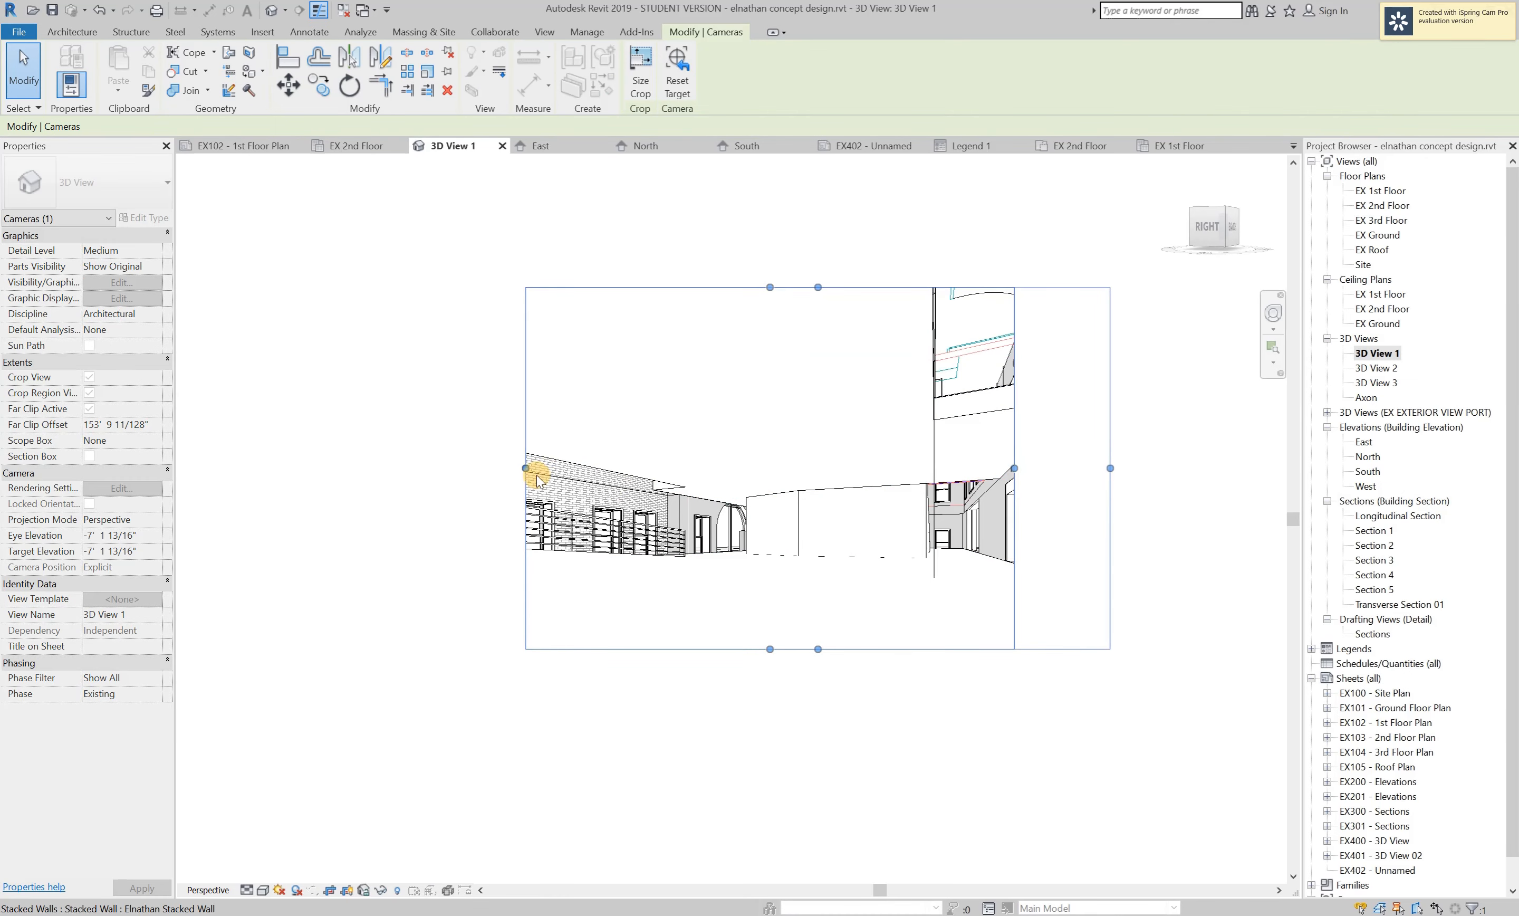
{"action": "left_click_drag", "start_coordinate": [526, 468], "coordinate": [420, 468]}
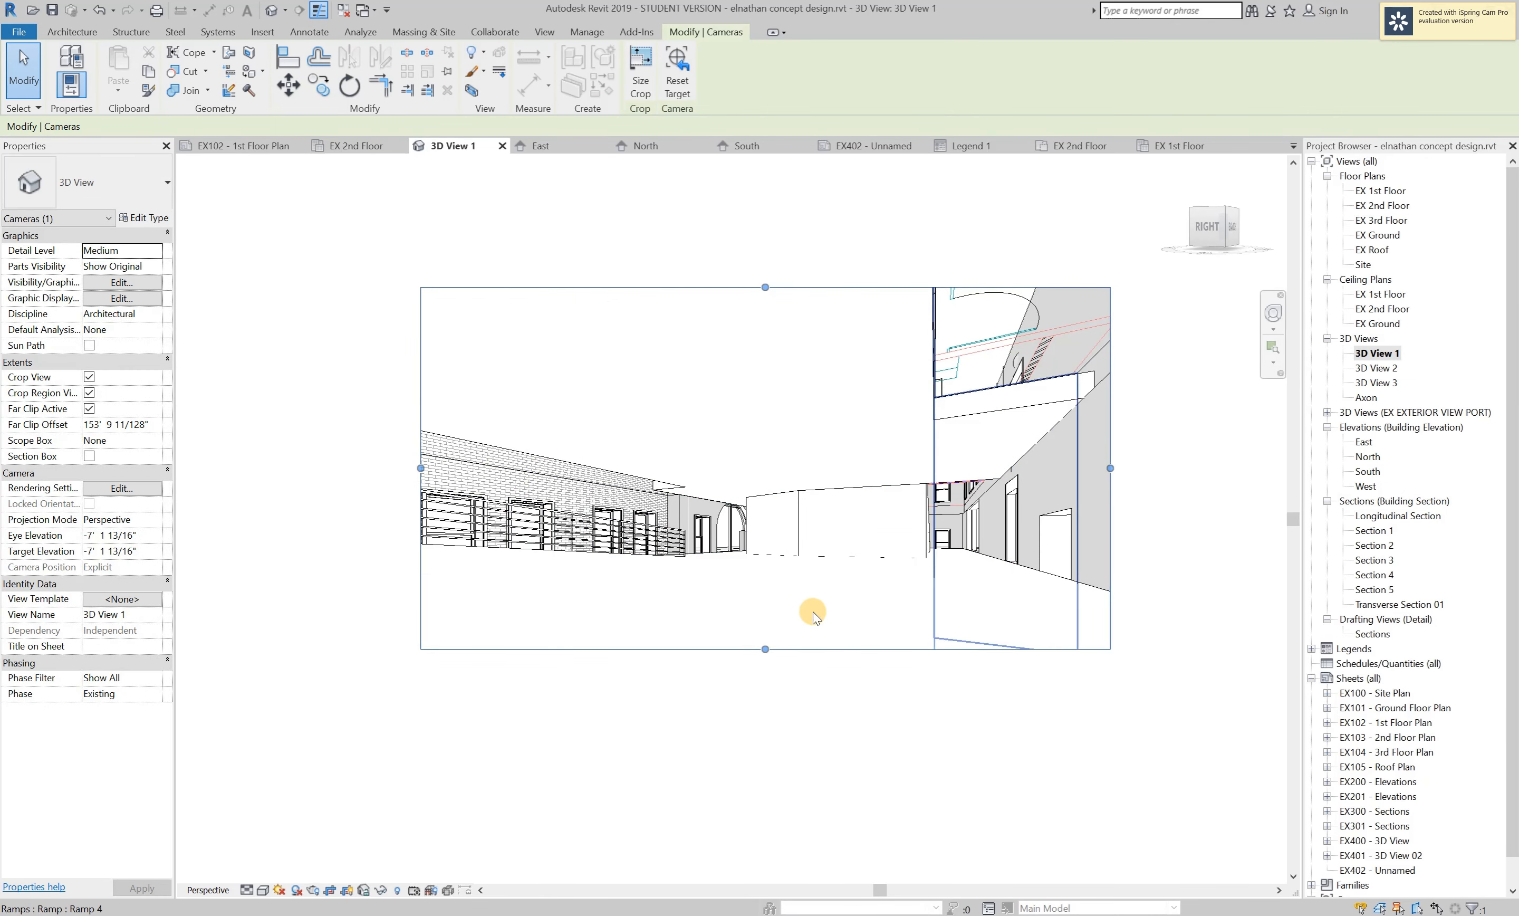
Open 3D View 2, 3D View 3 and the Axon view in turn to compare the perspective and orthographic views.
{"action": "double_click", "coordinate": [1378, 368]}
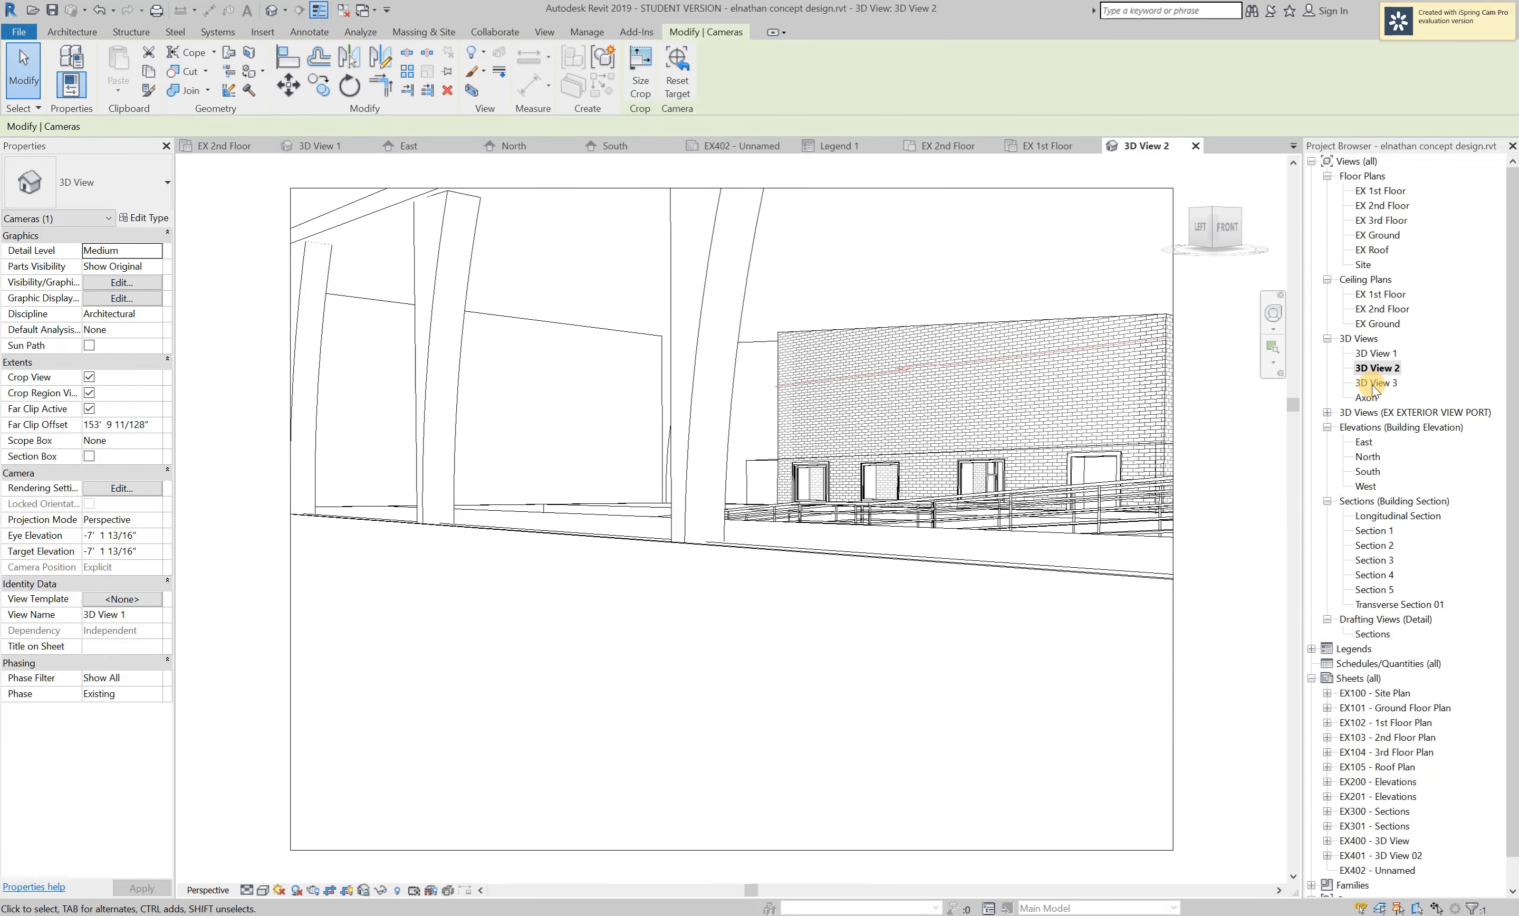
{"action": "double_click", "coordinate": [1377, 382]}
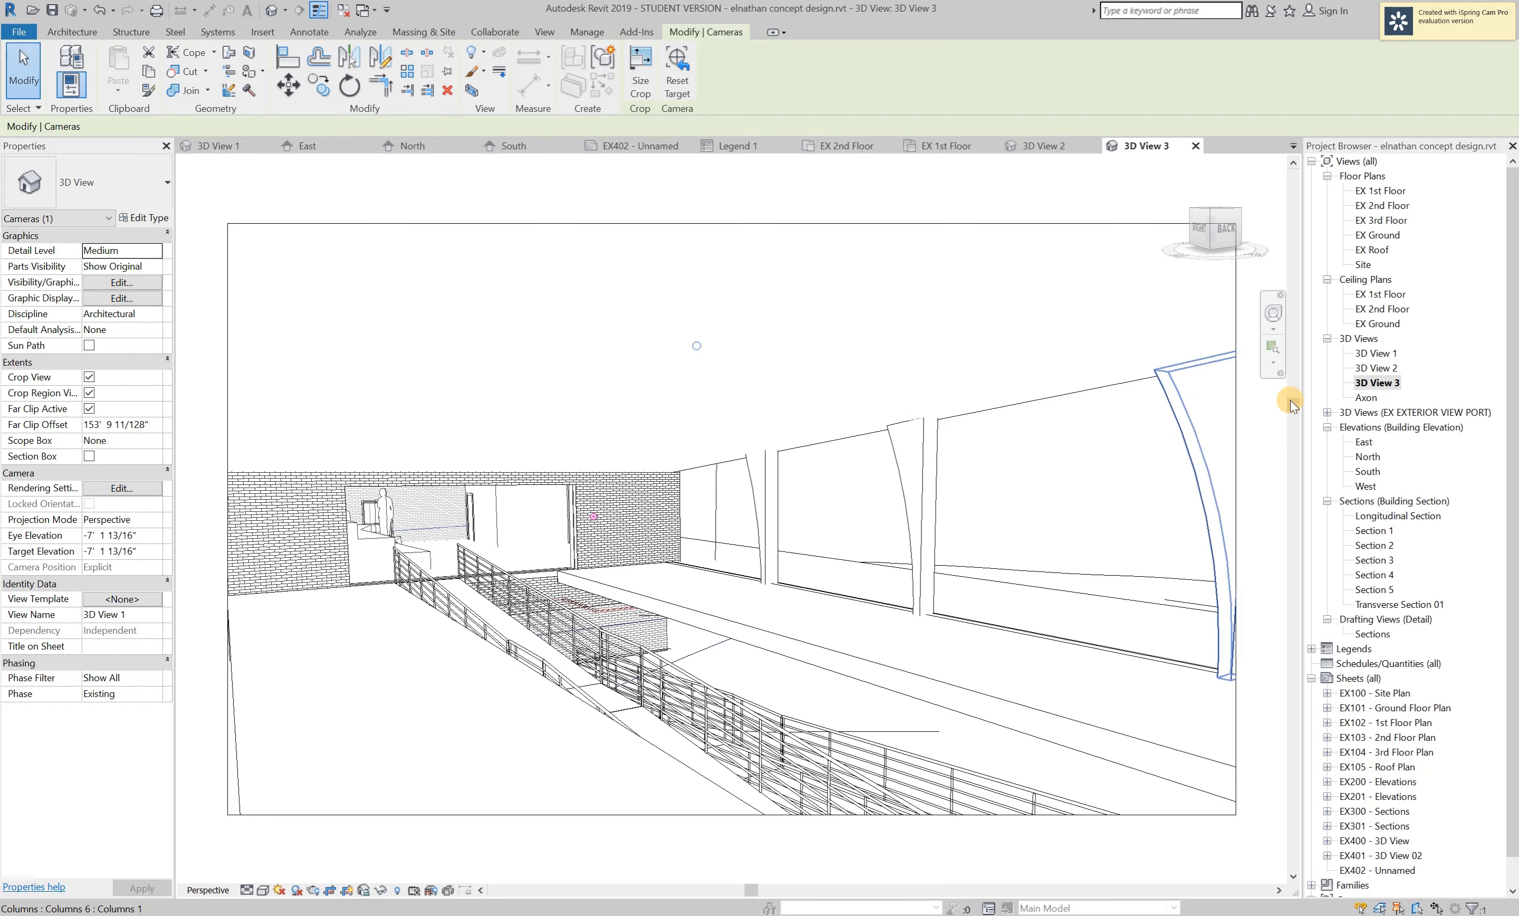
{"action": "double_click", "coordinate": [1367, 398]}
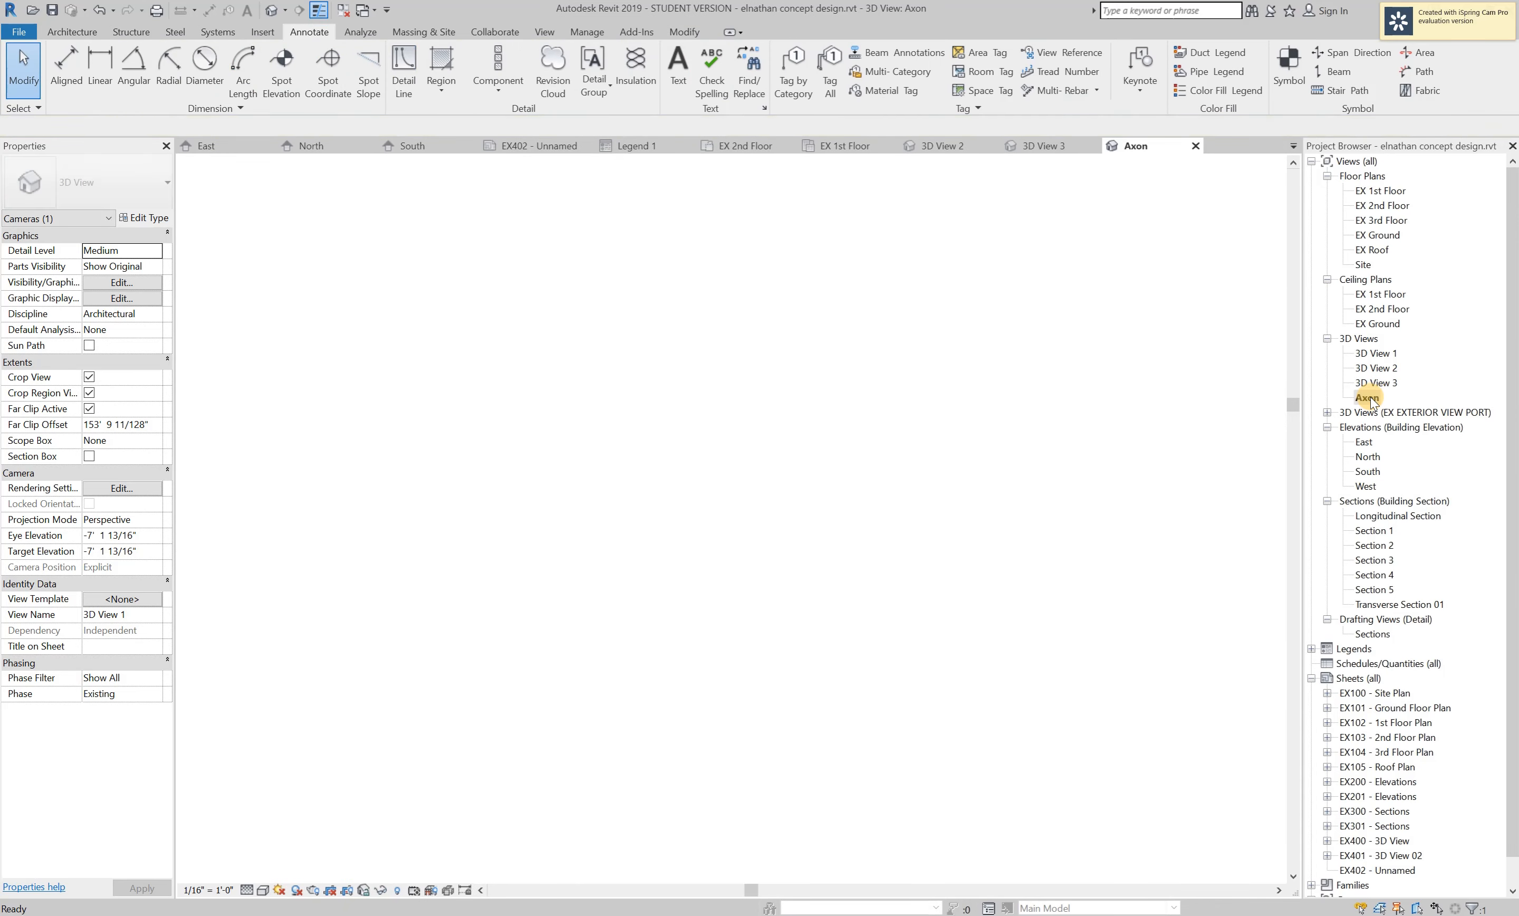
{"action": "scroll", "coordinate": [774, 583], "scroll_direction": "down", "scroll_amount": 2}
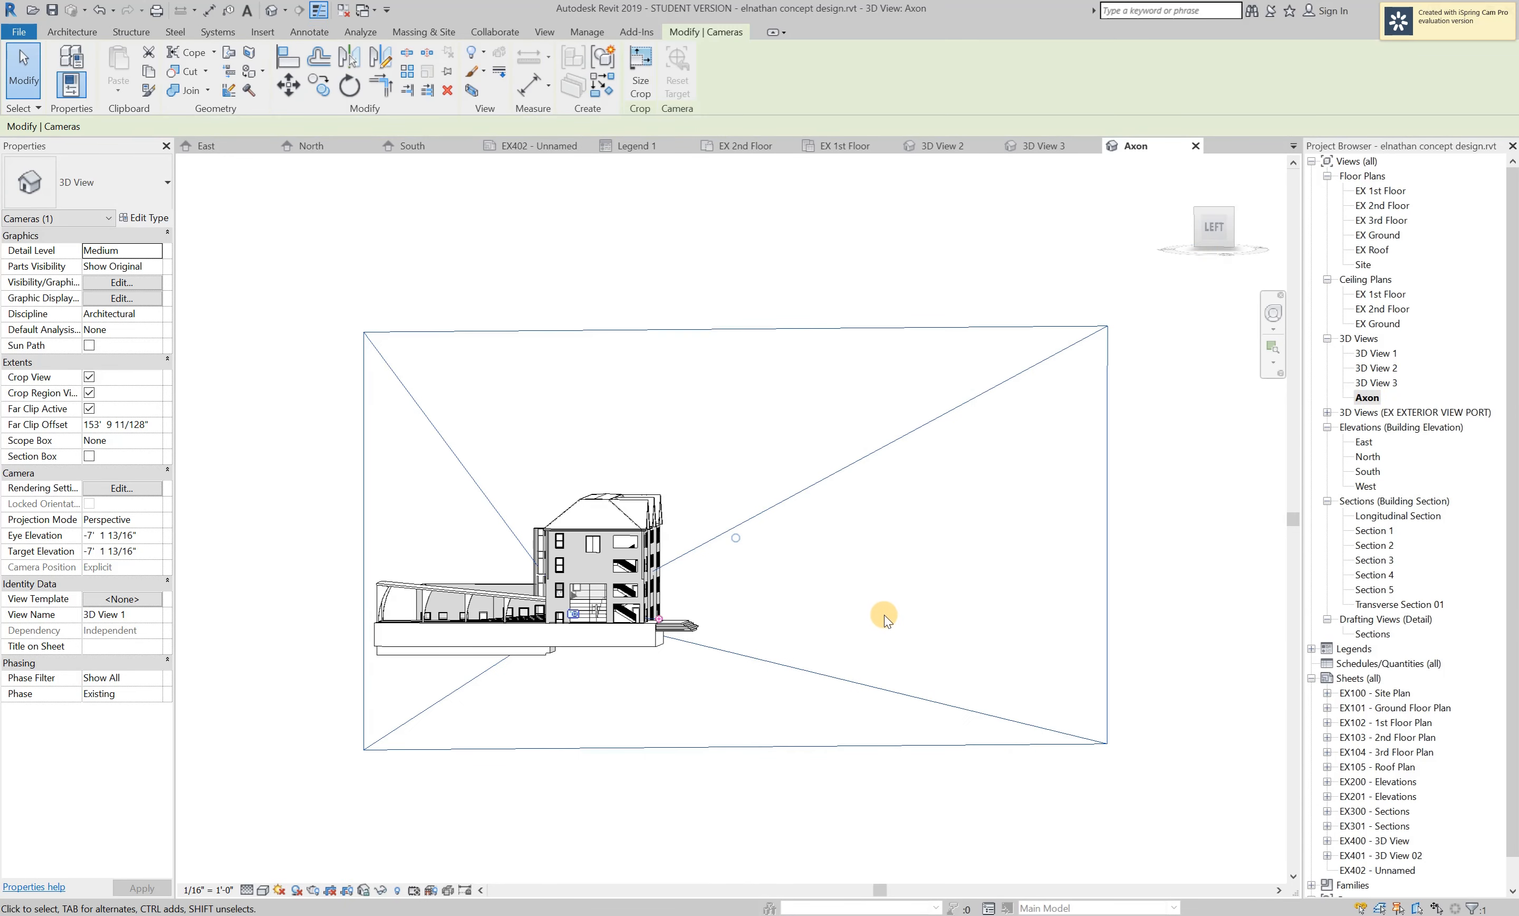
{"action": "scroll", "coordinate": [837, 615], "scroll_direction": "up", "scroll_amount": 1}
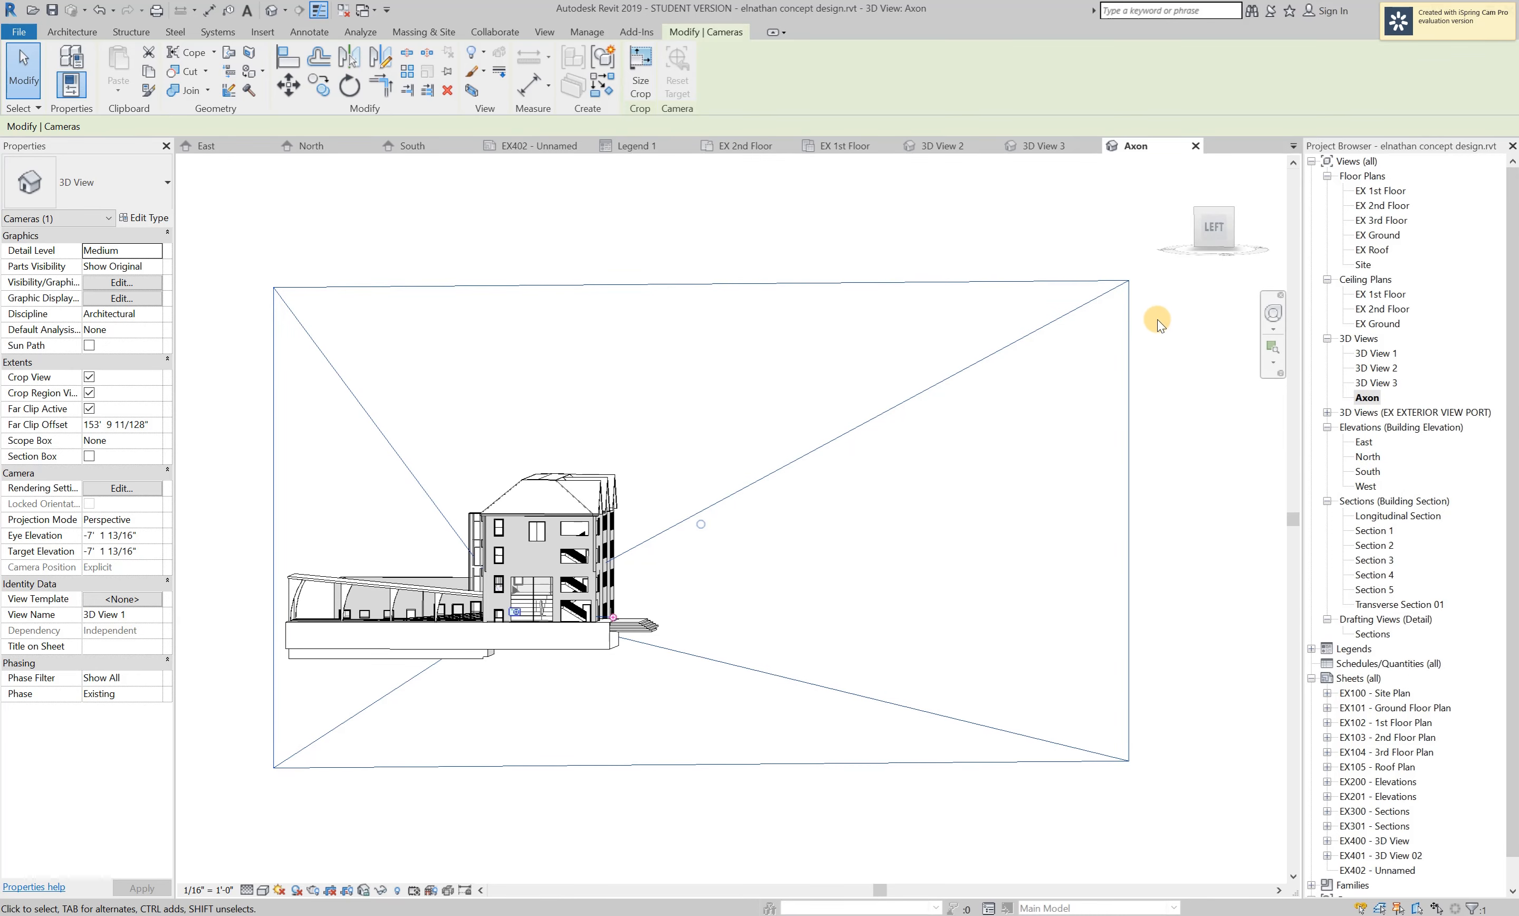
Delete the Axon view from the project's 3D views.
{"action": "left_click", "coordinate": [1367, 397]}
{"action": "right_click", "coordinate": [1367, 398]}
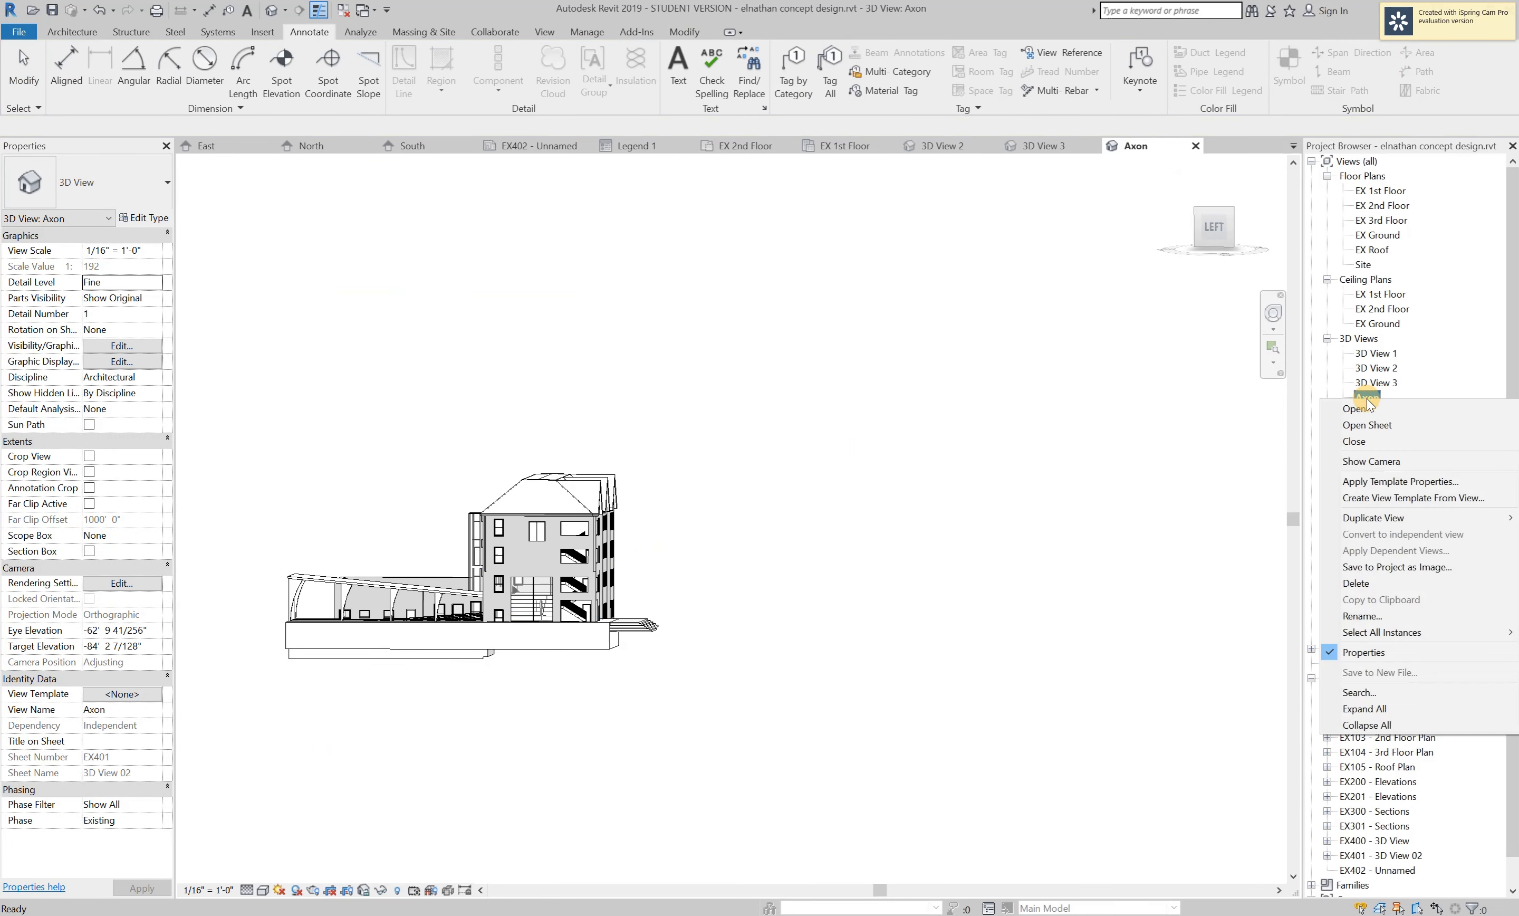
{"action": "left_click", "coordinate": [1410, 585]}
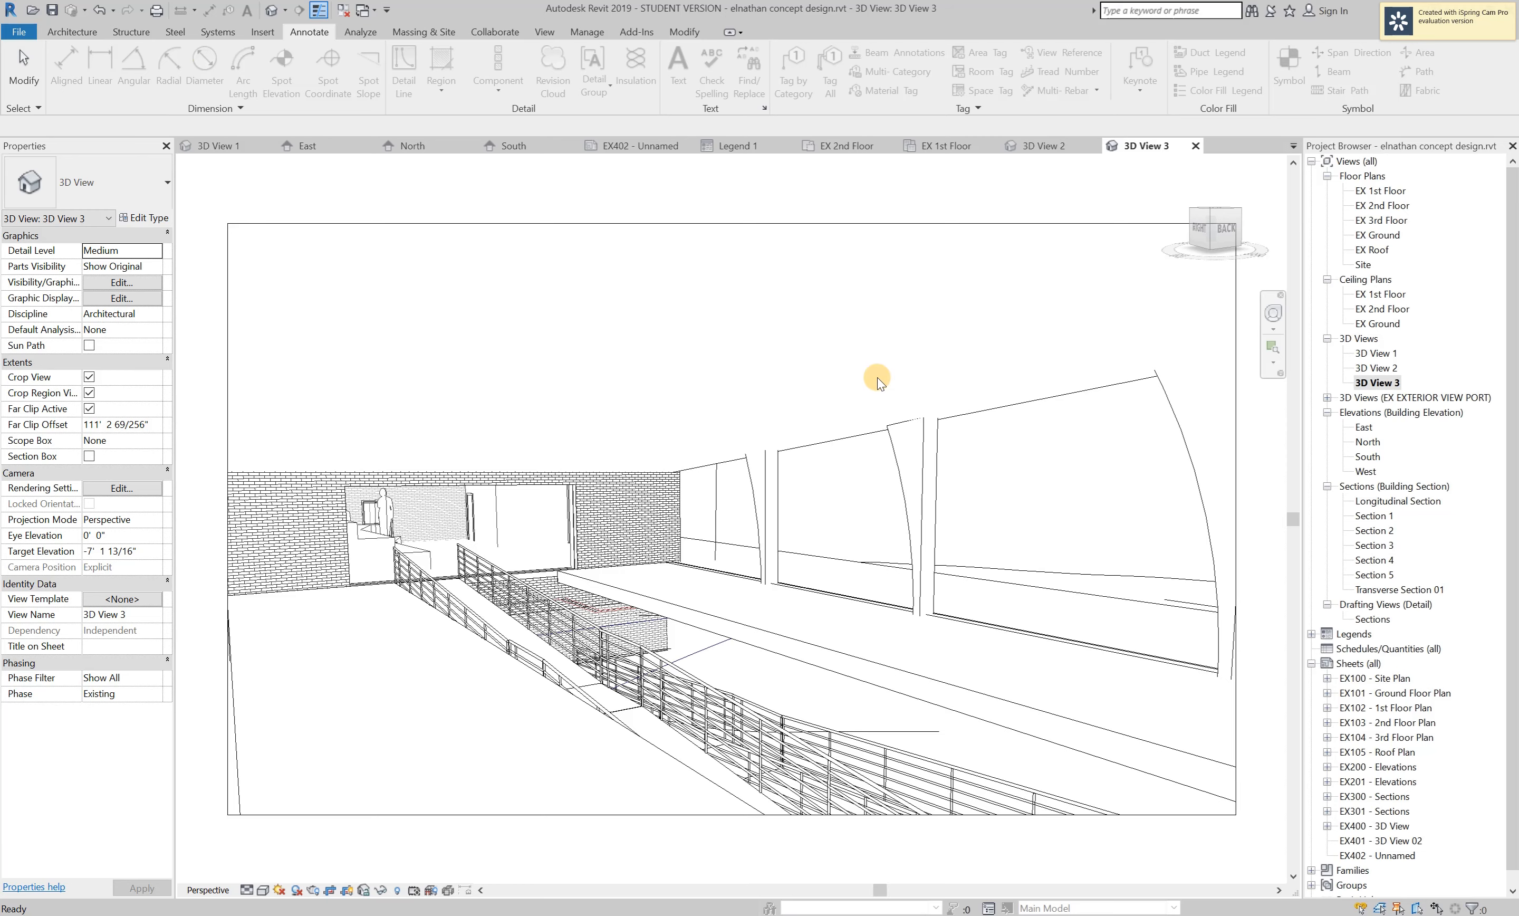
Open the default 3D view to examine the whole building from outside.
{"action": "scroll", "coordinate": [876, 378], "scroll_direction": "down", "scroll_amount": 2}
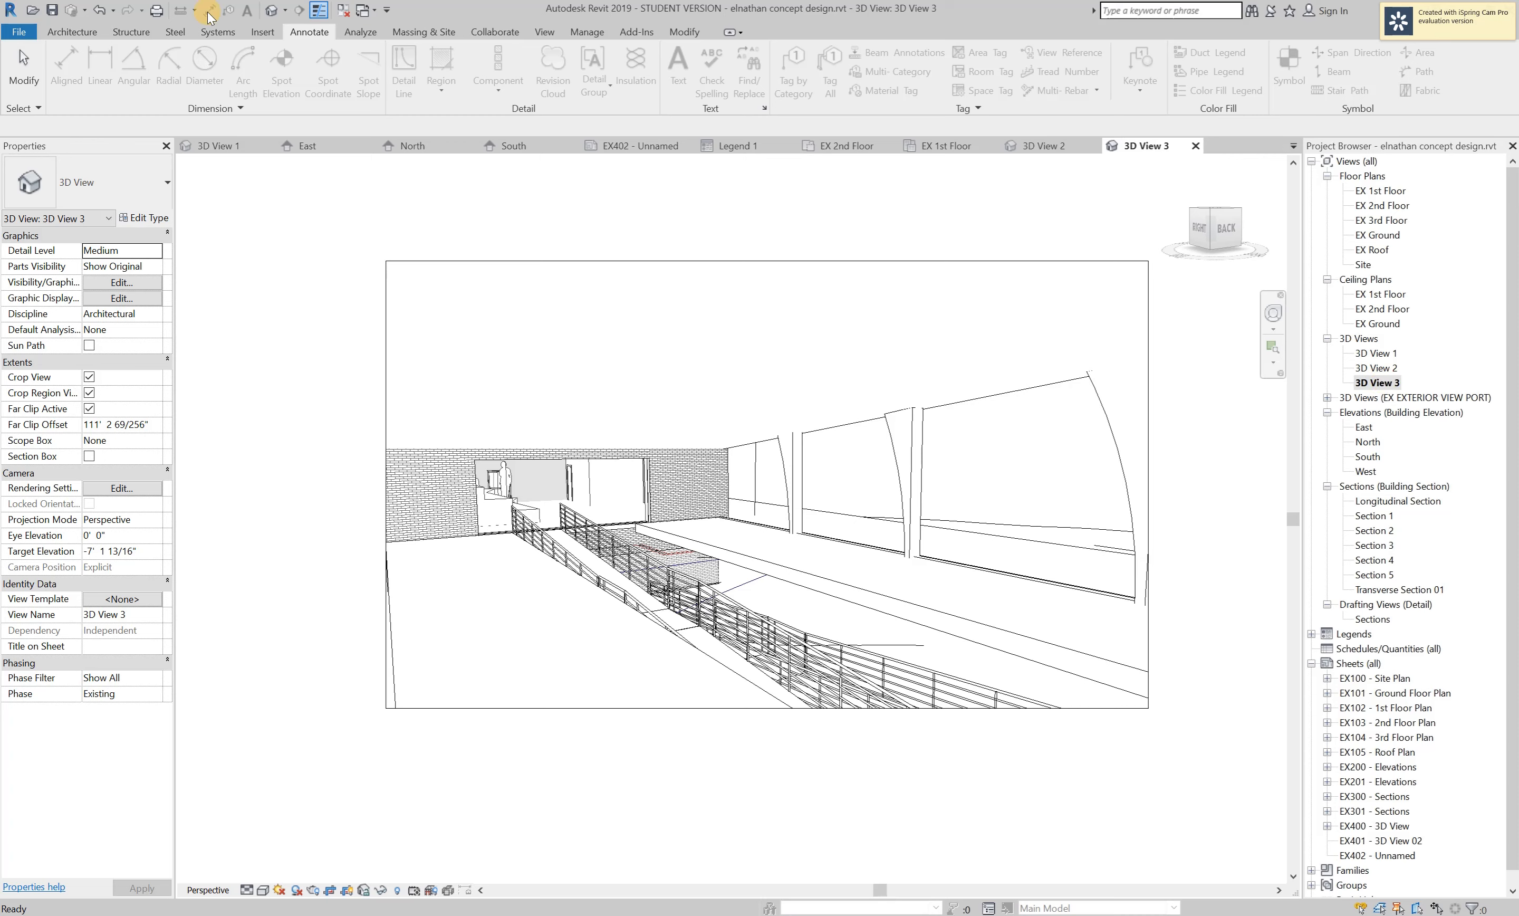
{"action": "left_click", "coordinate": [287, 15]}
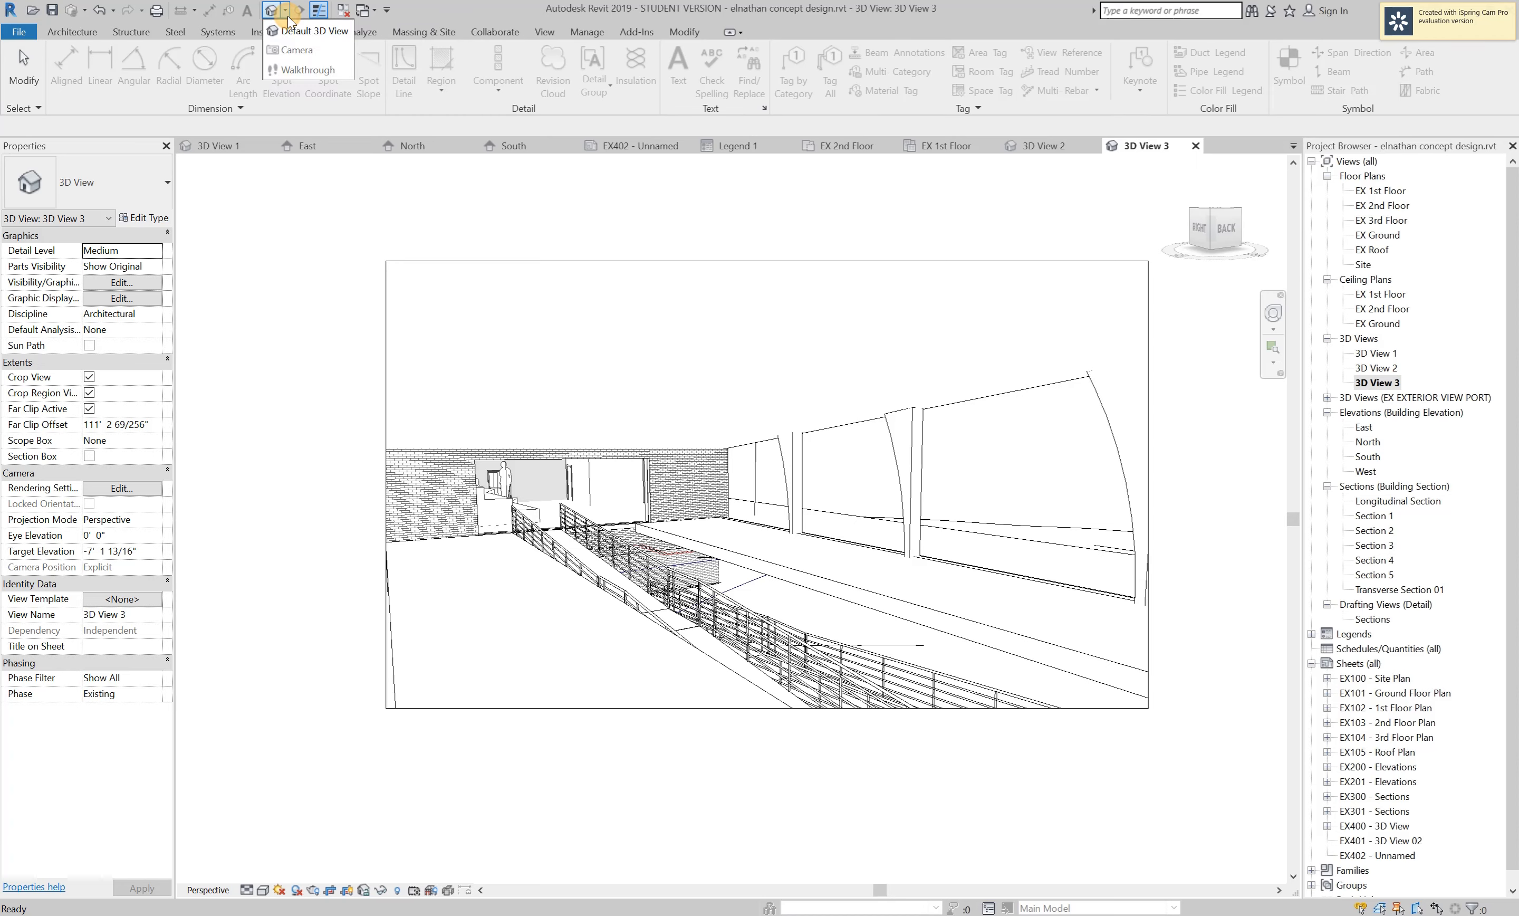
{"action": "left_click", "coordinate": [308, 31]}
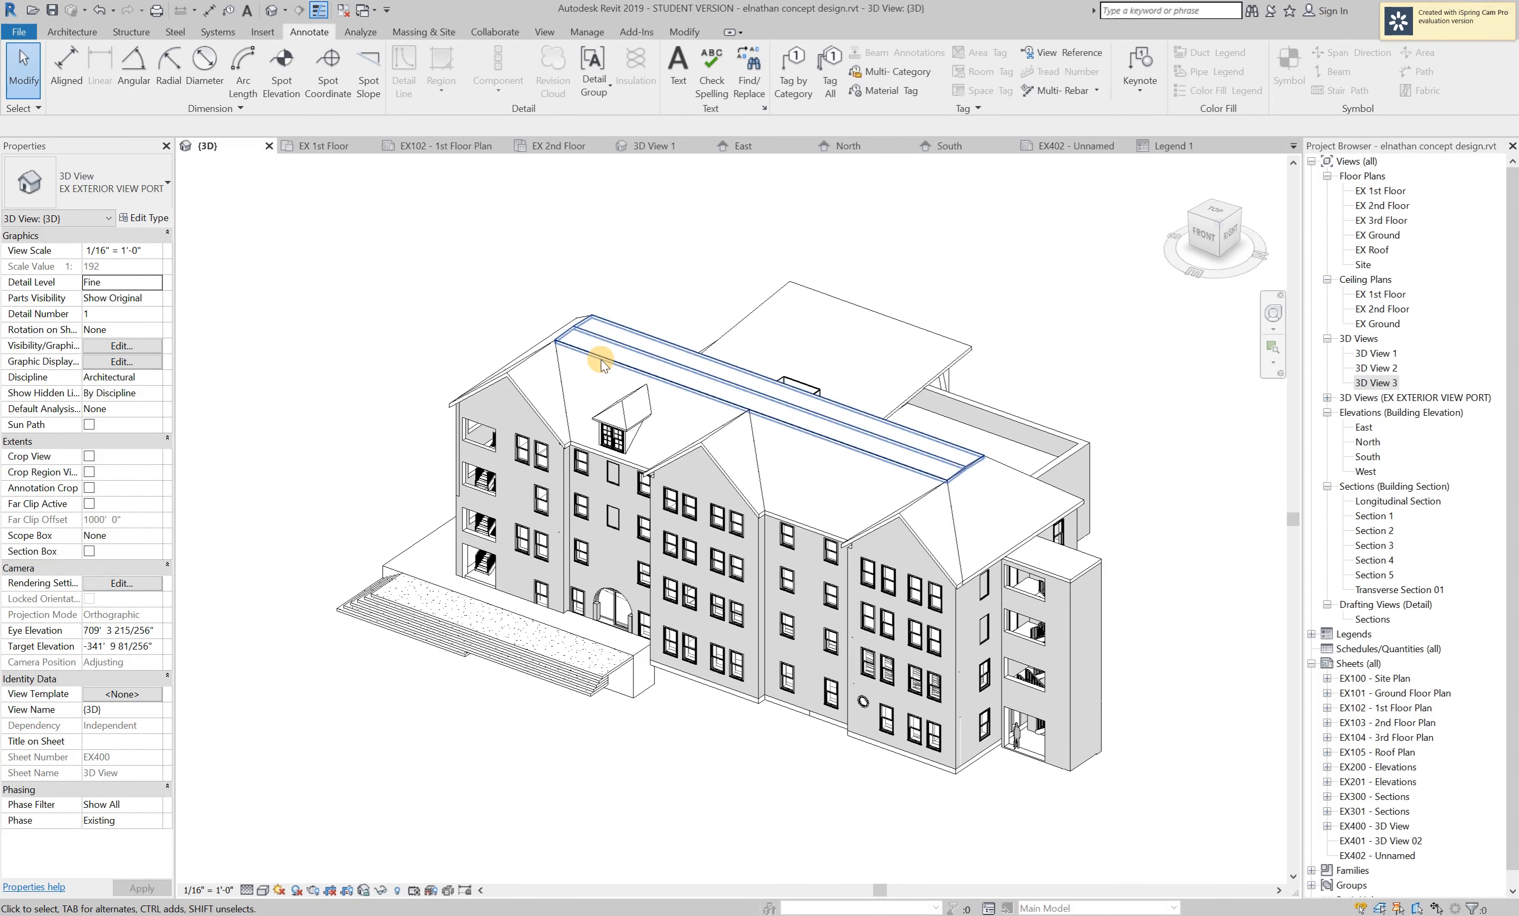
{"action": "scroll", "coordinate": [726, 509], "scroll_direction": "up", "scroll_amount": 1}
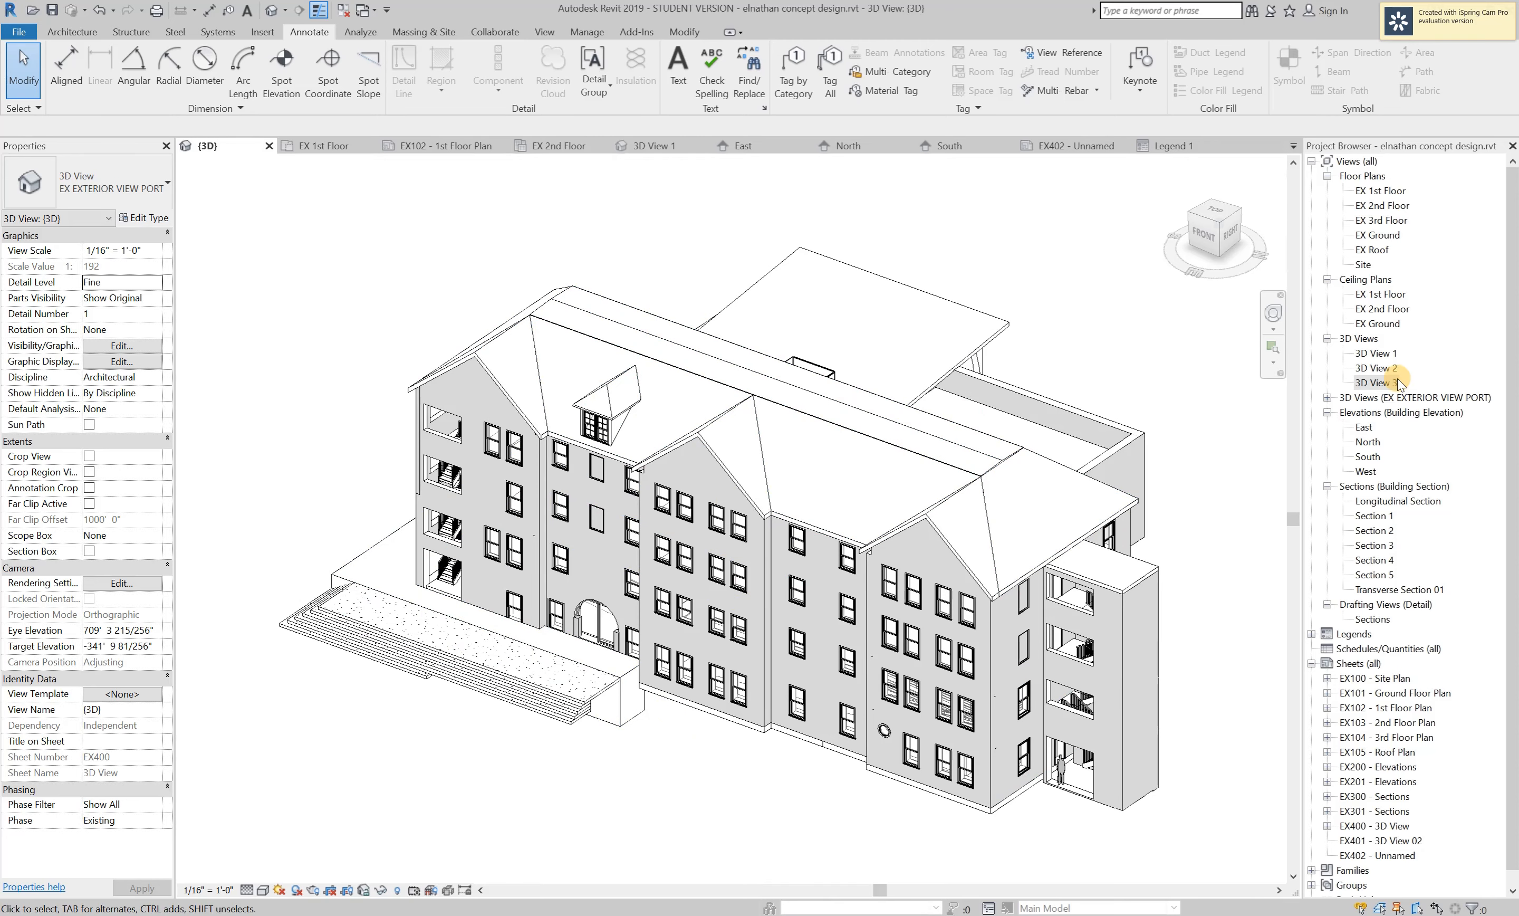
Place a perspective camera in the EX 1st Floor plan's west open-to-below area, aimed east across the amphitheatre steps.
{"action": "double_click", "coordinate": [1388, 191]}
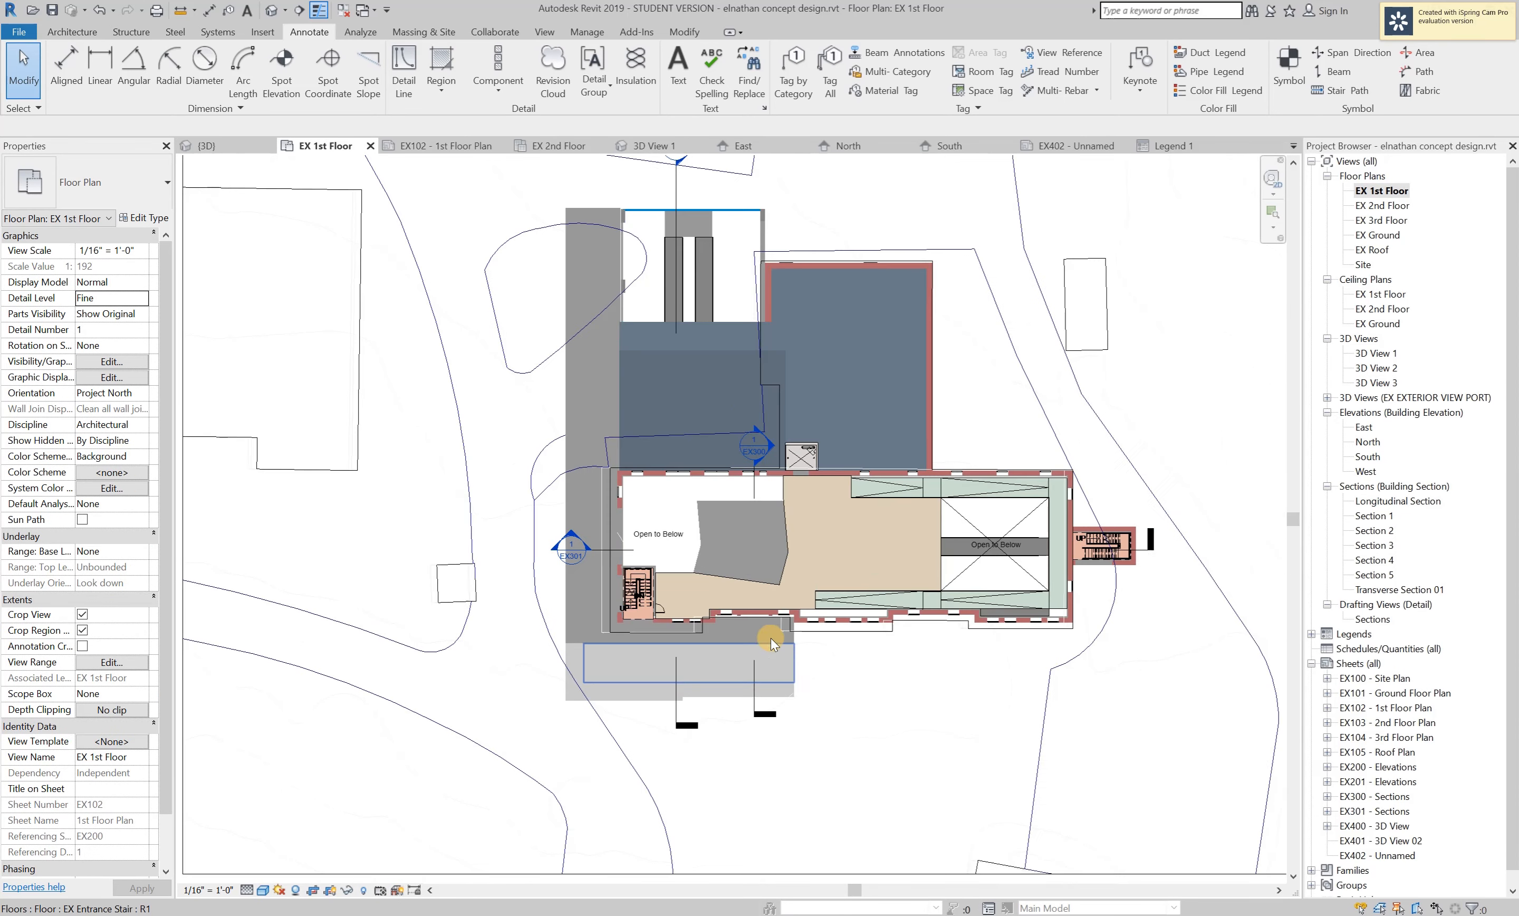
{"action": "left_click", "coordinate": [286, 11]}
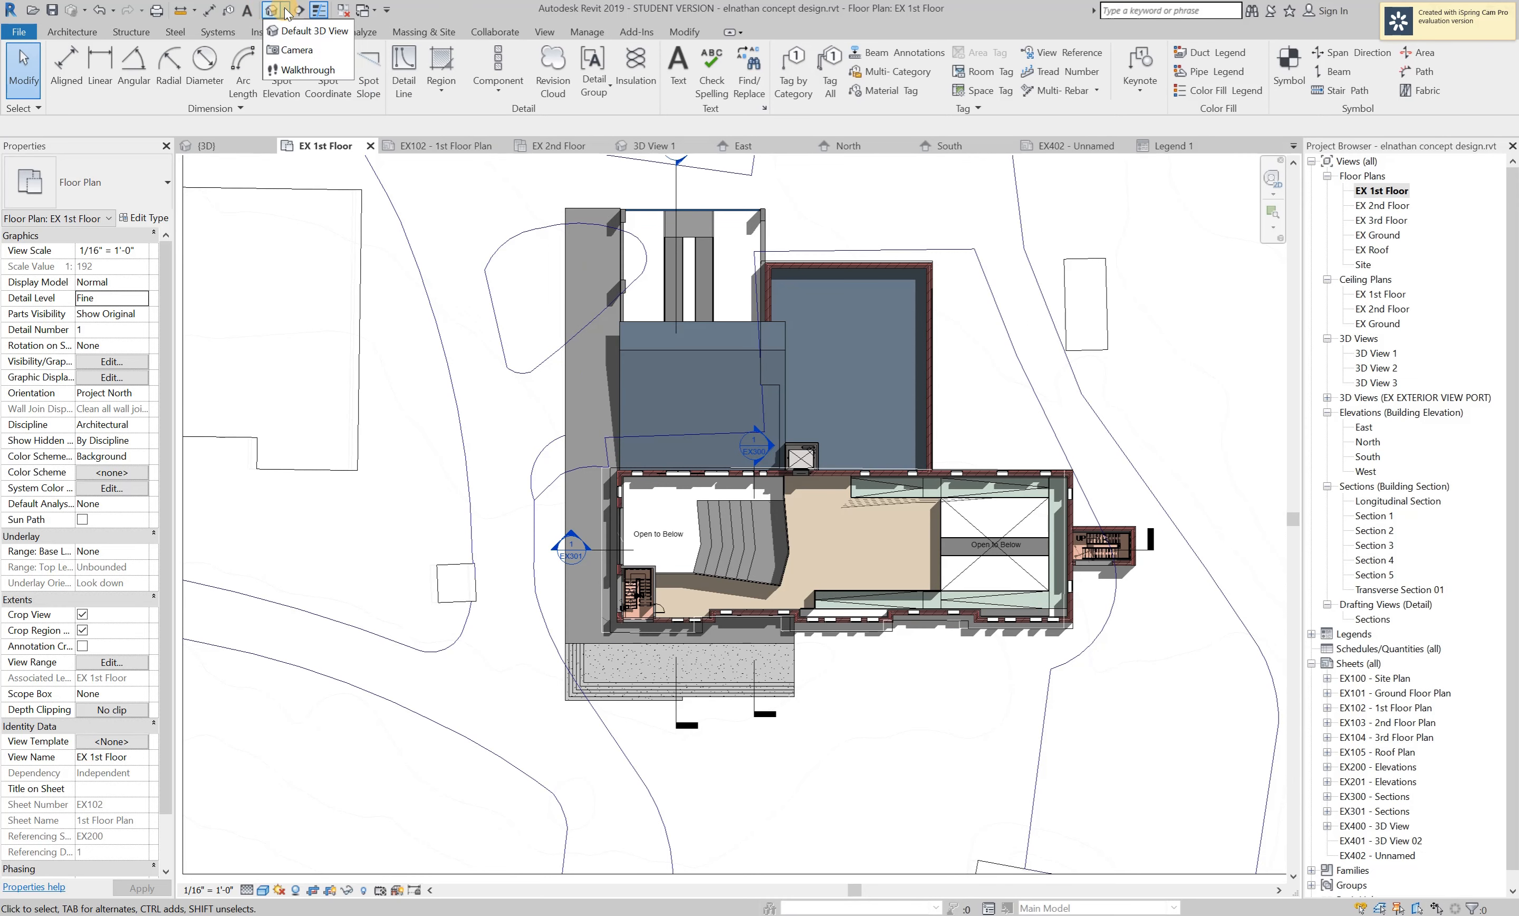
{"action": "left_click", "coordinate": [297, 53]}
{"action": "scroll", "coordinate": [718, 472], "scroll_direction": "up", "scroll_amount": 3}
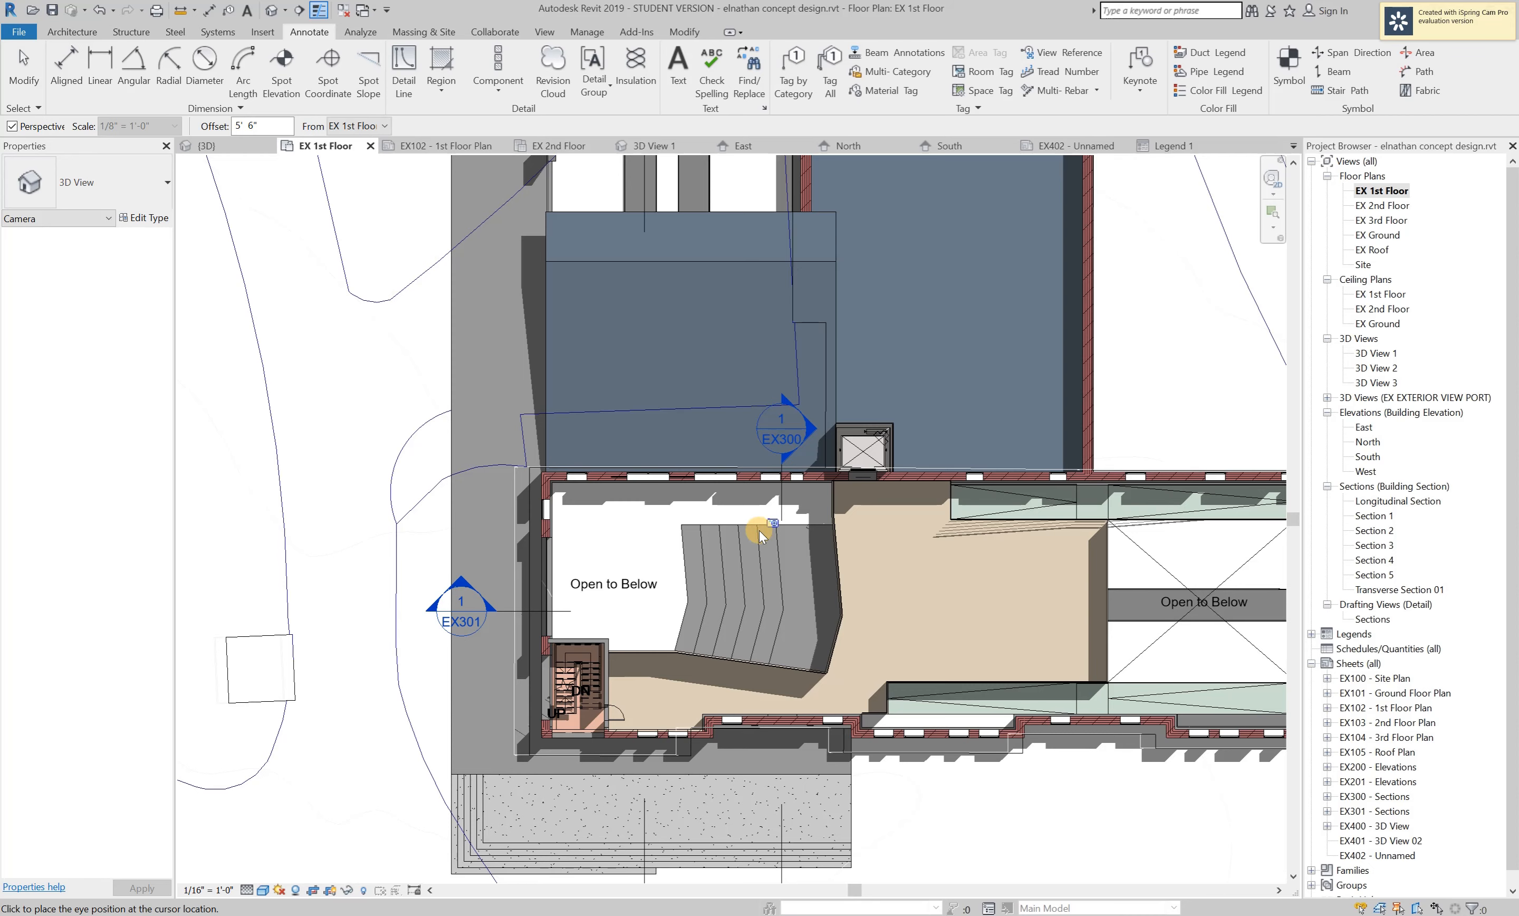
{"action": "scroll", "coordinate": [707, 534], "scroll_direction": "down", "scroll_amount": 2}
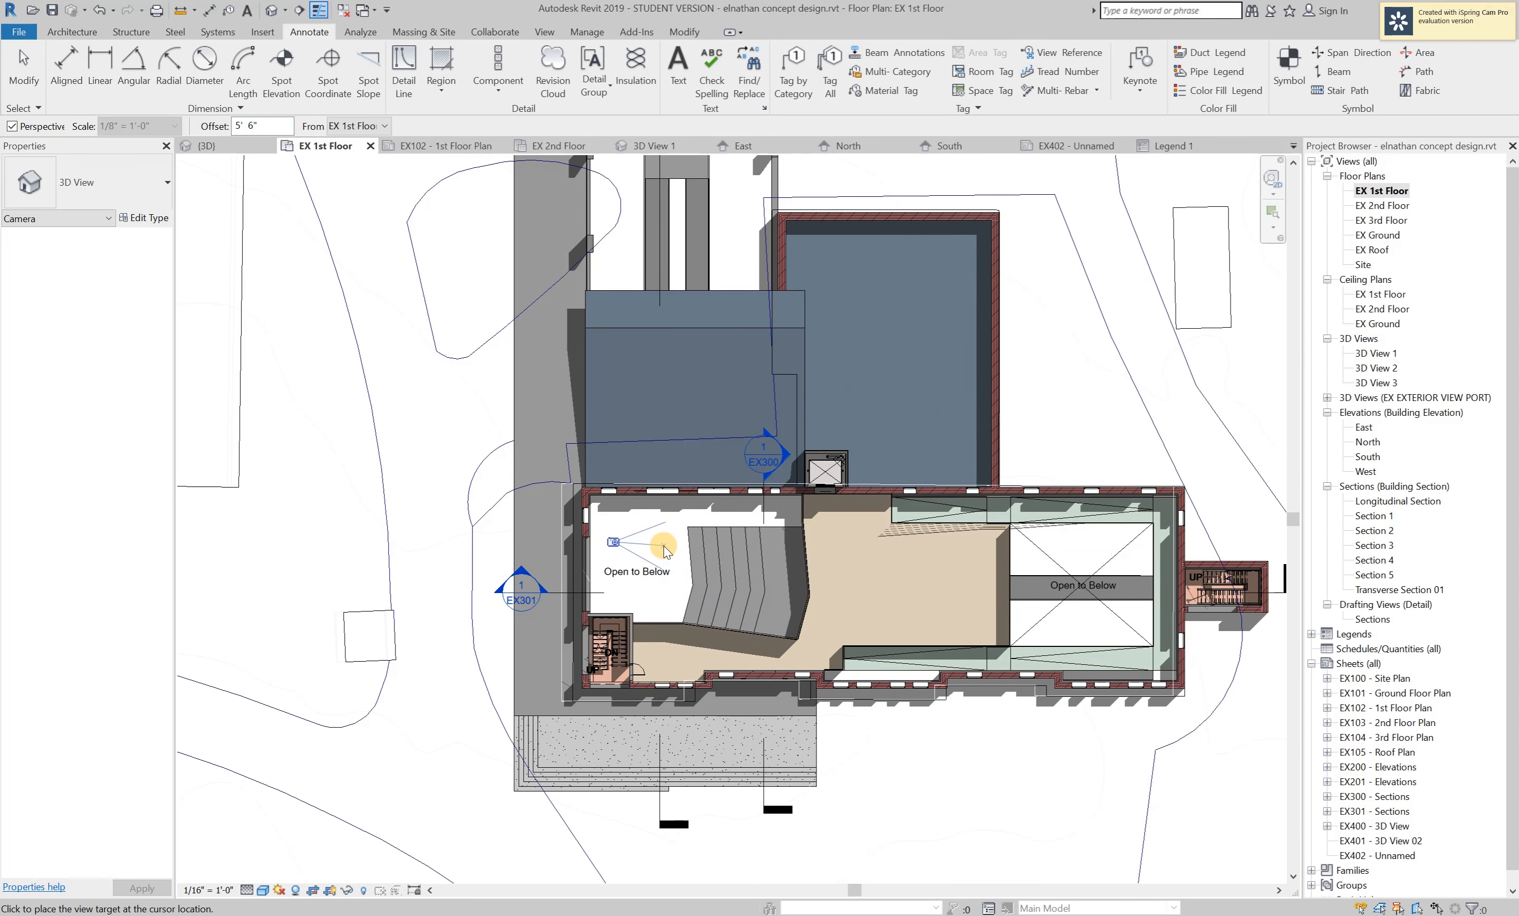
{"action": "left_click", "coordinate": [808, 585]}
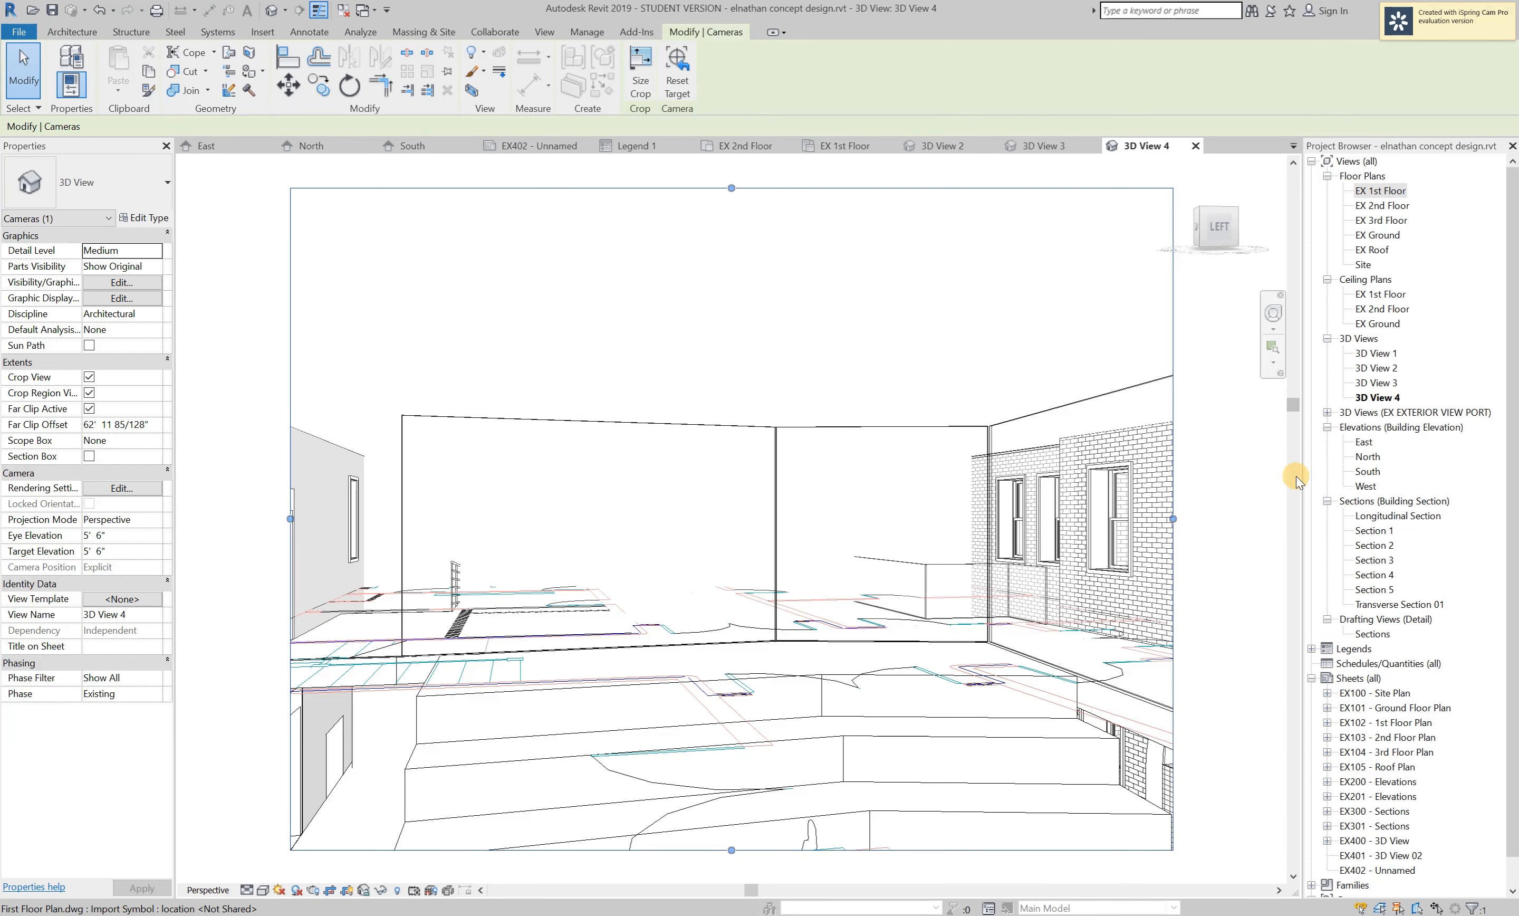
Resize the new camera view's crop region, widening it to both side walls, extending it below the amphitheatre steps and adjusting its upper edge.
{"action": "scroll", "coordinate": [890, 510], "scroll_direction": "down", "scroll_amount": 3}
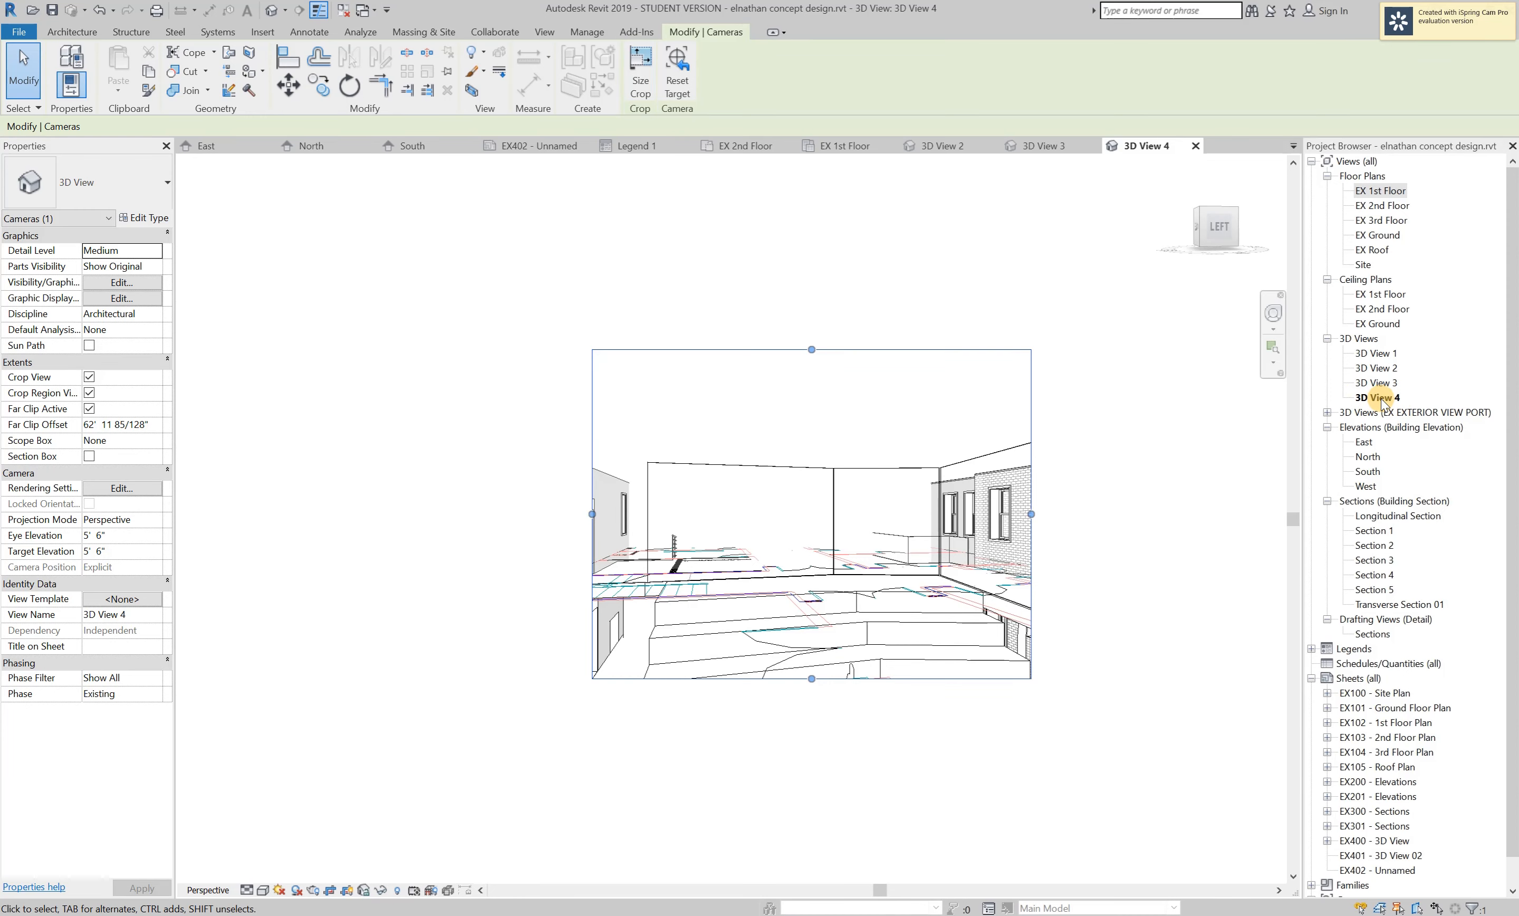
{"action": "scroll", "coordinate": [774, 679], "scroll_direction": "up", "scroll_amount": 1}
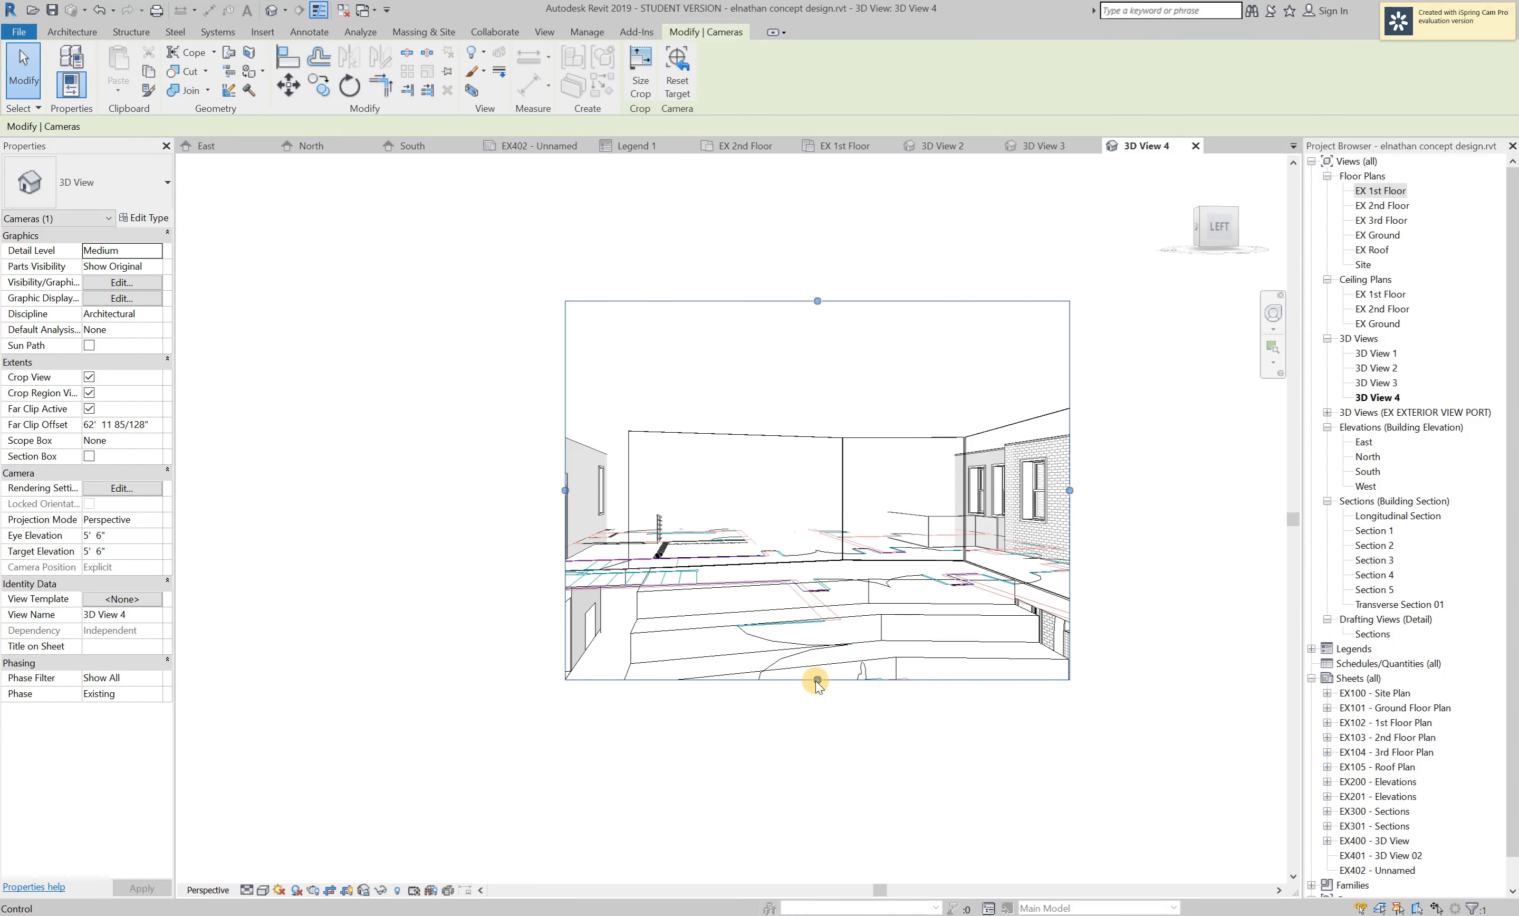
{"action": "left_click_drag", "start_coordinate": [818, 684], "coordinate": [796, 825]}
{"action": "left_click_drag", "start_coordinate": [565, 563], "coordinate": [416, 551]}
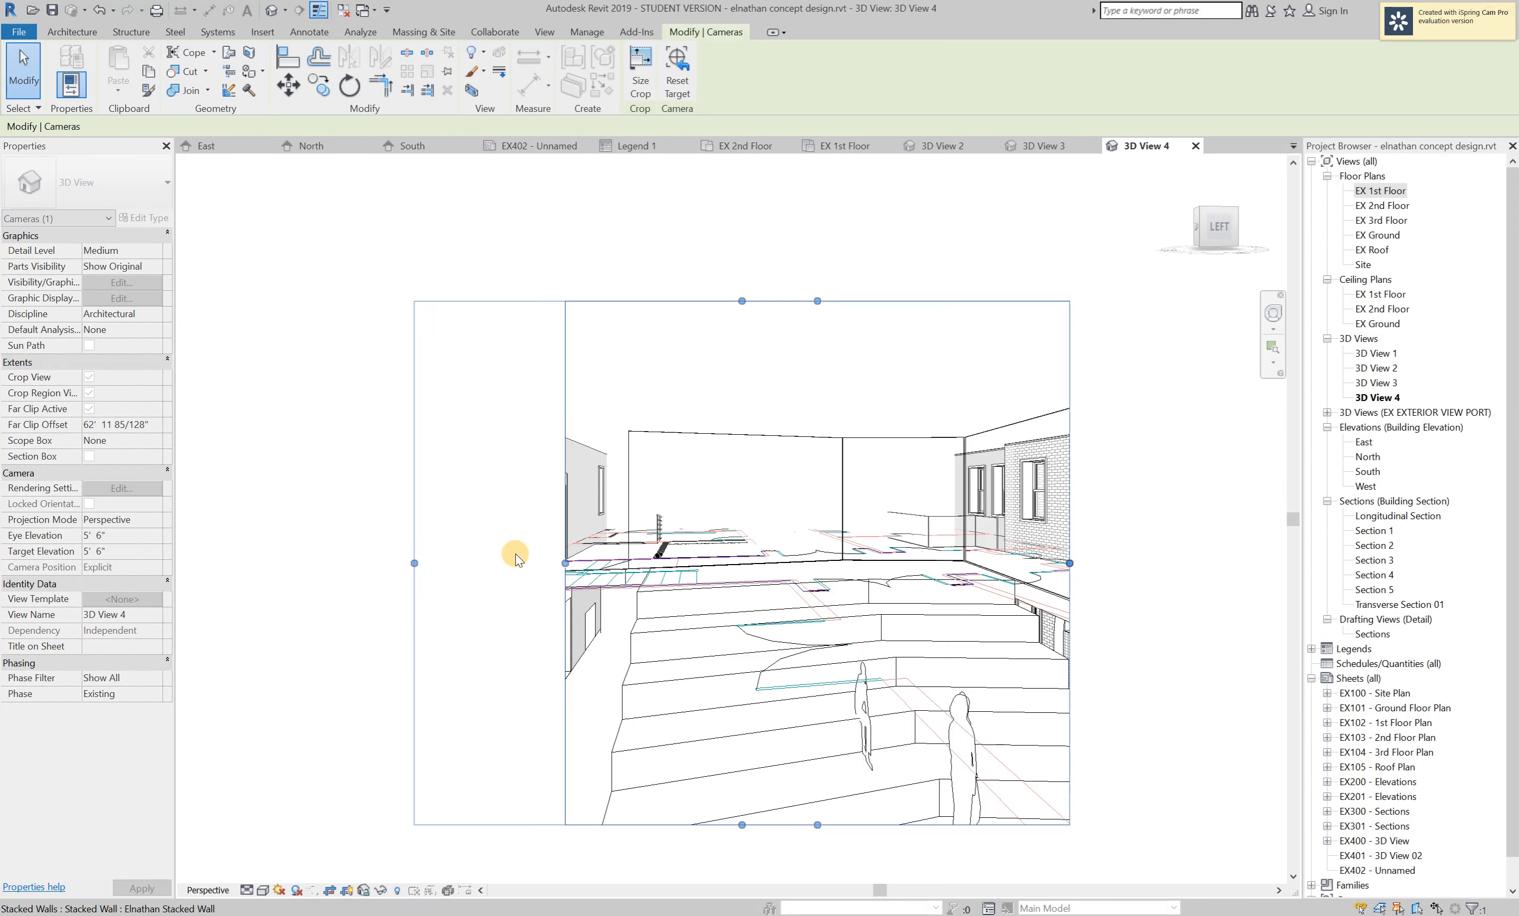
{"action": "left_click_drag", "start_coordinate": [739, 301], "coordinate": [733, 237]}
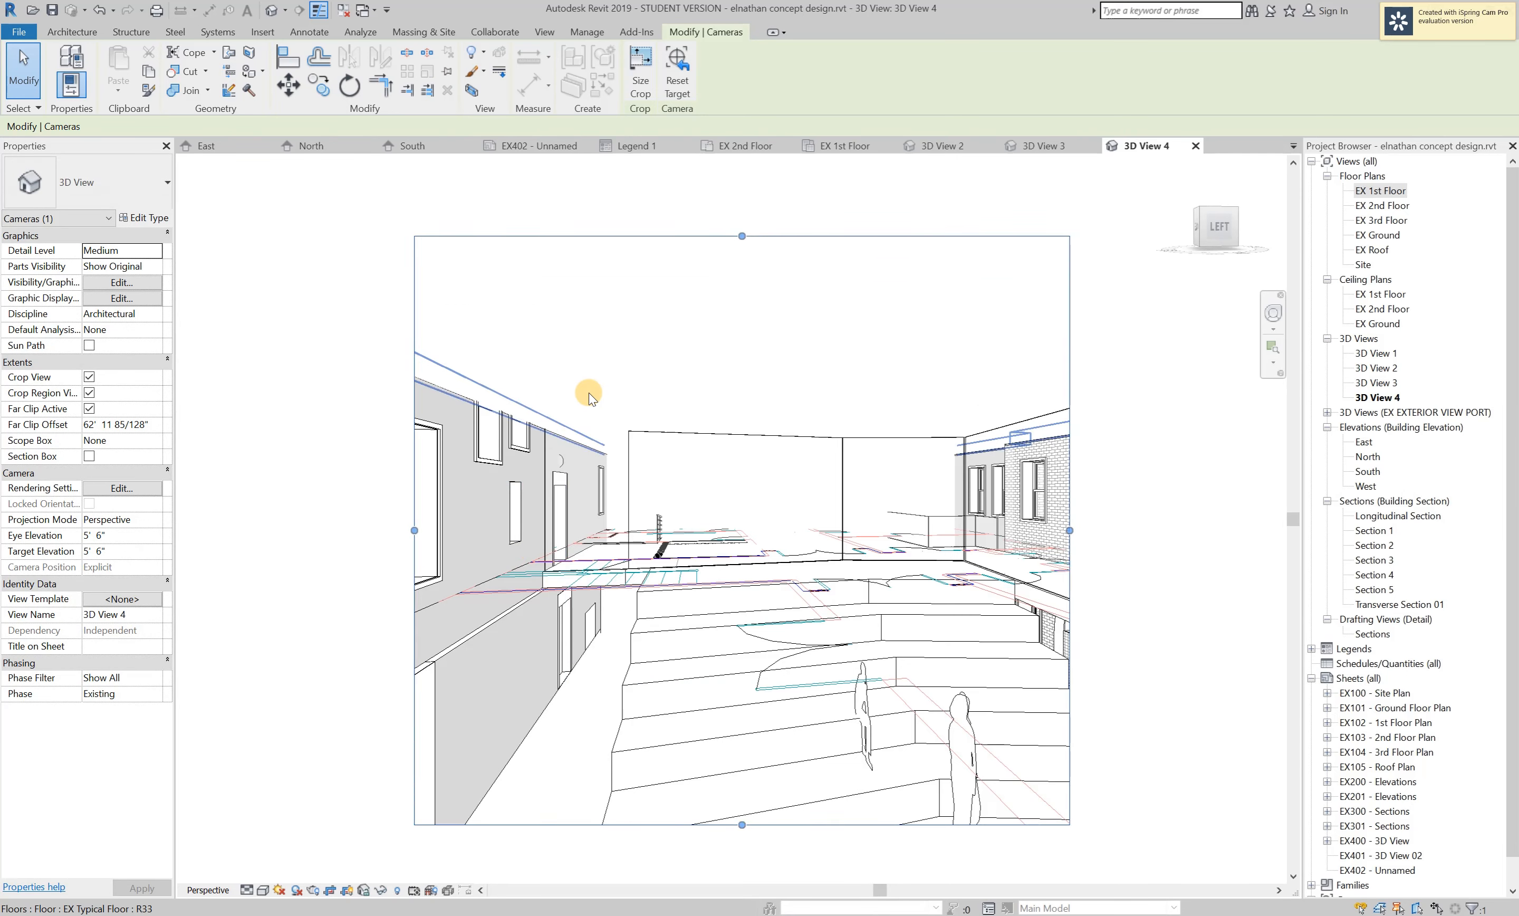
{"action": "scroll", "coordinate": [589, 392], "scroll_direction": "down", "scroll_amount": 1}
{"action": "left_click_drag", "start_coordinate": [954, 496], "coordinate": [1127, 540]}
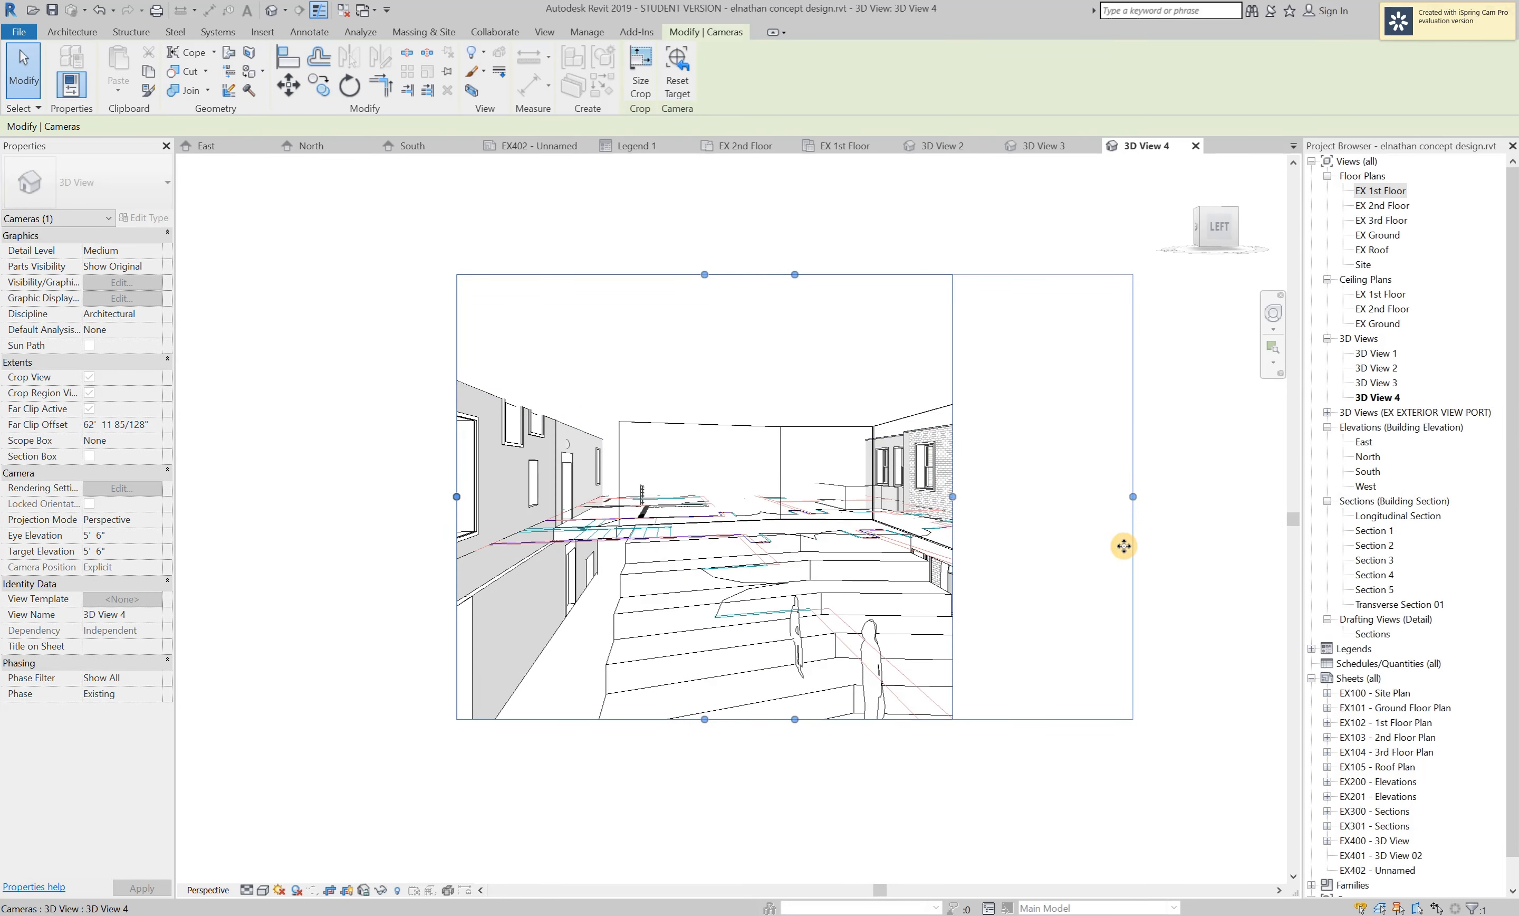
{"action": "left_click_drag", "start_coordinate": [799, 718], "coordinate": [776, 815]}
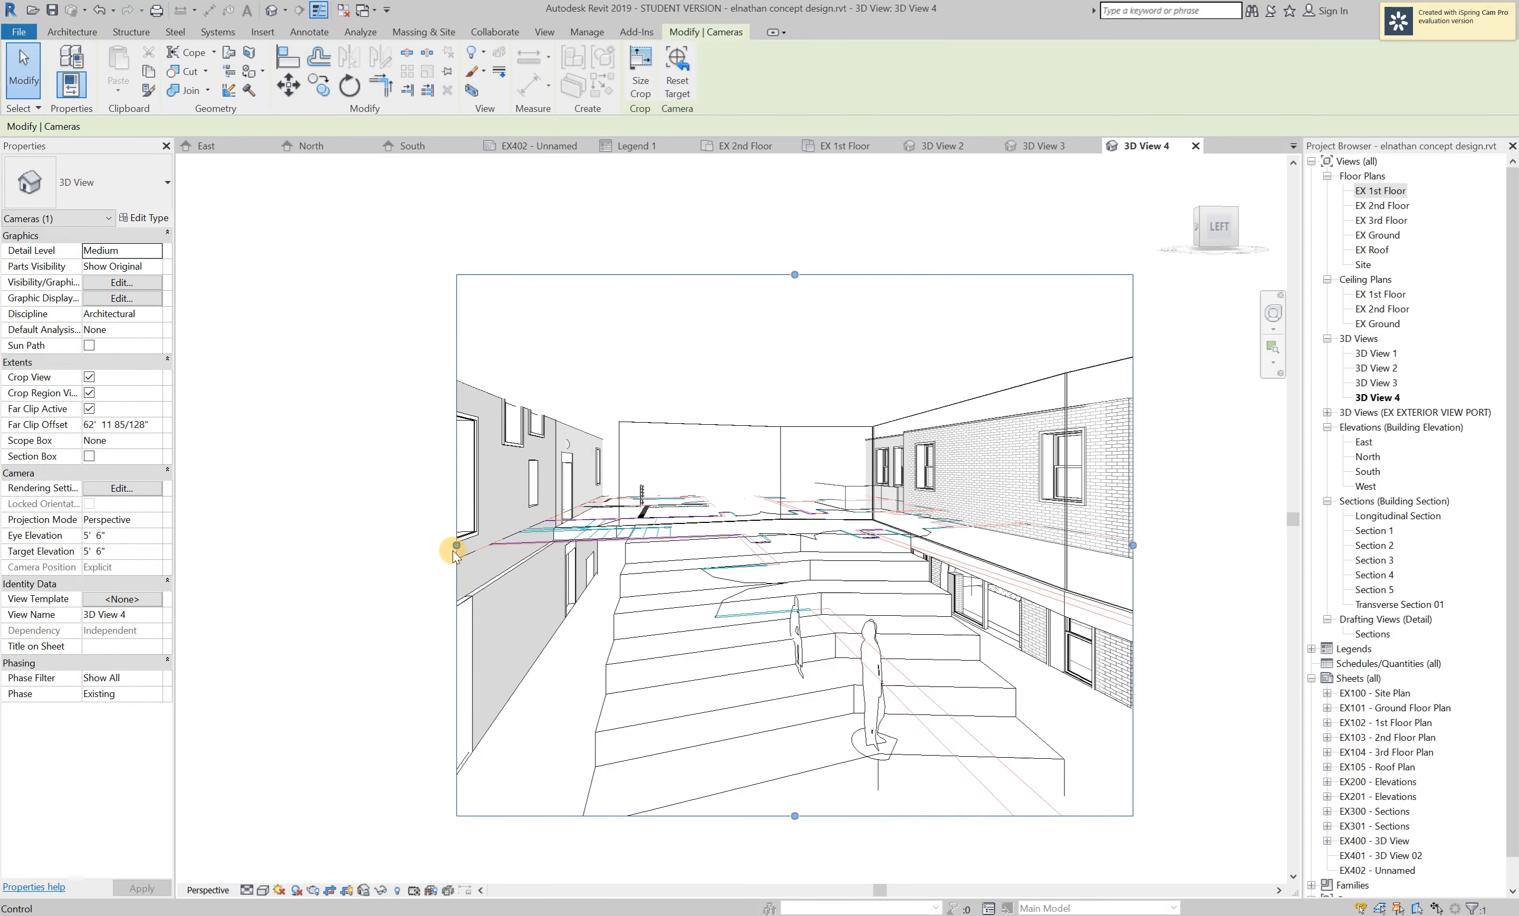
{"action": "left_click_drag", "start_coordinate": [457, 546], "coordinate": [405, 545]}
{"action": "left_click_drag", "start_coordinate": [769, 274], "coordinate": [988, 463]}
{"action": "left_click_drag", "start_coordinate": [1133, 566], "coordinate": [1191, 566]}
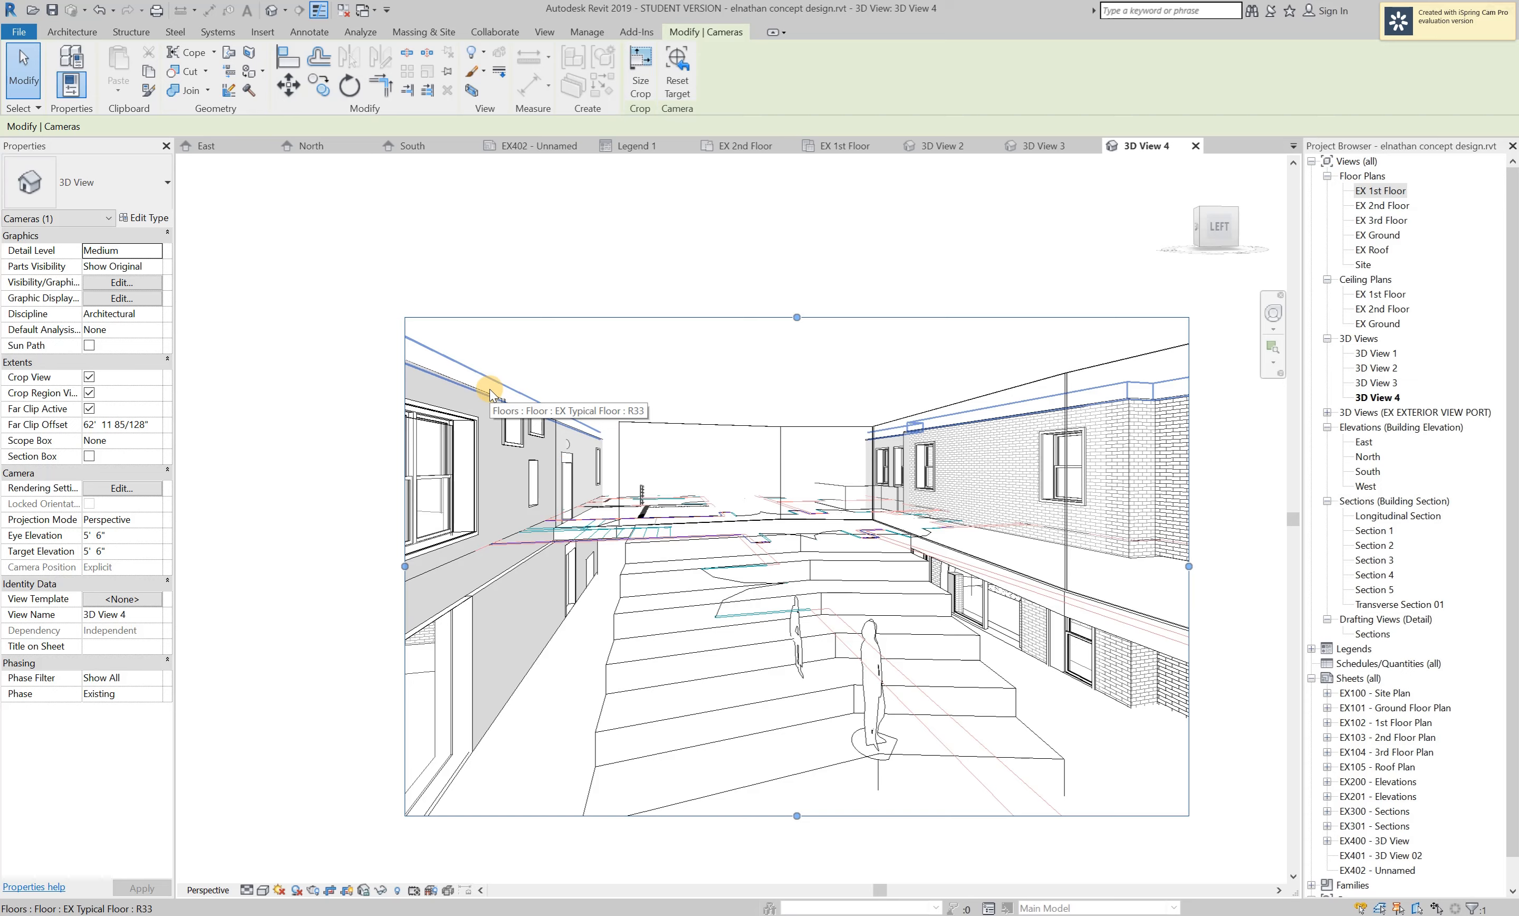
Select the stacked wall, amphitheatre floors, curtain wall mullion, EX Typical Floor and rear curtain wall in turn to examine them in 3D View 4.
{"action": "left_click", "coordinate": [505, 581]}
{"action": "left_click", "coordinate": [612, 726]}
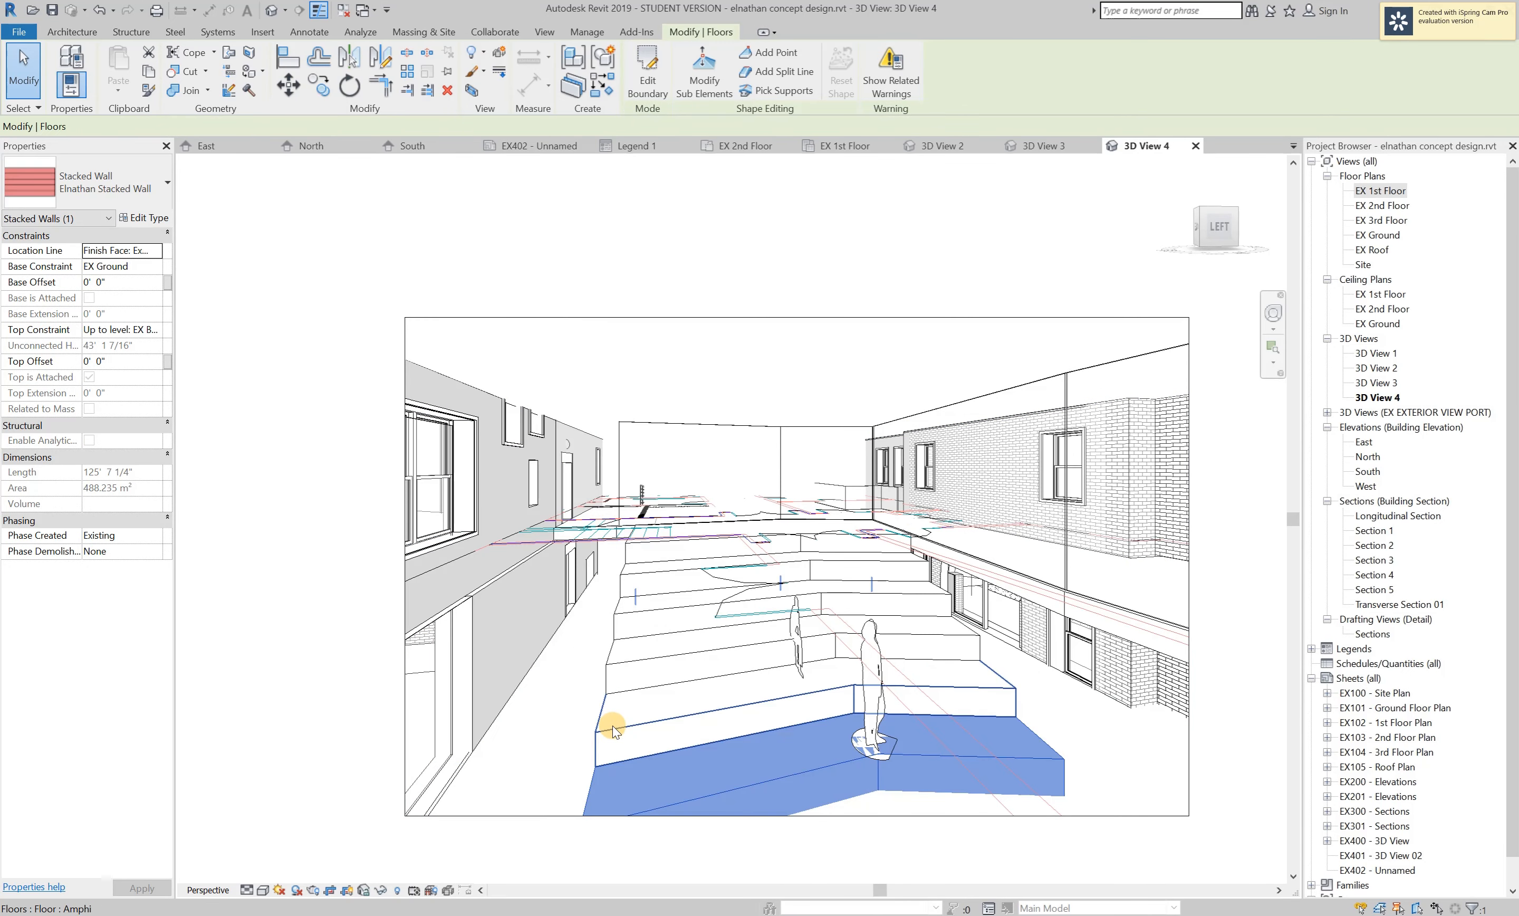
{"action": "left_click", "coordinate": [612, 726]}
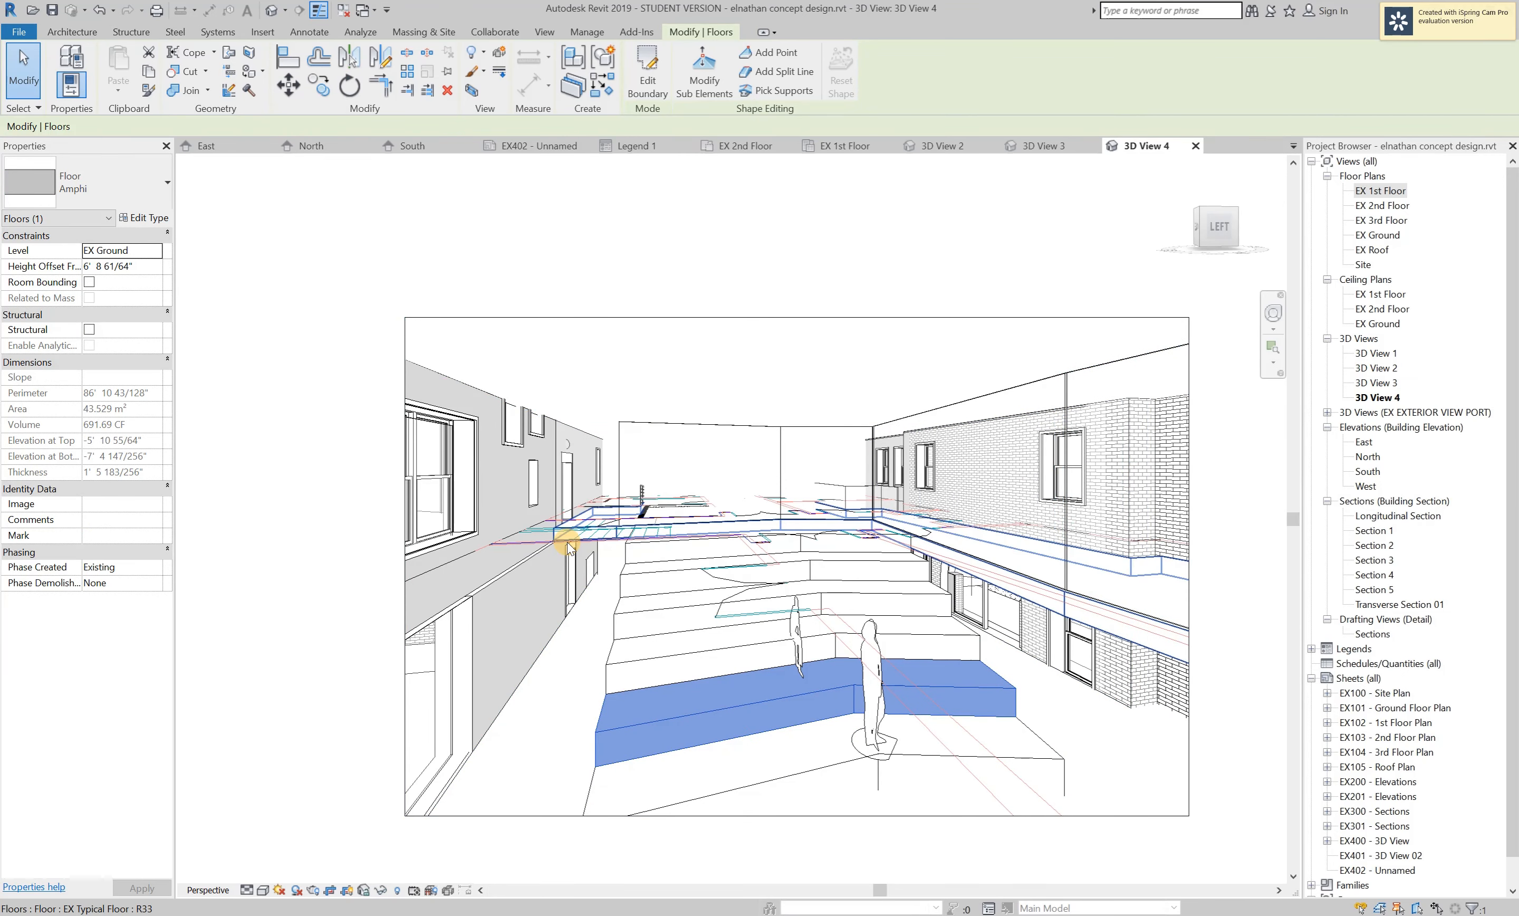
{"action": "left_click", "coordinate": [958, 567]}
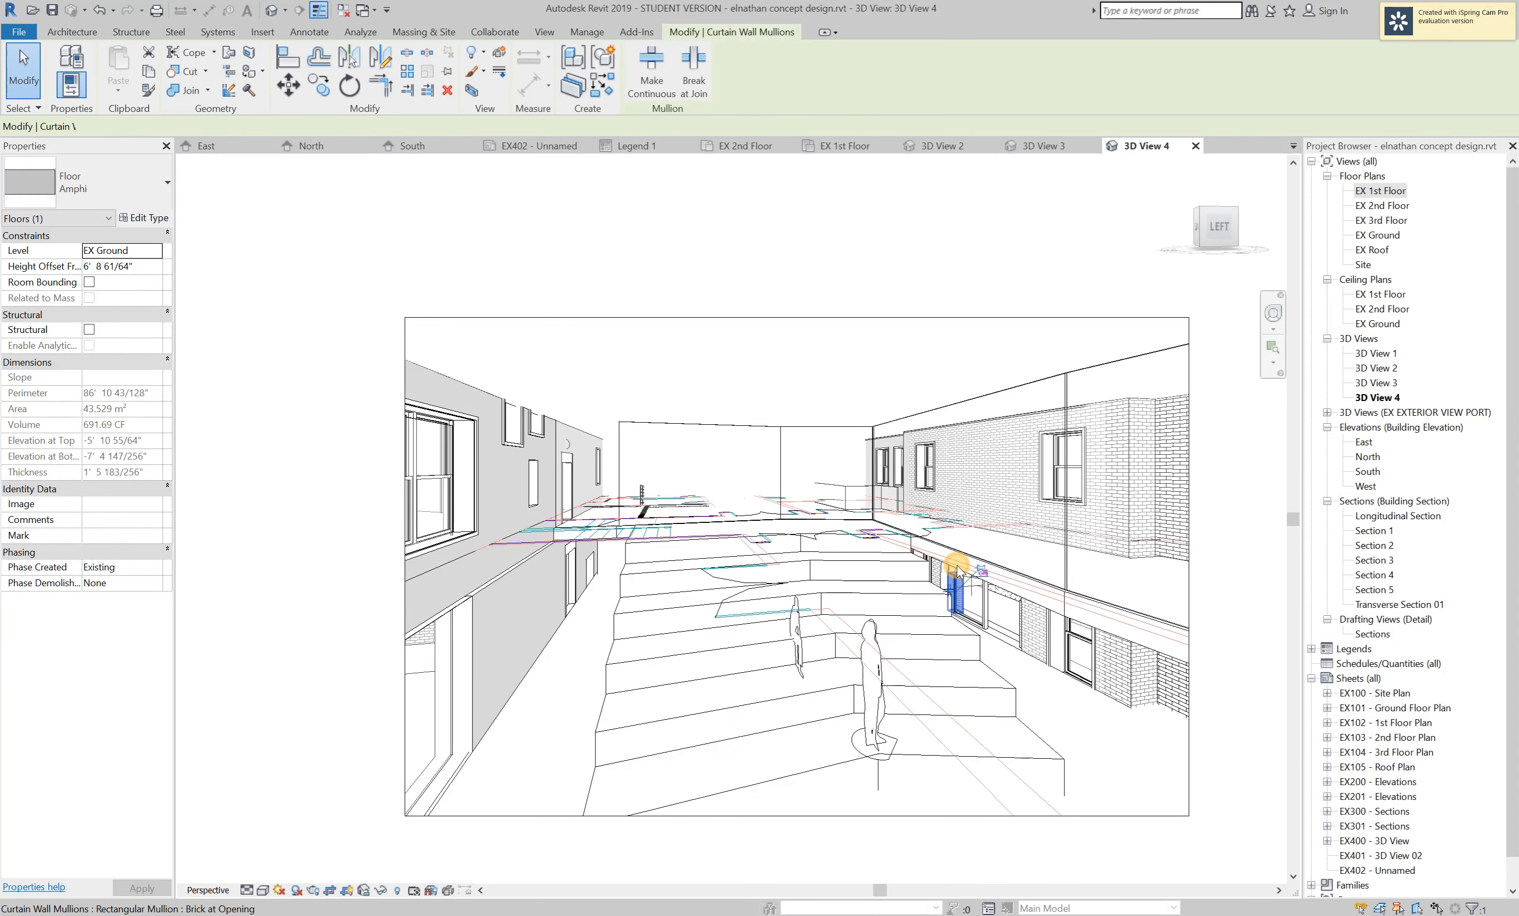
{"action": "left_click", "coordinate": [827, 624]}
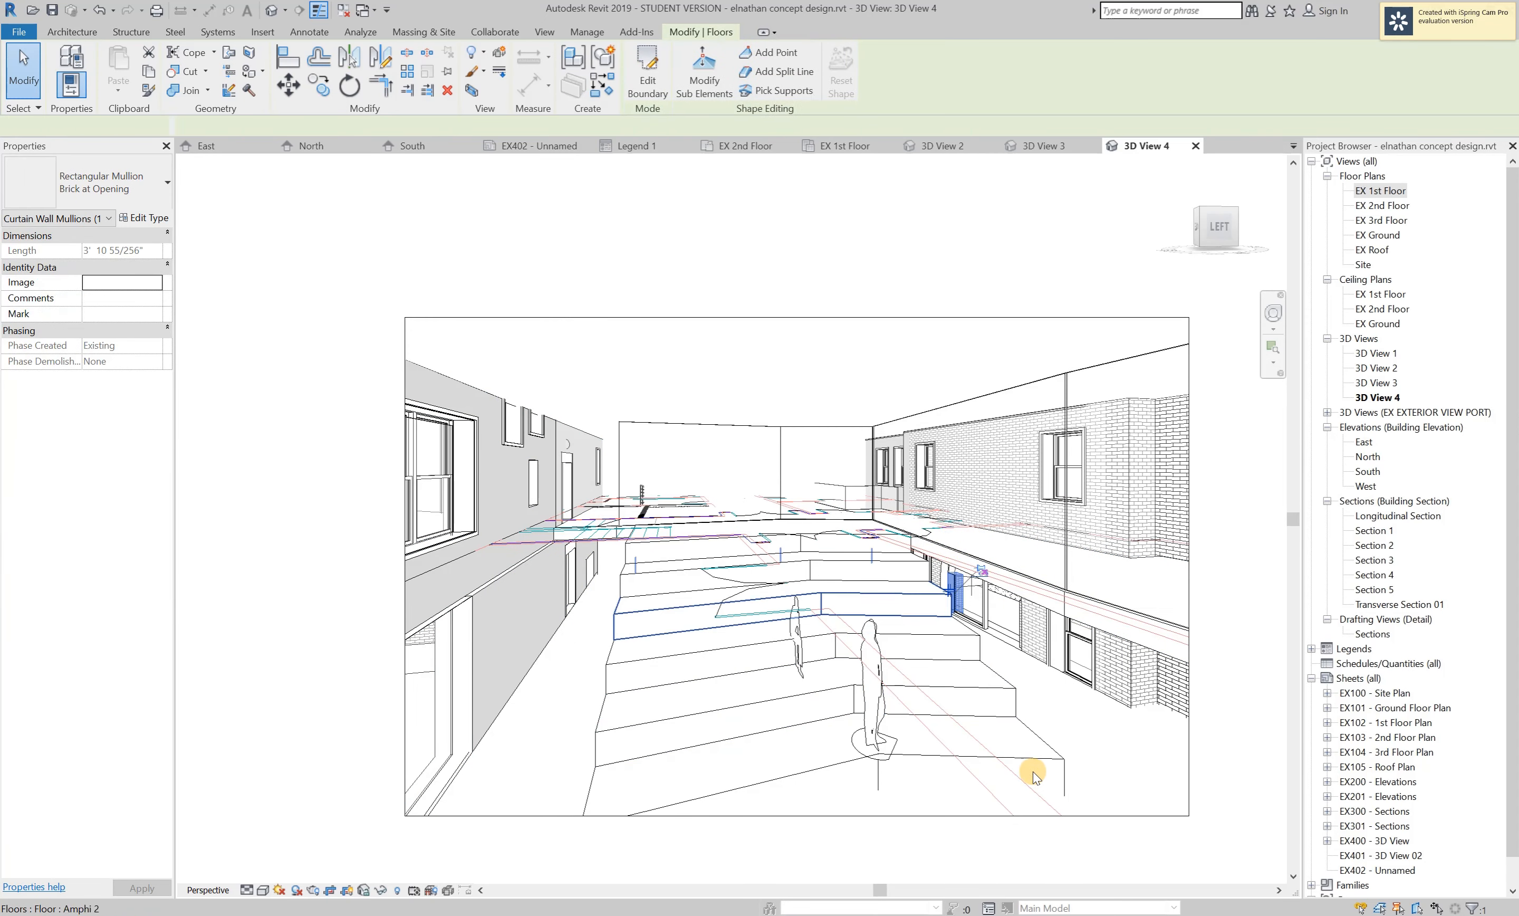
{"action": "left_click", "coordinate": [1050, 805]}
{"action": "left_click", "coordinate": [1142, 633]}
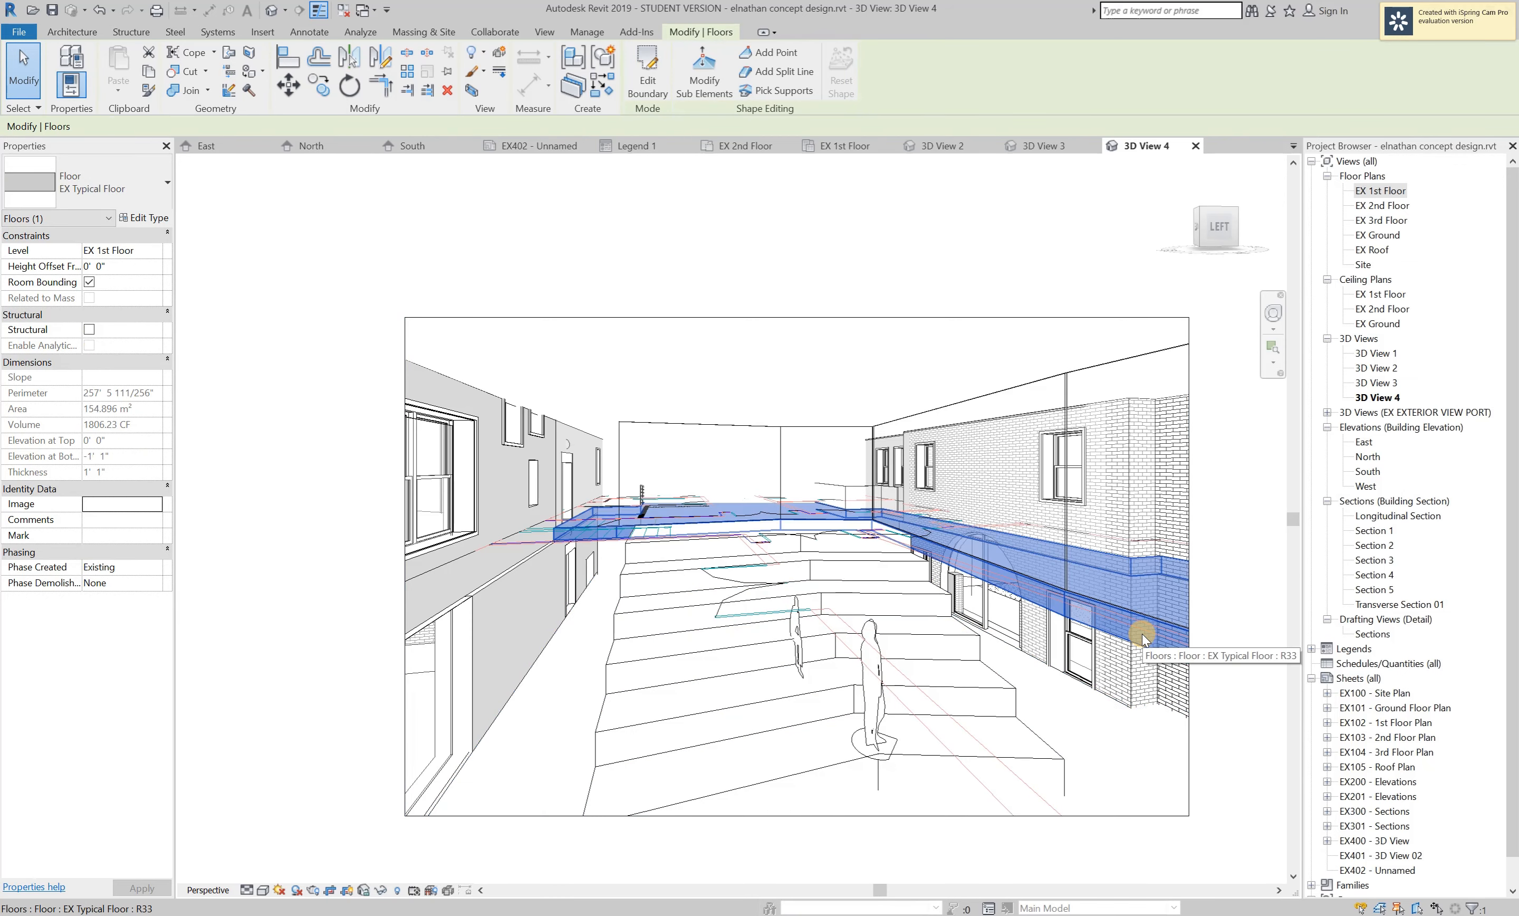
{"action": "left_click", "coordinate": [703, 500]}
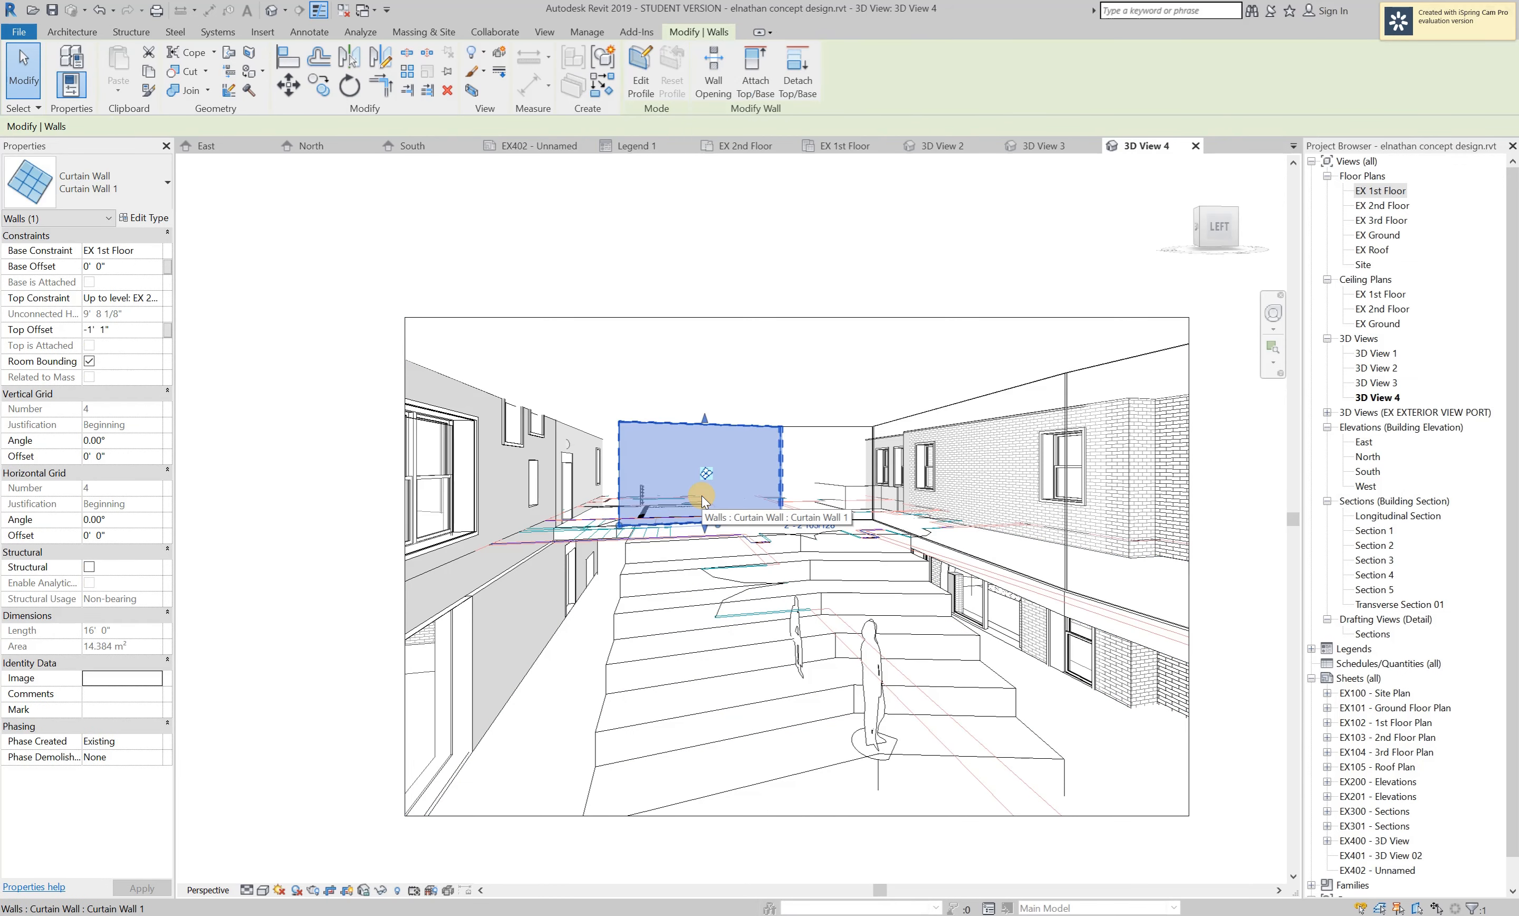
{"action": "scroll", "coordinate": [594, 497], "scroll_direction": "up", "scroll_amount": 5}
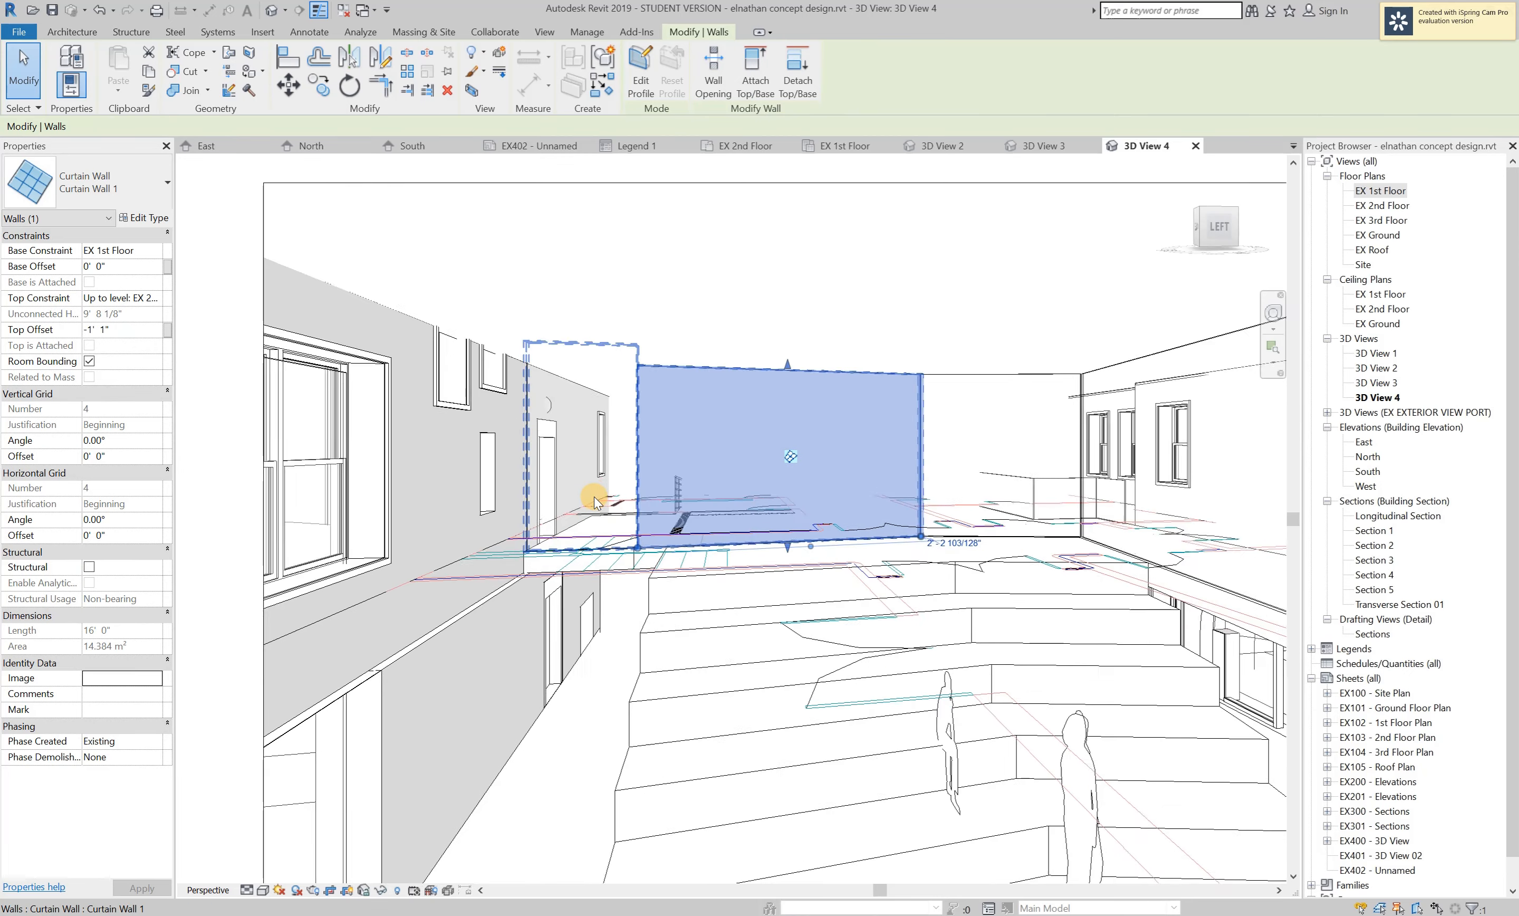
{"action": "scroll", "coordinate": [598, 507], "scroll_direction": "up", "scroll_amount": 4}
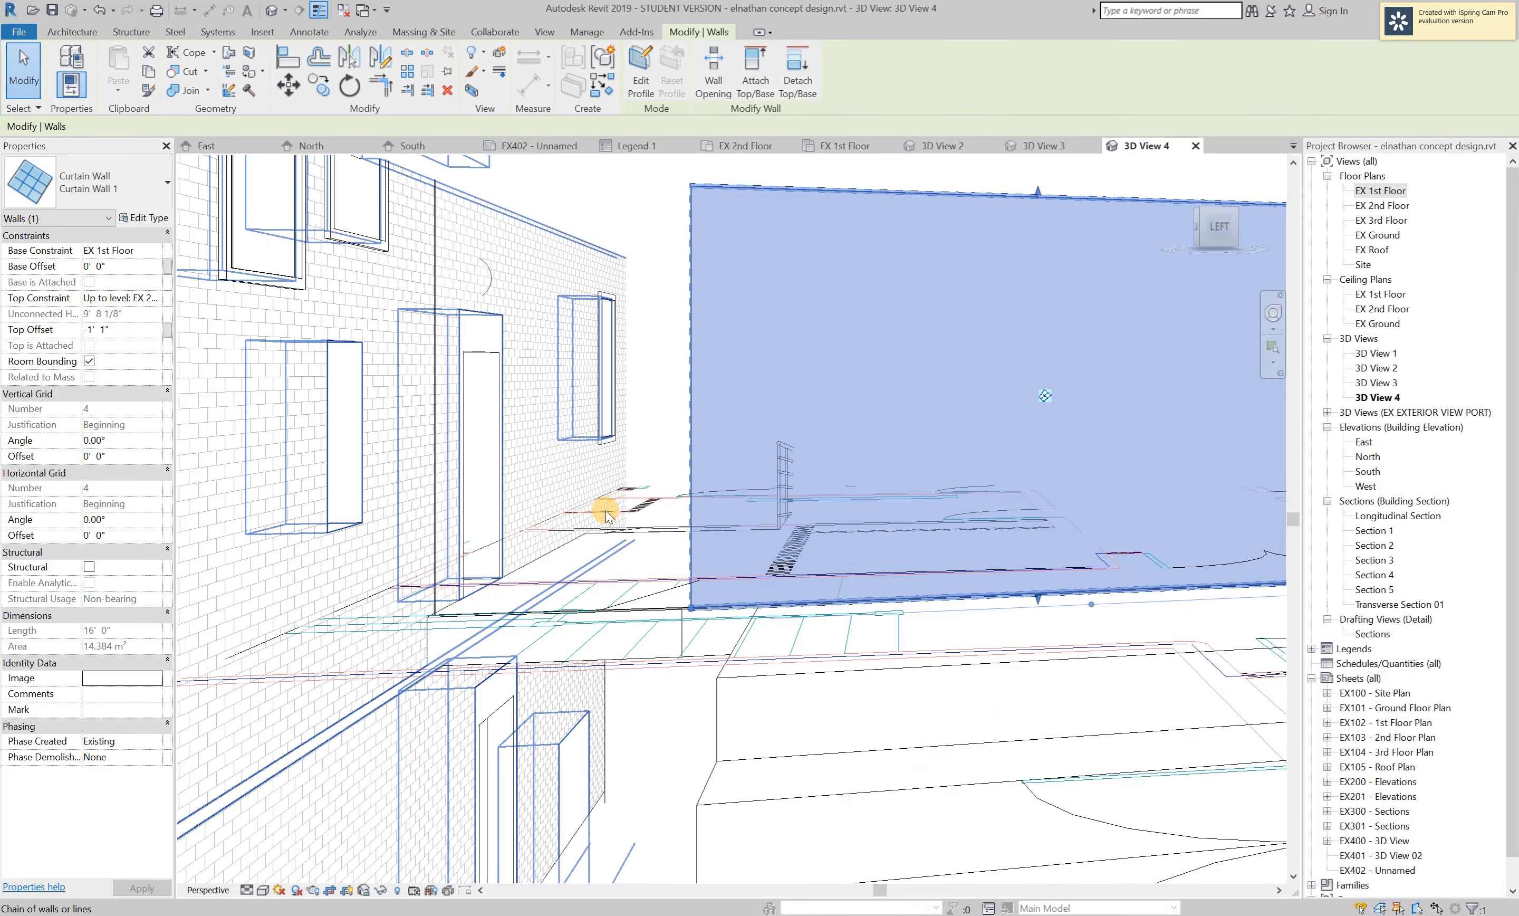
Select the curtain wall beside the rear one, the ramp beside the amphitheatre steps and the lowest amphitheatre floor in turn to examine them.
{"action": "left_click", "coordinate": [625, 517]}
{"action": "left_click", "coordinate": [689, 539]}
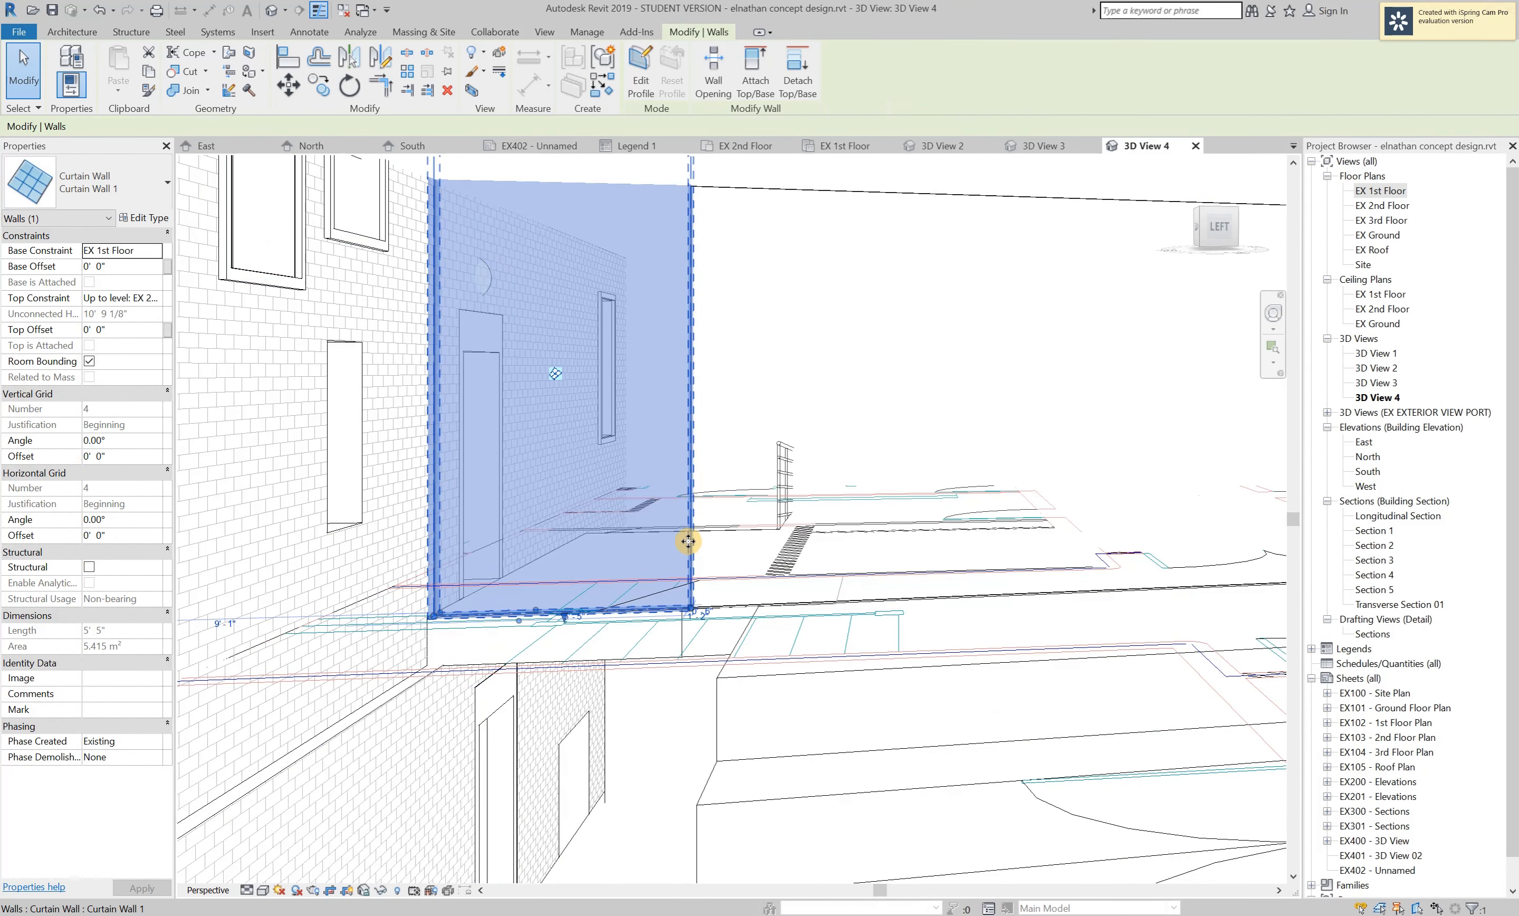
{"action": "left_click", "coordinate": [687, 660]}
{"action": "scroll", "coordinate": [612, 514], "scroll_direction": "down", "scroll_amount": 5}
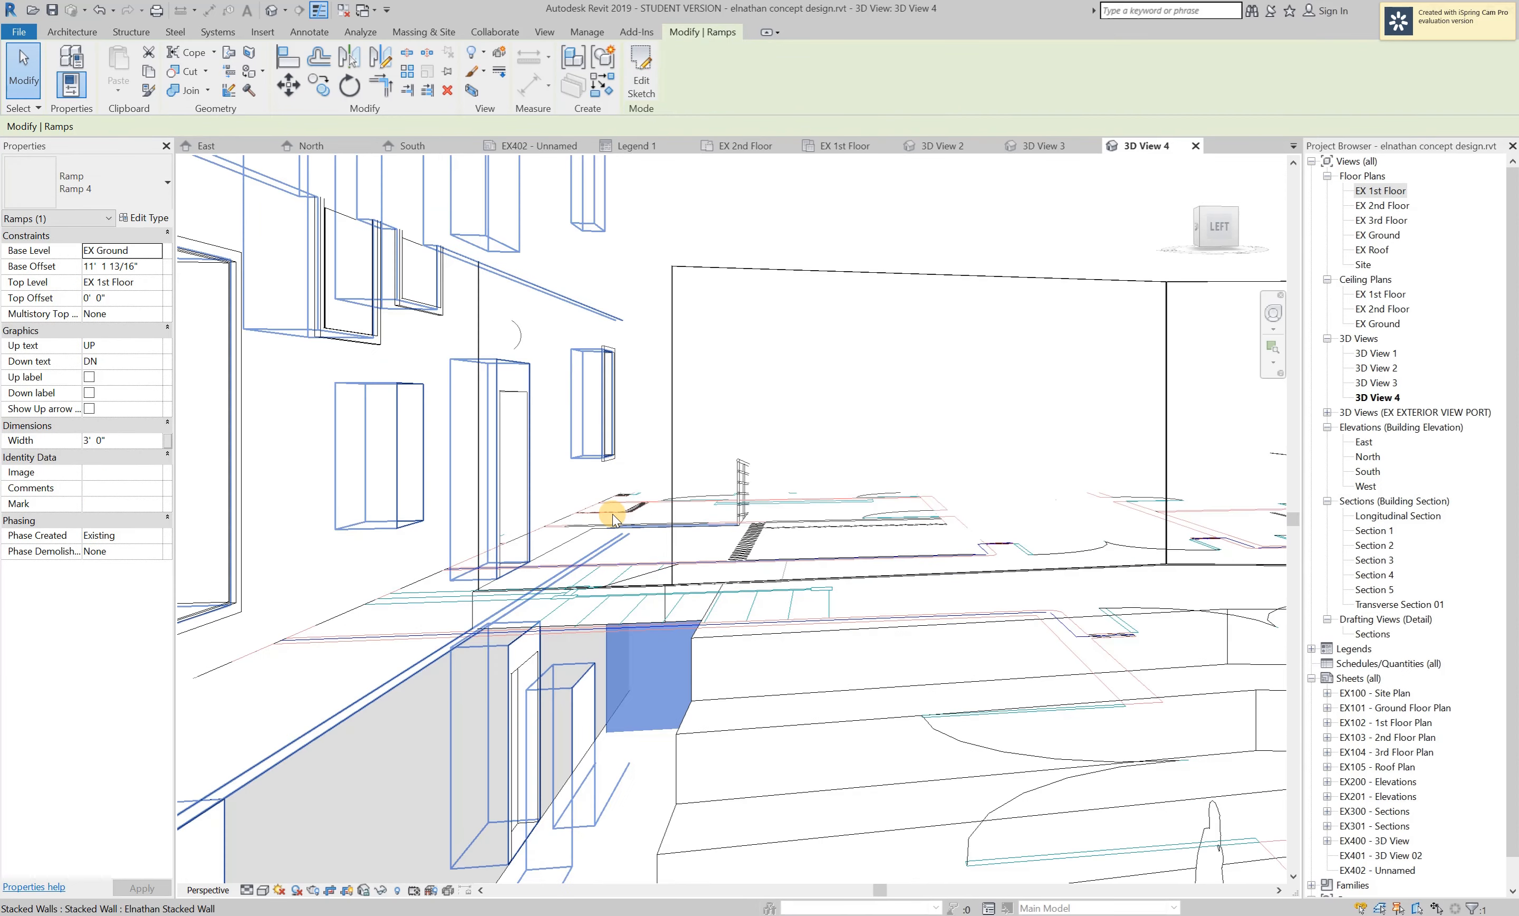
{"action": "scroll", "coordinate": [612, 514], "scroll_direction": "down", "scroll_amount": 5}
{"action": "scroll", "coordinate": [741, 498], "scroll_direction": "down", "scroll_amount": 5}
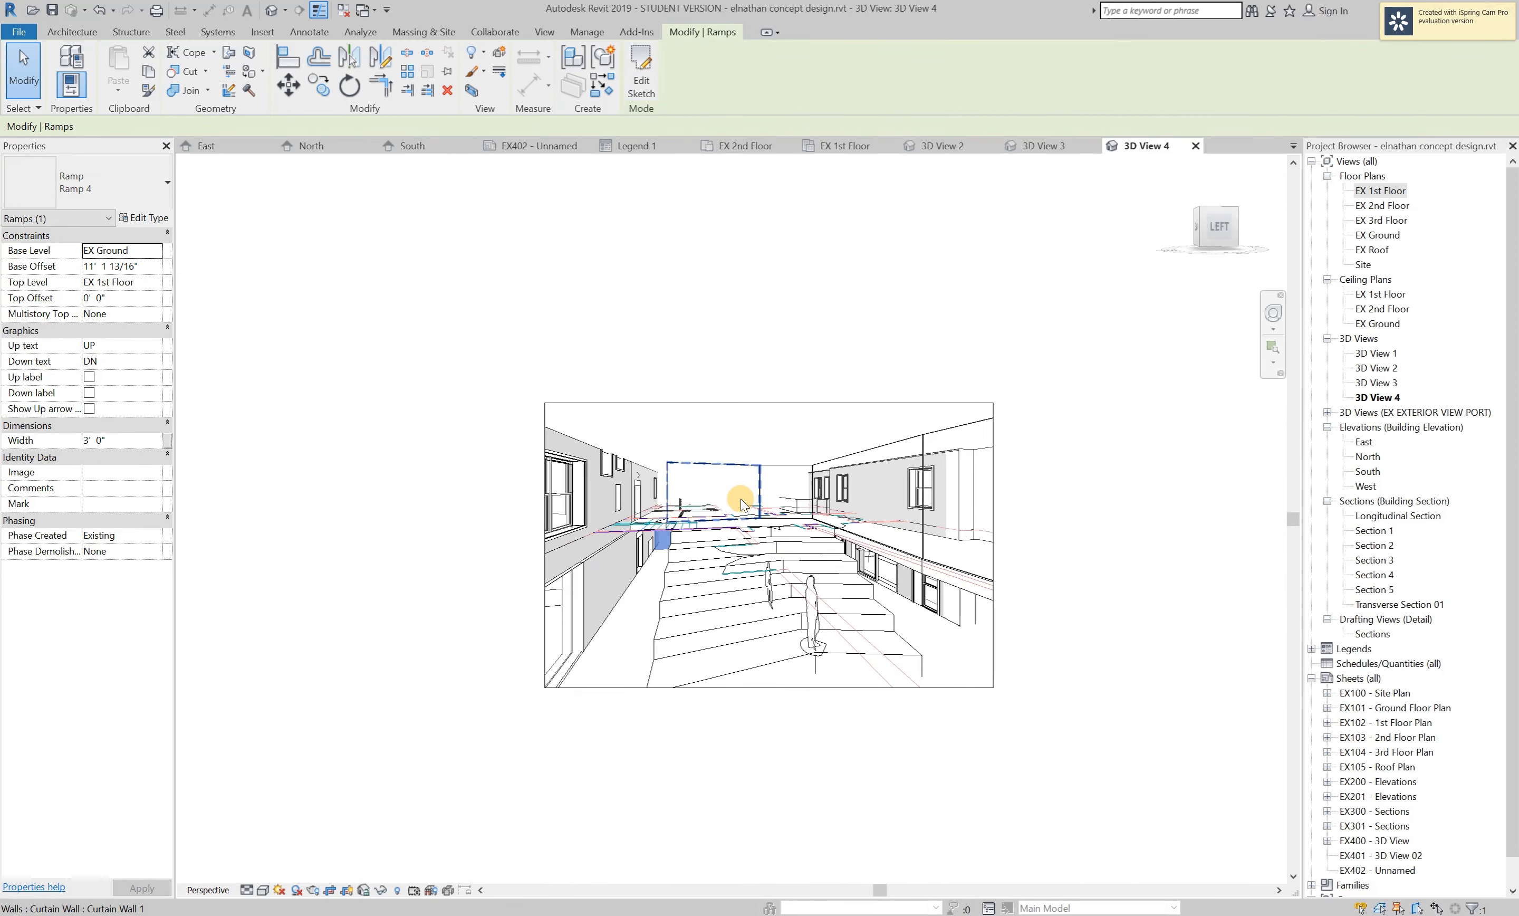
{"action": "scroll", "coordinate": [875, 618], "scroll_direction": "up", "scroll_amount": 5}
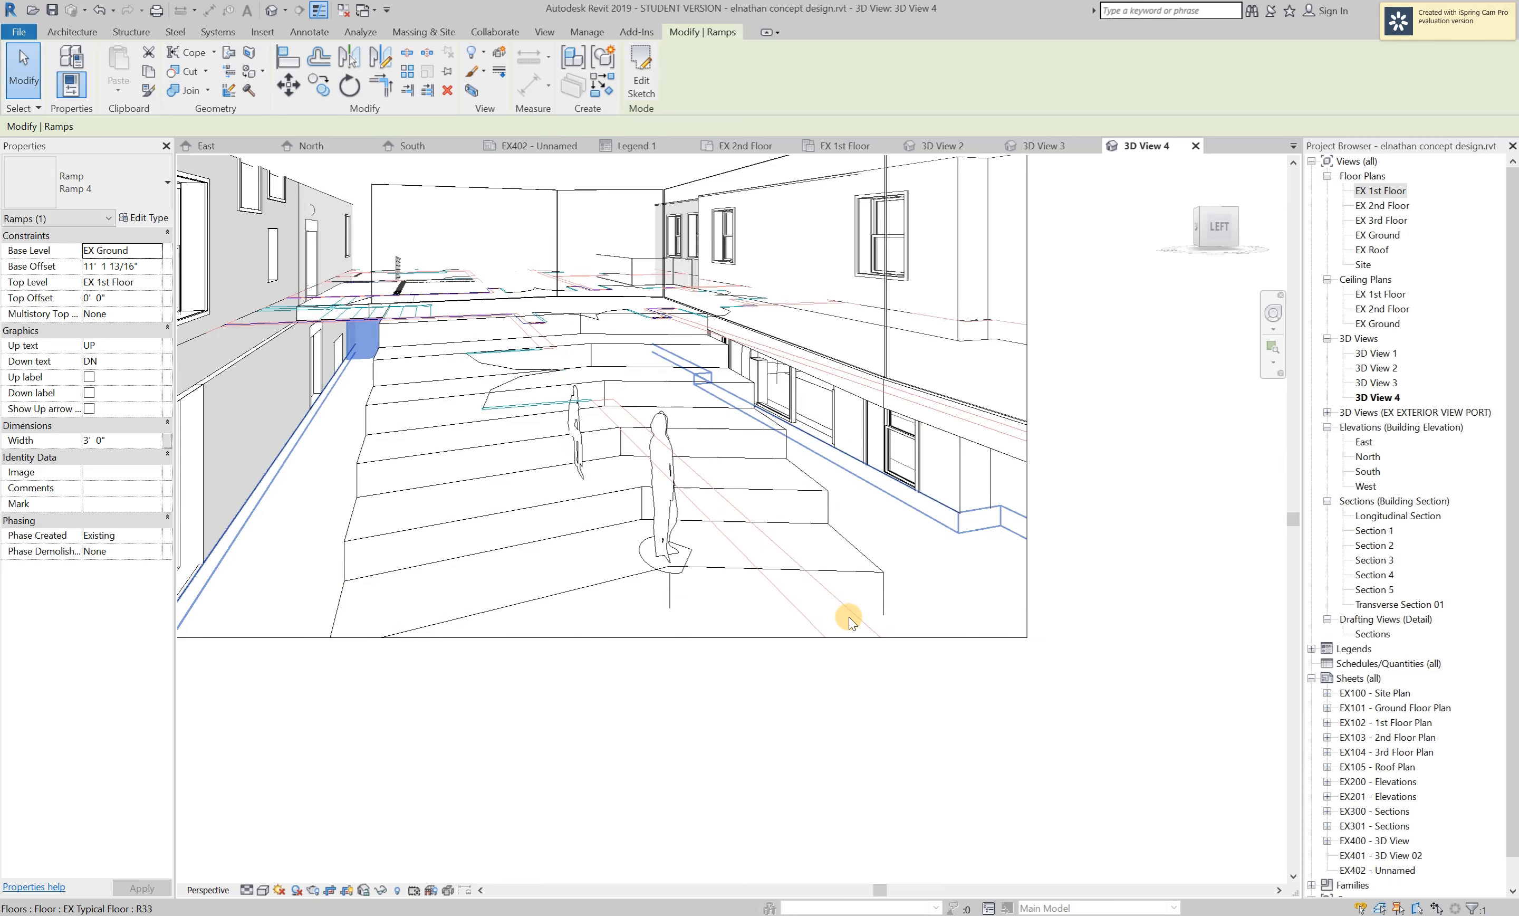
{"action": "left_click", "coordinate": [857, 612]}
{"action": "left_click", "coordinate": [865, 669]}
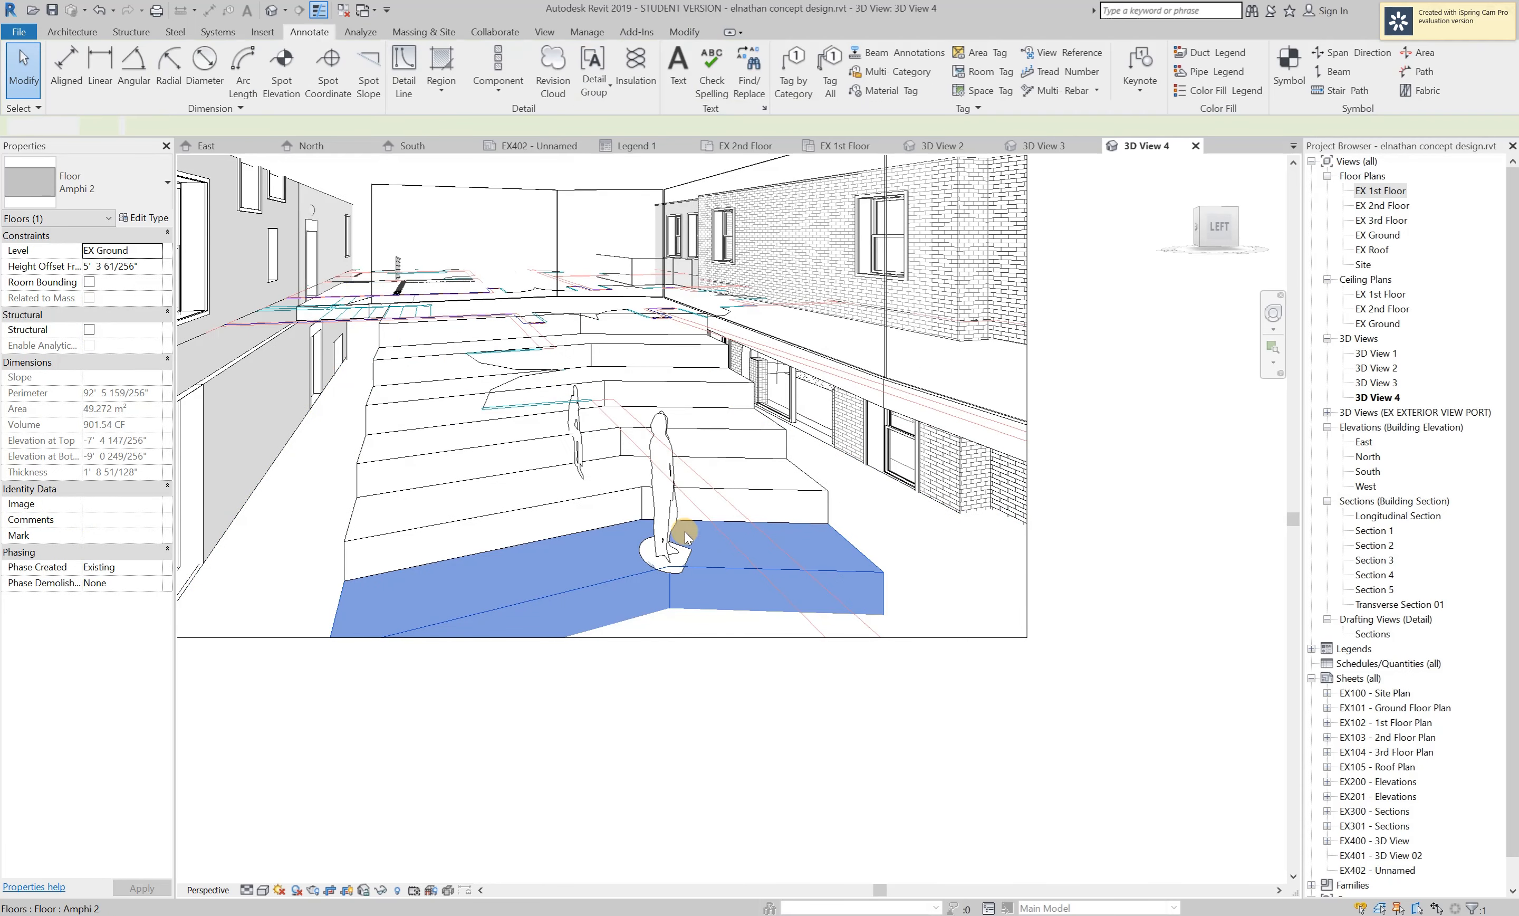
Examine the two entourage figures on the amphitheatre steps and open the list of available types for the standing RPC Female figure.
{"action": "left_click", "coordinate": [661, 509]}
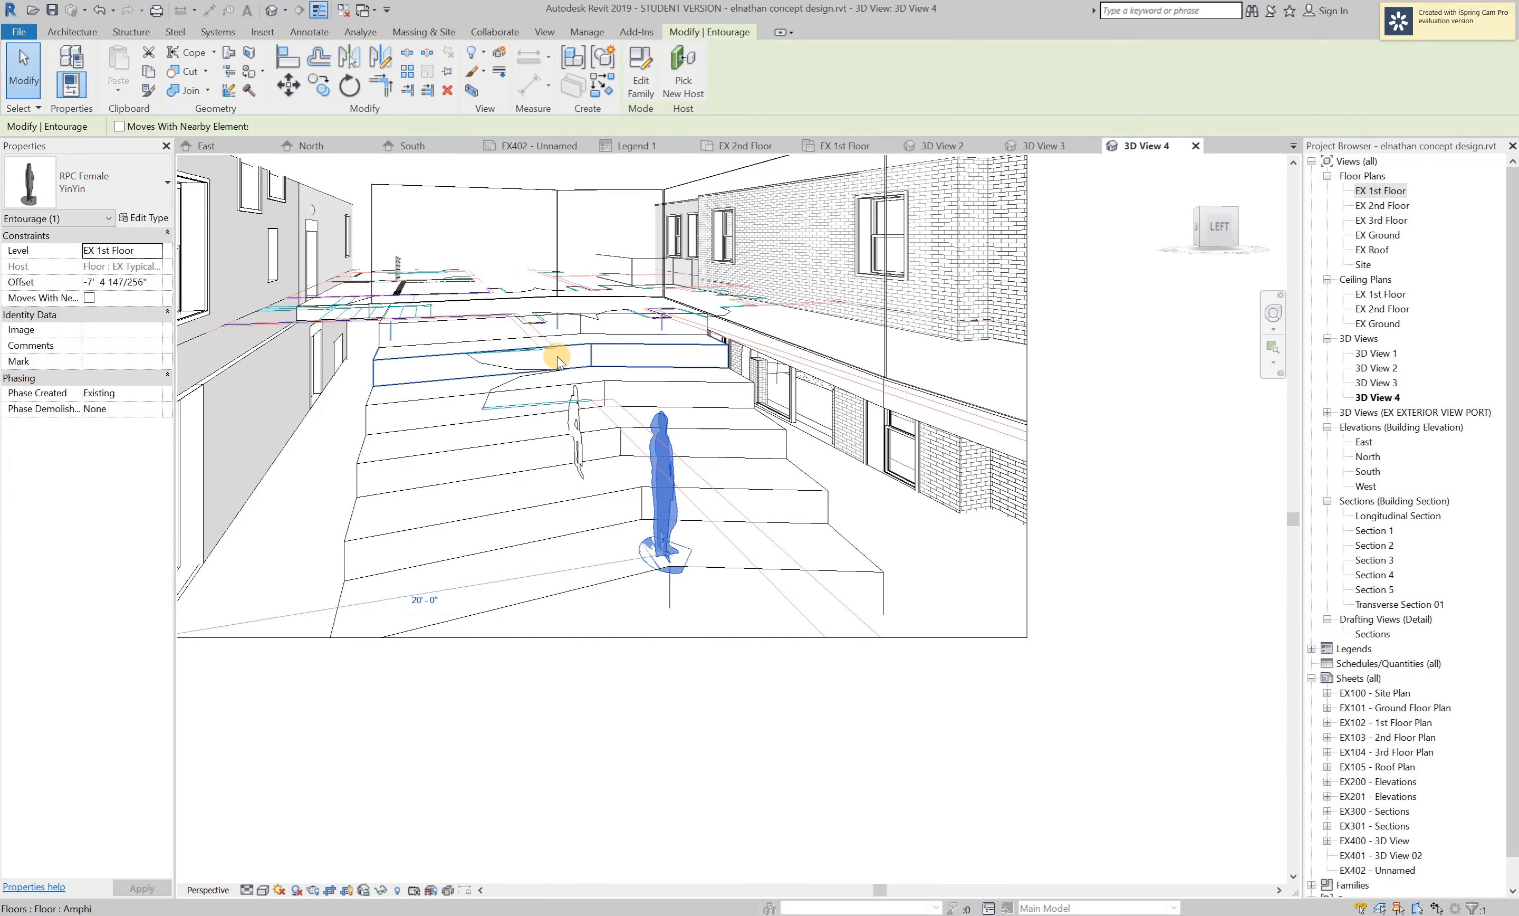
{"action": "left_click", "coordinate": [579, 425]}
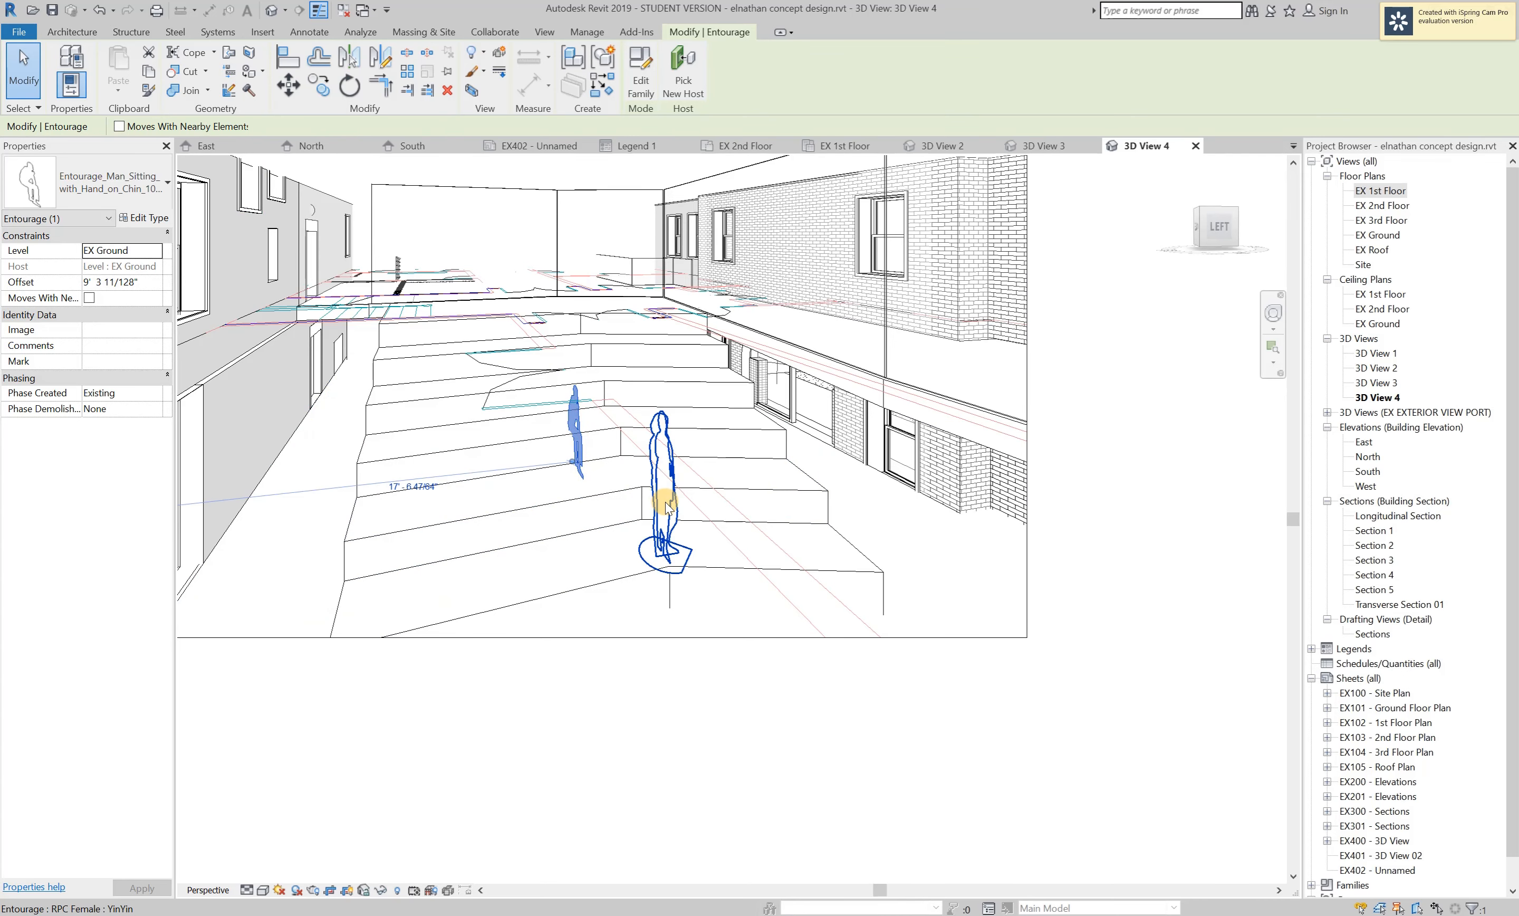
{"action": "left_click", "coordinate": [664, 543]}
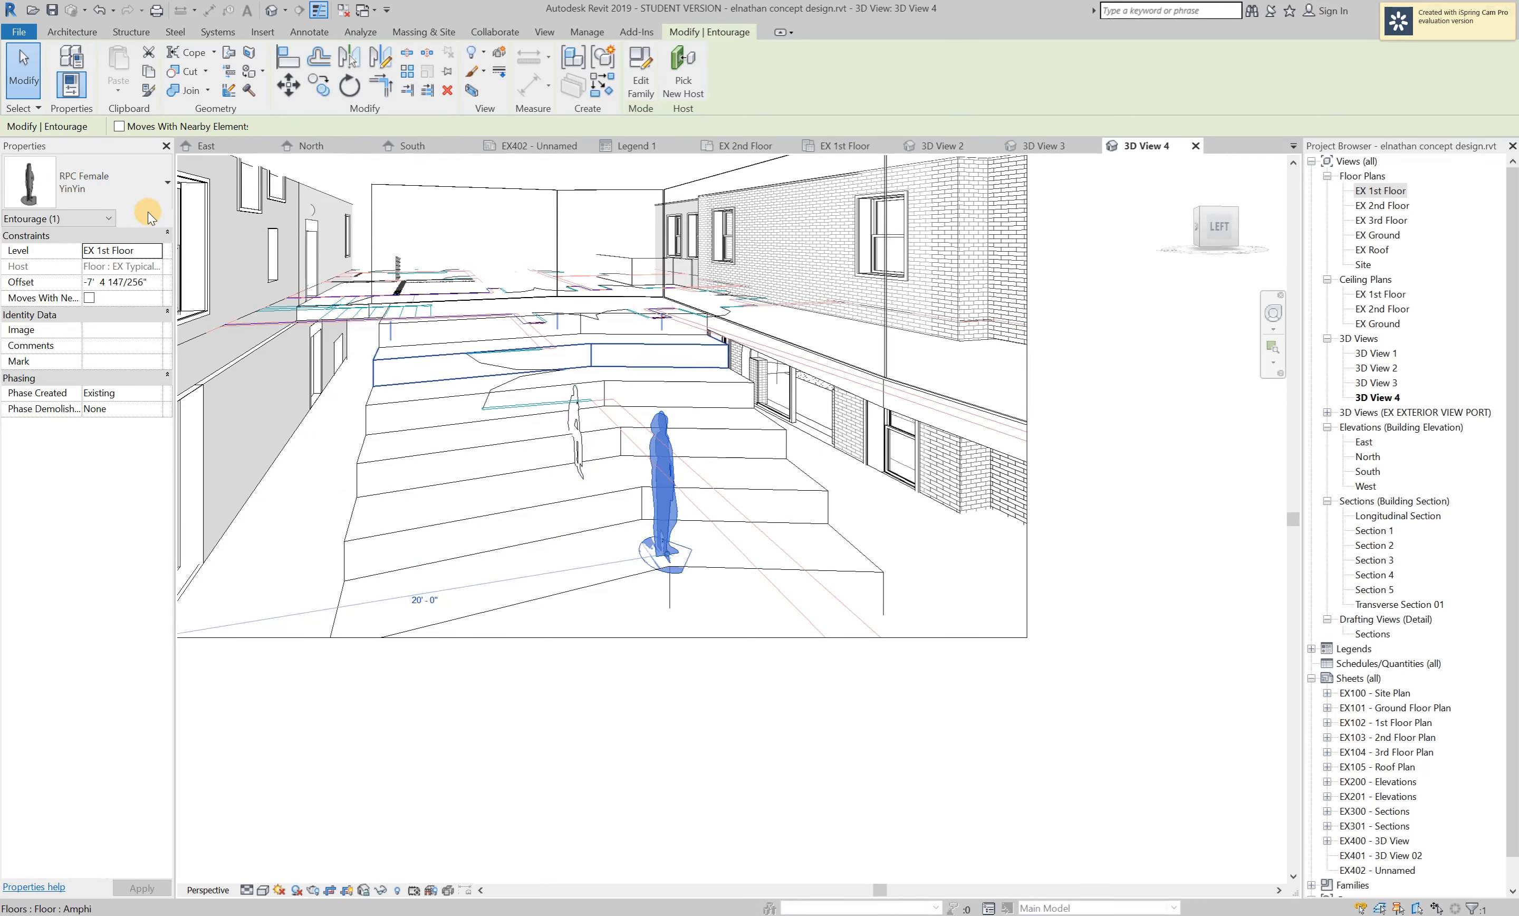
{"action": "left_click", "coordinate": [137, 196]}
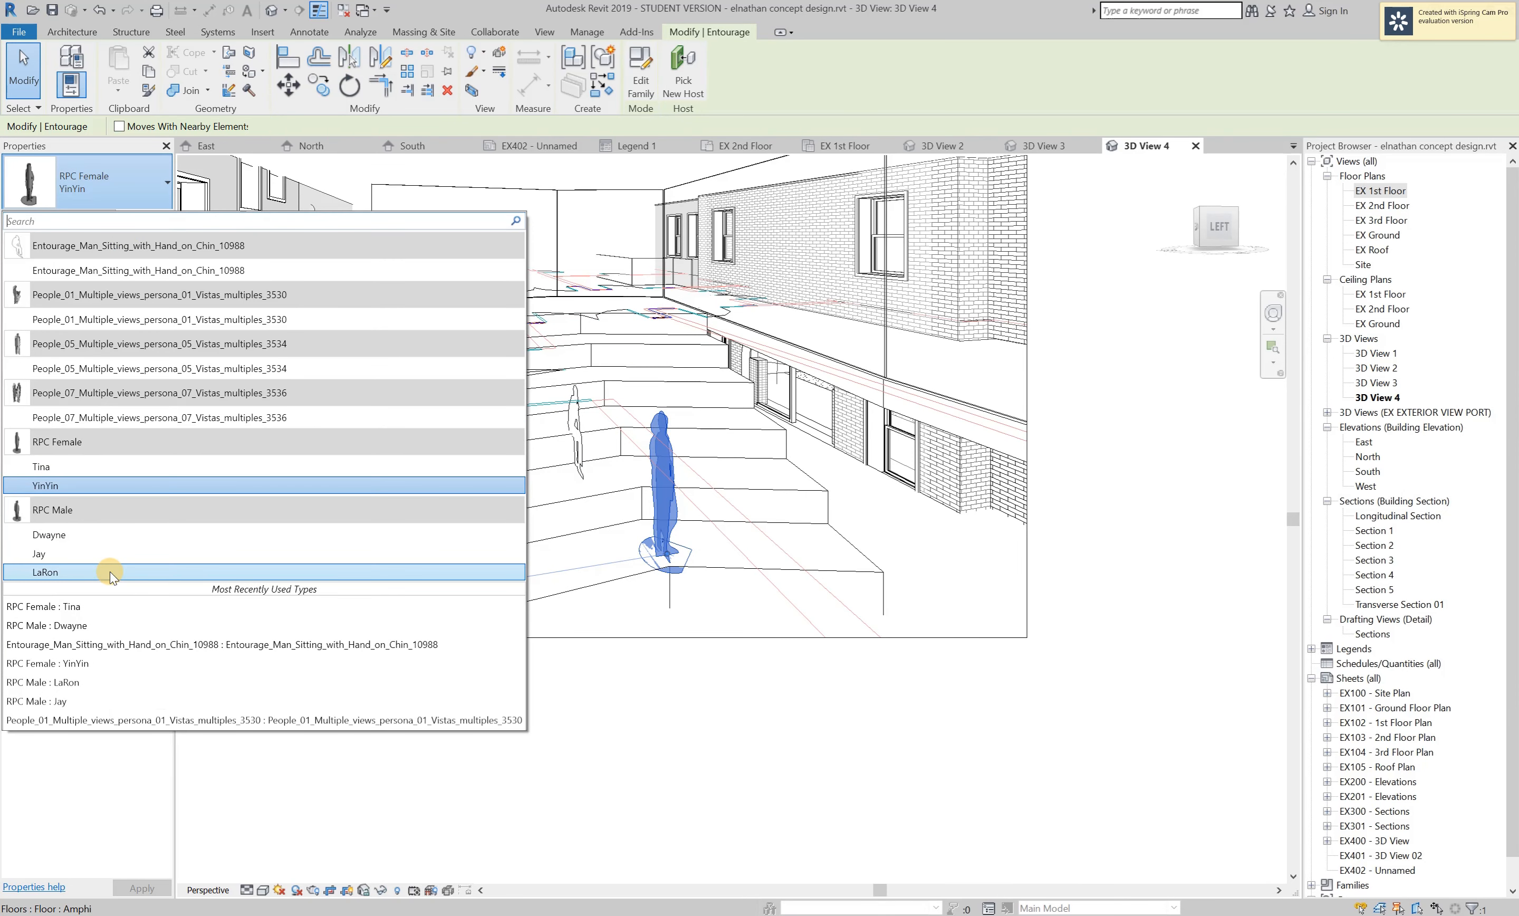
{"action": "left_click", "coordinate": [95, 271]}
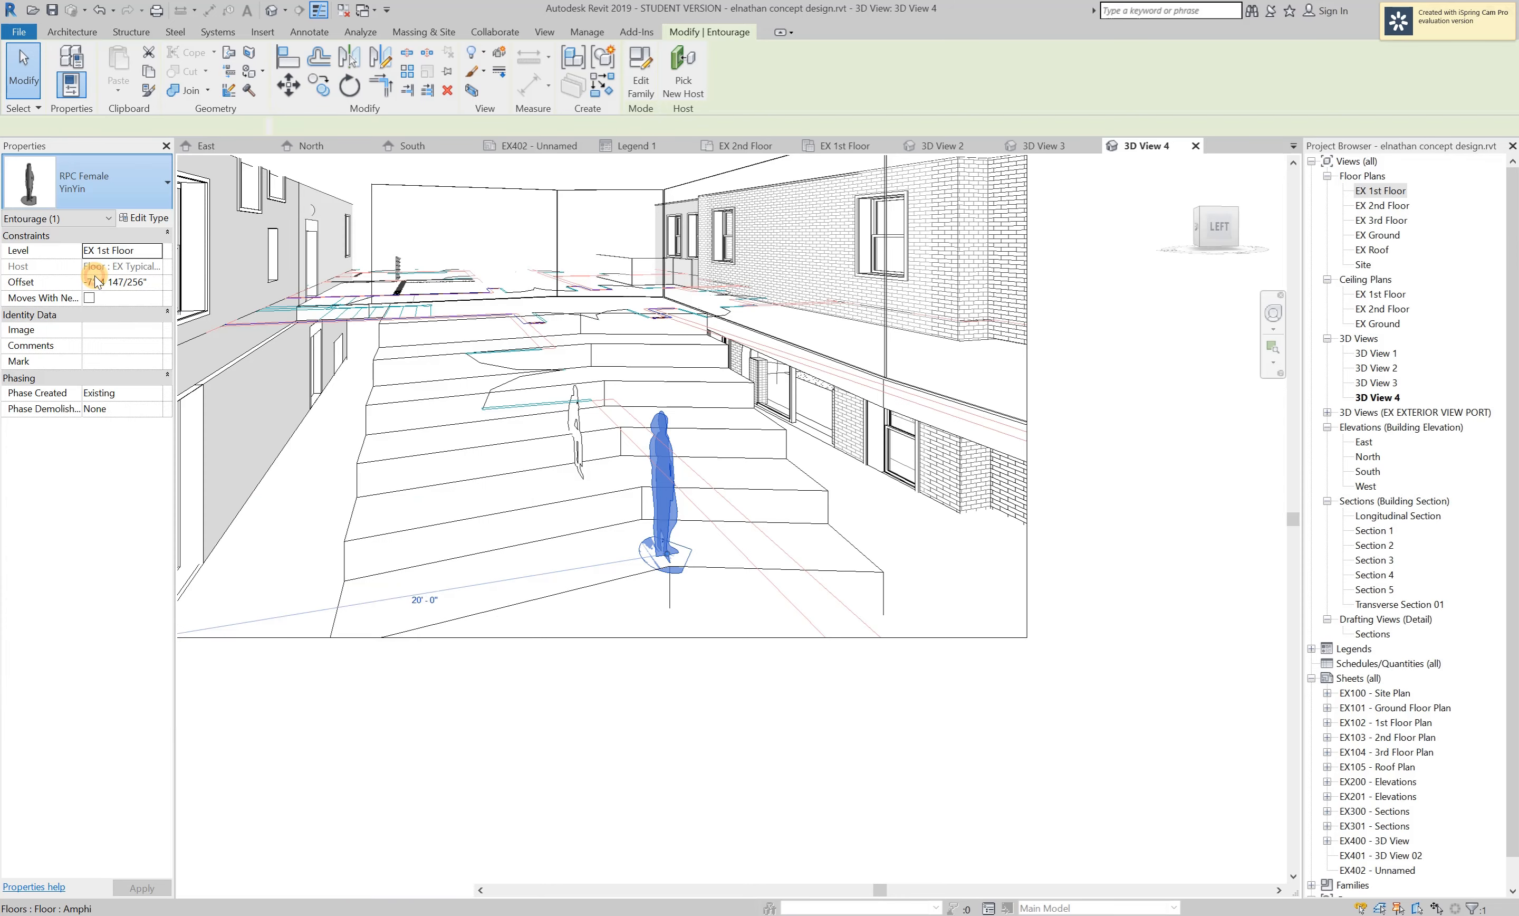
{"action": "left_click", "coordinate": [657, 709]}
{"action": "scroll", "coordinate": [986, 622], "scroll_direction": "down", "scroll_amount": 2}
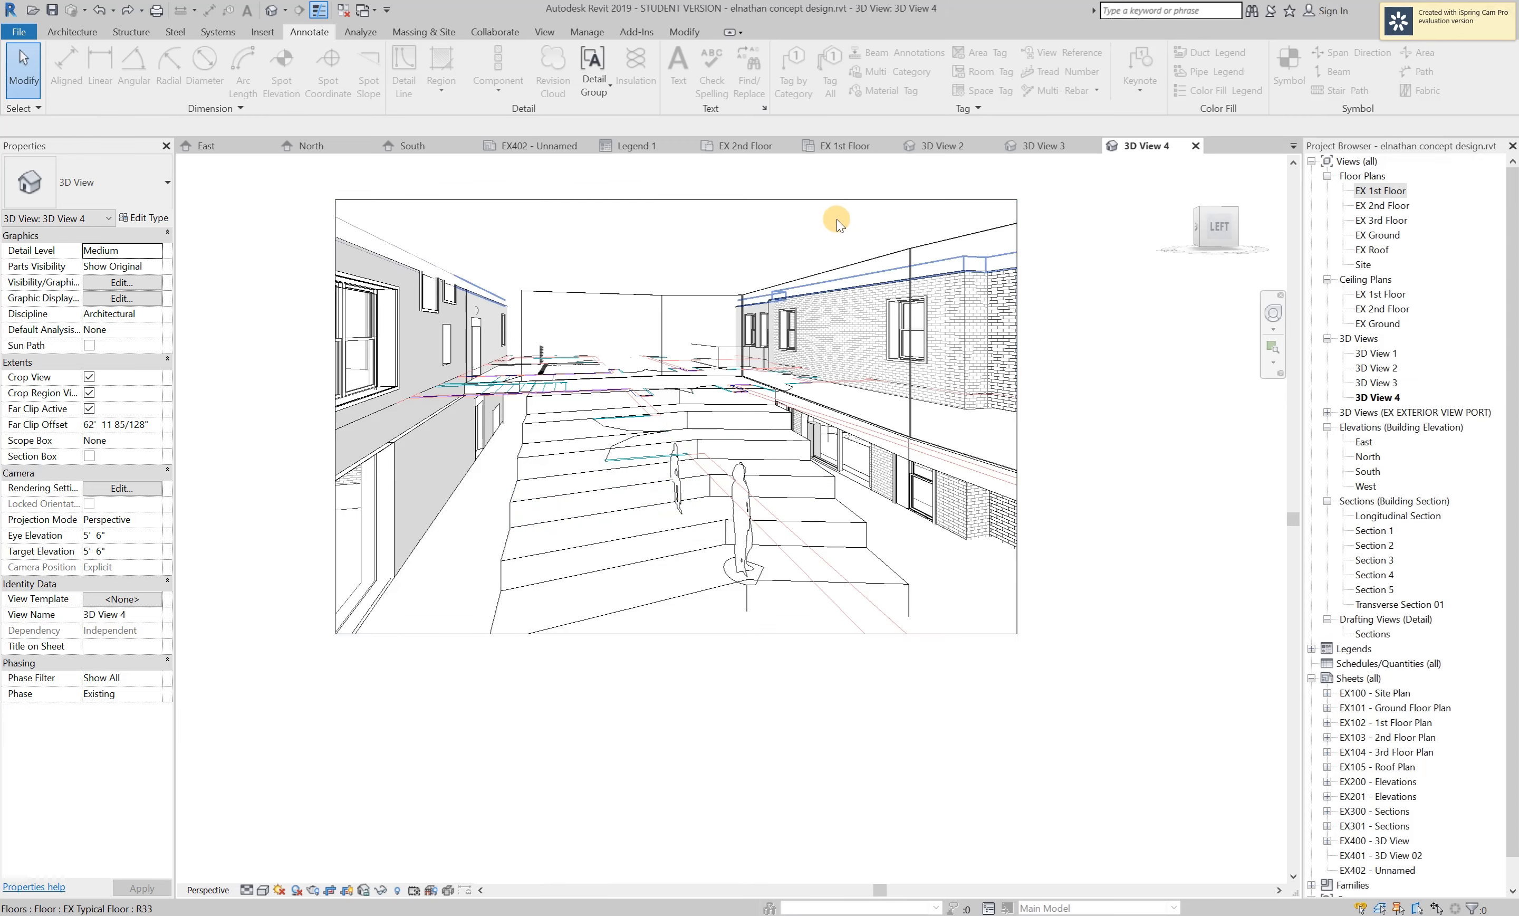
{"action": "scroll", "coordinate": [855, 206], "scroll_direction": "up", "scroll_amount": 1}
{"action": "scroll", "coordinate": [855, 207], "scroll_direction": "up", "scroll_amount": 1}
{"action": "scroll", "coordinate": [798, 601], "scroll_direction": "down", "scroll_amount": 1}
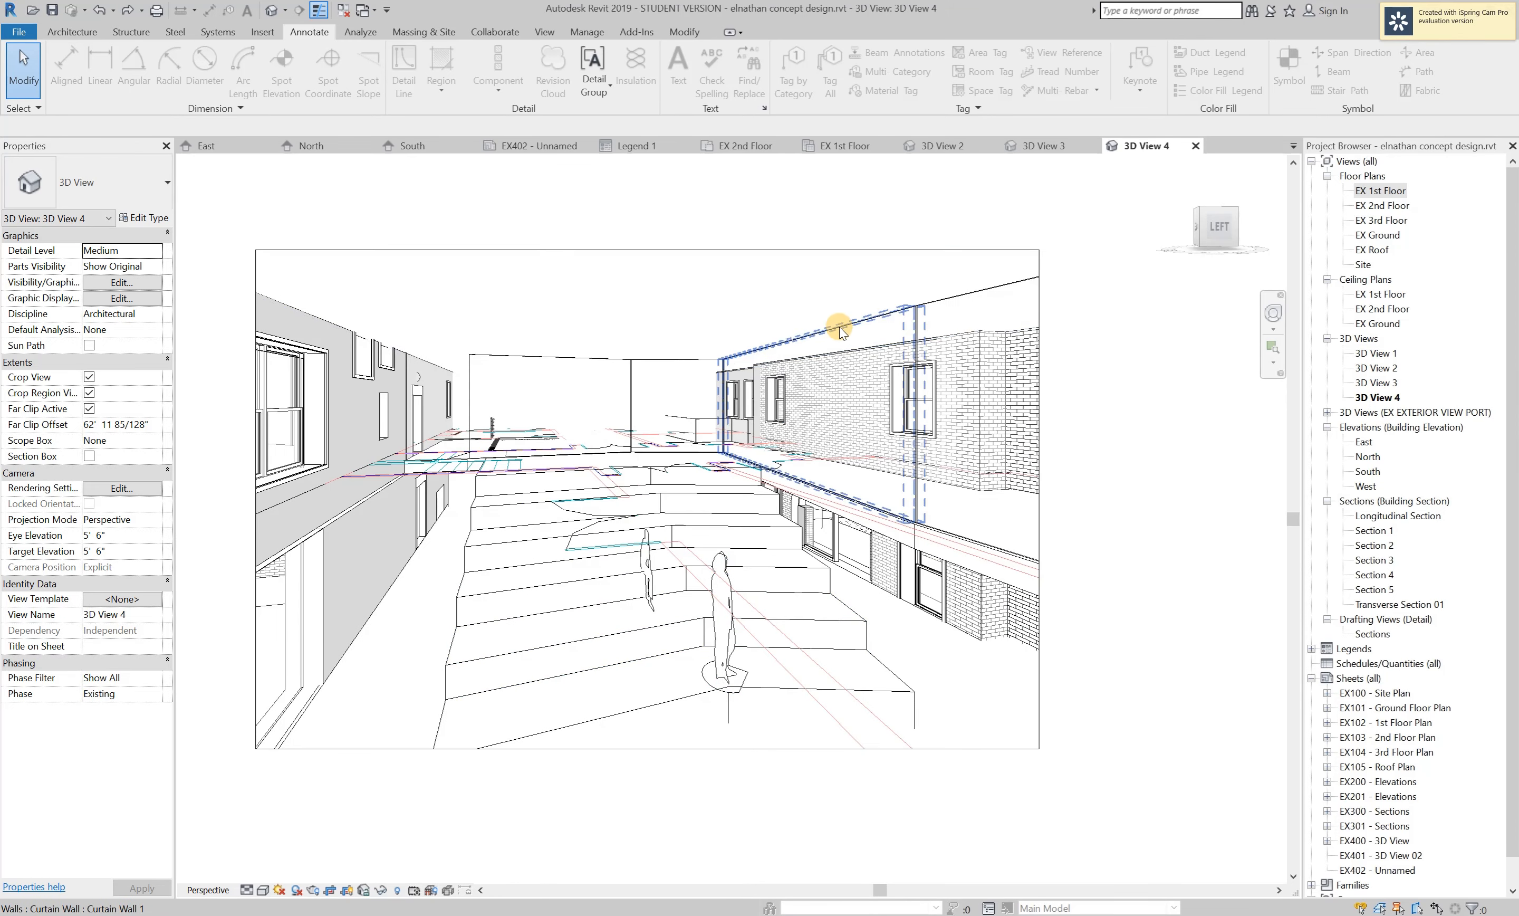
Inspect the properties of the curtain walls at the back and on both sides of the amphitheatre in 3D View 4.
{"action": "left_click", "coordinate": [807, 336]}
{"action": "left_click", "coordinate": [578, 358]}
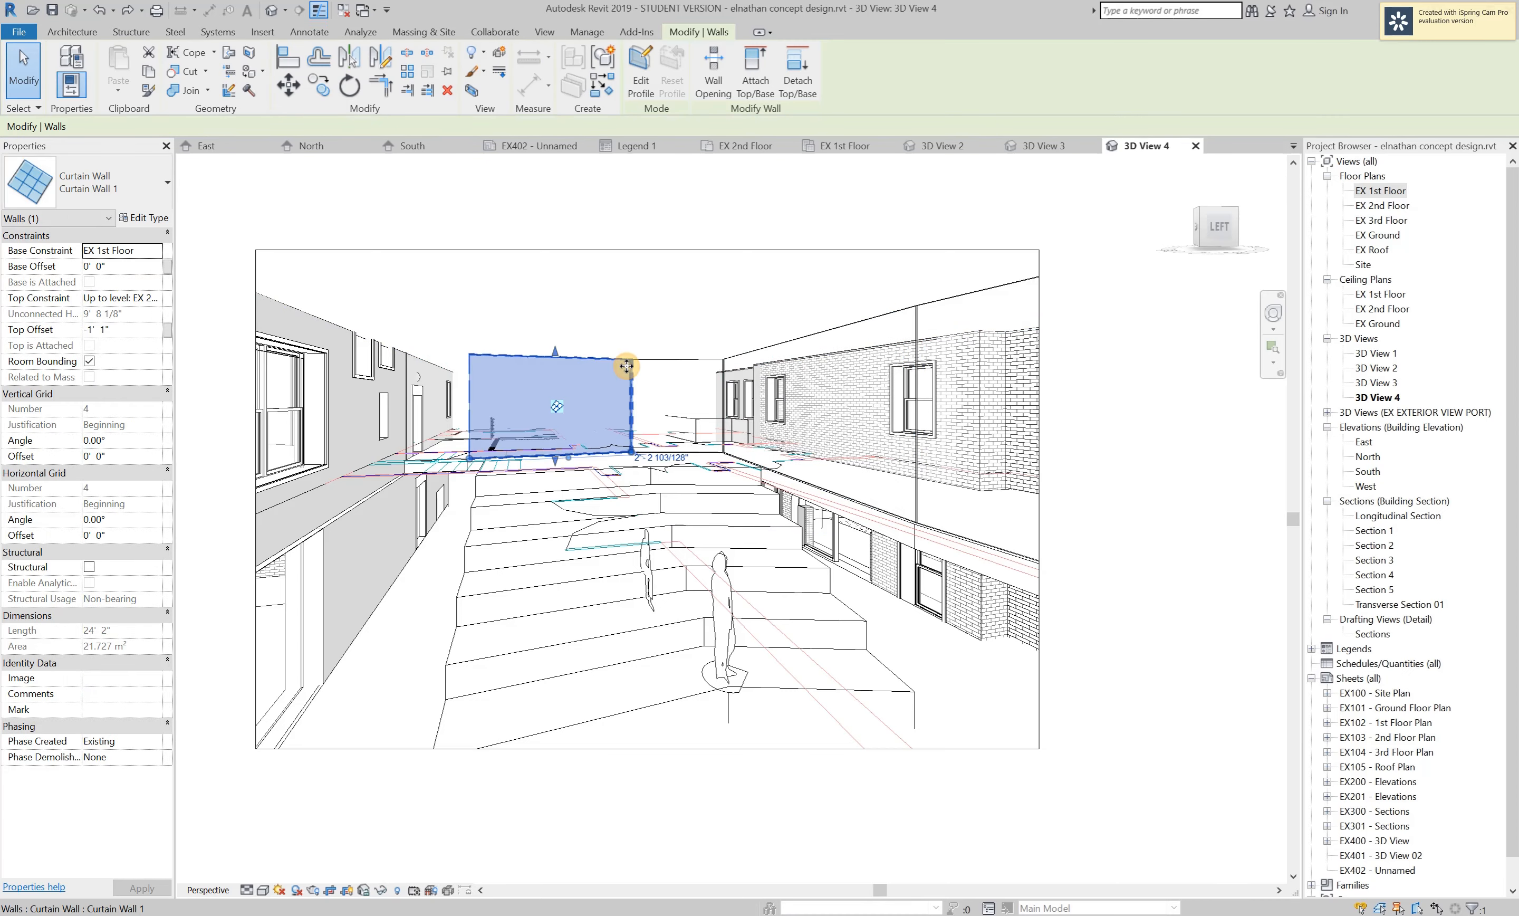
{"action": "left_click", "coordinate": [662, 358]}
{"action": "left_click", "coordinate": [366, 338]}
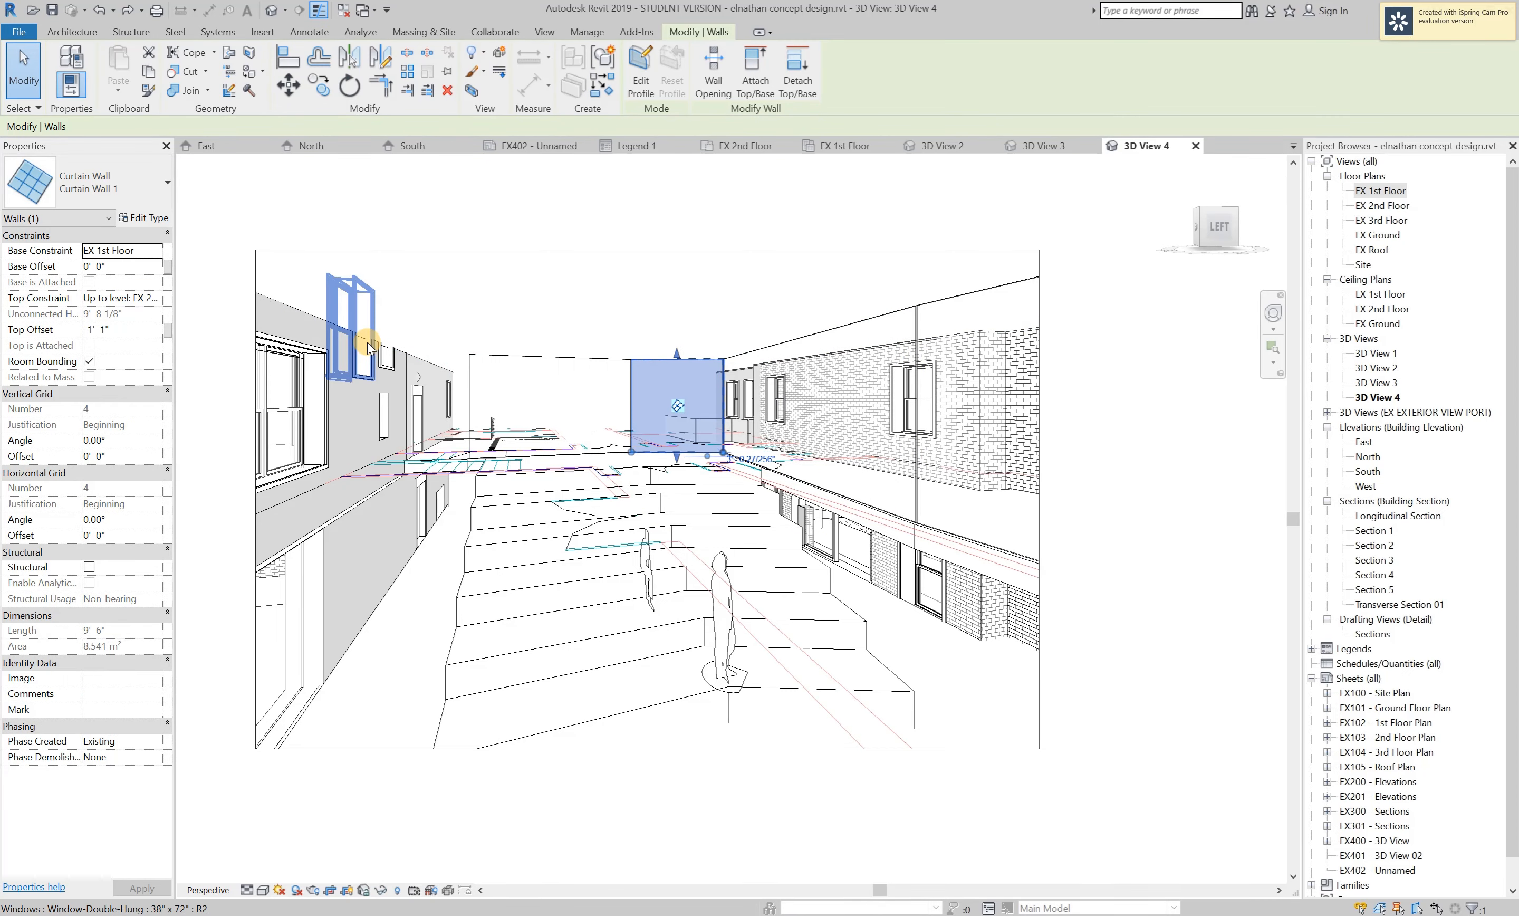
{"action": "left_click", "coordinate": [305, 412]}
{"action": "scroll", "coordinate": [1021, 533], "scroll_direction": "down", "scroll_amount": 1}
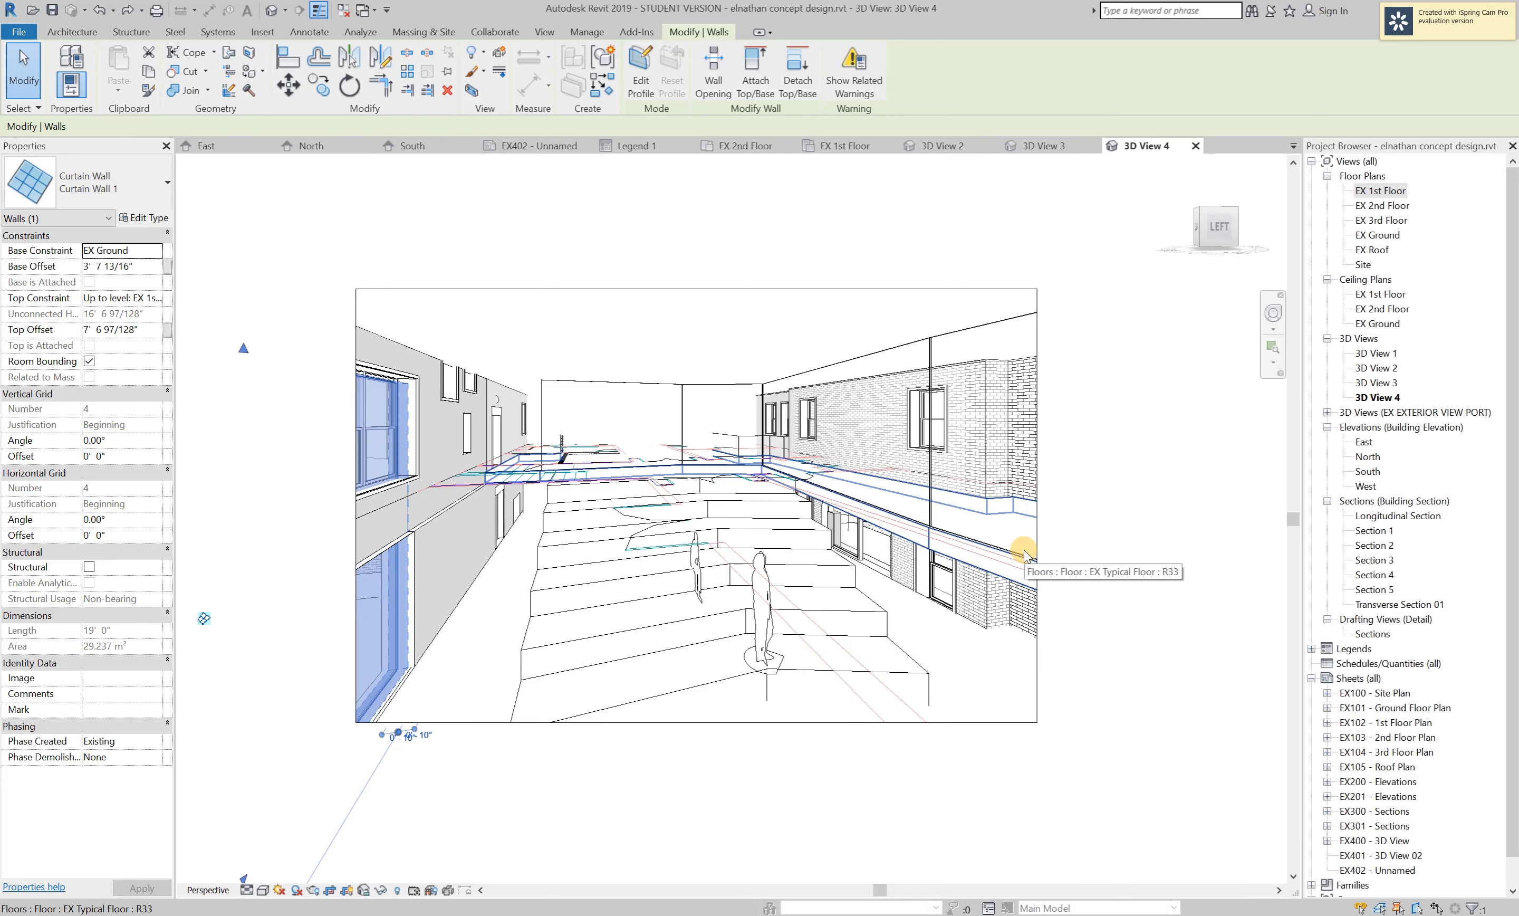
Extend the left edge of 3D View 4's crop region slightly outward.
{"action": "left_click", "coordinate": [479, 283]}
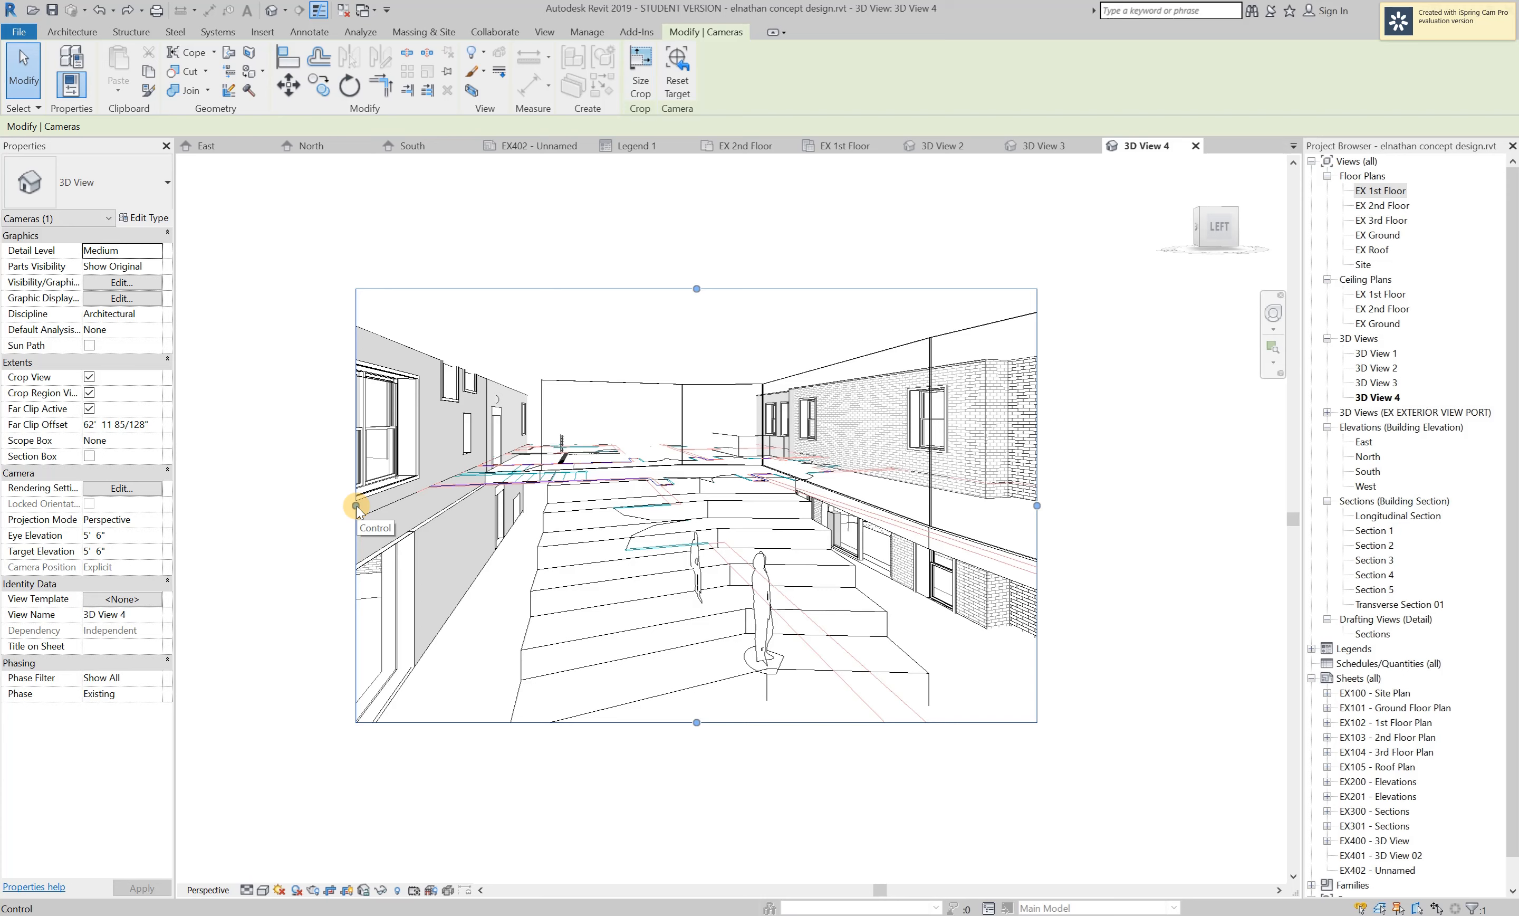
{"action": "left_click_drag", "start_coordinate": [356, 505], "coordinate": [344, 505]}
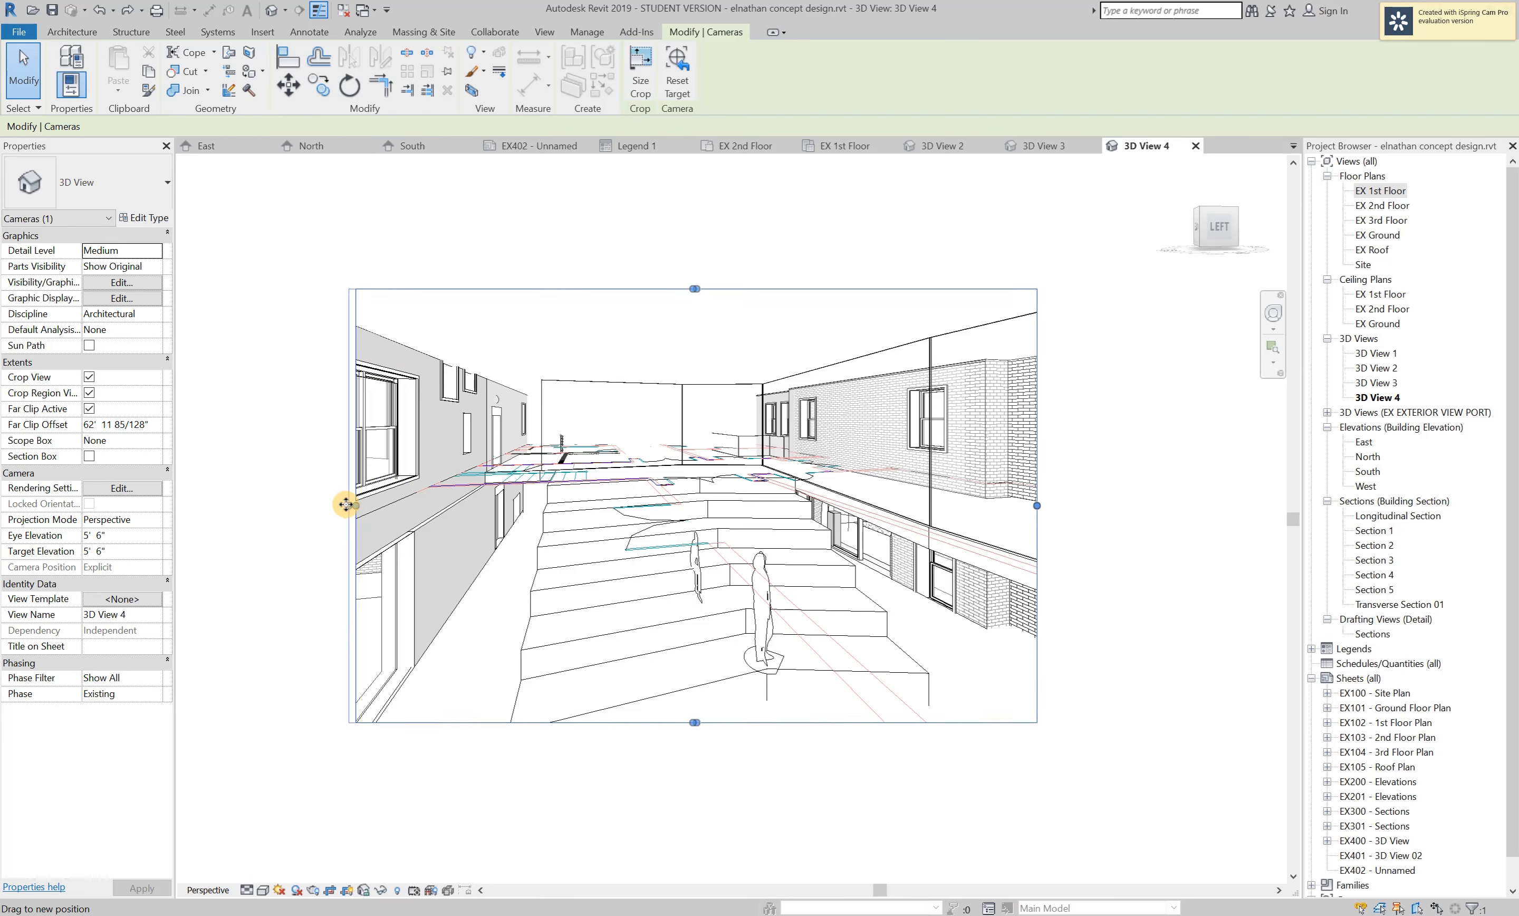
Open the East building elevation.
{"action": "left_click", "coordinate": [1371, 429]}
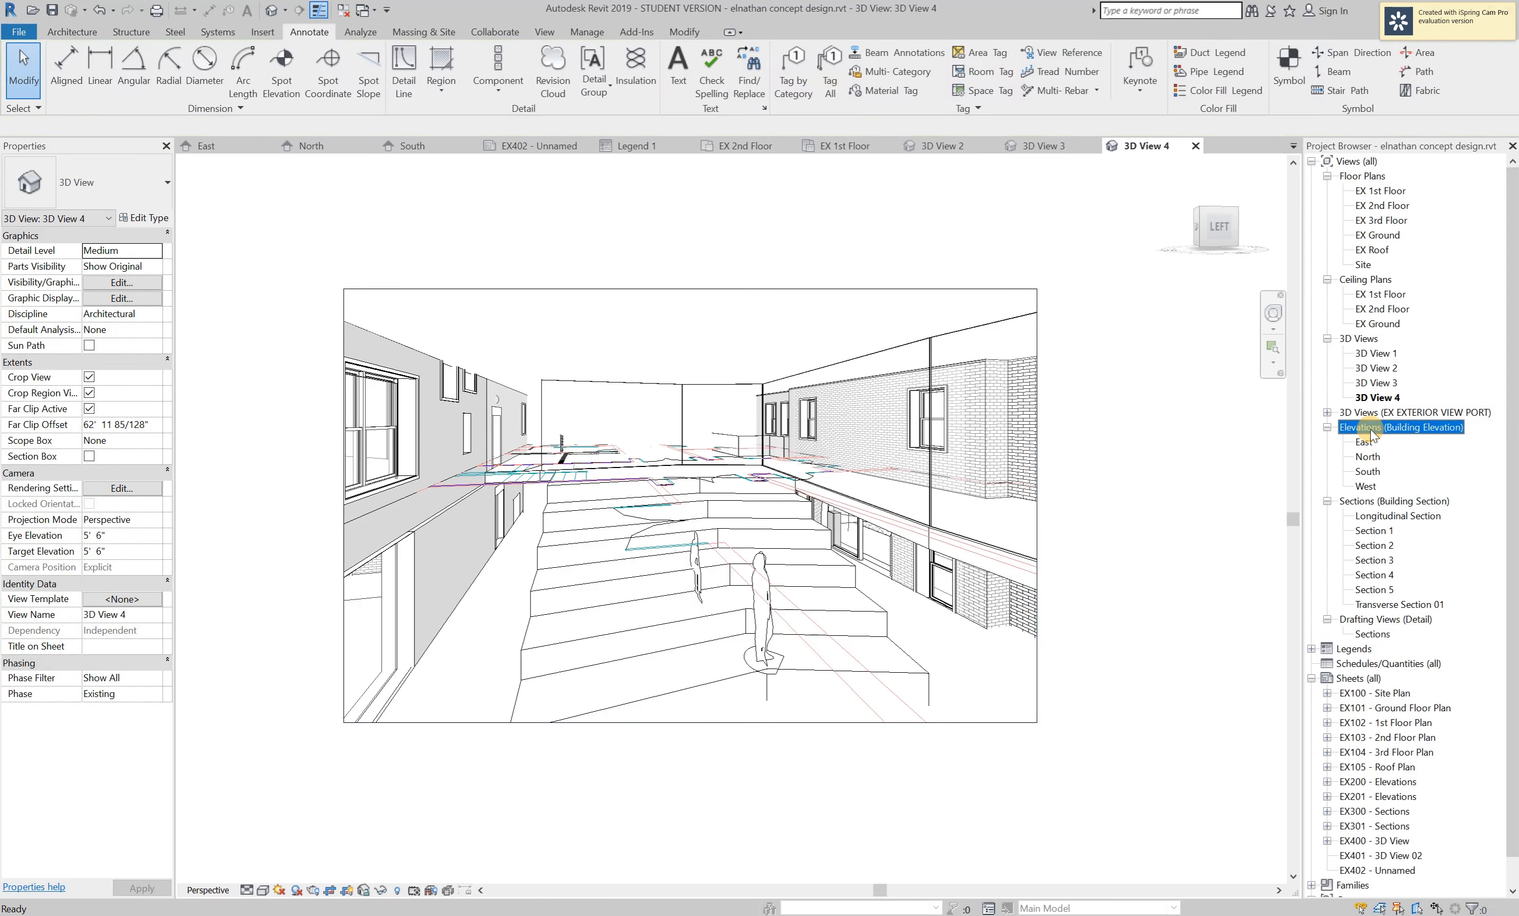
{"action": "left_click", "coordinate": [1366, 414]}
{"action": "double_click", "coordinate": [1363, 442]}
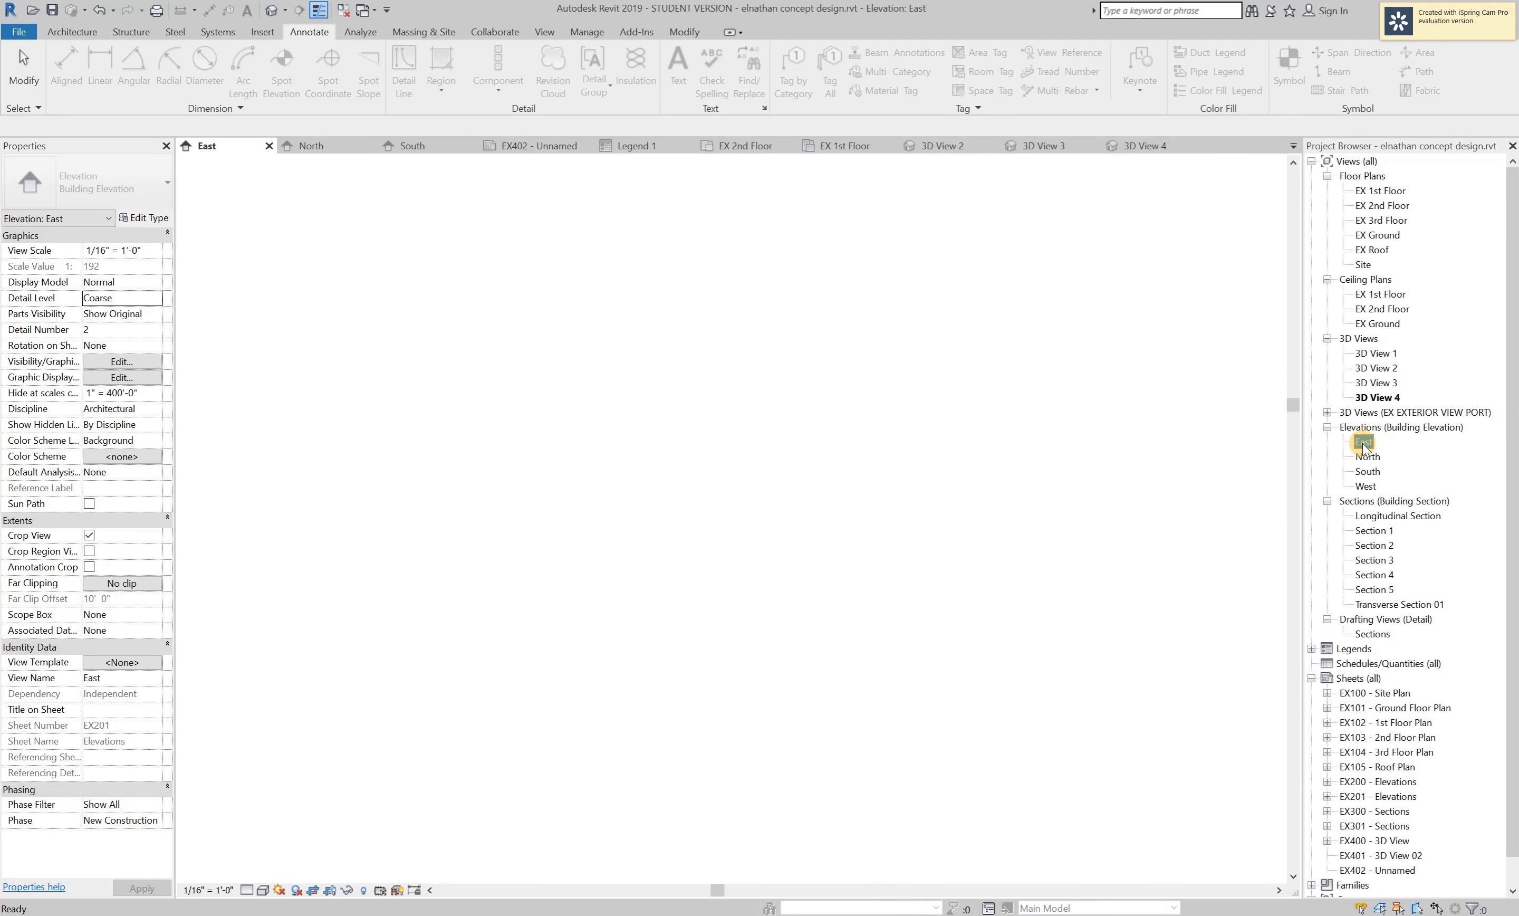
Examine the level markers from EX Ground up to EX 2nd Floor in the East elevation.
{"action": "scroll", "coordinate": [847, 426], "scroll_direction": "down", "scroll_amount": 3}
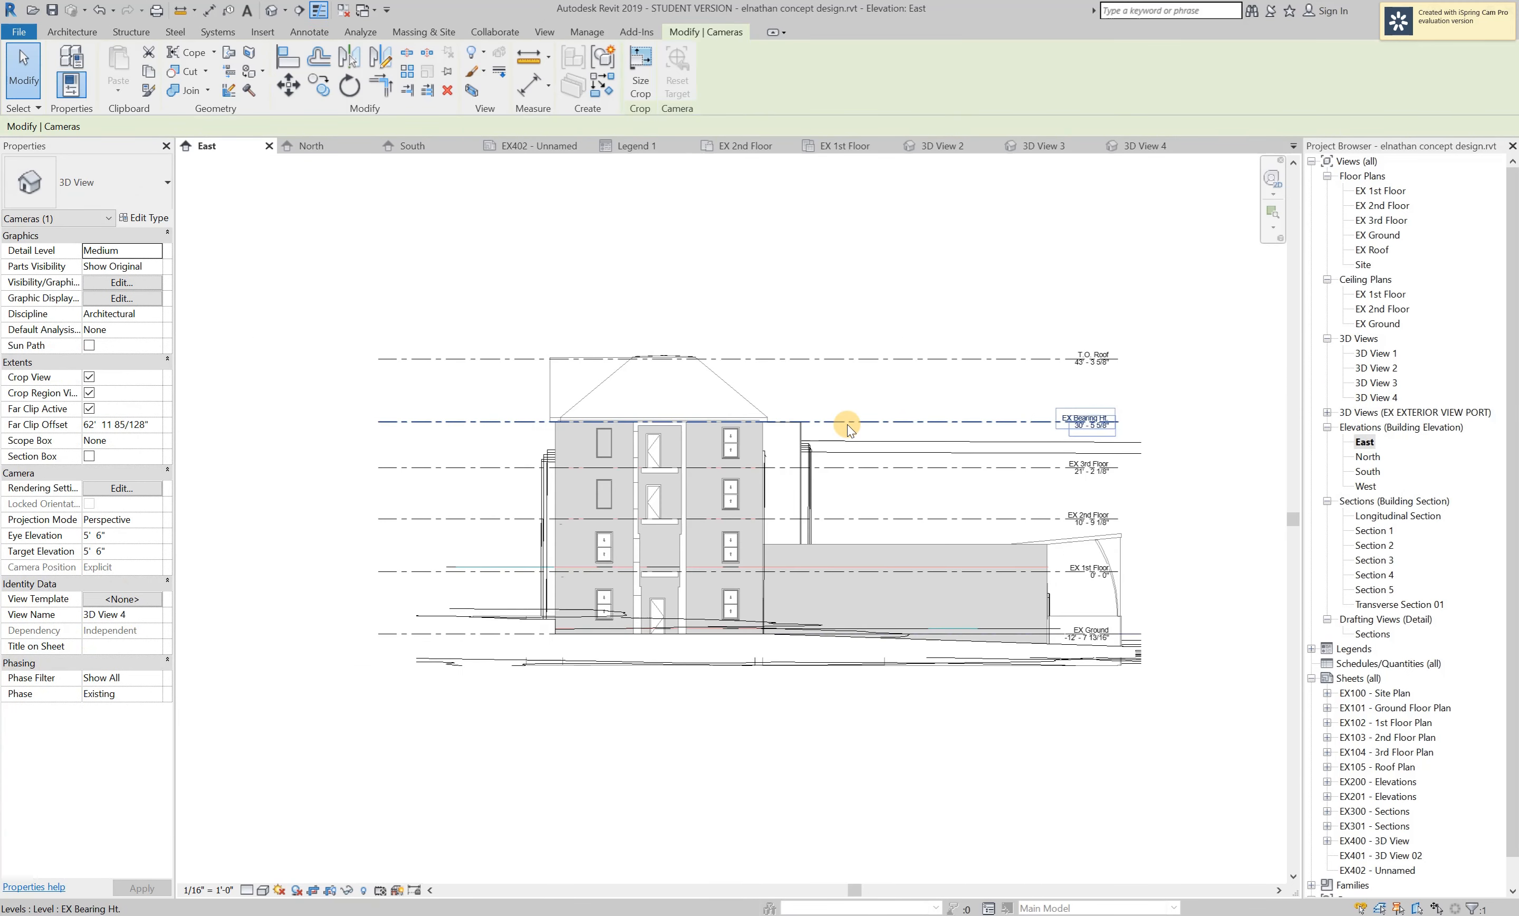
{"action": "scroll", "coordinate": [1059, 642], "scroll_direction": "up", "scroll_amount": 5}
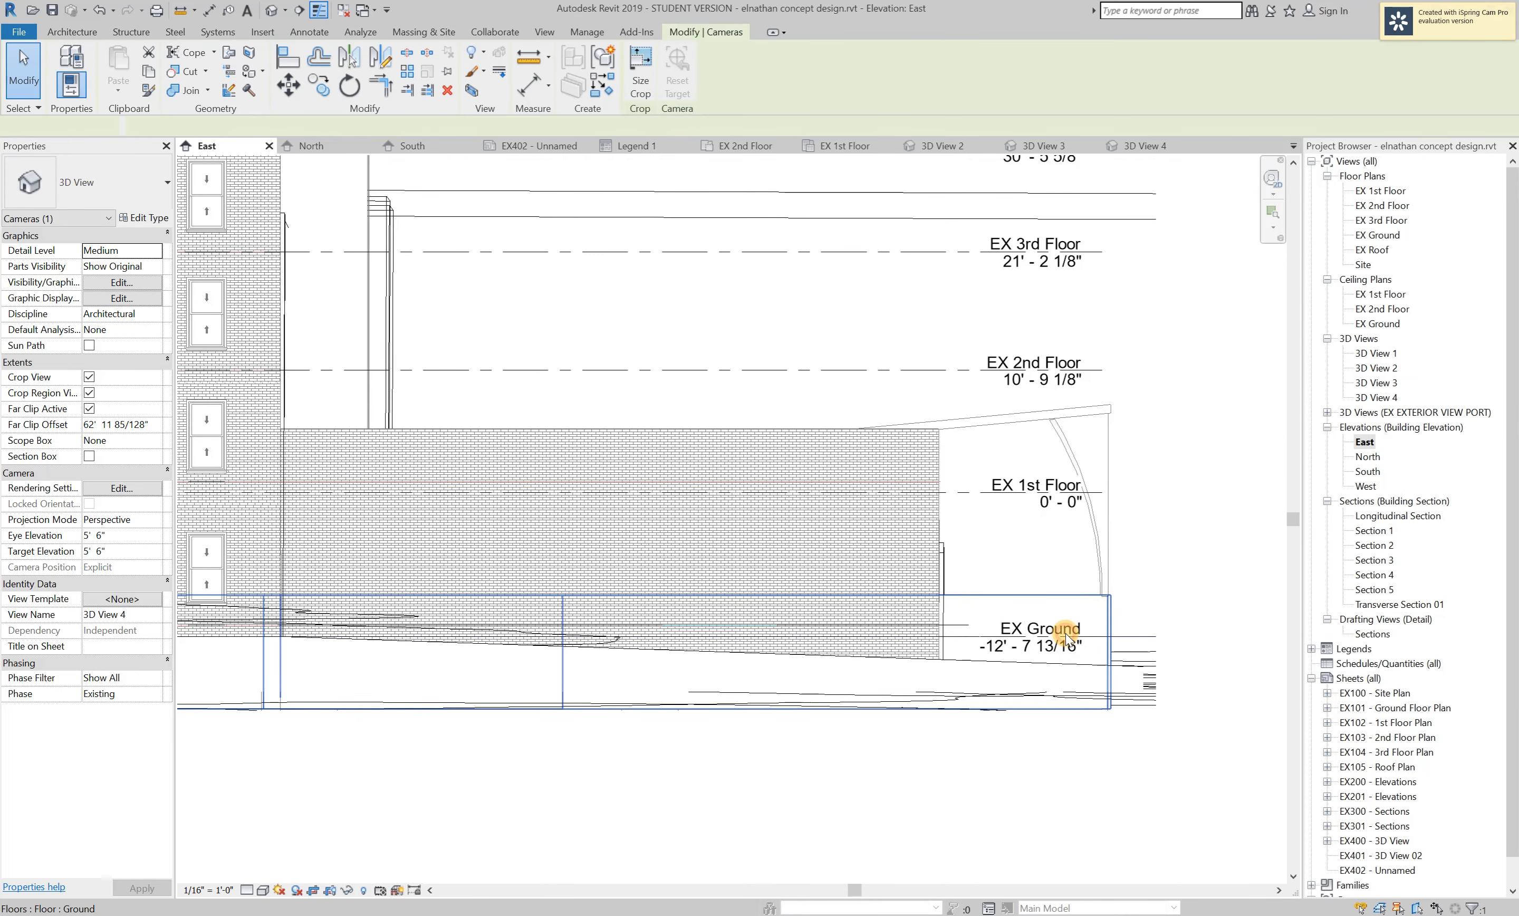
{"action": "left_click", "coordinate": [1066, 639]}
{"action": "left_click", "coordinate": [1045, 488]}
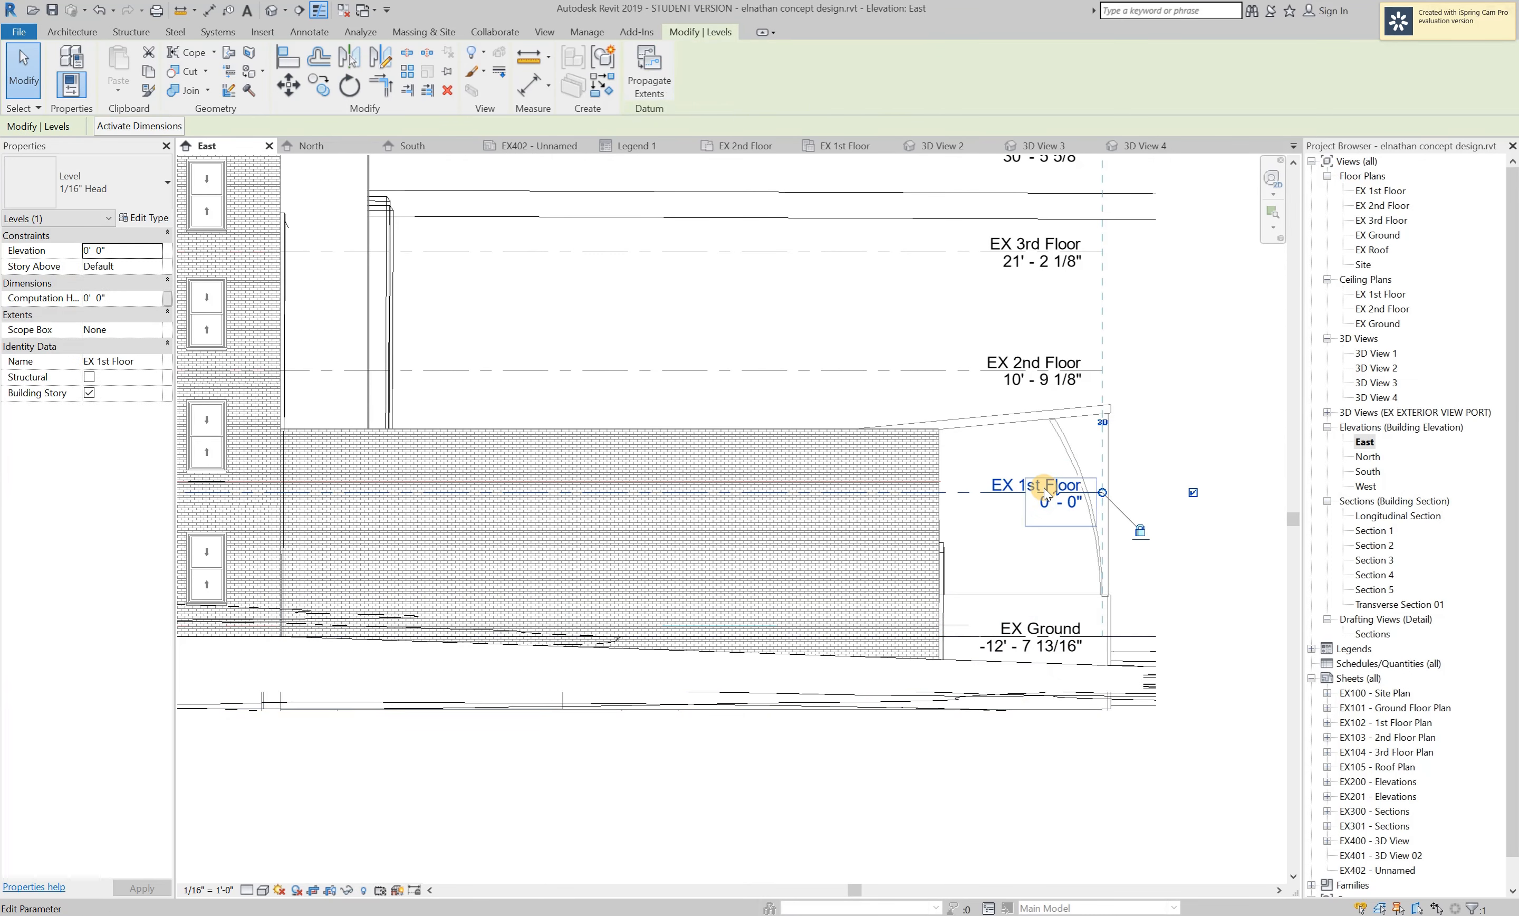
{"action": "left_click", "coordinate": [1011, 364]}
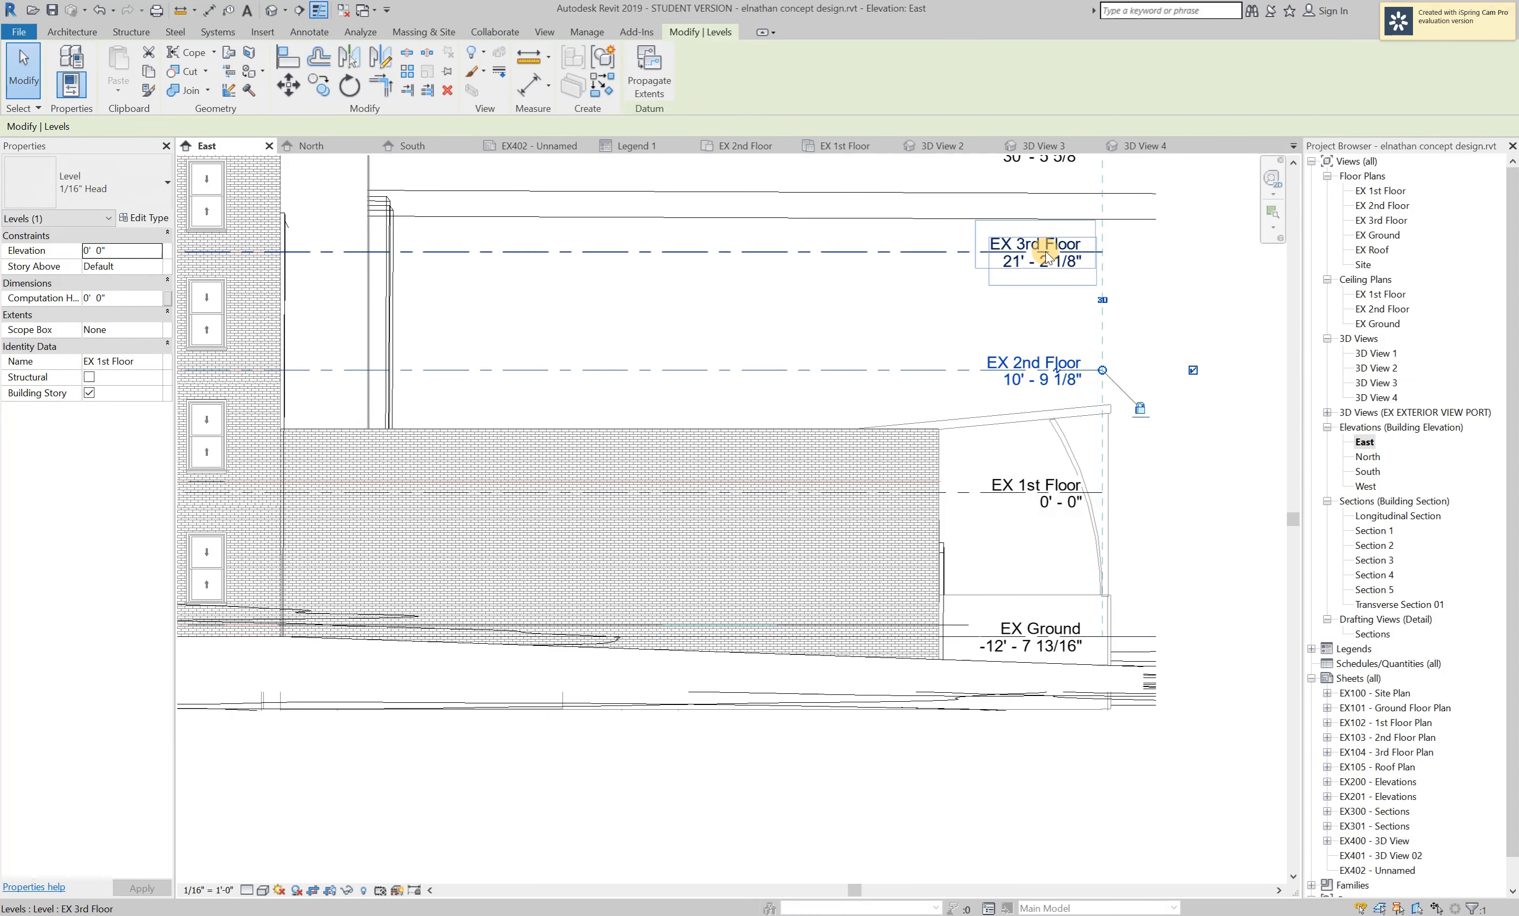
Open the EX 3rd Floor level's elevation and name for editing, leaving both without entering a value.
{"action": "left_click", "coordinate": [1012, 247]}
{"action": "left_click", "coordinate": [1028, 260]}
{"action": "right_click", "coordinate": [1044, 248]}
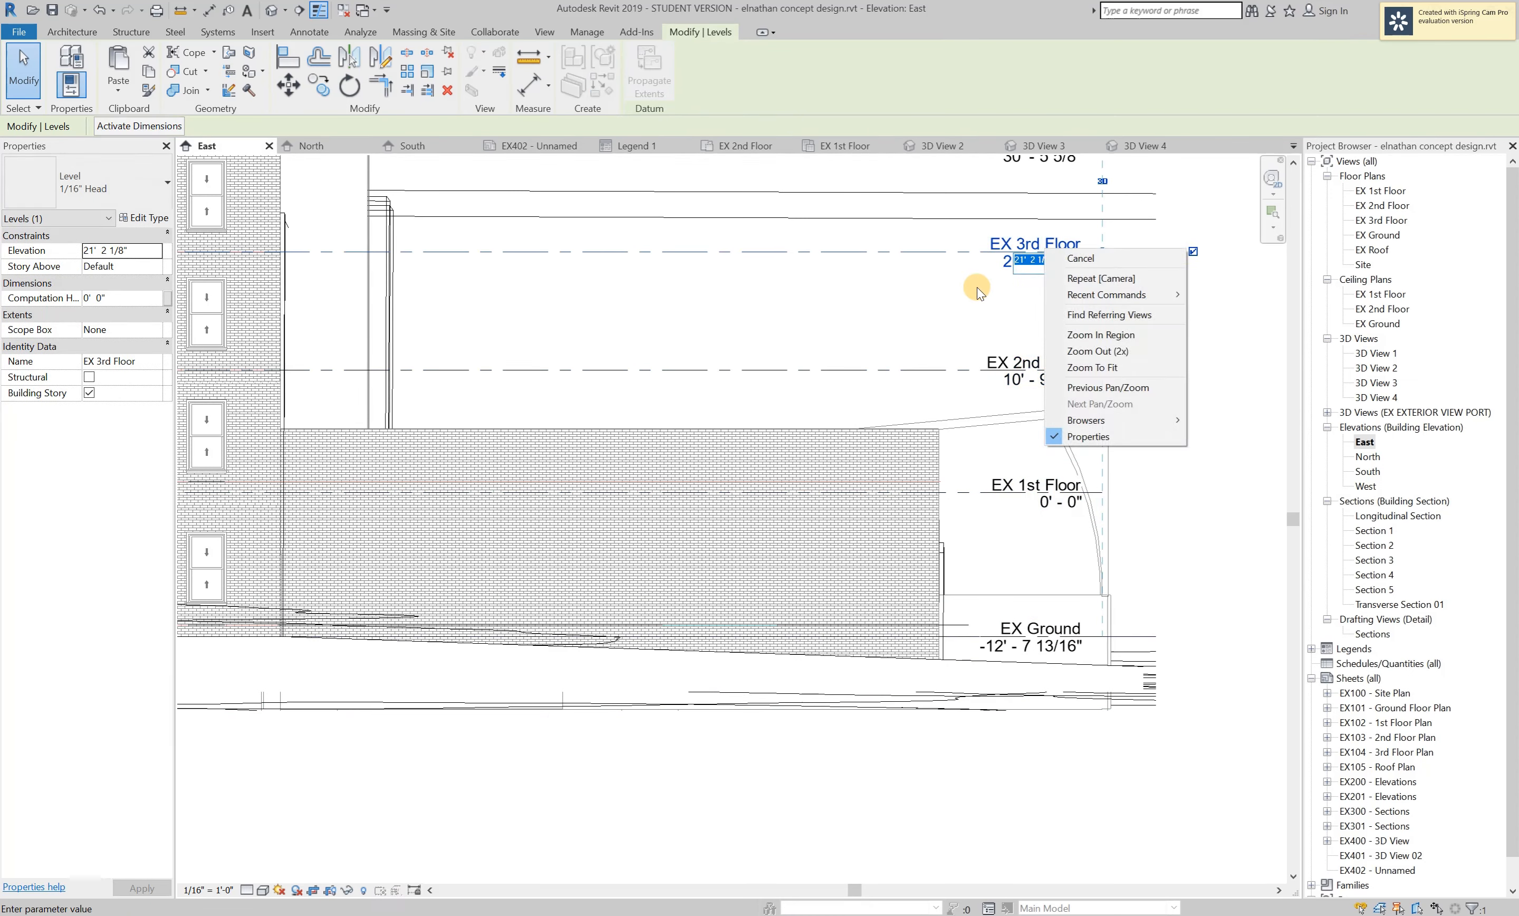
{"action": "left_click", "coordinate": [977, 287]}
{"action": "left_click", "coordinate": [1035, 243]}
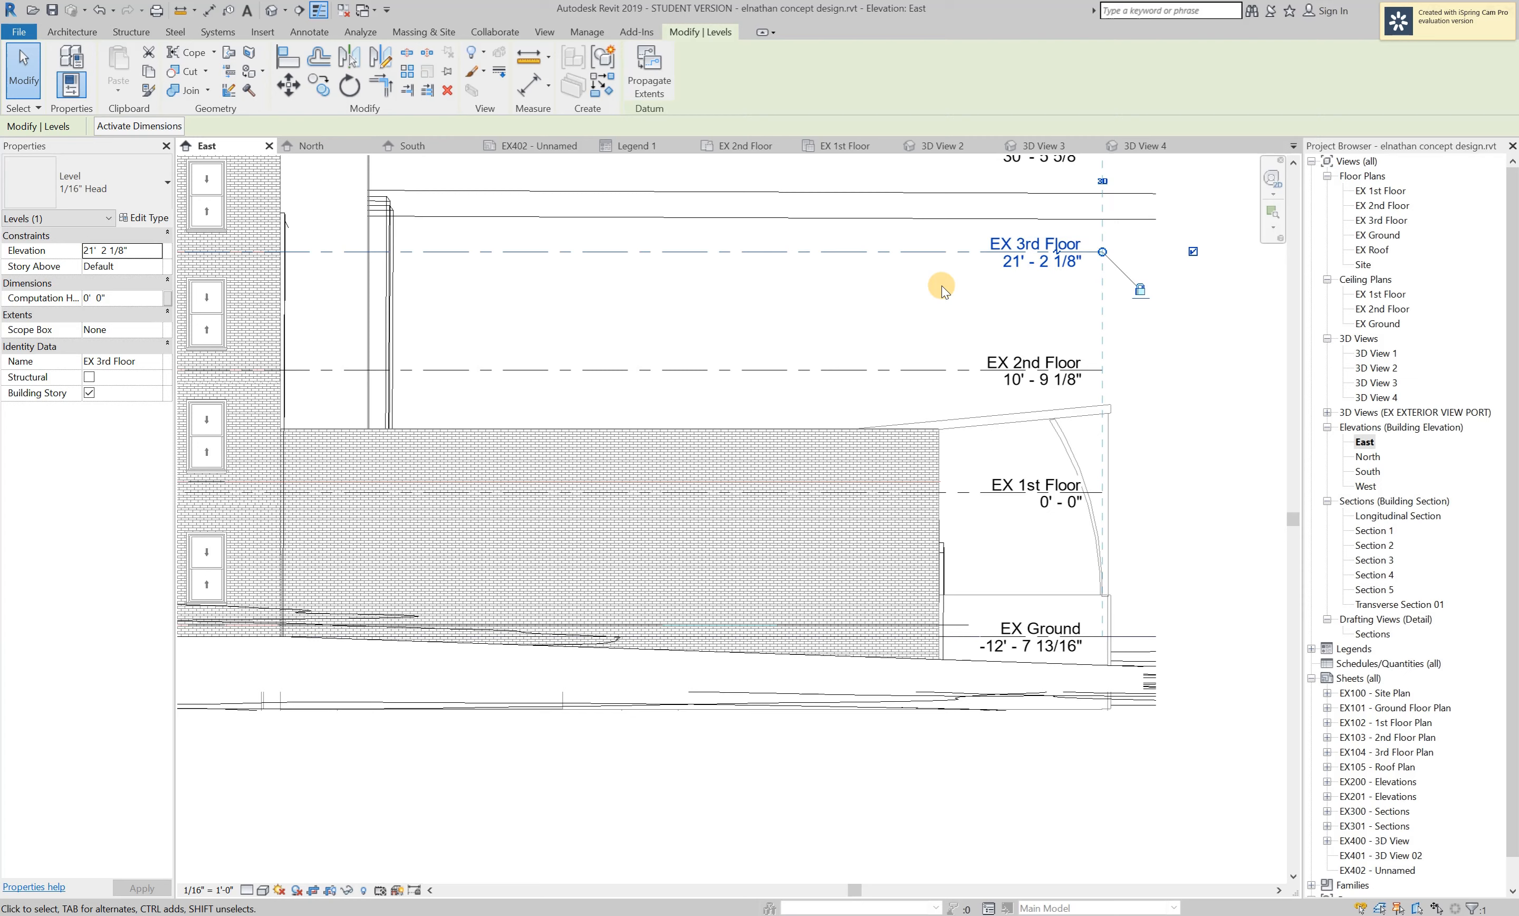
{"action": "left_click", "coordinate": [1024, 241]}
{"action": "left_click_drag", "start_coordinate": [1056, 242], "coordinate": [982, 244]}
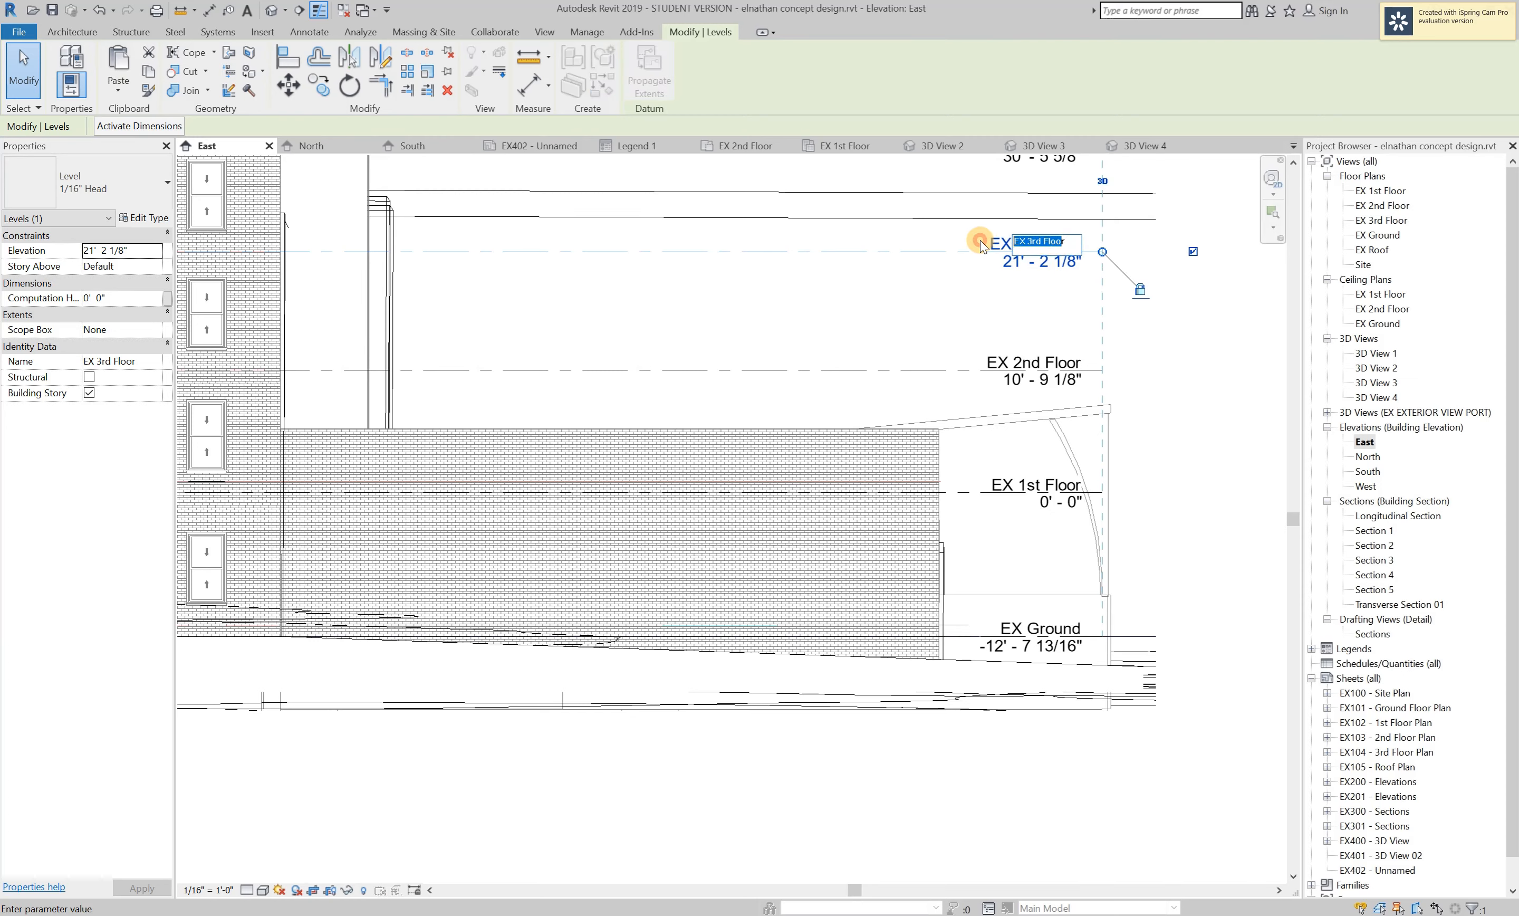
{"action": "left_click", "coordinate": [893, 327]}
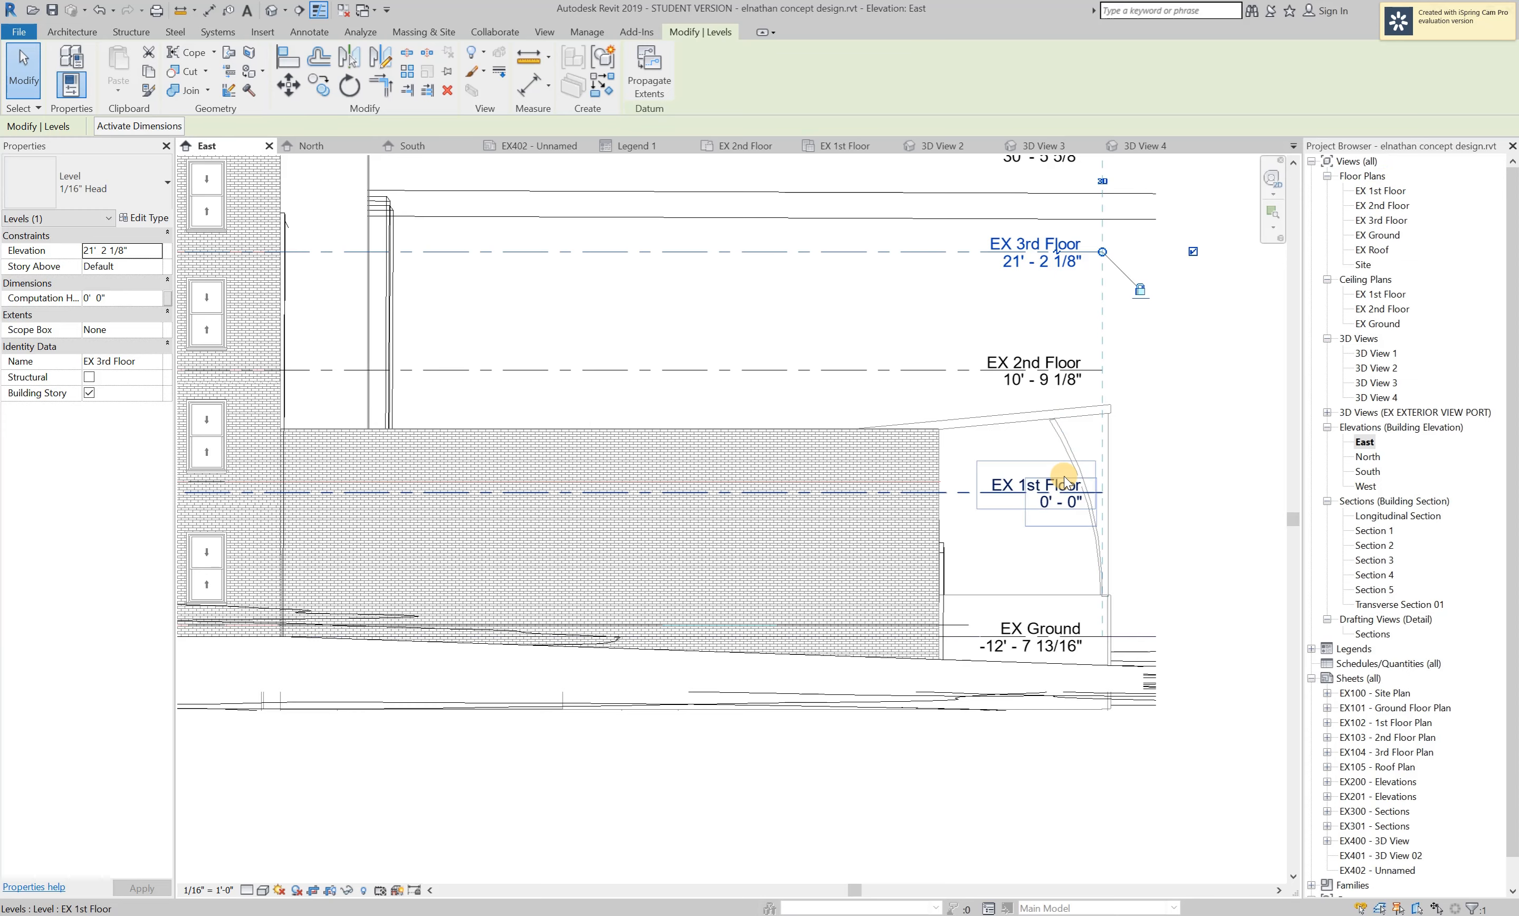
{"action": "scroll", "coordinate": [1065, 479], "scroll_direction": "down", "scroll_amount": 2}
{"action": "left_click", "coordinate": [1265, 479]}
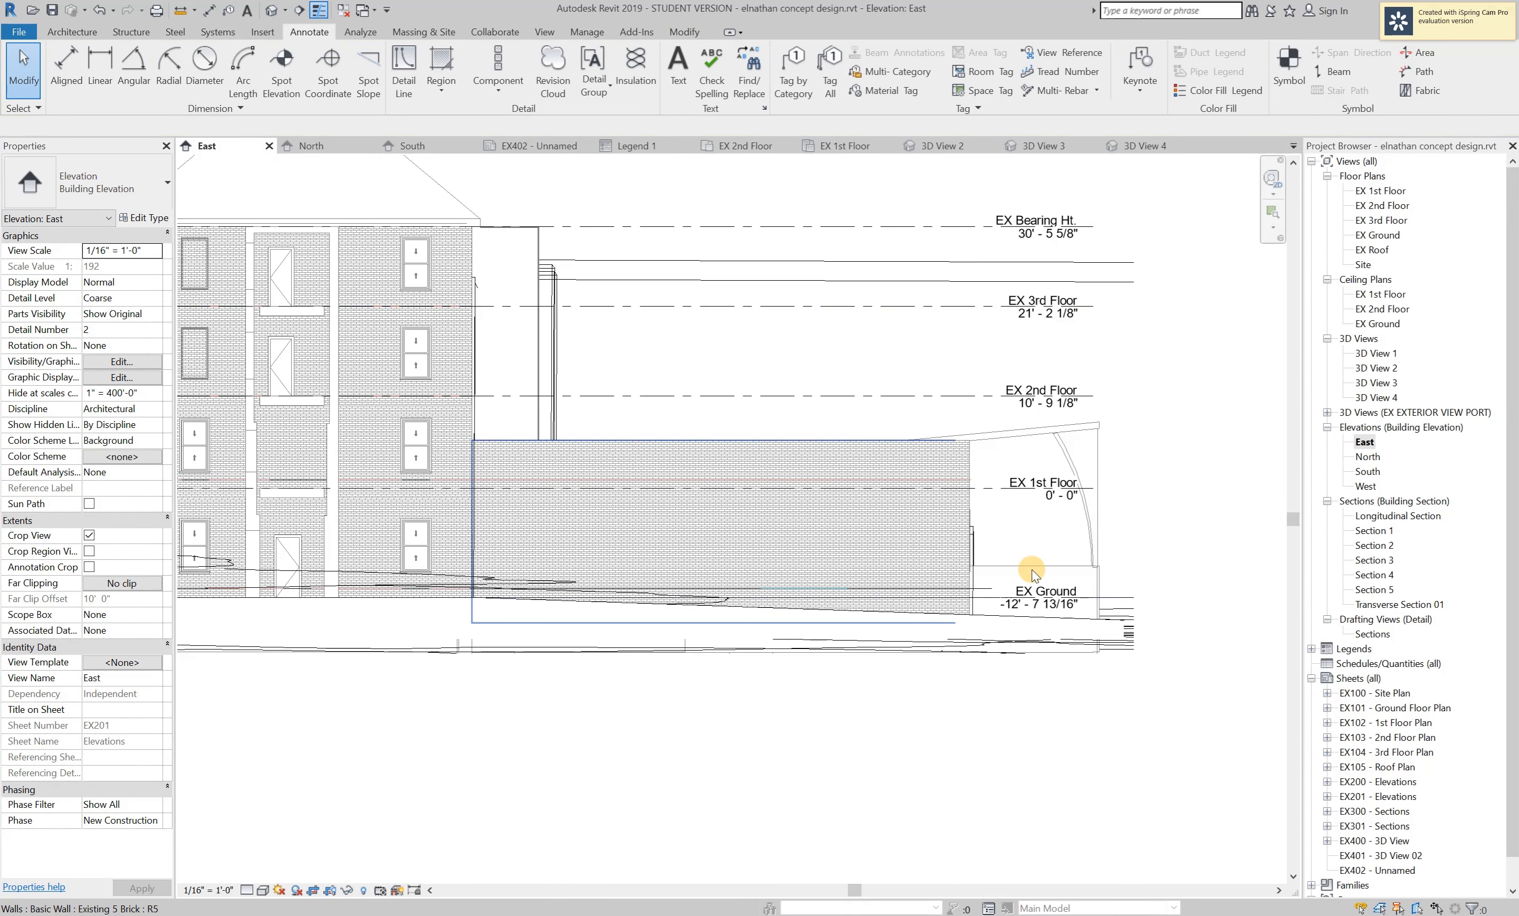
{"action": "scroll", "coordinate": [1272, 669], "scroll_direction": "down", "scroll_amount": 1}
{"action": "scroll", "coordinate": [1275, 677], "scroll_direction": "down", "scroll_amount": 1}
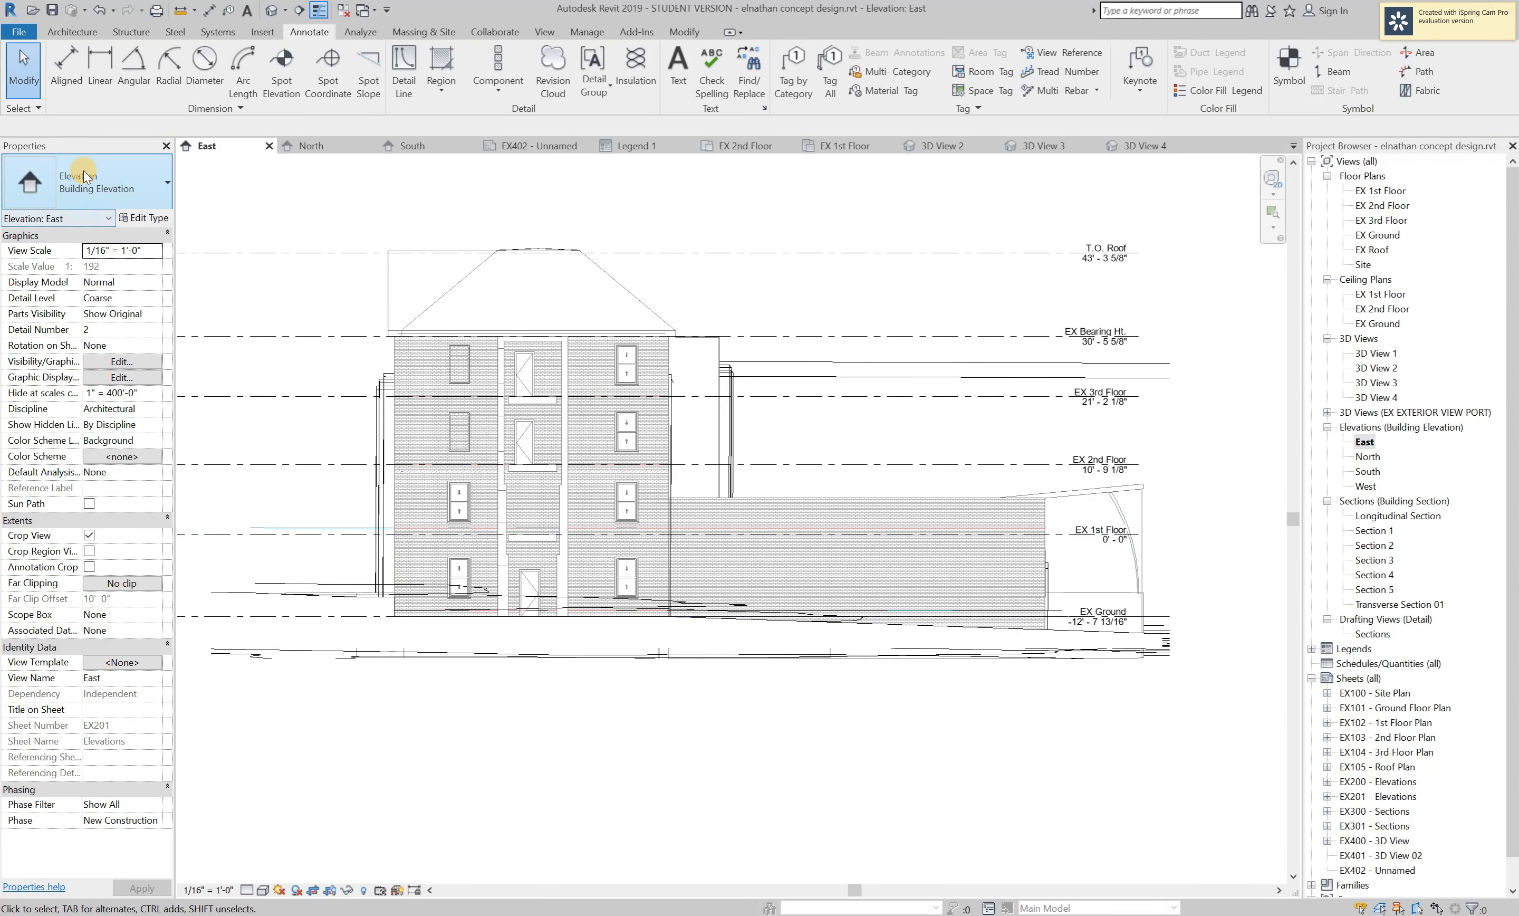
Review the view scales available for the East elevation without choosing one.
{"action": "left_click", "coordinate": [156, 251]}
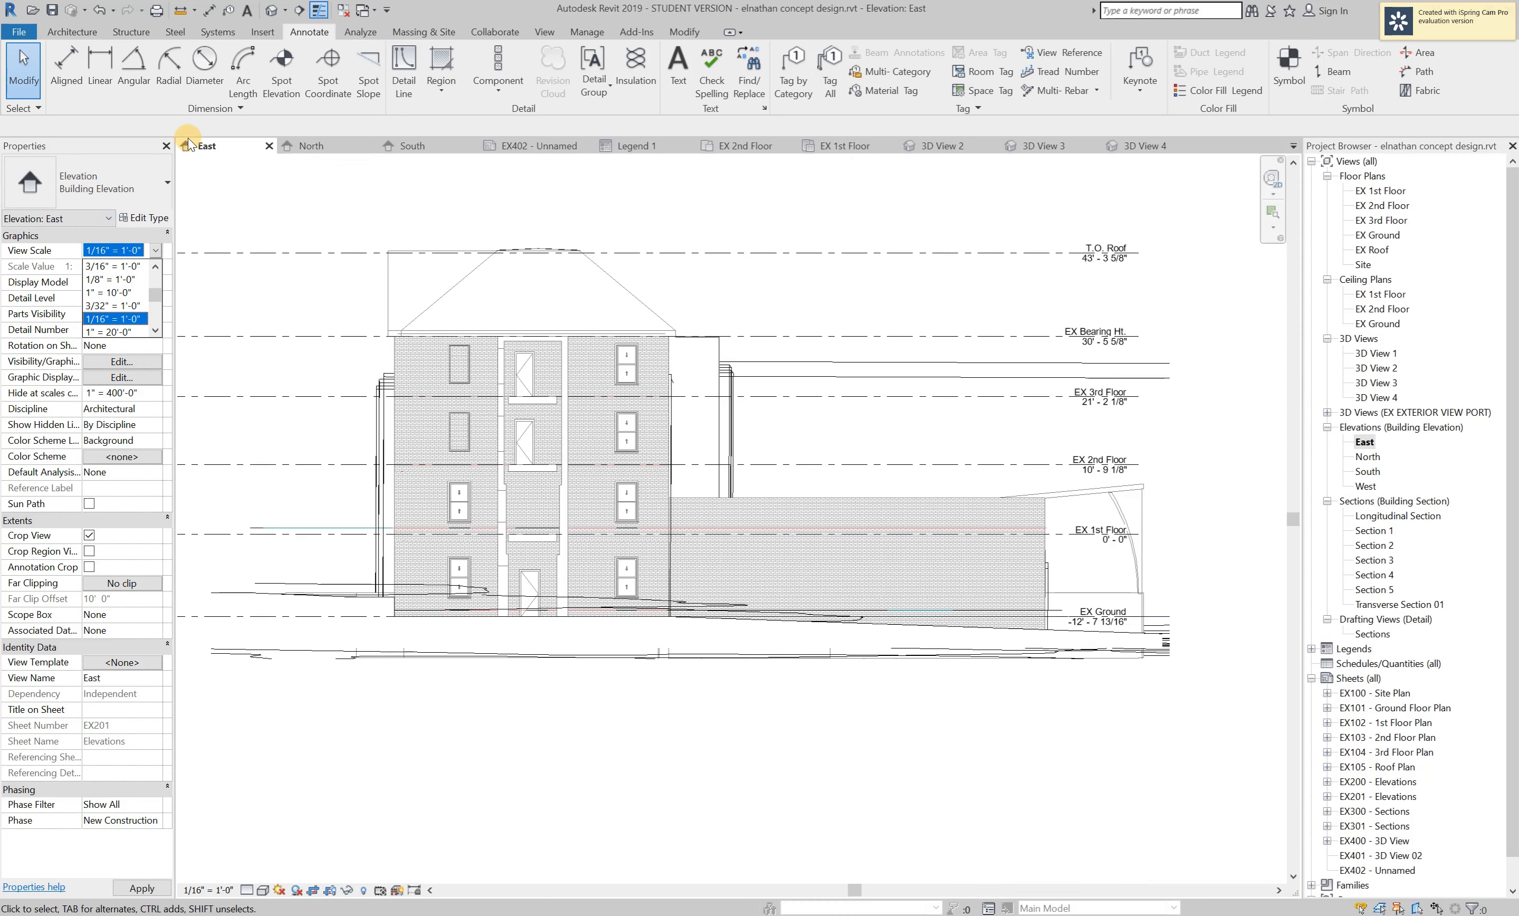
{"action": "left_click", "coordinate": [327, 781]}
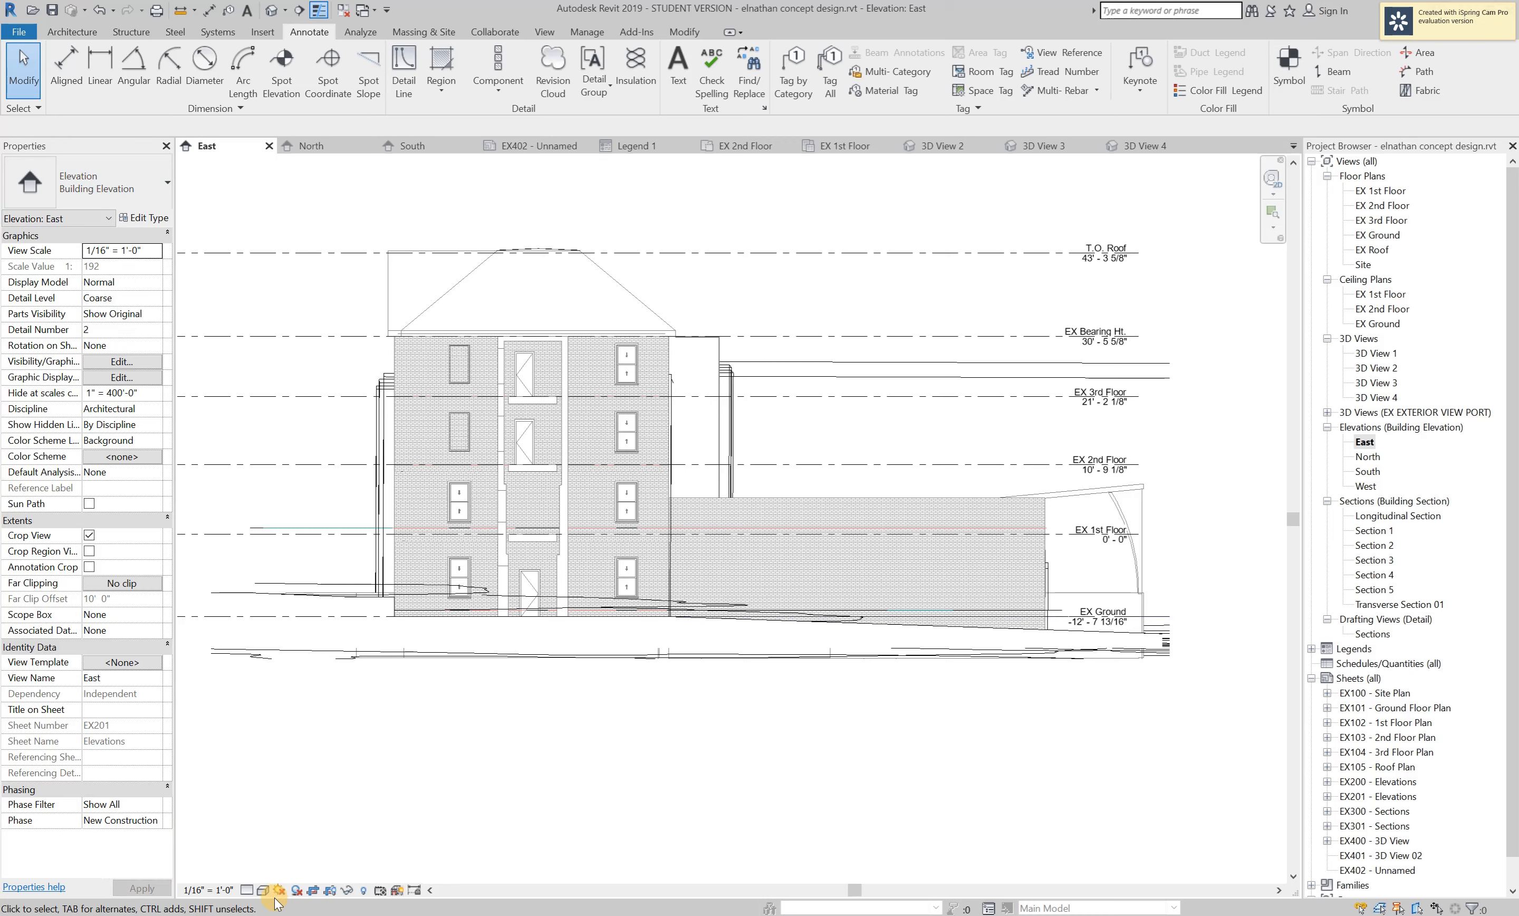
{"action": "left_click", "coordinate": [201, 890]}
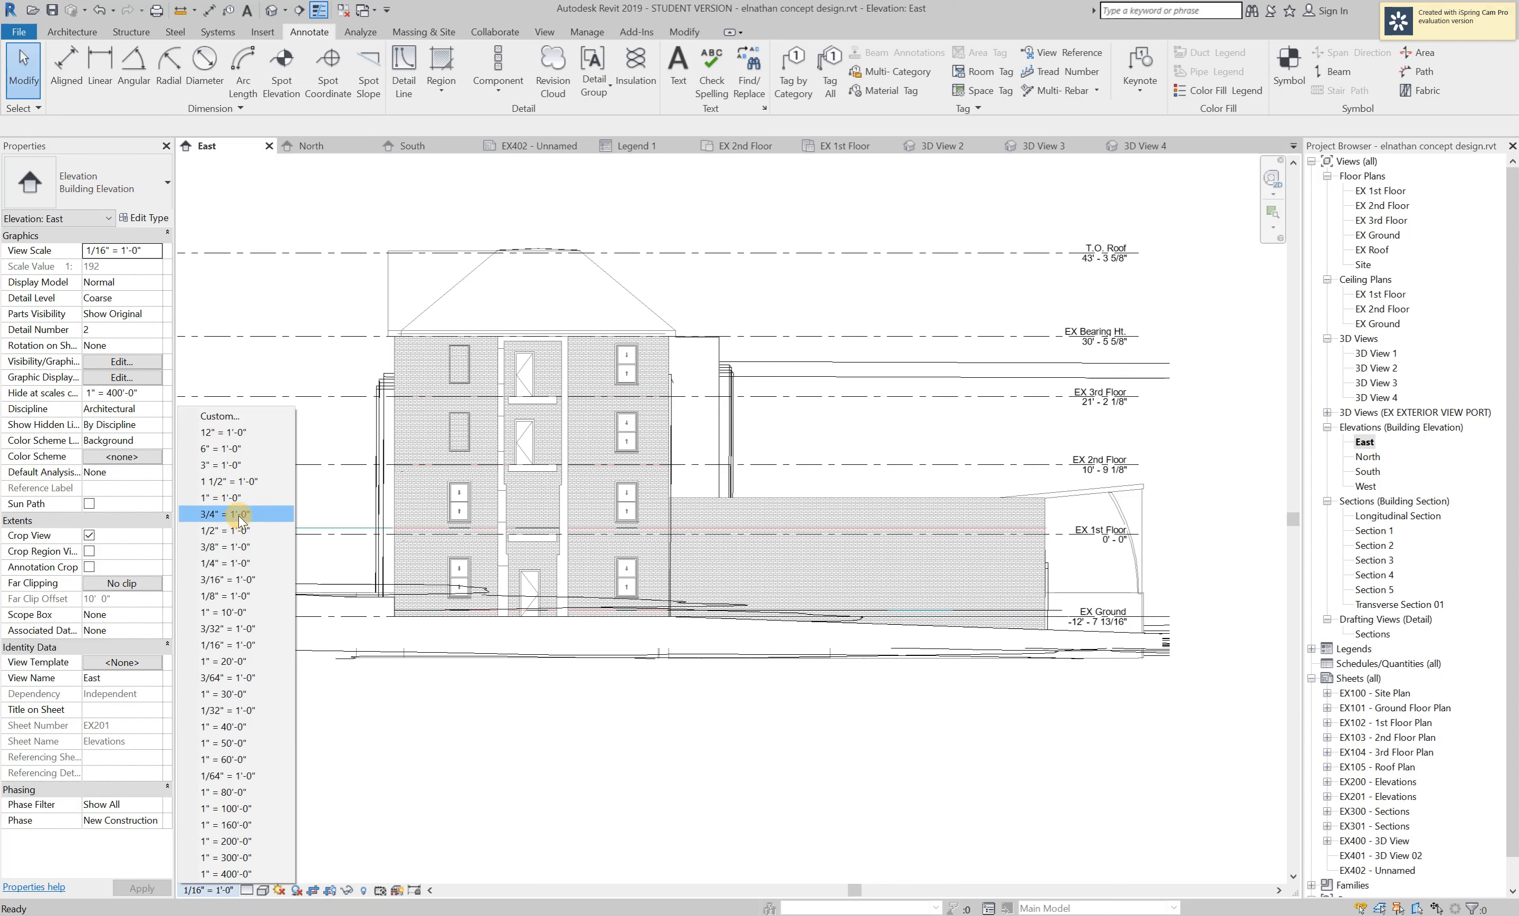
{"action": "left_click", "coordinate": [413, 750]}
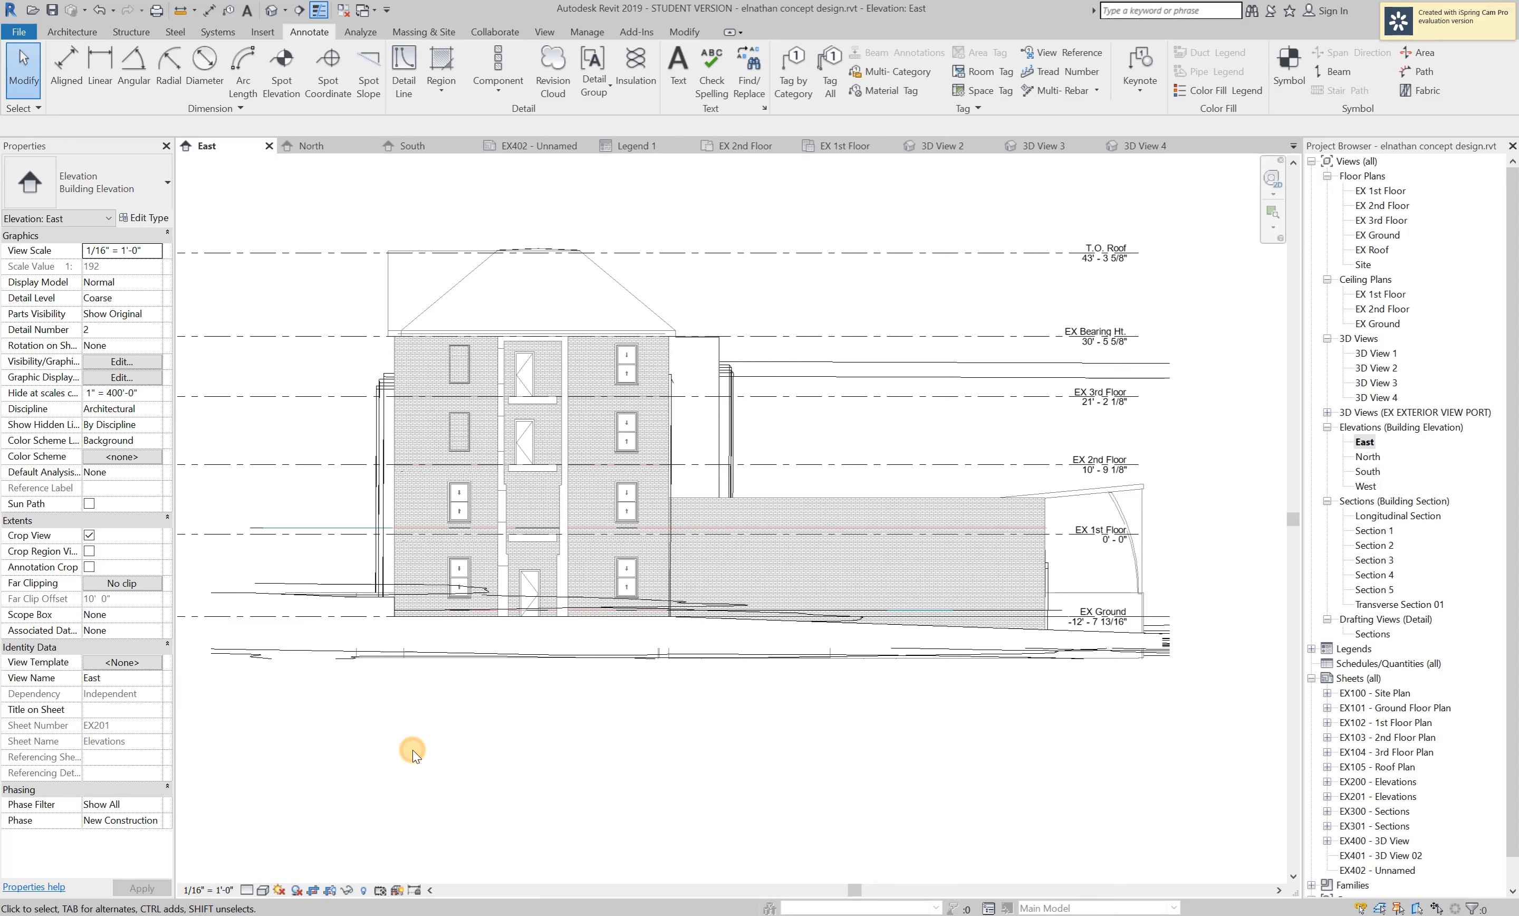
Compare the East elevation at the Fine, Coarse and Medium detail levels, finishing on Coarse.
{"action": "left_click", "coordinate": [246, 891]}
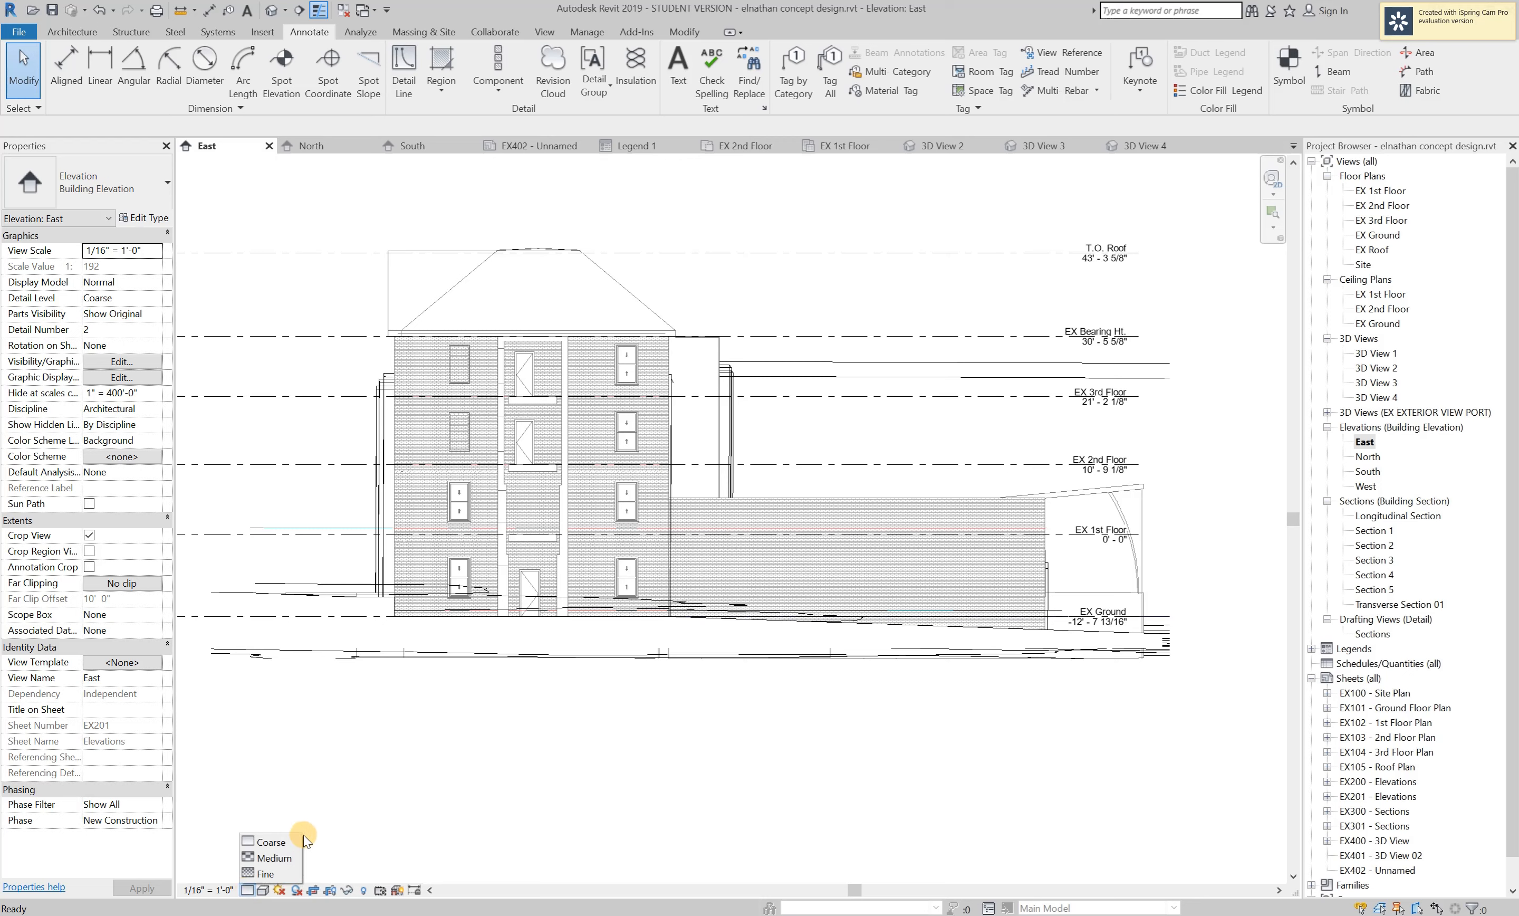
{"action": "left_click", "coordinate": [272, 872]}
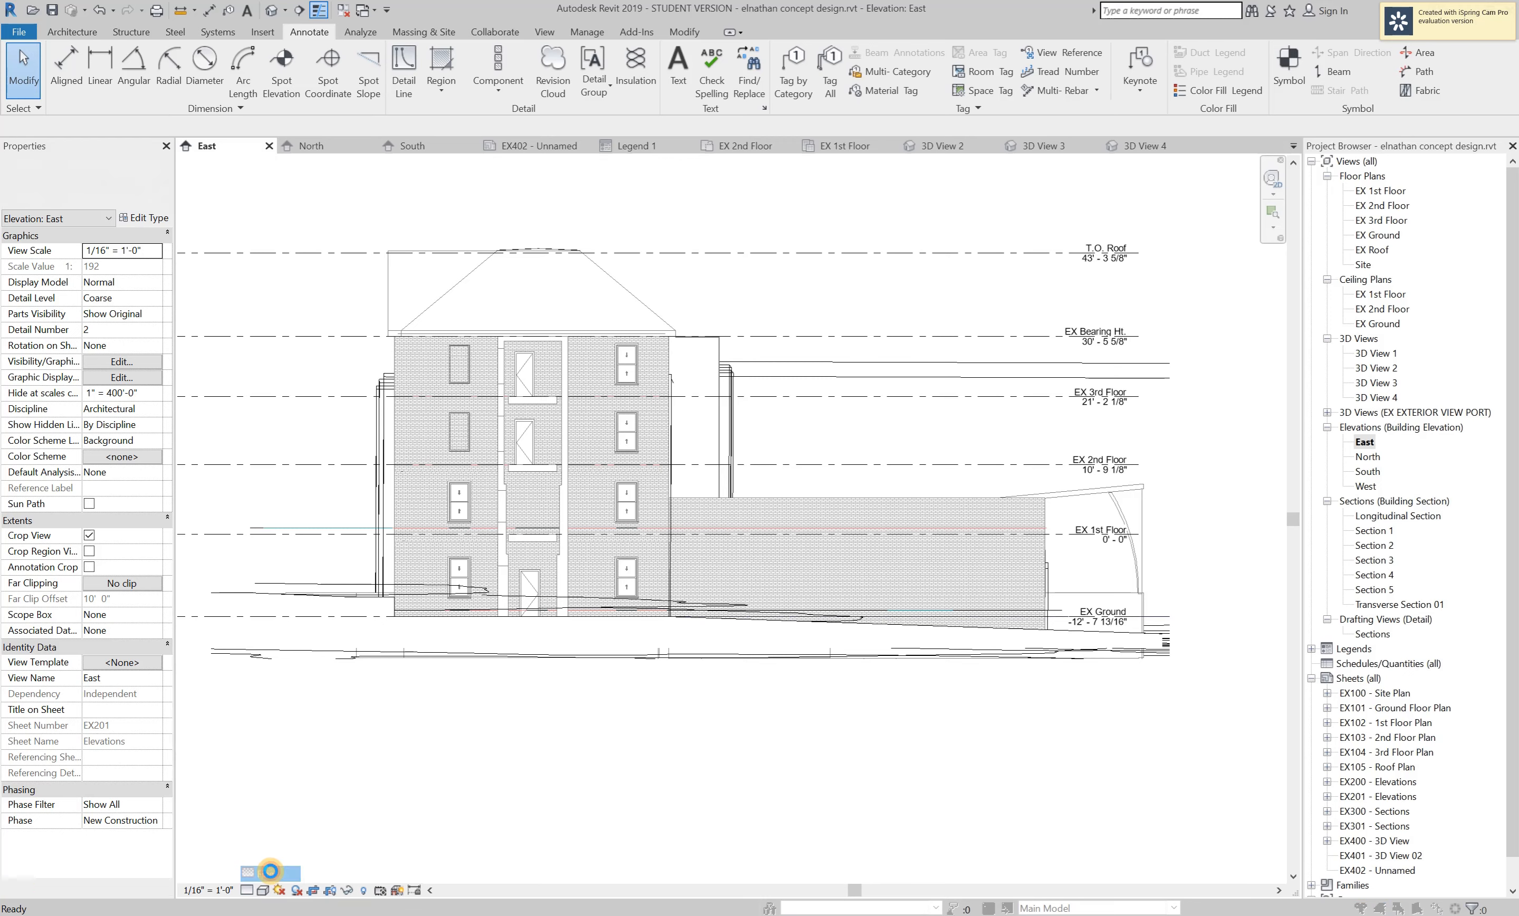
{"action": "left_click", "coordinate": [882, 329]}
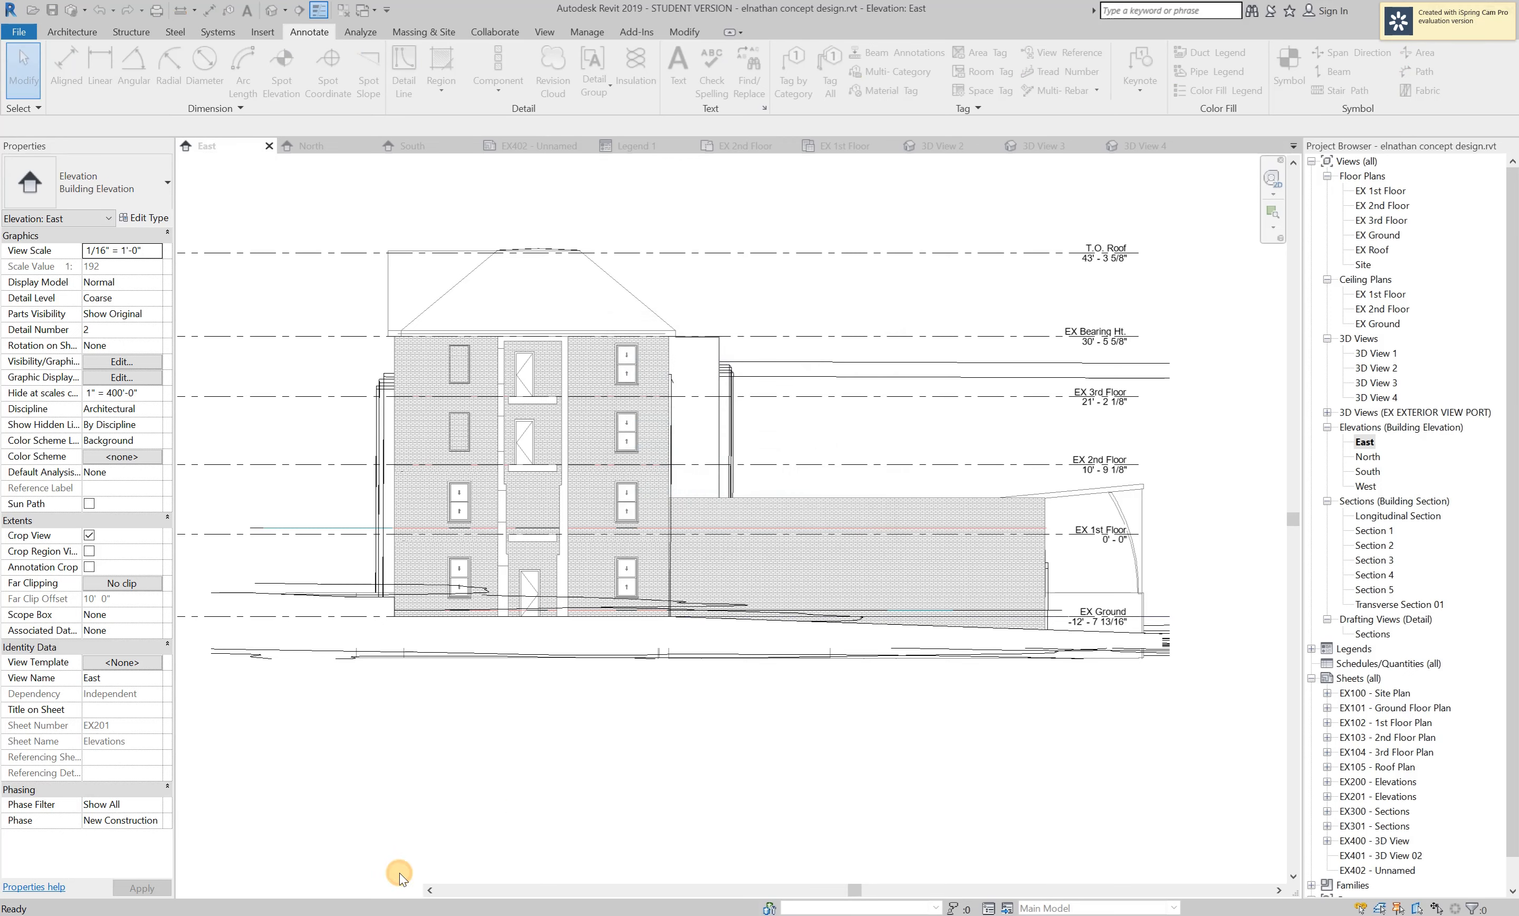
{"action": "left_click", "coordinate": [246, 891]}
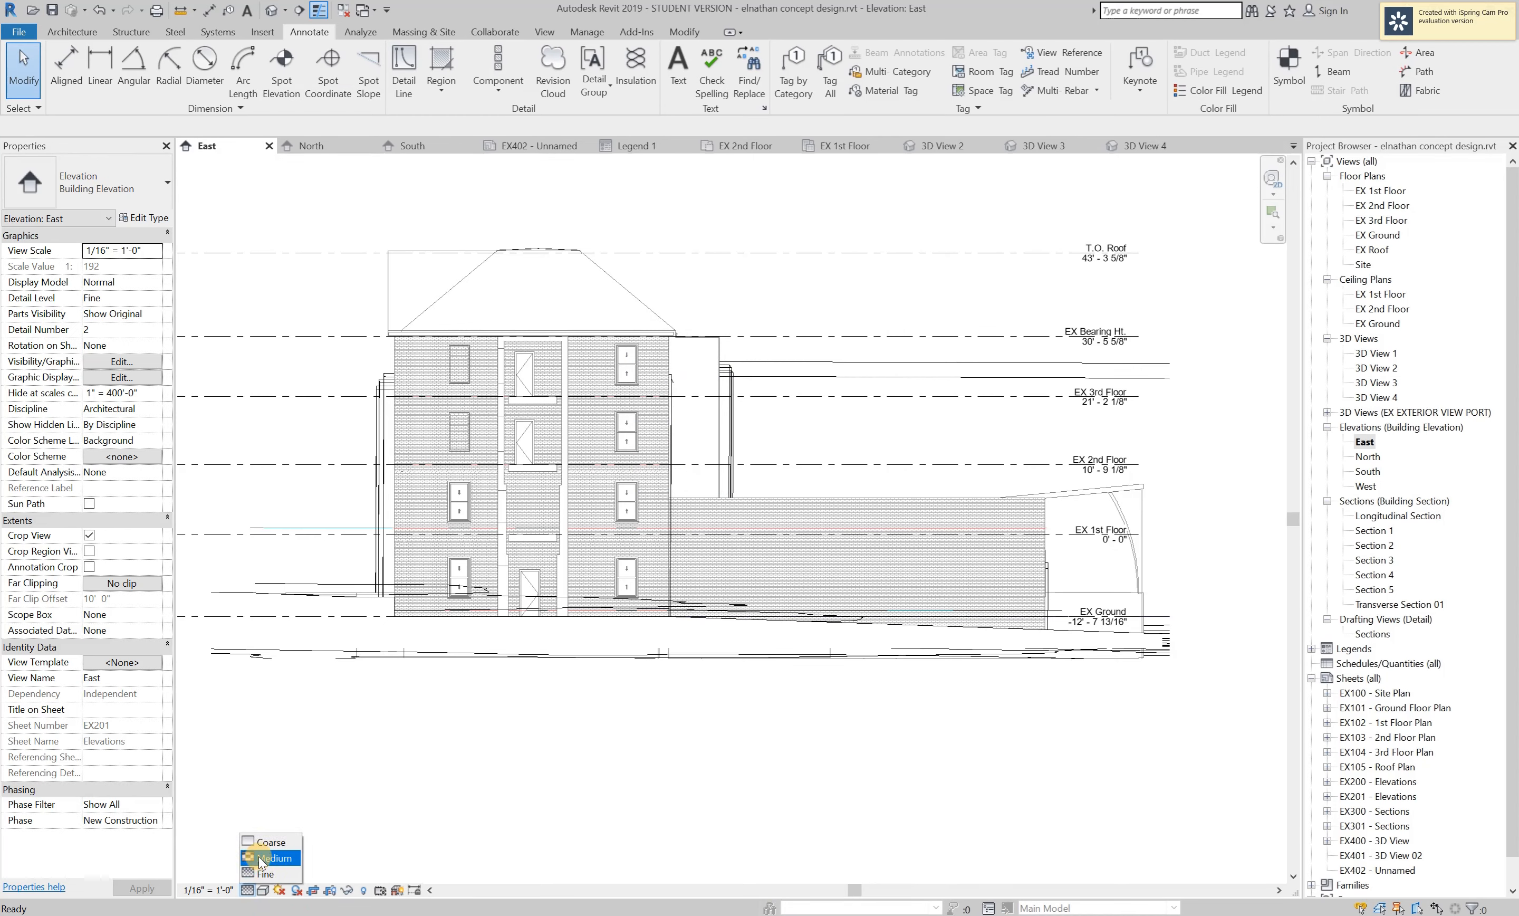
{"action": "left_click", "coordinate": [265, 842]}
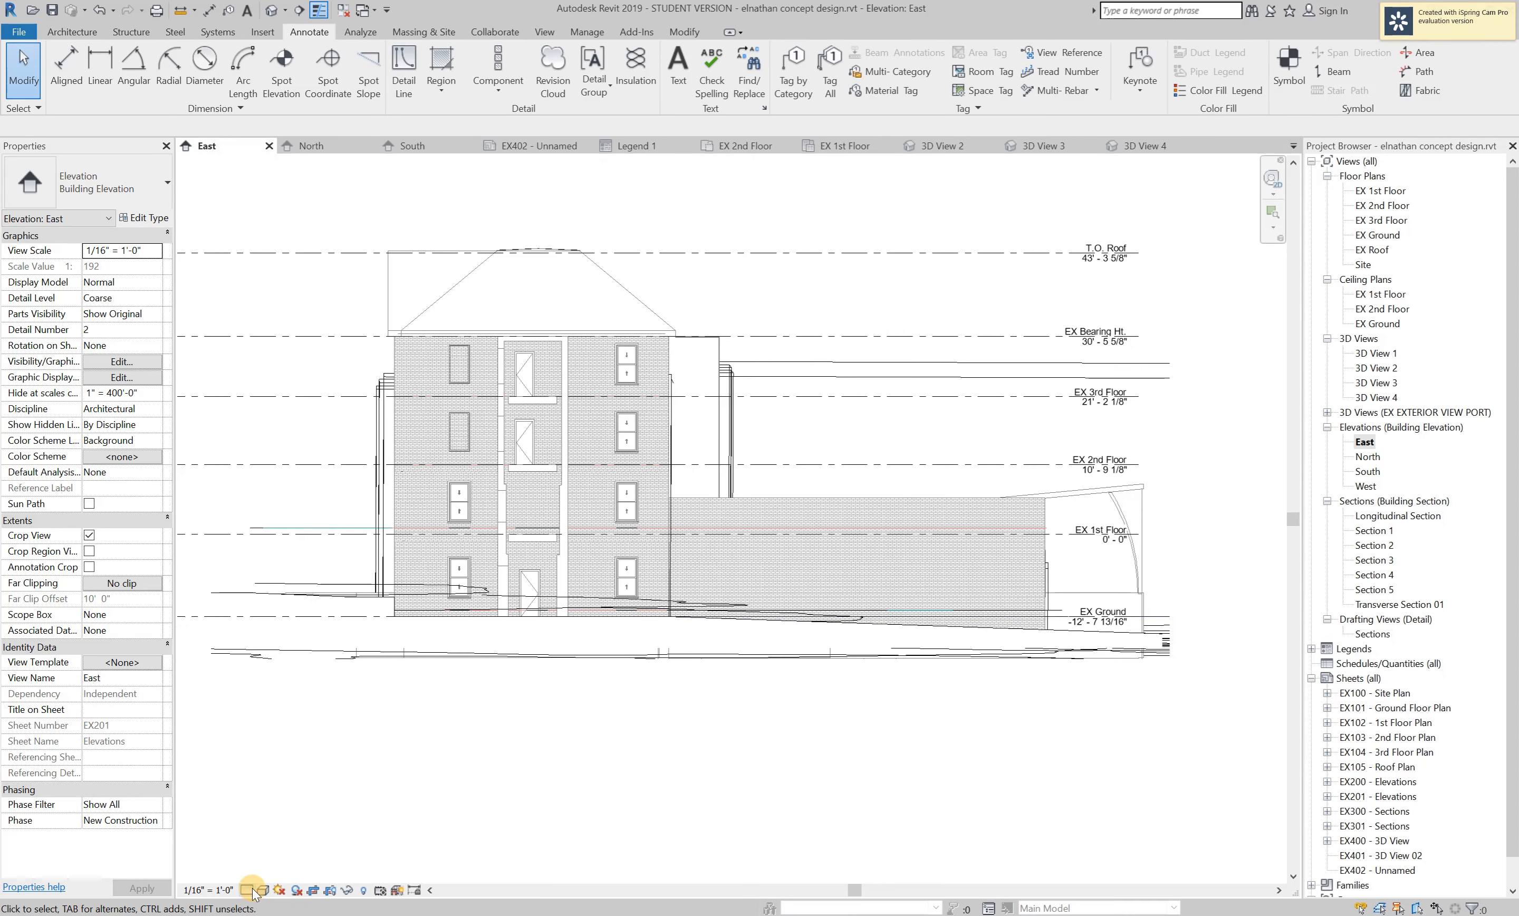
{"action": "left_click", "coordinate": [247, 890]}
{"action": "left_click", "coordinate": [259, 862]}
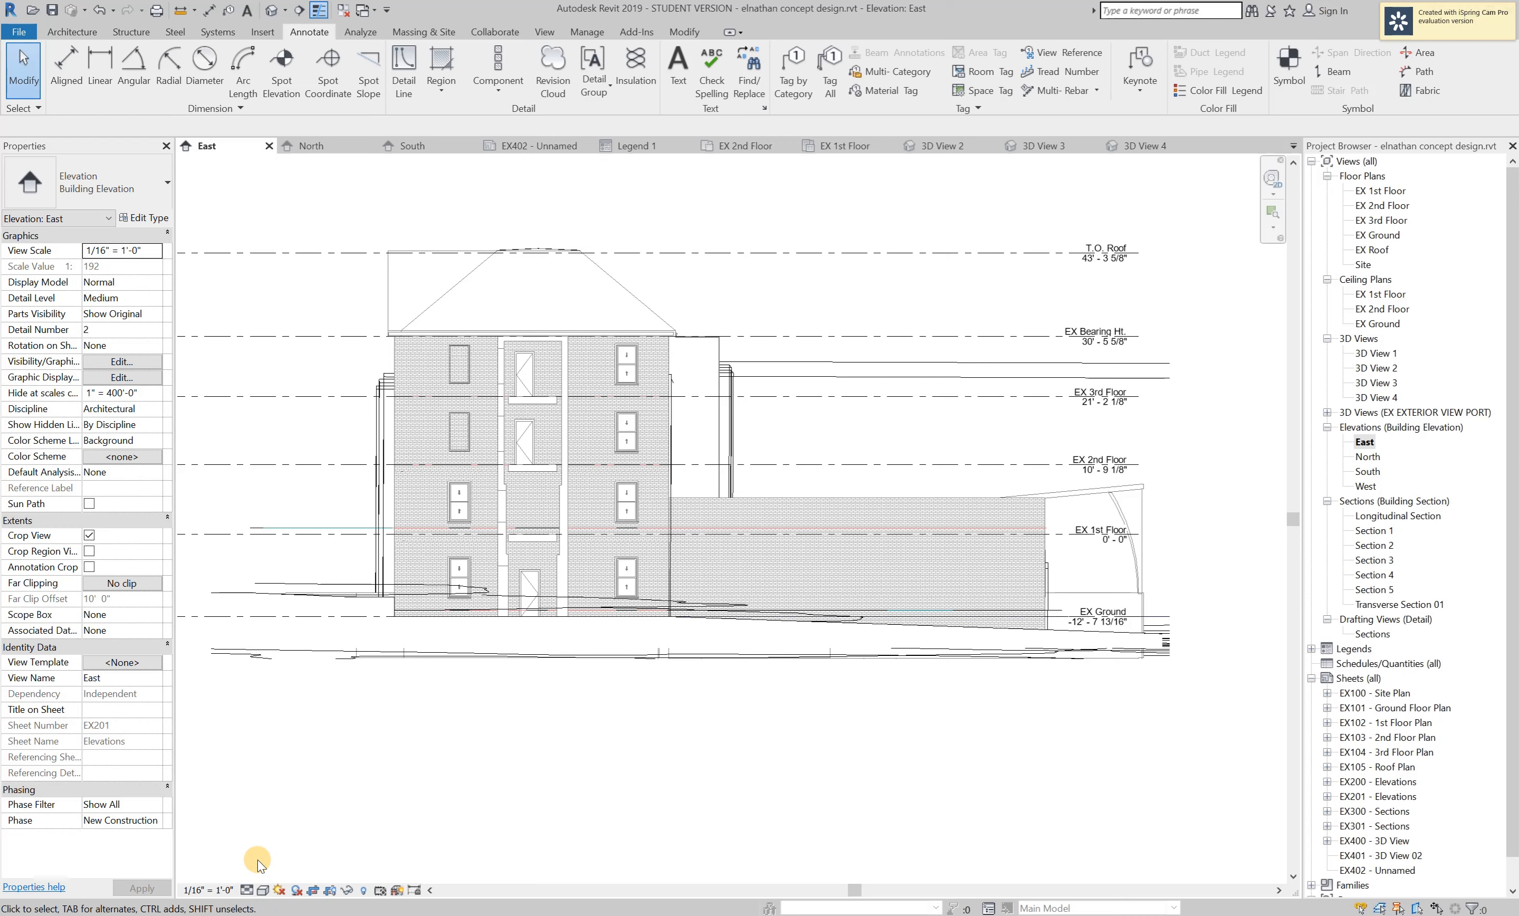
{"action": "left_click", "coordinate": [246, 890]}
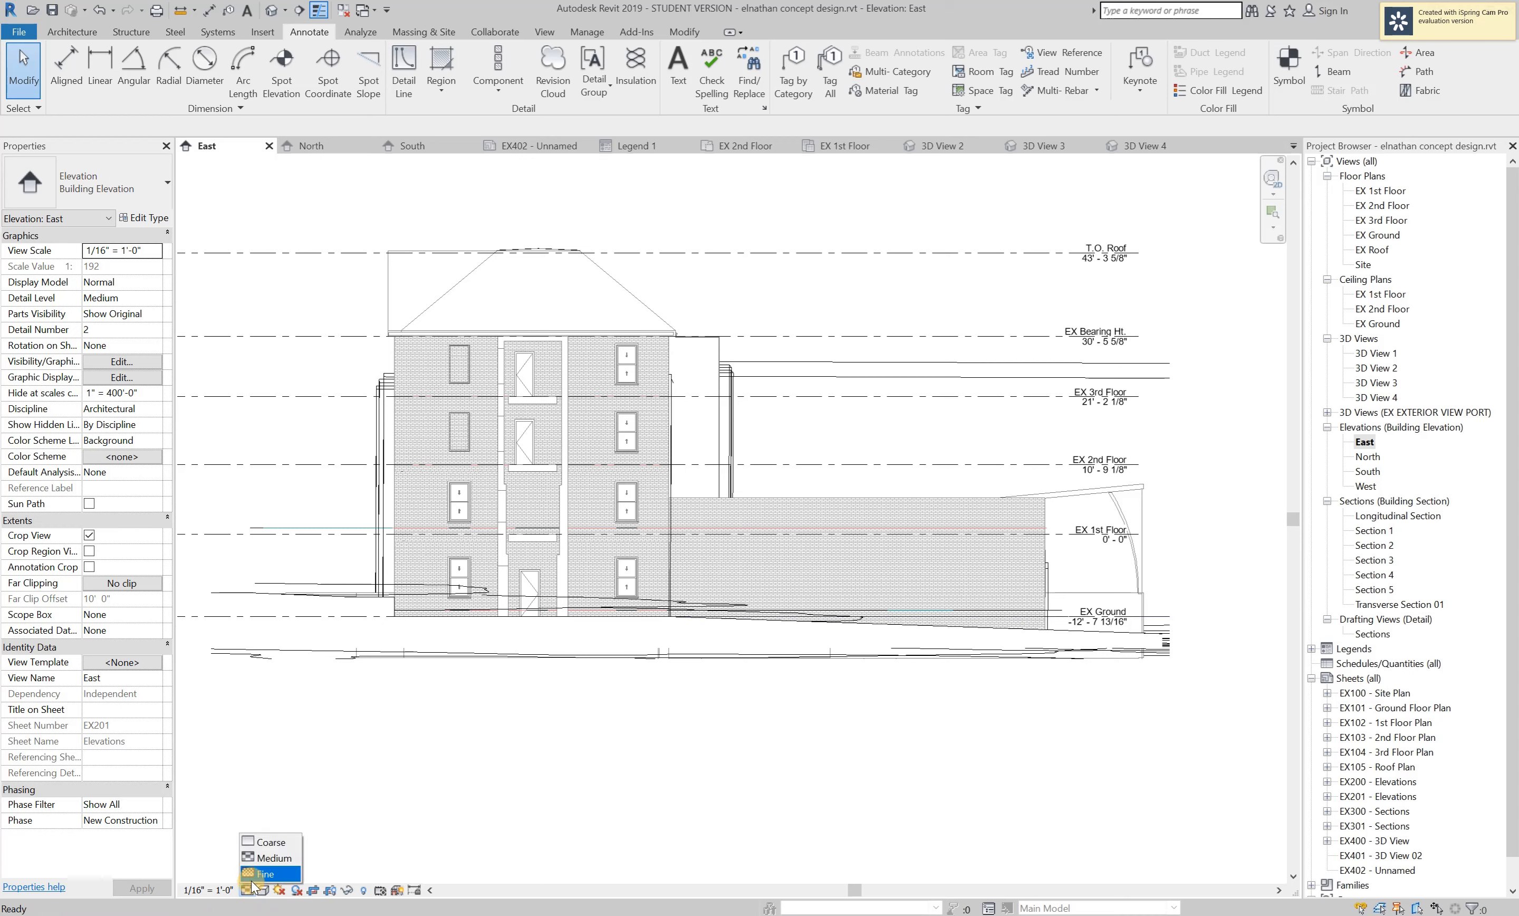
{"action": "left_click", "coordinate": [254, 881]}
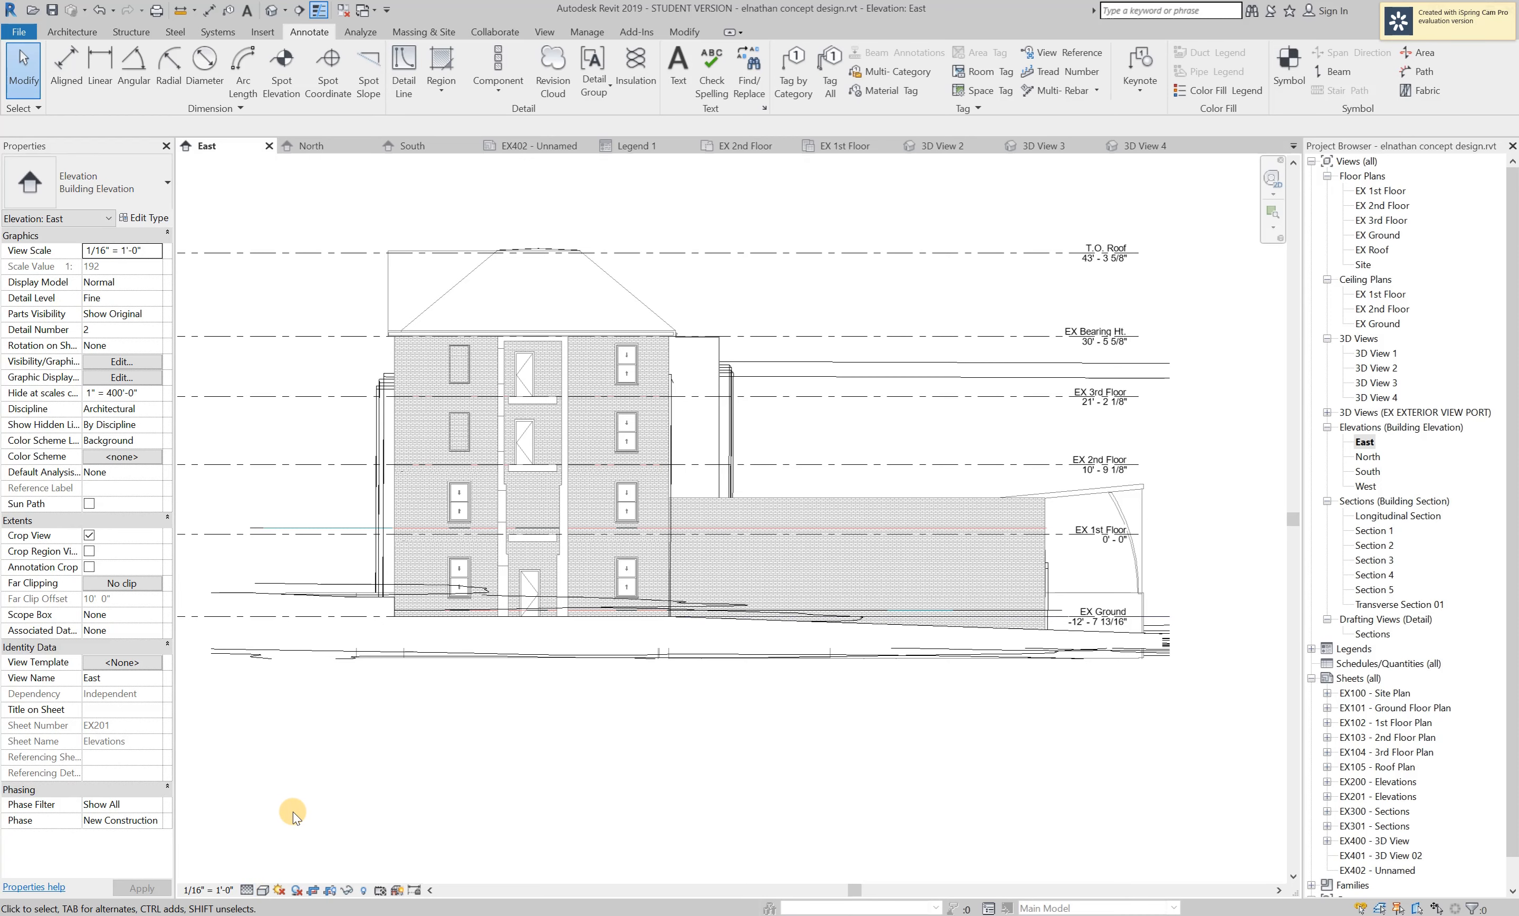
{"action": "left_click", "coordinate": [247, 890]}
{"action": "left_click", "coordinate": [272, 843]}
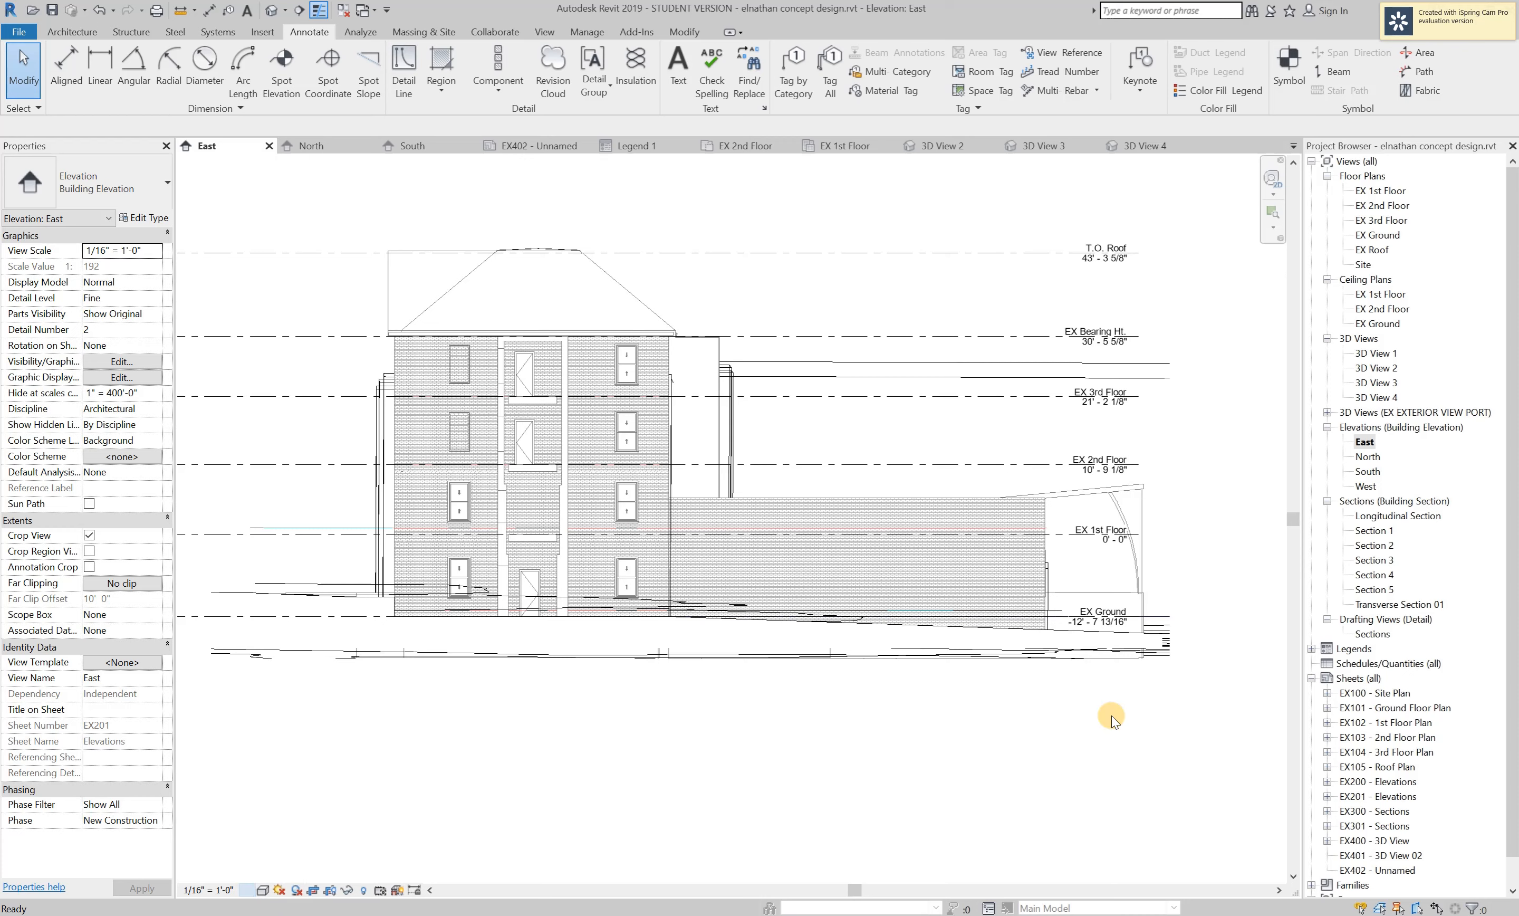
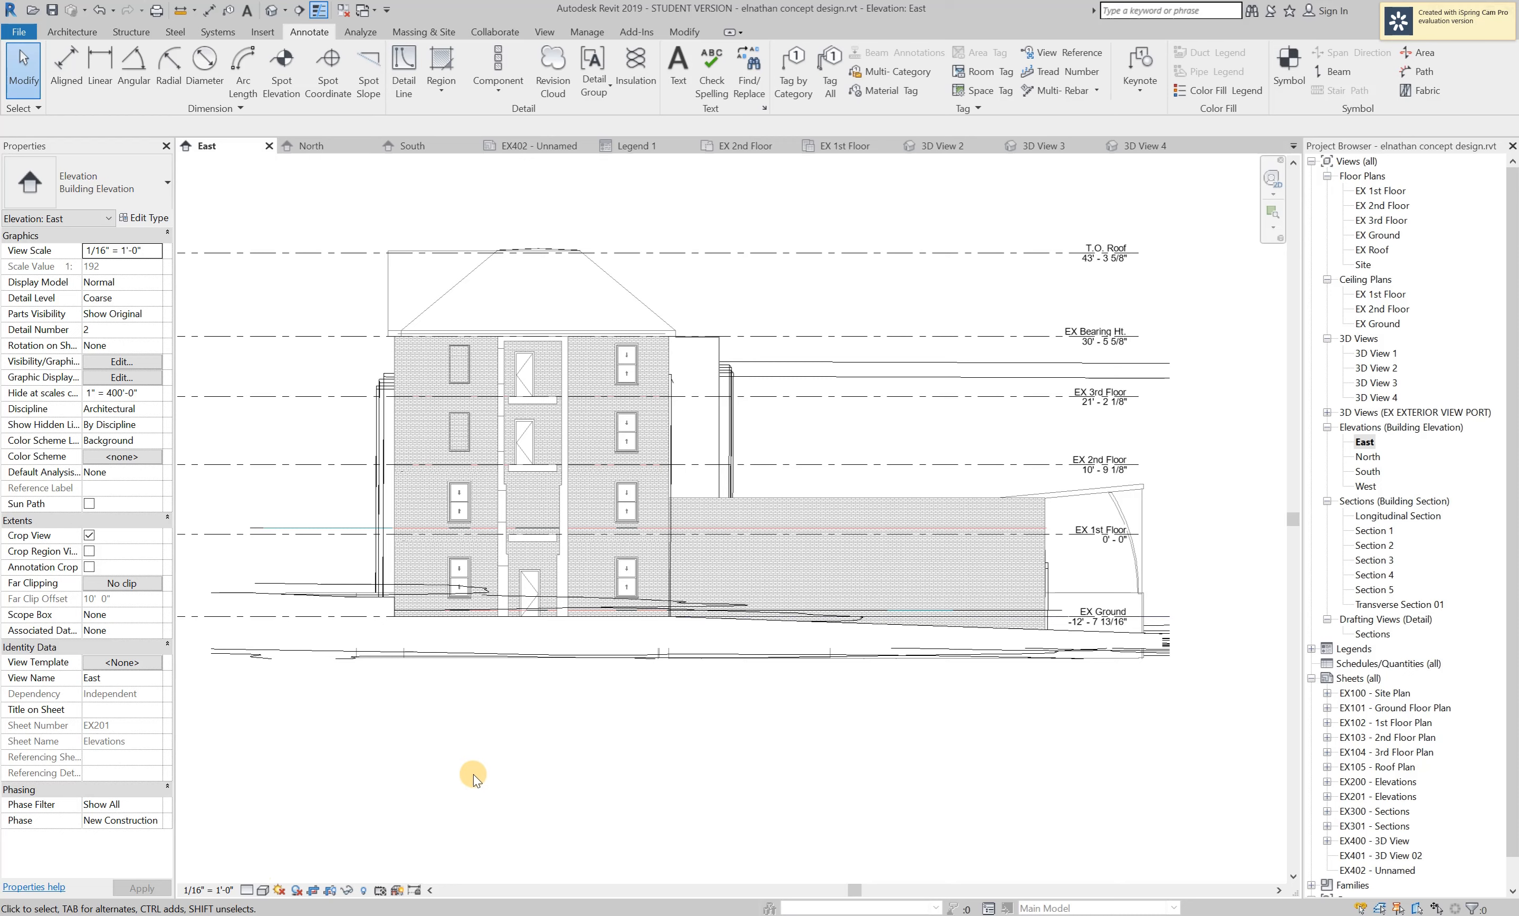
Compare the East elevation in the Shaded and Realistic visual styles, finishing on Hidden Line.
{"action": "left_click", "coordinate": [263, 890]}
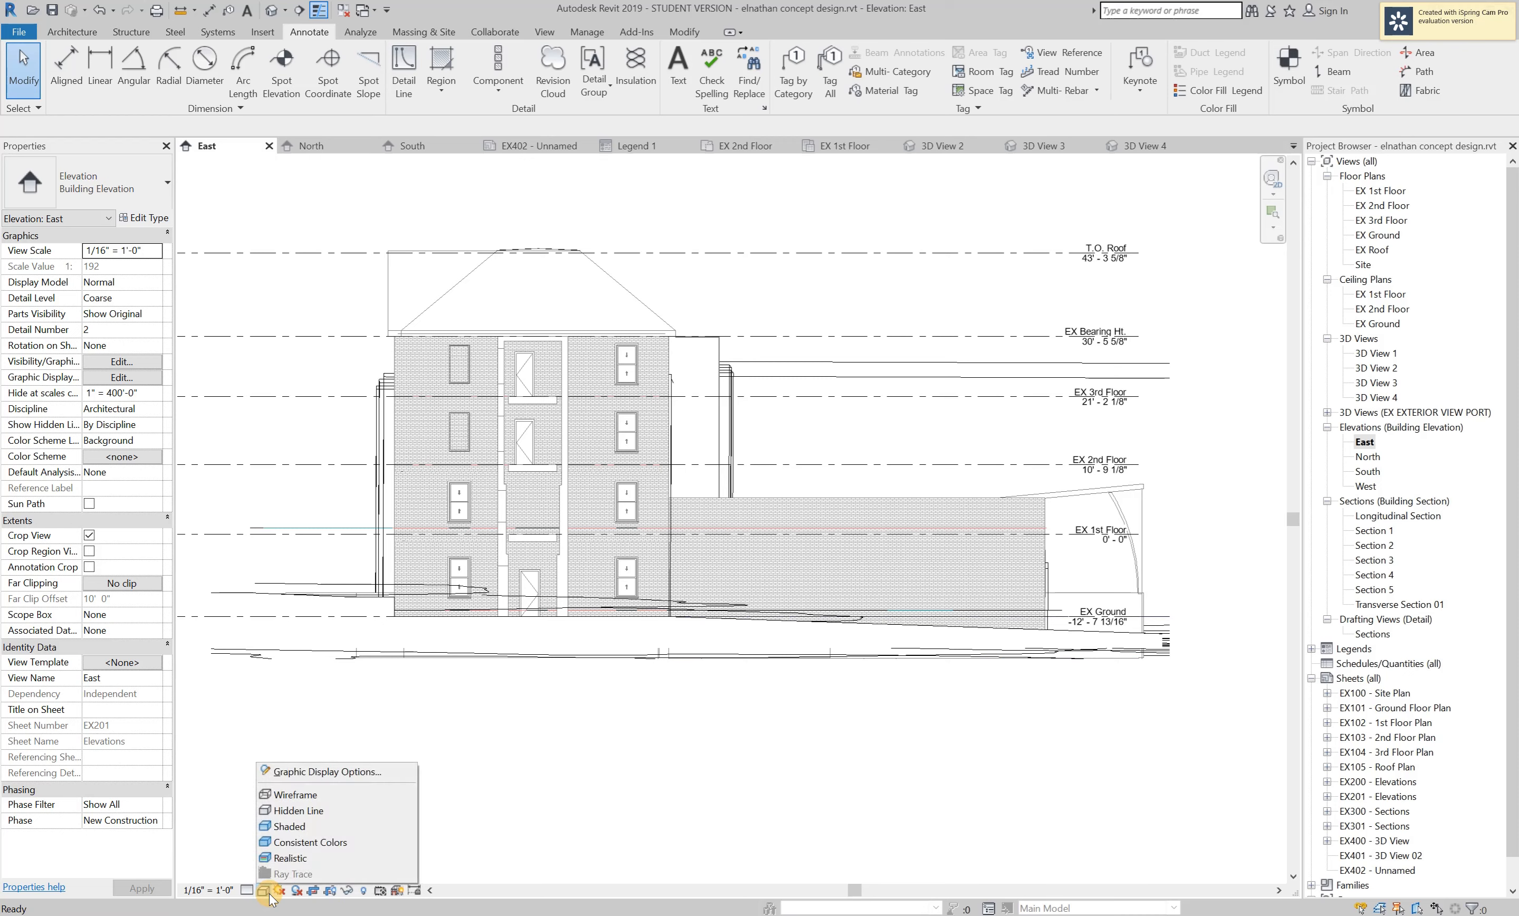
{"action": "left_click", "coordinate": [324, 829]}
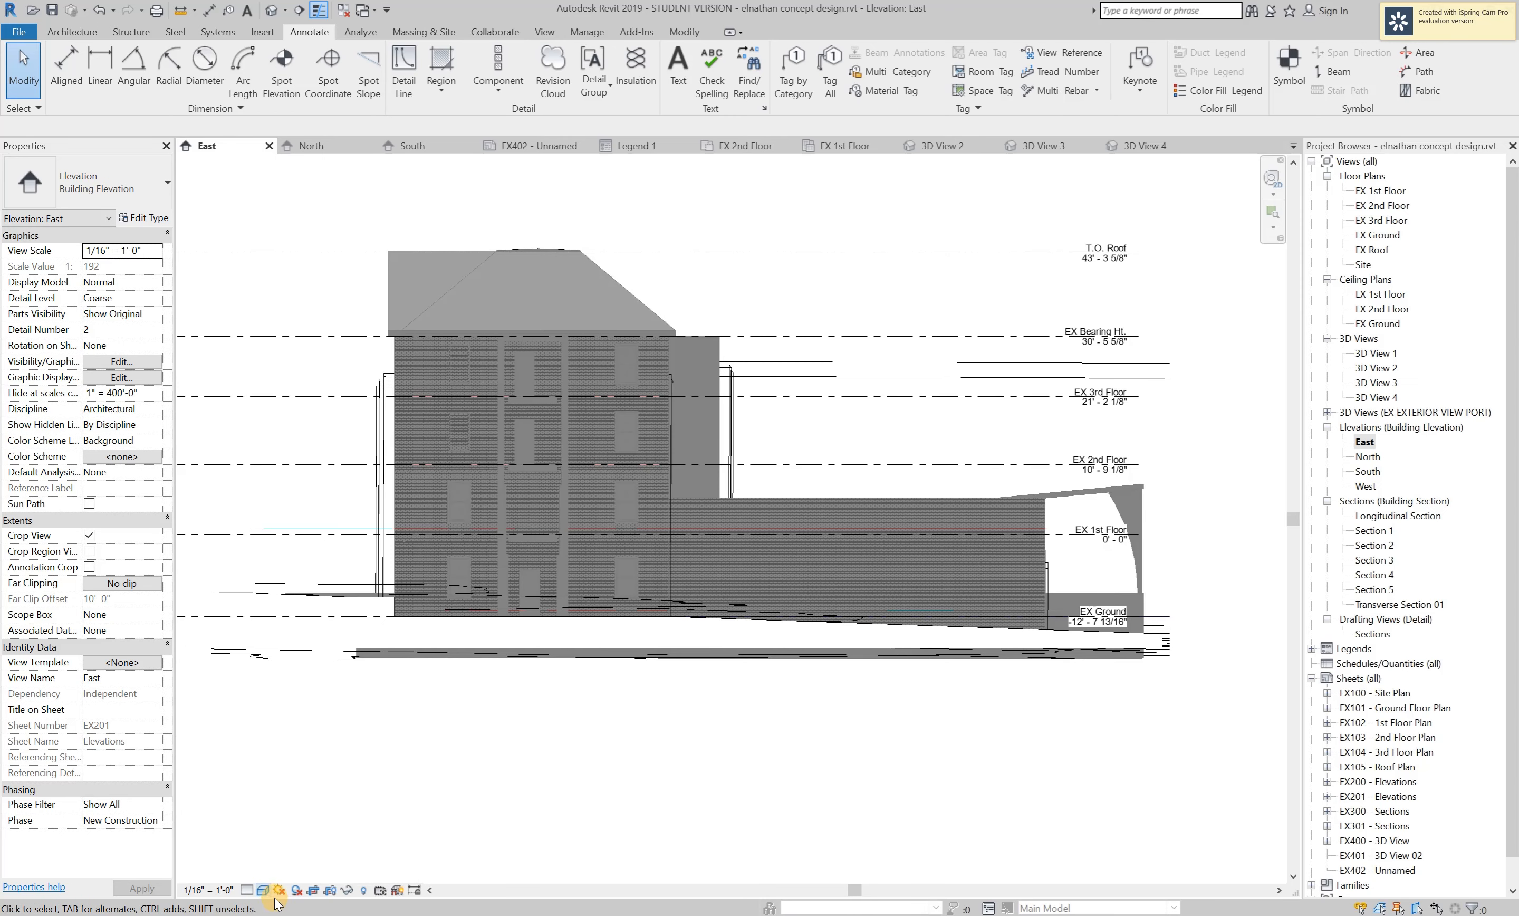
{"action": "left_click", "coordinate": [261, 891]}
{"action": "left_click", "coordinate": [285, 855]}
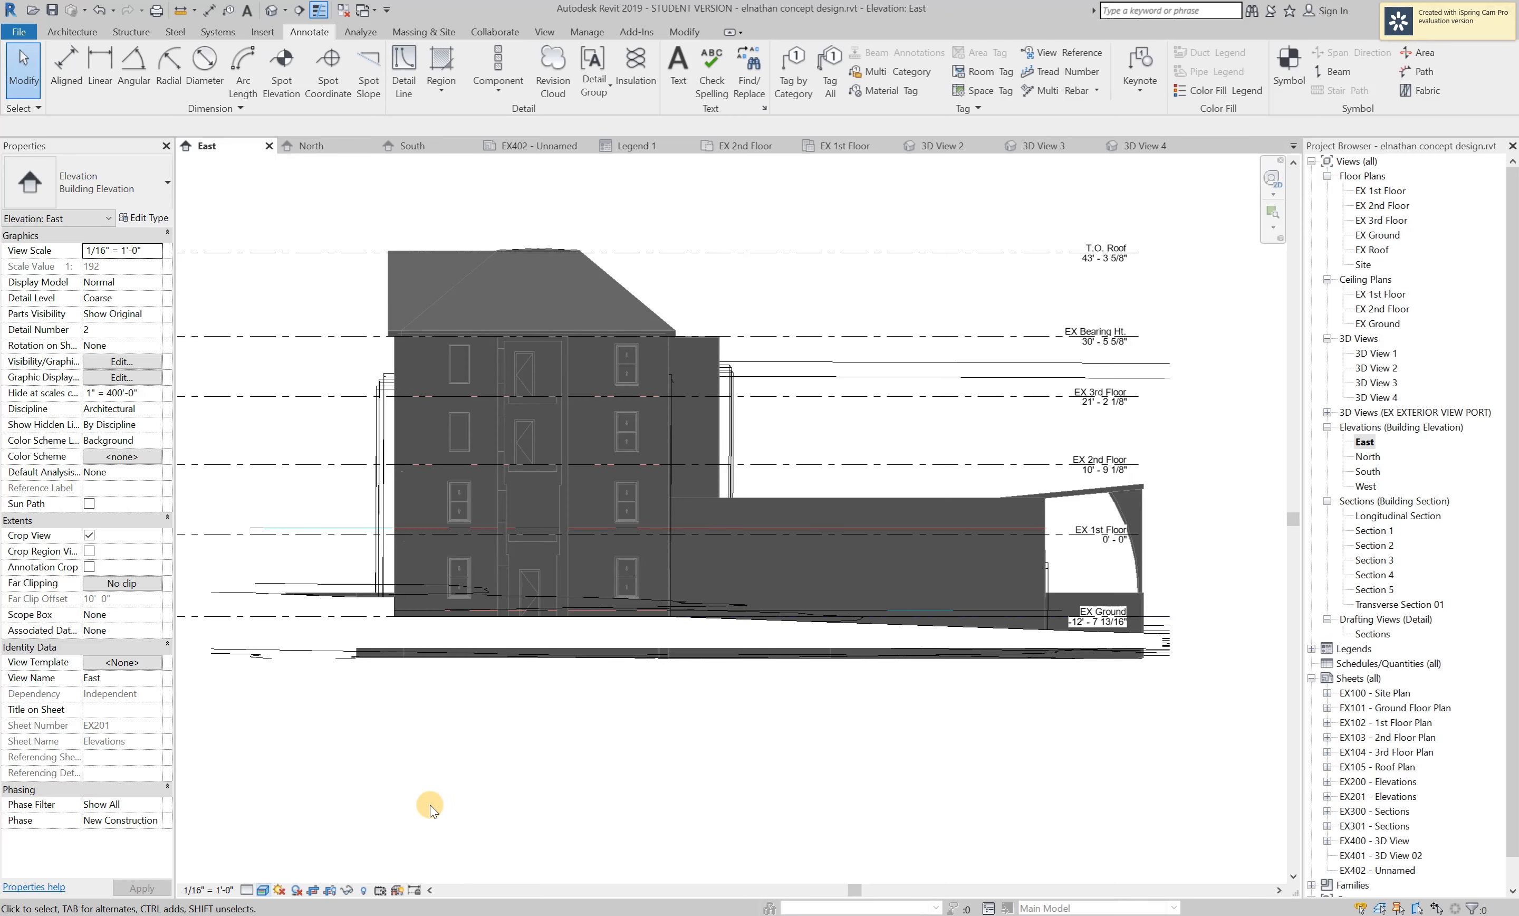
{"action": "left_click", "coordinate": [265, 893]}
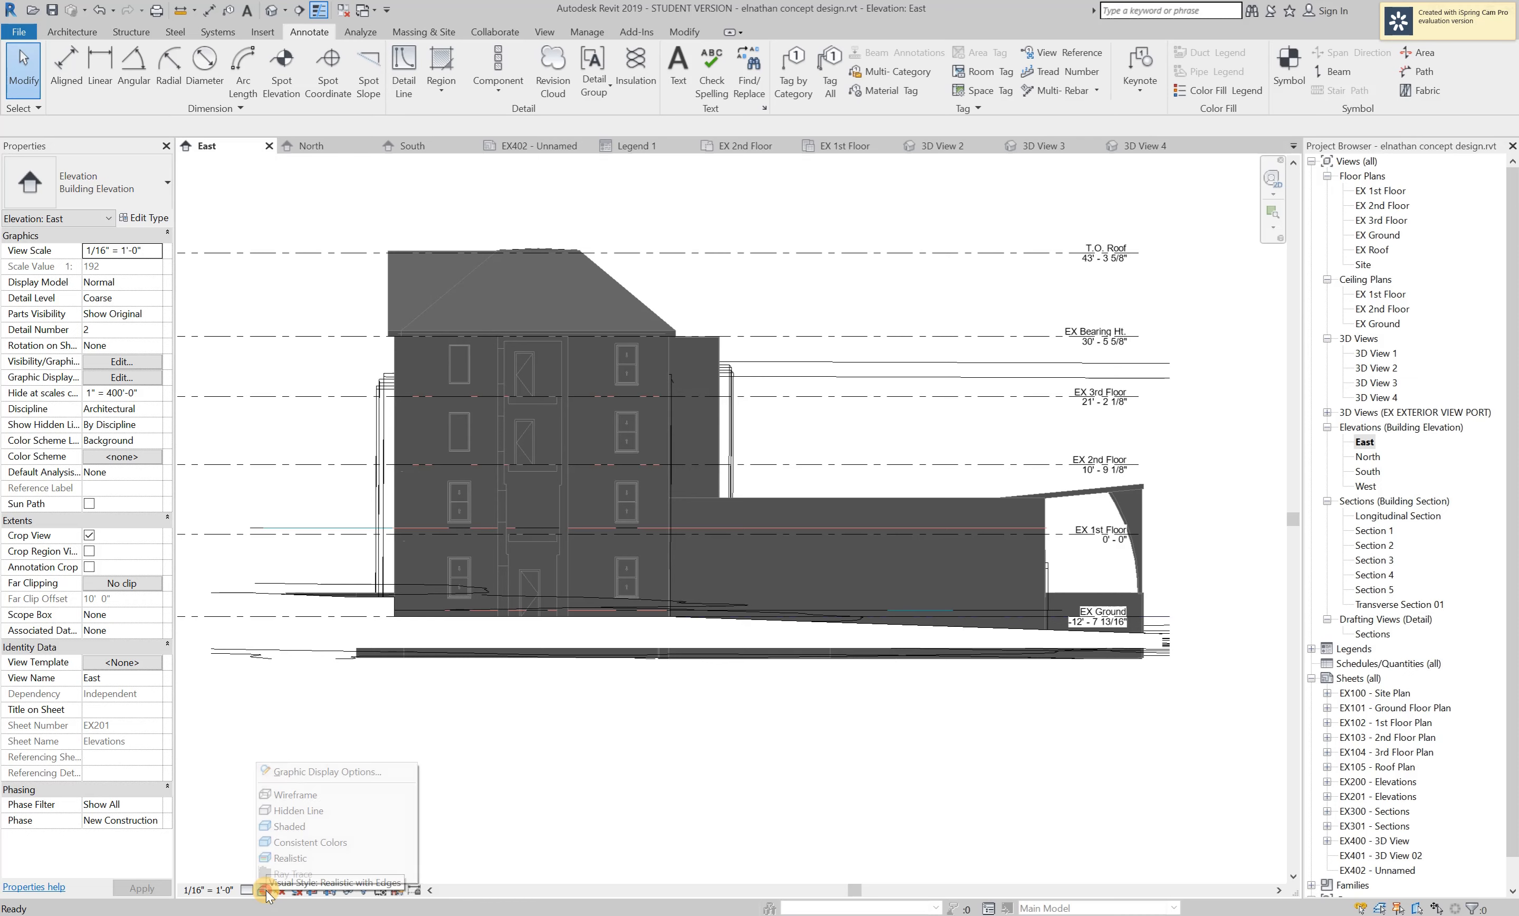
{"action": "left_click", "coordinate": [298, 812]}
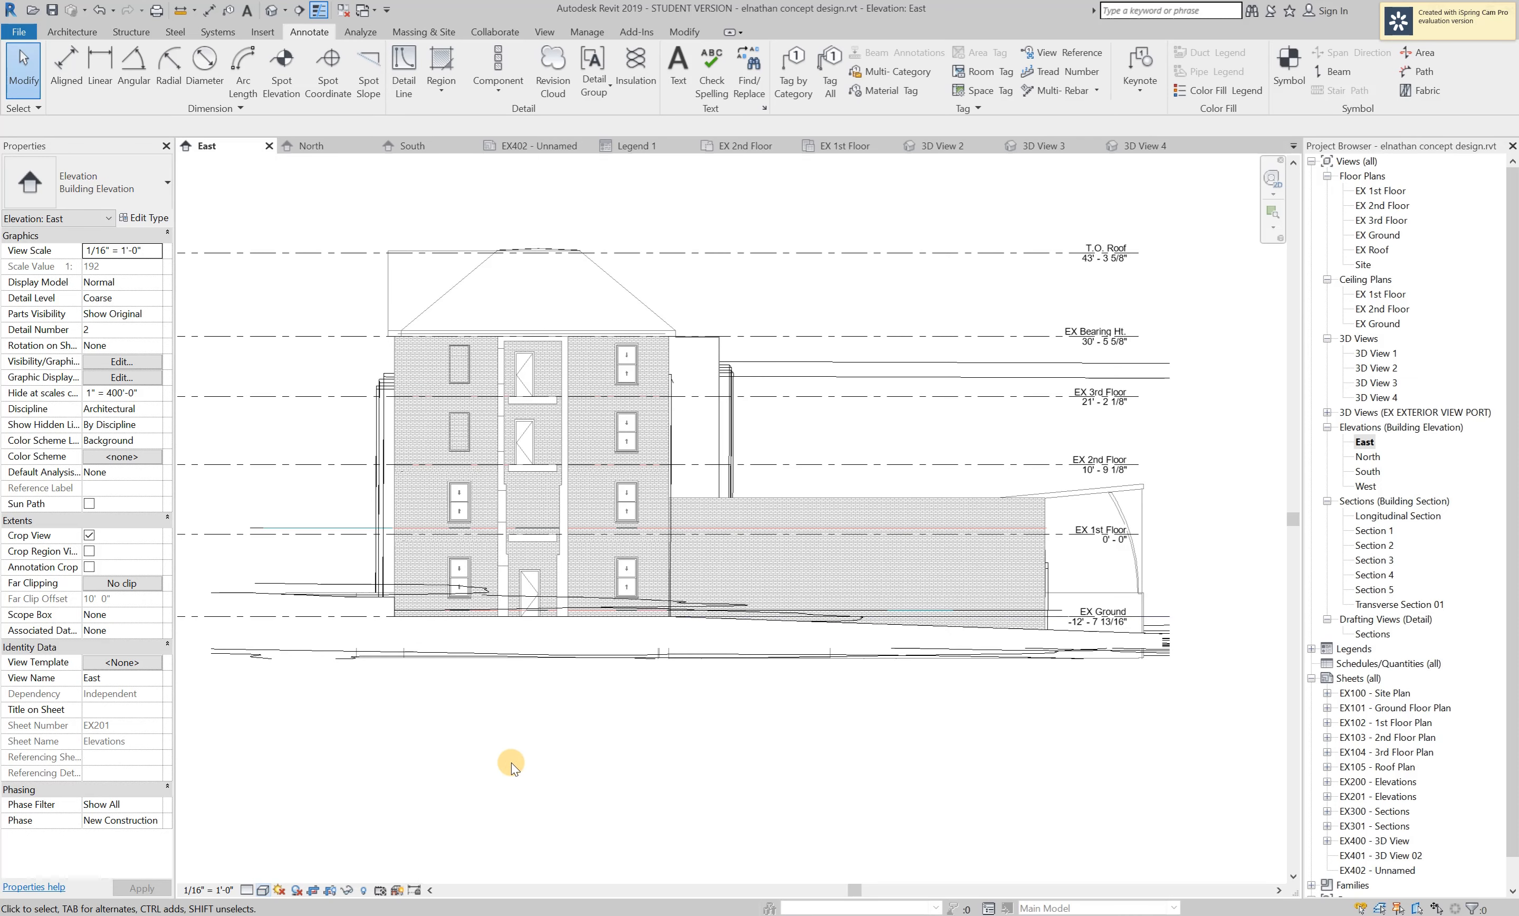
Open the Section 1 building section and hide the imported Topo.dwg element in that view.
{"action": "scroll", "coordinate": [949, 763], "scroll_direction": "down", "scroll_amount": 1}
{"action": "scroll", "coordinate": [950, 763], "scroll_direction": "down", "scroll_amount": 1}
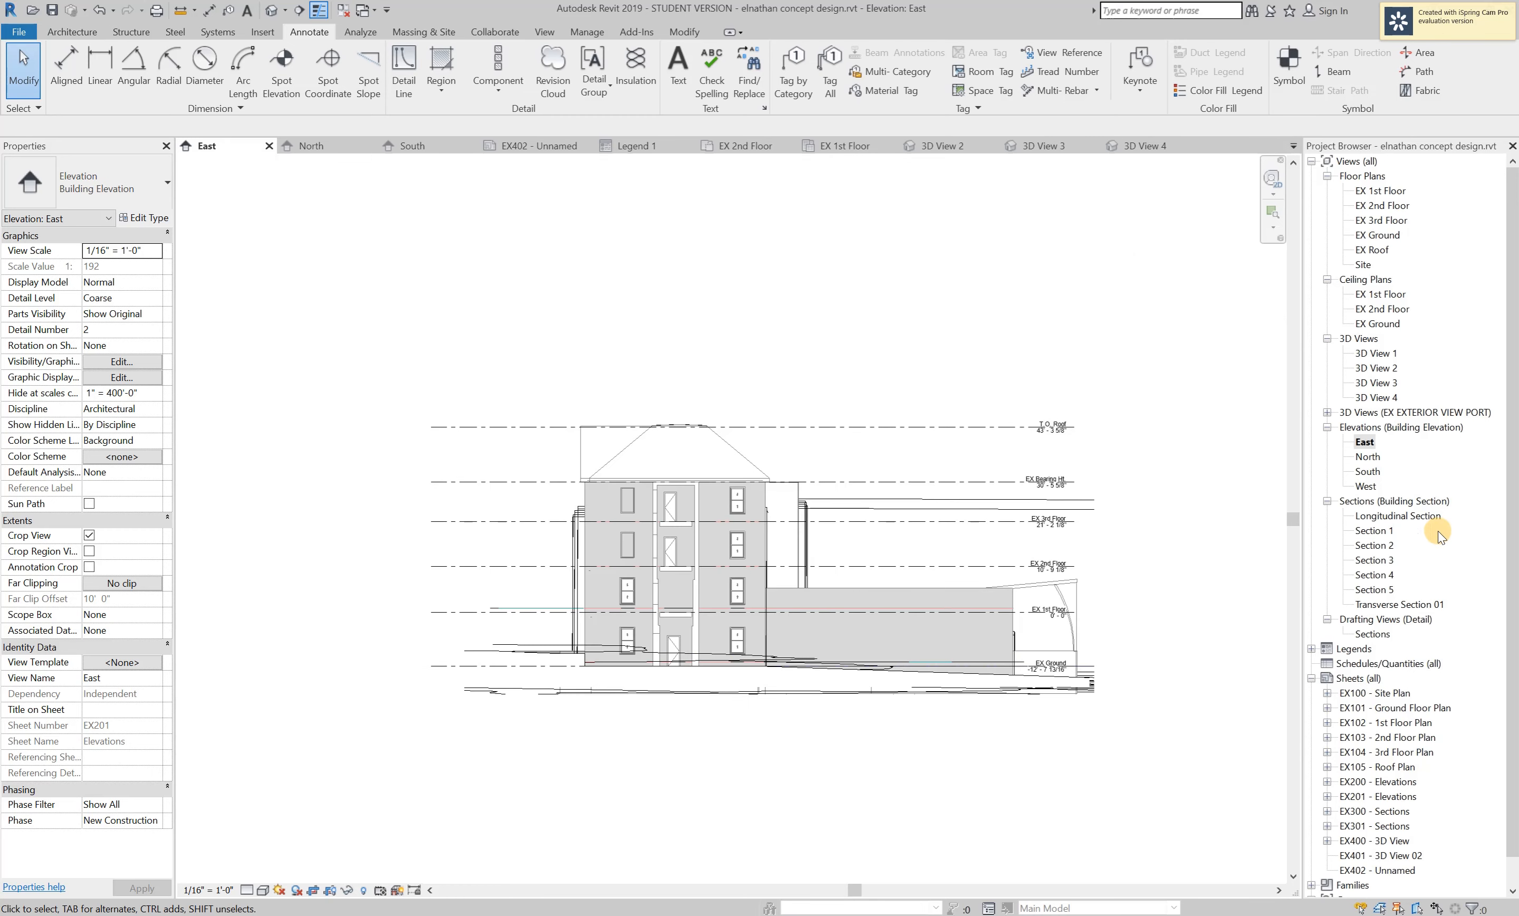
{"action": "double_click", "coordinate": [1377, 530]}
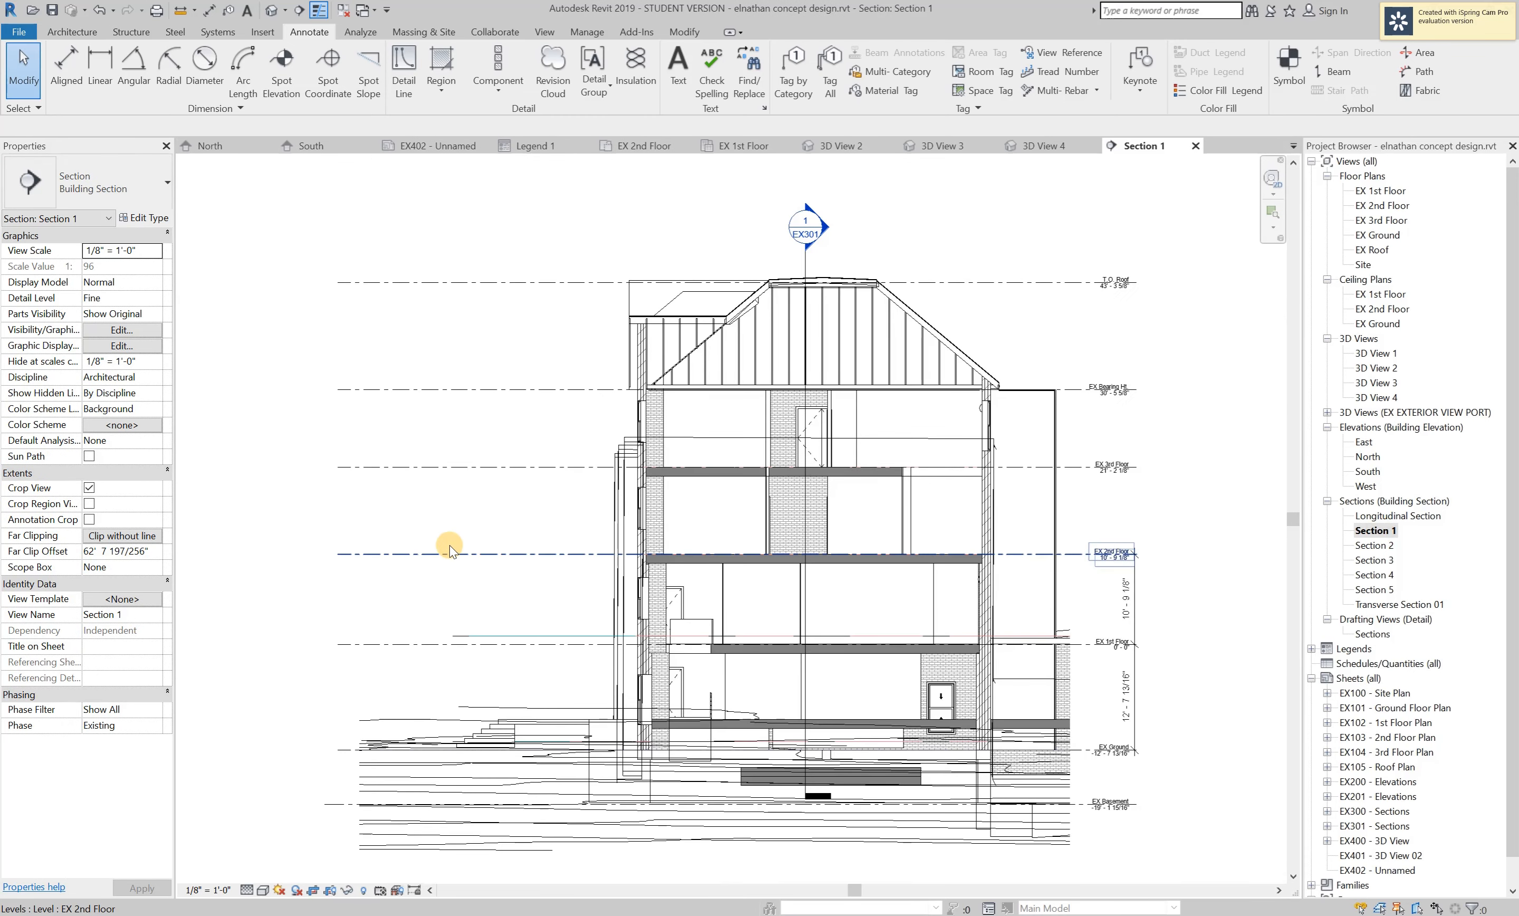
{"action": "scroll", "coordinate": [441, 542], "scroll_direction": "down", "scroll_amount": 1}
{"action": "left_click", "coordinate": [409, 741]}
{"action": "left_click", "coordinate": [425, 761]}
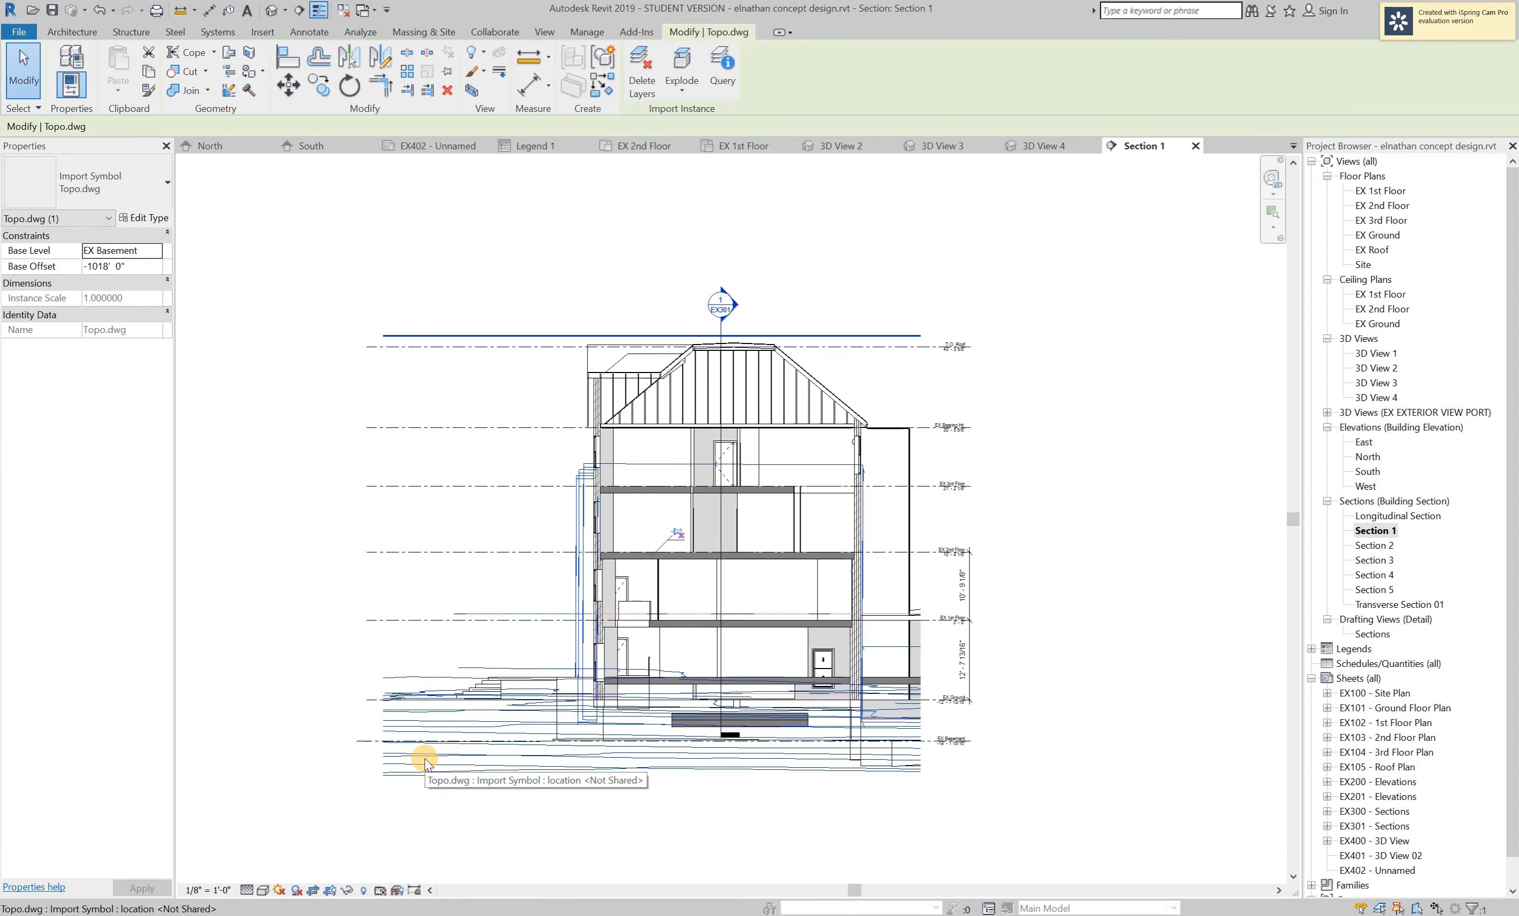
{"action": "right_click", "coordinate": [527, 754]}
{"action": "mouse_move", "coordinate": [622, 501]}
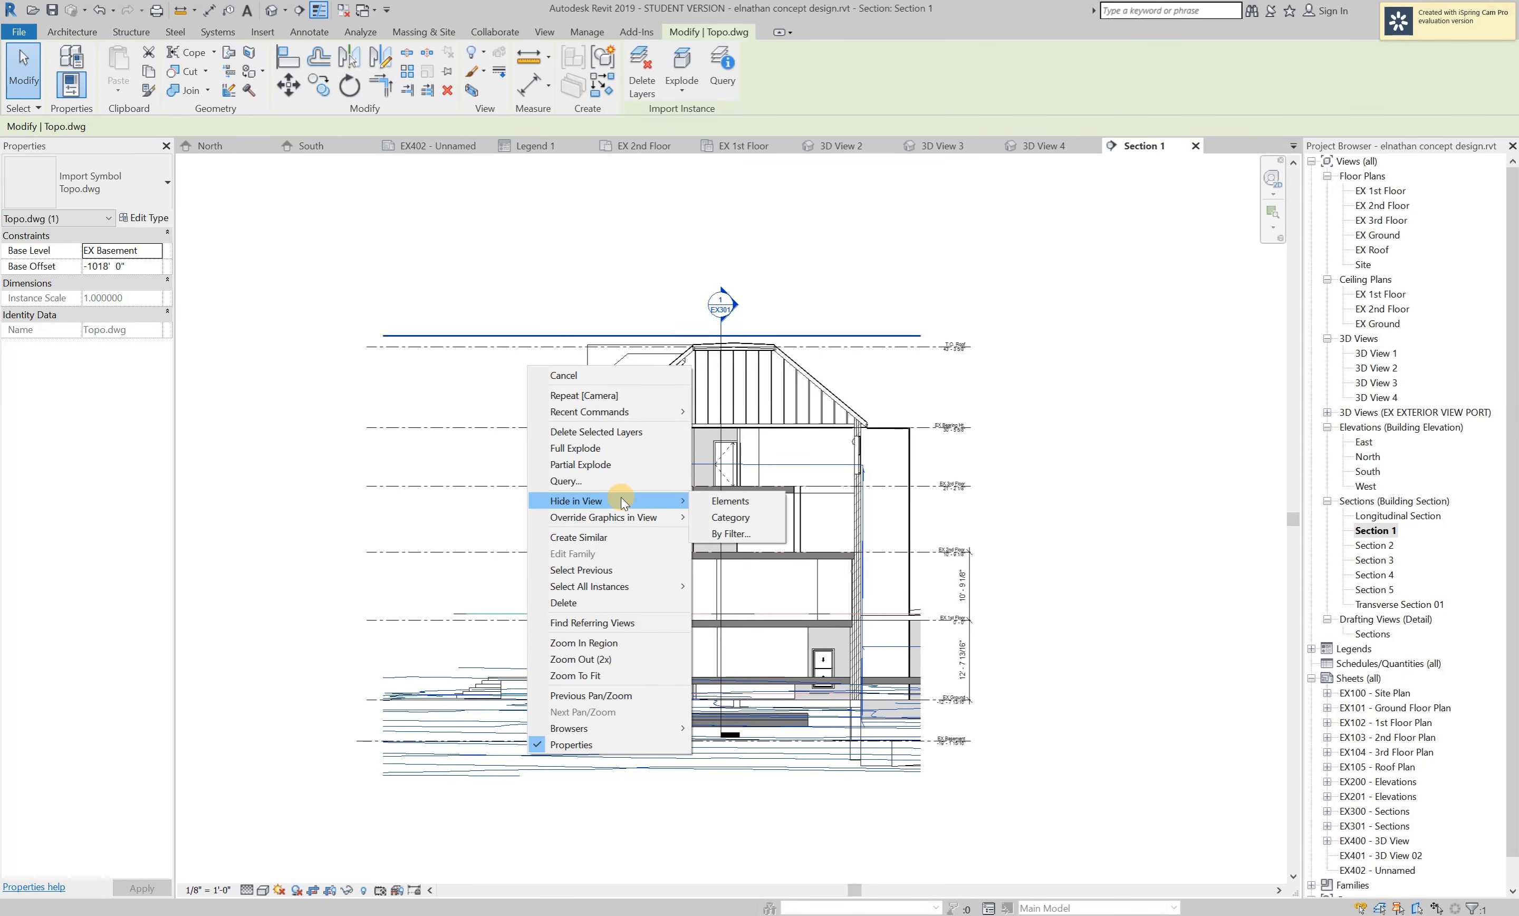
{"action": "left_click", "coordinate": [728, 500]}
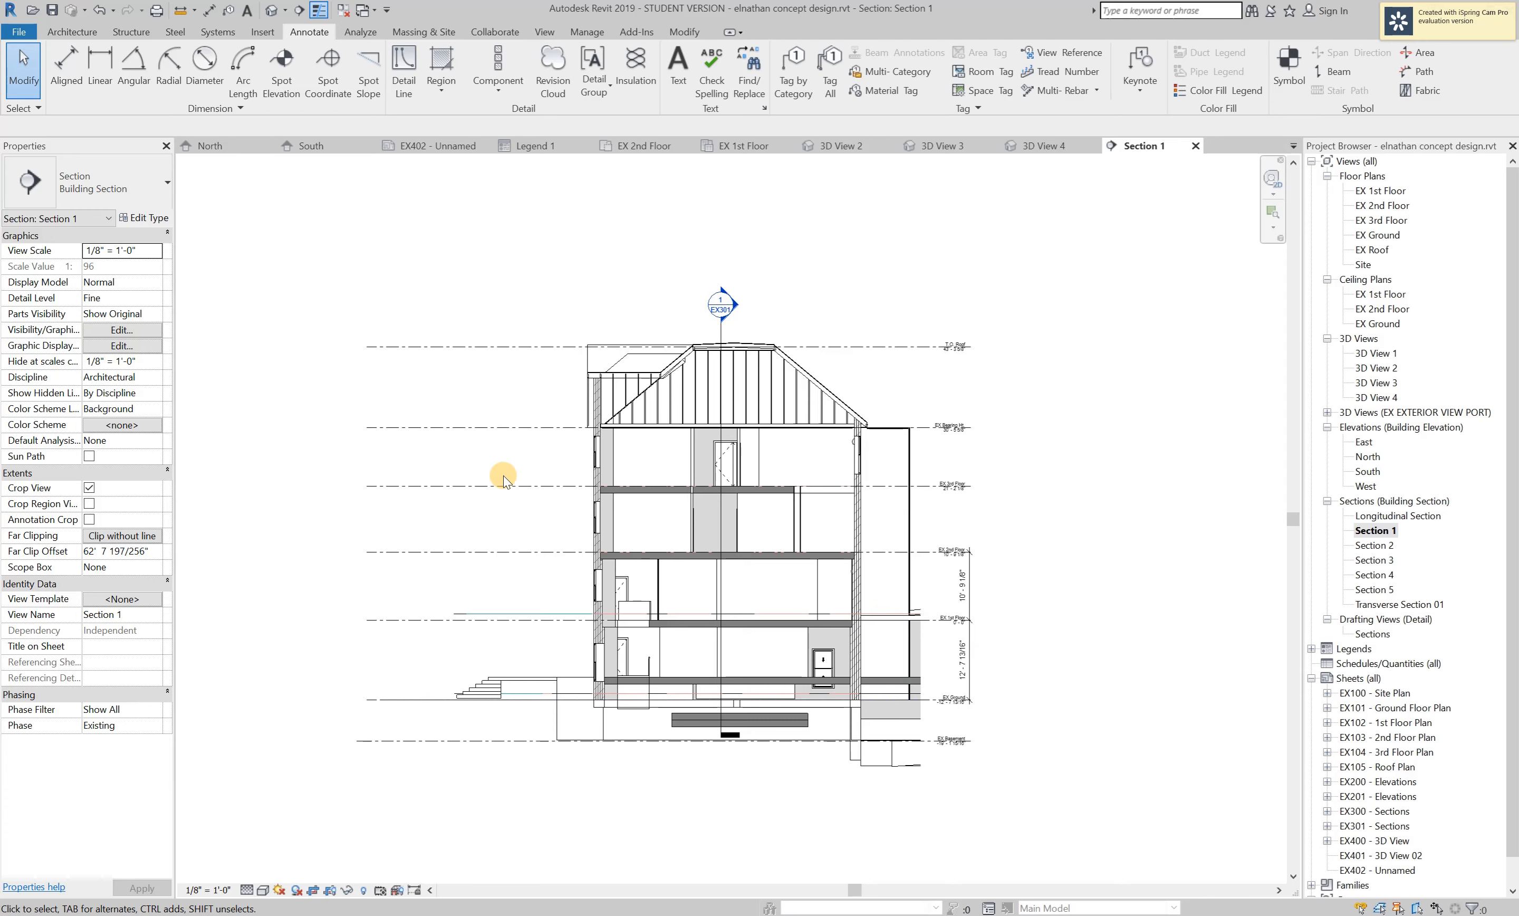
Examine the level lines in Section 1 from T.O. Roof down to EX Basement, selecting several in turn, and clear the selection.
{"action": "scroll", "coordinate": [502, 475], "scroll_direction": "up", "scroll_amount": 4}
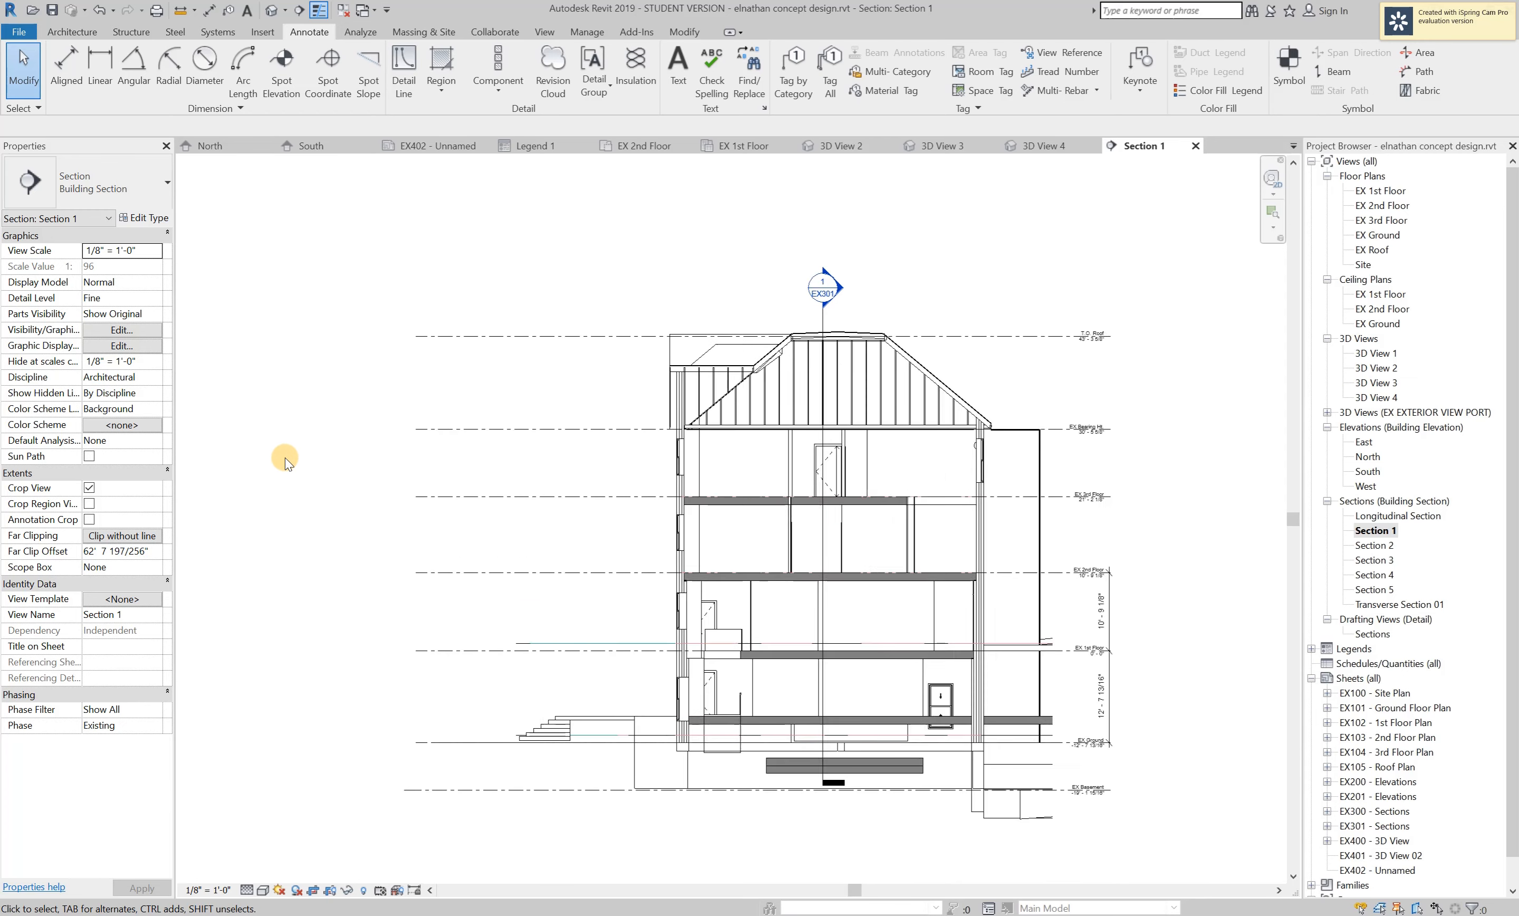
{"action": "scroll", "coordinate": [341, 335], "scroll_direction": "down", "scroll_amount": 2}
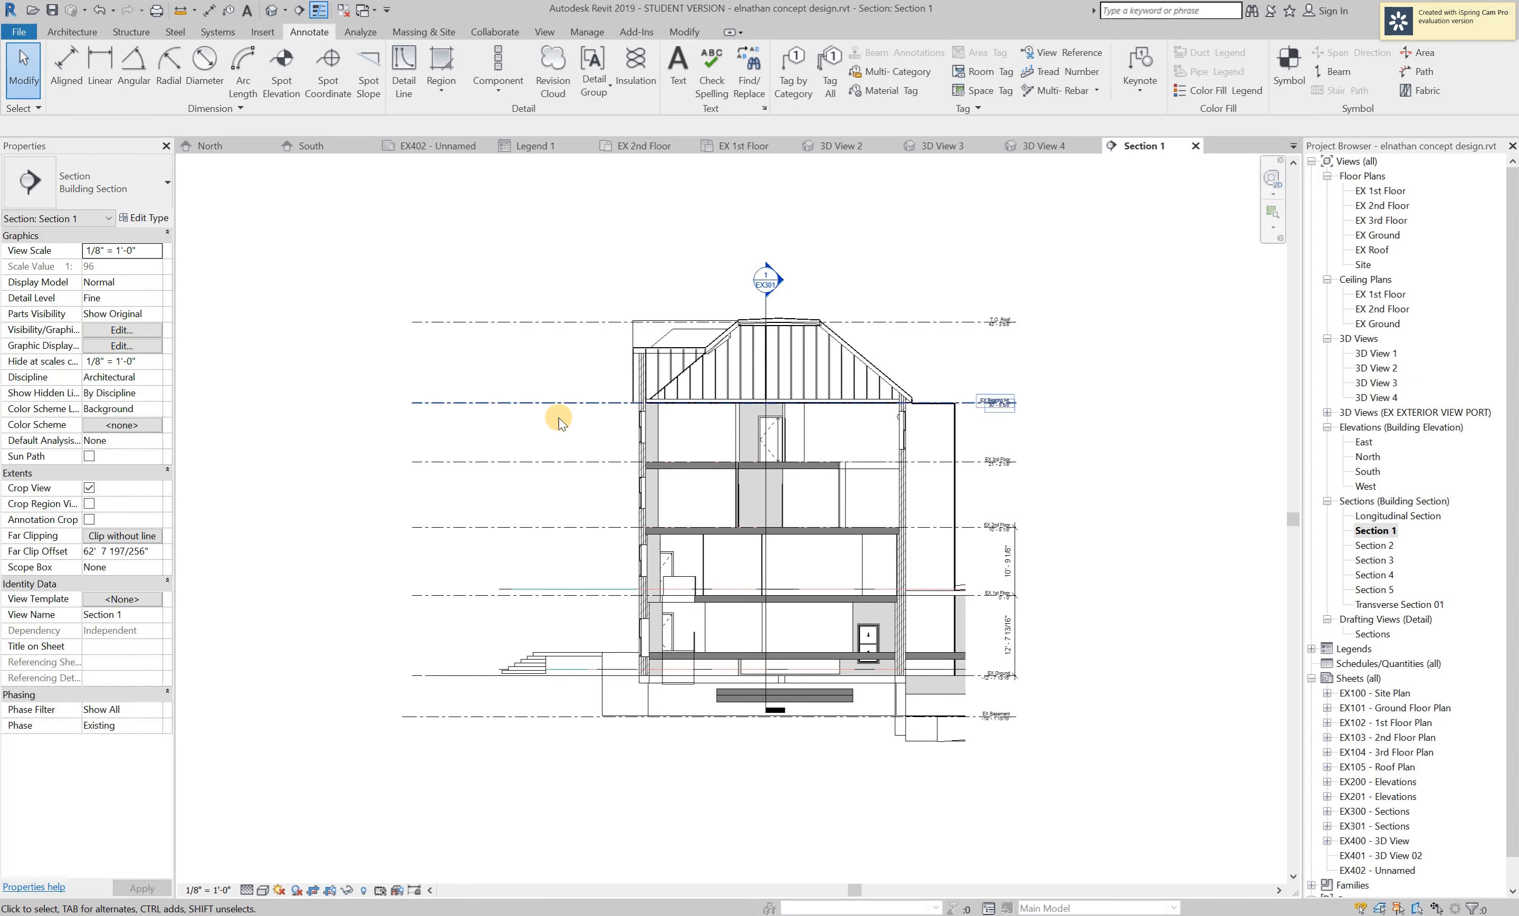
{"action": "scroll", "coordinate": [1064, 352], "scroll_direction": "up", "scroll_amount": 3}
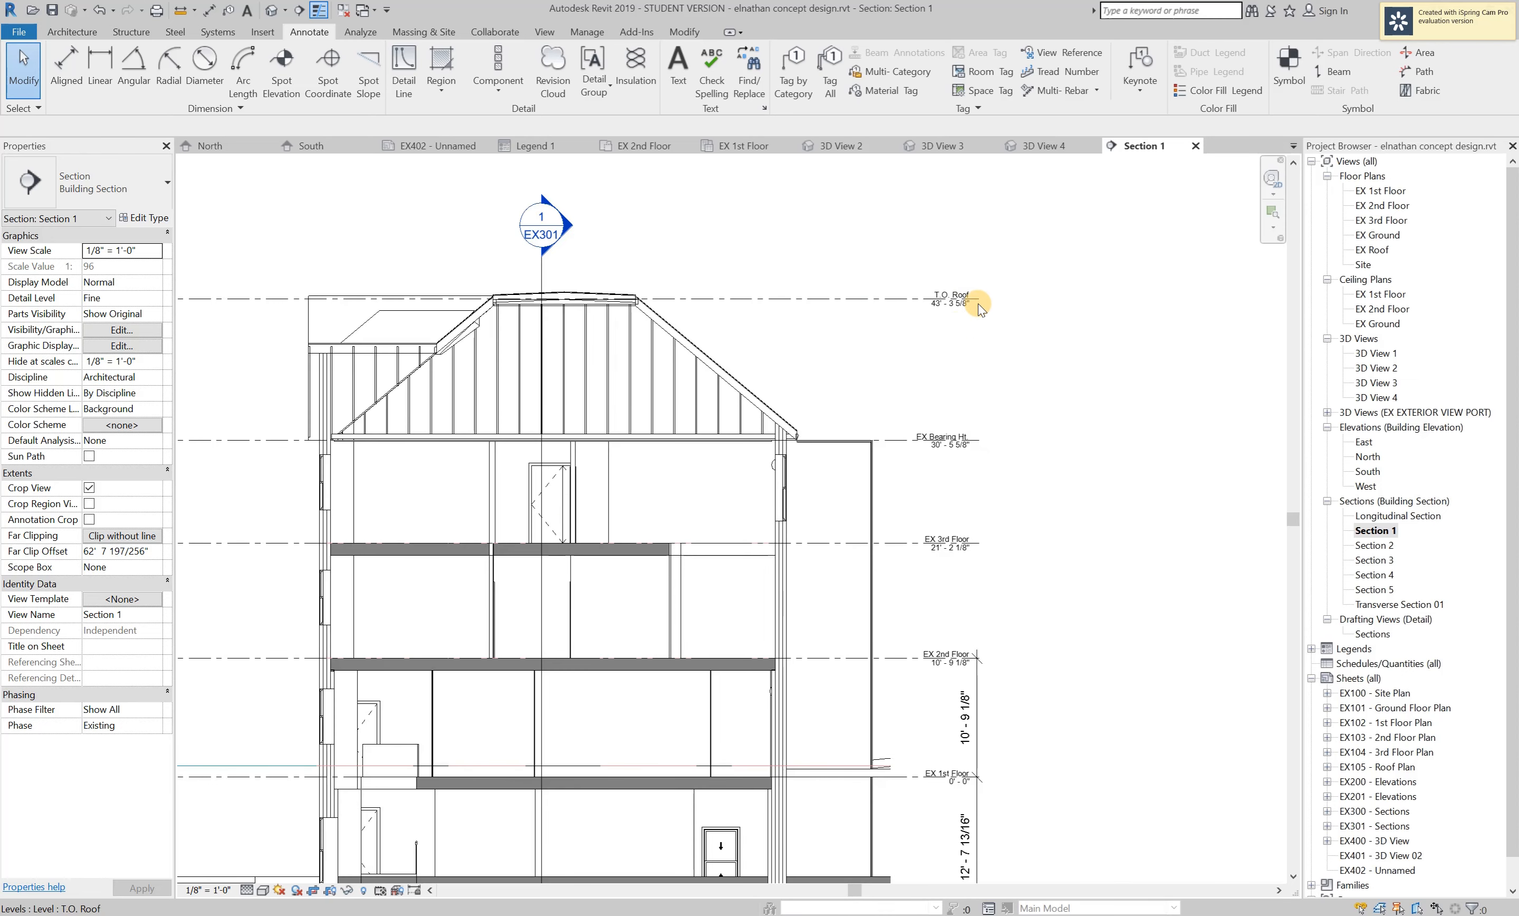
{"action": "scroll", "coordinate": [978, 304], "scroll_direction": "down", "scroll_amount": 2}
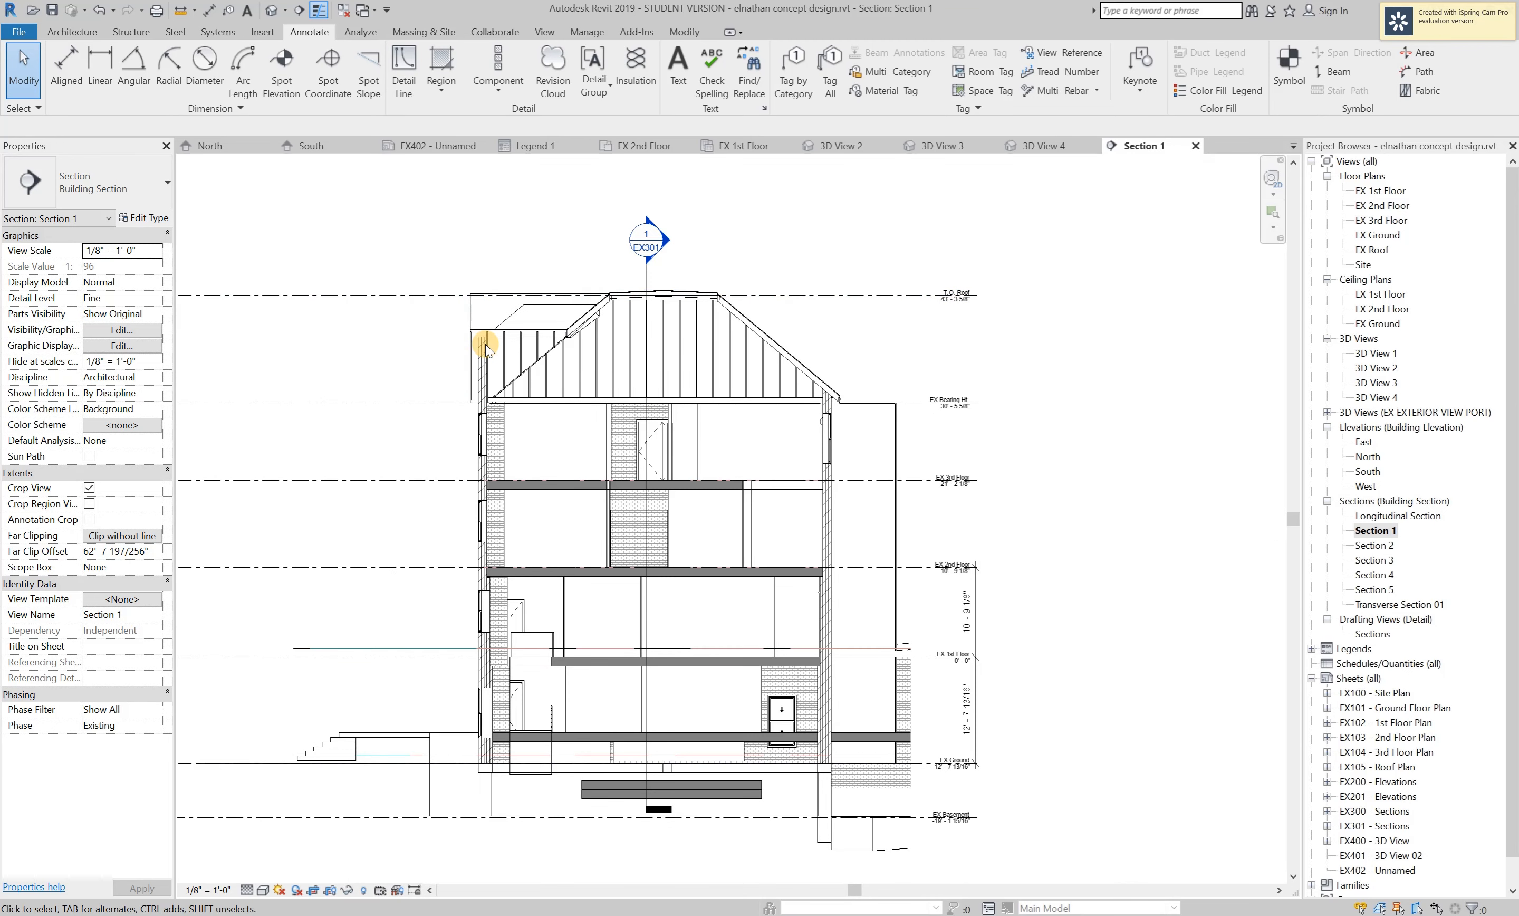
{"action": "left_click", "coordinate": [339, 295]}
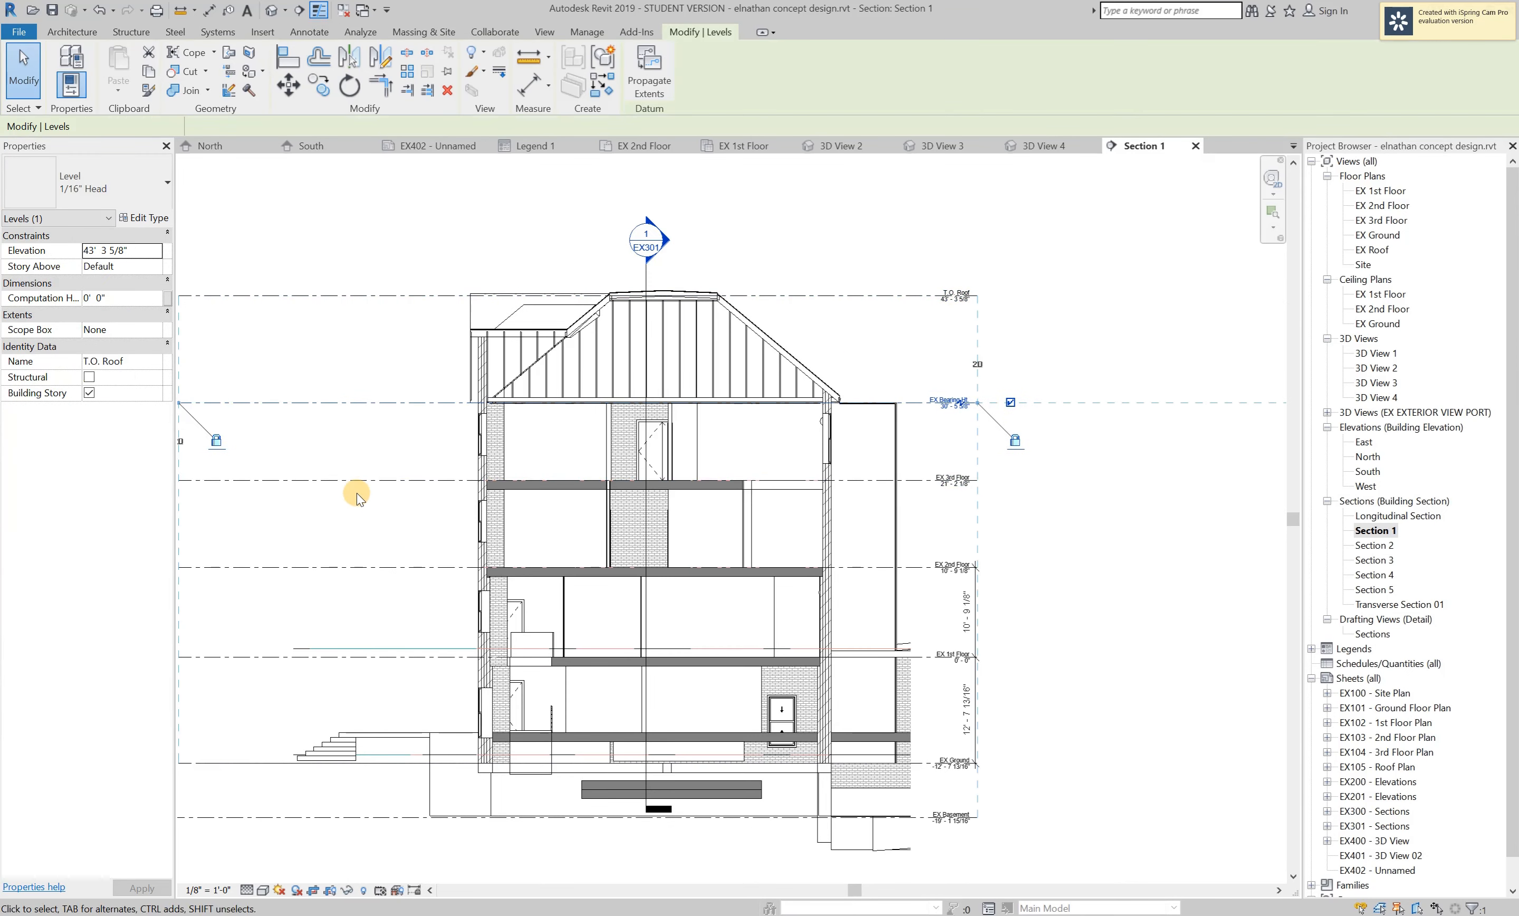
{"action": "left_click", "coordinate": [434, 479]}
{"action": "scroll", "coordinate": [1038, 421], "scroll_direction": "down", "scroll_amount": 1}
{"action": "scroll", "coordinate": [463, 506], "scroll_direction": "up", "scroll_amount": 1}
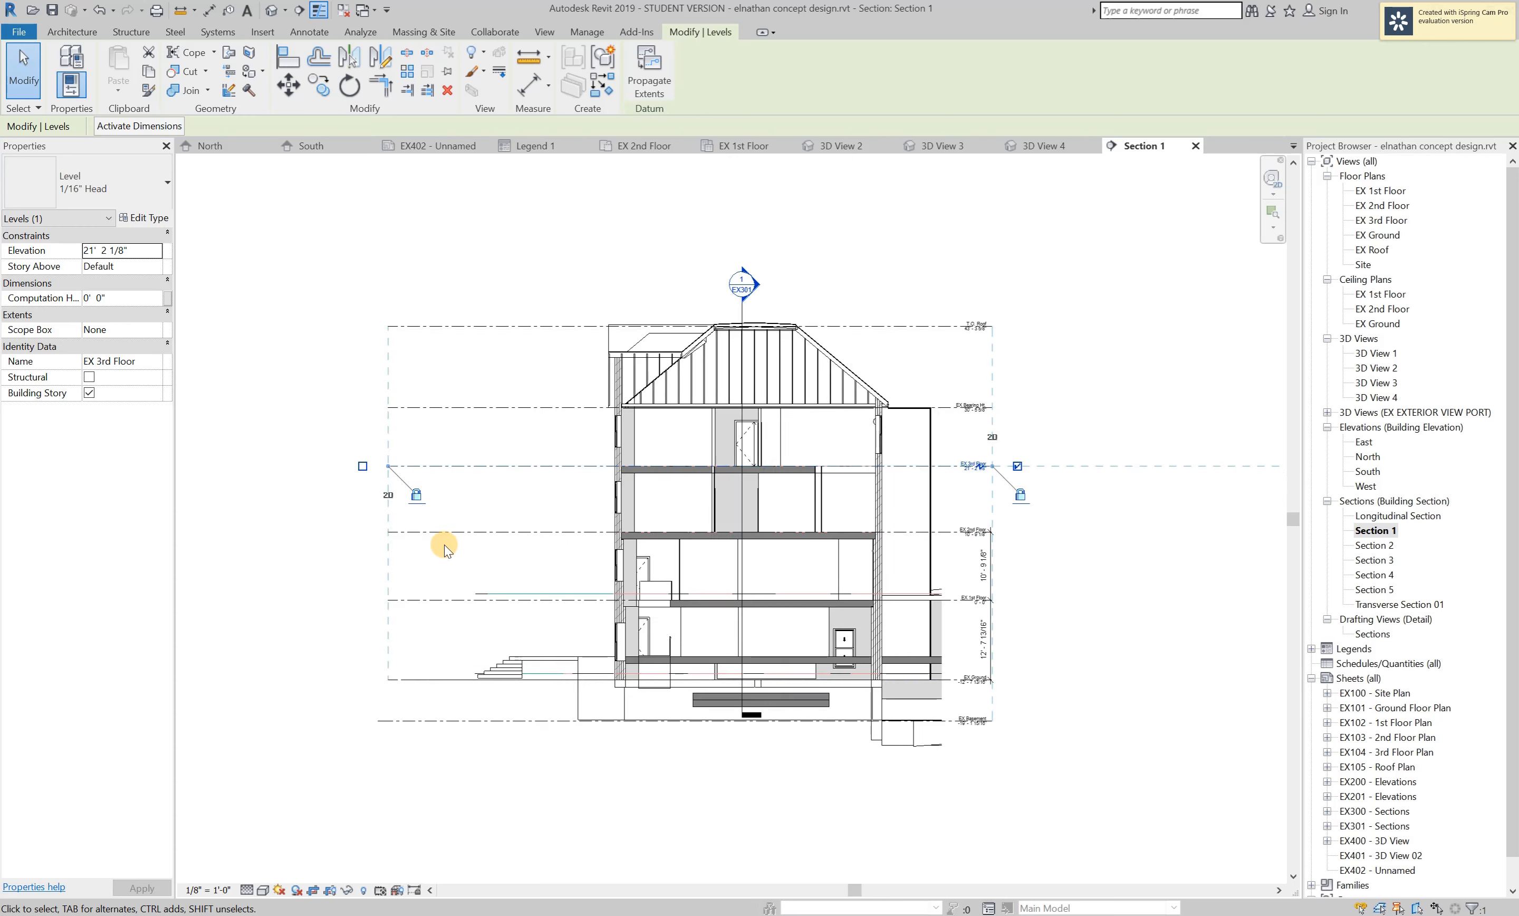
{"action": "scroll", "coordinate": [1160, 512], "scroll_direction": "up", "scroll_amount": 3}
{"action": "left_click", "coordinate": [1216, 529]}
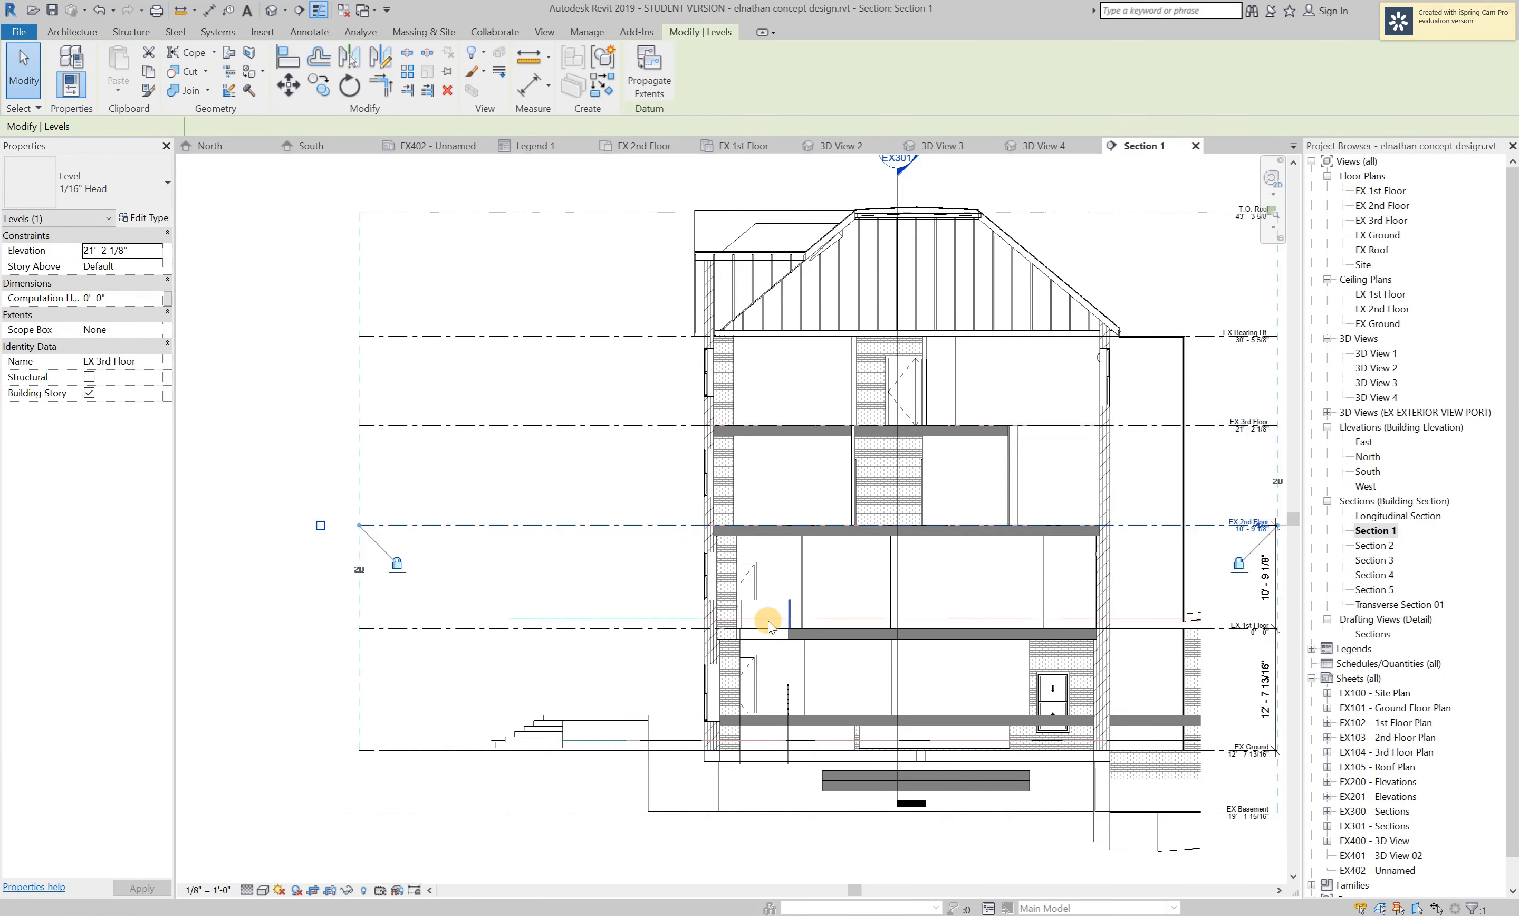
{"action": "left_click", "coordinate": [455, 629]}
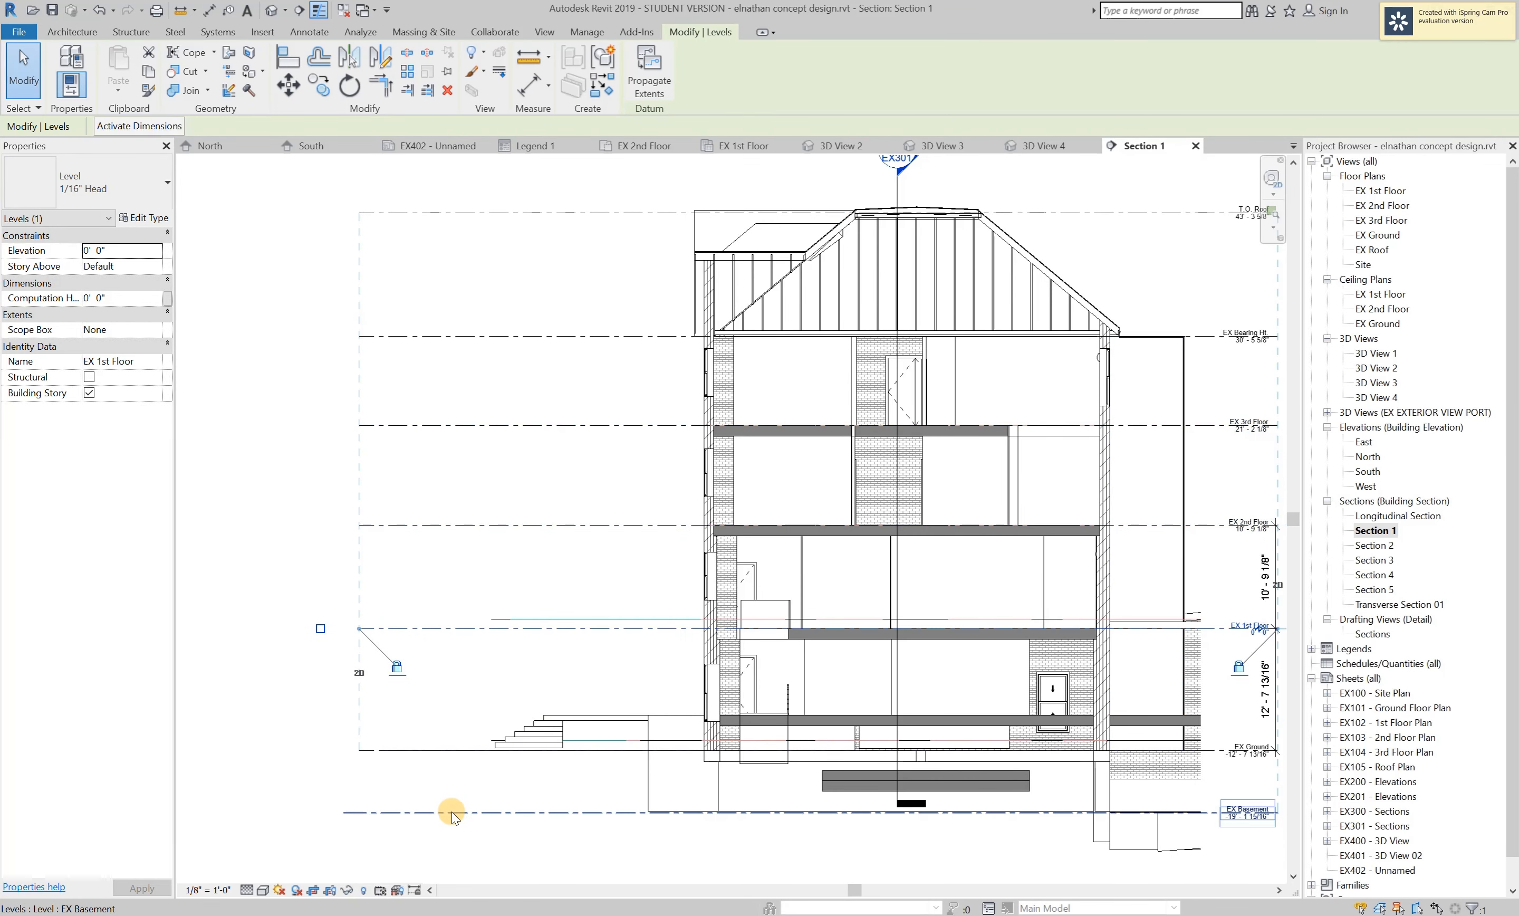
{"action": "left_click", "coordinate": [451, 811]}
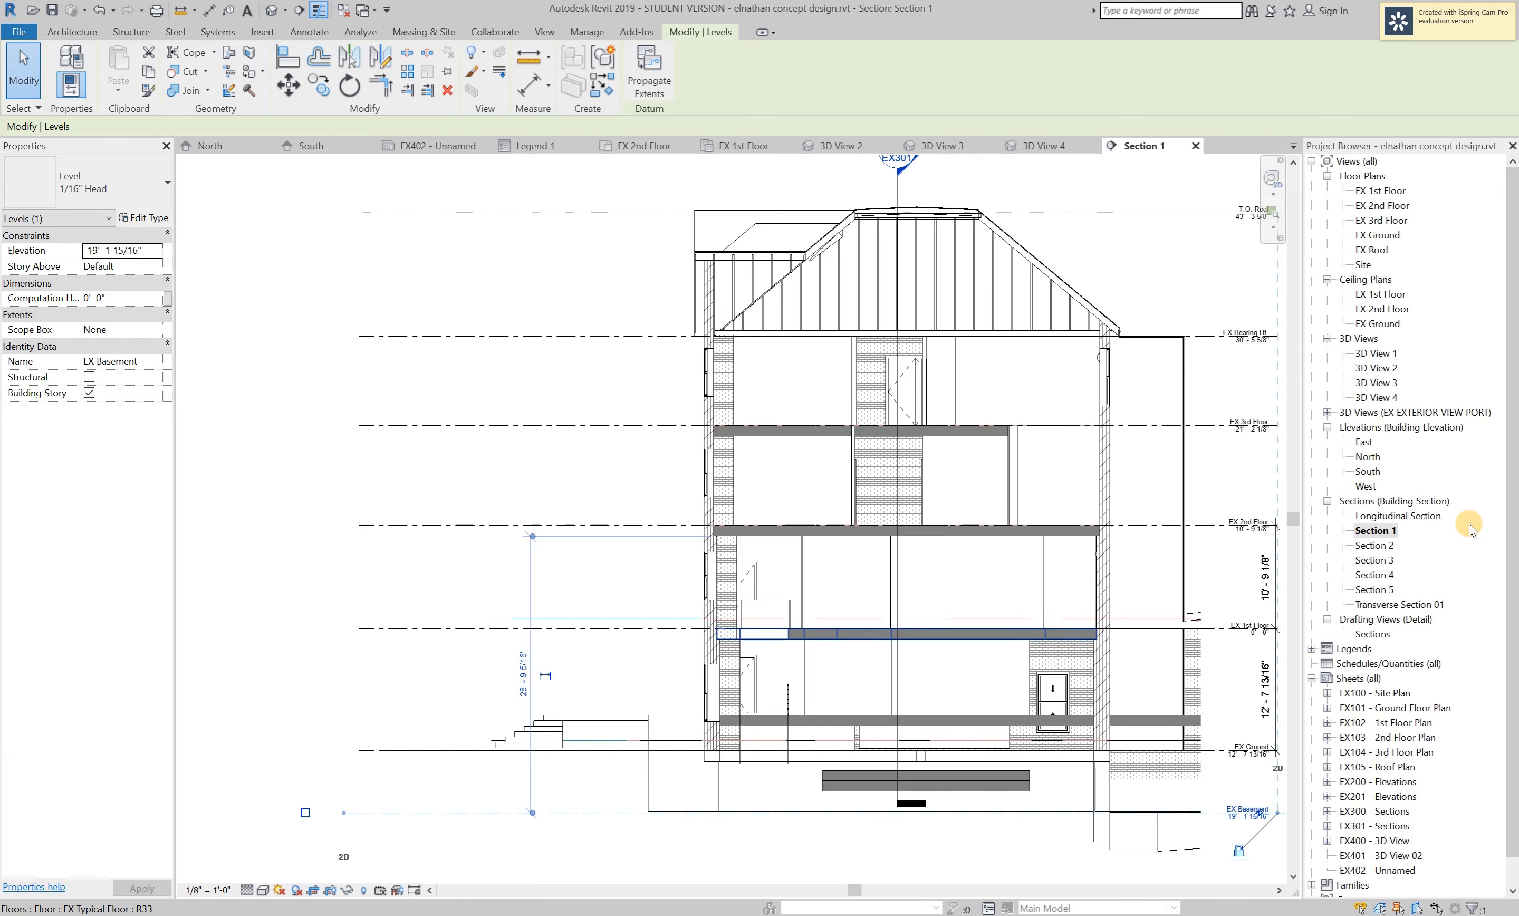
{"action": "scroll", "coordinate": [397, 502], "scroll_direction": "down", "scroll_amount": 2}
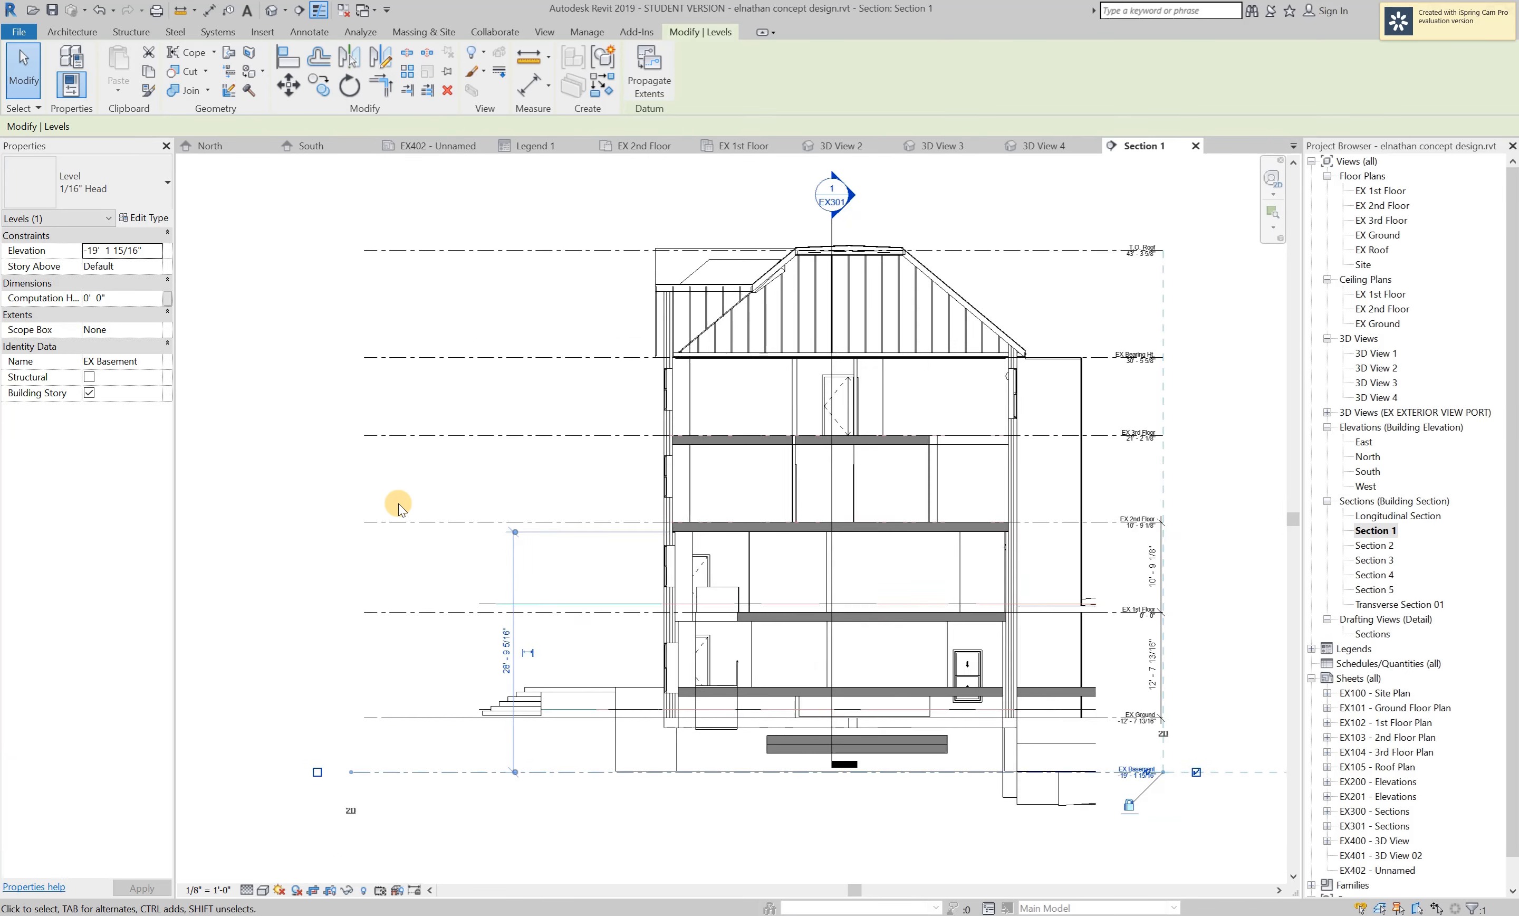
{"action": "left_click", "coordinate": [1139, 803]}
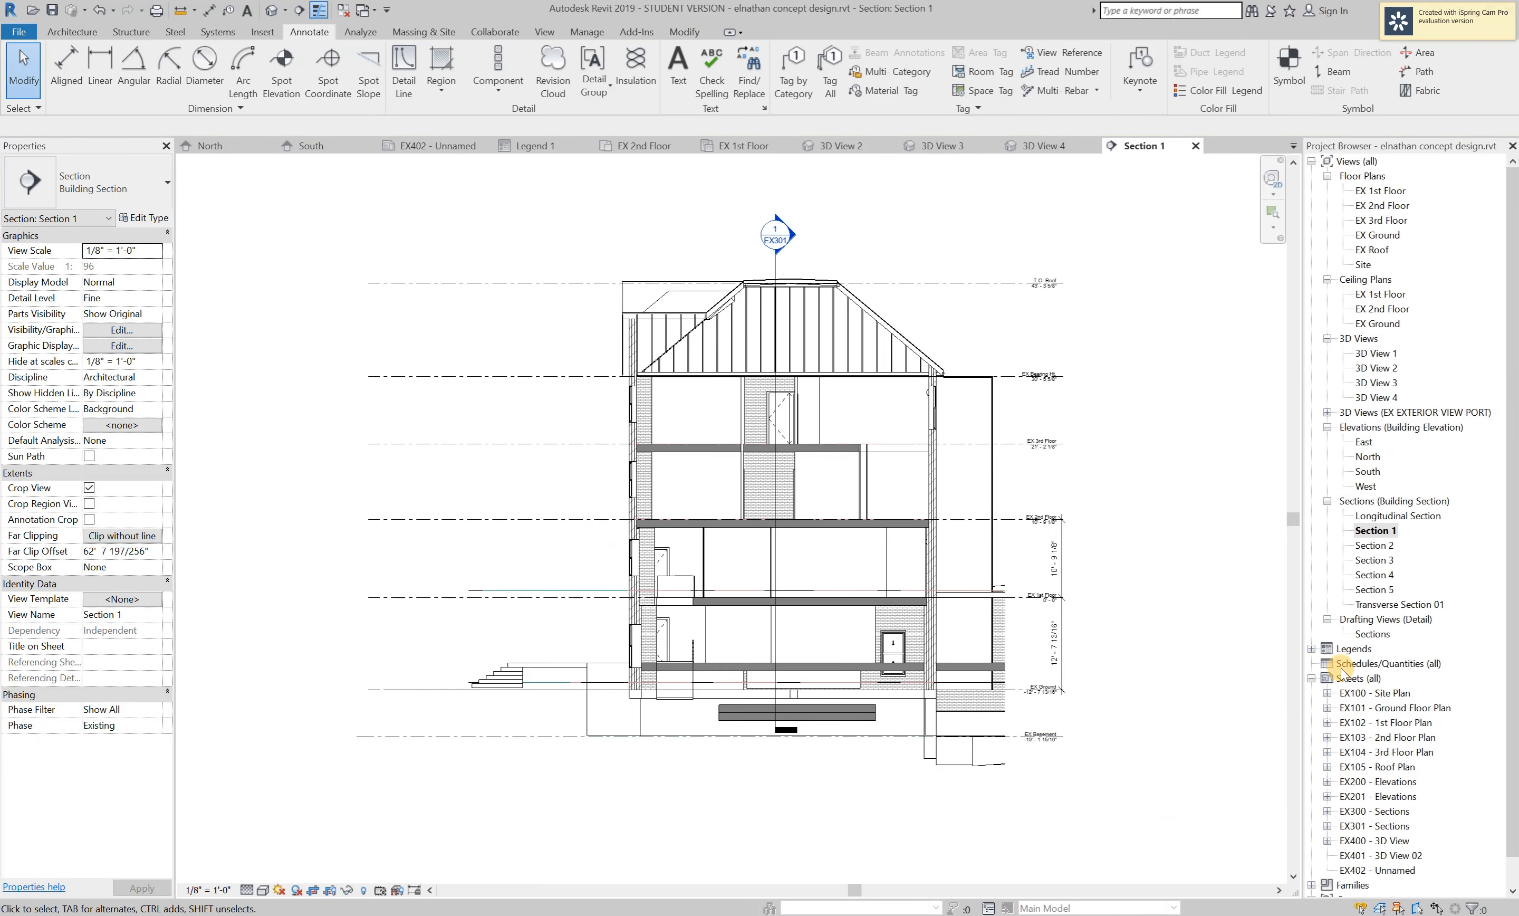
Expand the project's legends and open the Legend 1 view.
{"action": "left_click", "coordinate": [1352, 648]}
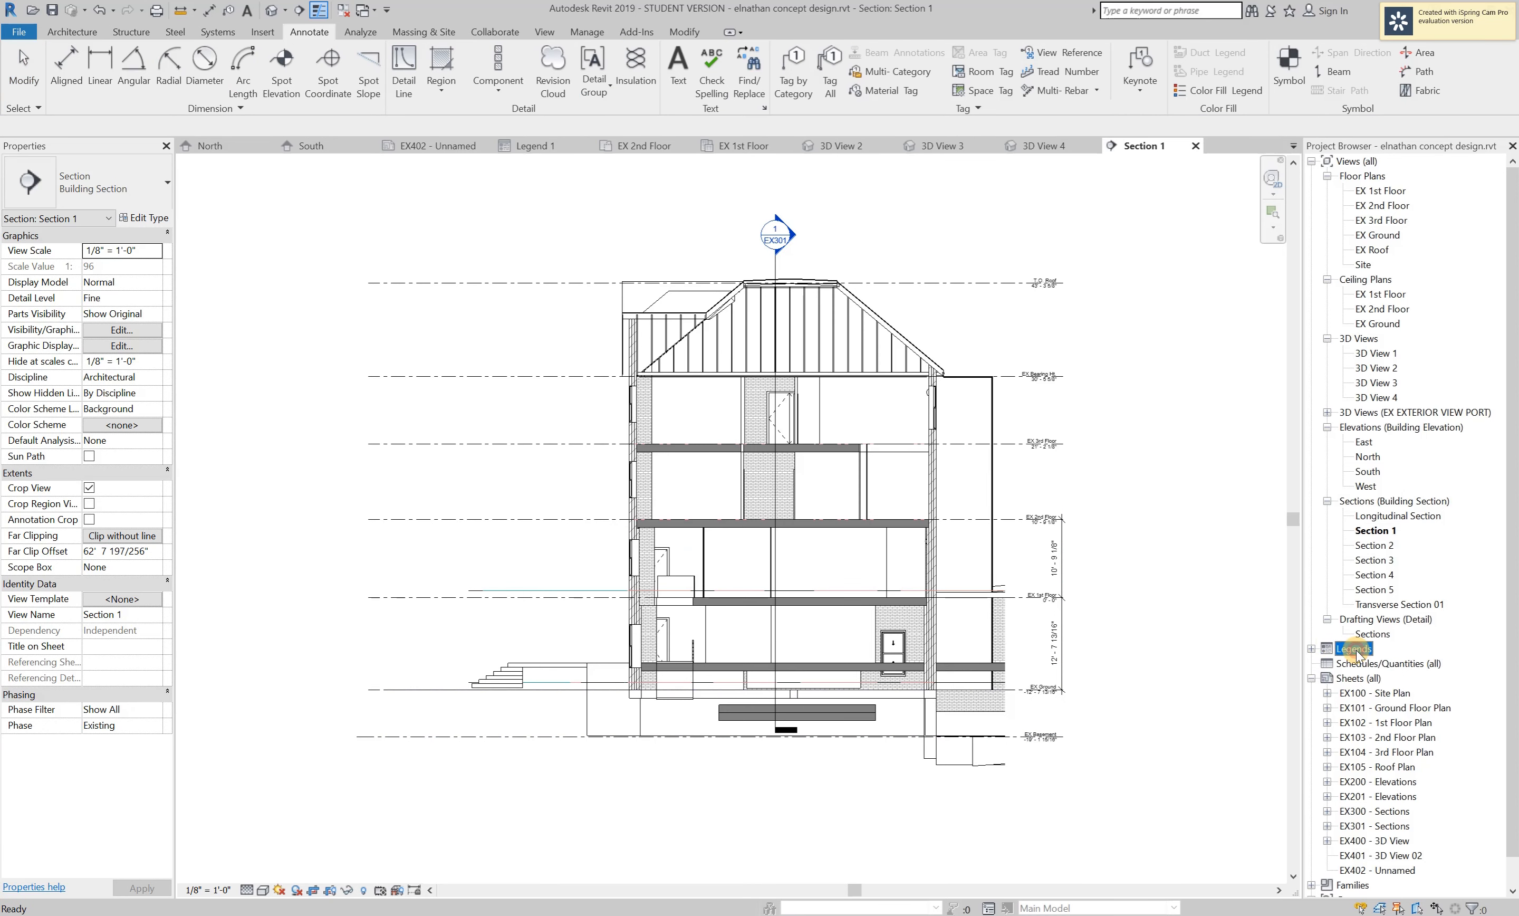
{"action": "left_click", "coordinate": [1311, 649]}
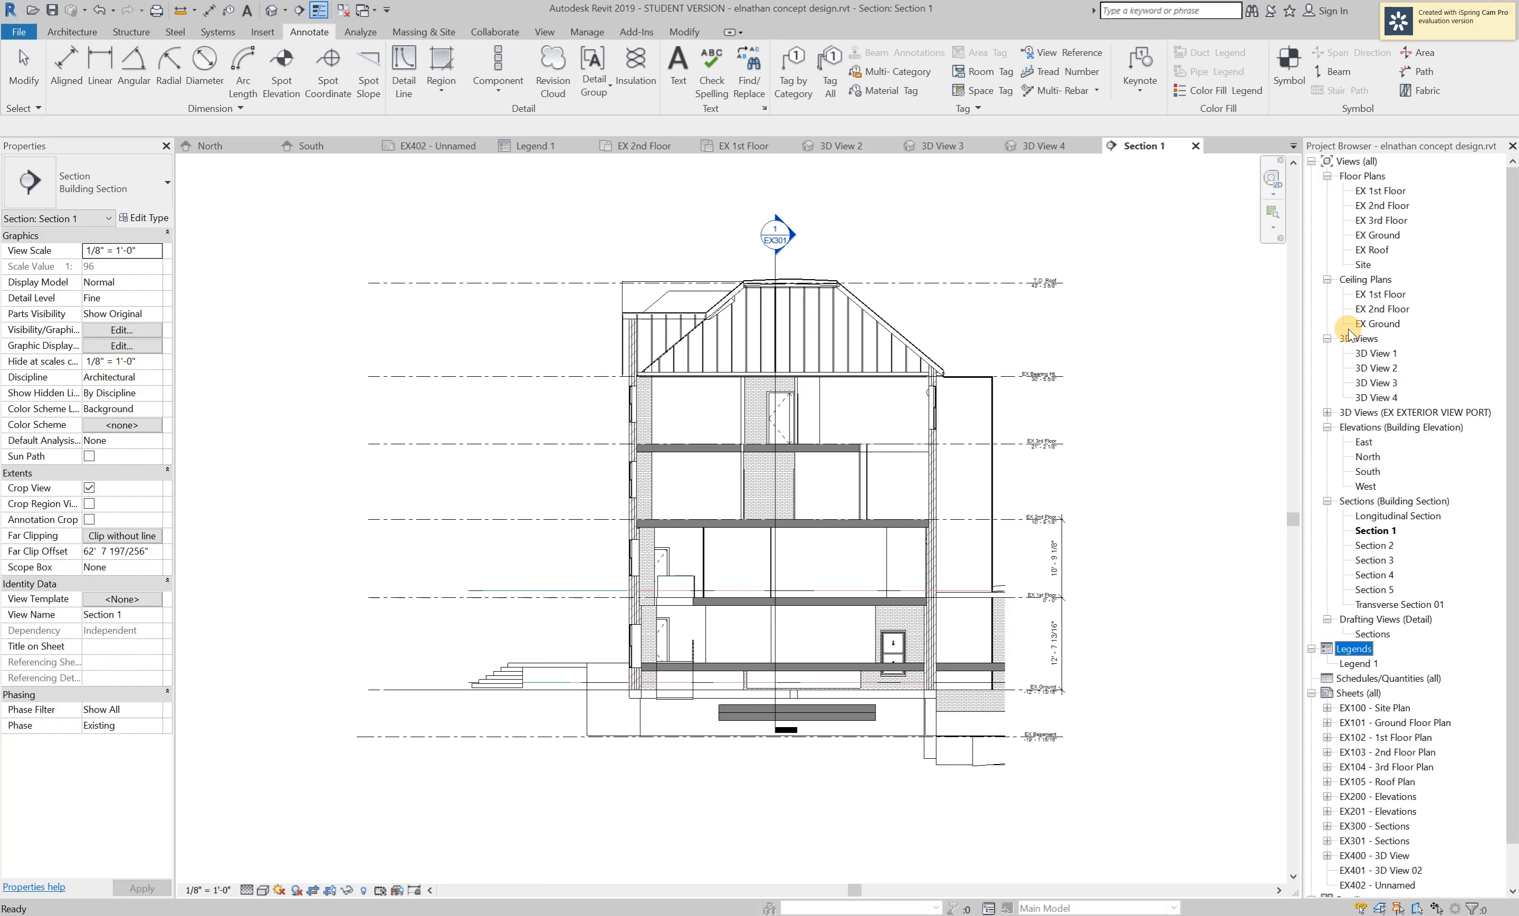
{"action": "double_click", "coordinate": [1360, 665]}
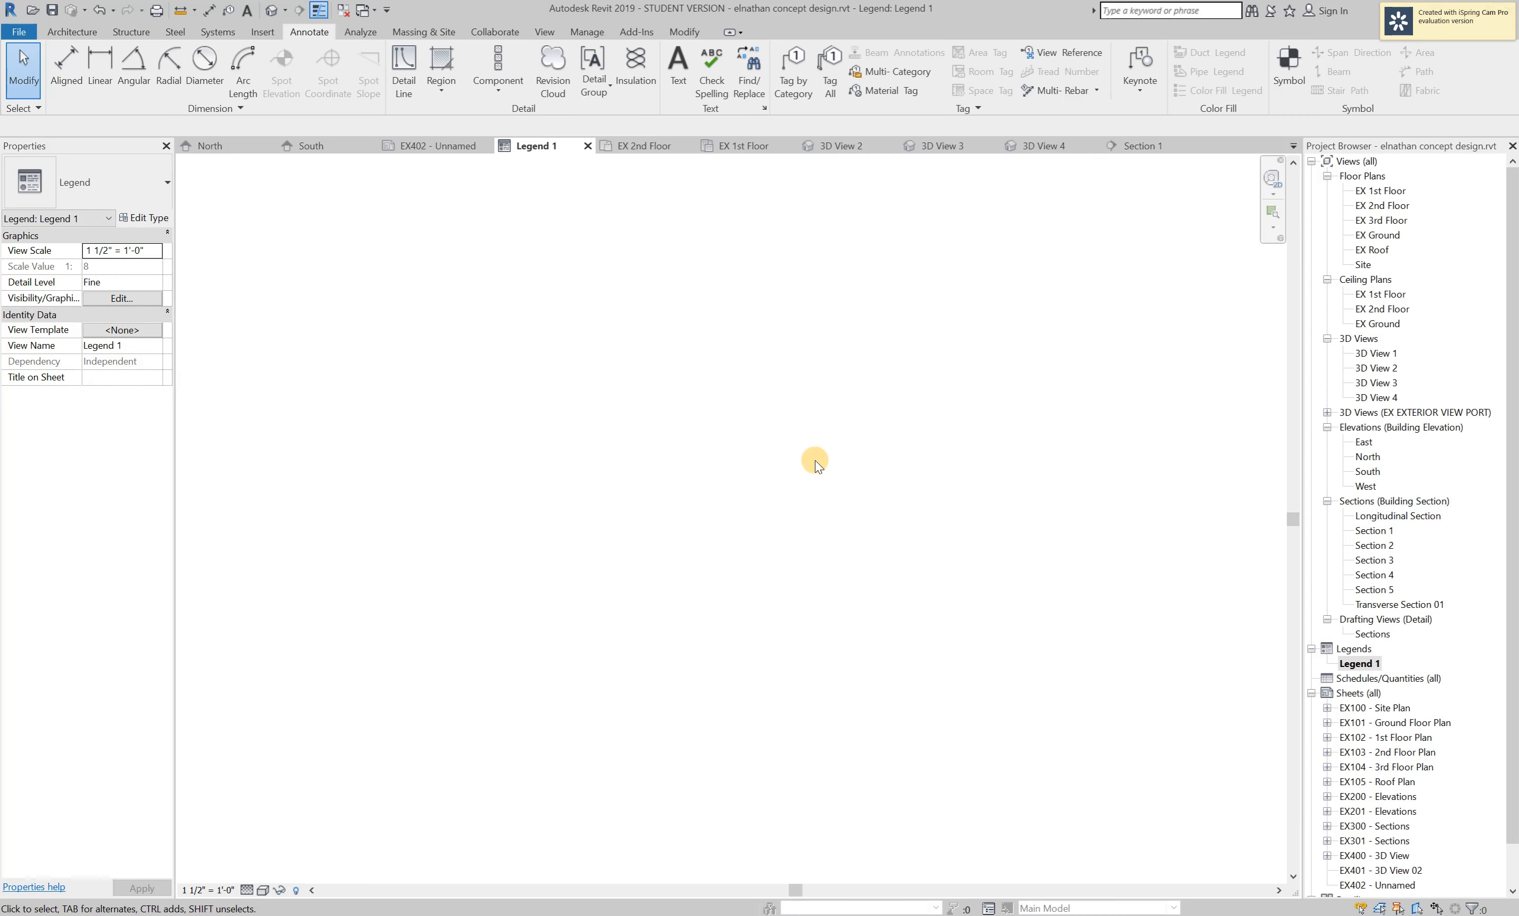
{"action": "left_click", "coordinate": [678, 57]}
{"action": "left_click", "coordinate": [602, 393]}
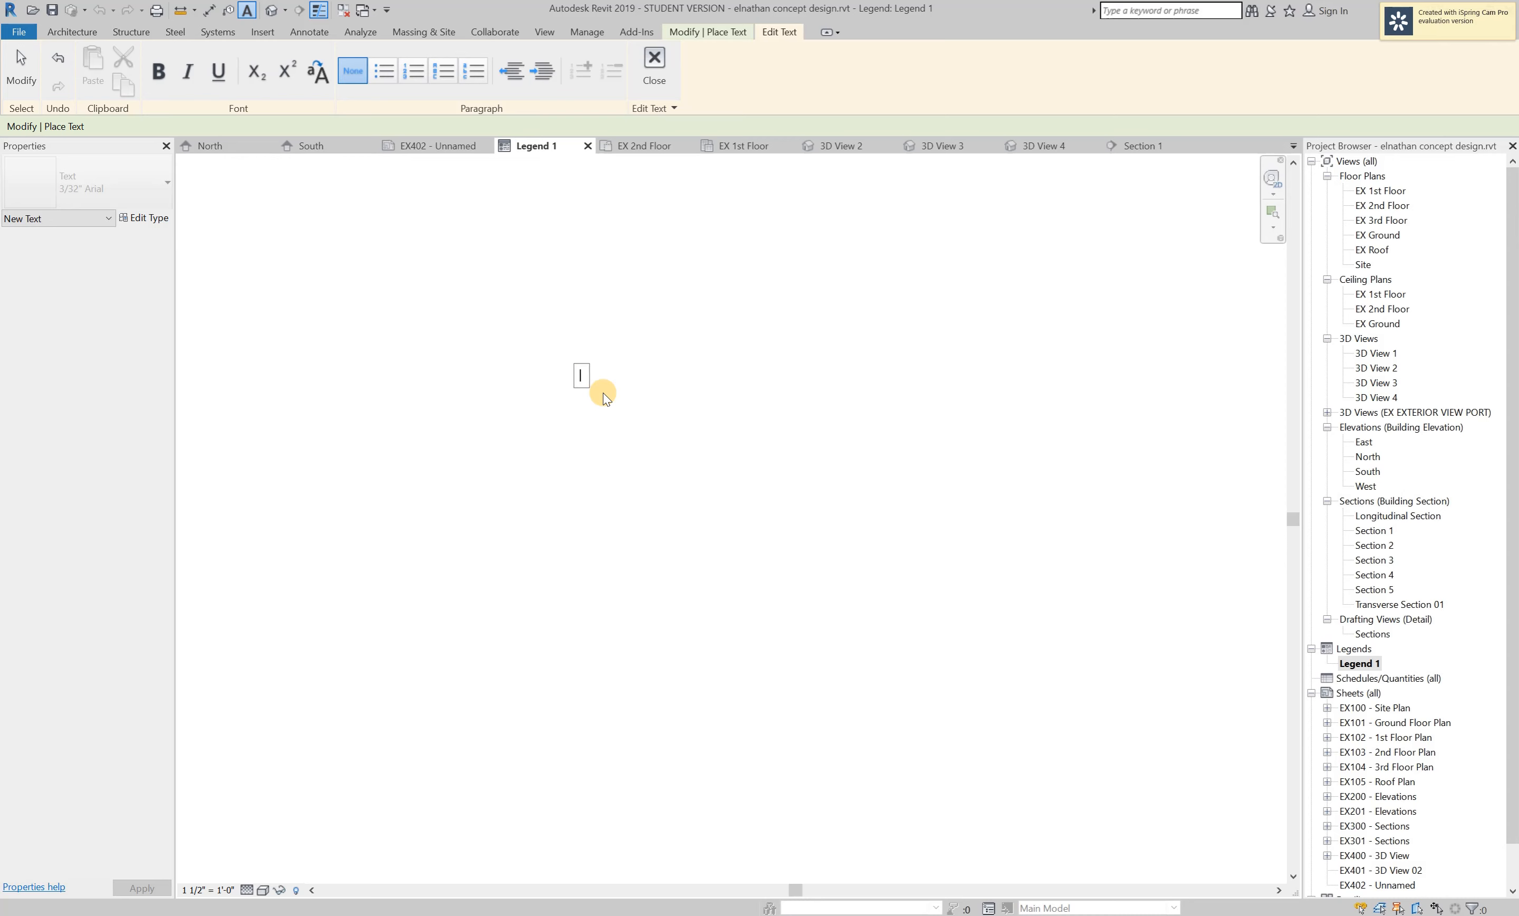
{"action": "scroll", "coordinate": [603, 393], "scroll_direction": "up", "scroll_amount": 6}
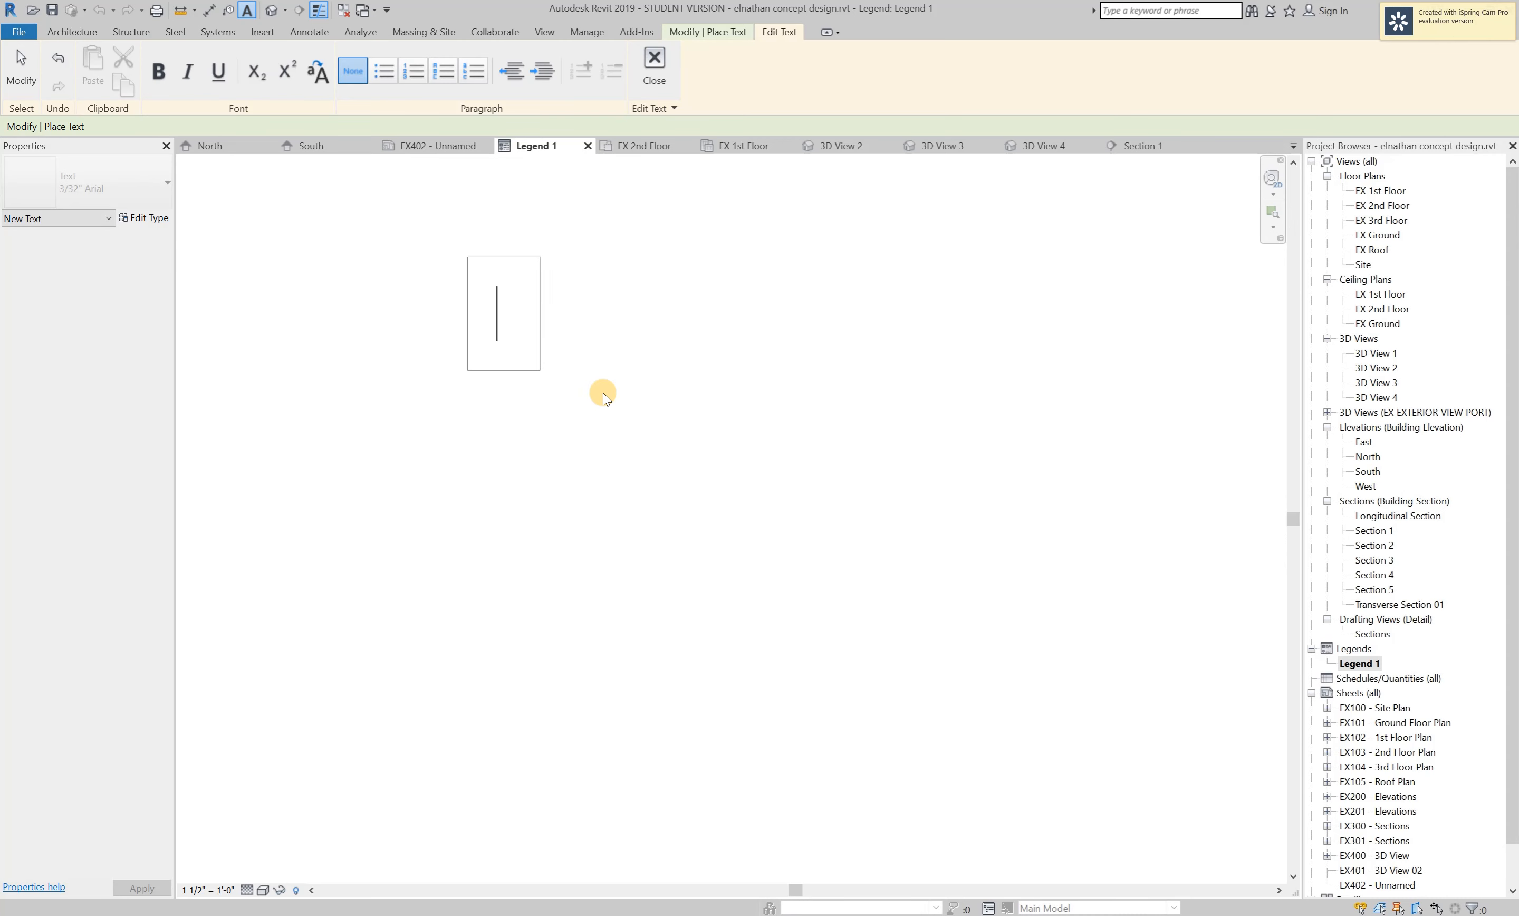
{"action": "scroll", "coordinate": [603, 393], "scroll_direction": "up", "scroll_amount": 5}
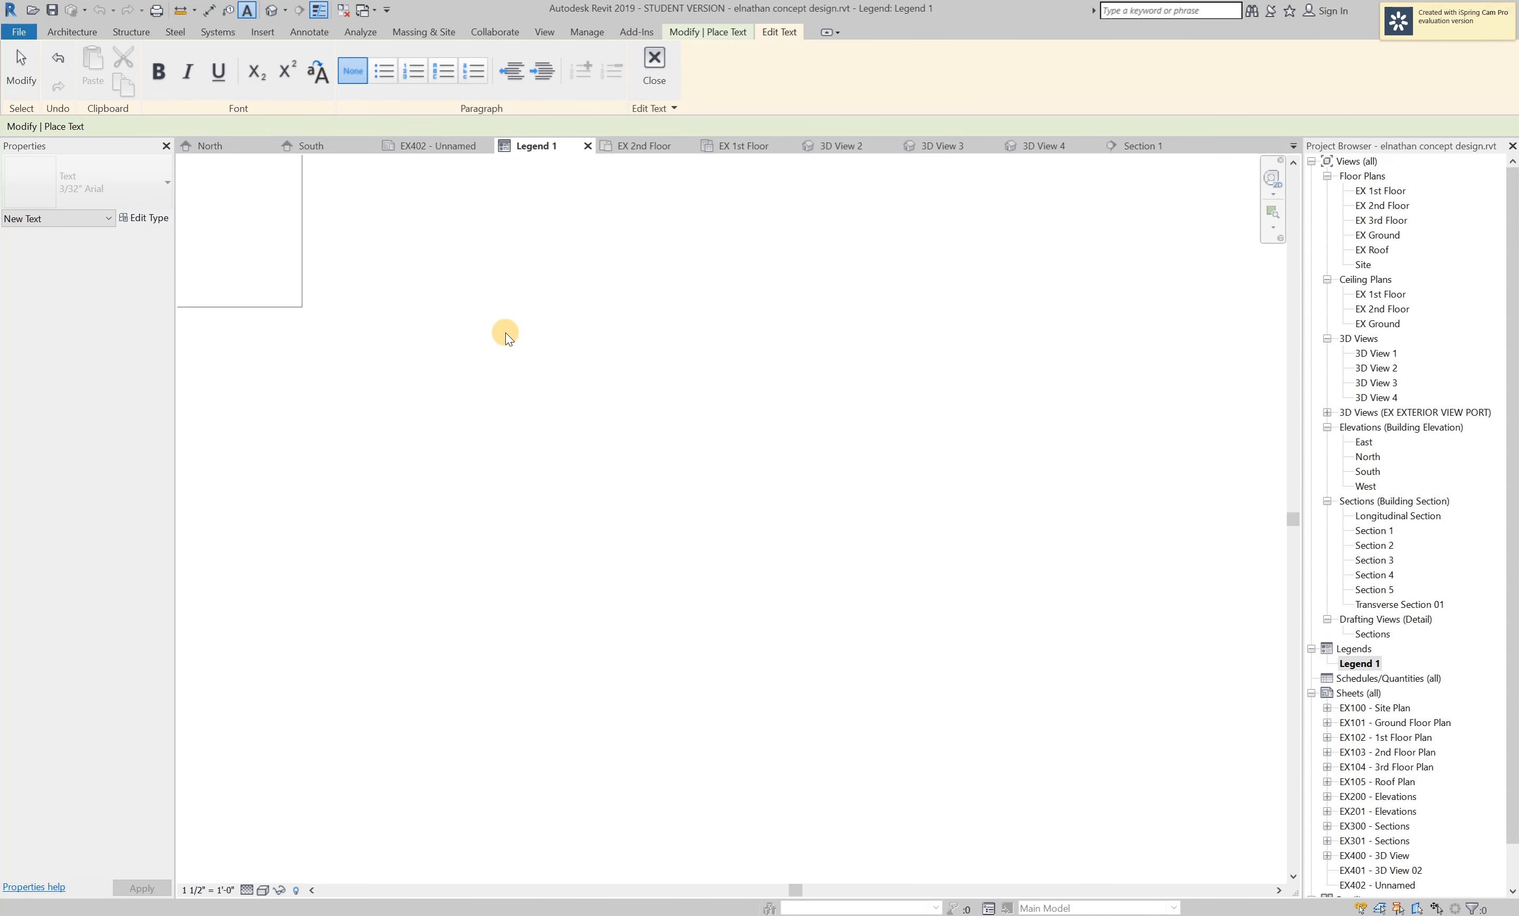
{"action": "scroll", "coordinate": [654, 513], "scroll_direction": "down", "scroll_amount": 5}
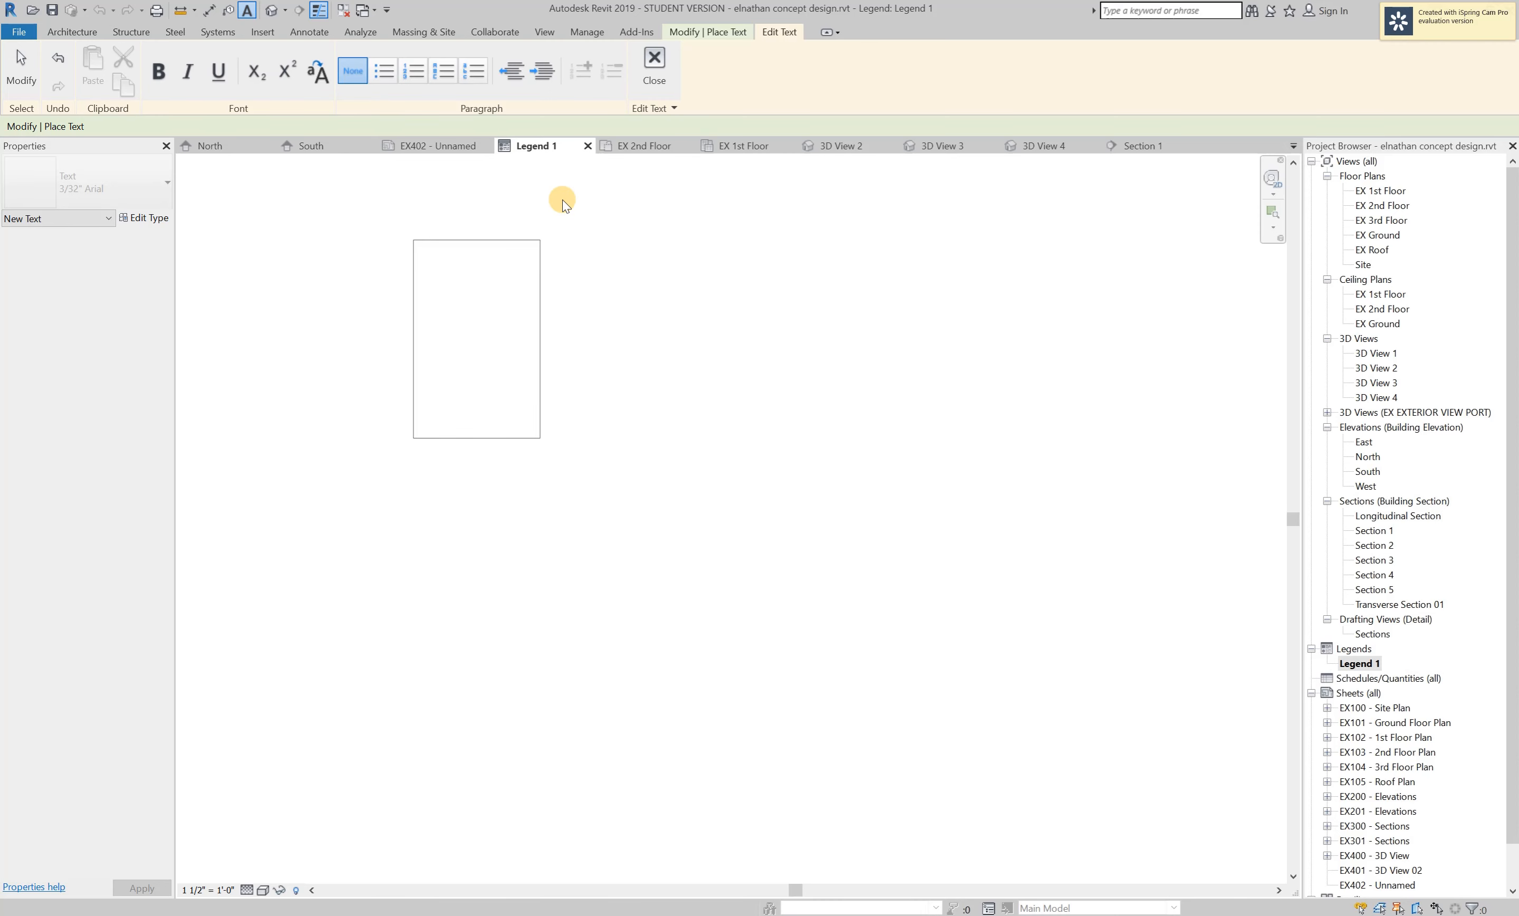
{"action": "left_click", "coordinate": [653, 59]}
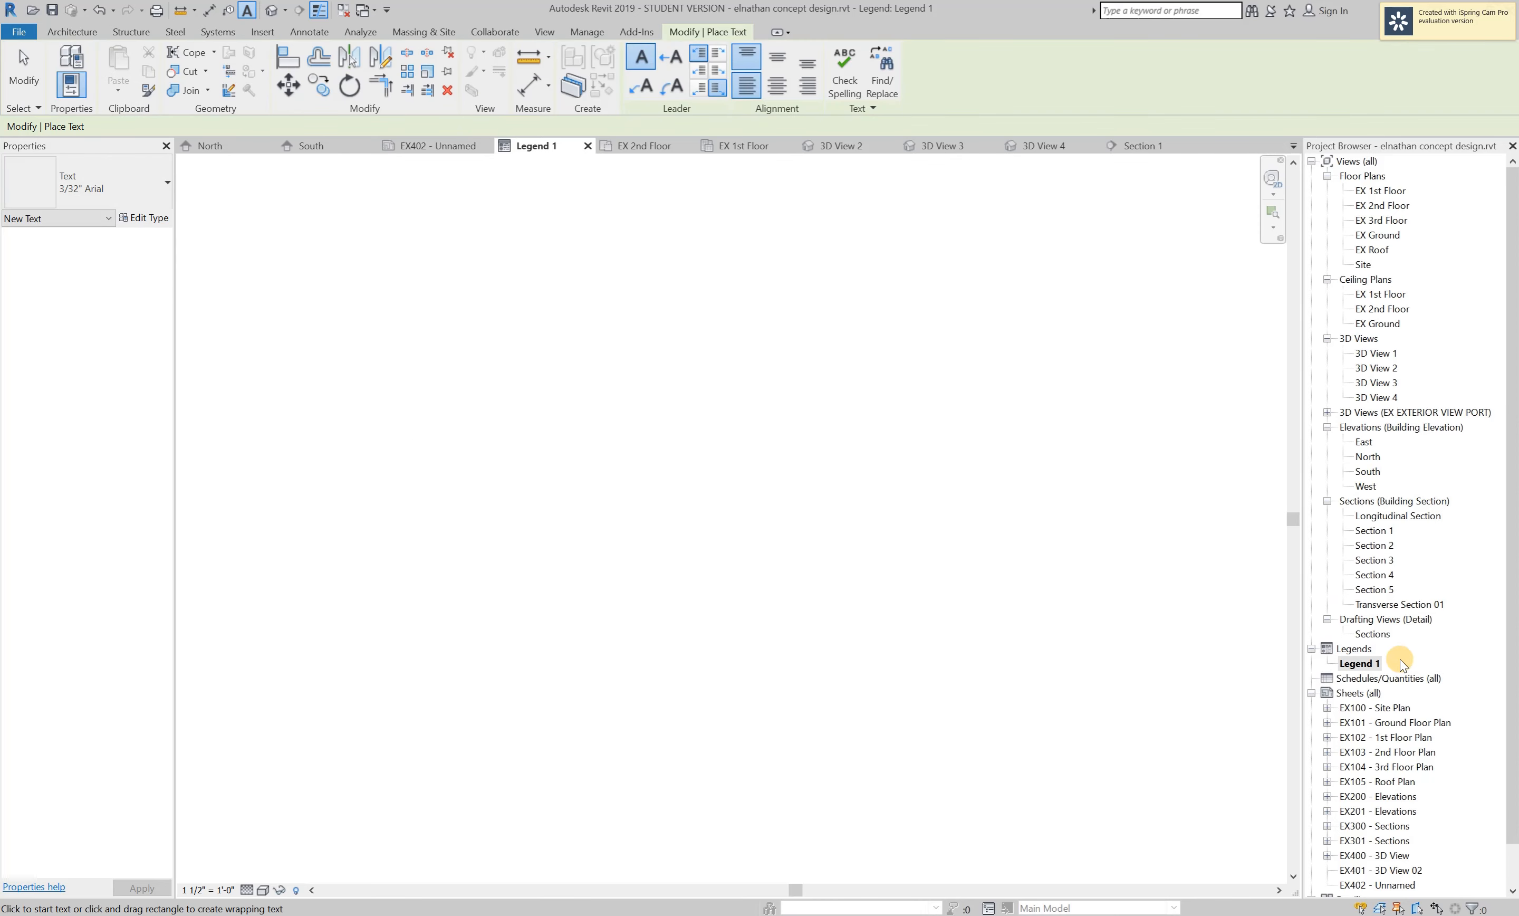
Rename the Legend 1 view as "Lighting legend".
{"action": "left_click", "coordinate": [1358, 664]}
{"action": "right_click", "coordinate": [1358, 664]}
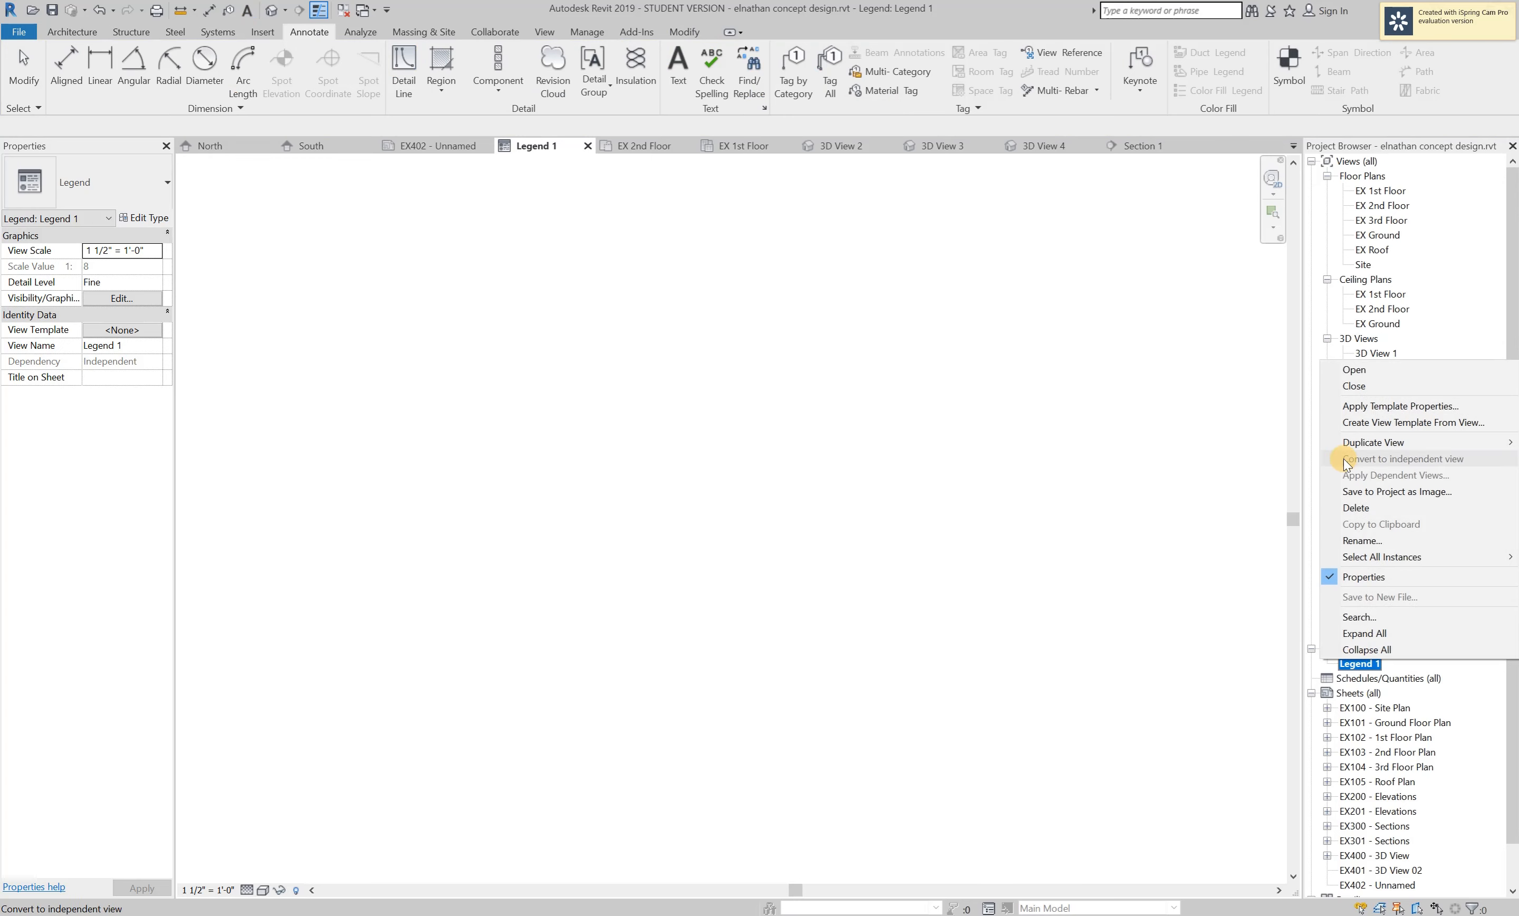
{"action": "left_click", "coordinate": [1380, 542]}
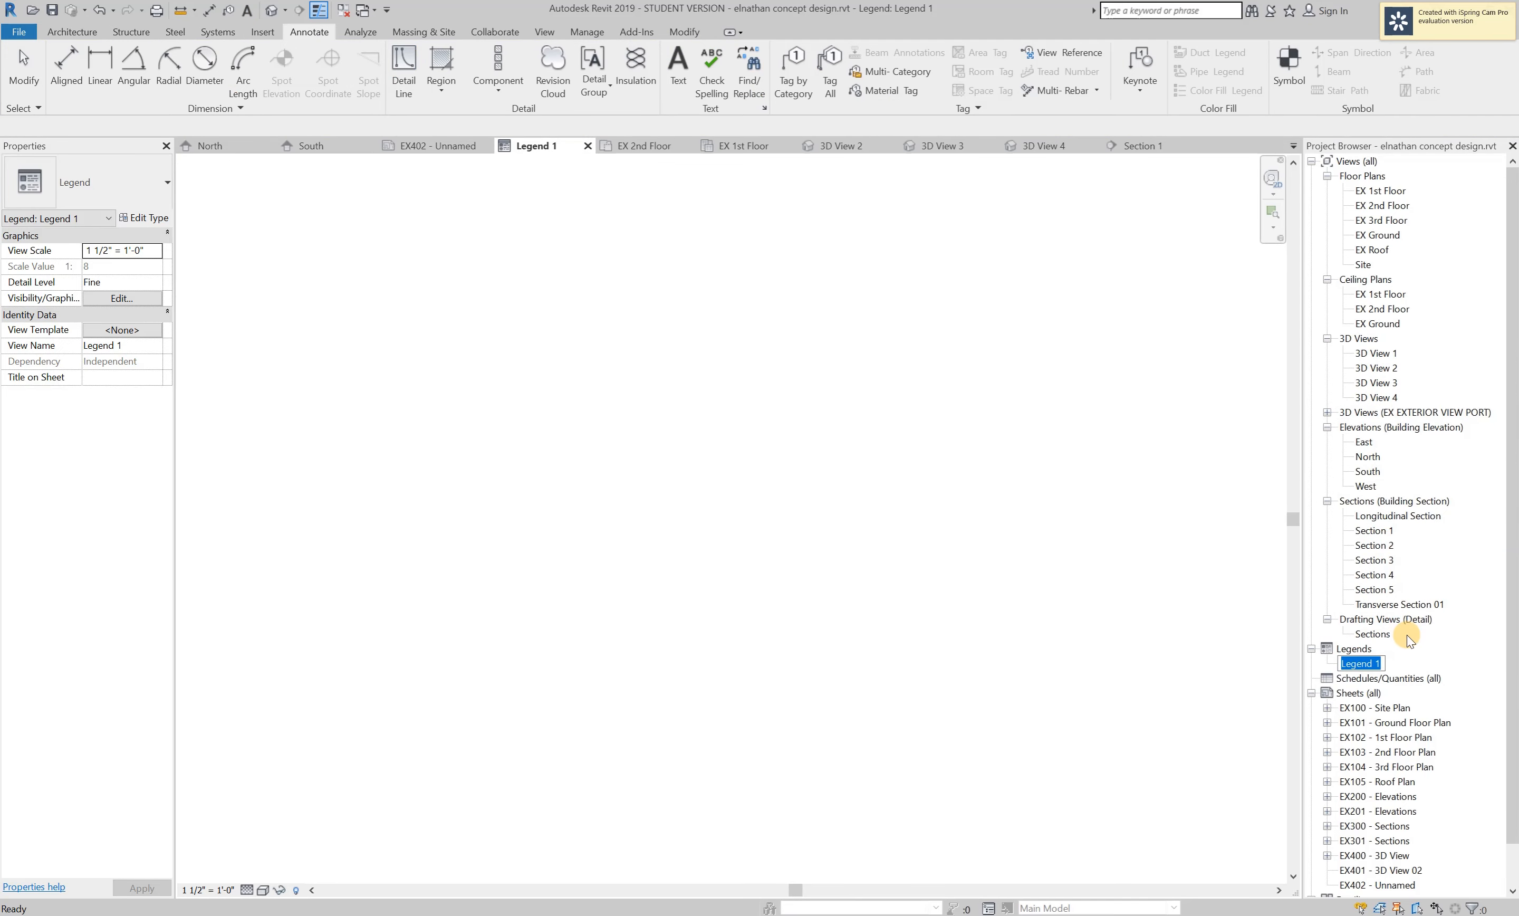
{"action": "type", "text": "liGHITNG"}
{"action": "key", "text": "ctrl+a"}
{"action": "key", "text": "BackSpace"}
{"action": "type", "text": "Lighting IE"}
{"action": "key", "text": "BackSpace"}
{"action": "key", "text": "BackSpace"}
{"action": "key", "text": "BackSpace"}
{"action": "key", "text": "BackSpace"}
{"action": "key", "text": "BackSpace"}
{"action": "type", "text": "E"}
{"action": "key", "text": "BackSpace"}
{"action": "key", "text": "BackSpace"}
{"action": "key", "text": "BackSpace"}
{"action": "key", "text": "BackSpace"}
{"action": "type", "text": "legend"}
{"action": "key", "text": "Return"}
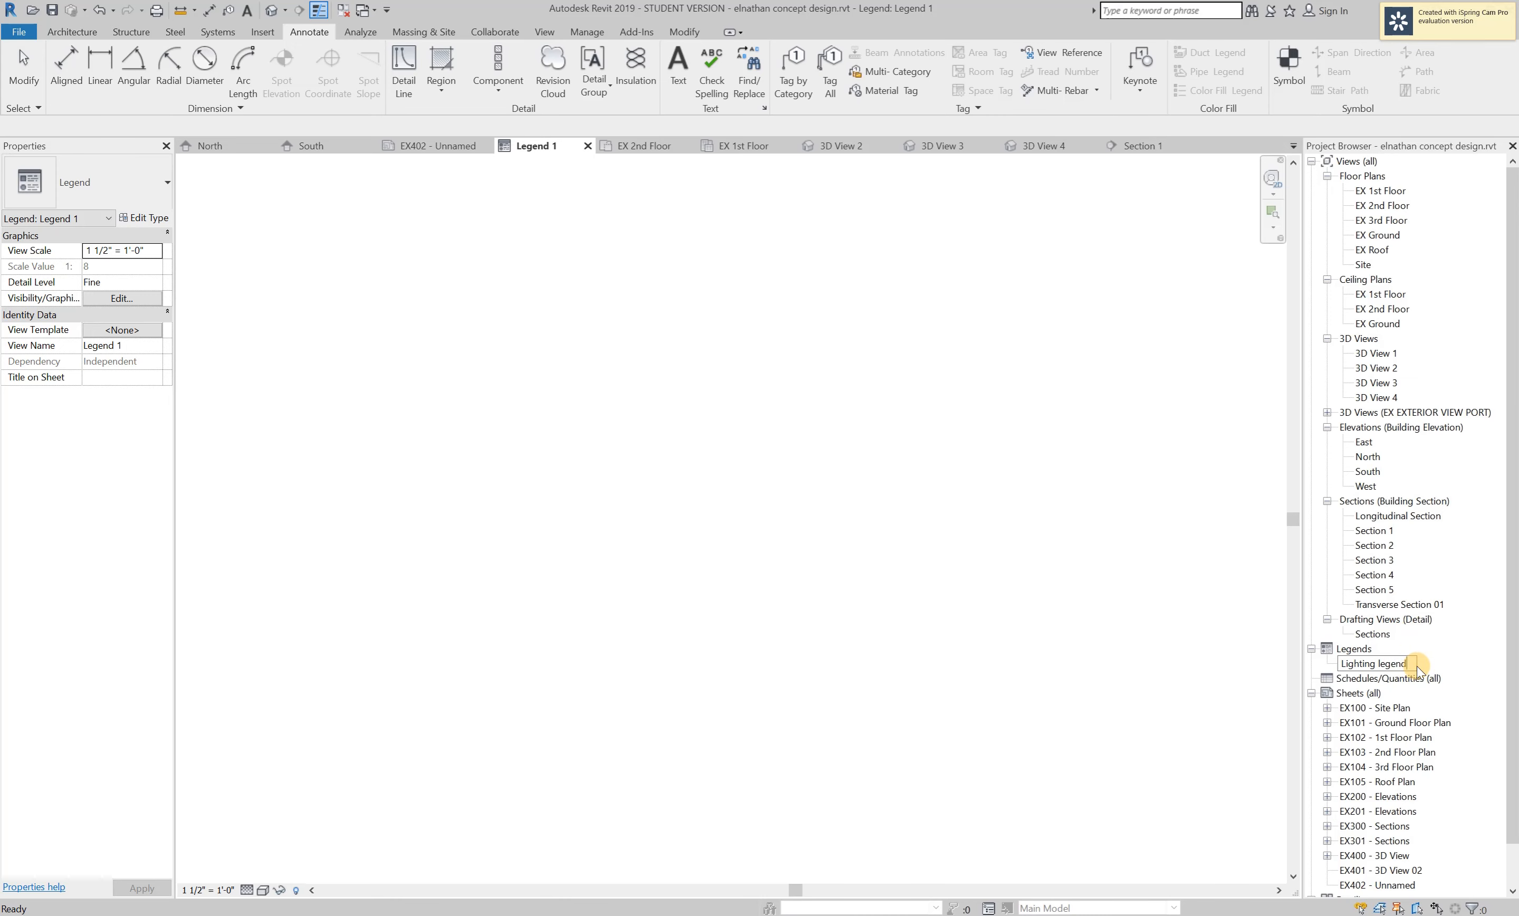
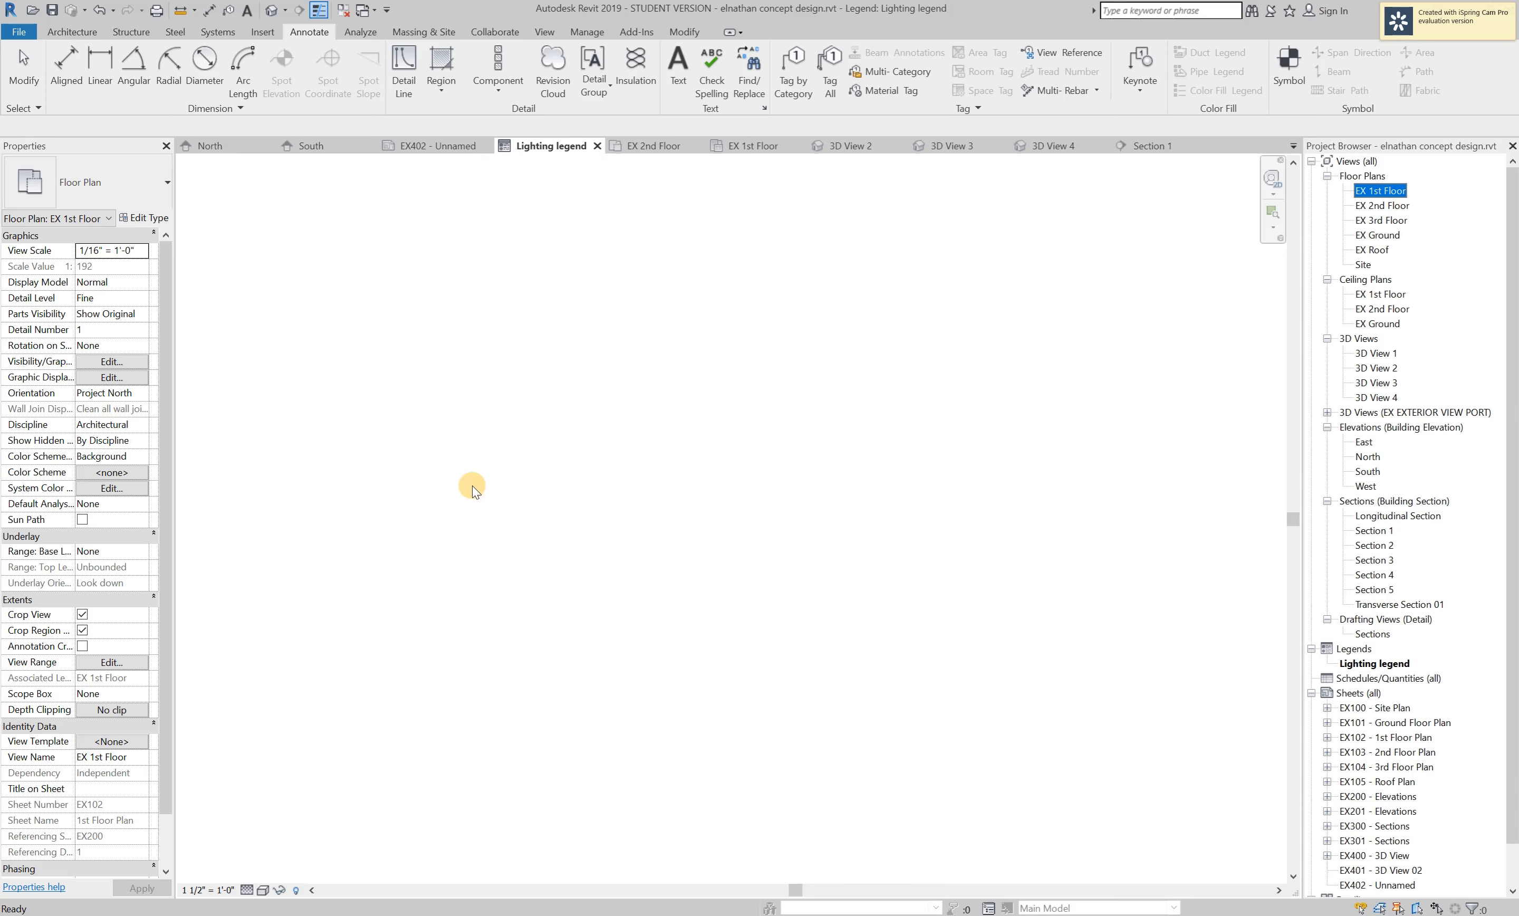
Open the EX102 - 1st Floor Plan sheet and view its floor plan viewport.
{"action": "double_click", "coordinate": [1406, 738]}
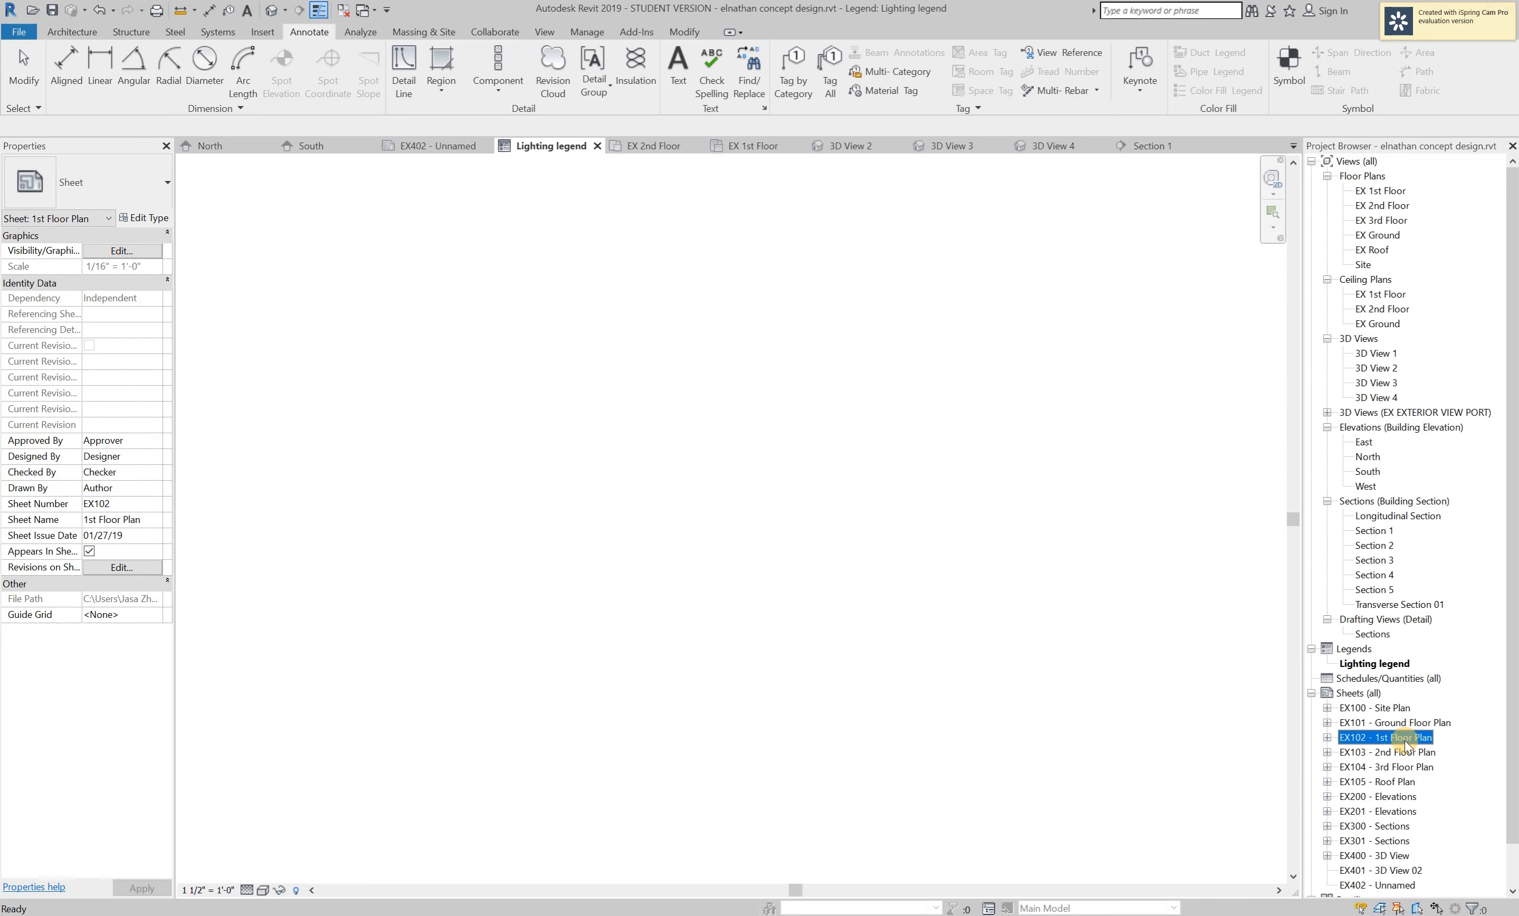
{"action": "scroll", "coordinate": [720, 497], "scroll_direction": "up", "scroll_amount": 4}
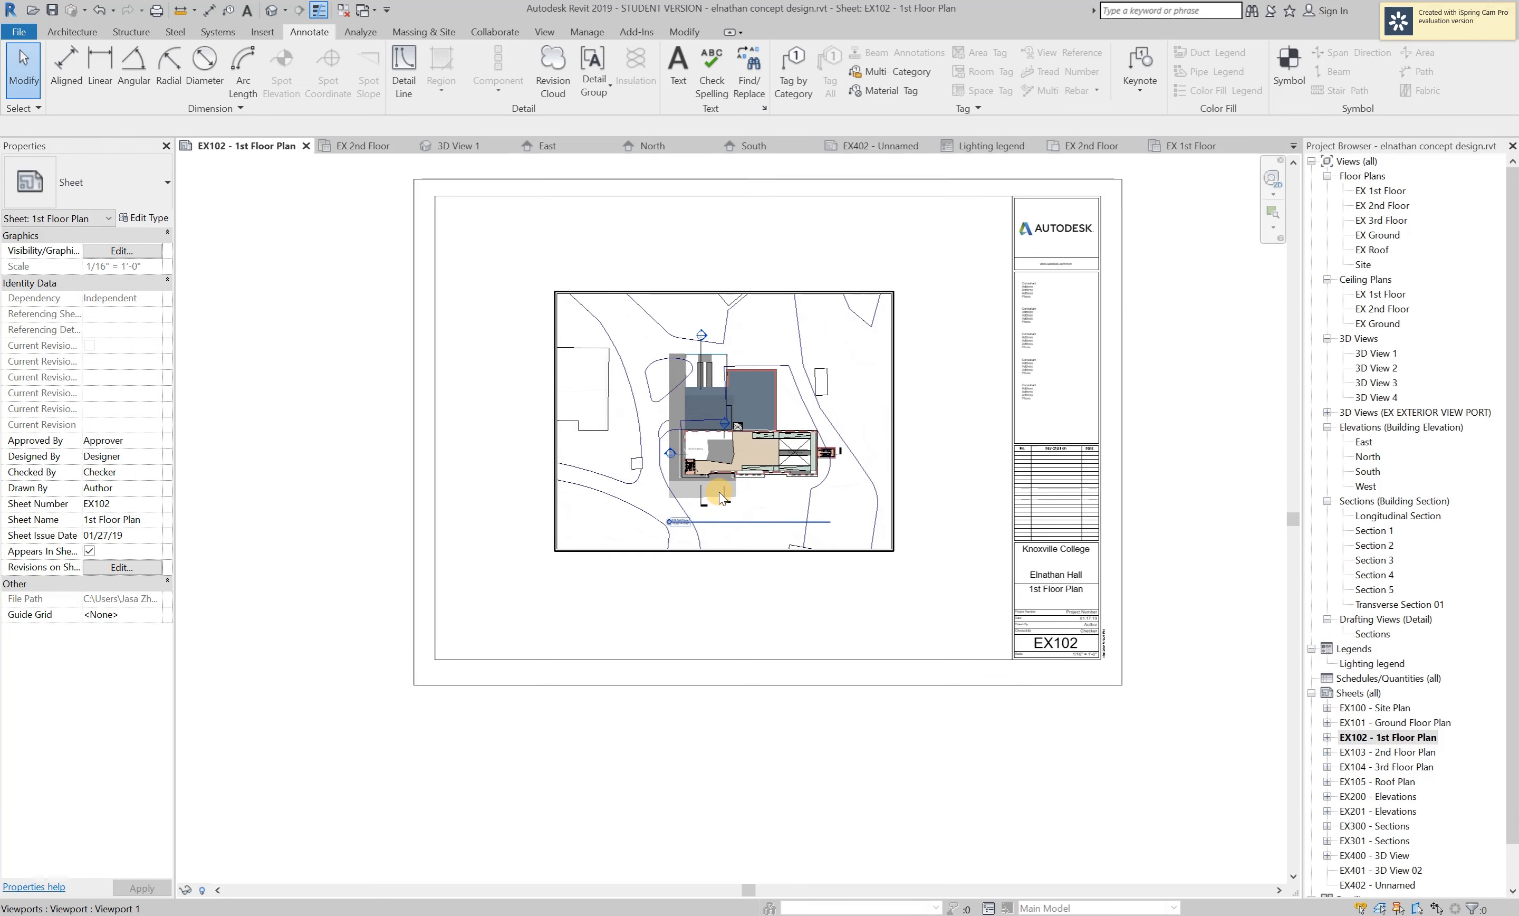
Inspect the floor plan viewport and the title block on the EX102 sheet, and clear the selection.
{"action": "left_click", "coordinate": [729, 521]}
{"action": "scroll", "coordinate": [729, 521], "scroll_direction": "down", "scroll_amount": 5}
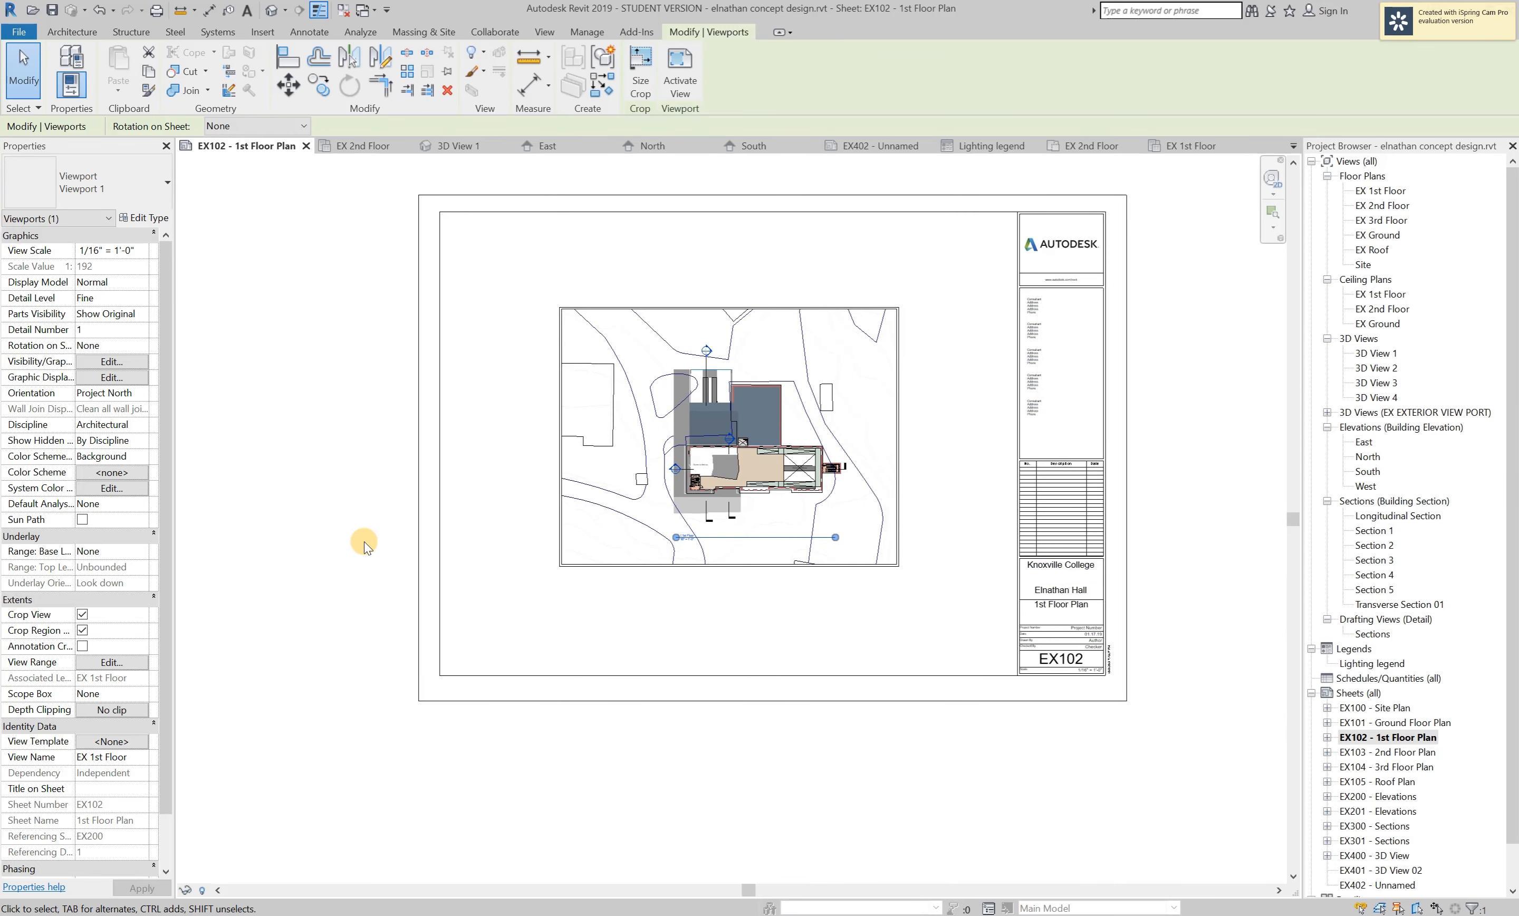
{"action": "left_click", "coordinate": [984, 203]}
{"action": "left_click", "coordinate": [1217, 388]}
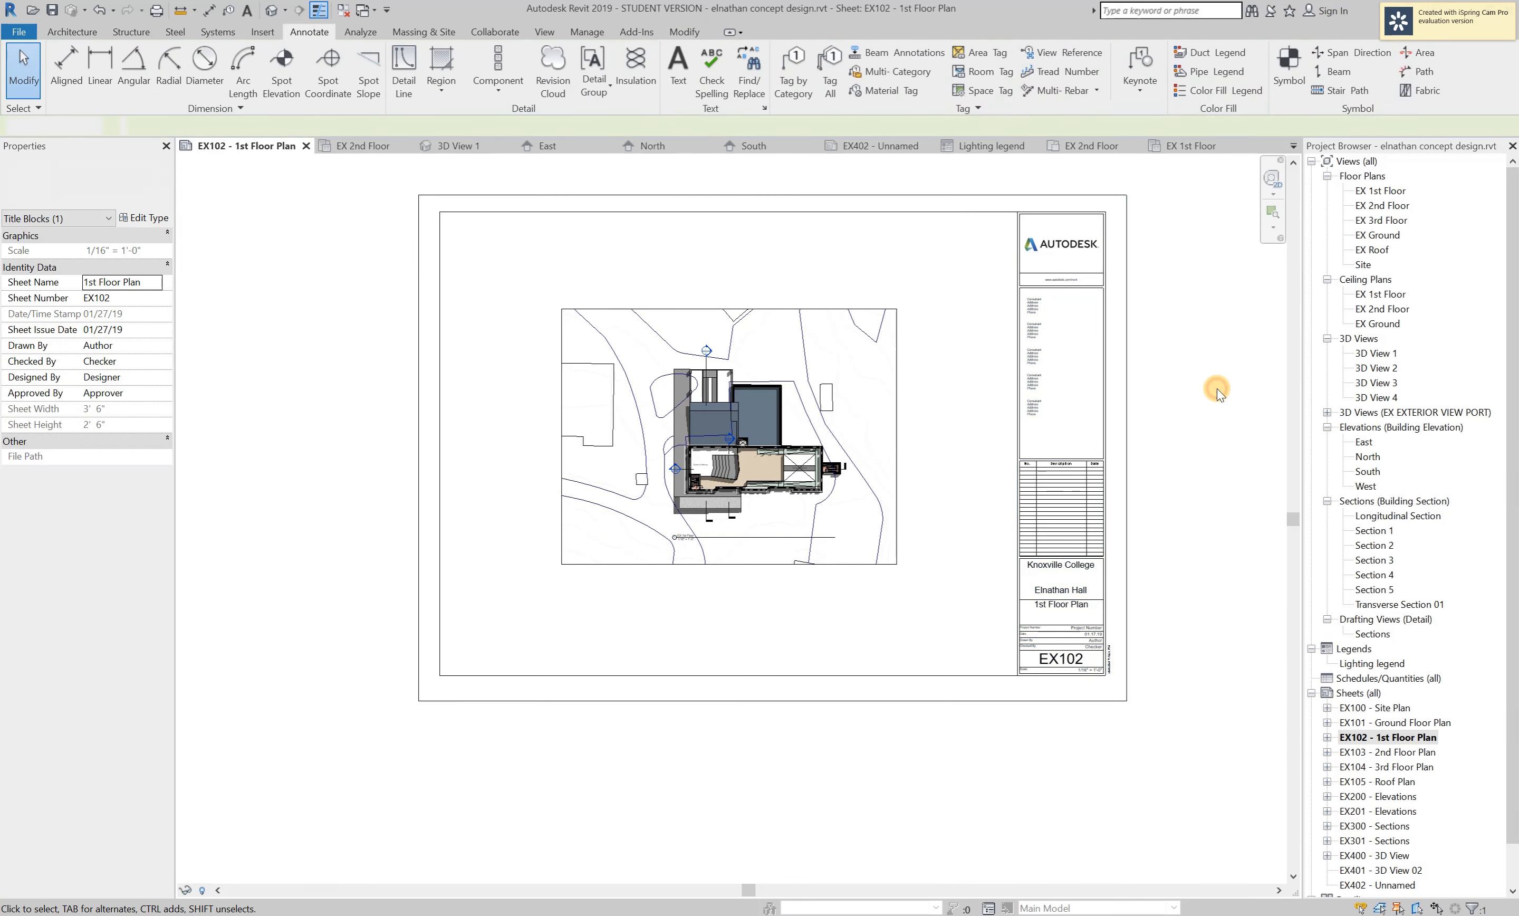
Open the sheet that contains the EX 1st Floor plan, starting from that floor plan view.
{"action": "left_click", "coordinate": [1385, 191]}
{"action": "scroll", "coordinate": [1398, 711], "scroll_direction": "down", "scroll_amount": 1}
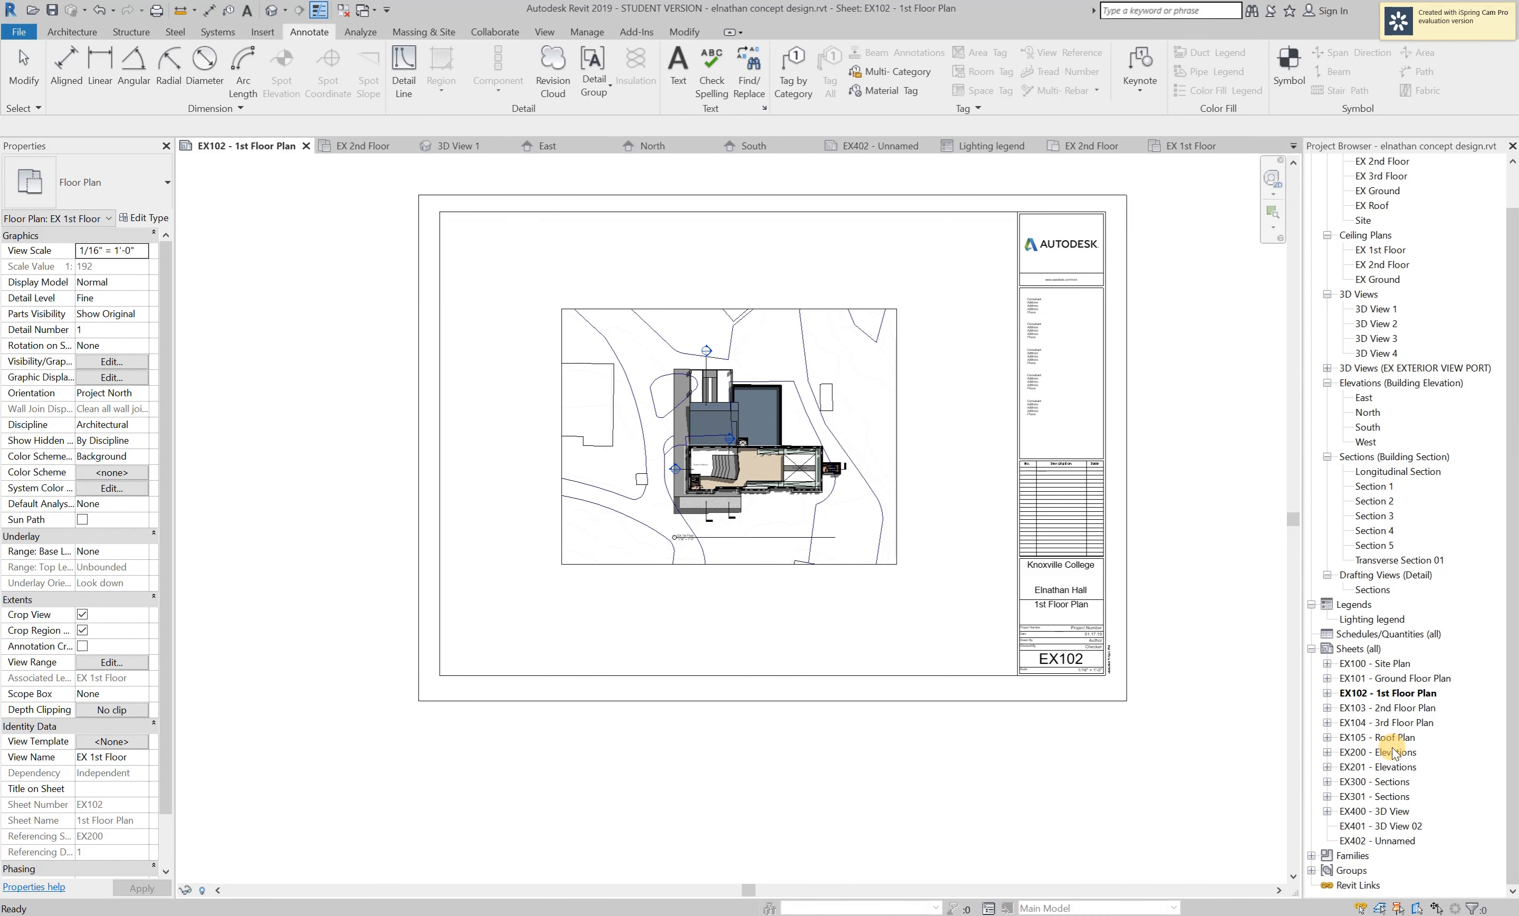
{"action": "scroll", "coordinate": [1393, 753], "scroll_direction": "up", "scroll_amount": 1}
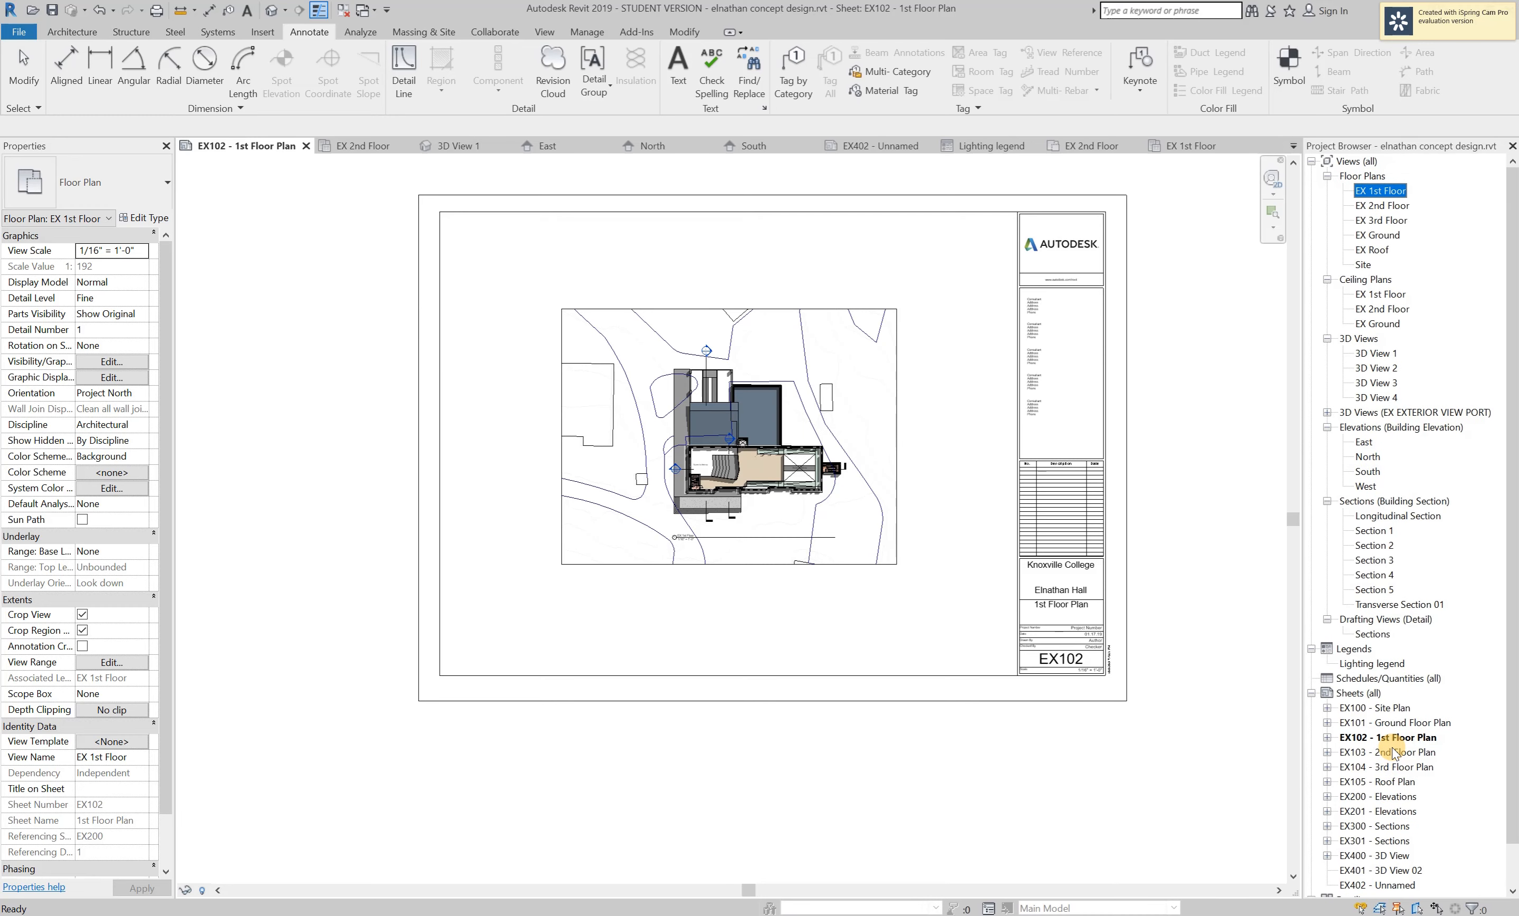
{"action": "right_click", "coordinate": [1388, 192]}
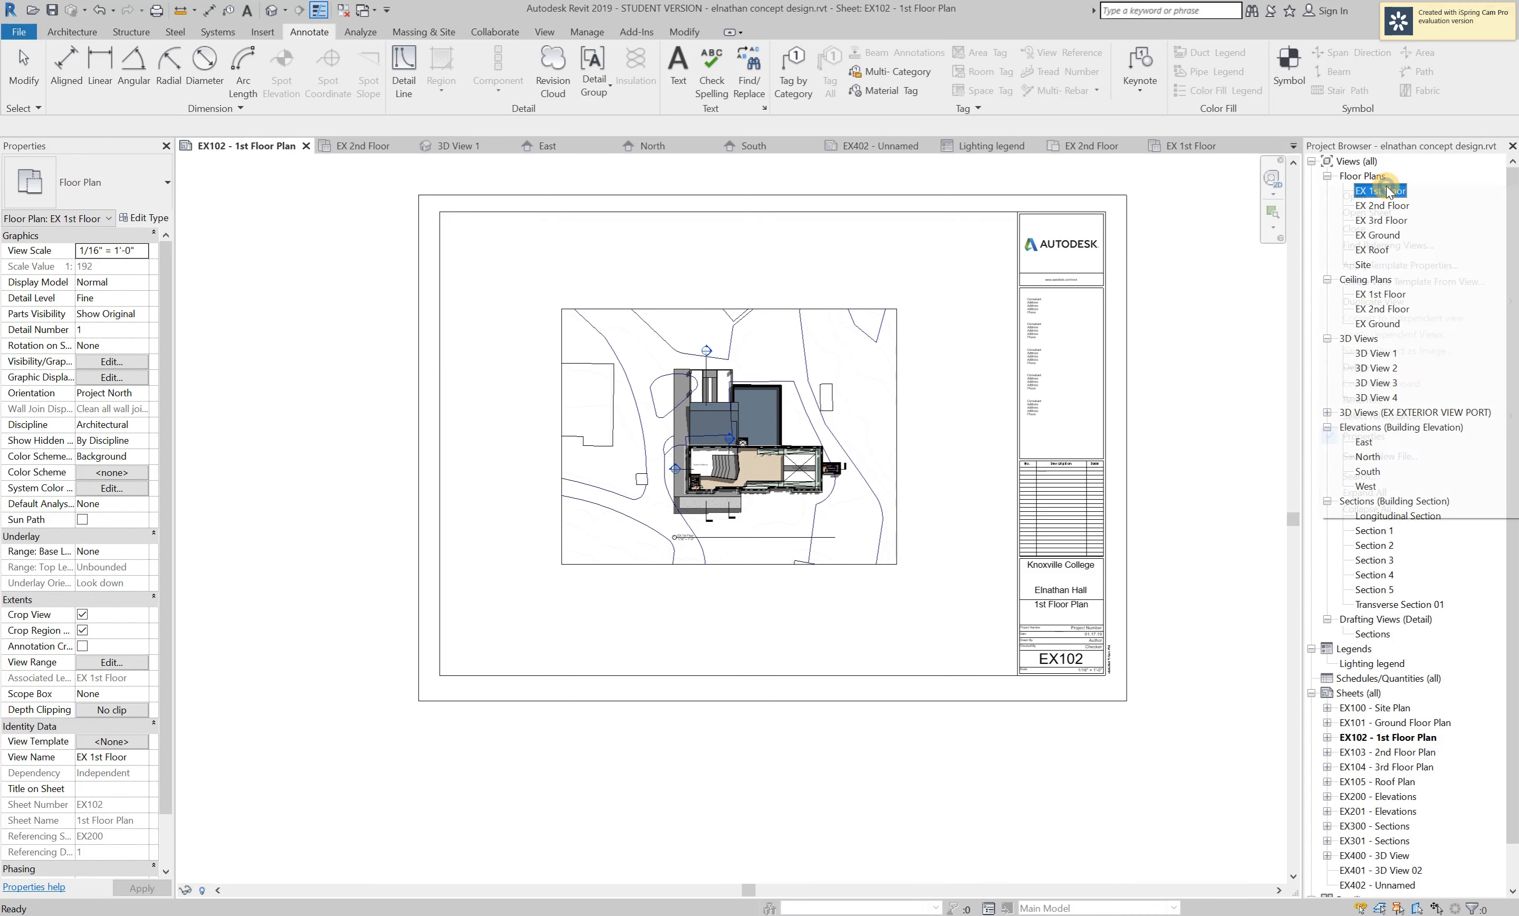
{"action": "left_click", "coordinate": [1409, 182]}
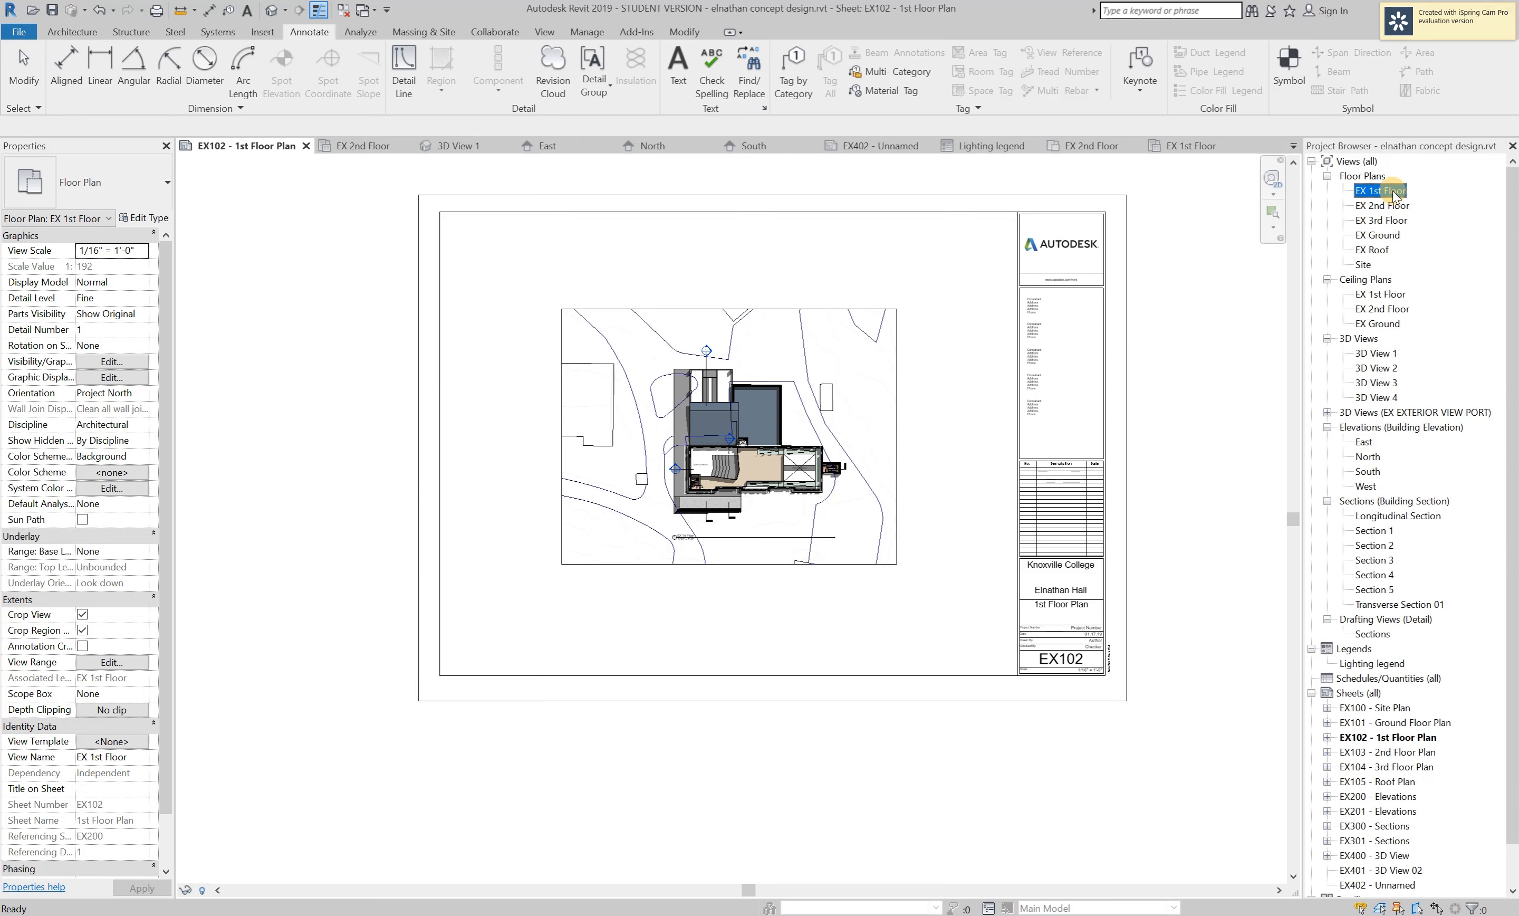
{"action": "right_click", "coordinate": [1393, 193]}
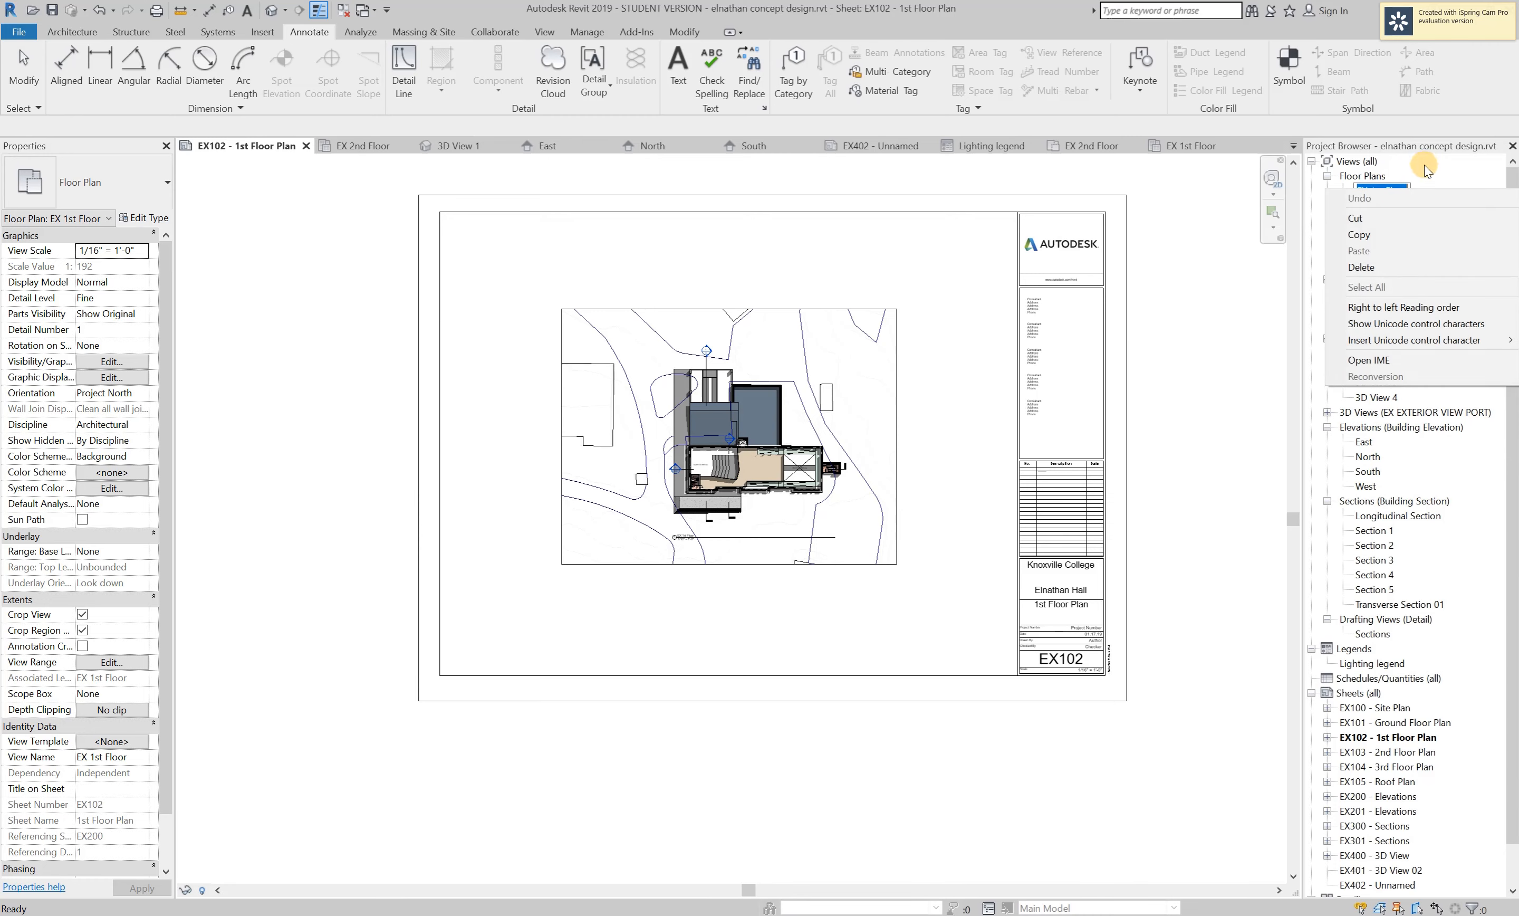
{"action": "left_click", "coordinate": [1428, 164]}
{"action": "right_click", "coordinate": [1396, 196]}
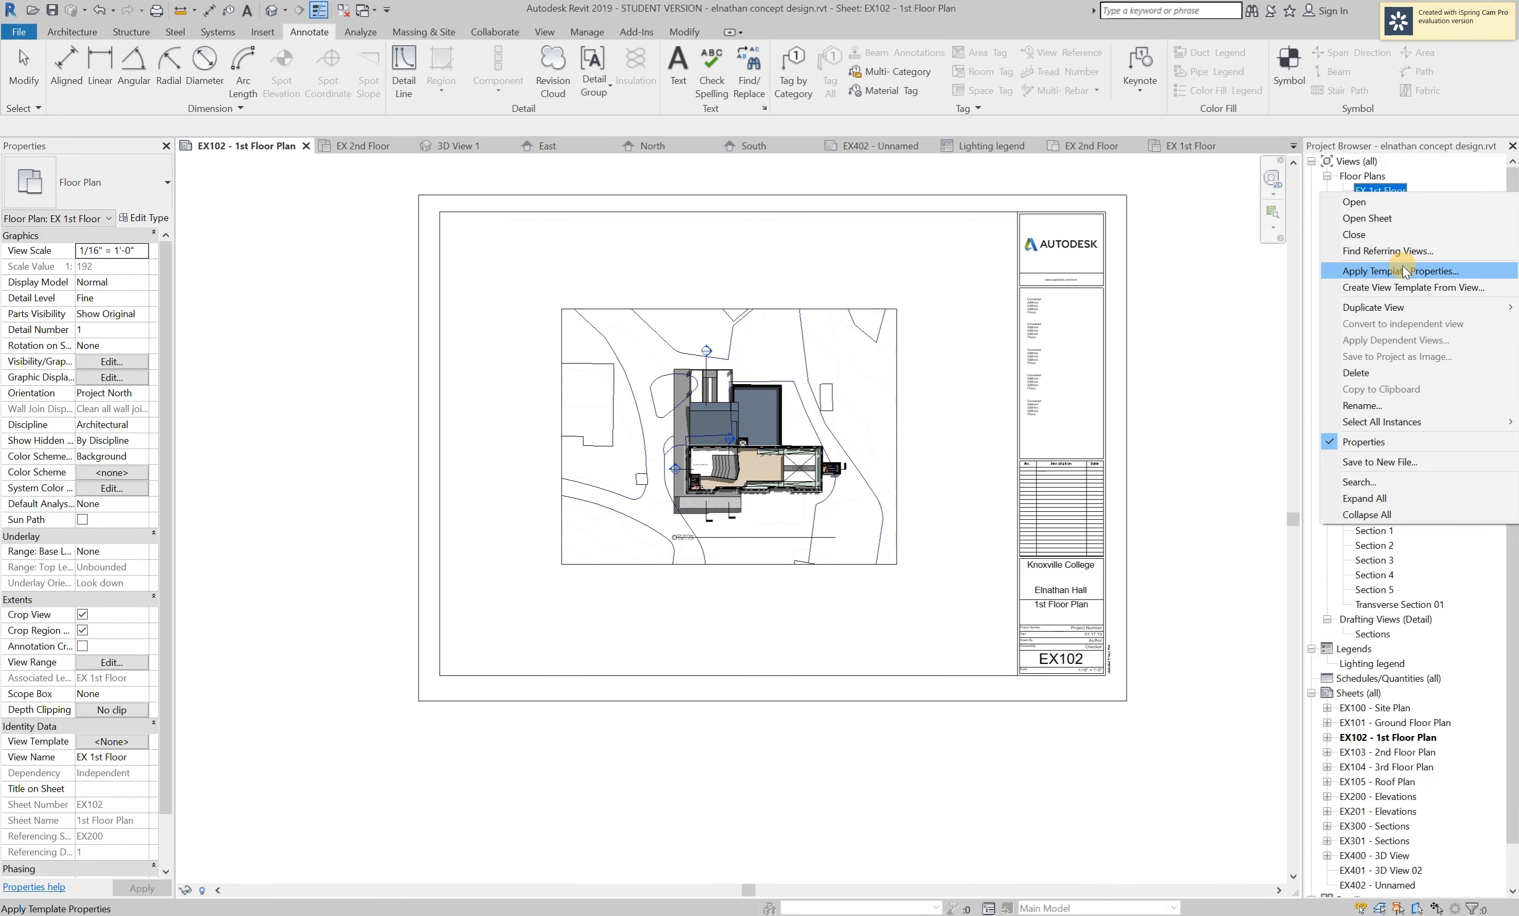
{"action": "left_click", "coordinate": [1404, 217]}
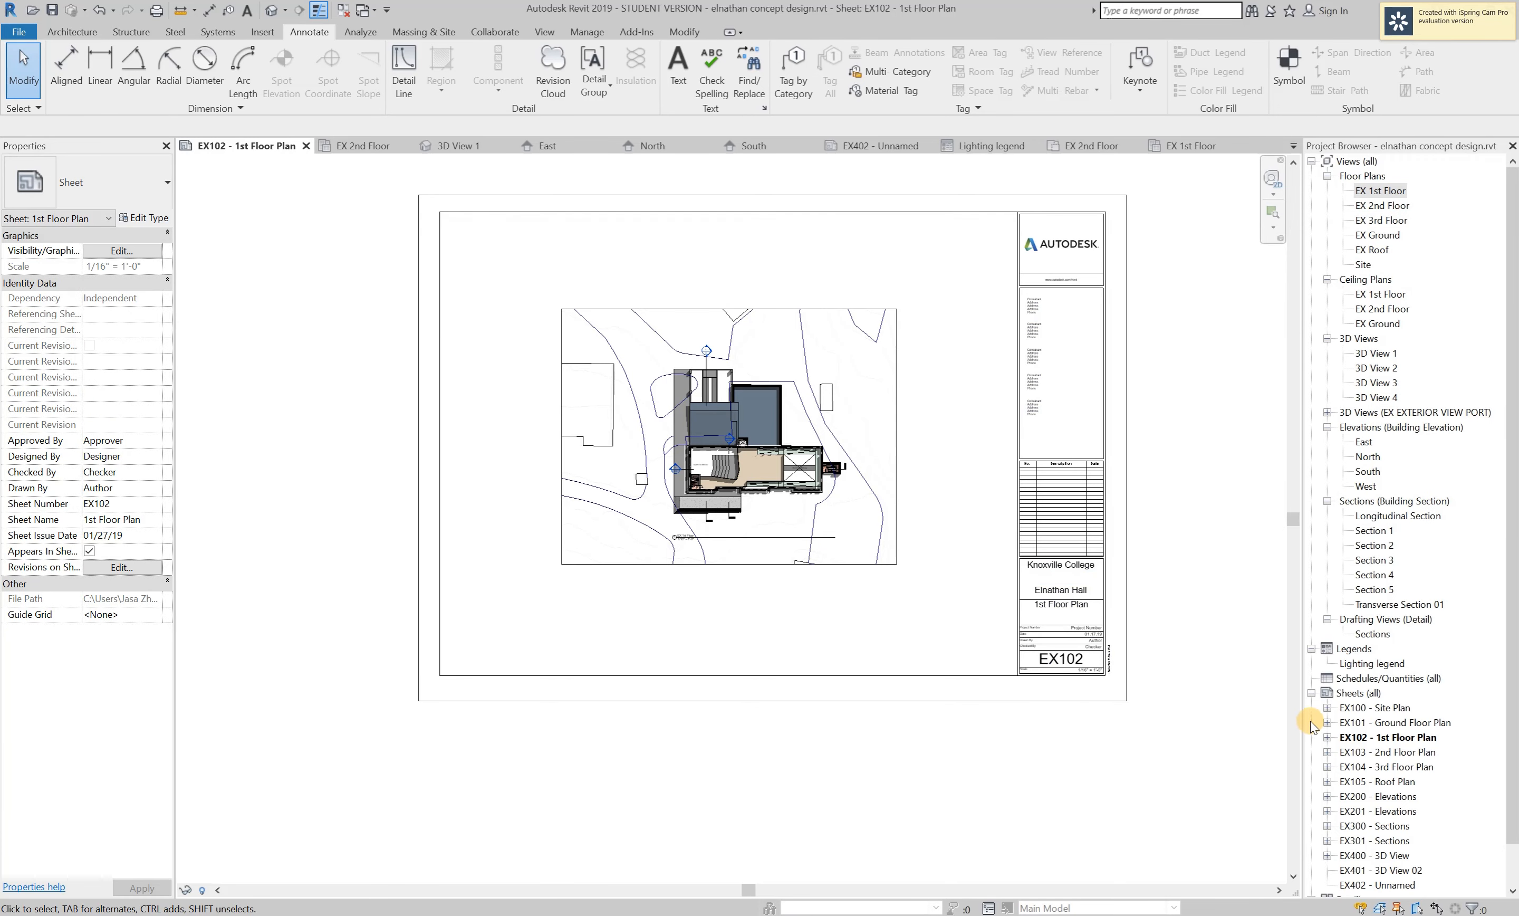
Open the sheet that contains the EX 2nd Floor plan, starting from that floor plan view.
{"action": "right_click", "coordinate": [1393, 190]}
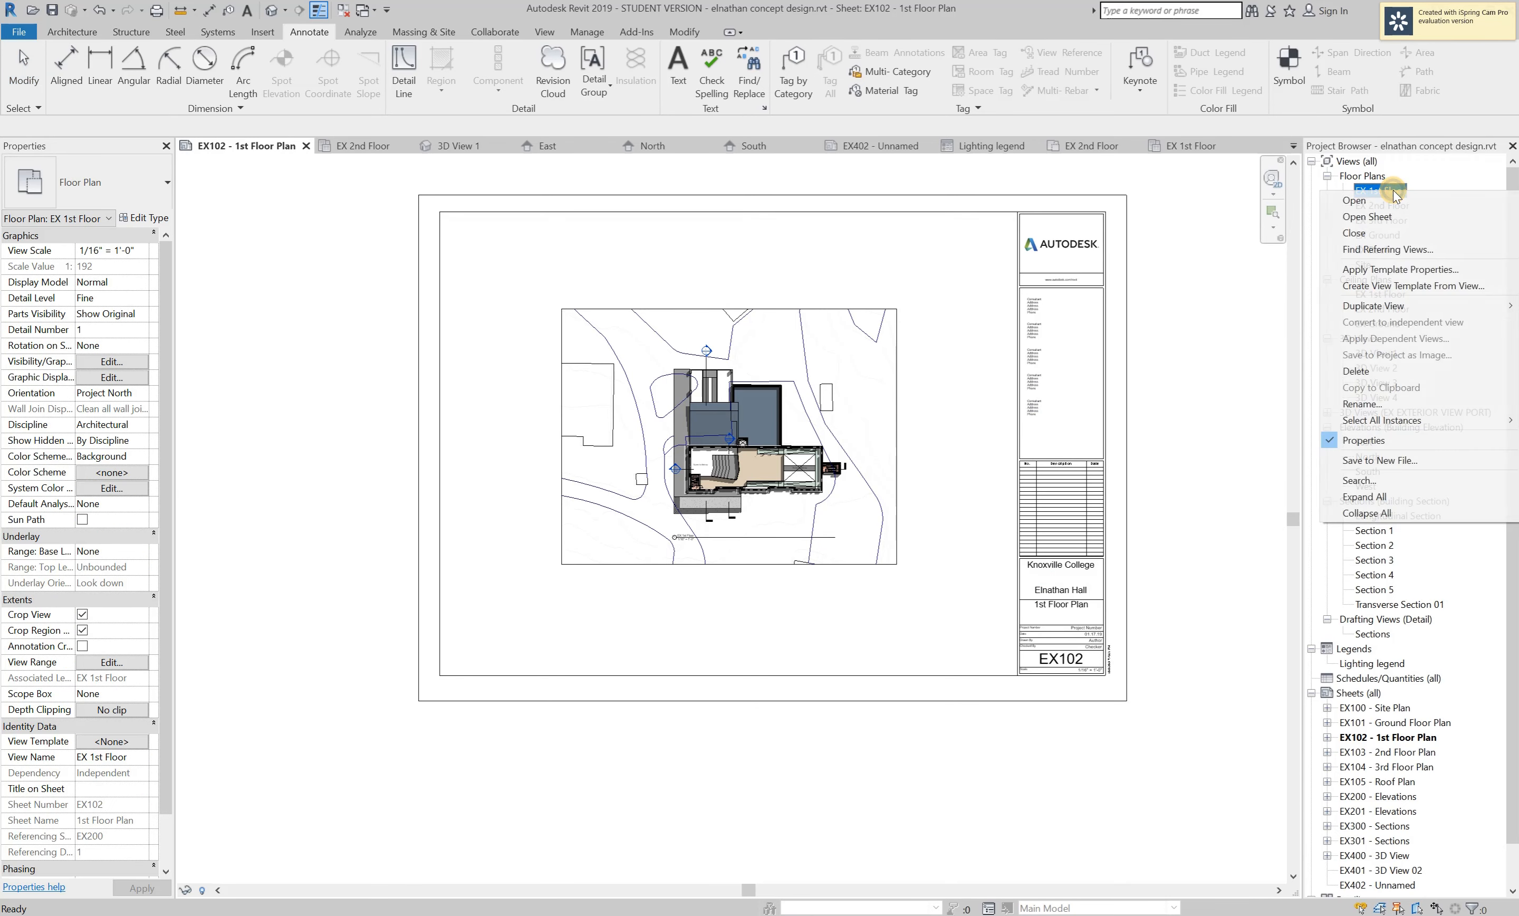
{"action": "left_click", "coordinate": [1454, 177]}
{"action": "left_click", "coordinate": [1366, 207]}
{"action": "right_click", "coordinate": [1367, 208]}
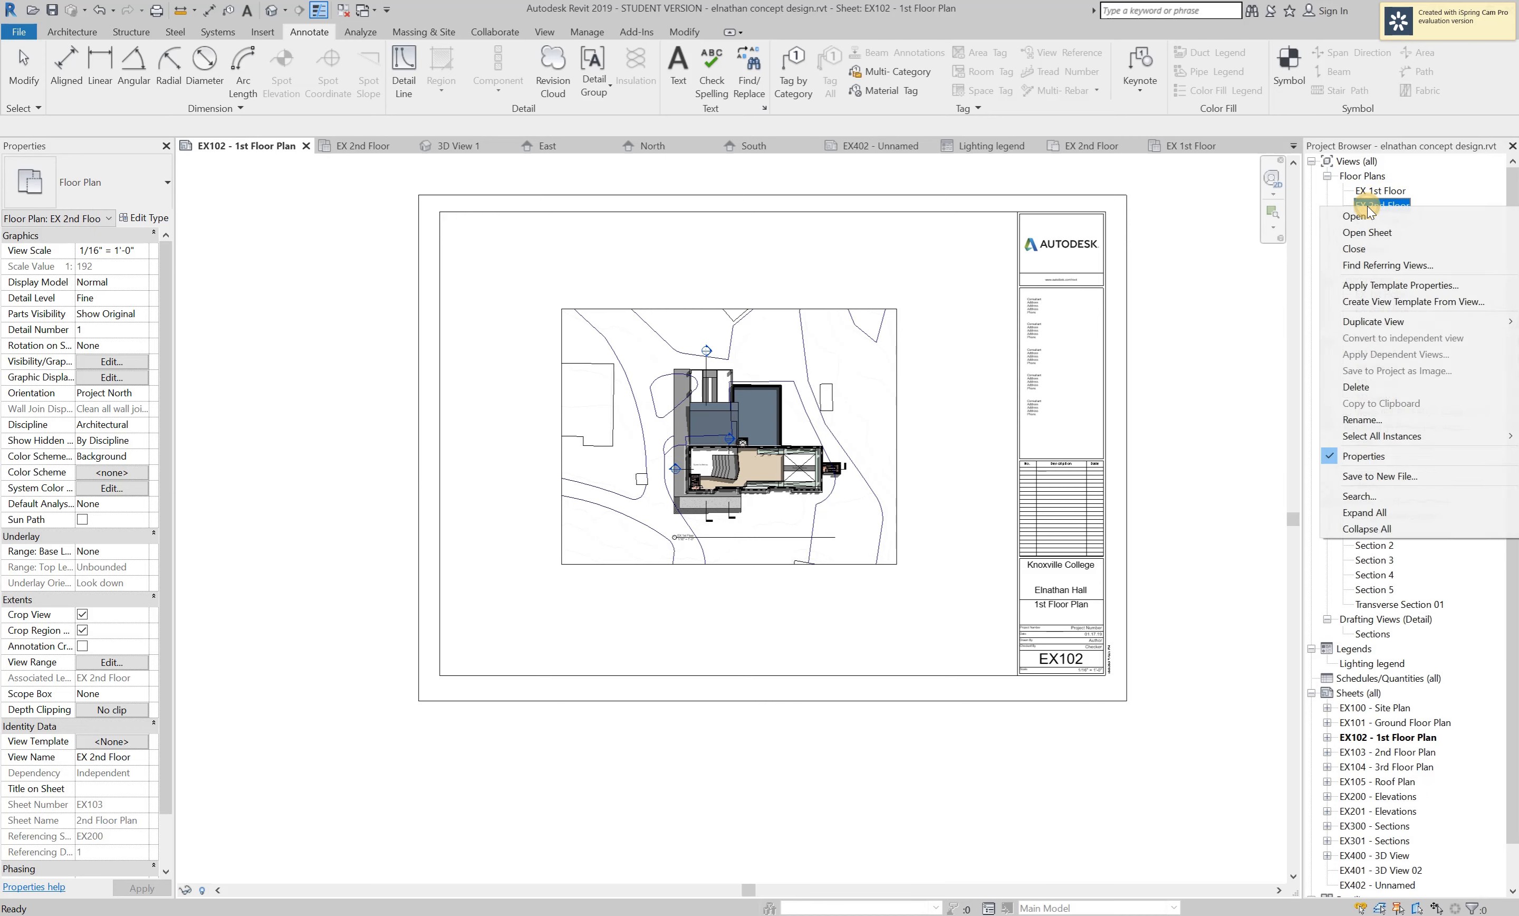
{"action": "left_click", "coordinate": [1382, 233]}
{"action": "scroll", "coordinate": [935, 576], "scroll_direction": "down", "scroll_amount": 5}
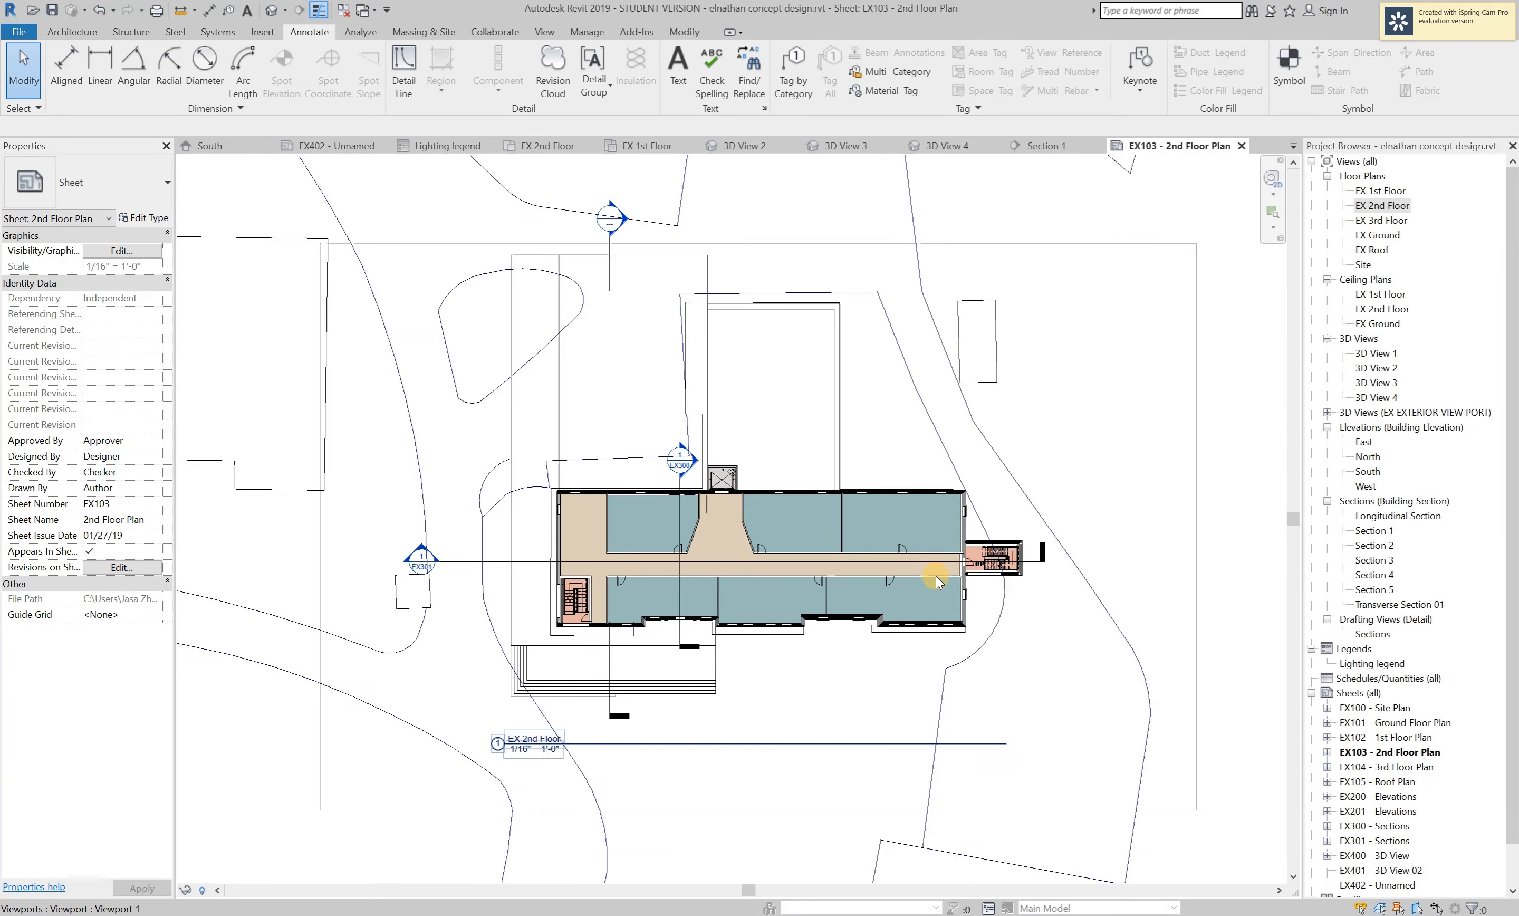
Examine how the plan viewport extends beyond the title block on the EX103 sheet, and clear the selection.
{"action": "scroll", "coordinate": [935, 577], "scroll_direction": "down", "scroll_amount": 2}
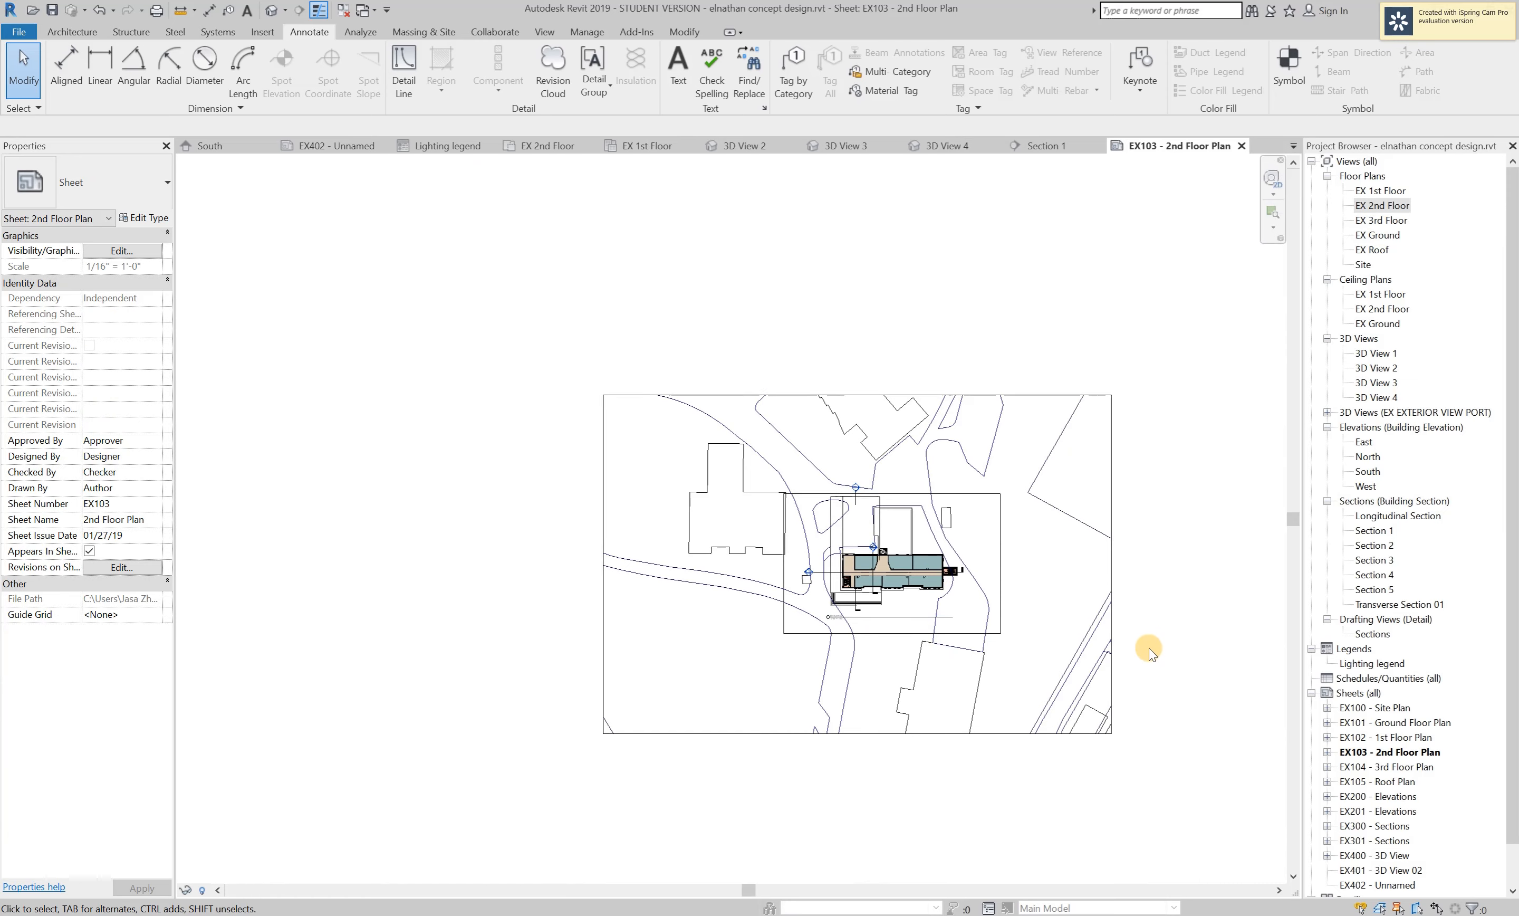
{"action": "scroll", "coordinate": [871, 679], "scroll_direction": "up", "scroll_amount": 2}
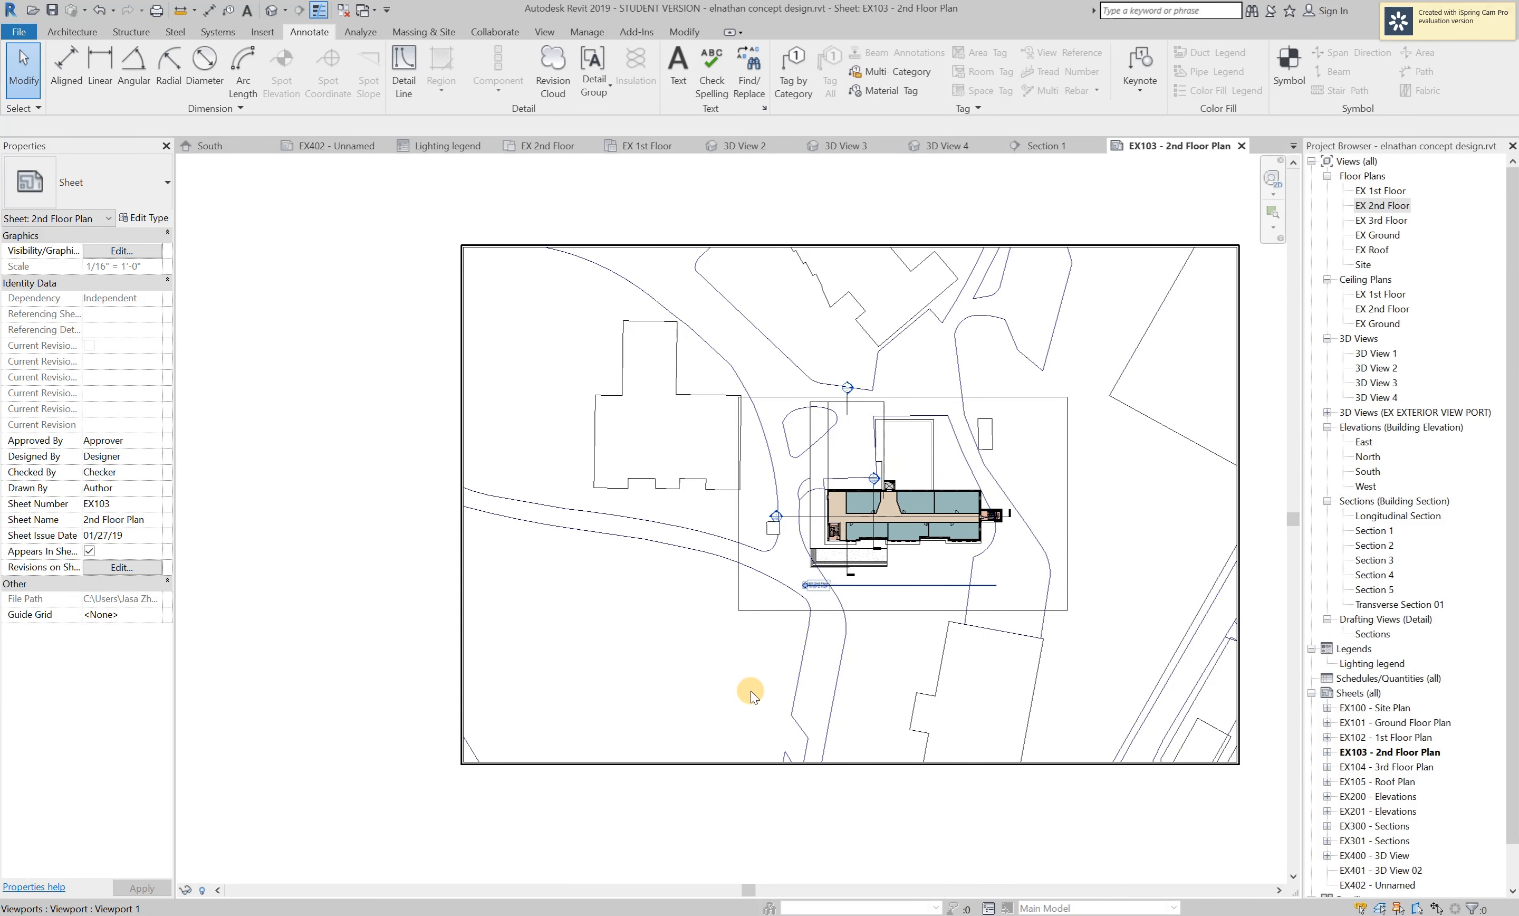
{"action": "scroll", "coordinate": [1123, 704], "scroll_direction": "up", "scroll_amount": 1}
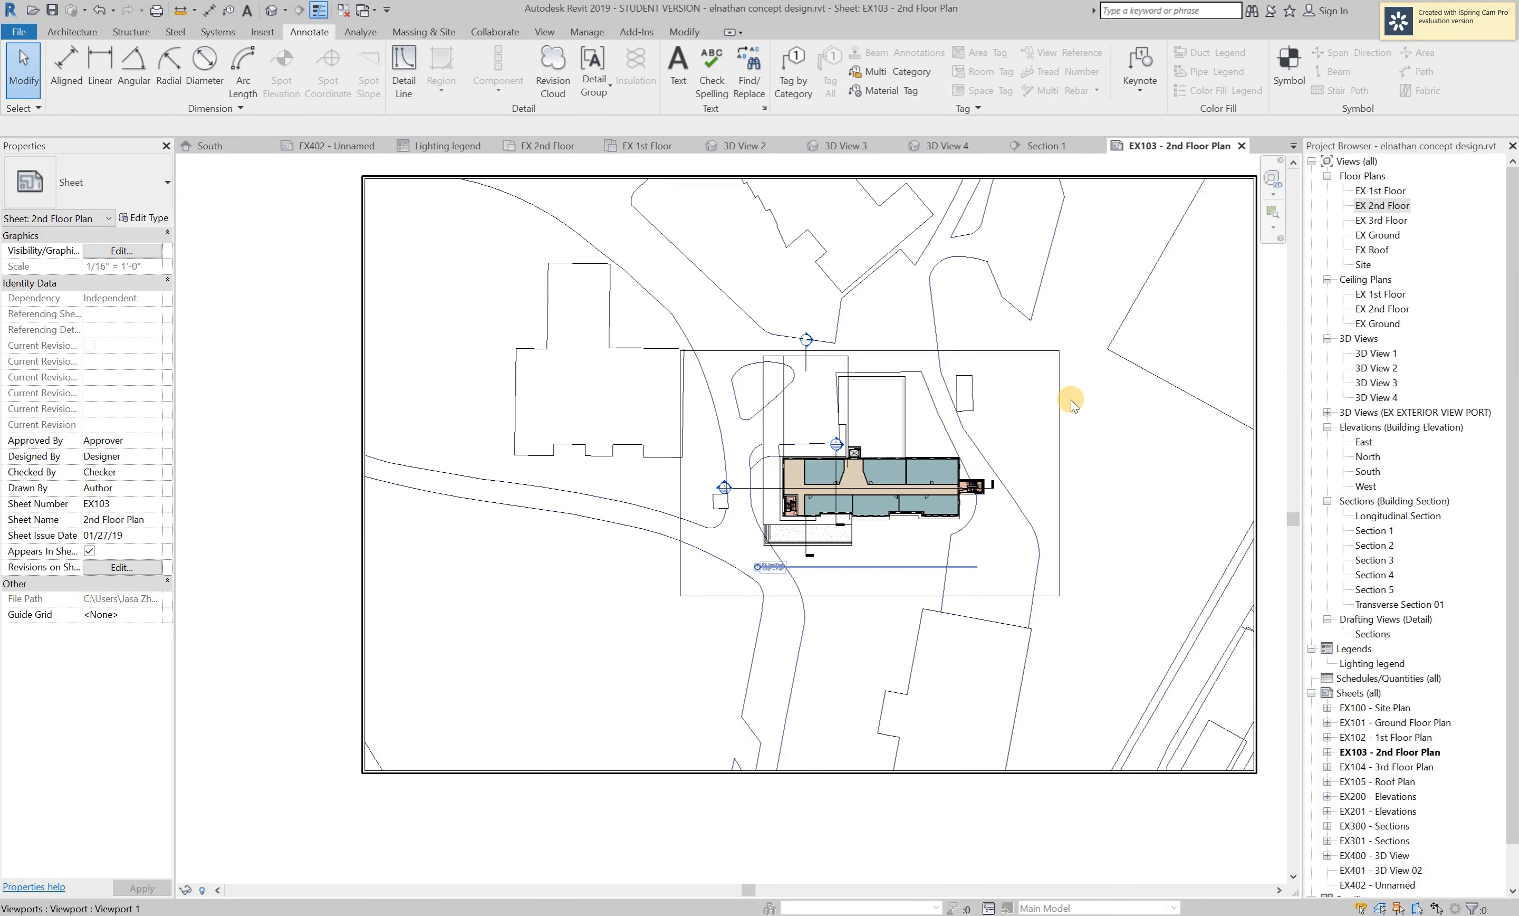
{"action": "scroll", "coordinate": [1072, 400], "scroll_direction": "up", "scroll_amount": 1}
{"action": "scroll", "coordinate": [879, 610], "scroll_direction": "down", "scroll_amount": 1}
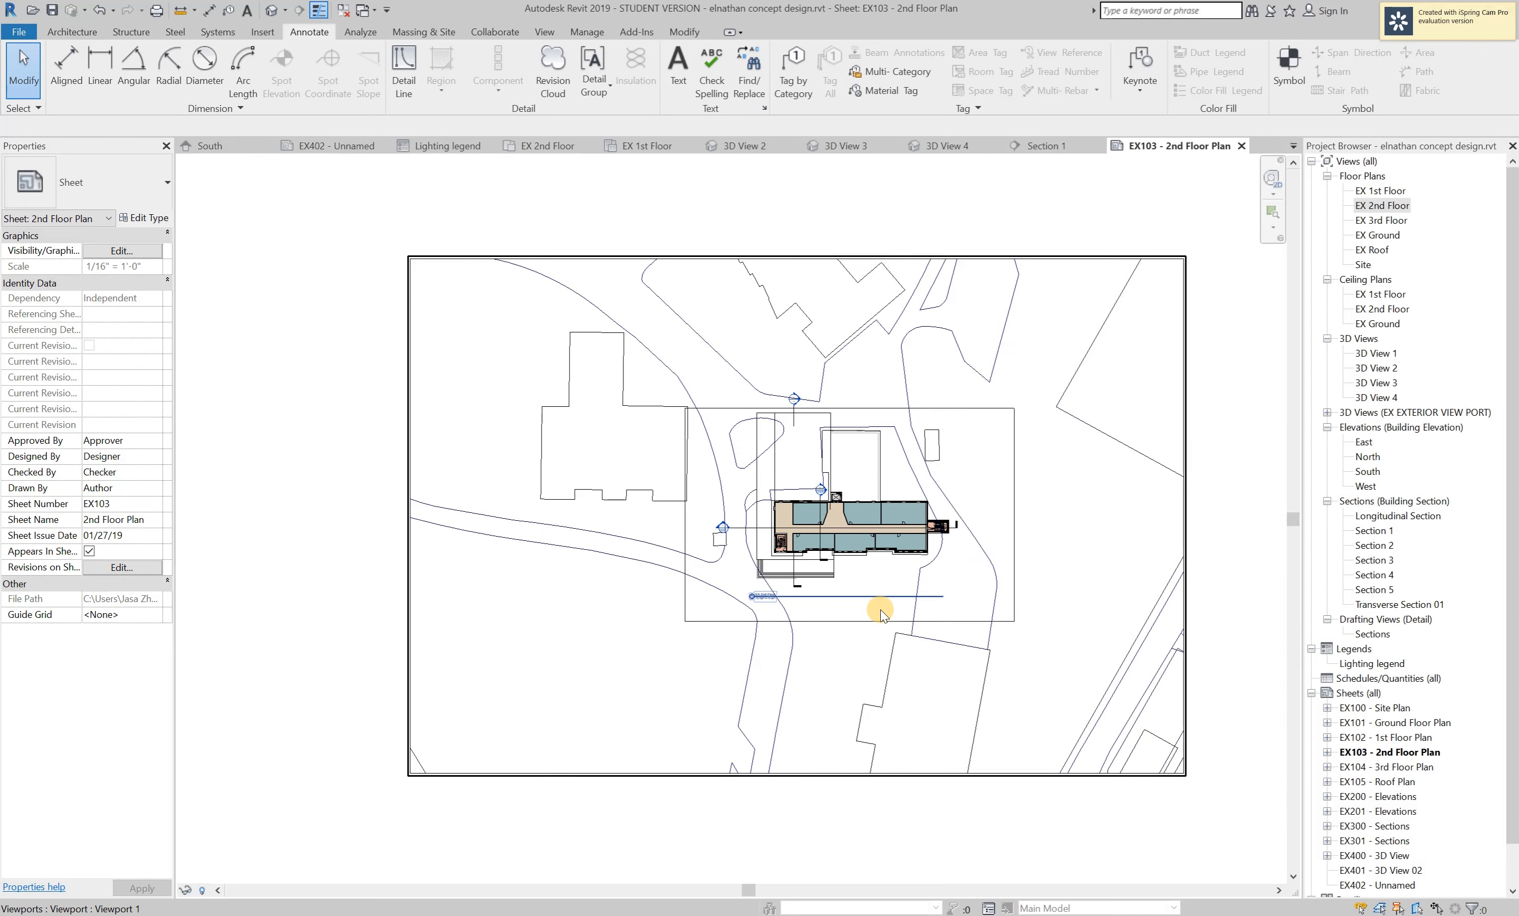
{"action": "left_click", "coordinate": [1001, 347]}
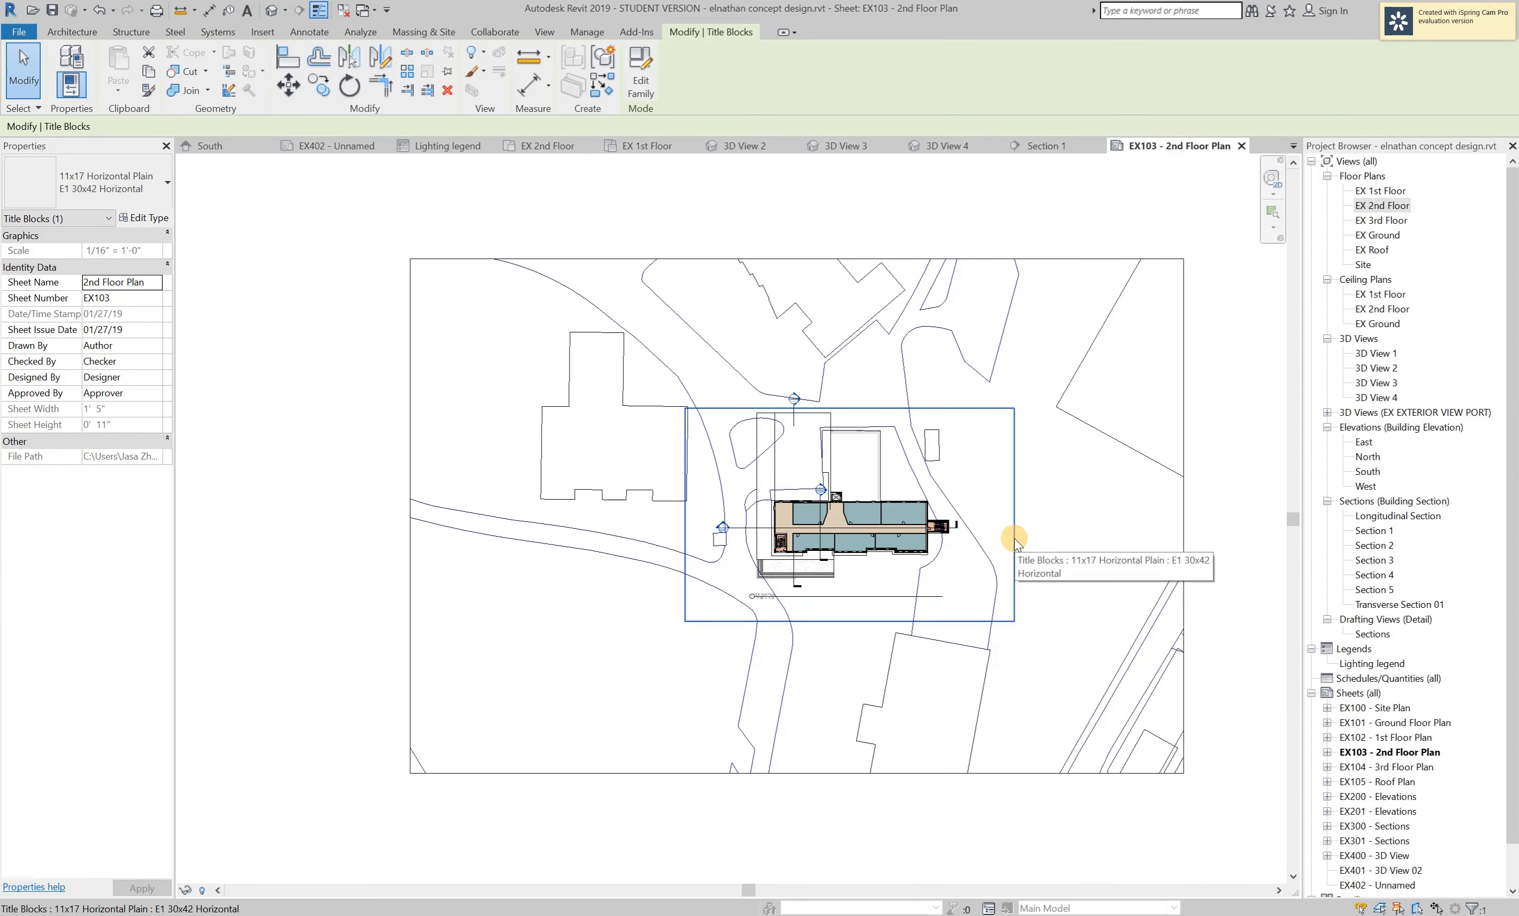
{"action": "left_click", "coordinate": [1050, 236]}
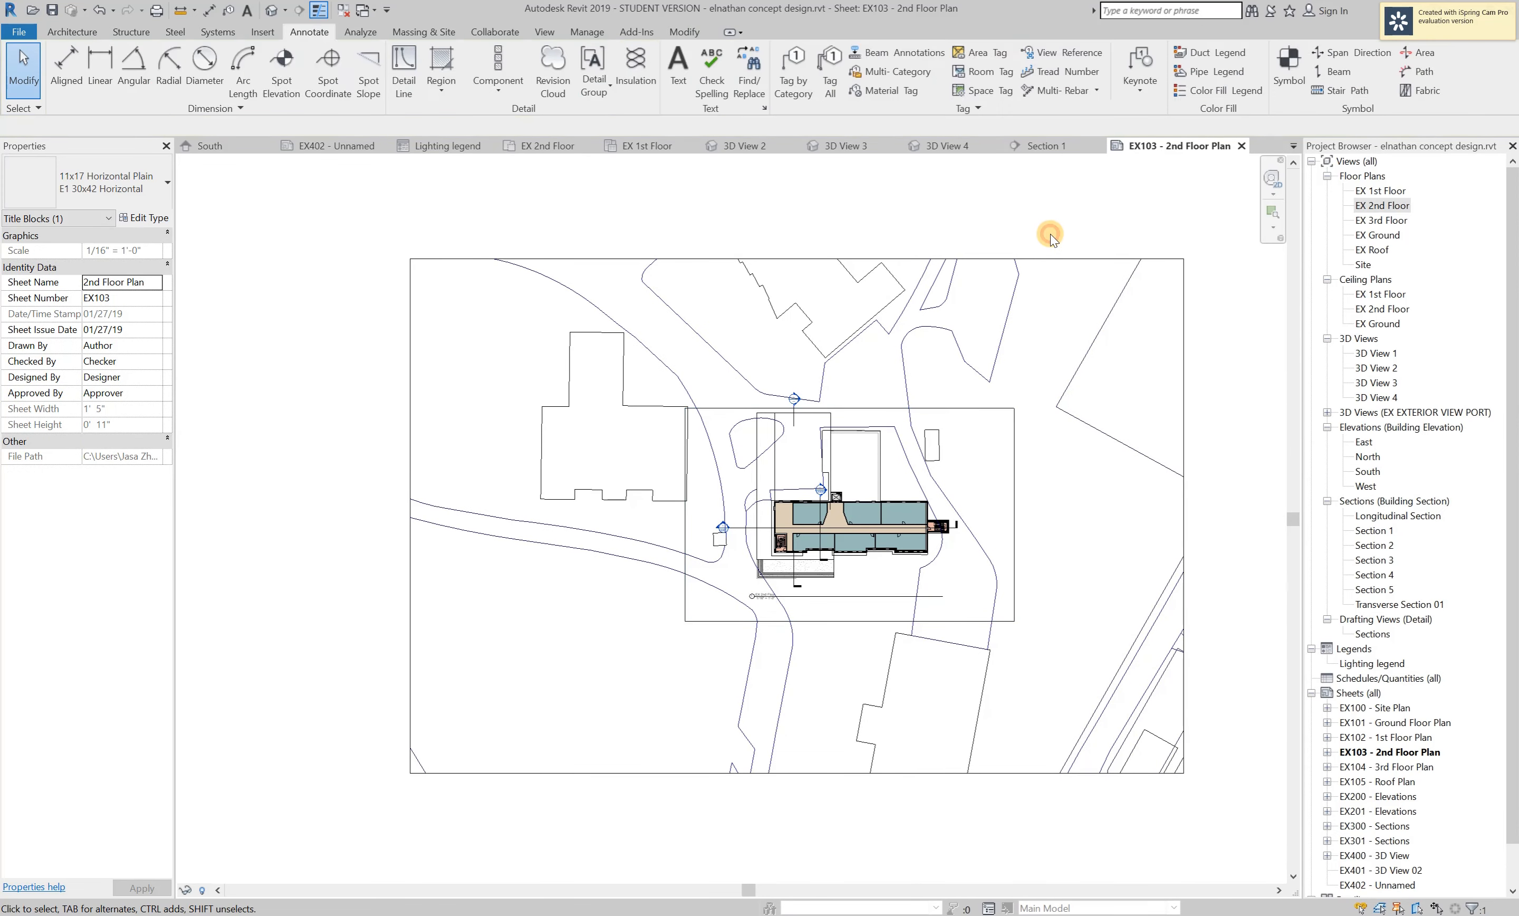
Activate the EX 2nd Floor viewport and shrink its crop region on all four sides to fit inside the title block.
{"action": "left_click", "coordinate": [1085, 283]}
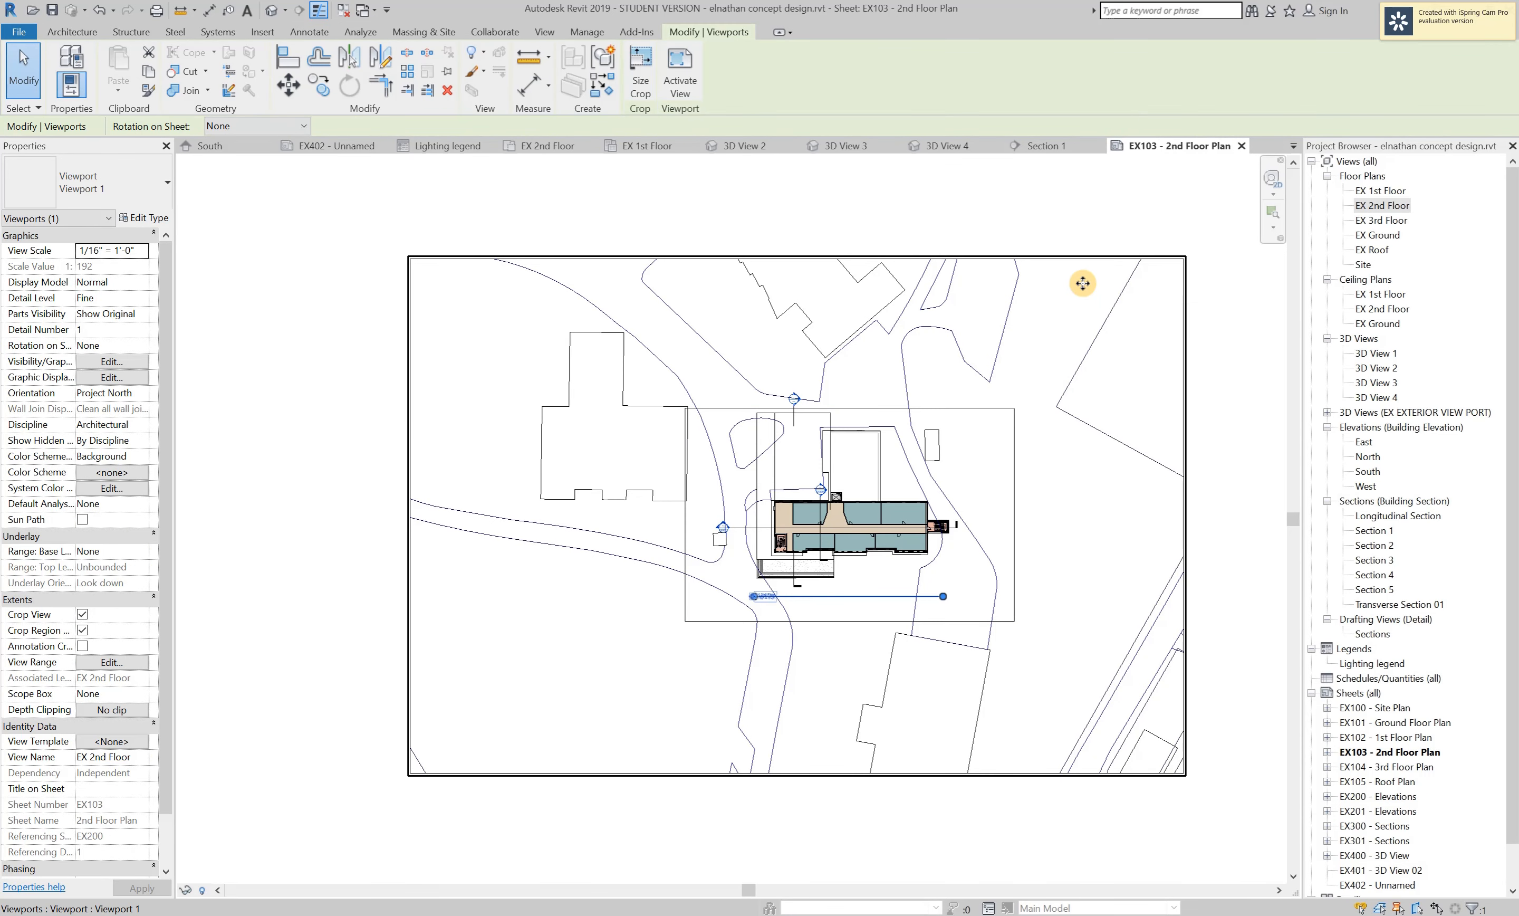
{"action": "double_click", "coordinate": [1073, 292]}
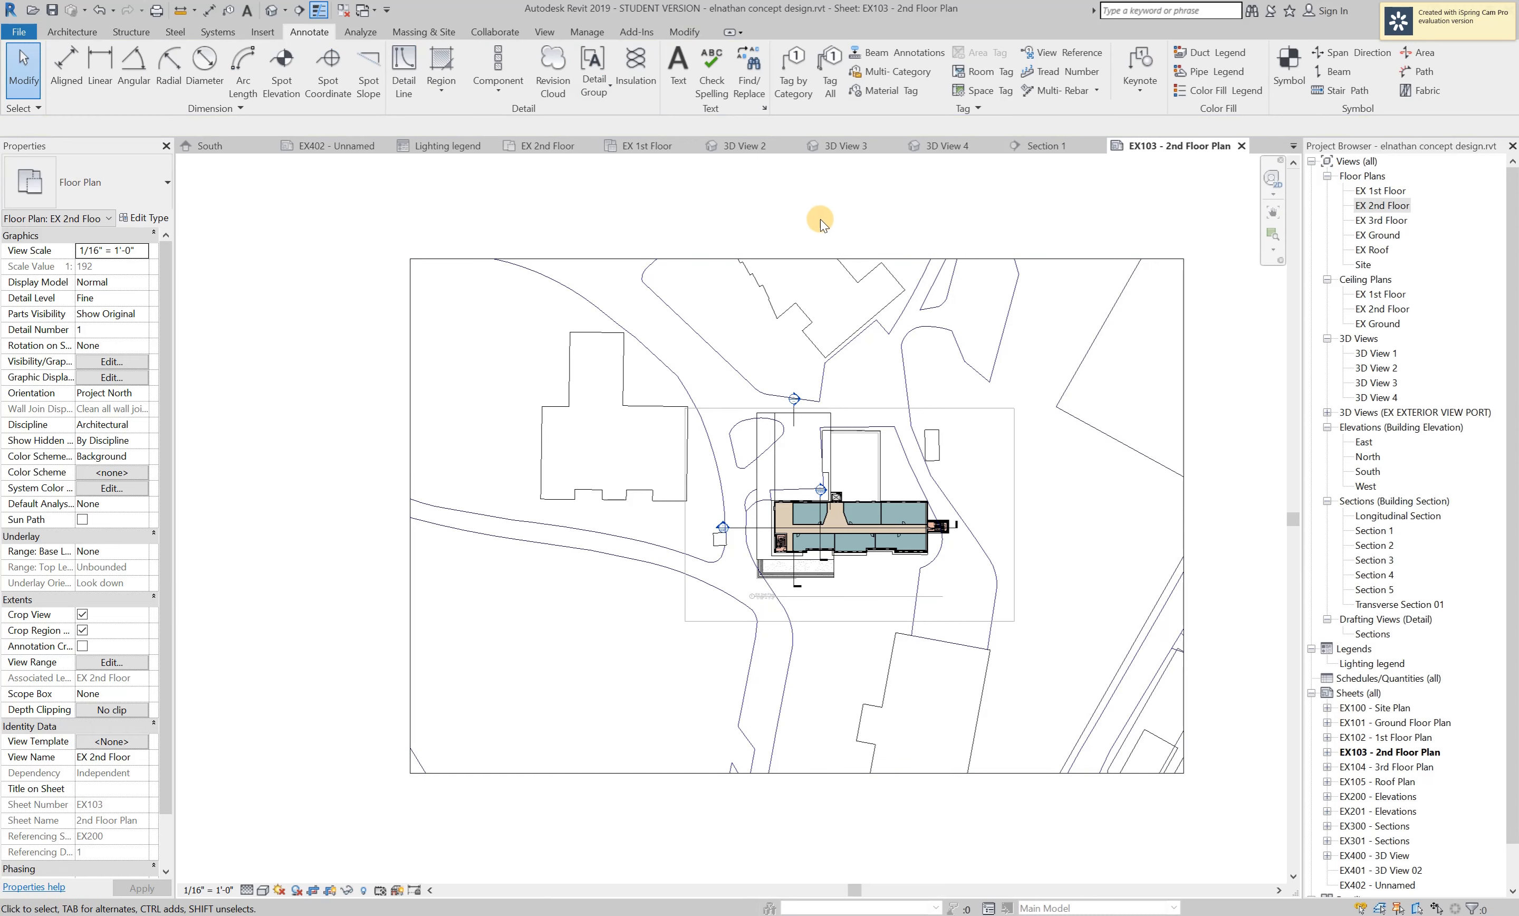
{"action": "left_click", "coordinate": [876, 259]}
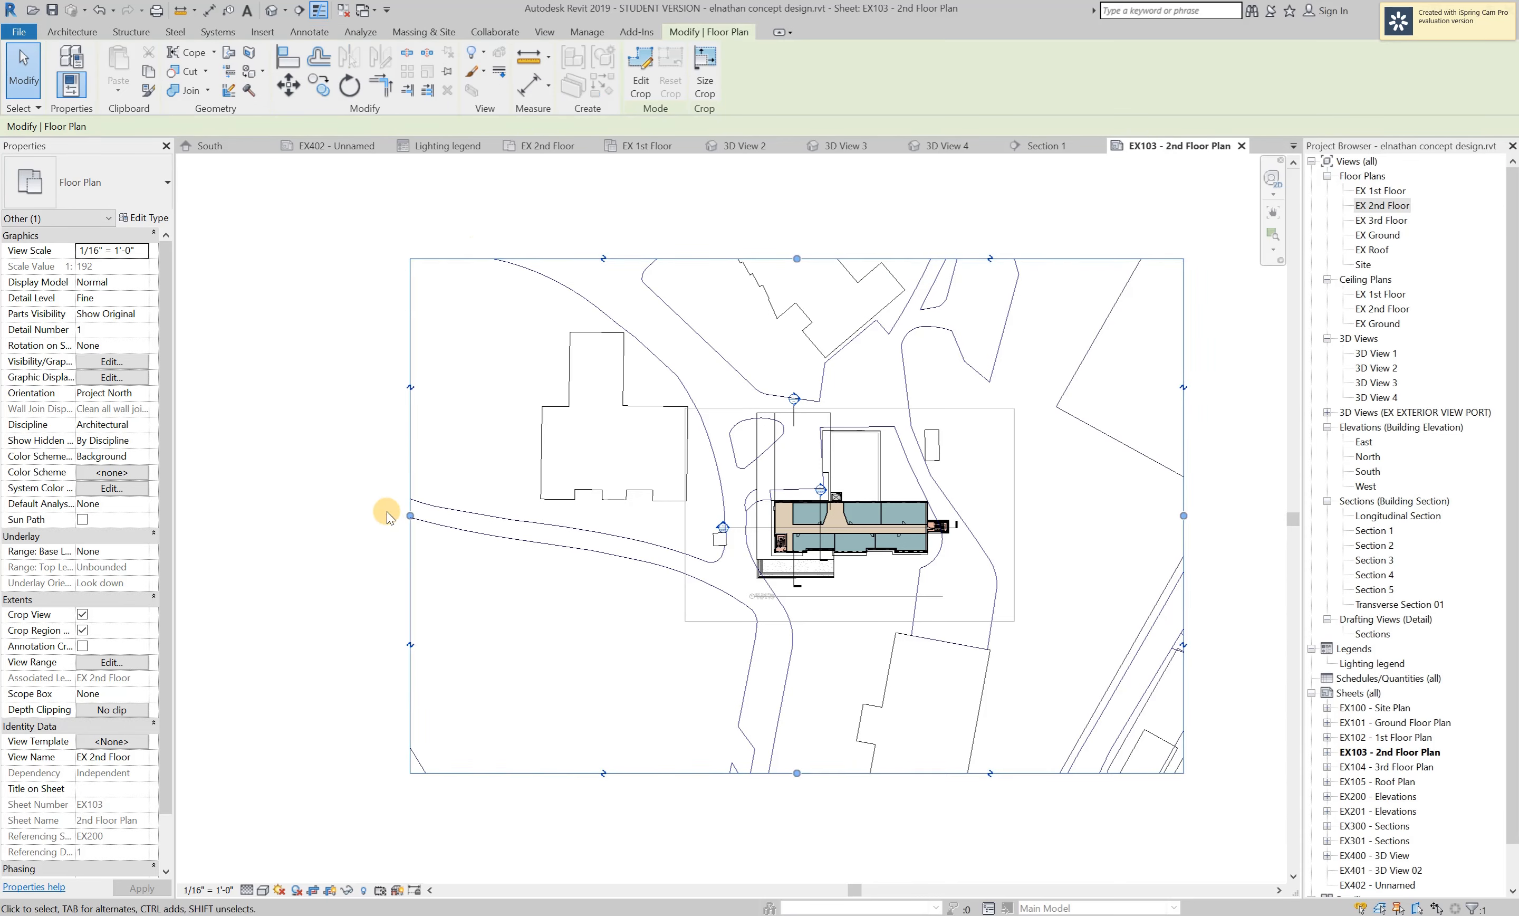
{"action": "left_click_drag", "start_coordinate": [411, 516], "coordinate": [697, 526]}
{"action": "left_click_drag", "start_coordinate": [910, 258], "coordinate": [916, 421]}
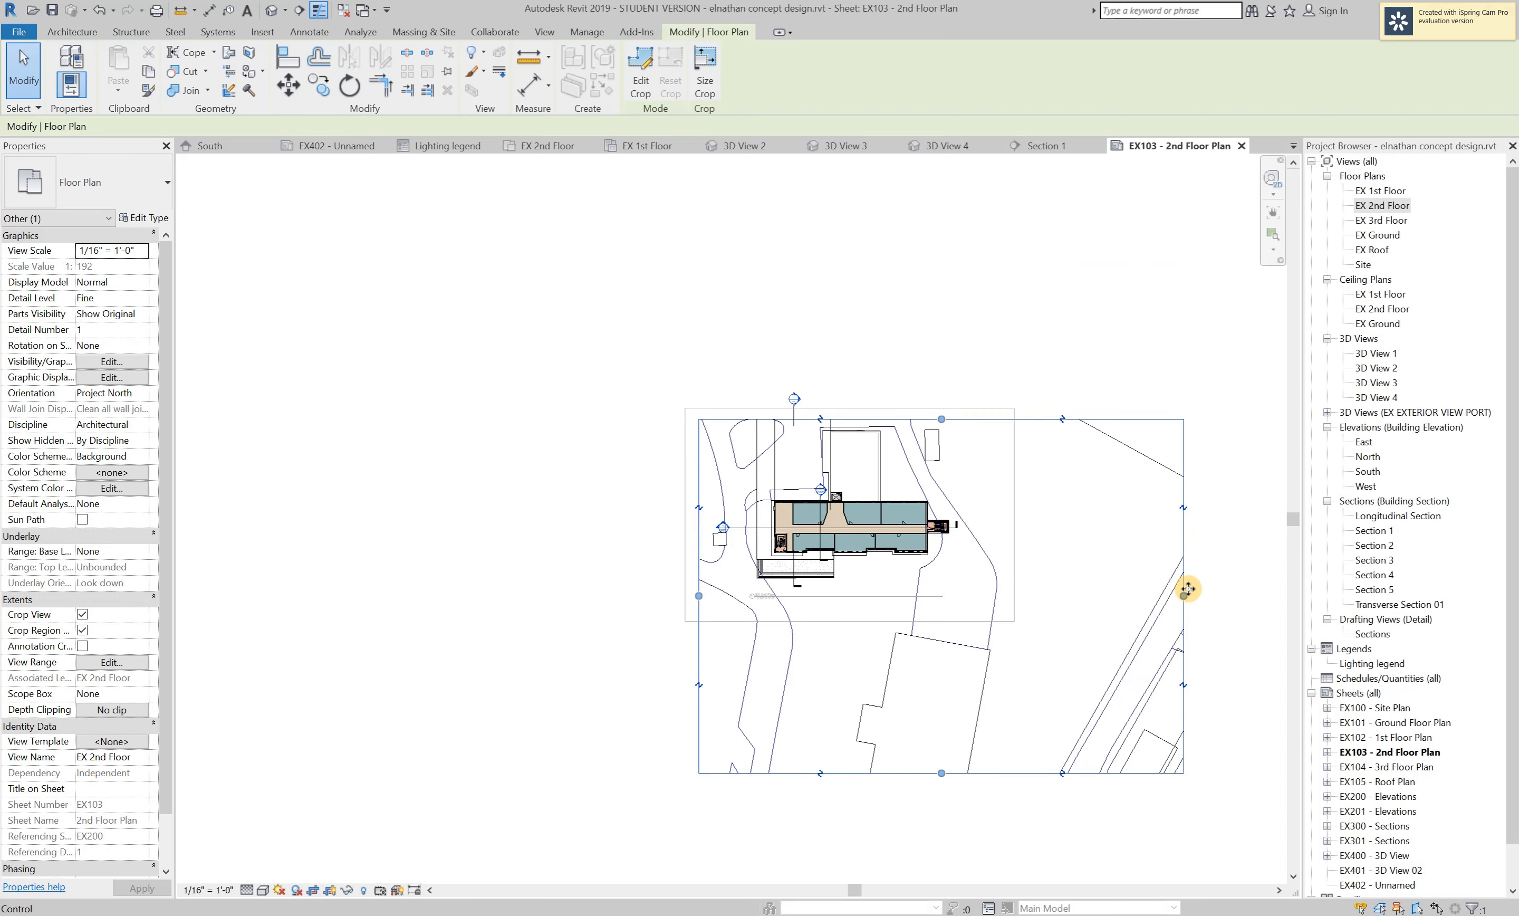
{"action": "left_click_drag", "start_coordinate": [1188, 589], "coordinate": [979, 574]}
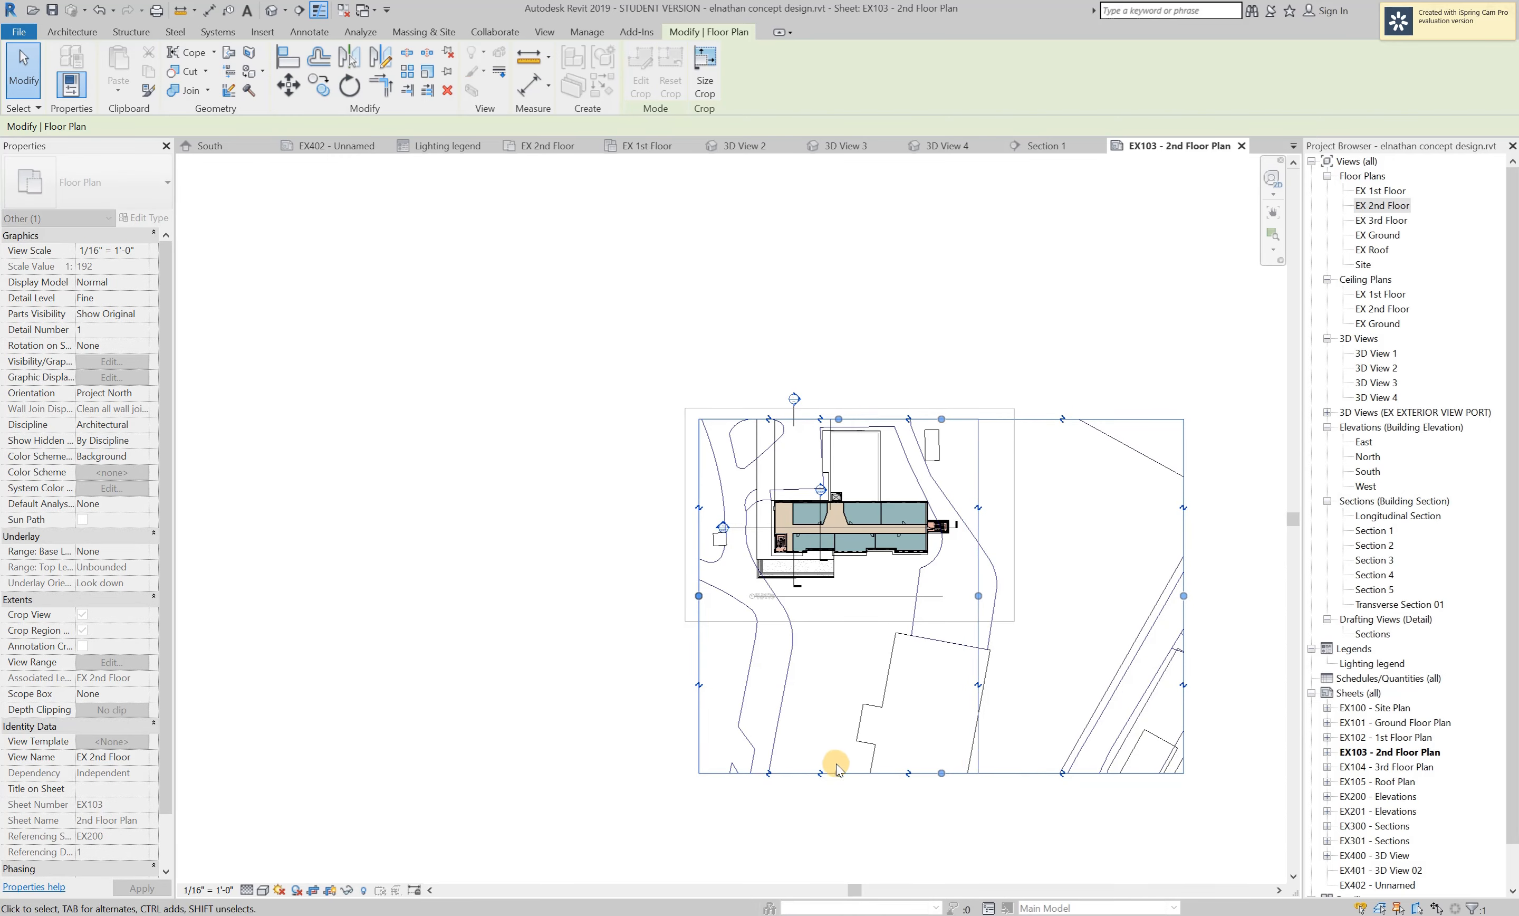
{"action": "left_click_drag", "start_coordinate": [831, 767], "coordinate": [825, 599]}
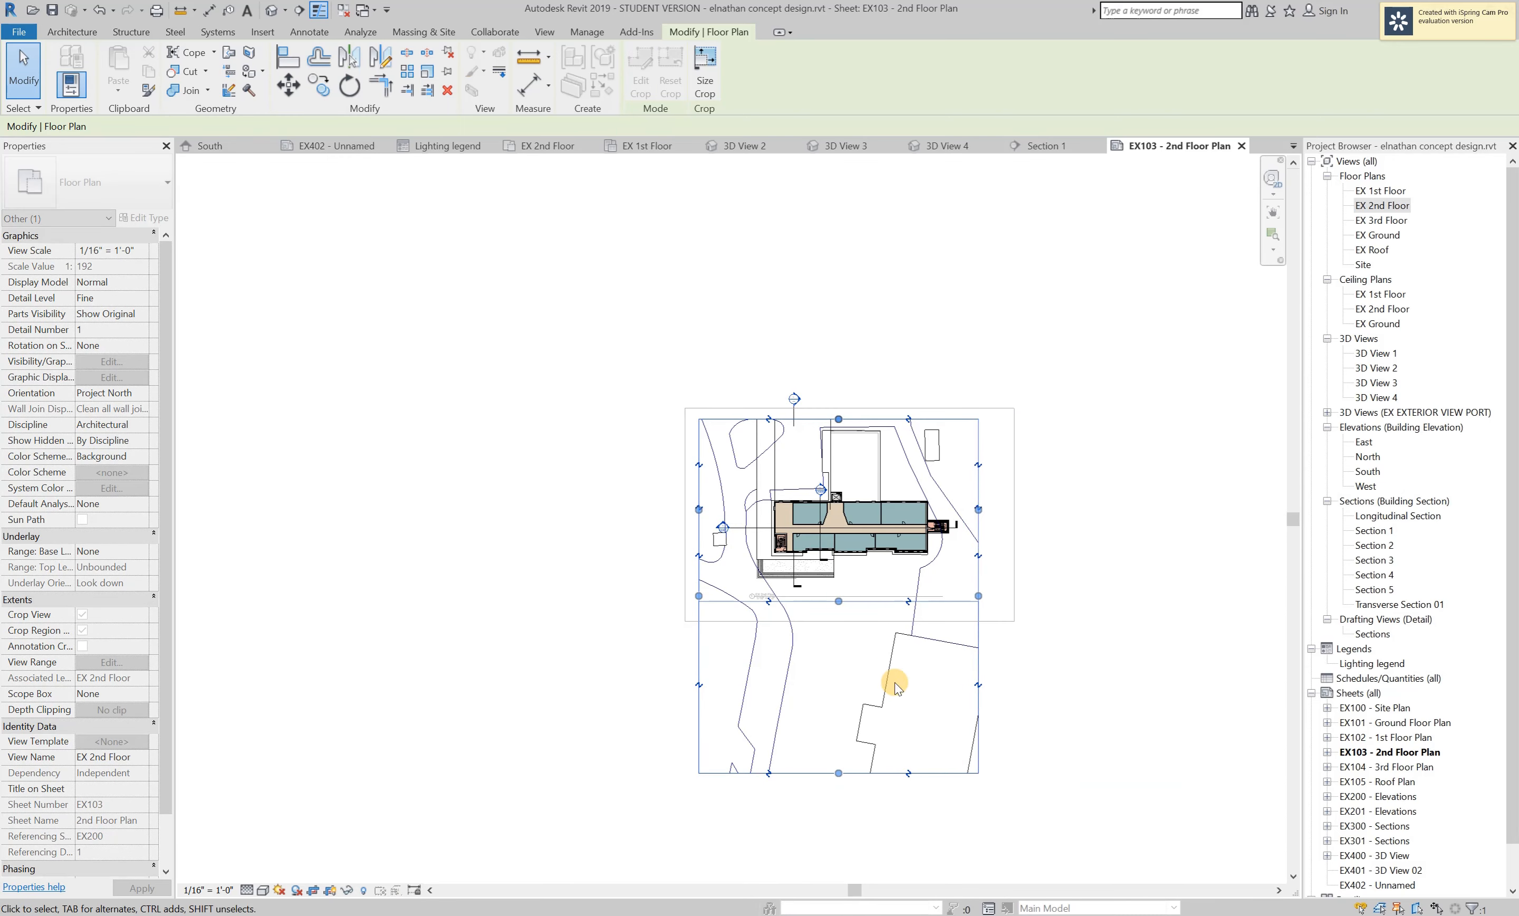
{"action": "left_click", "coordinate": [1070, 659]}
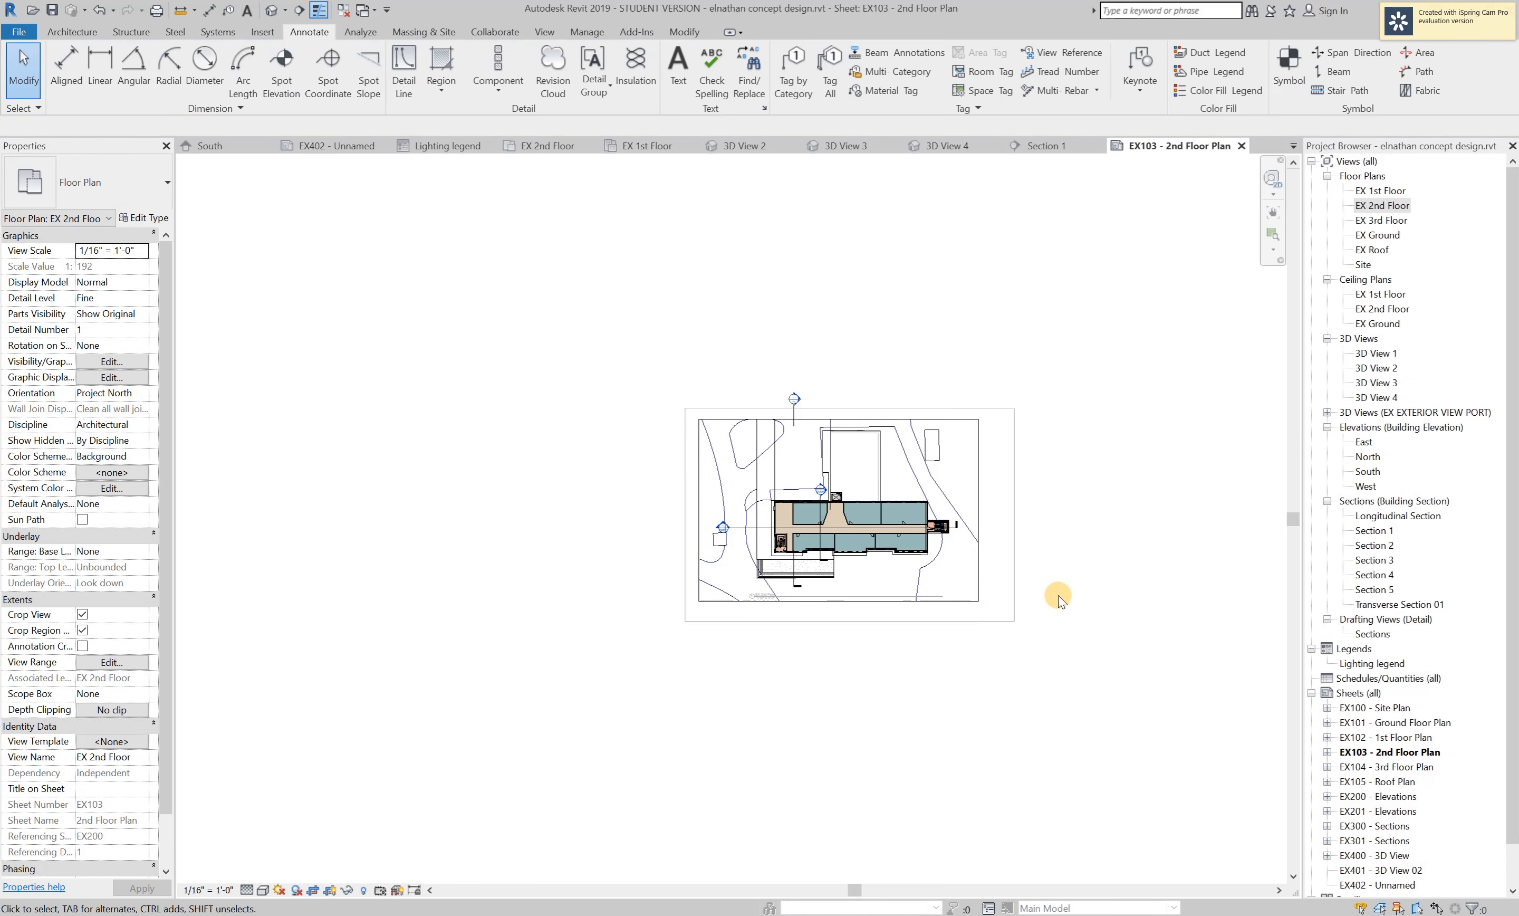
Deactivate the EX 2nd Floor viewport to return to the EX103 sheet.
{"action": "scroll", "coordinate": [1058, 600], "scroll_direction": "up", "scroll_amount": 2}
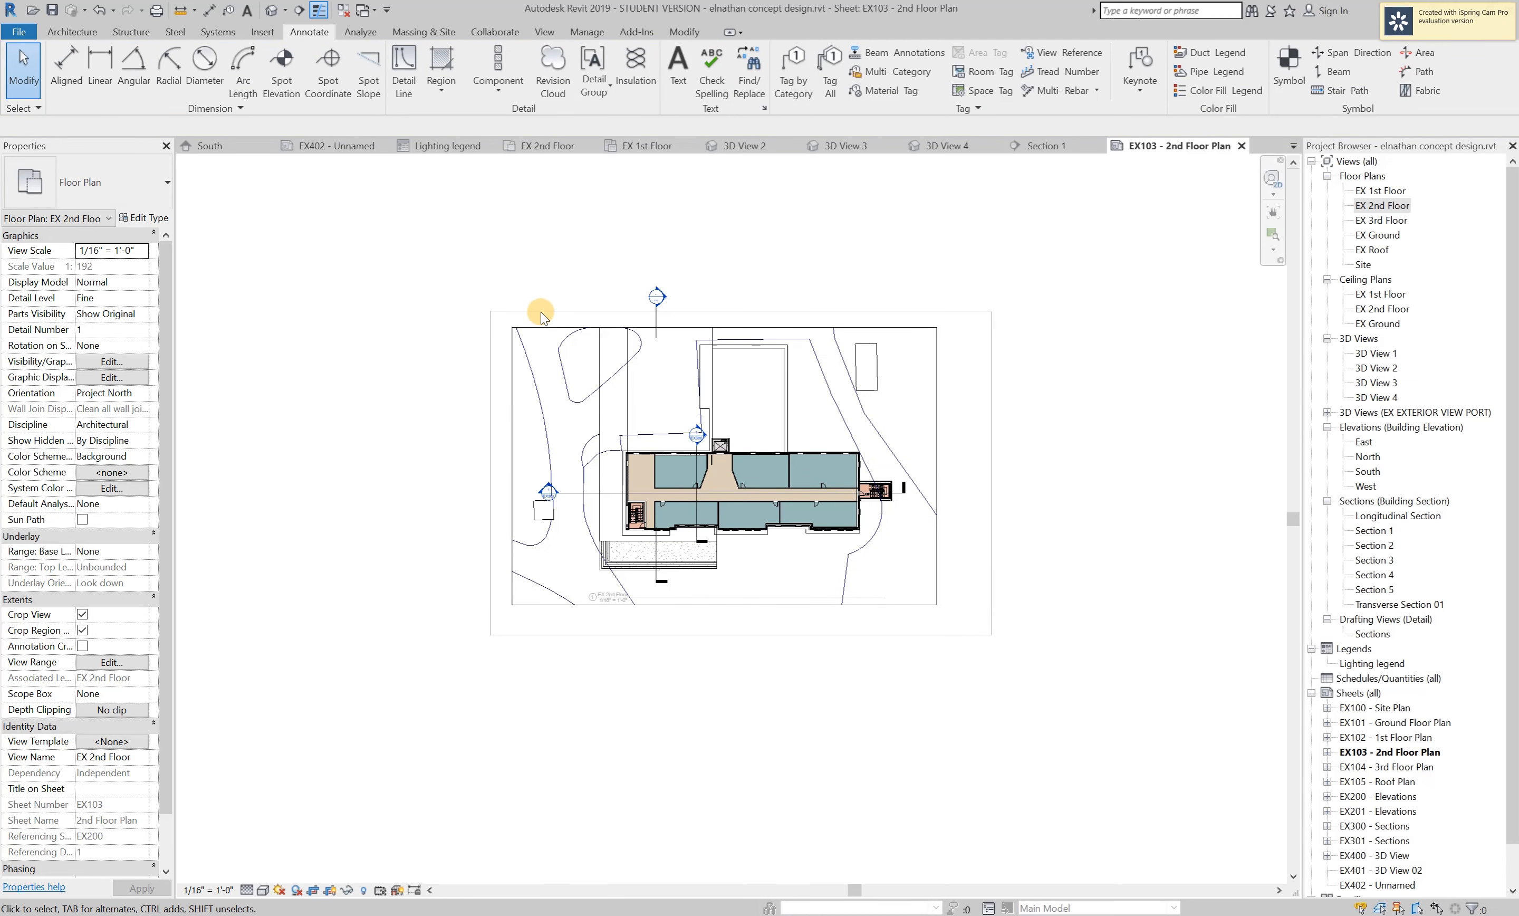
{"action": "scroll", "coordinate": [541, 314], "scroll_direction": "down", "scroll_amount": 1}
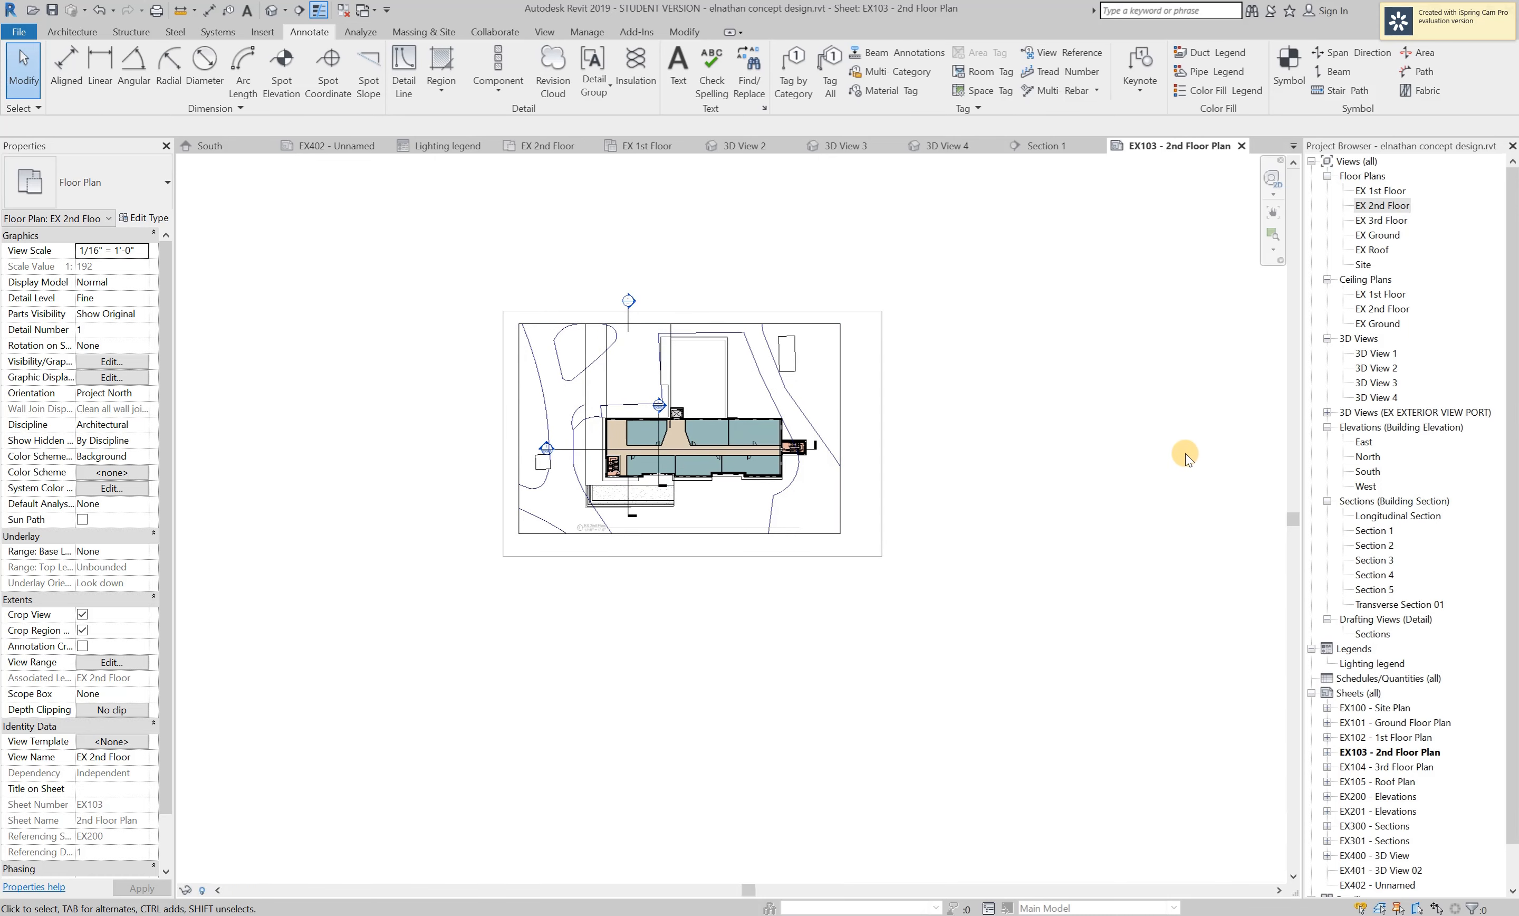
{"action": "double_click", "coordinate": [1080, 450]}
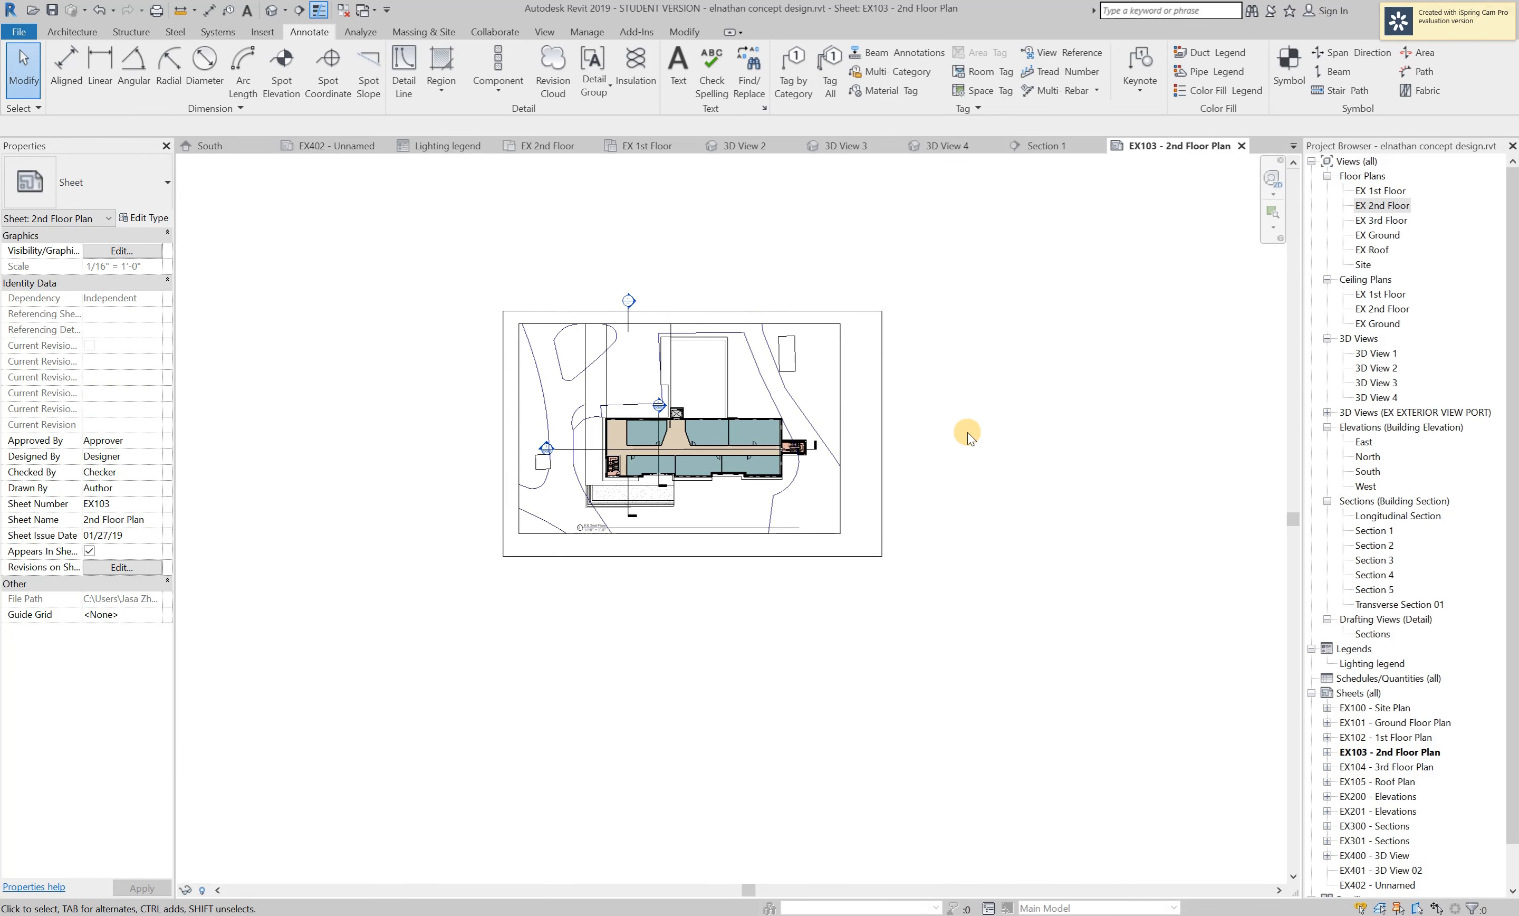
Change the EX103 sheet's title block from the 11x17 Horizontal Plain family to E1 30 x 42 Horizontal : E1 30x42 Horizontal.
{"action": "left_click", "coordinate": [883, 330]}
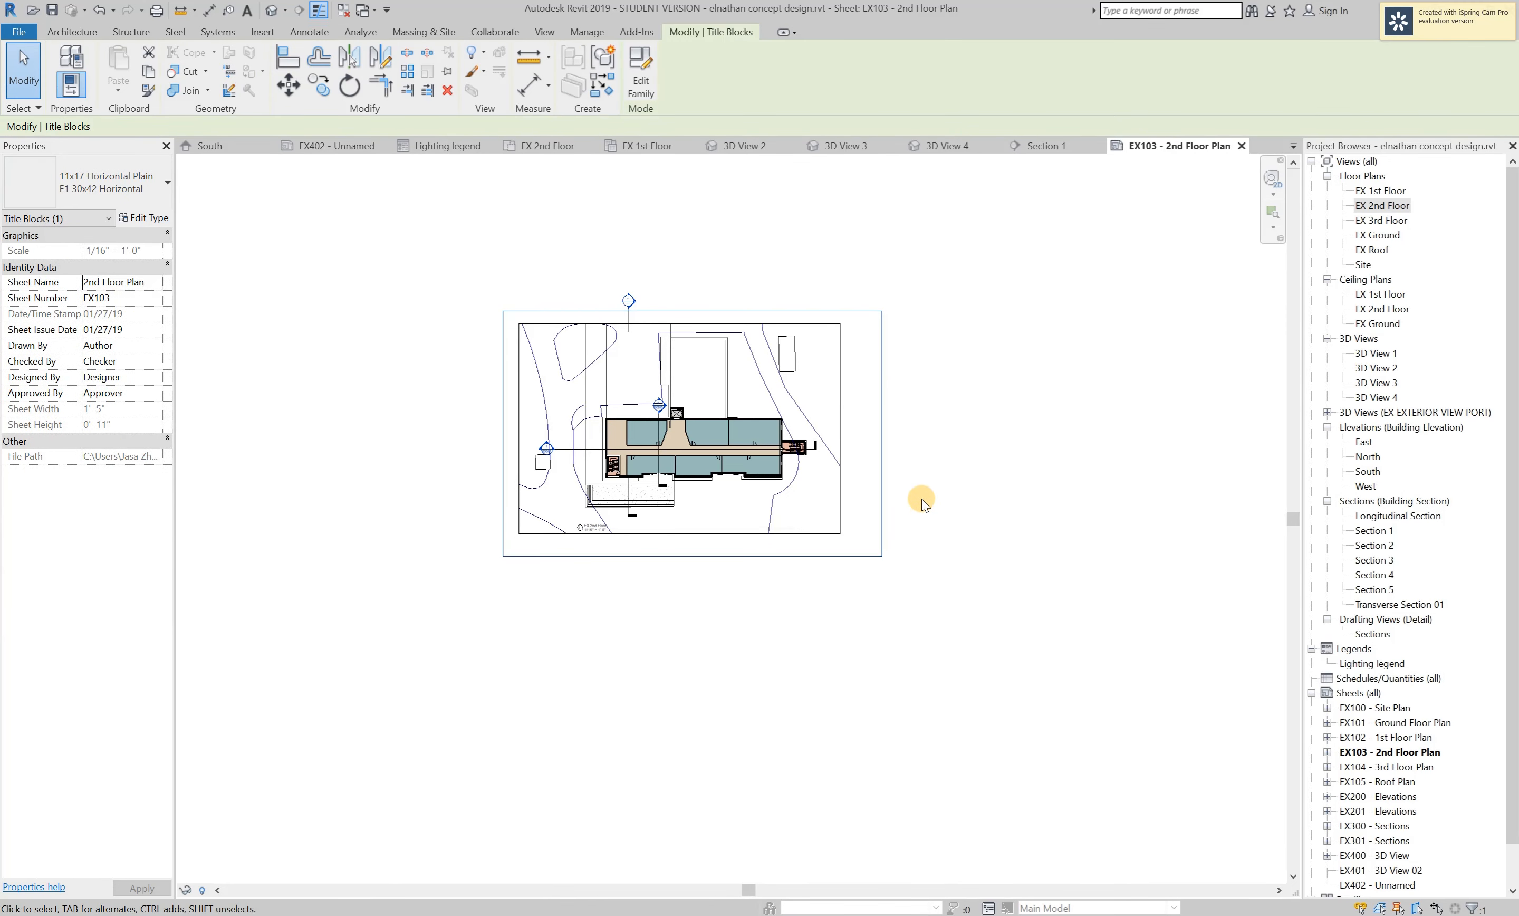
{"action": "left_click", "coordinate": [941, 534]}
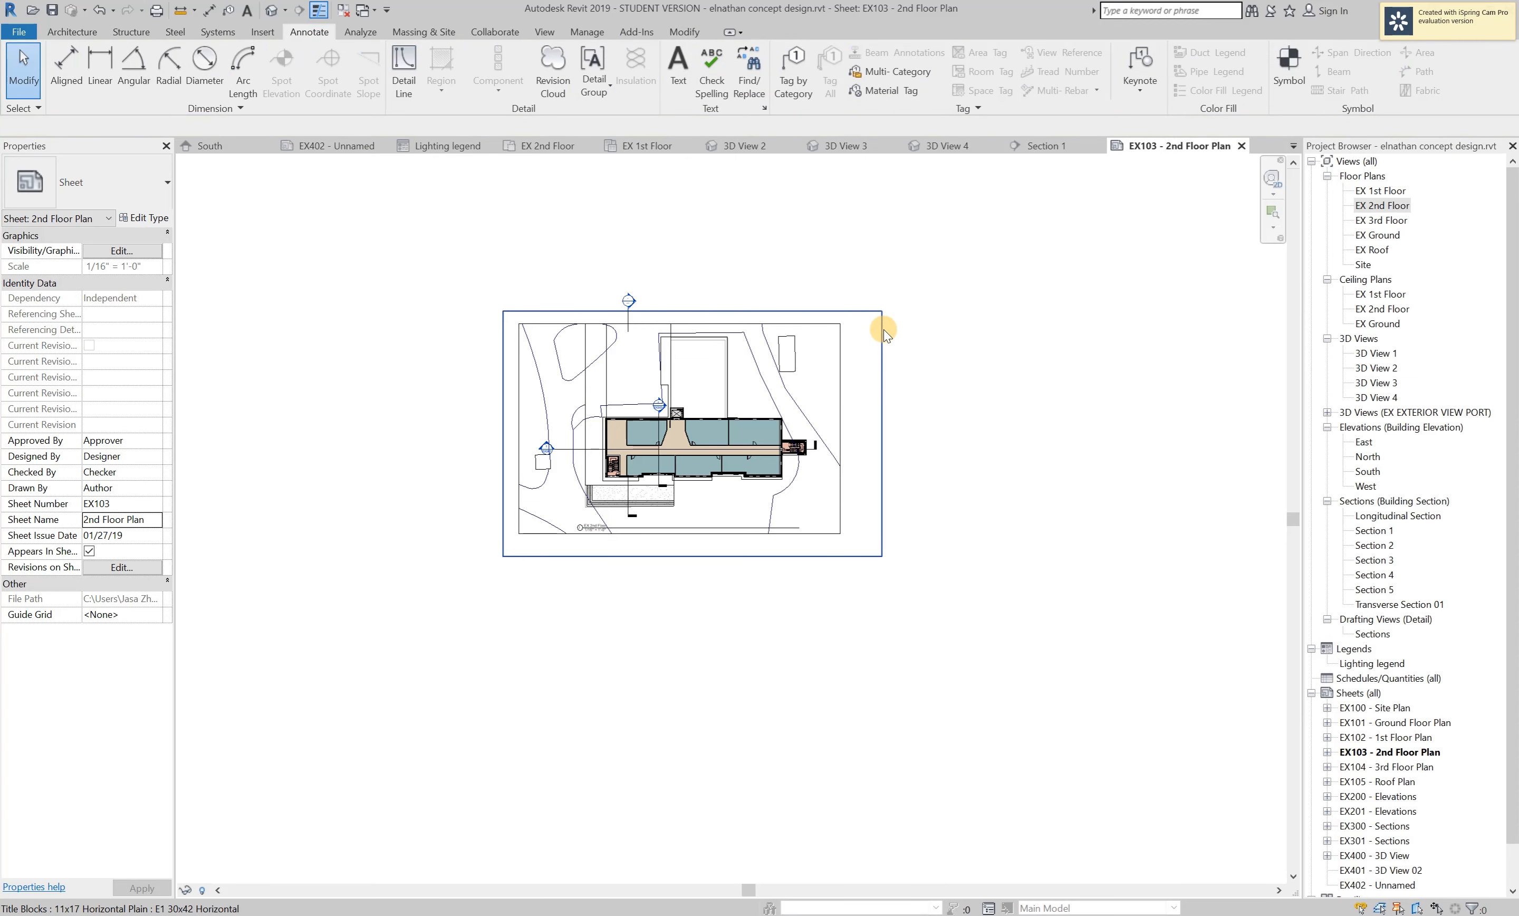
{"action": "left_click", "coordinate": [883, 330]}
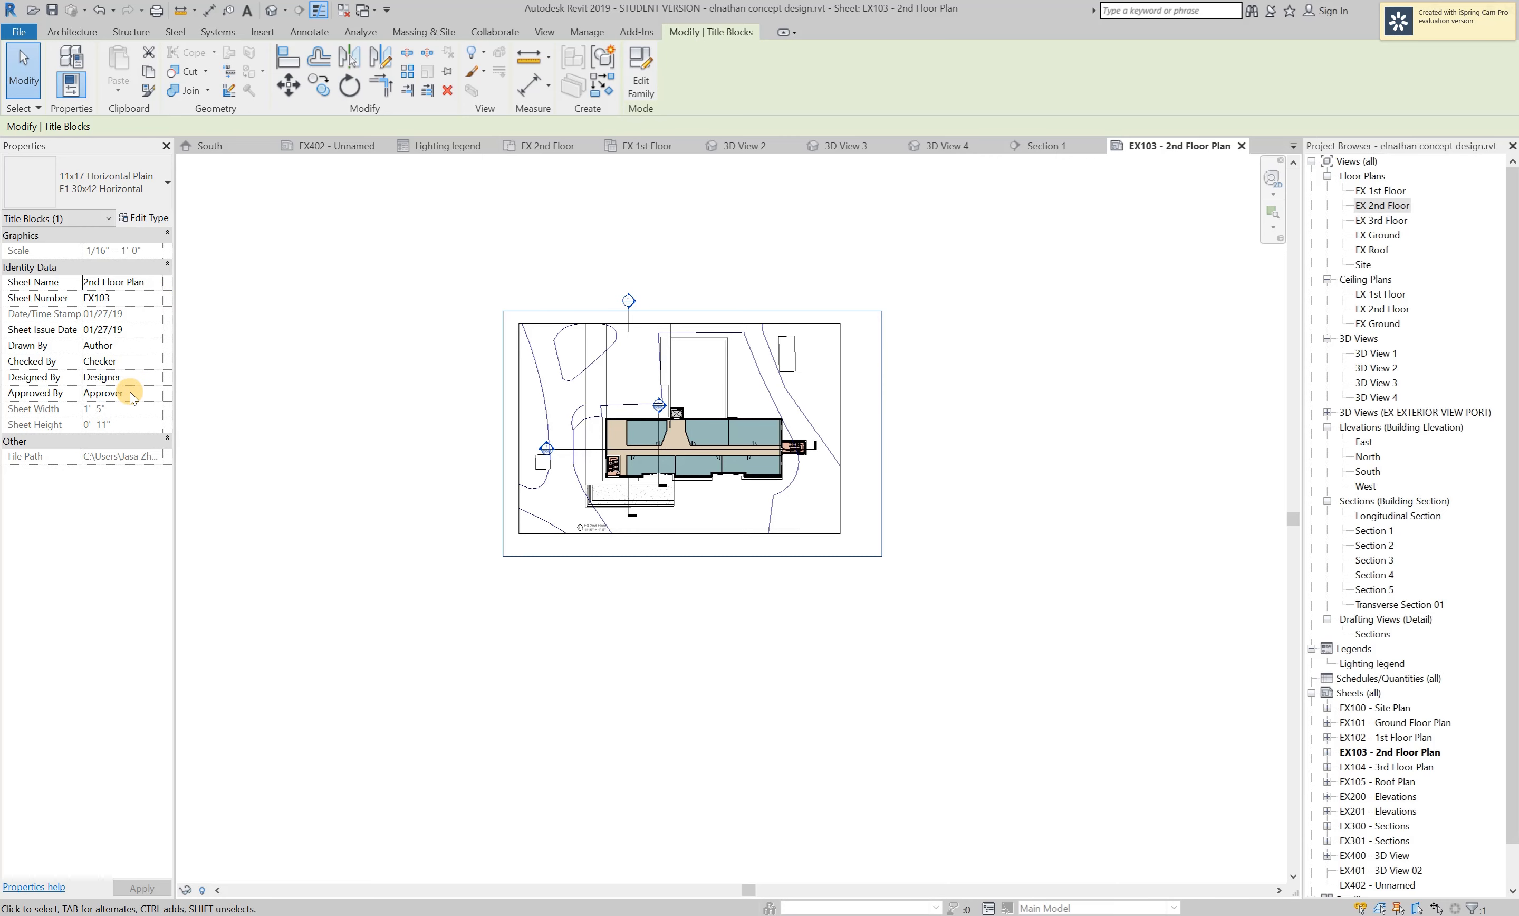
{"action": "scroll", "coordinate": [878, 546], "scroll_direction": "up", "scroll_amount": 3}
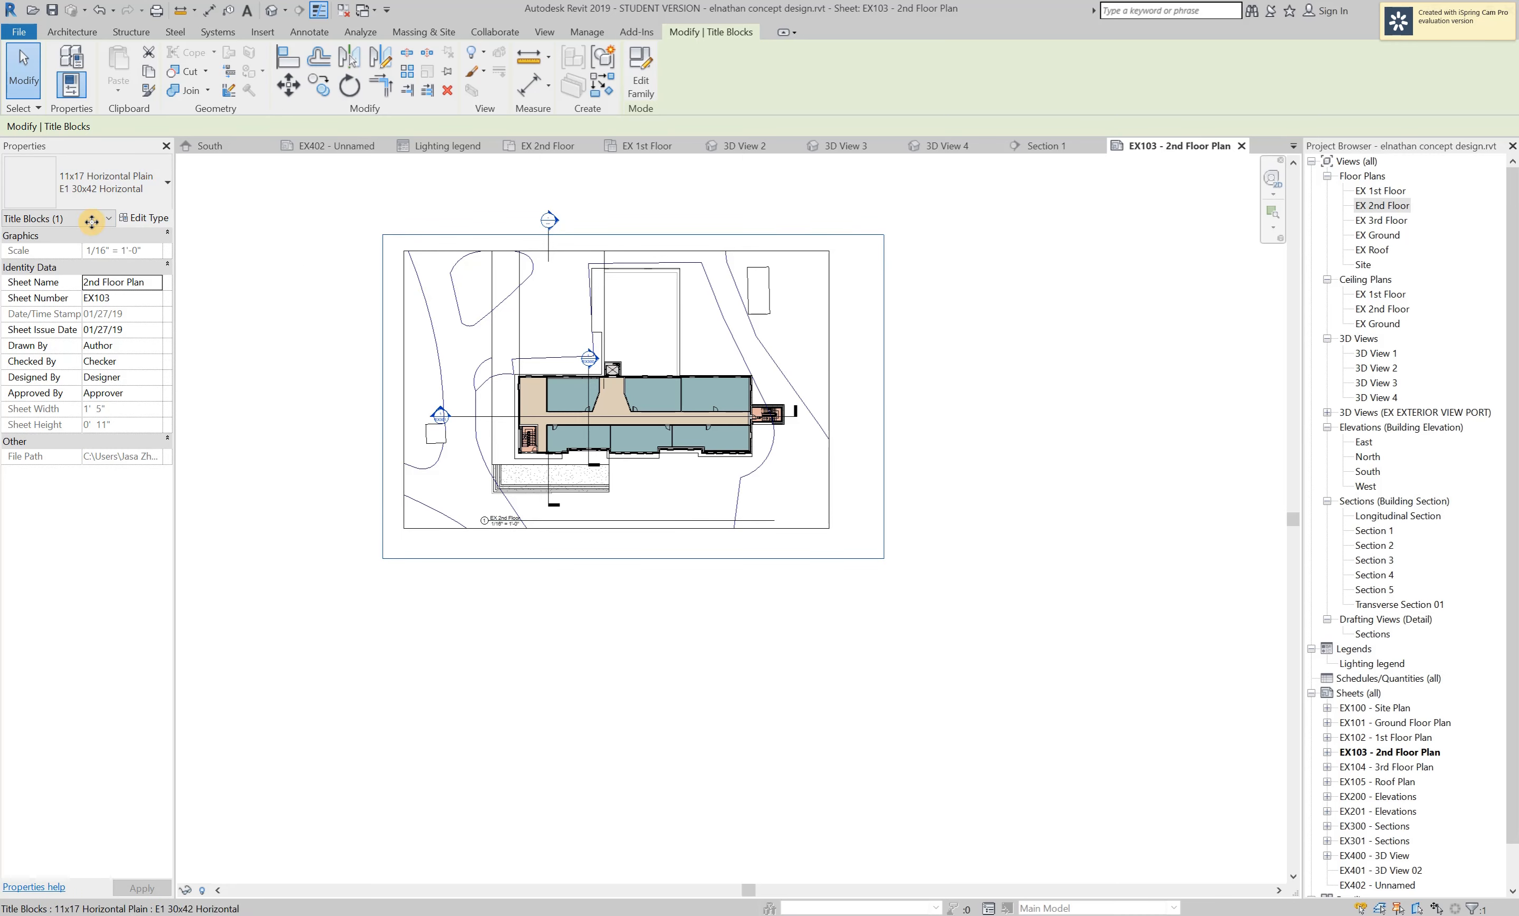
{"action": "left_click", "coordinate": [124, 187]}
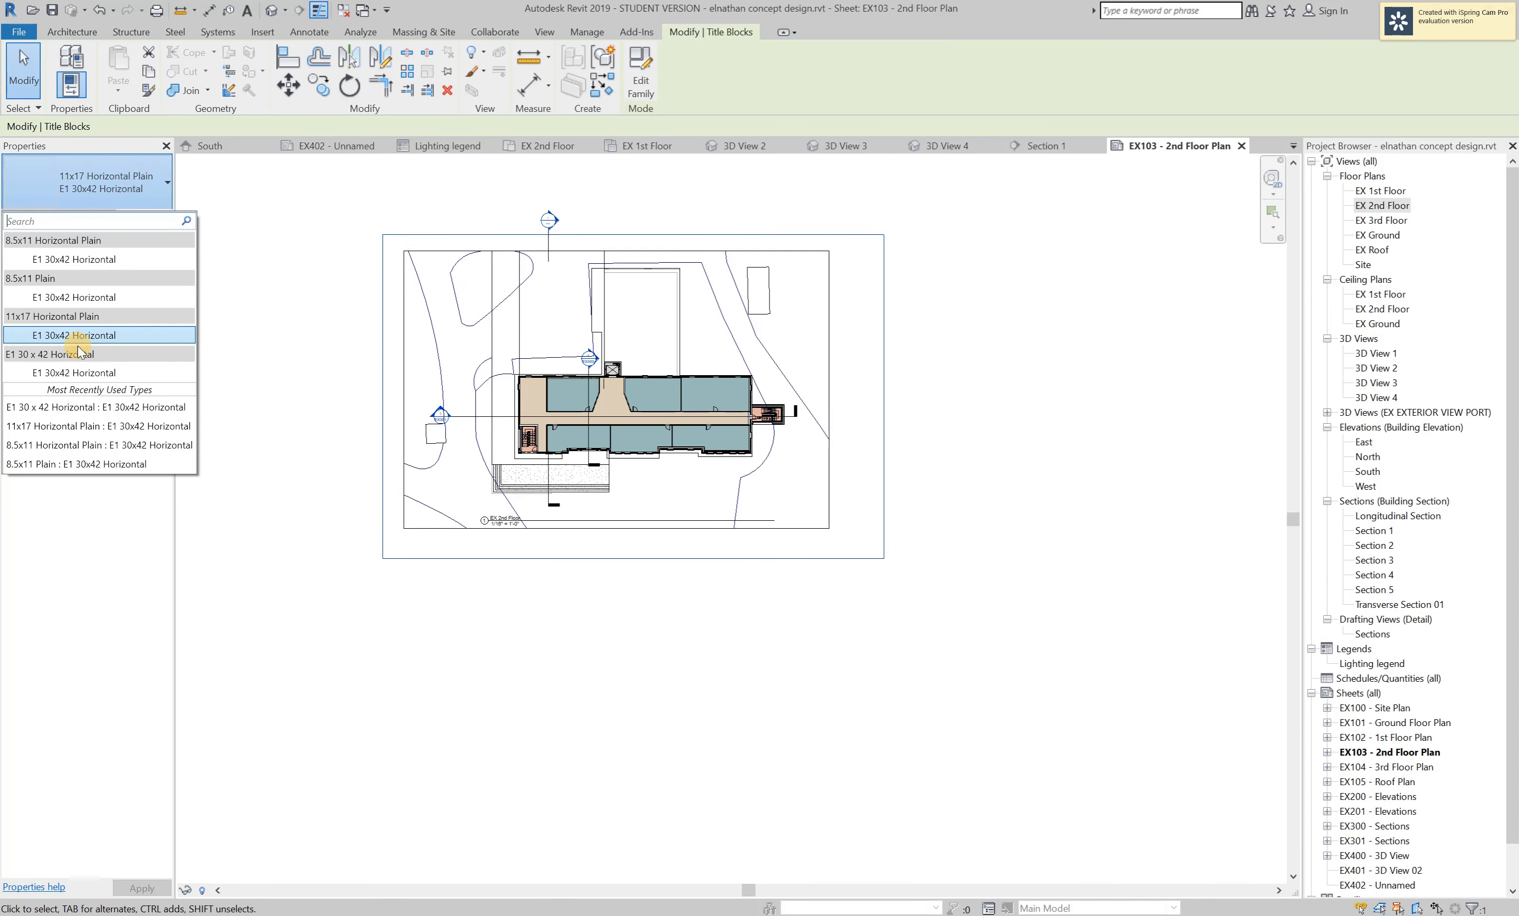
{"action": "left_click", "coordinate": [72, 373]}
{"action": "left_click", "coordinate": [531, 755]}
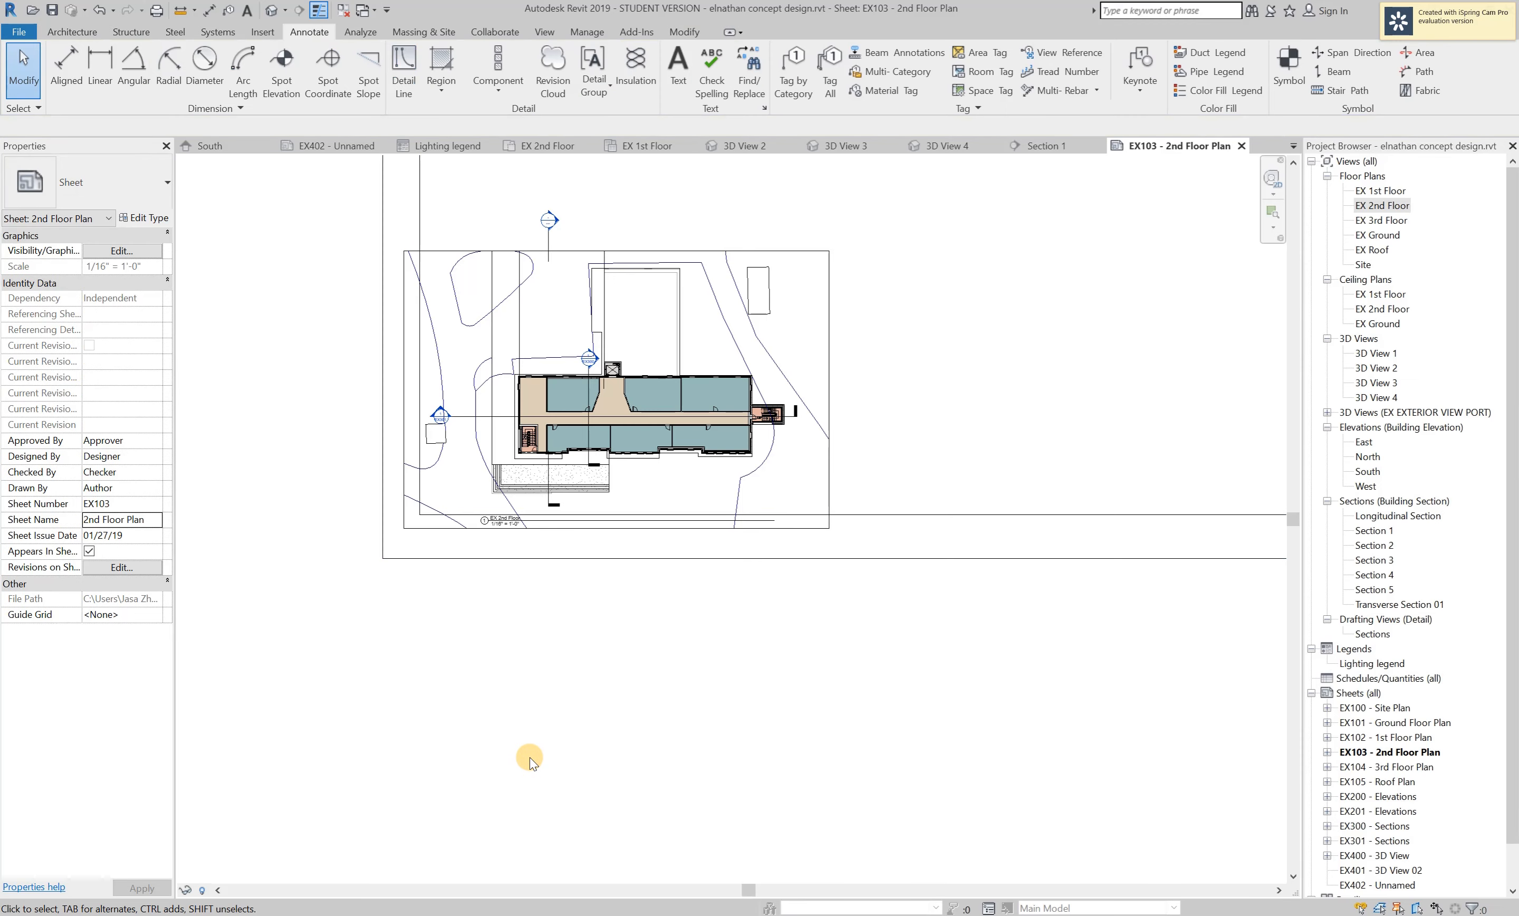
{"action": "scroll", "coordinate": [527, 760], "scroll_direction": "down", "scroll_amount": 3}
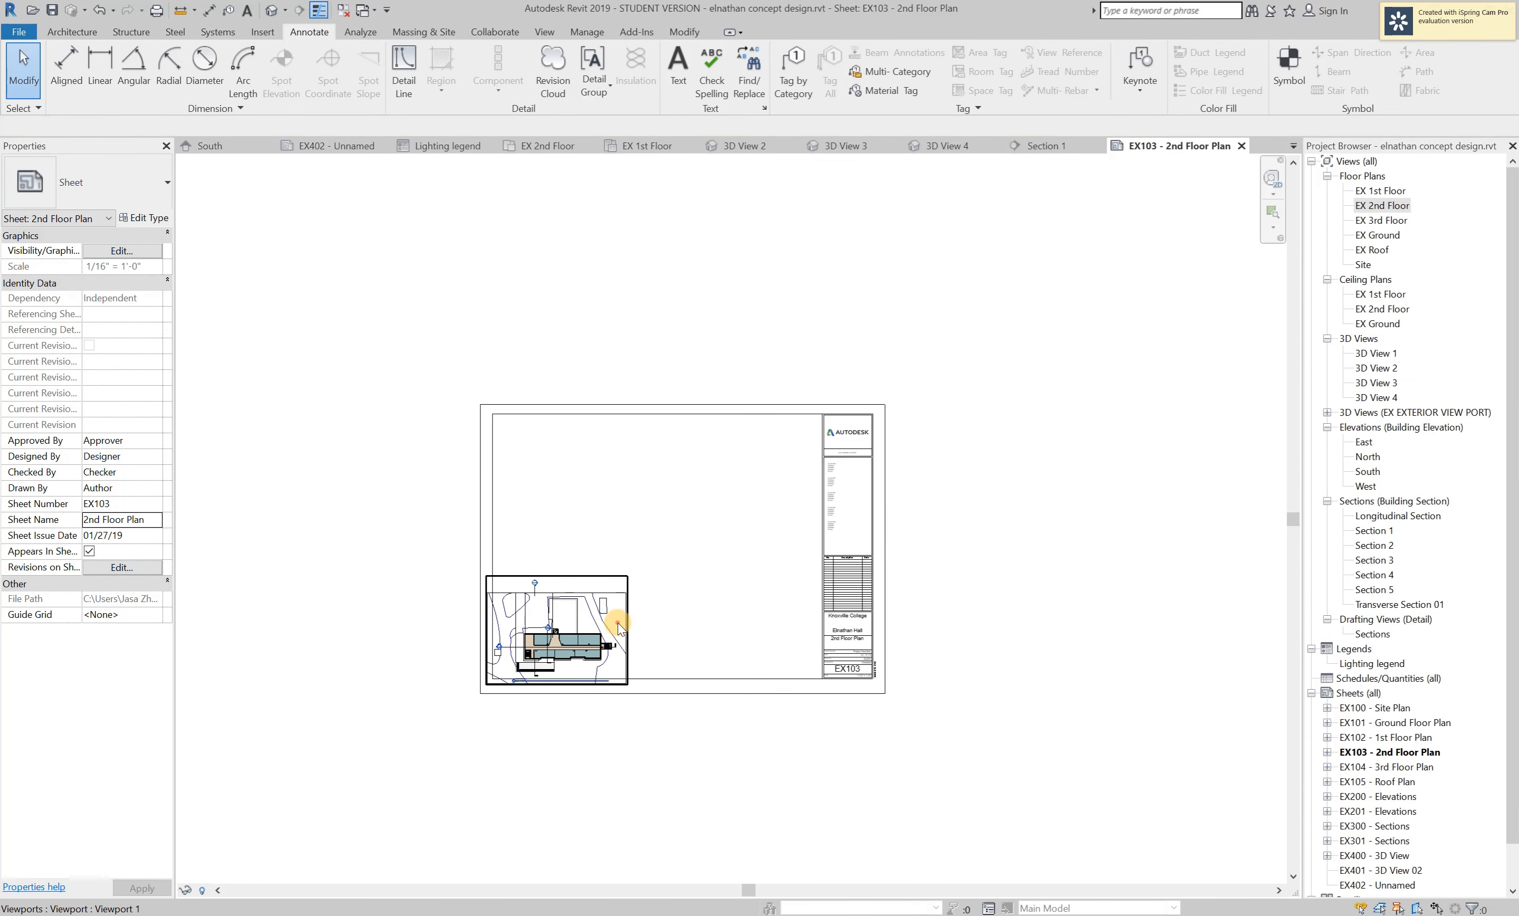
Move the EX 2nd Floor viewport away from the corner toward the middle of the EX103 title block's drawing area.
{"action": "left_click", "coordinate": [618, 635]}
{"action": "left_click", "coordinate": [679, 797]}
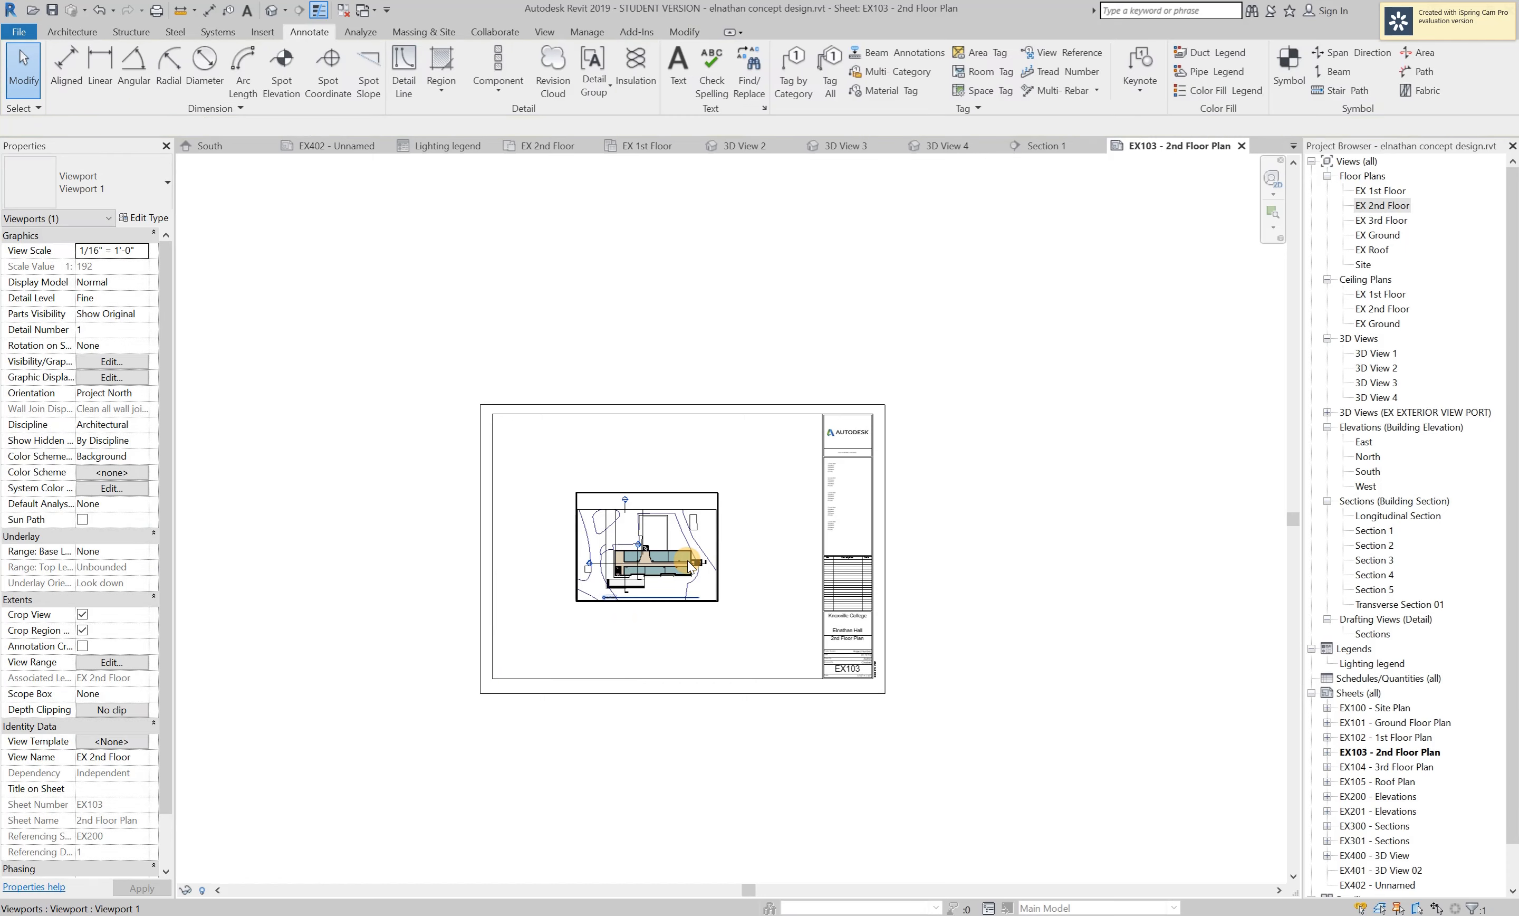
{"action": "scroll", "coordinate": [692, 564], "scroll_direction": "up", "scroll_amount": 2}
{"action": "scroll", "coordinate": [689, 563], "scroll_direction": "up", "scroll_amount": 3}
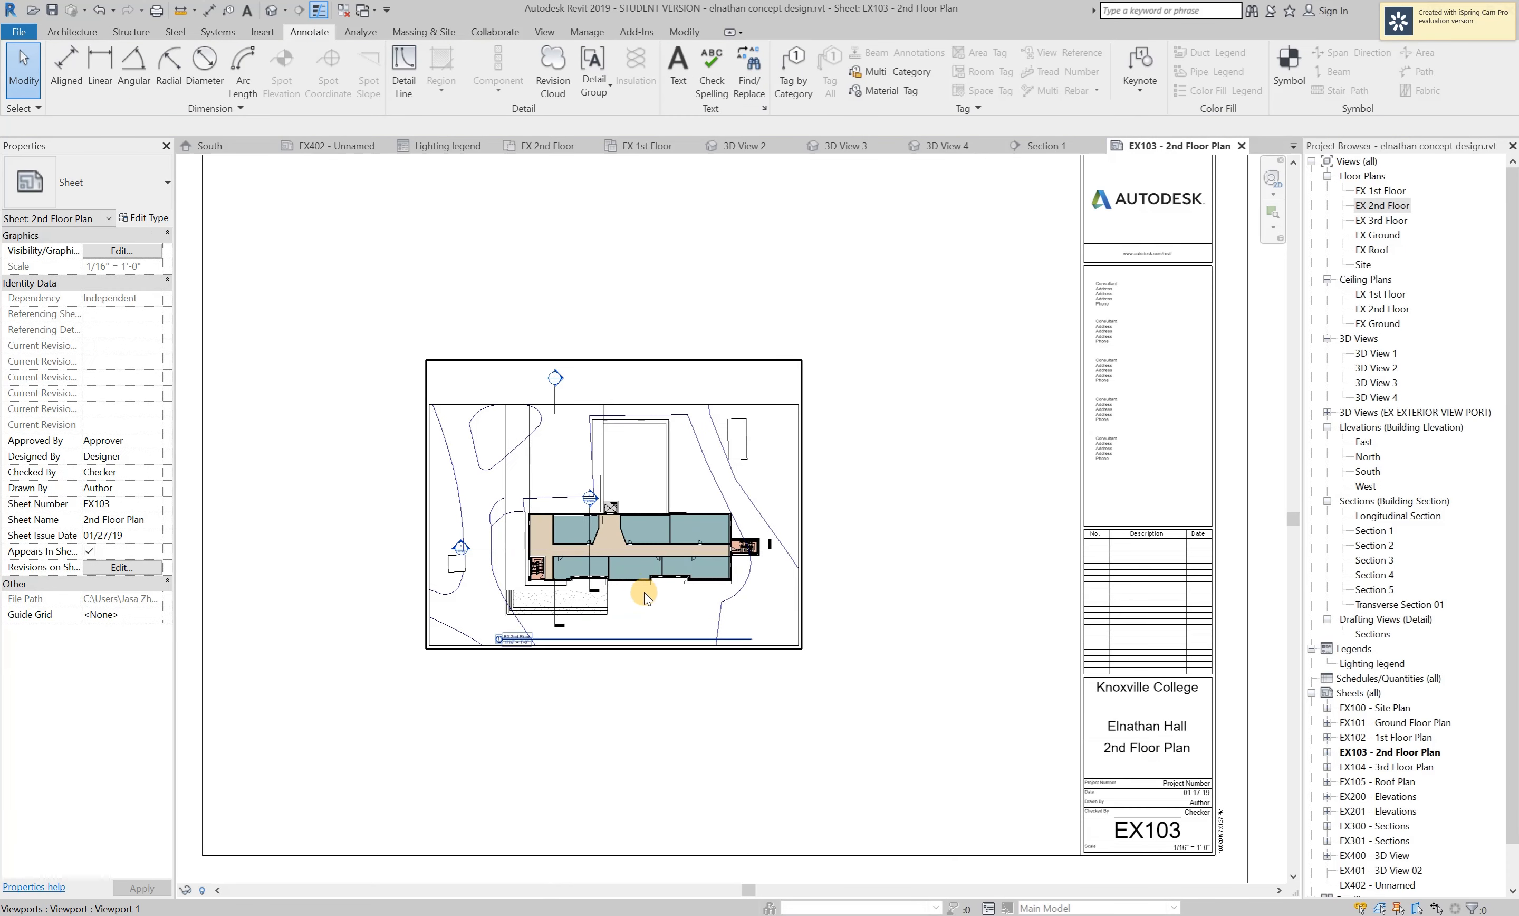
{"action": "scroll", "coordinate": [954, 552], "scroll_direction": "down", "scroll_amount": 3}
{"action": "left_click", "coordinate": [1057, 485]}
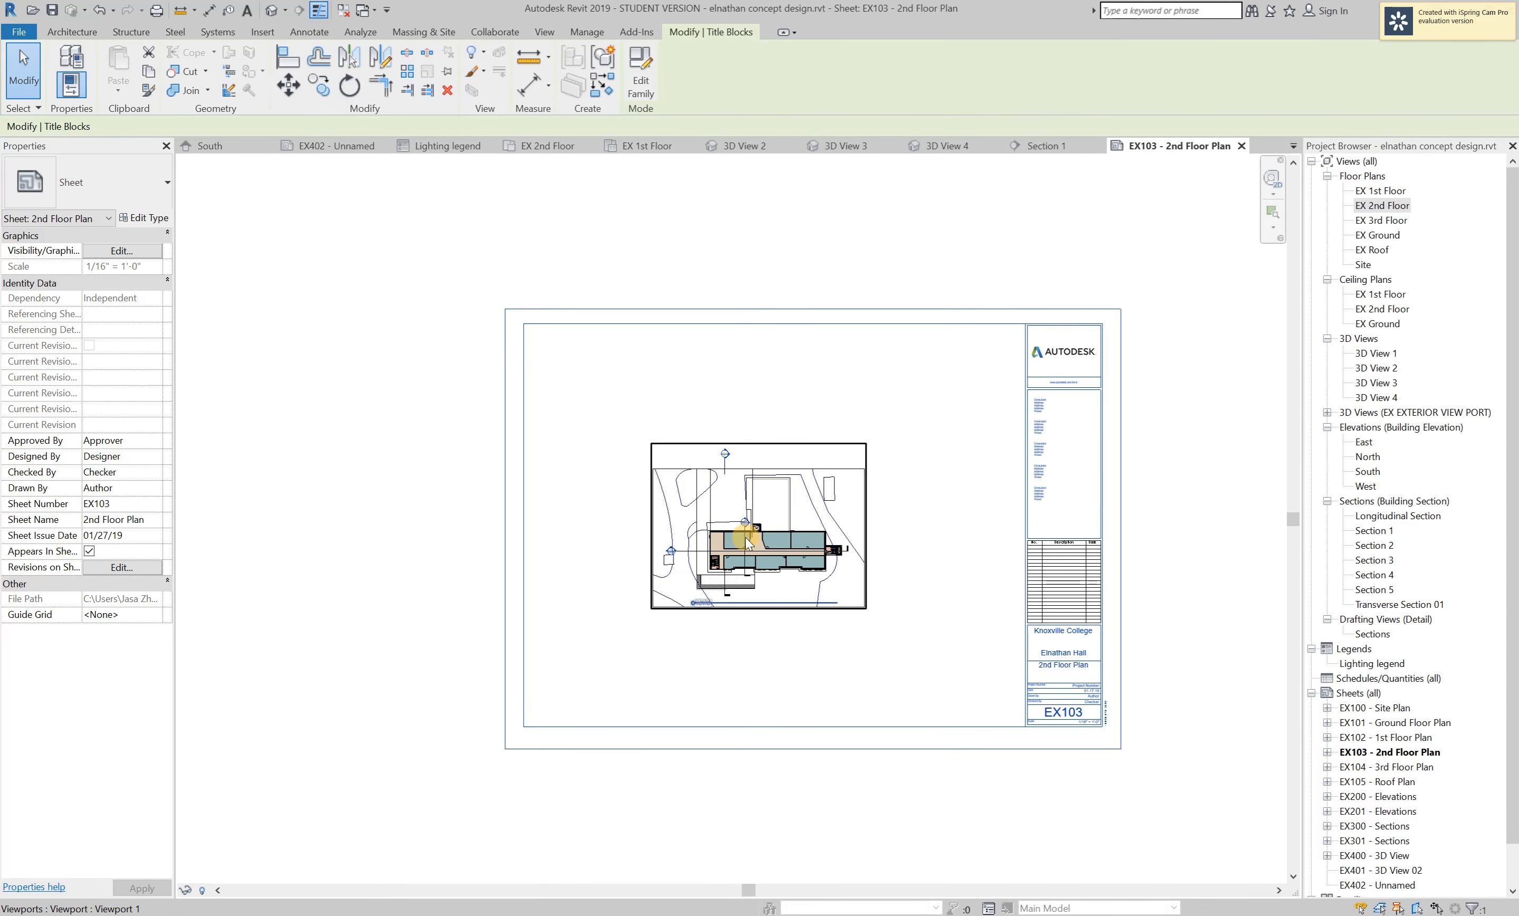
Open the EX105 - Roof Plan sheet and change its title block to E1 30 x 42 Horizontal : E1 30x42 Horizontal.
{"action": "double_click", "coordinate": [752, 506]}
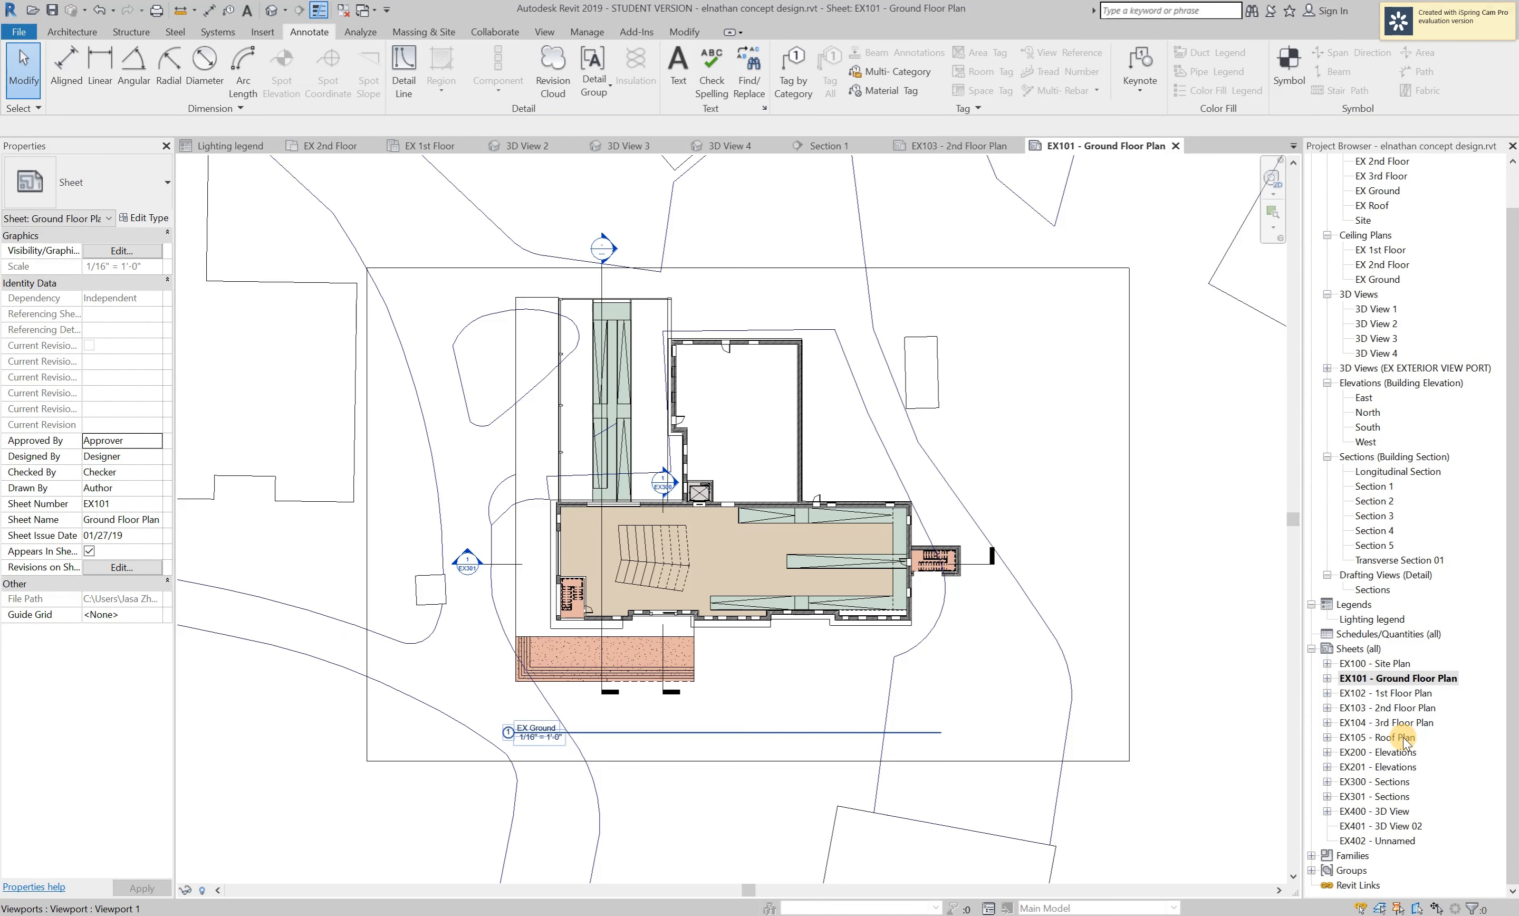
{"action": "double_click", "coordinate": [1404, 737]}
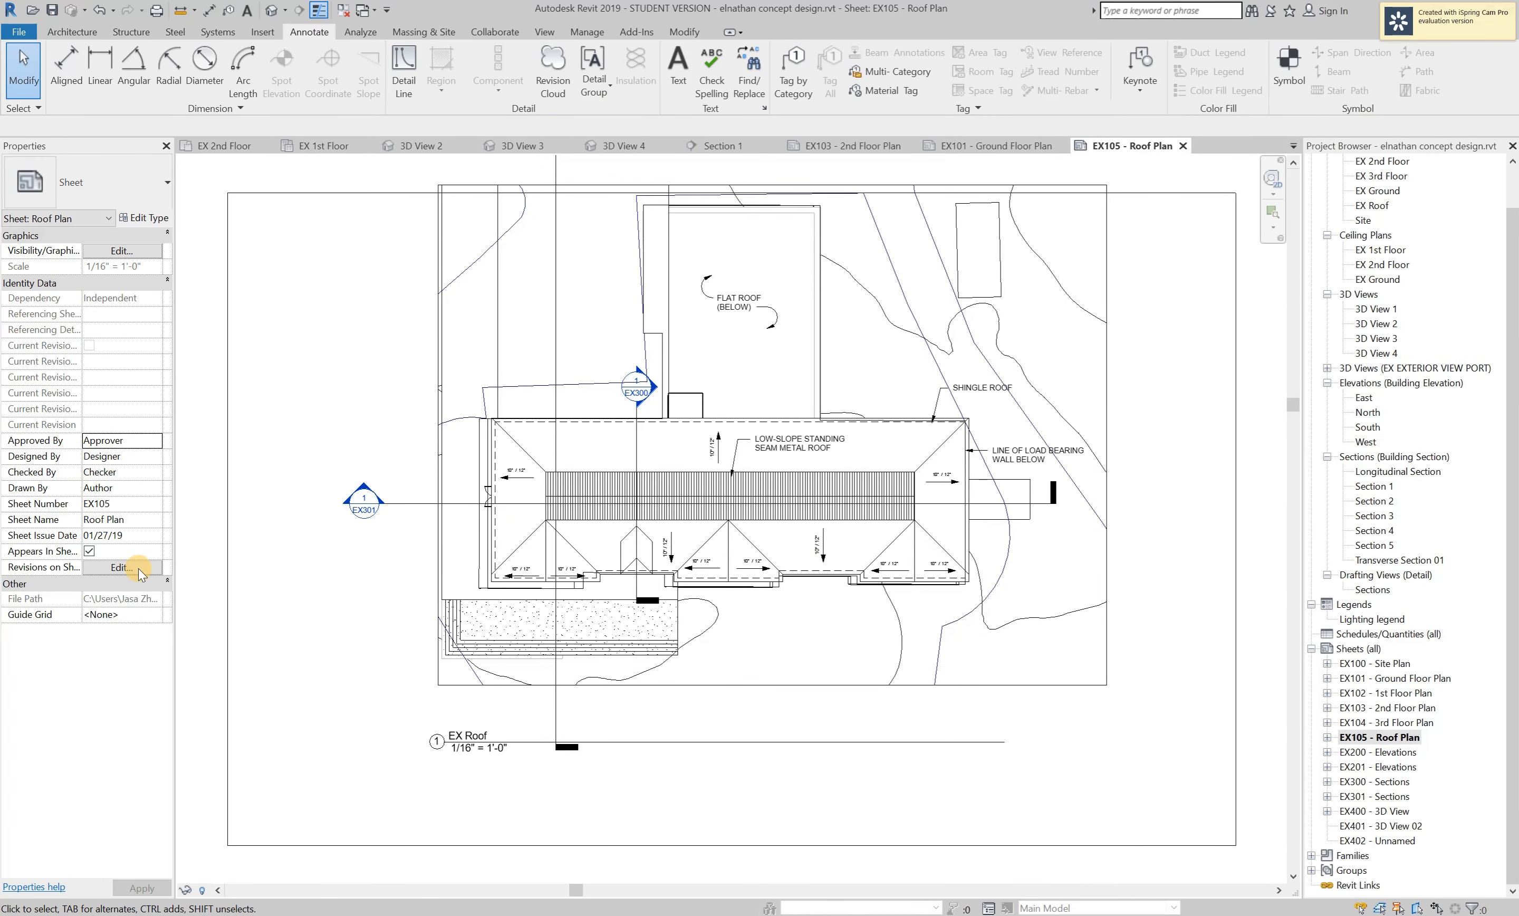
{"action": "scroll", "coordinate": [640, 546], "scroll_direction": "down", "scroll_amount": 3}
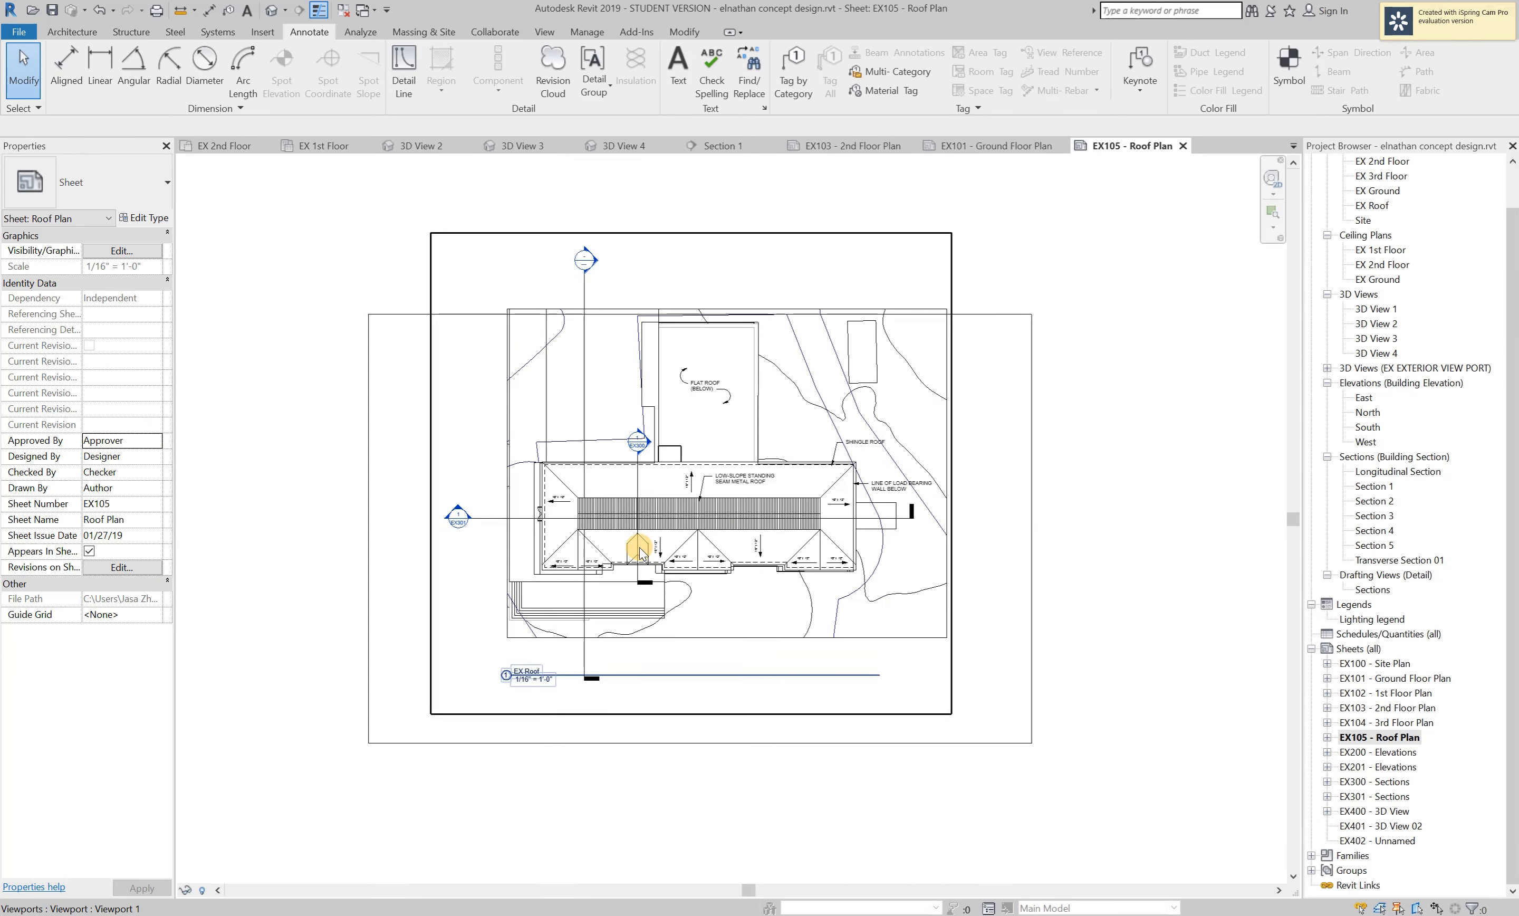
{"action": "left_click", "coordinate": [1029, 472]}
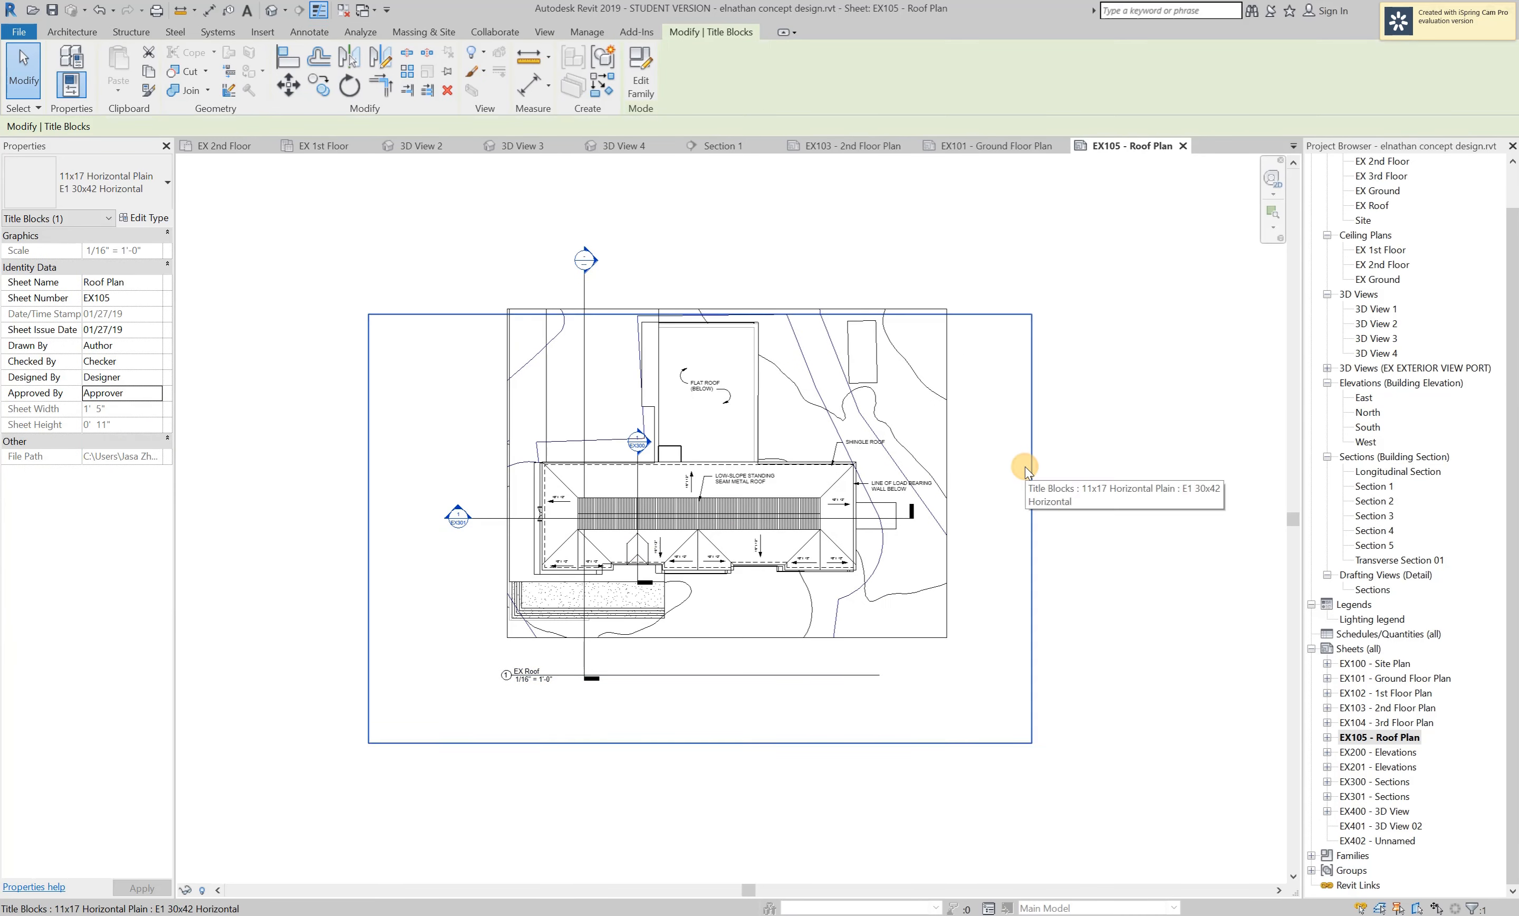
{"action": "left_click", "coordinate": [139, 186]}
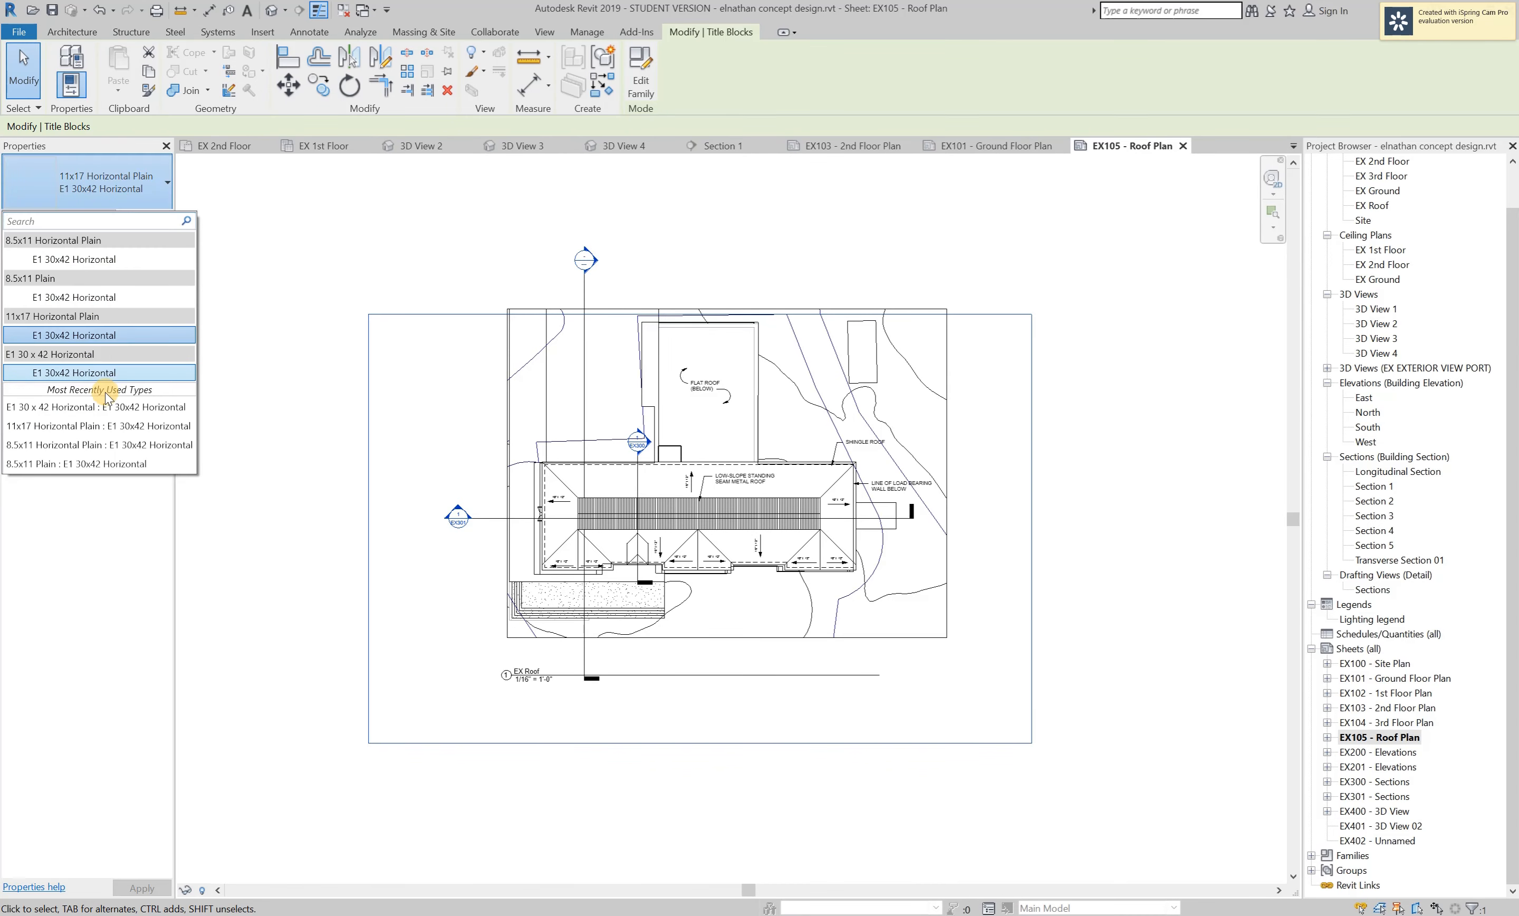
{"action": "left_click", "coordinate": [95, 373]}
Move the EX Roof viewport up and inward so it lies clear of the EX105 title block's border.
{"action": "scroll", "coordinate": [526, 570], "scroll_direction": "down", "scroll_amount": 2}
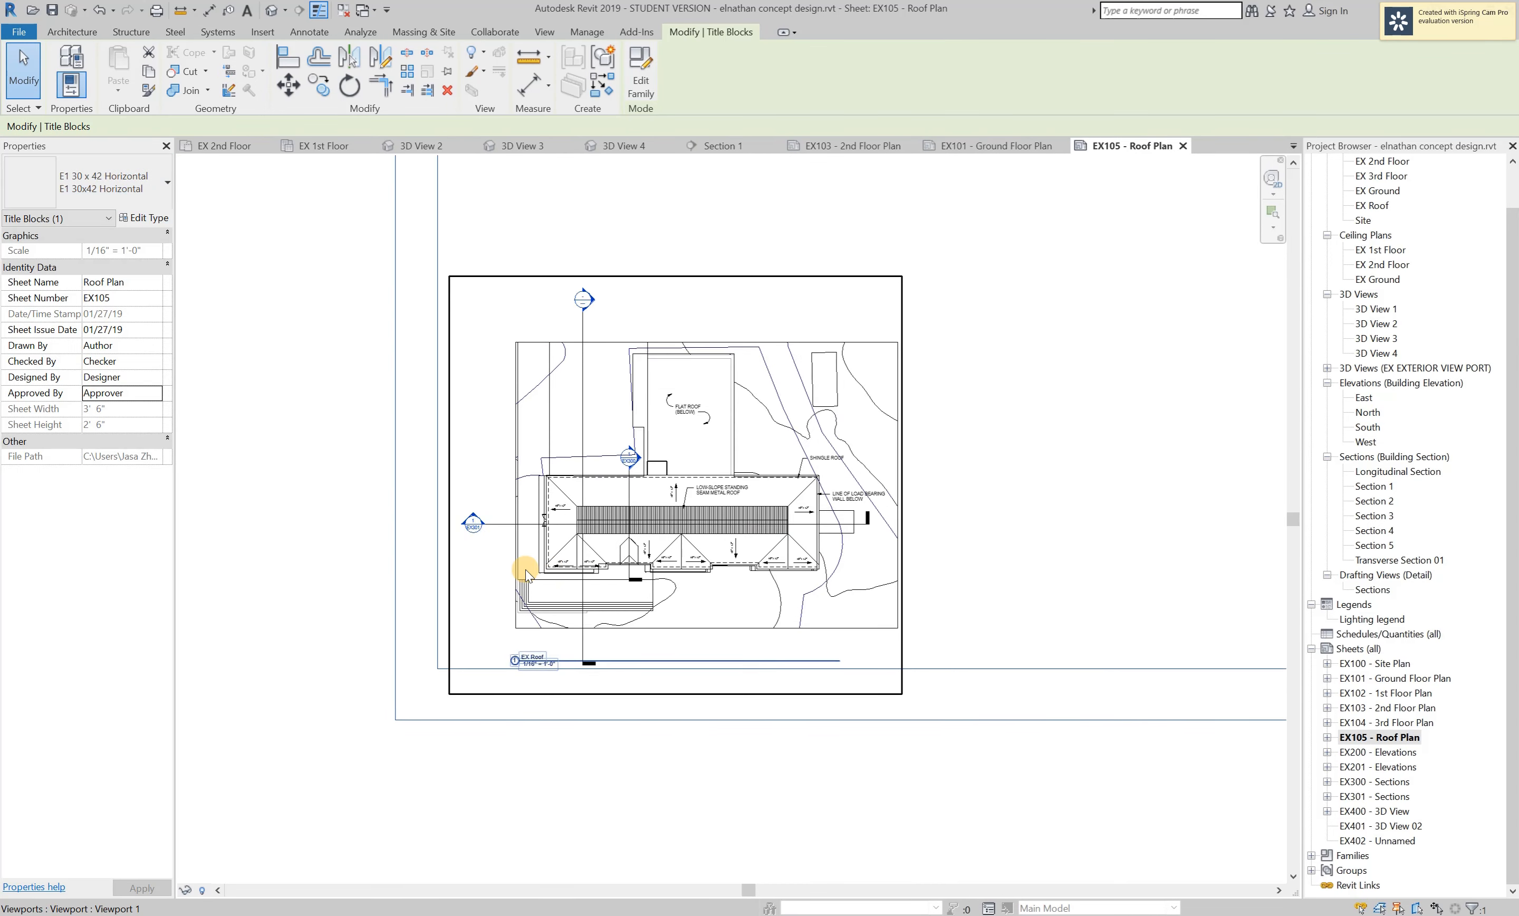
{"action": "scroll", "coordinate": [510, 572], "scroll_direction": "down", "scroll_amount": 4}
{"action": "left_click", "coordinate": [584, 764]}
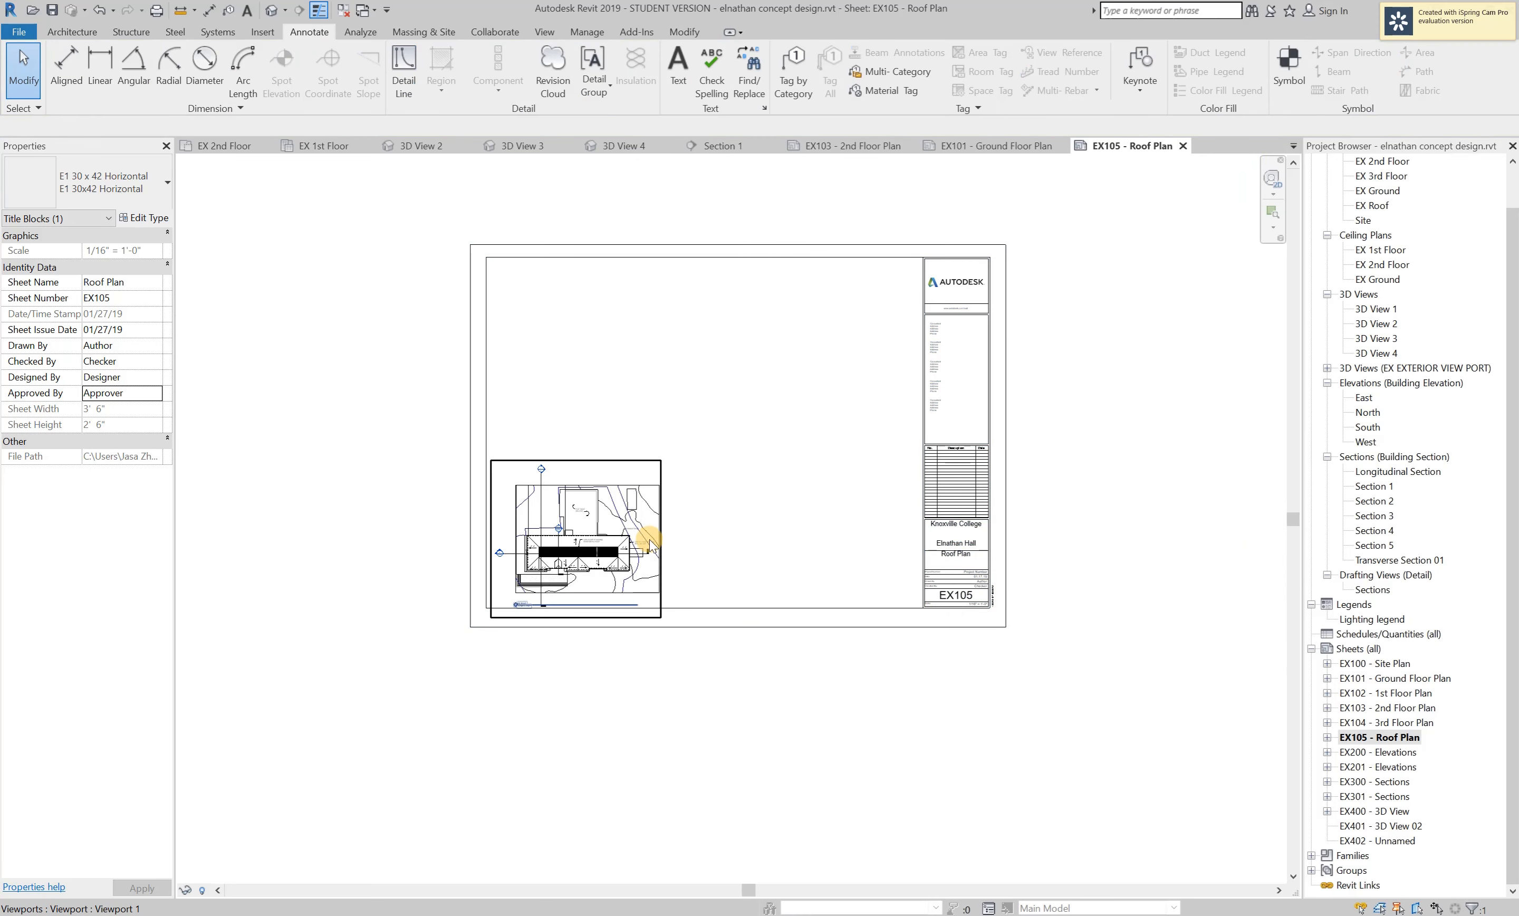
{"action": "scroll", "coordinate": [639, 537], "scroll_direction": "up", "scroll_amount": 4}
{"action": "left_click_drag", "start_coordinate": [679, 548], "coordinate": [798, 473]}
{"action": "left_click", "coordinate": [707, 822]}
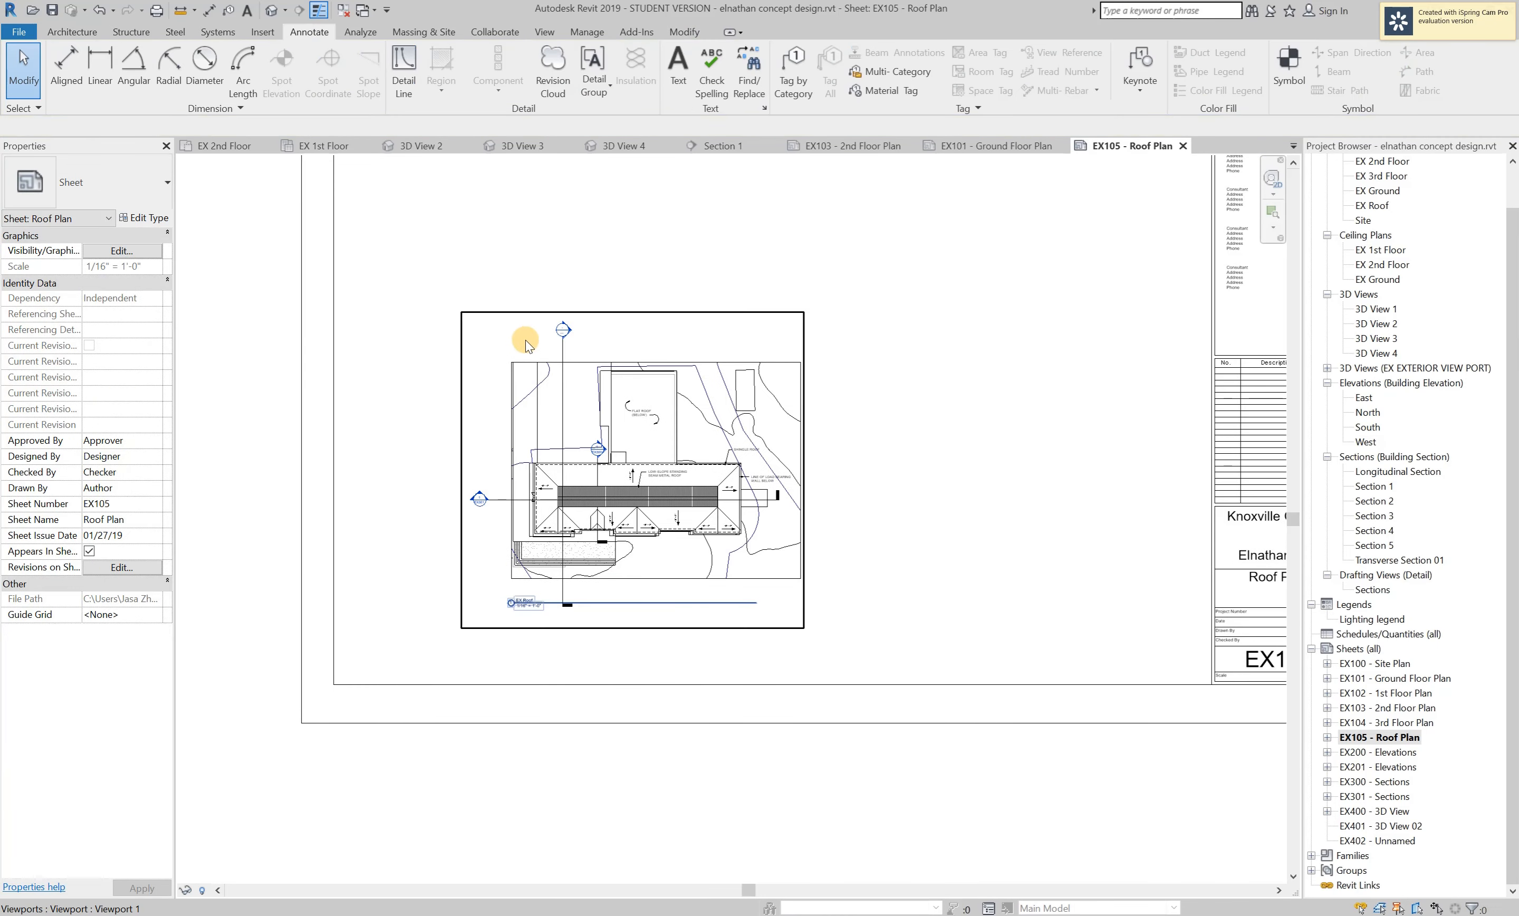
Activate the EX Roof viewport, set its visual style to Shaded, and deactivate it to return to the EX105 sheet.
{"action": "double_click", "coordinate": [525, 342]}
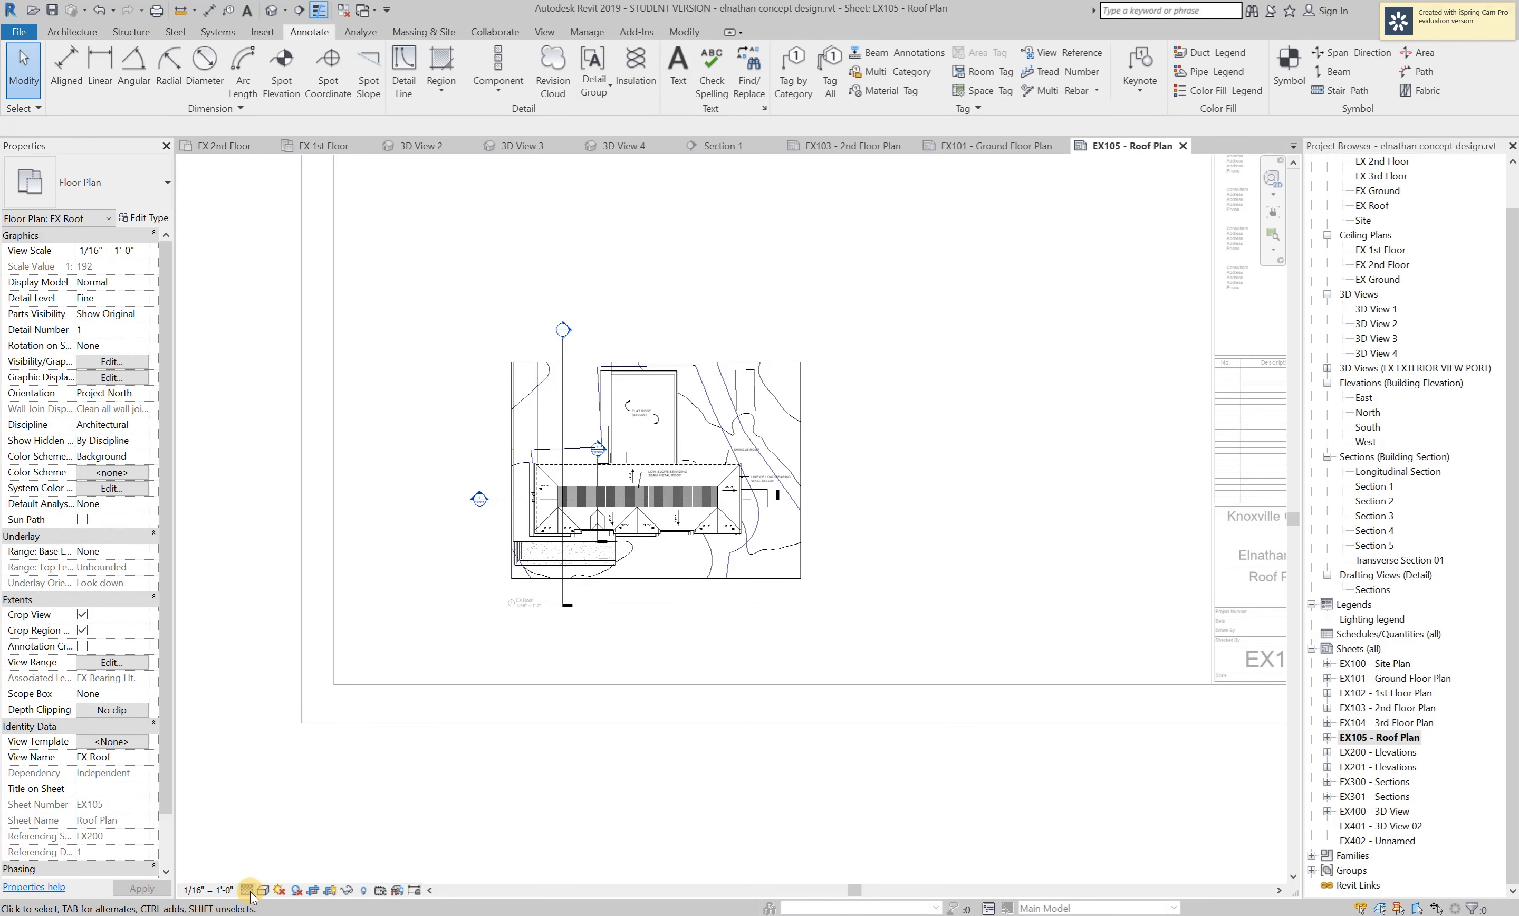
{"action": "left_click", "coordinate": [263, 890]}
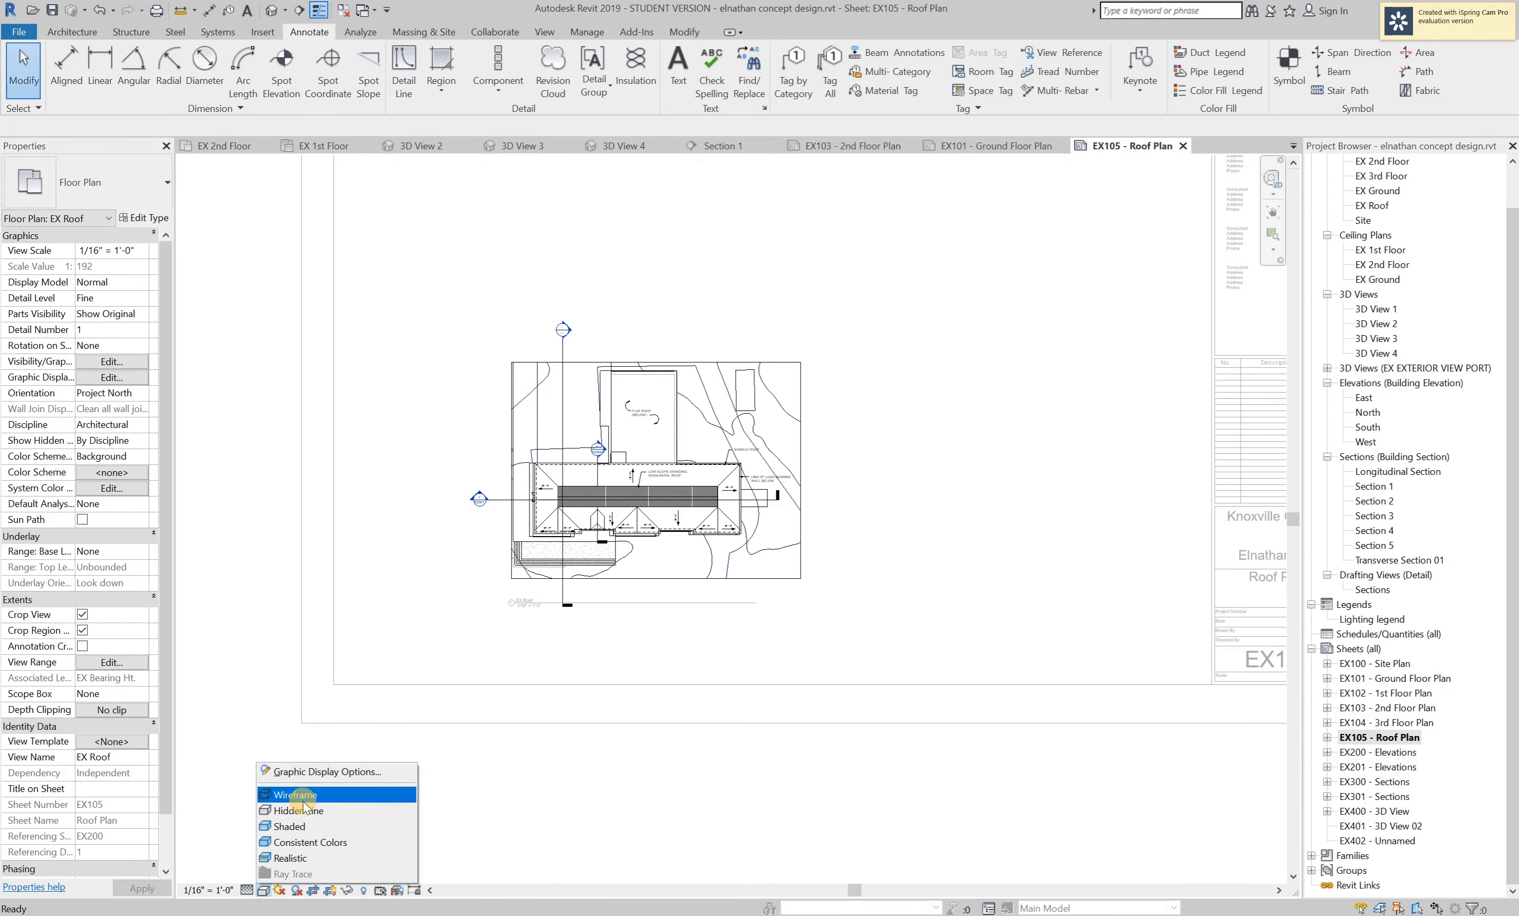
{"action": "left_click", "coordinate": [288, 829]}
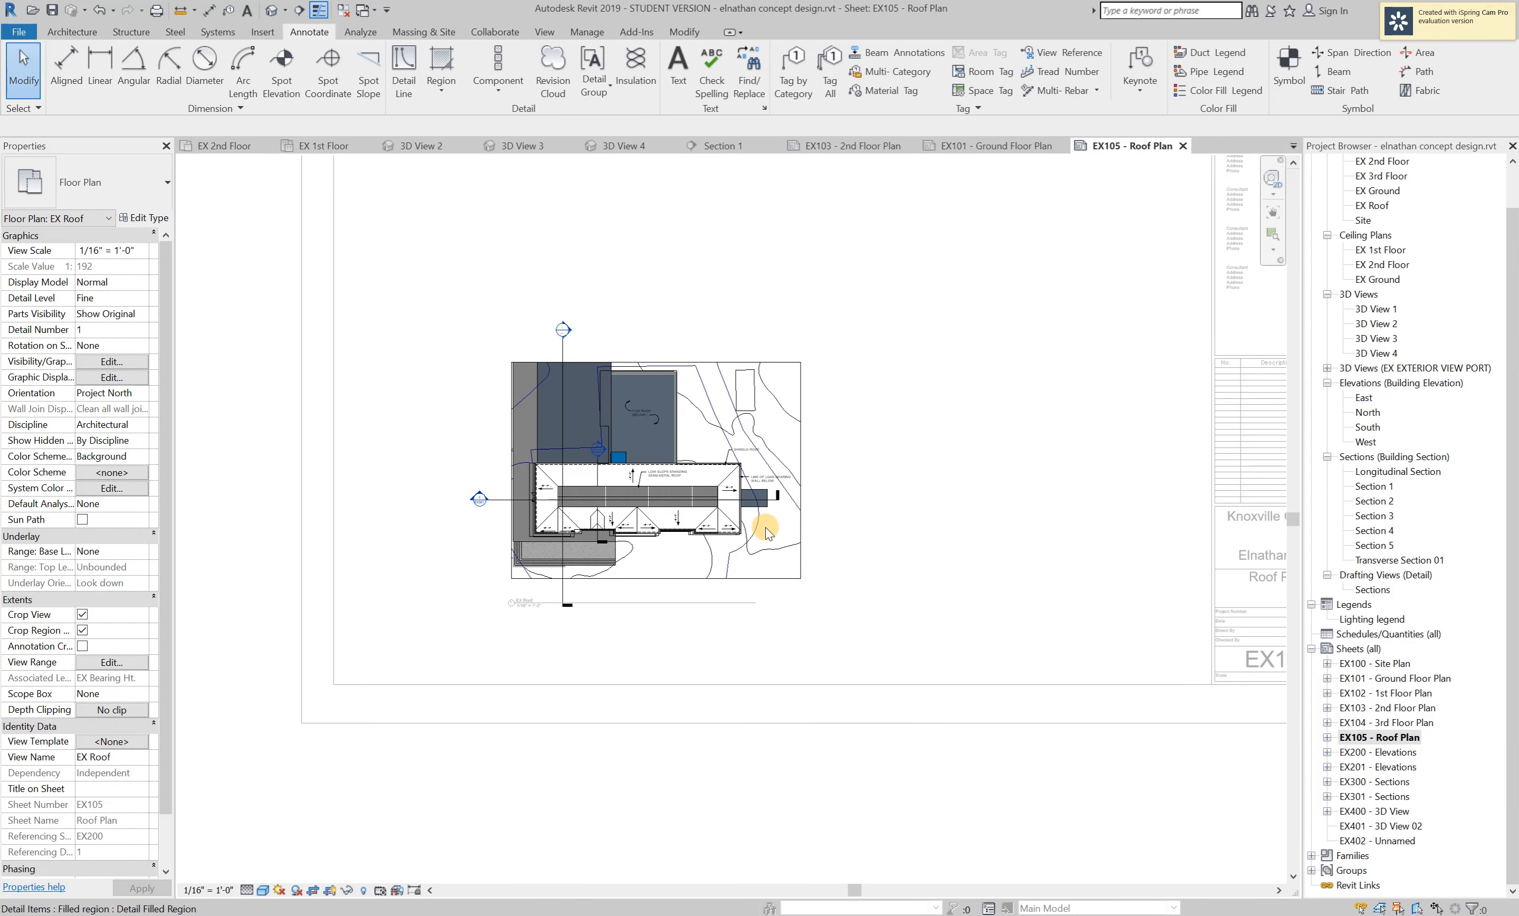
{"action": "scroll", "coordinate": [738, 564], "scroll_direction": "down", "scroll_amount": 2}
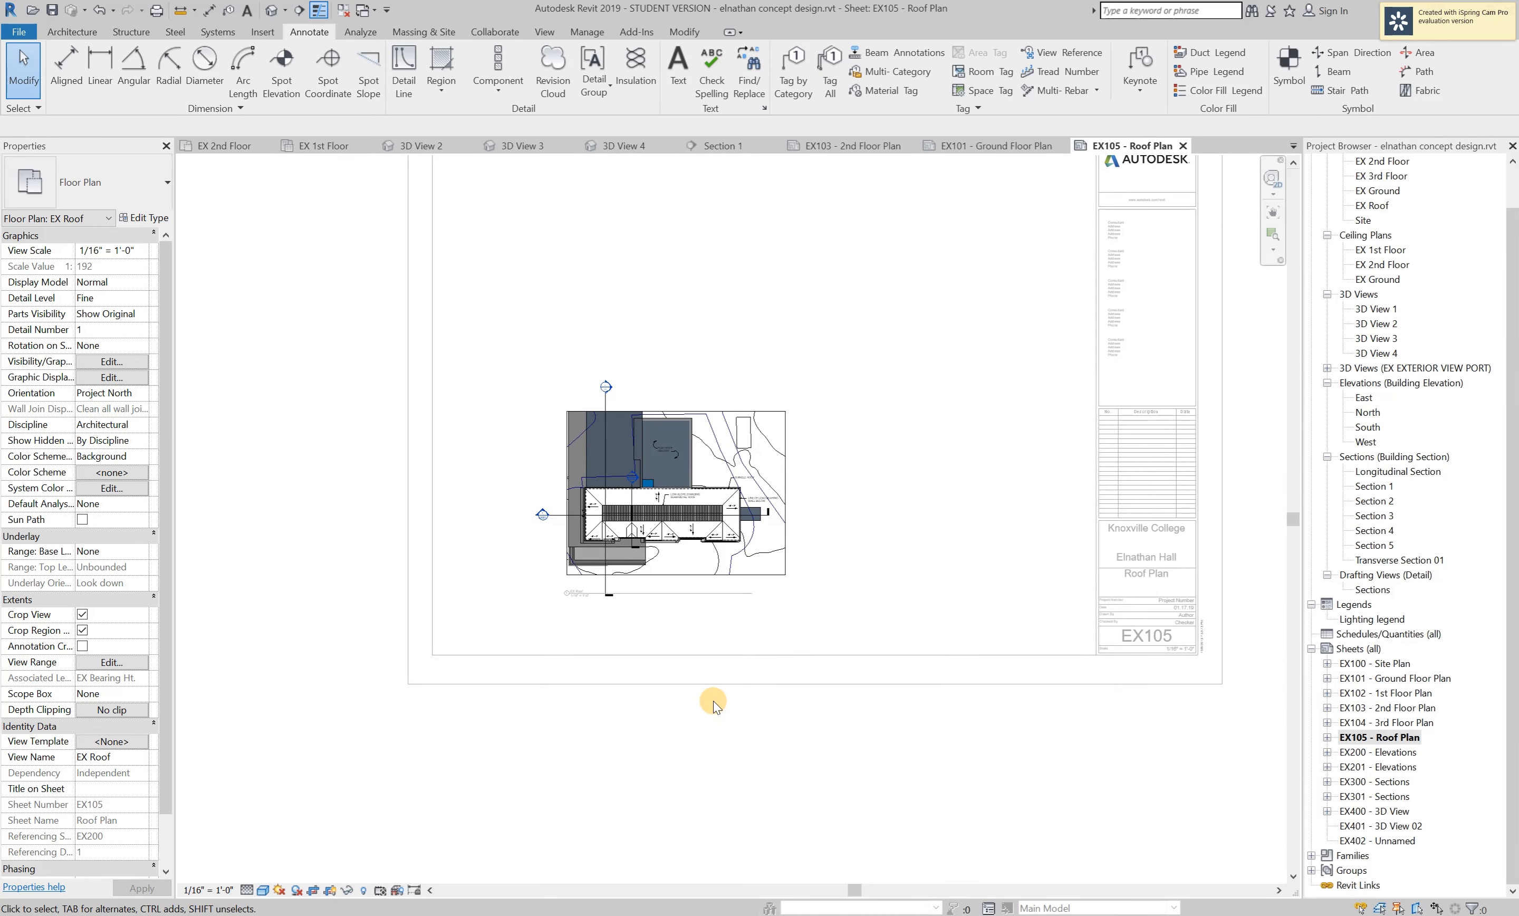
{"action": "double_click", "coordinate": [721, 728]}
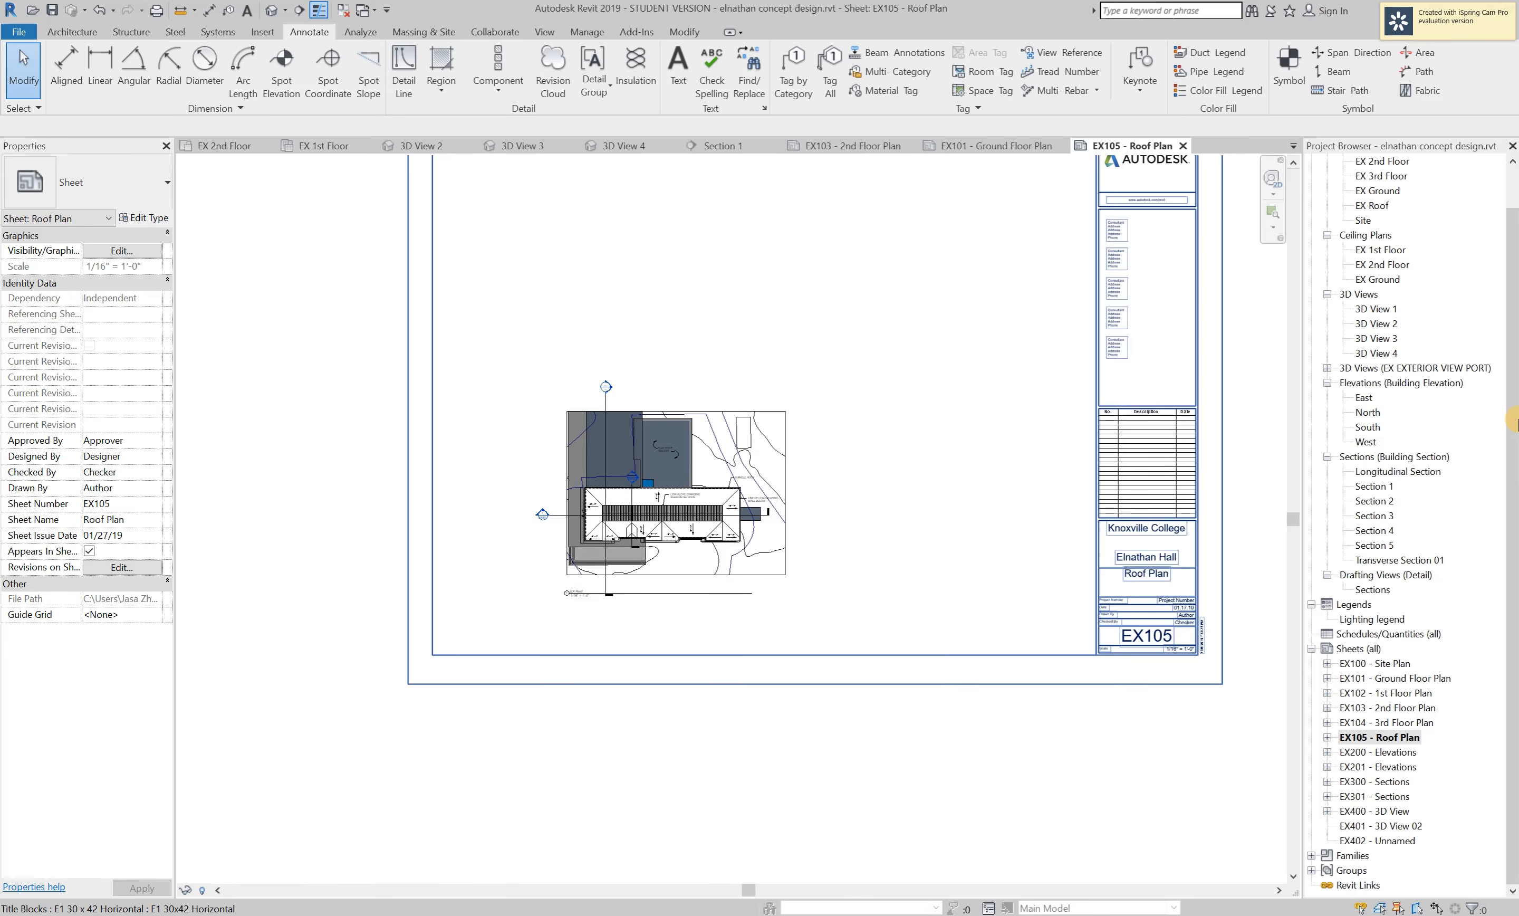
Open the EX Roof floor plan view and undo its change to the Shaded visual style.
{"action": "left_click", "coordinate": [788, 466]}
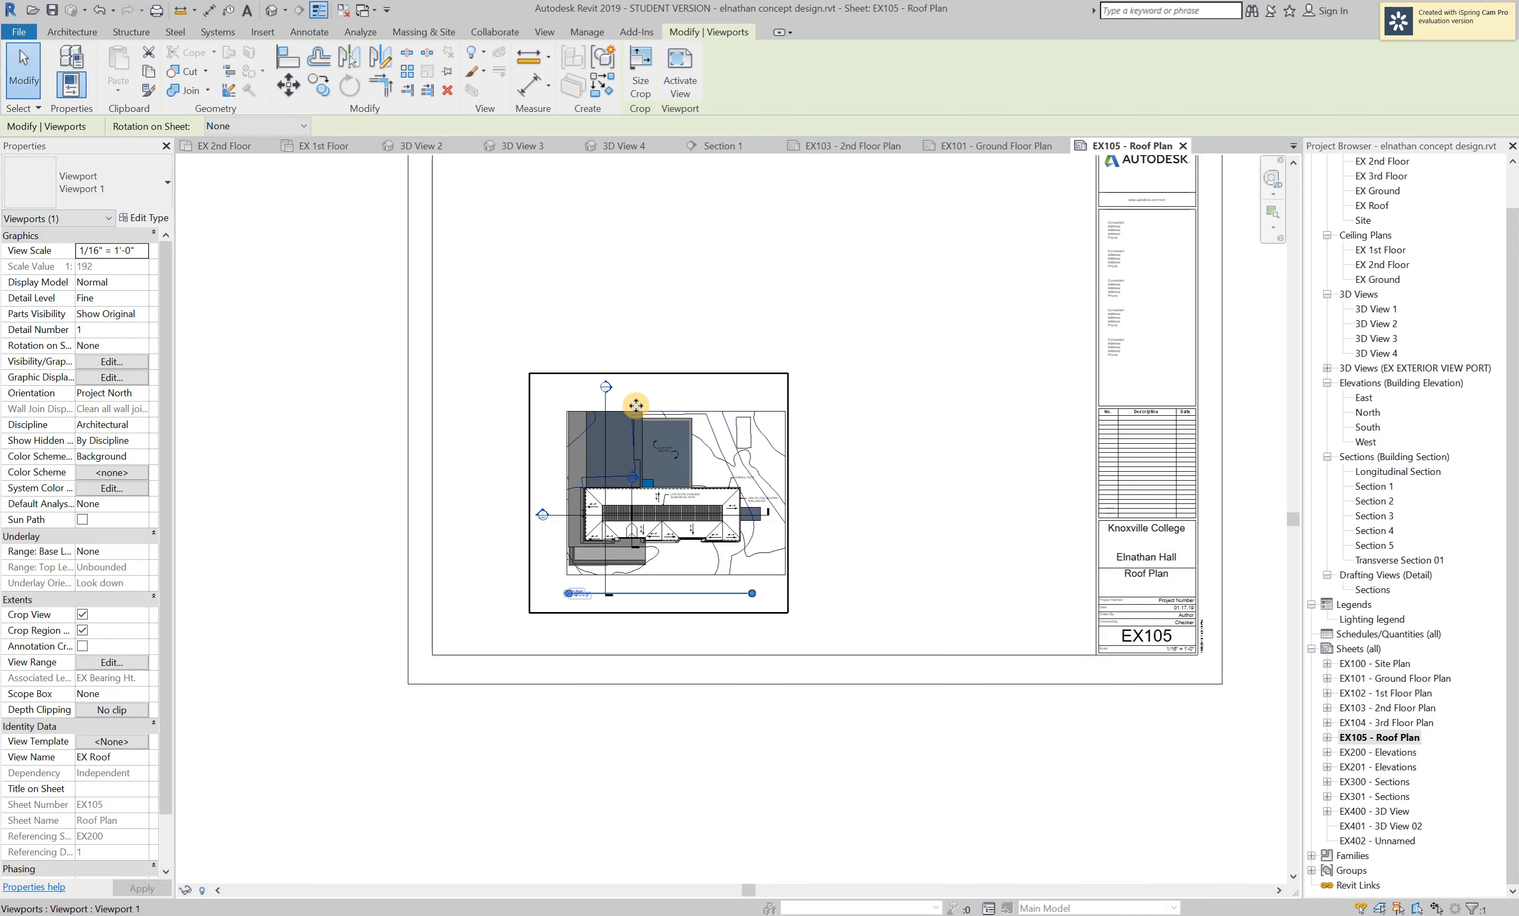
{"action": "left_click", "coordinate": [1327, 738]}
{"action": "left_click", "coordinate": [1388, 752]}
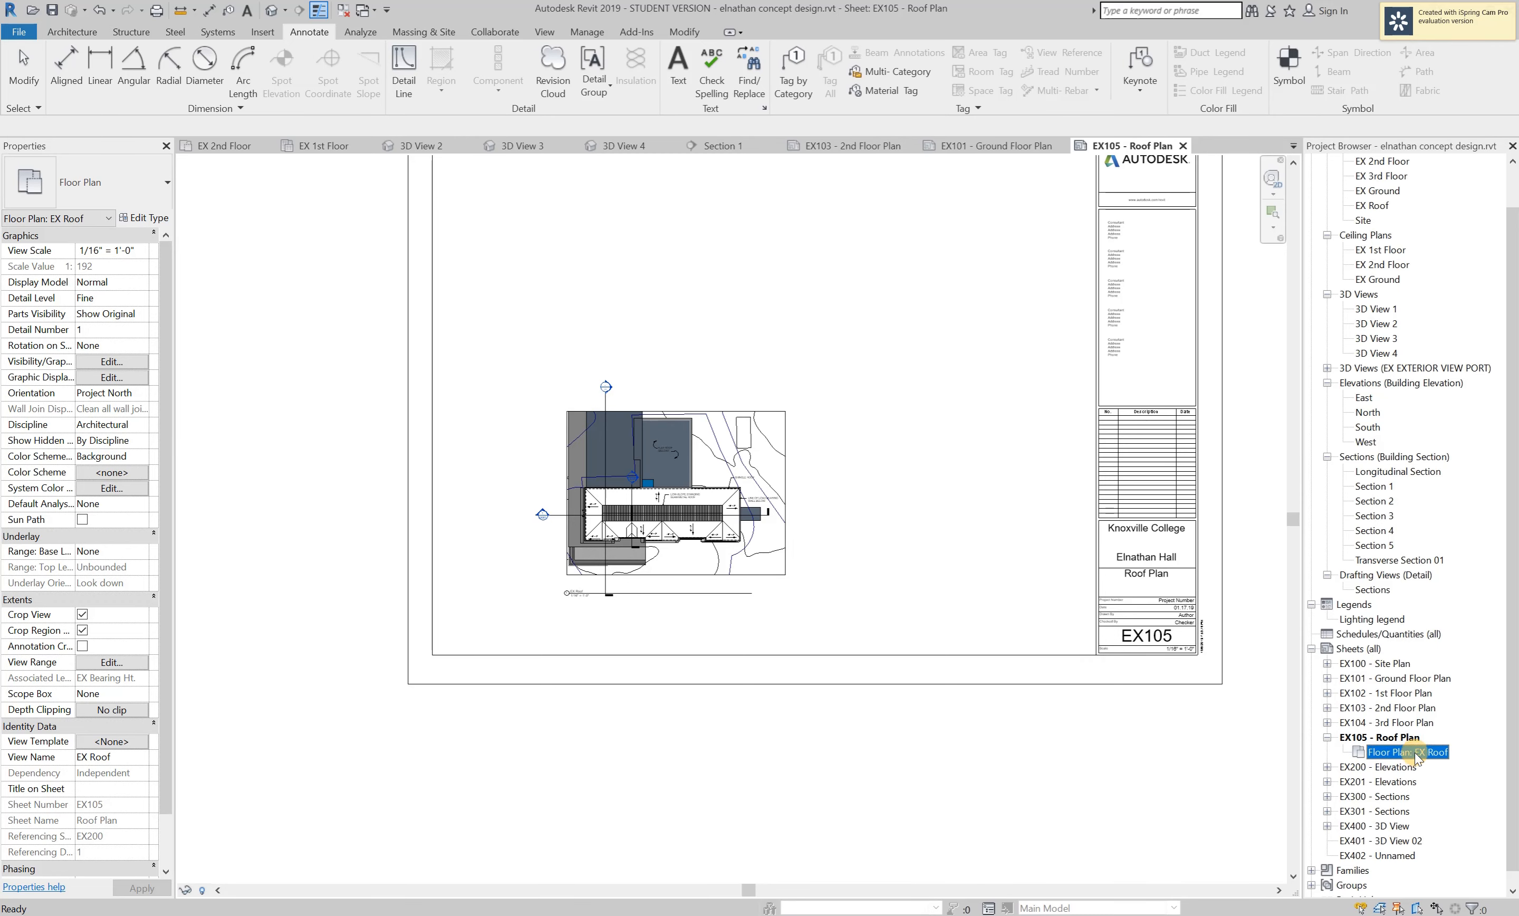
{"action": "scroll", "coordinate": [1404, 279], "scroll_direction": "up", "scroll_amount": 1}
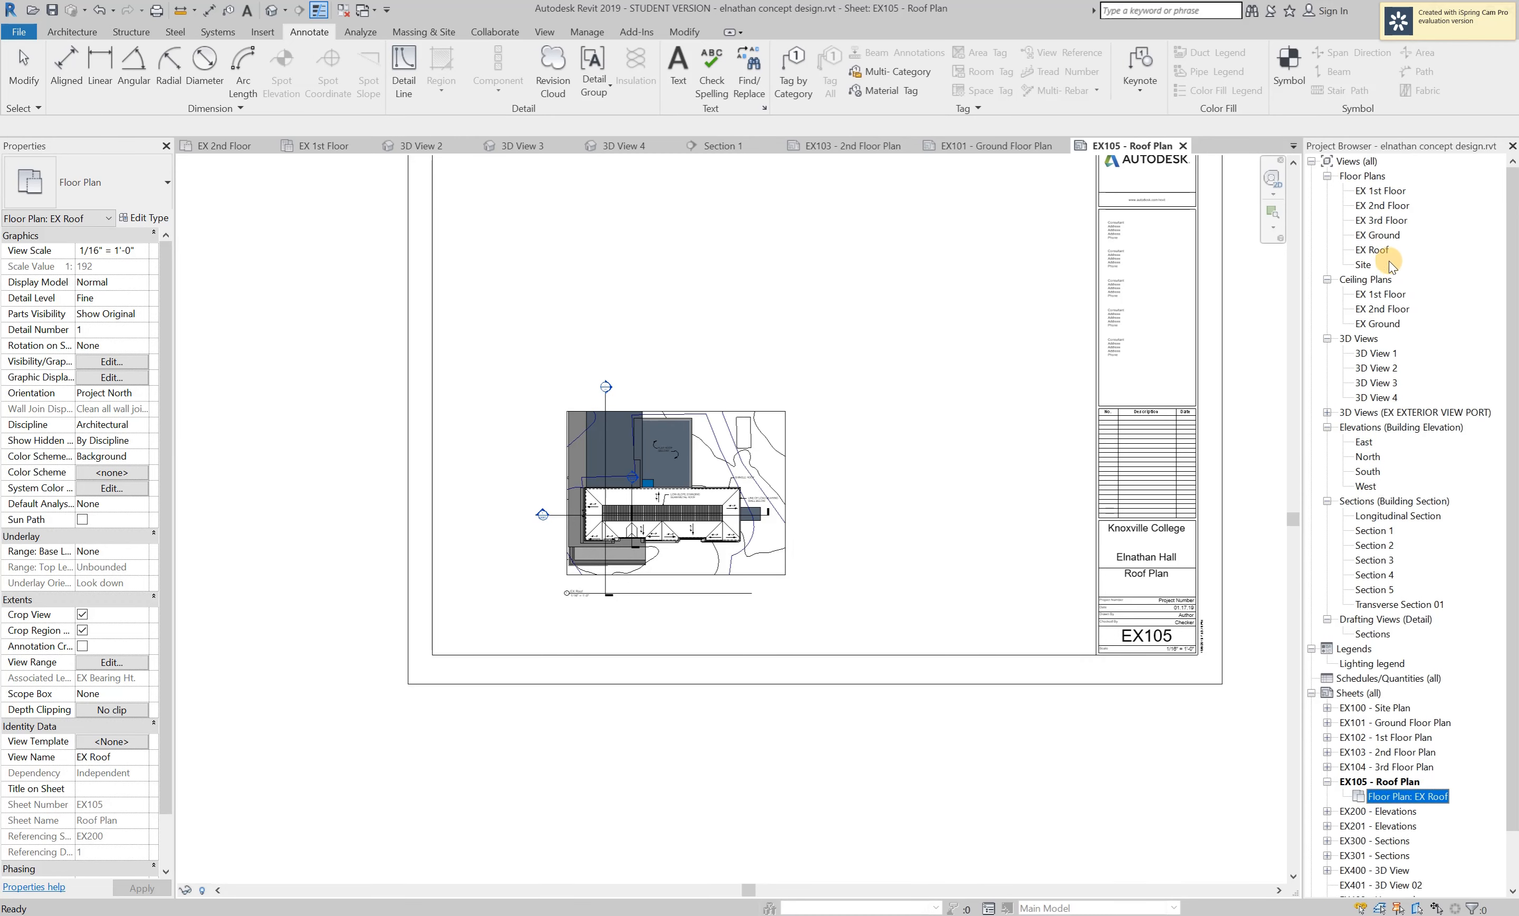
{"action": "double_click", "coordinate": [1370, 251]}
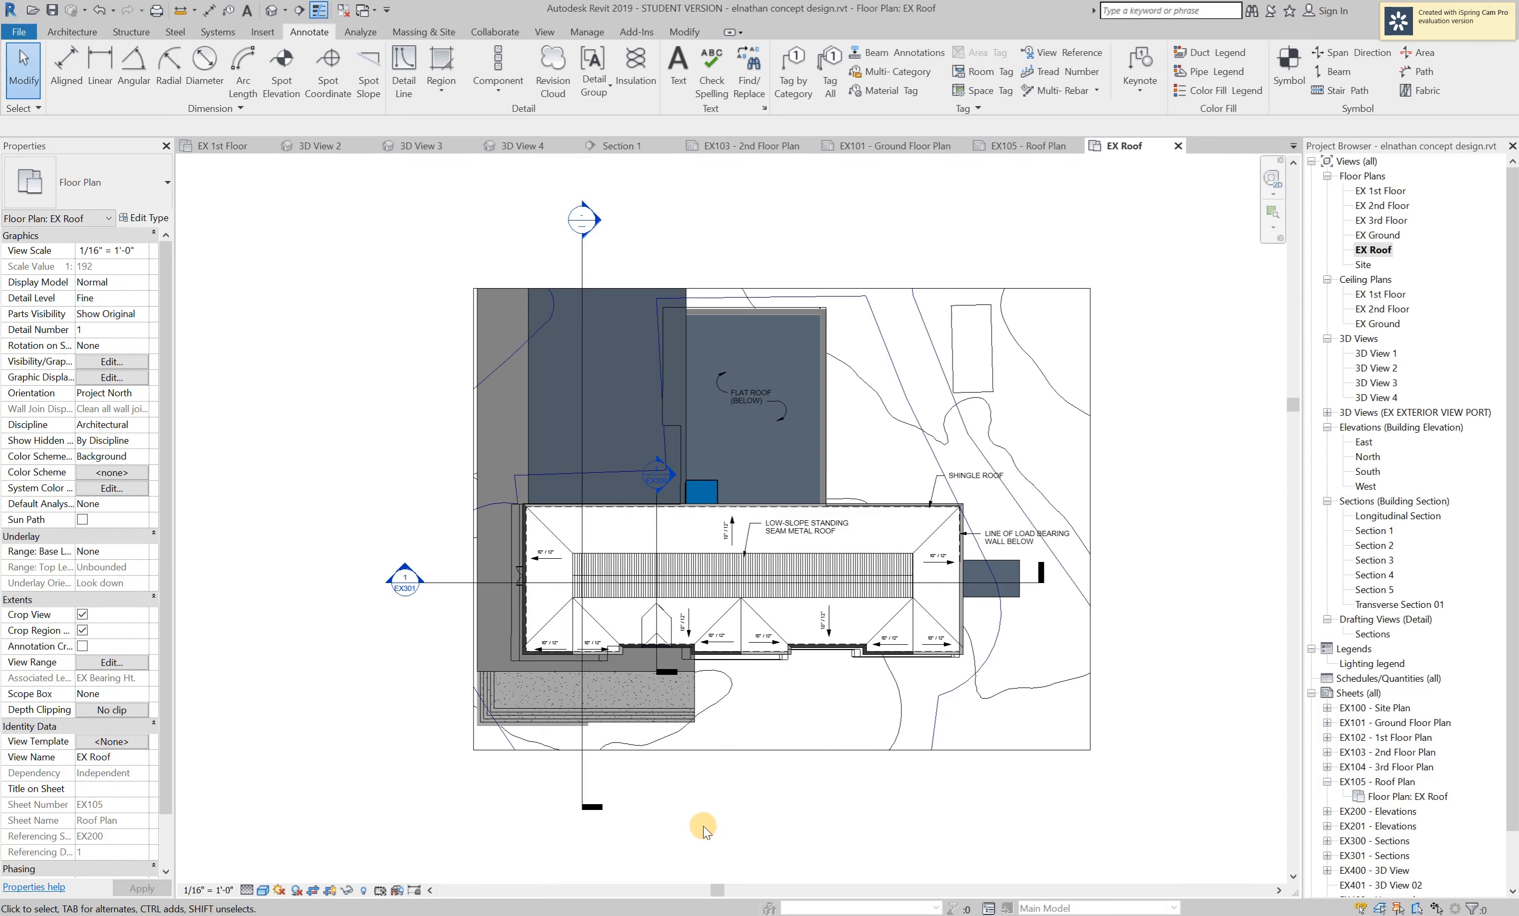
{"action": "key", "text": "ctrl+z"}
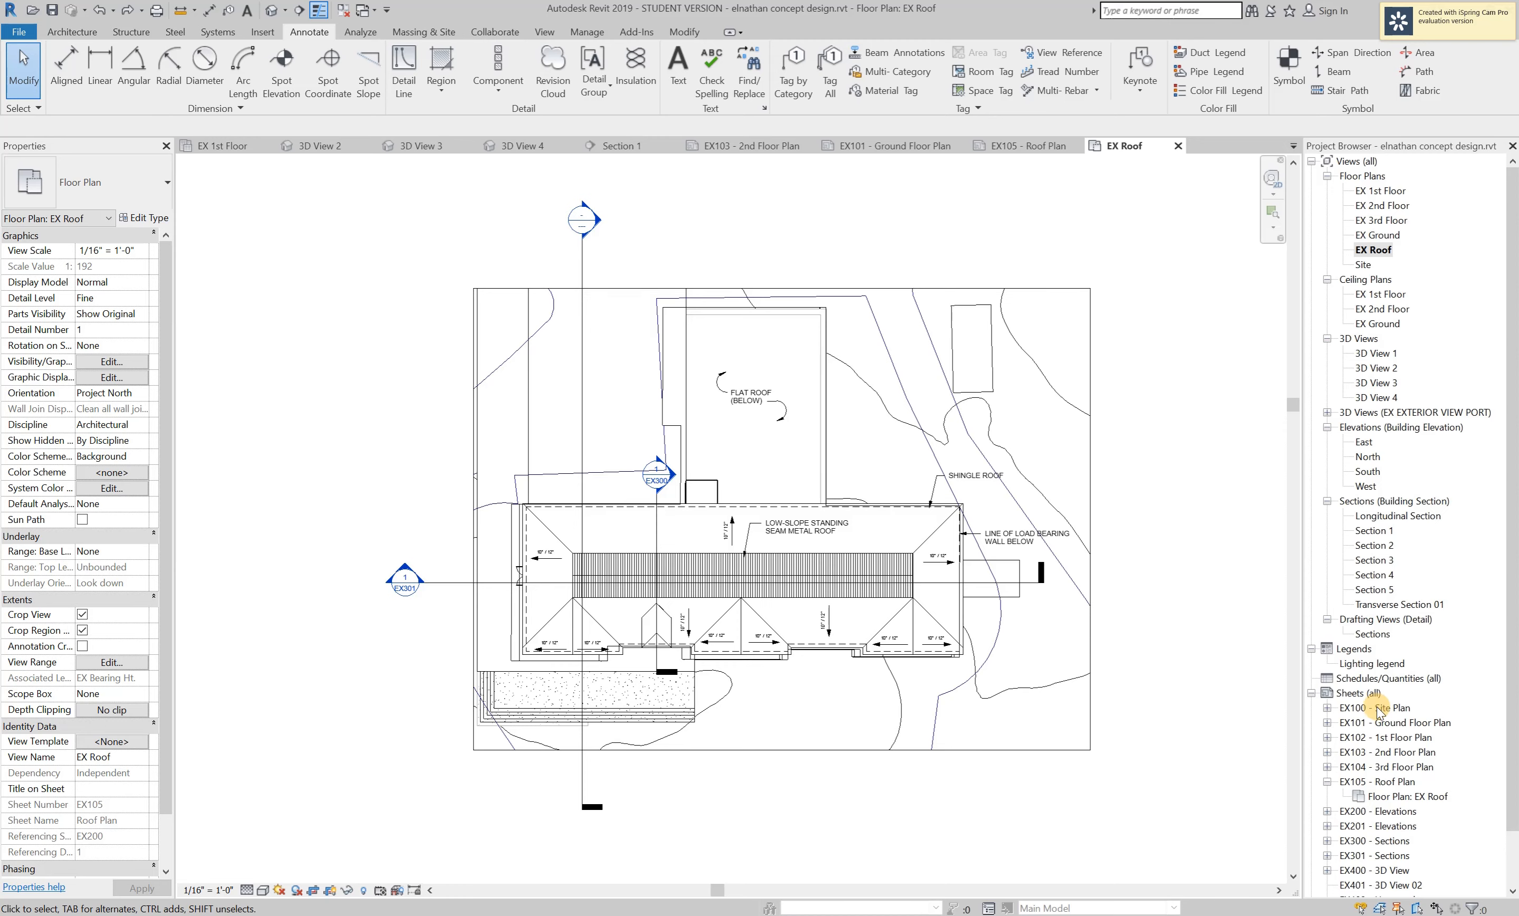
Open the EX 1st Floor plan, followed by the default 3D view of the whole building.
{"action": "double_click", "coordinate": [1382, 191]}
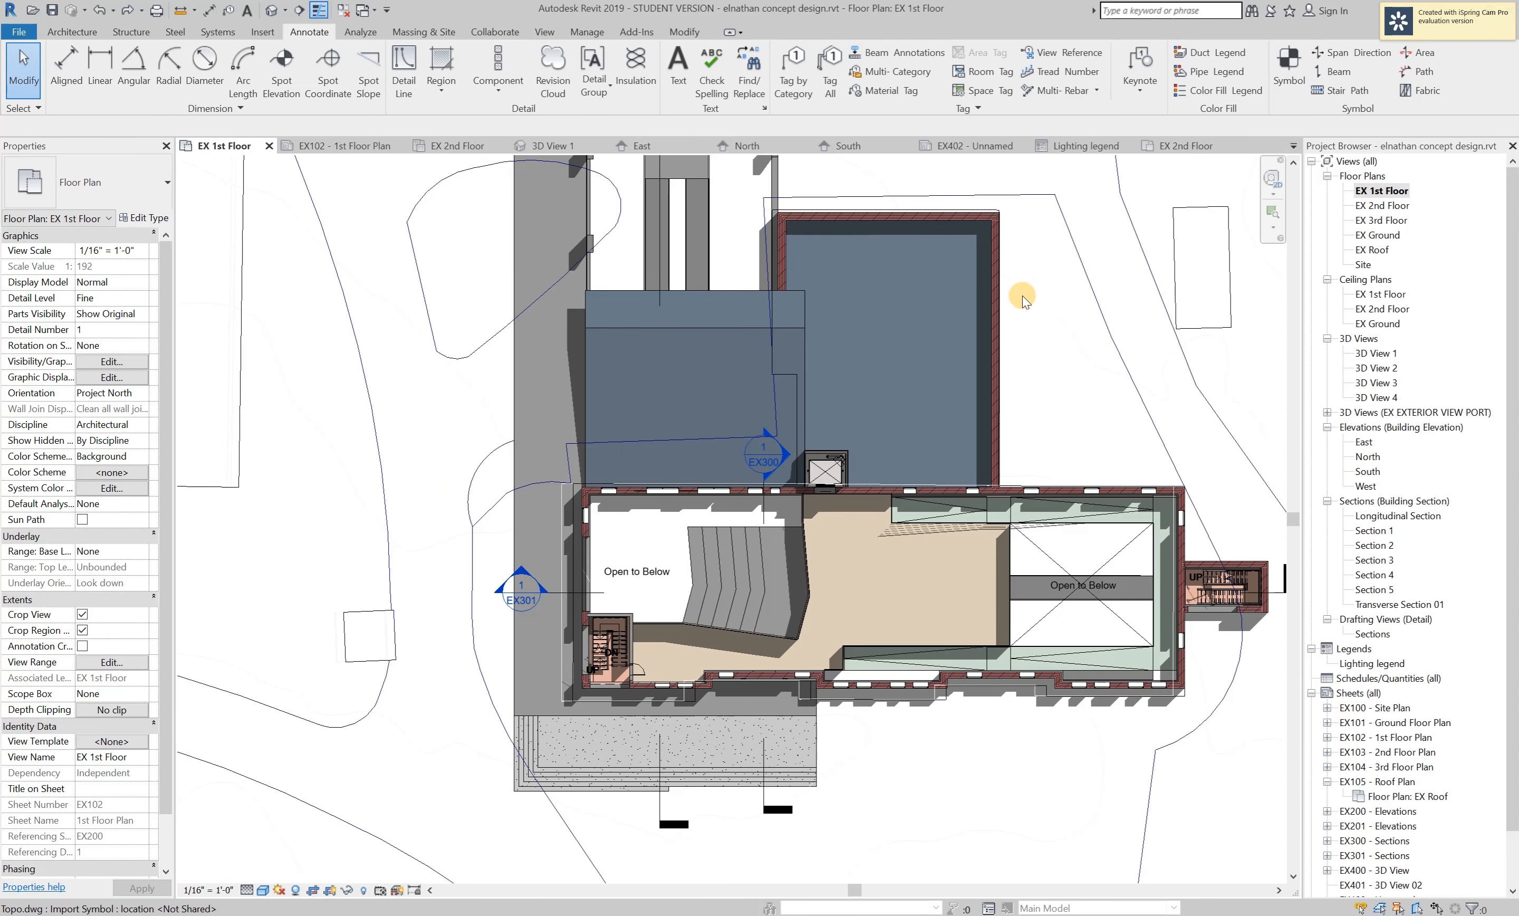
{"action": "left_click", "coordinate": [272, 12]}
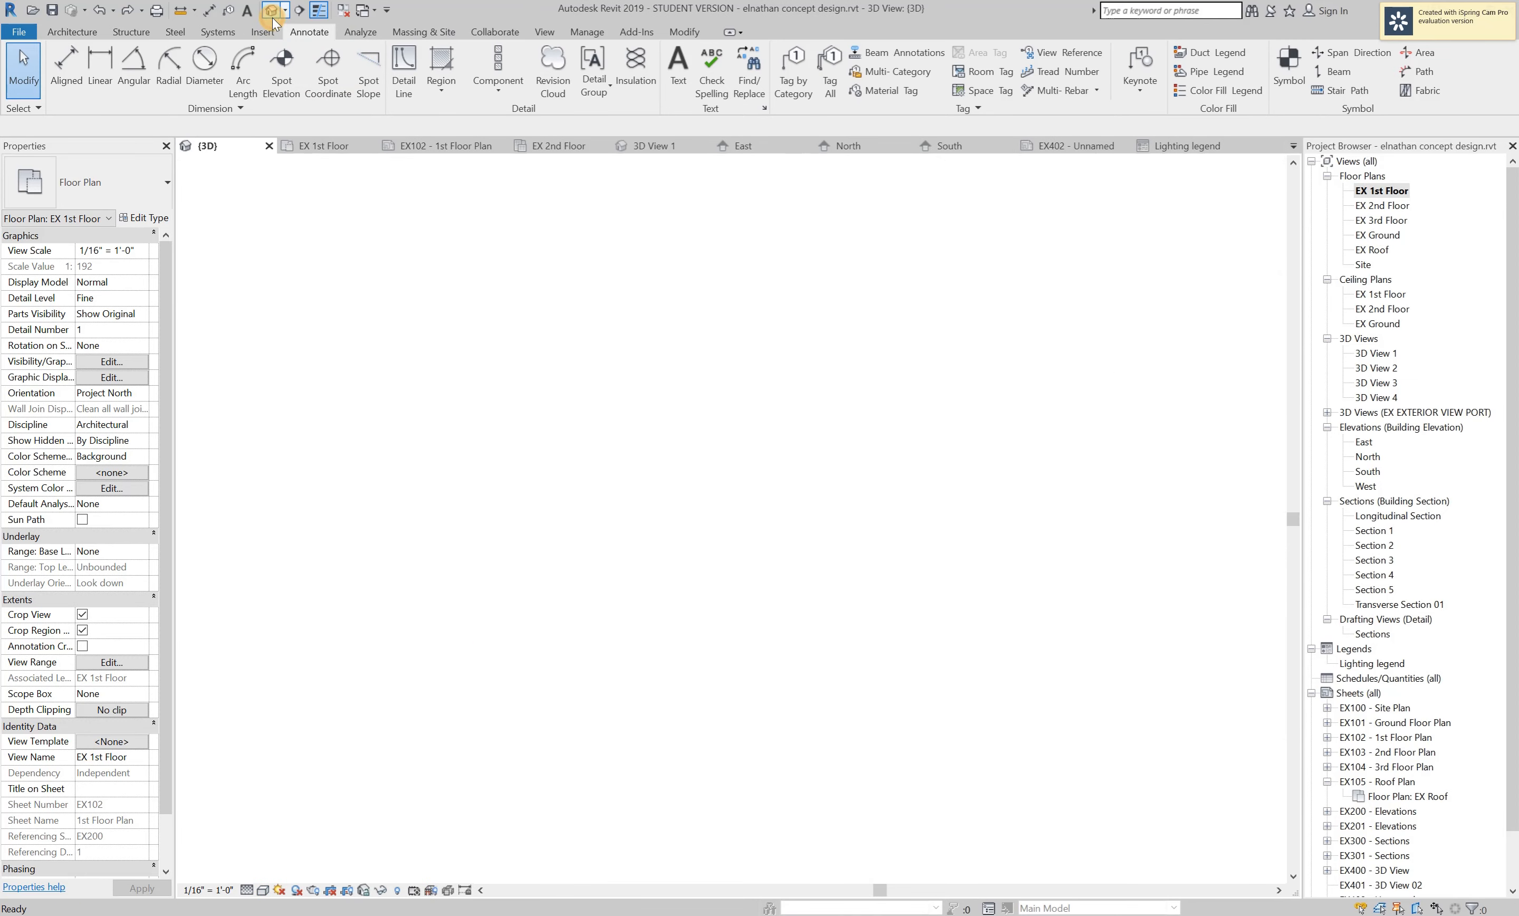
{"action": "scroll", "coordinate": [668, 451], "scroll_direction": "down", "scroll_amount": 6}
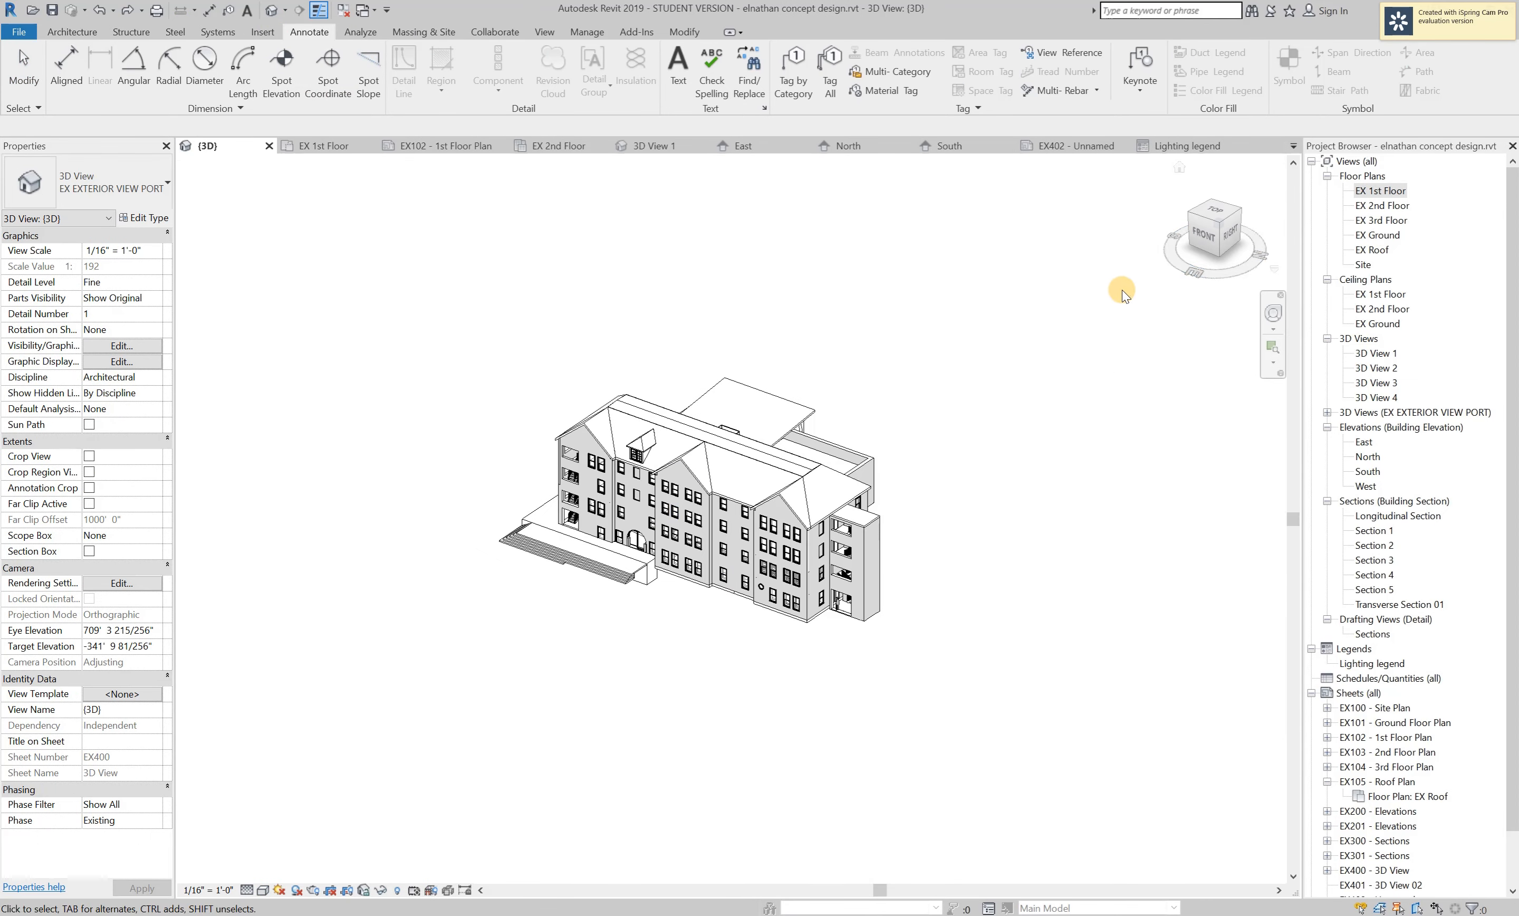
Orient the 3D view in turn to the Front, Right, Back and Left faces of the building.
{"action": "left_click", "coordinate": [1219, 227]}
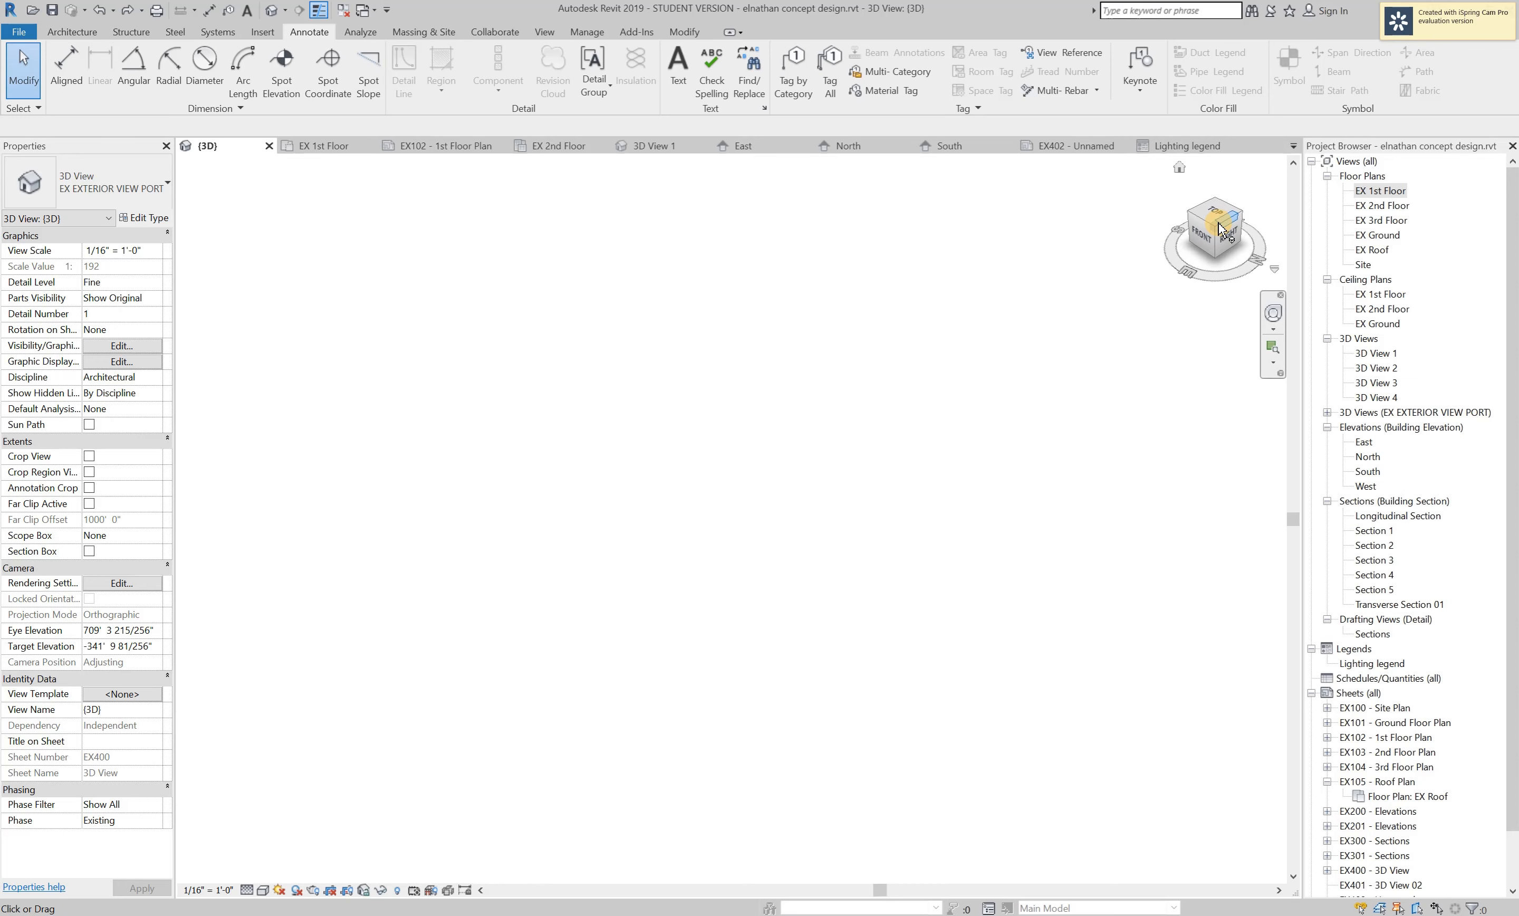
{"action": "left_click", "coordinate": [1200, 243]}
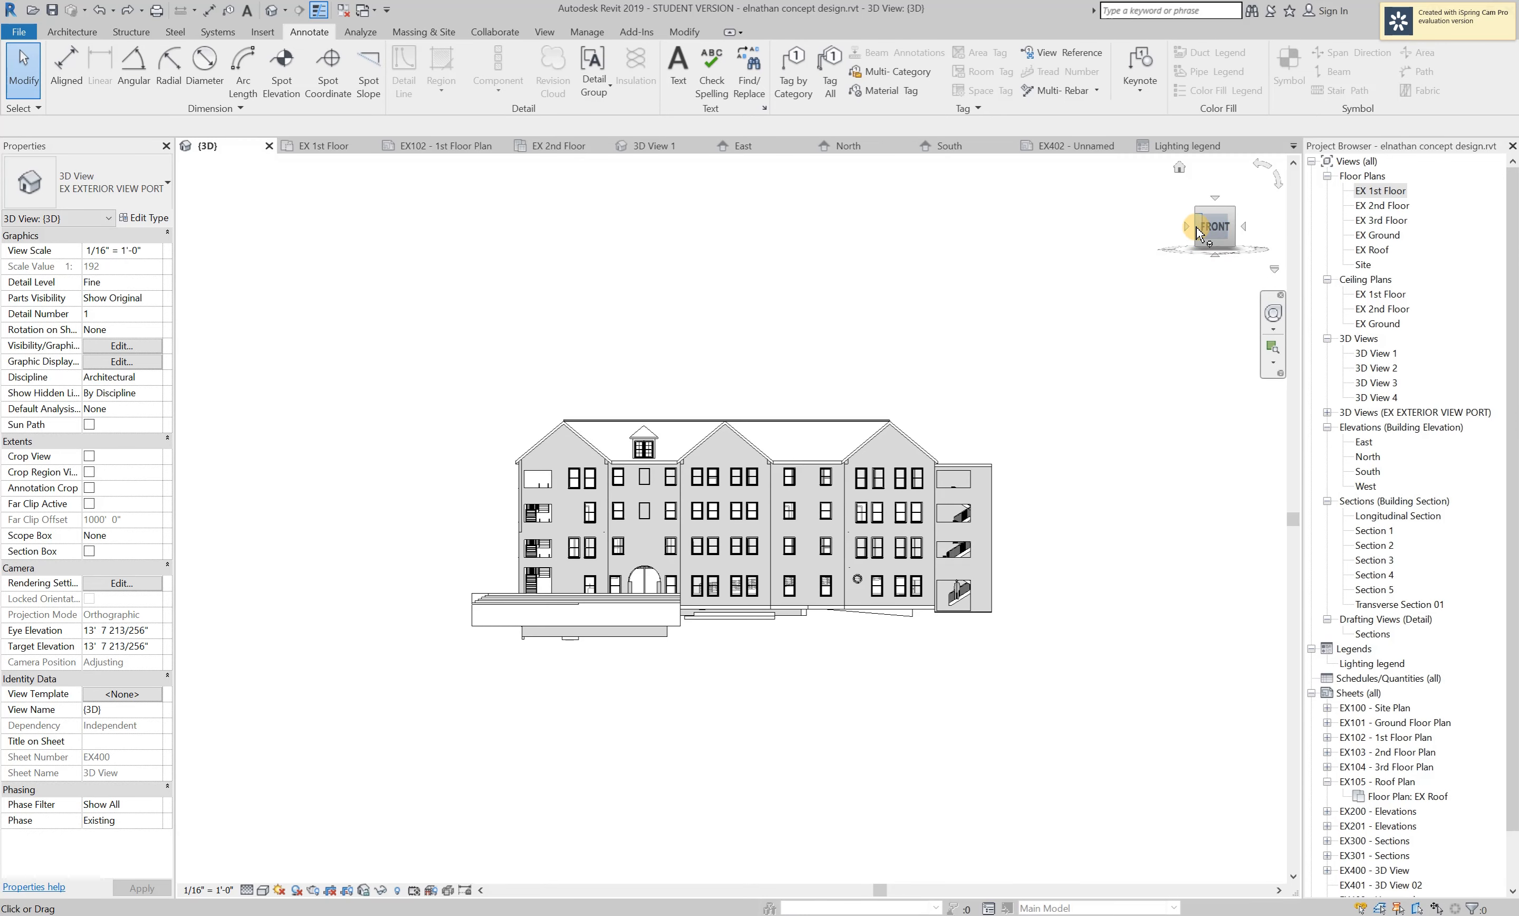
{"action": "scroll", "coordinate": [690, 415], "scroll_direction": "up", "scroll_amount": 2}
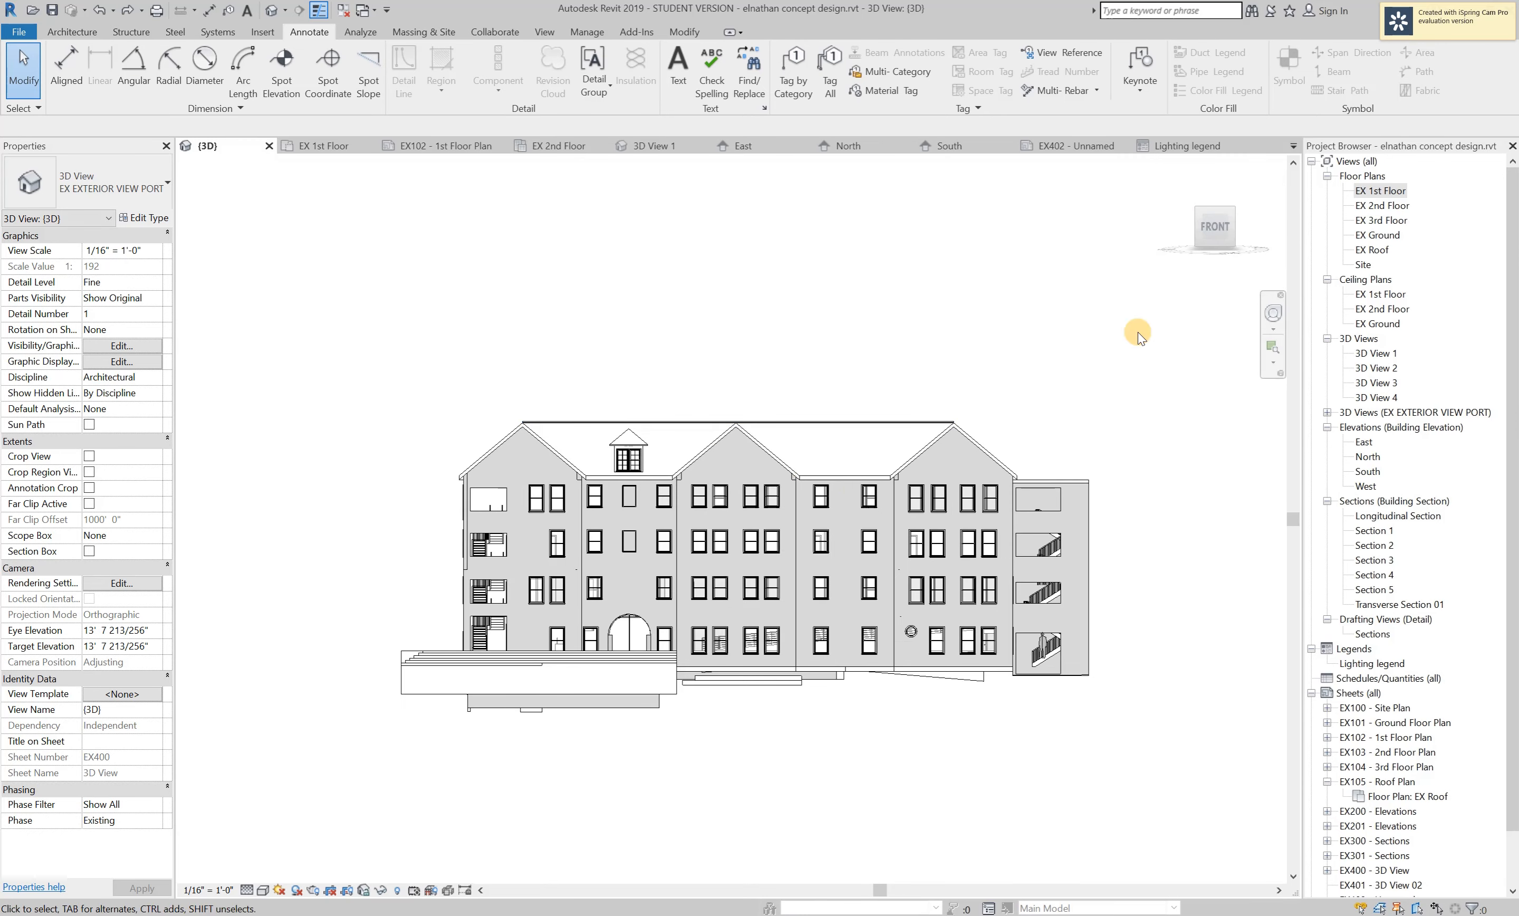
{"action": "left_click", "coordinate": [1210, 233]}
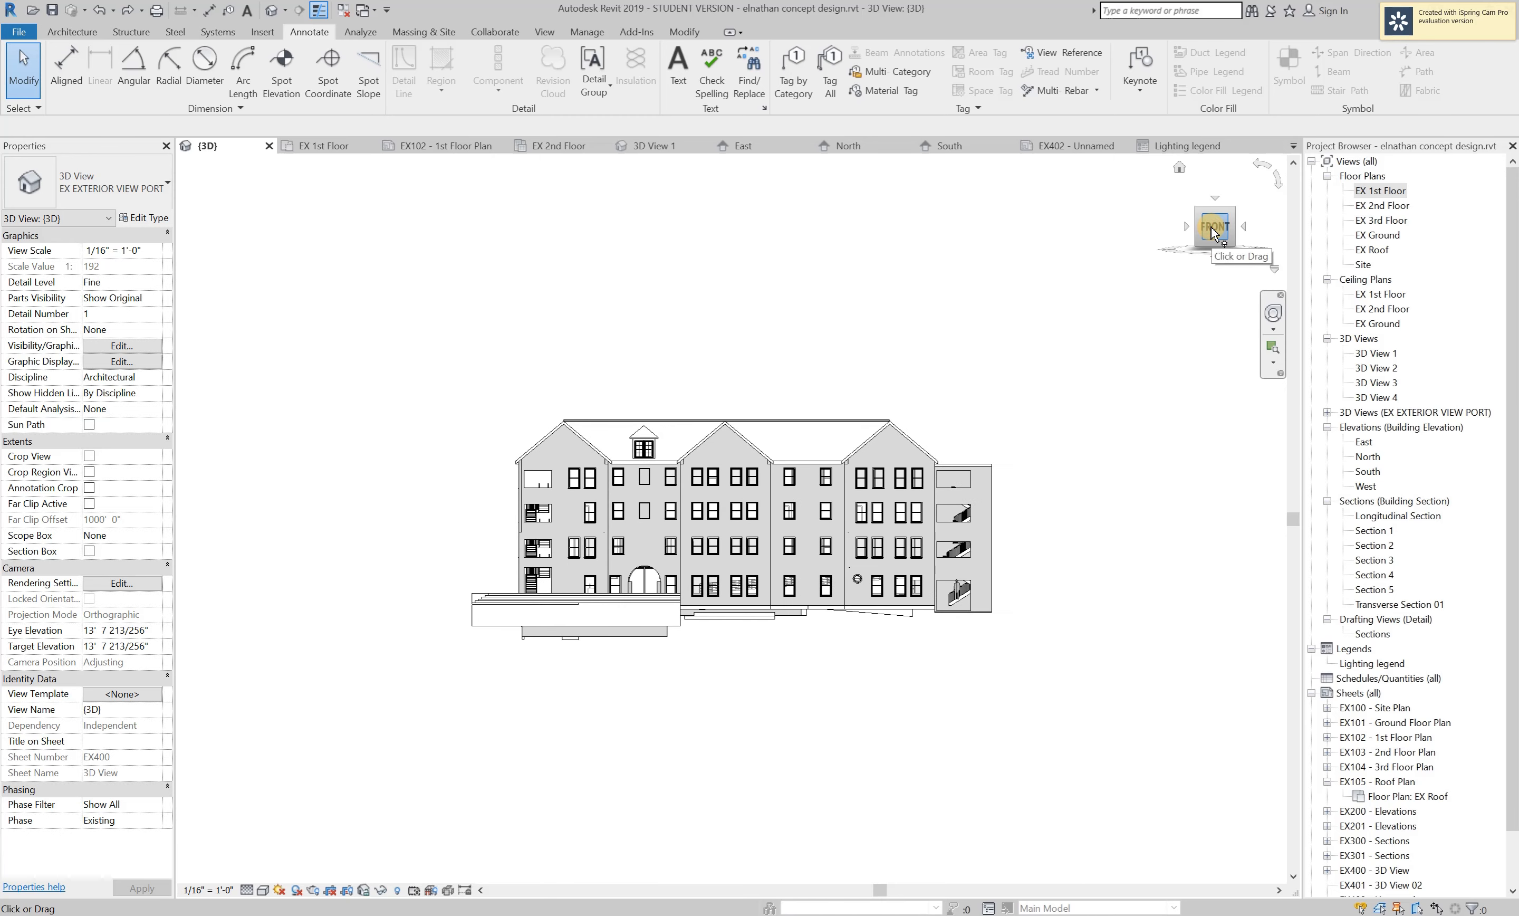
{"action": "left_click", "coordinate": [1243, 230]}
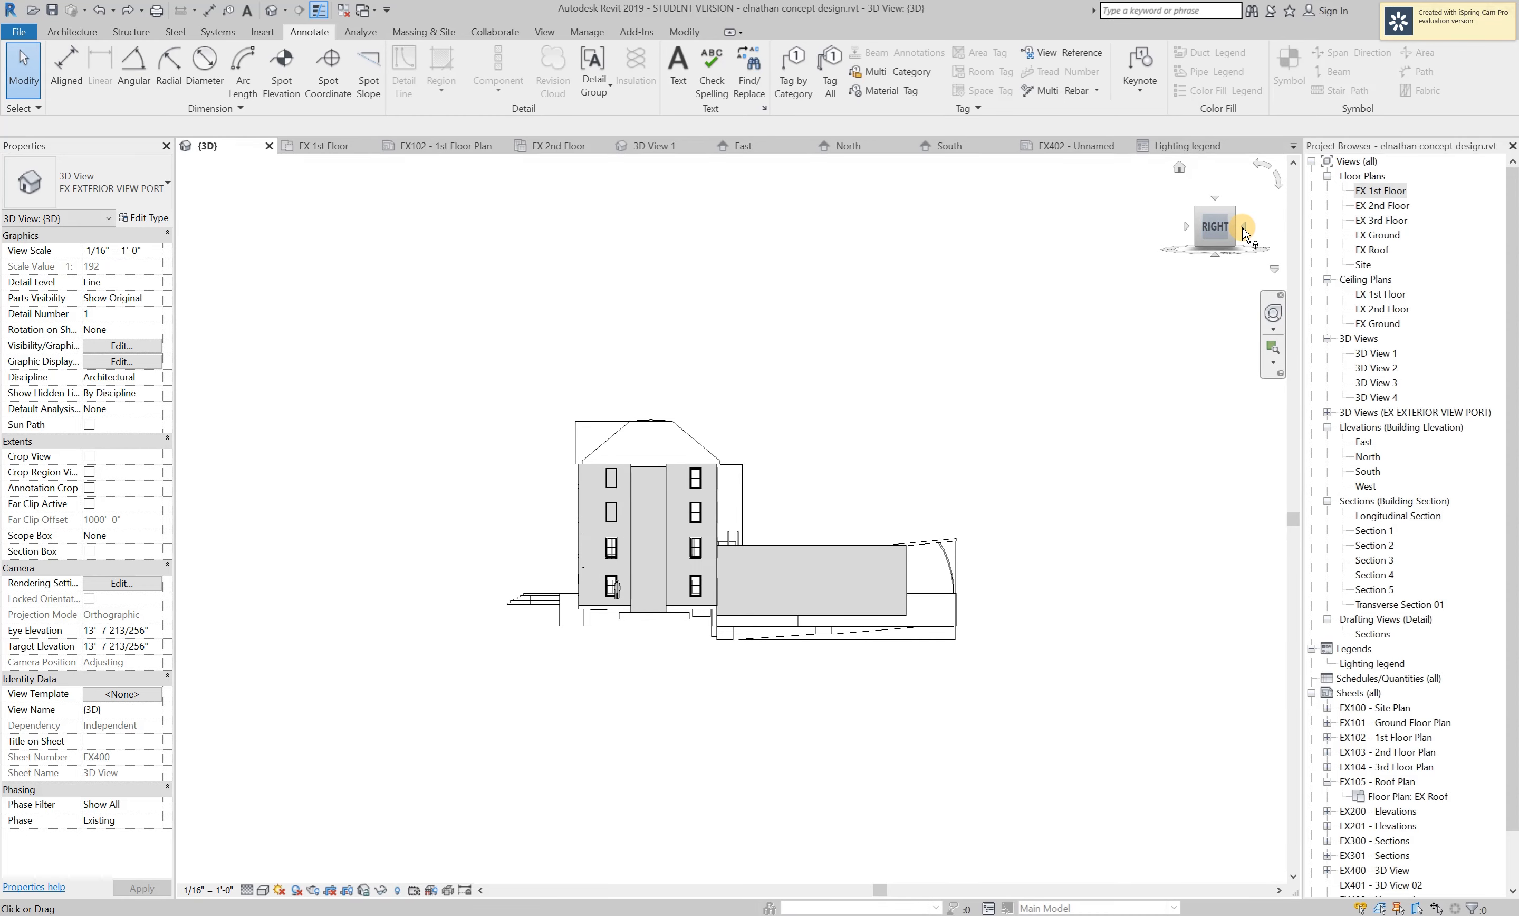
{"action": "scroll", "coordinate": [509, 620], "scroll_direction": "up", "scroll_amount": 1}
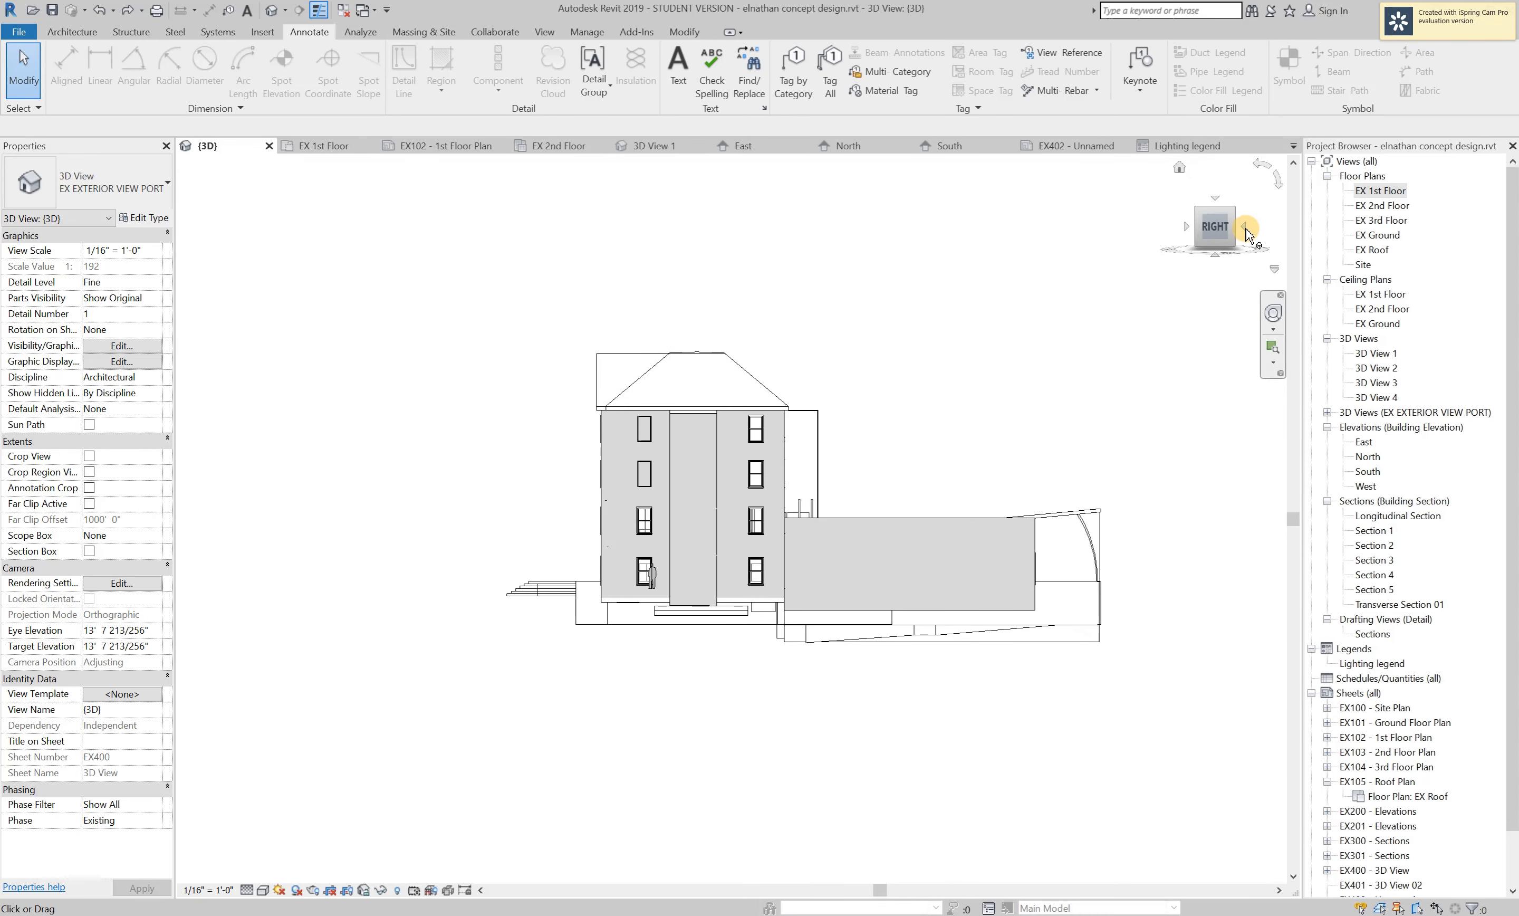
{"action": "left_click", "coordinate": [1244, 231]}
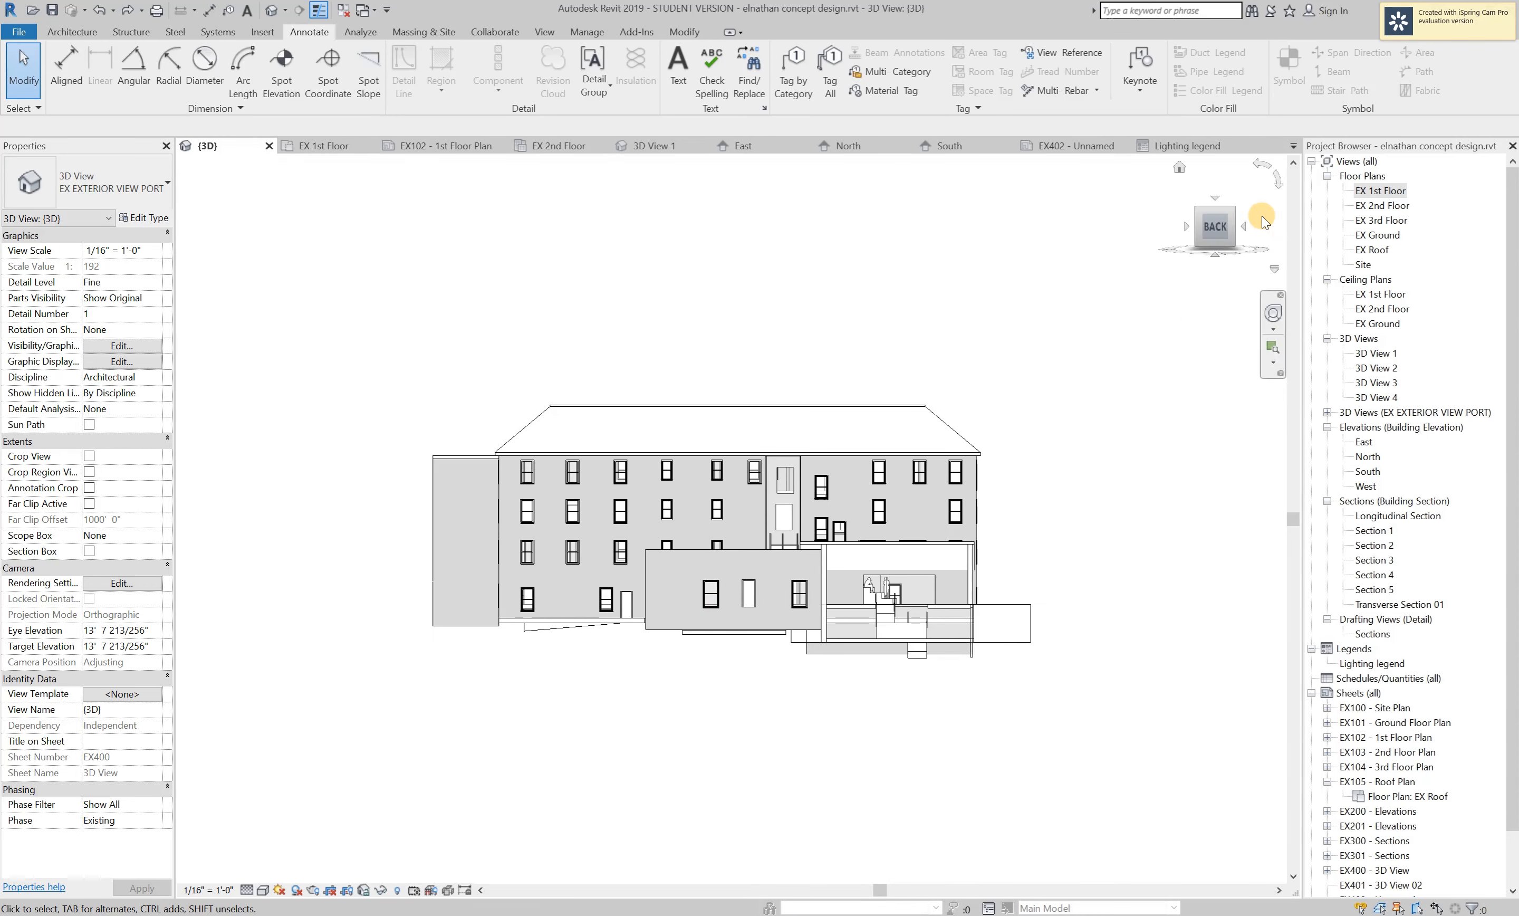
{"action": "left_click", "coordinate": [1244, 227]}
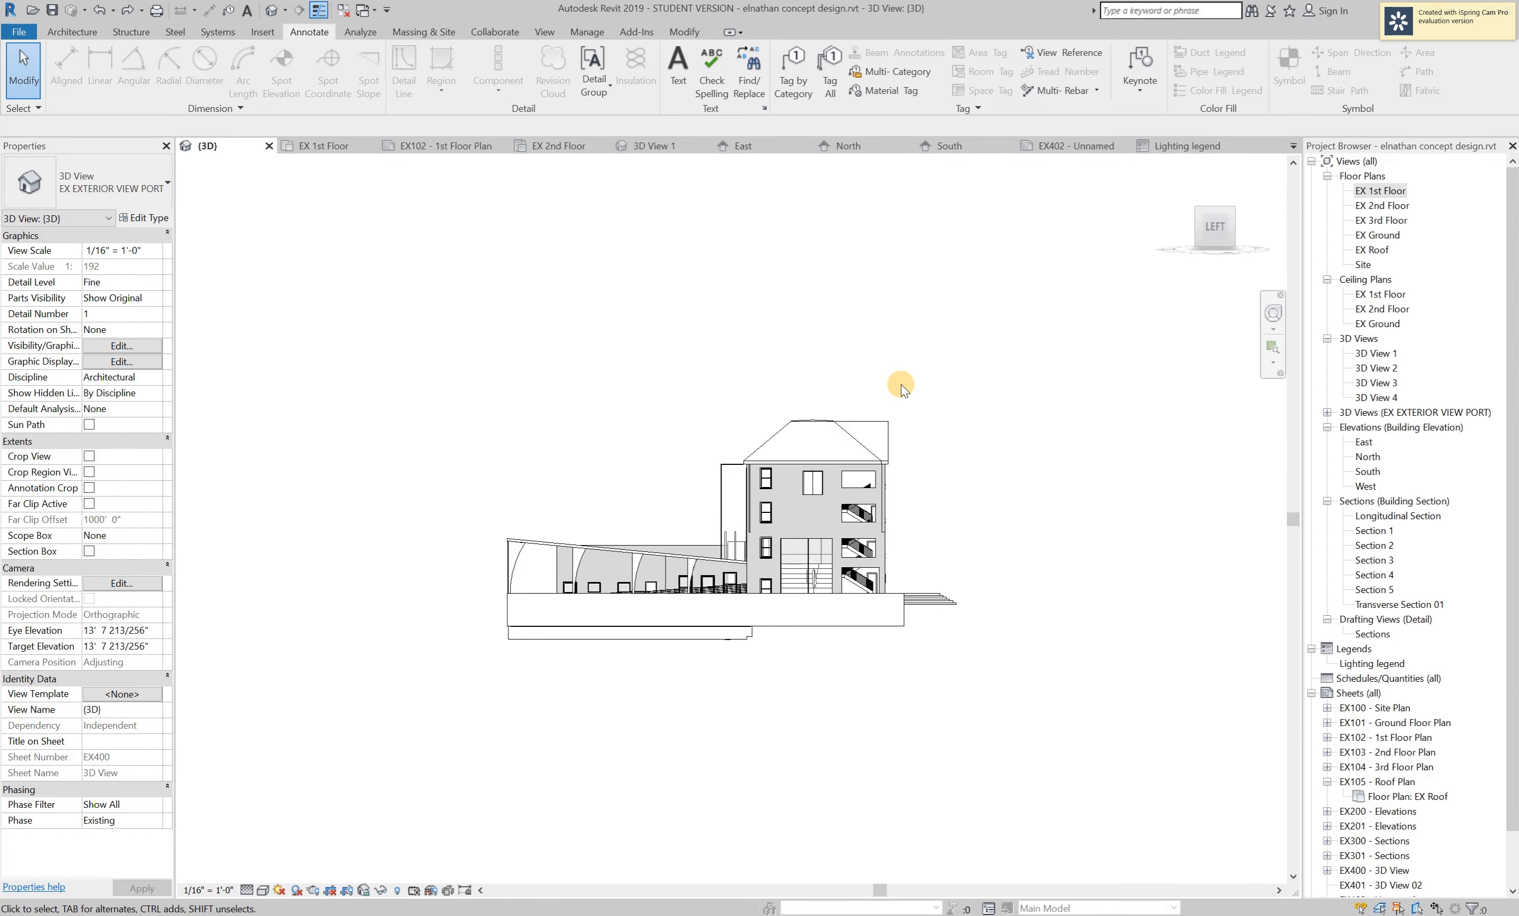
Orient the 3D view to the Top-Back-Left corner and back around to the Top-Front-Right corner.
{"action": "mouse_move", "coordinate": [1197, 210]}
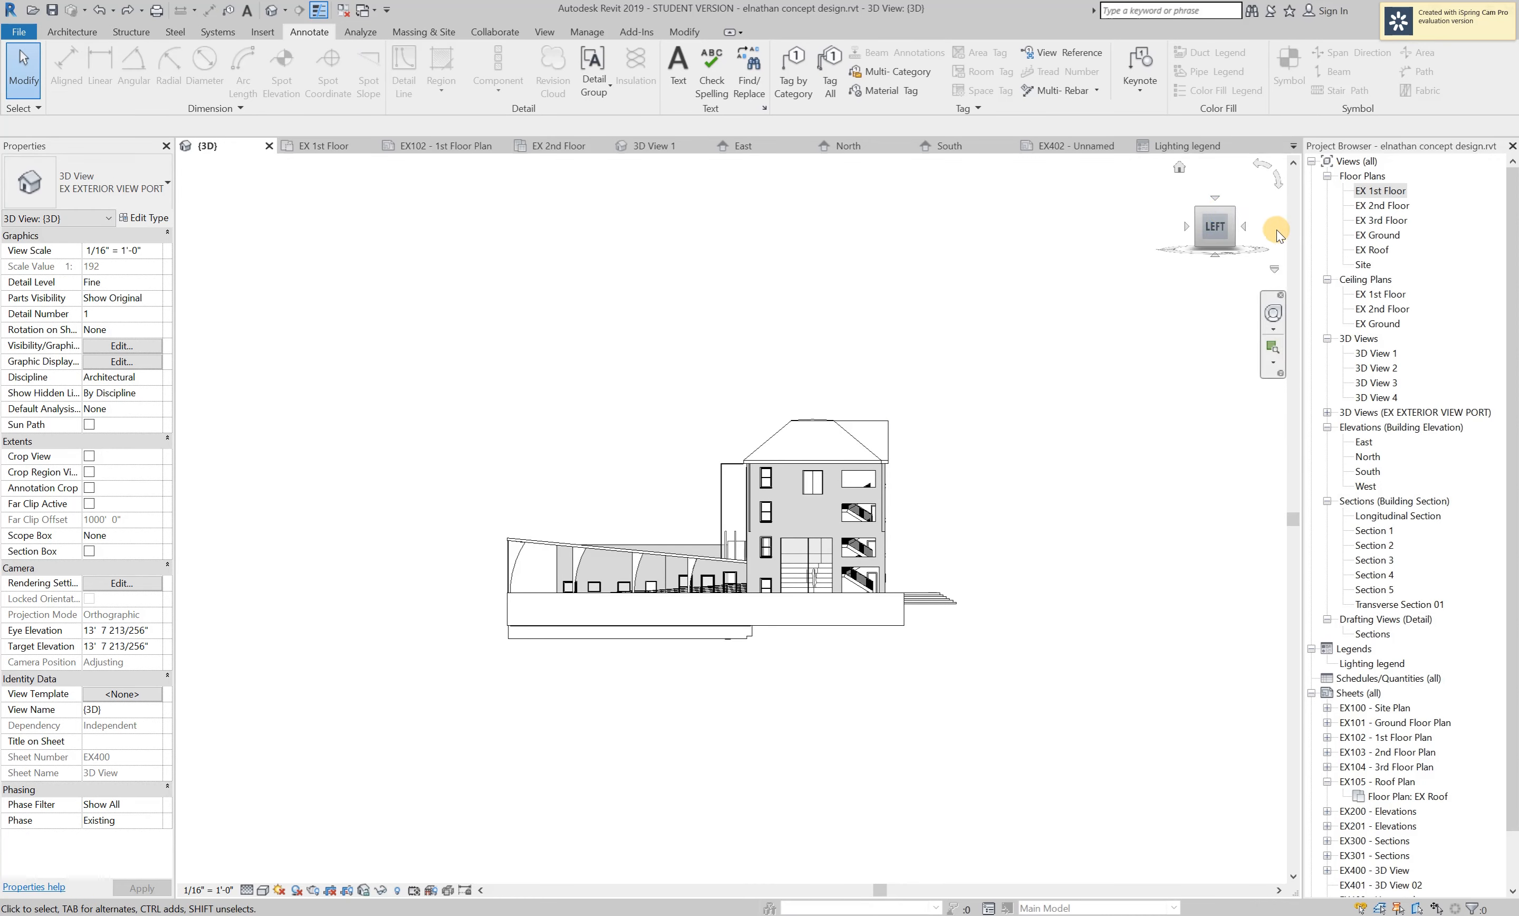
{"action": "left_click", "coordinate": [1196, 209]}
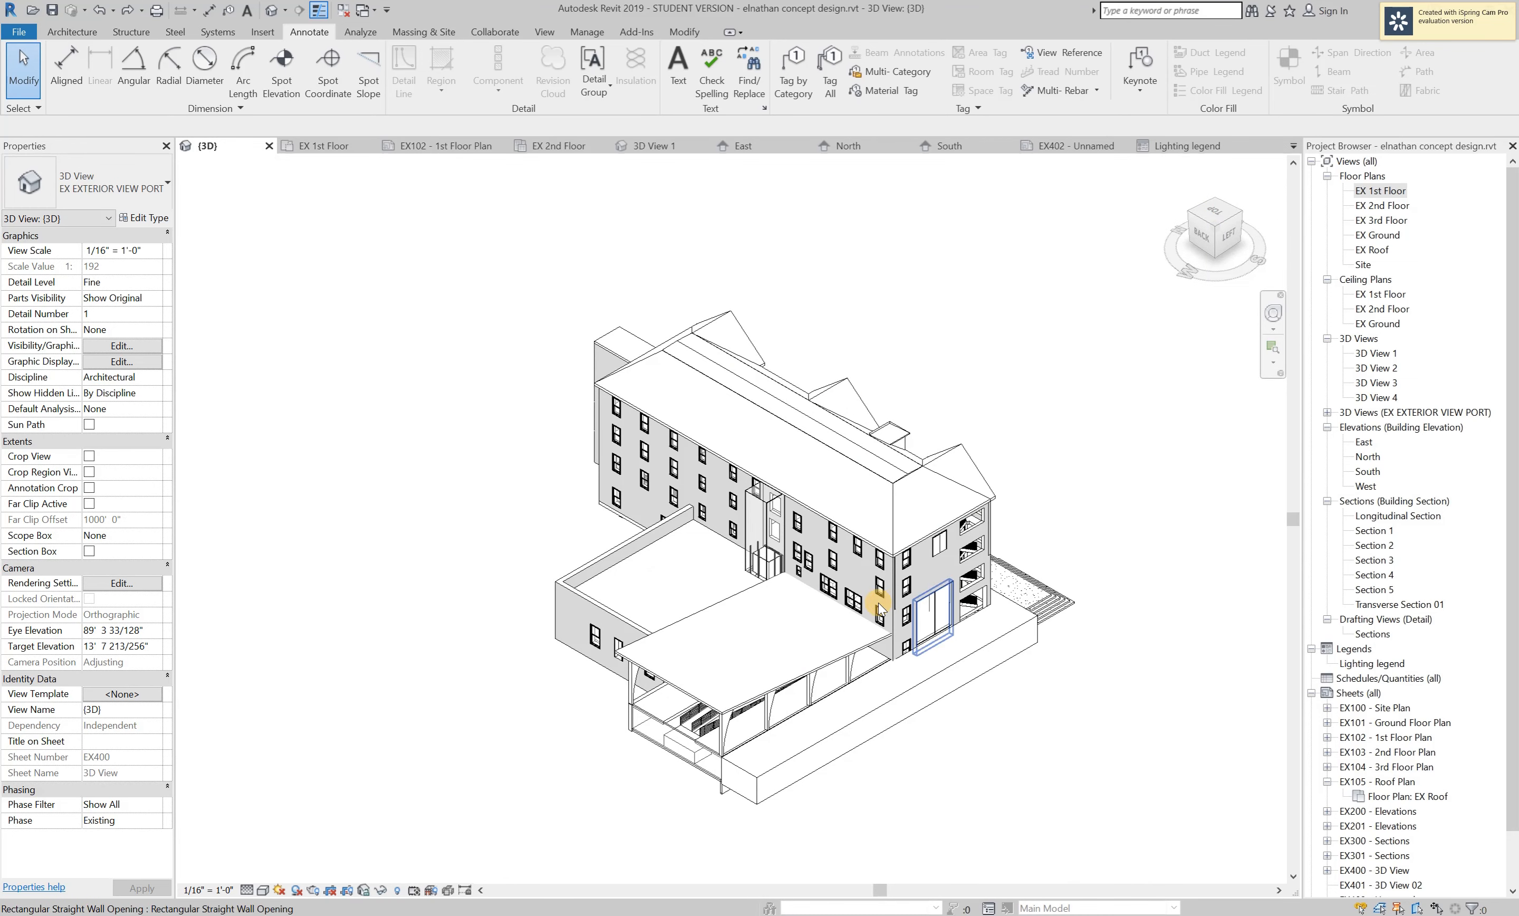
{"action": "left_click", "coordinate": [1213, 204]}
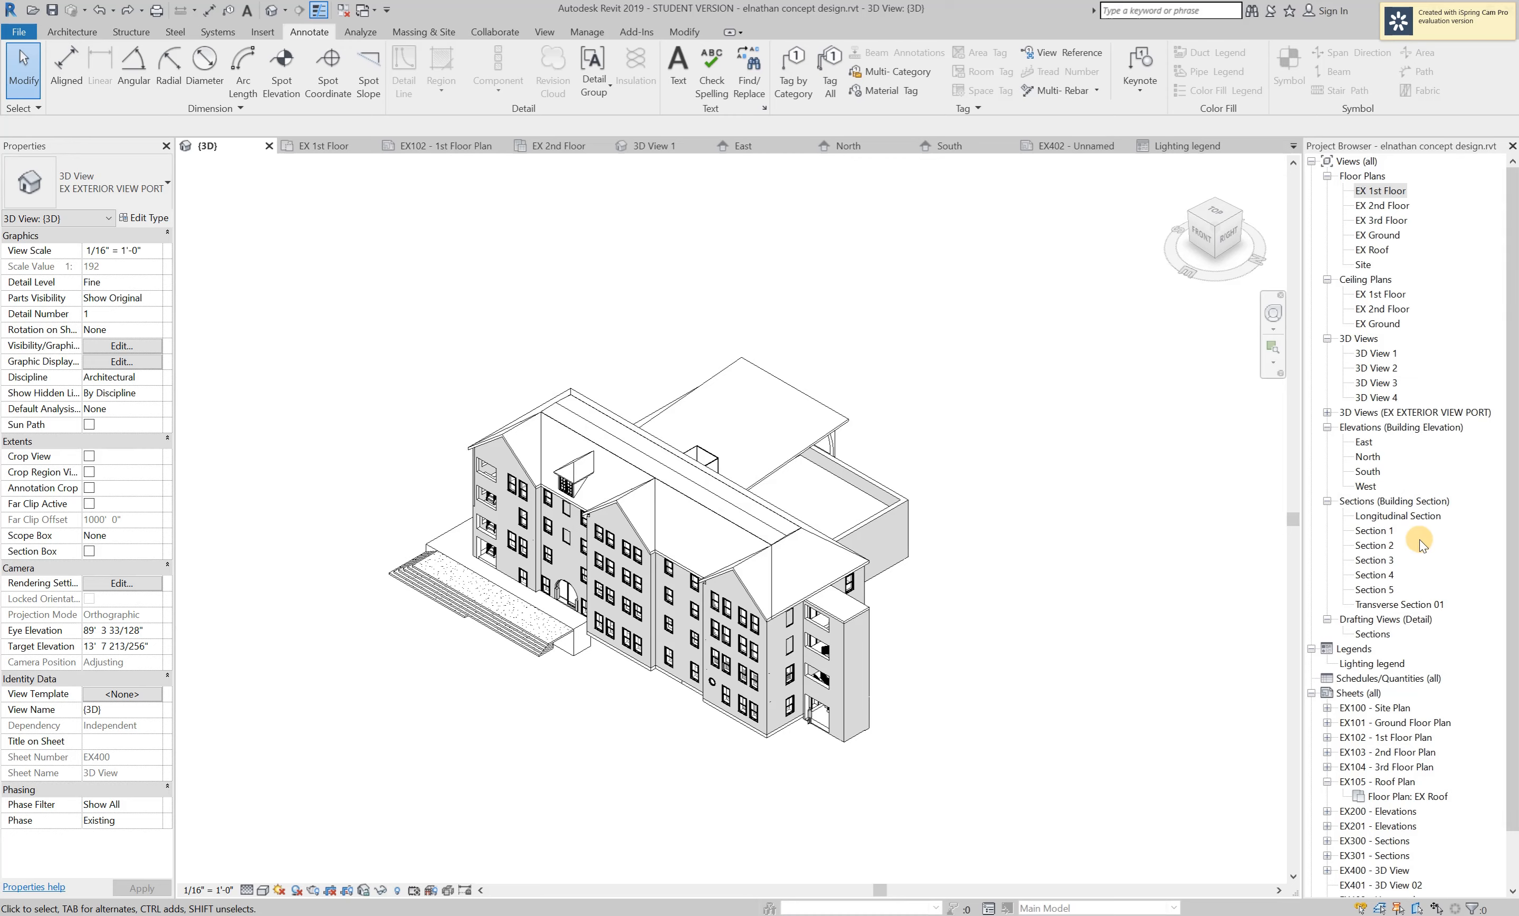
Hide the flat roof behind the main building in the 3D view.
{"action": "scroll", "coordinate": [1394, 575], "scroll_direction": "down", "scroll_amount": 1}
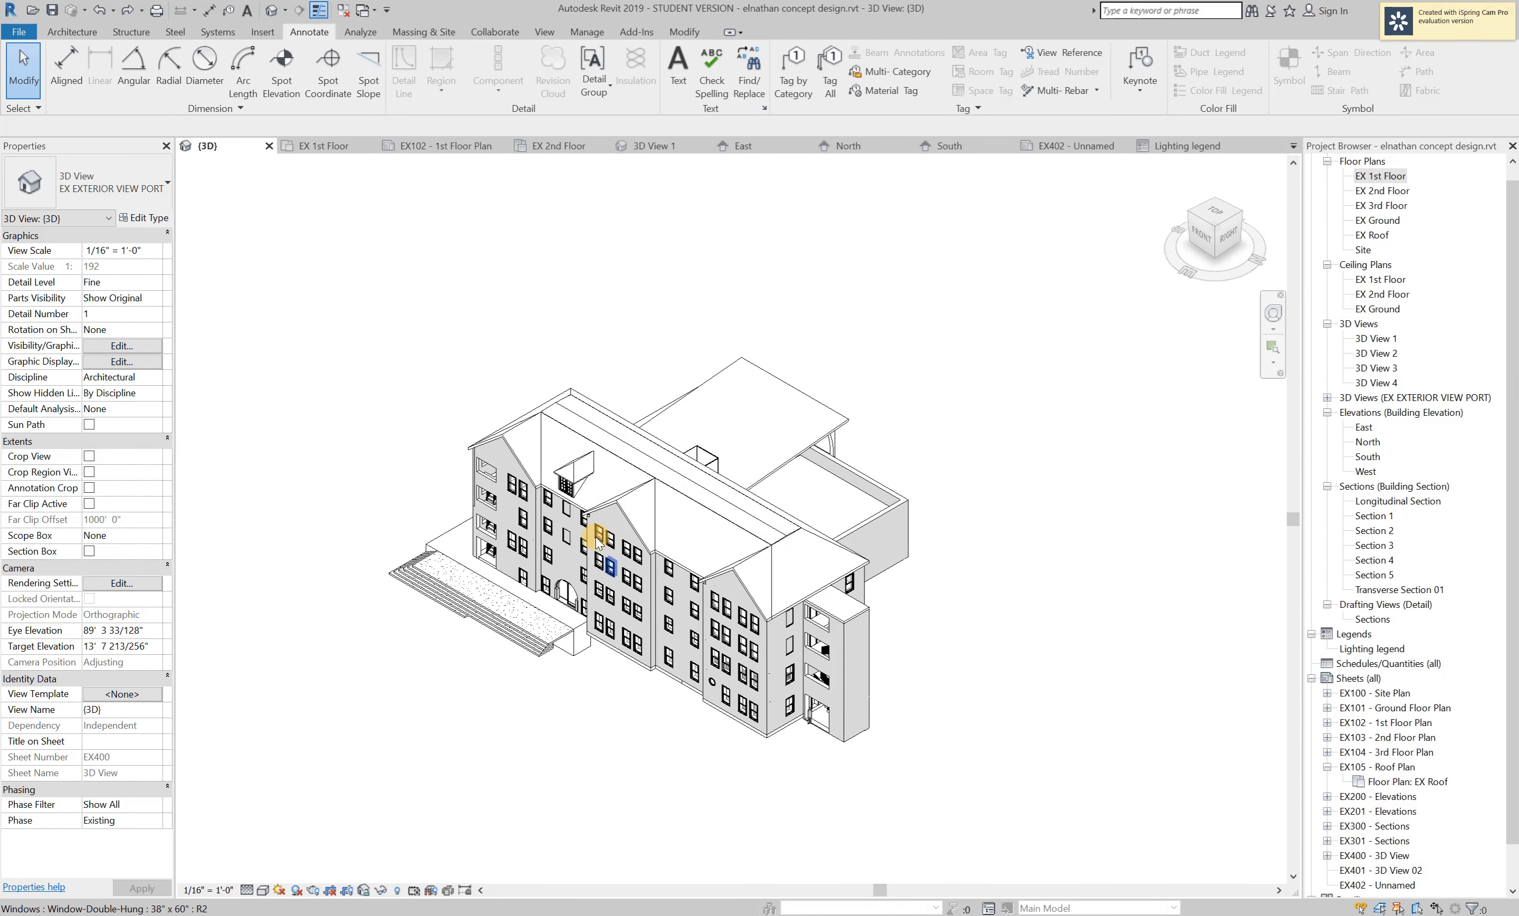
{"action": "left_click", "coordinate": [794, 402]}
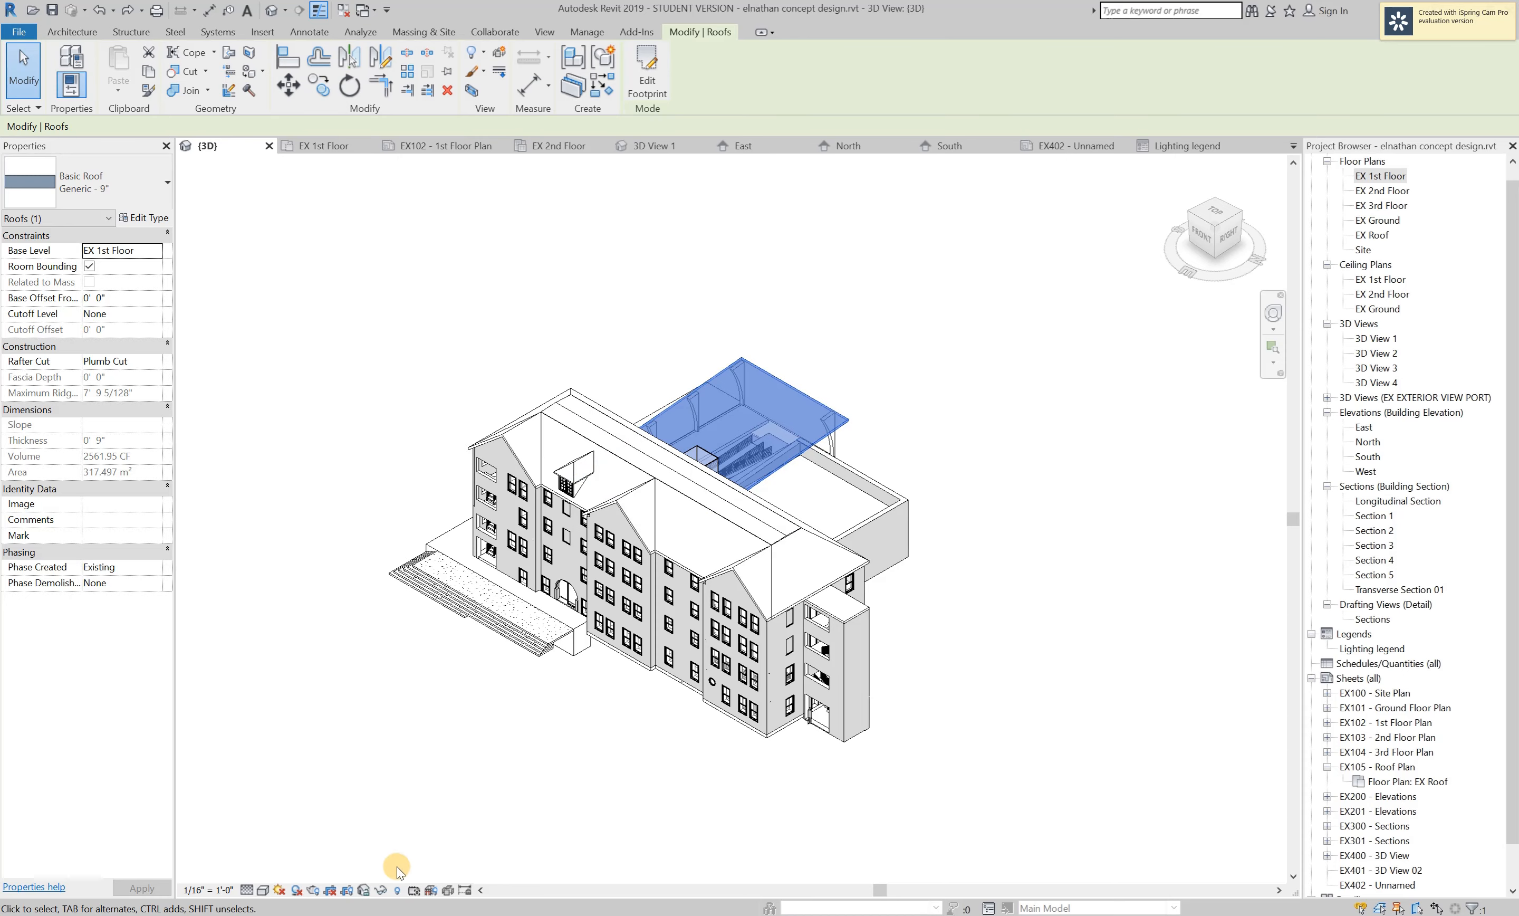
{"action": "right_click", "coordinate": [775, 399]}
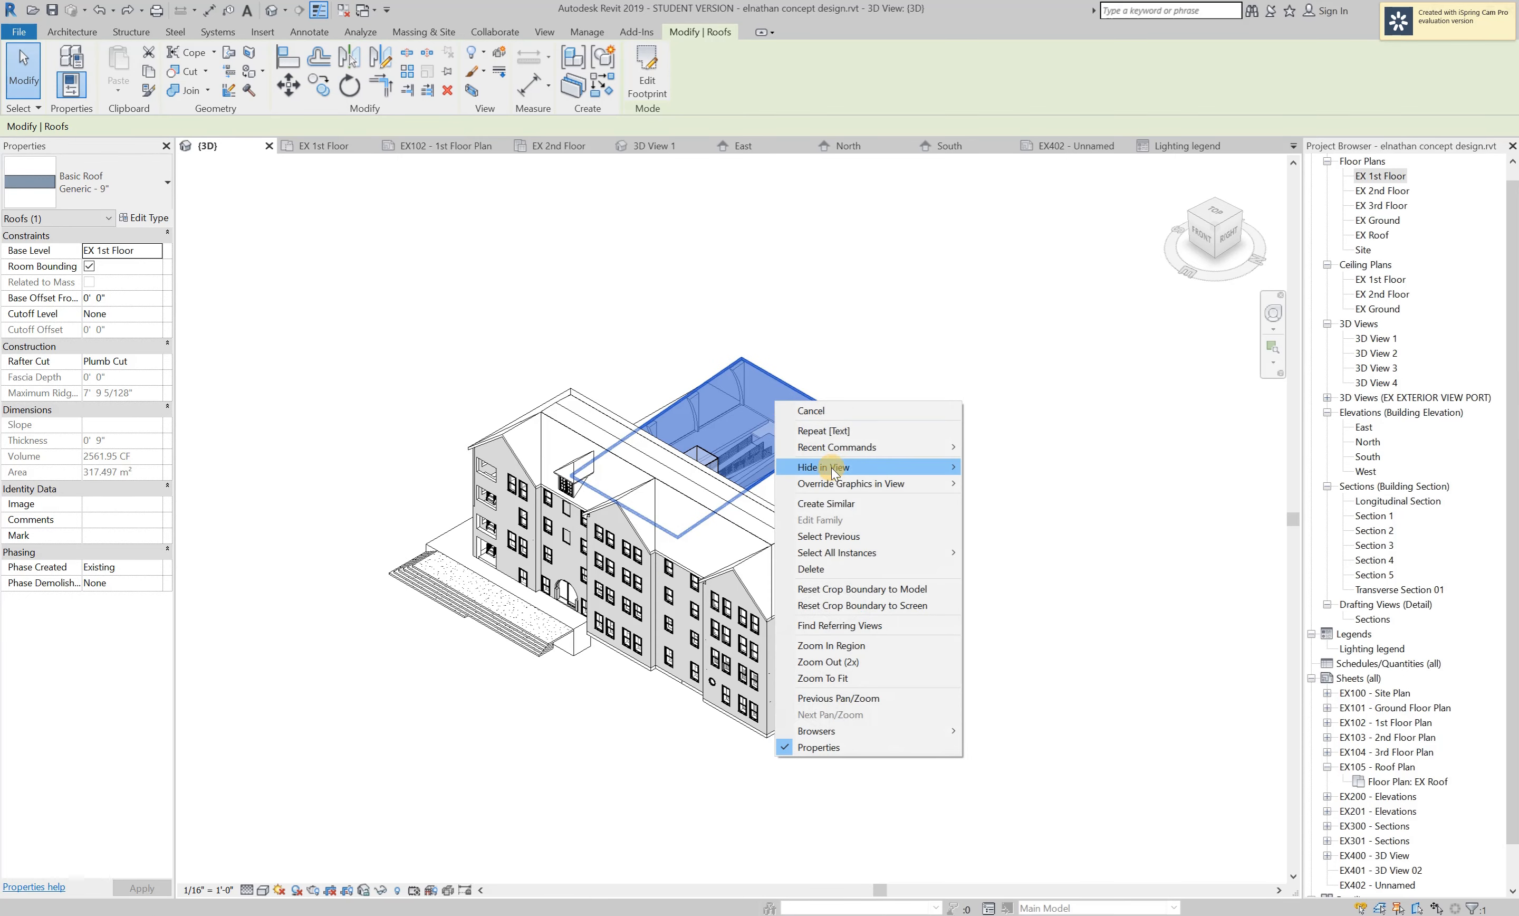
{"action": "mouse_move", "coordinate": [829, 469]}
{"action": "left_click", "coordinate": [994, 467]}
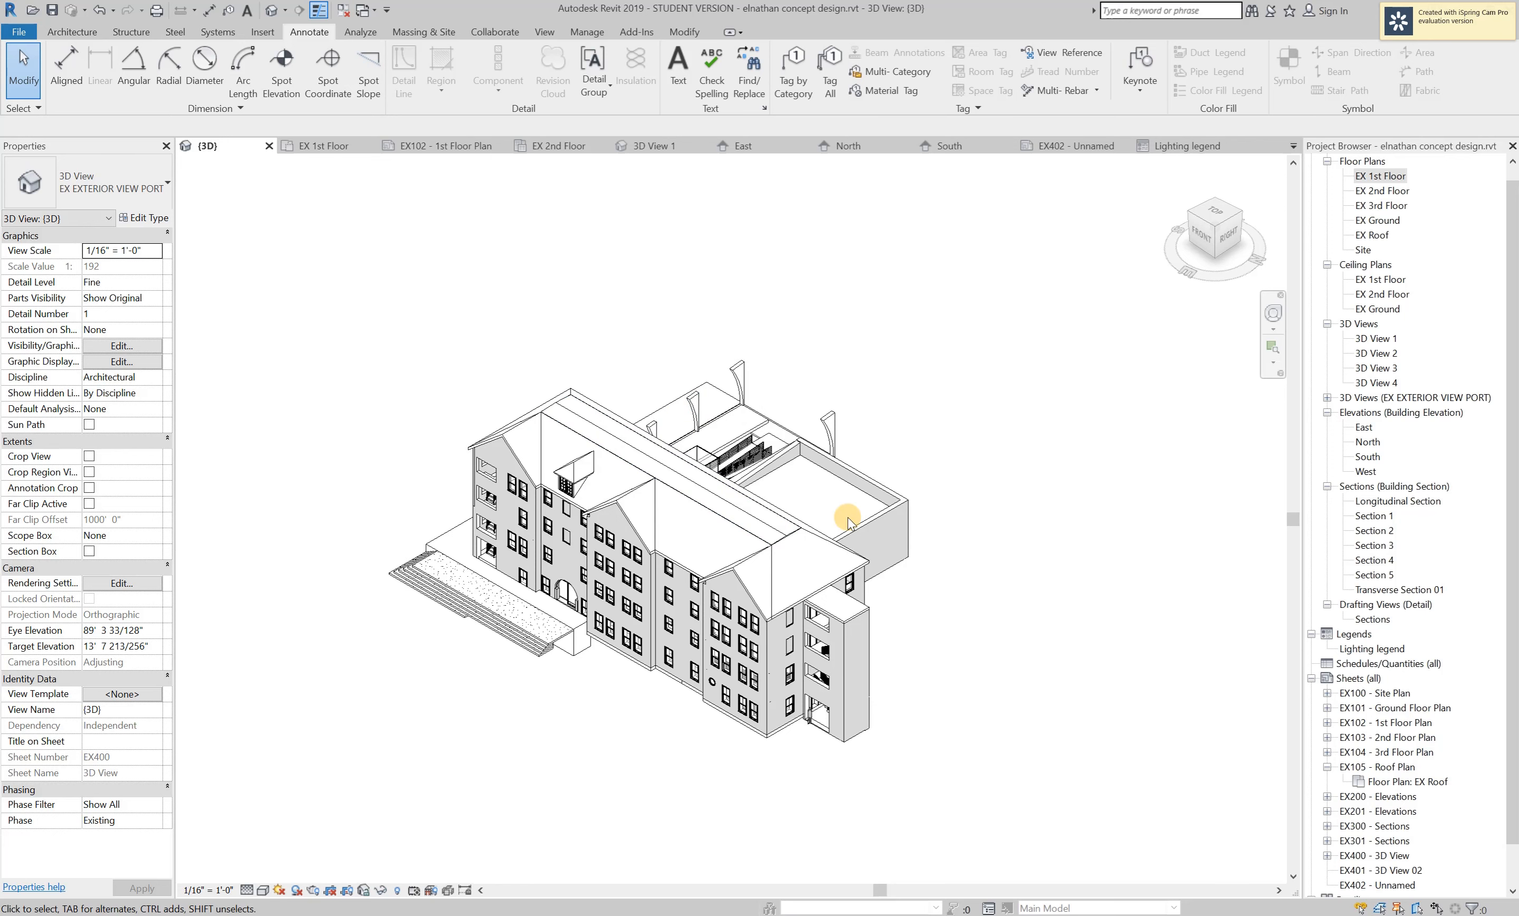
{"action": "right_click", "coordinate": [1363, 325]}
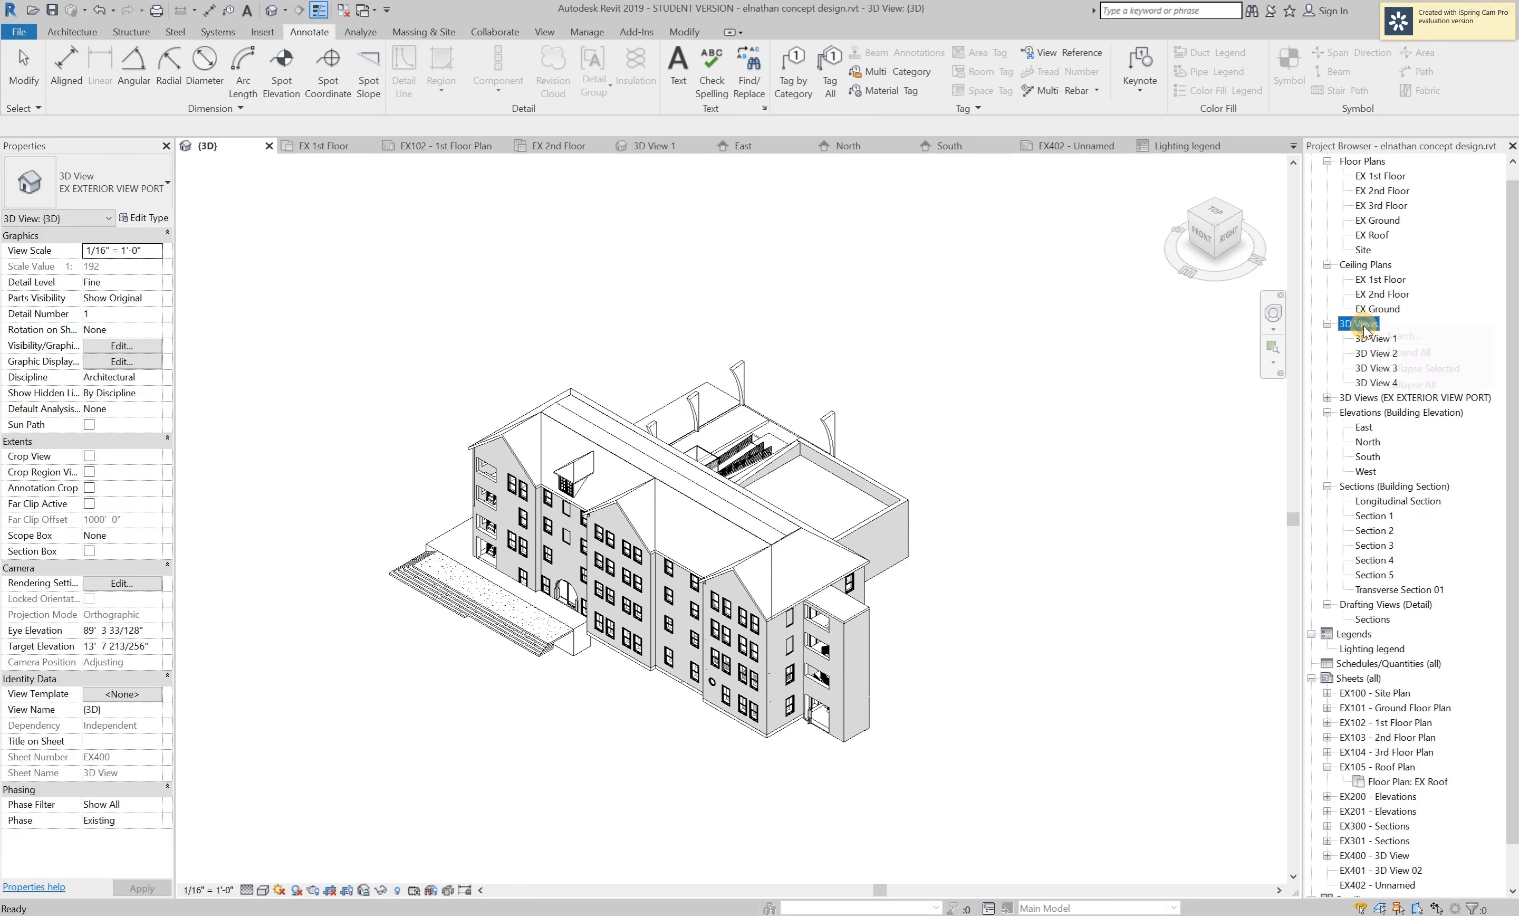
{"action": "left_click", "coordinate": [1029, 411]}
{"action": "left_click", "coordinate": [1377, 339]}
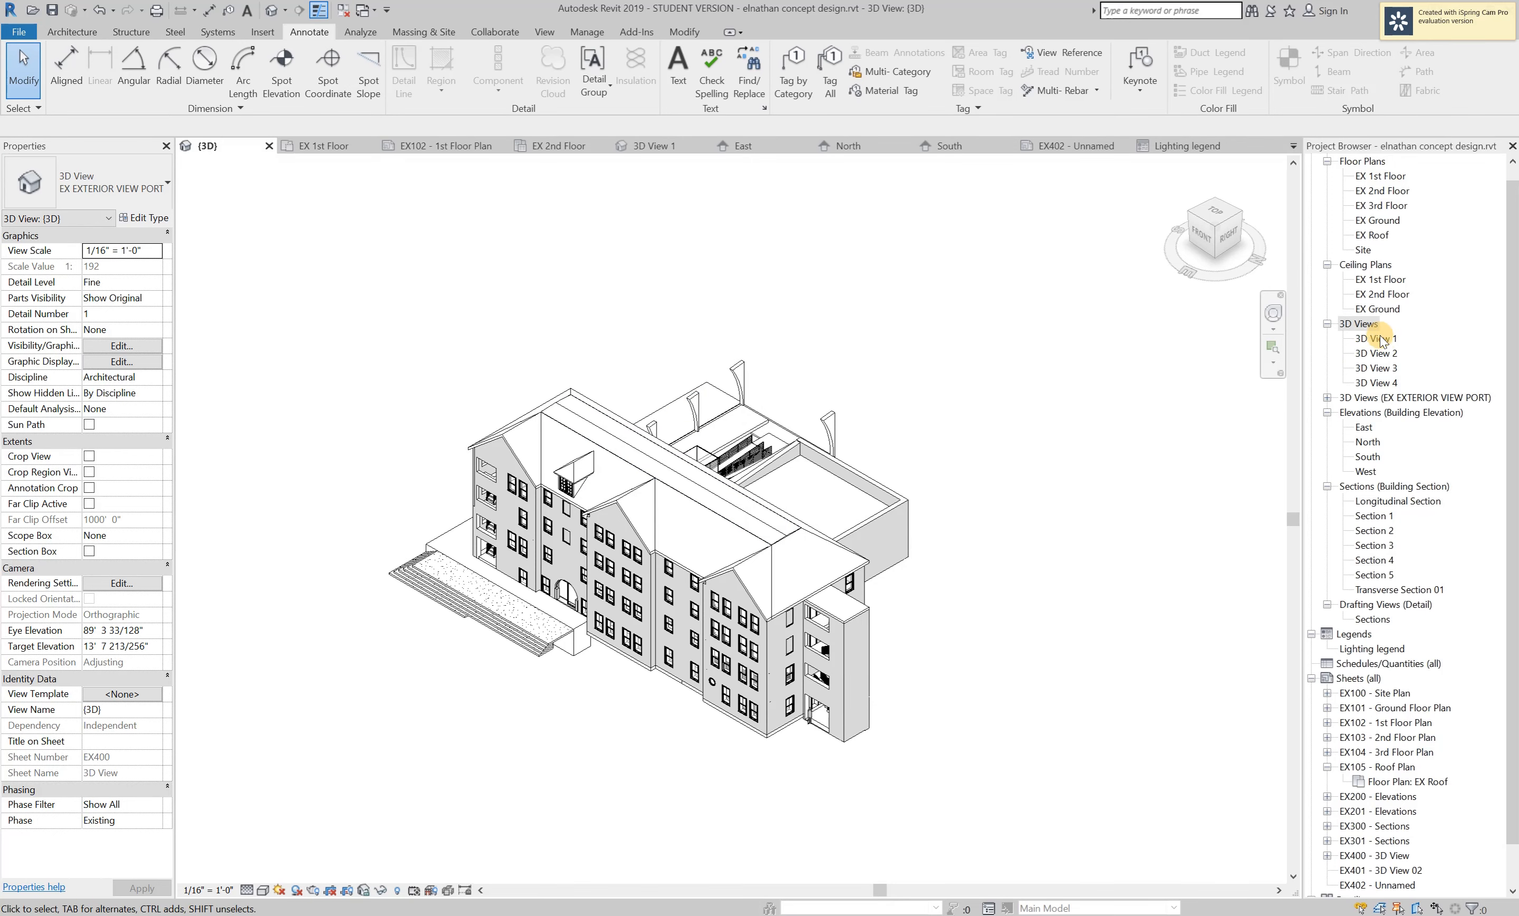
{"action": "left_click", "coordinate": [923, 466]}
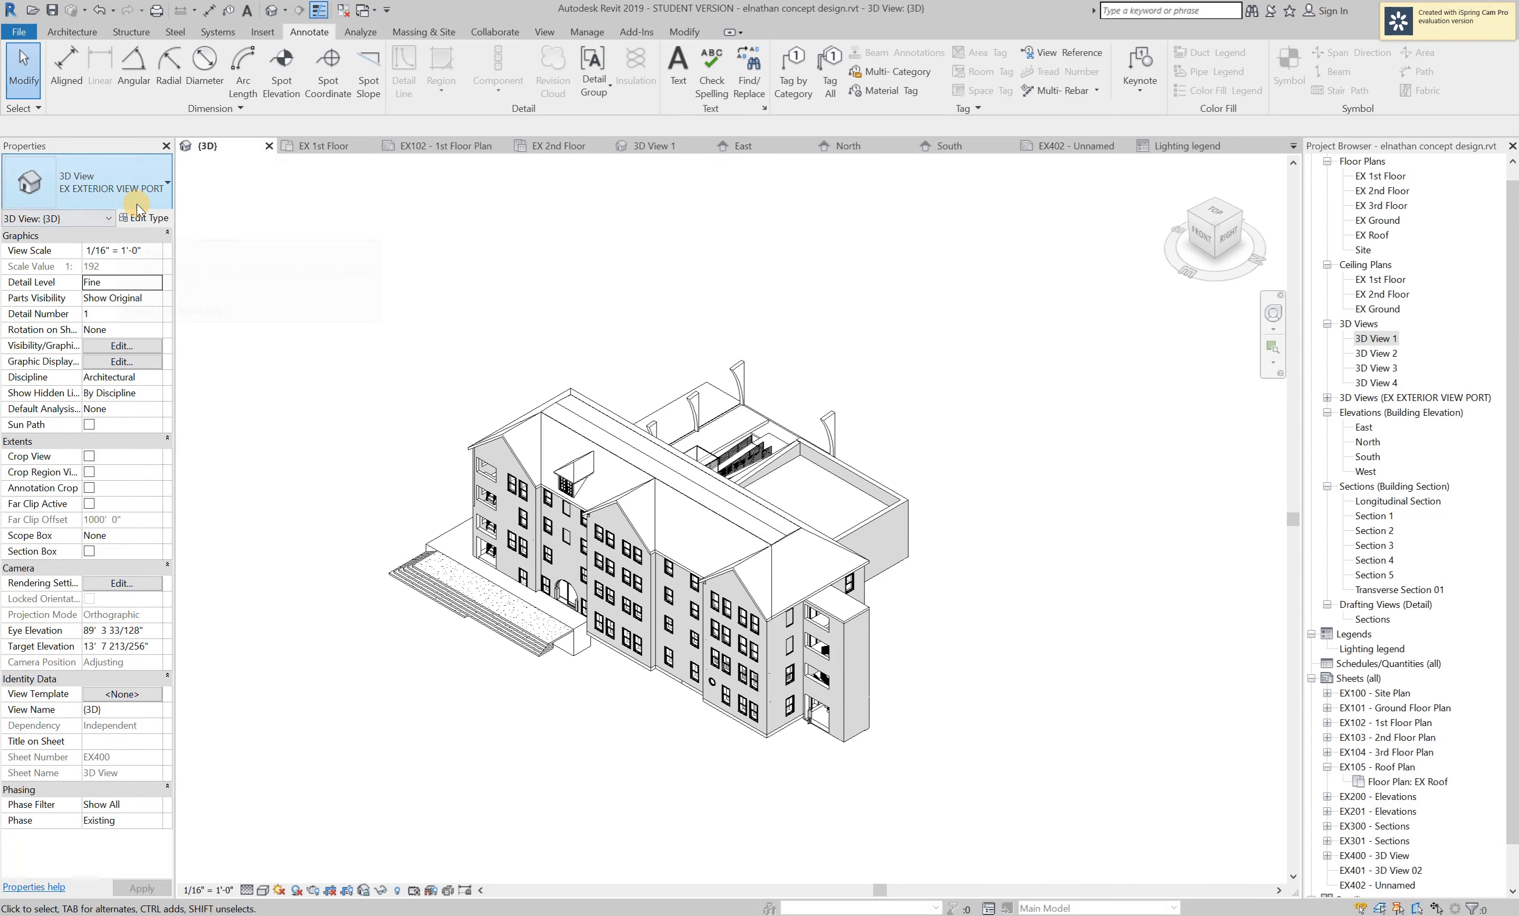
Duplicate the 3D view's EX EXTERIOR VIEW PORT type under the name EX AXON.
{"action": "left_click", "coordinate": [148, 218]}
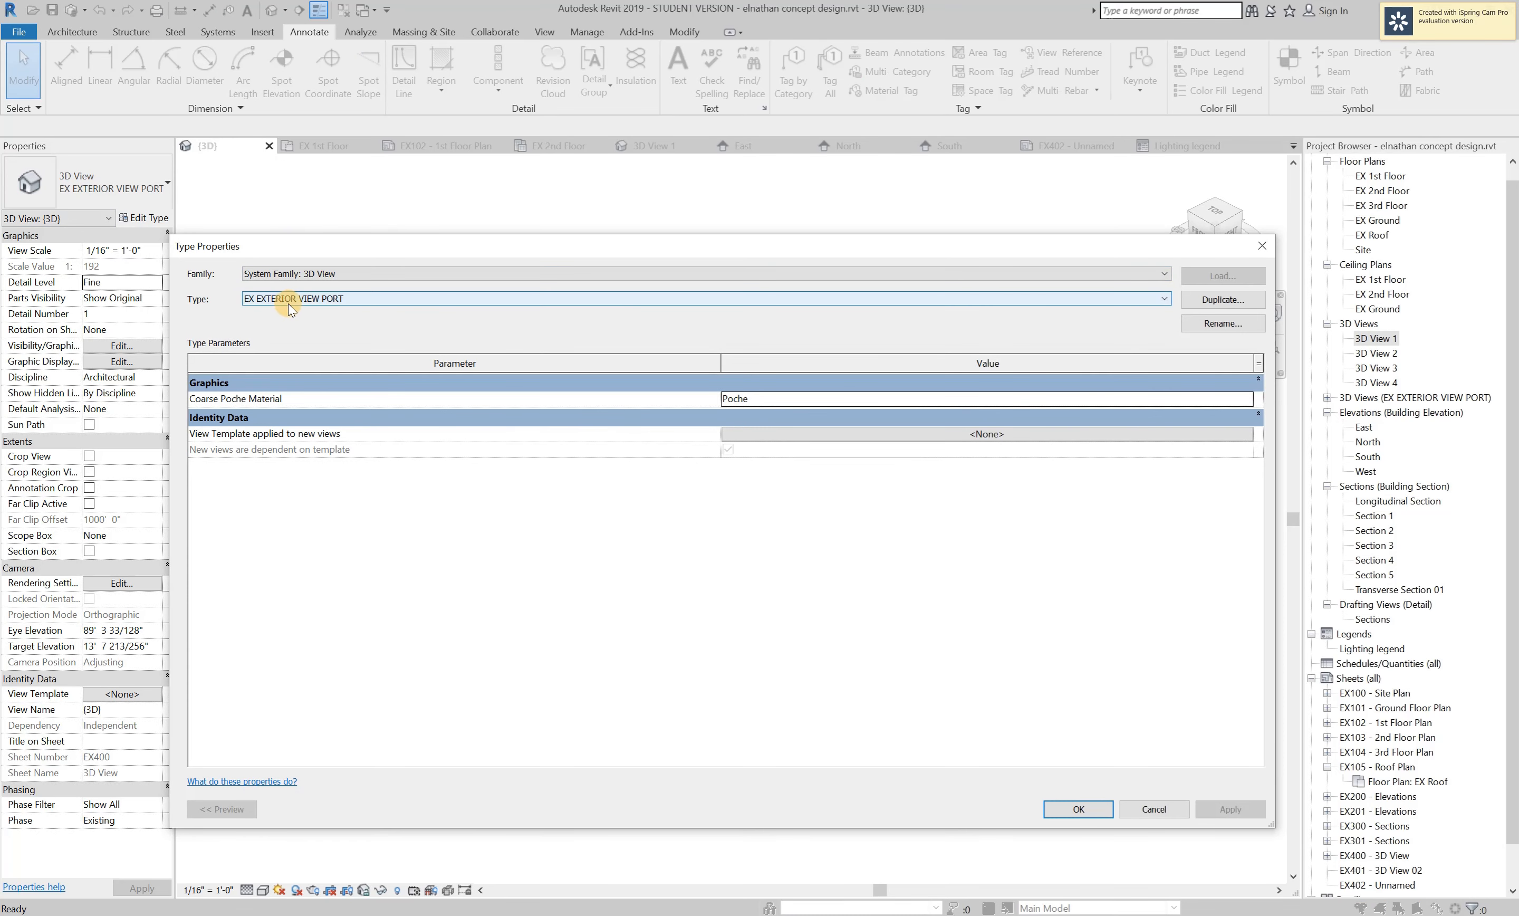
{"action": "left_click", "coordinate": [320, 297]}
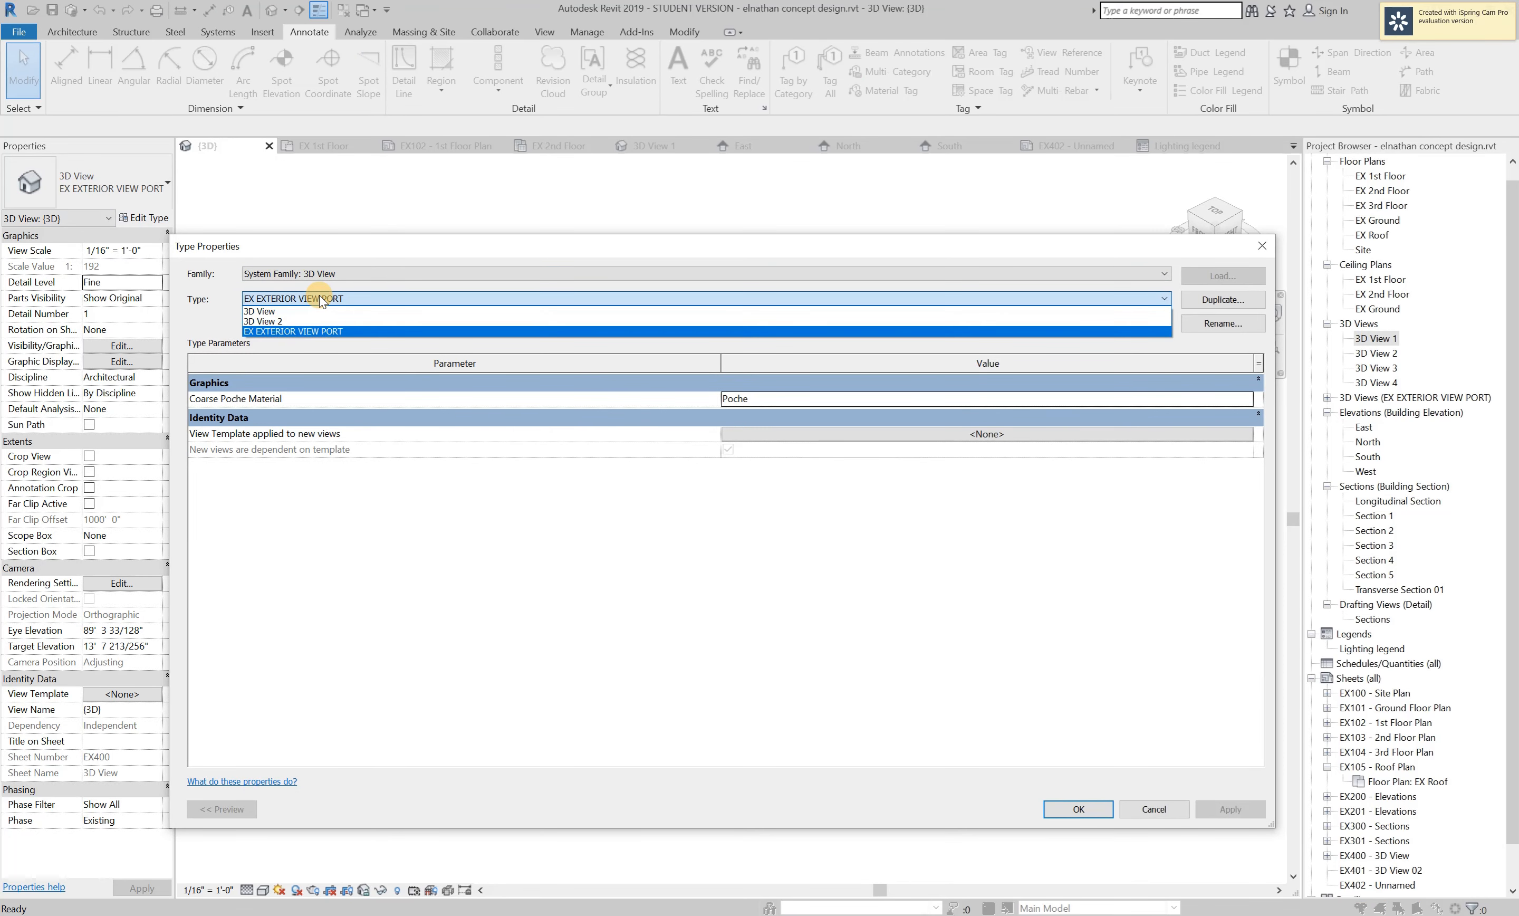
{"action": "left_click", "coordinate": [1121, 558]}
{"action": "left_click", "coordinate": [1243, 301]}
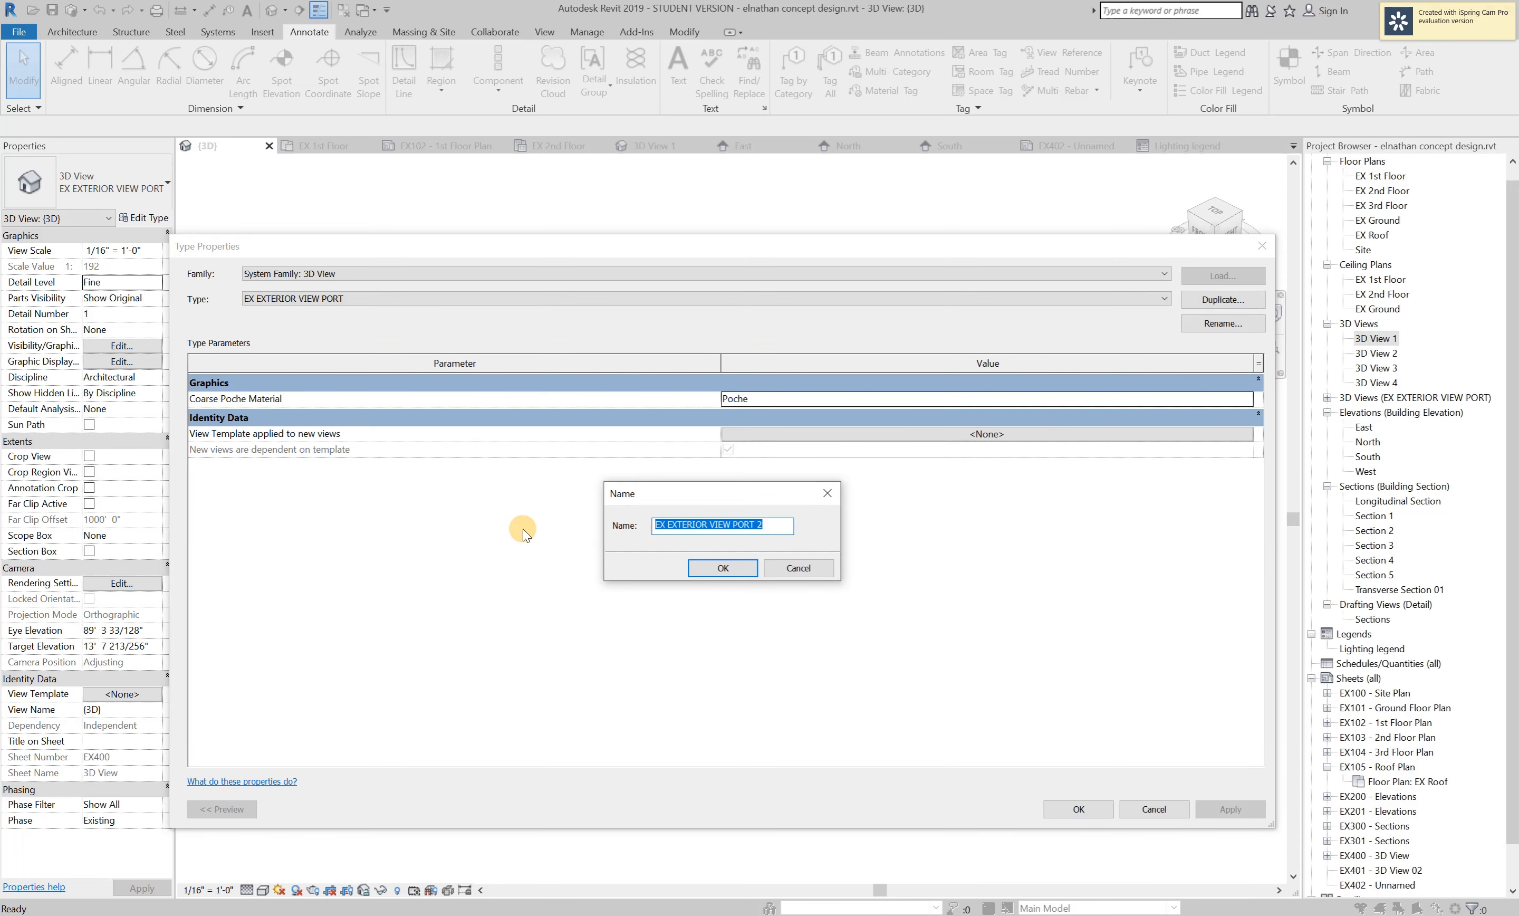
{"action": "type", "text": "ex e"}
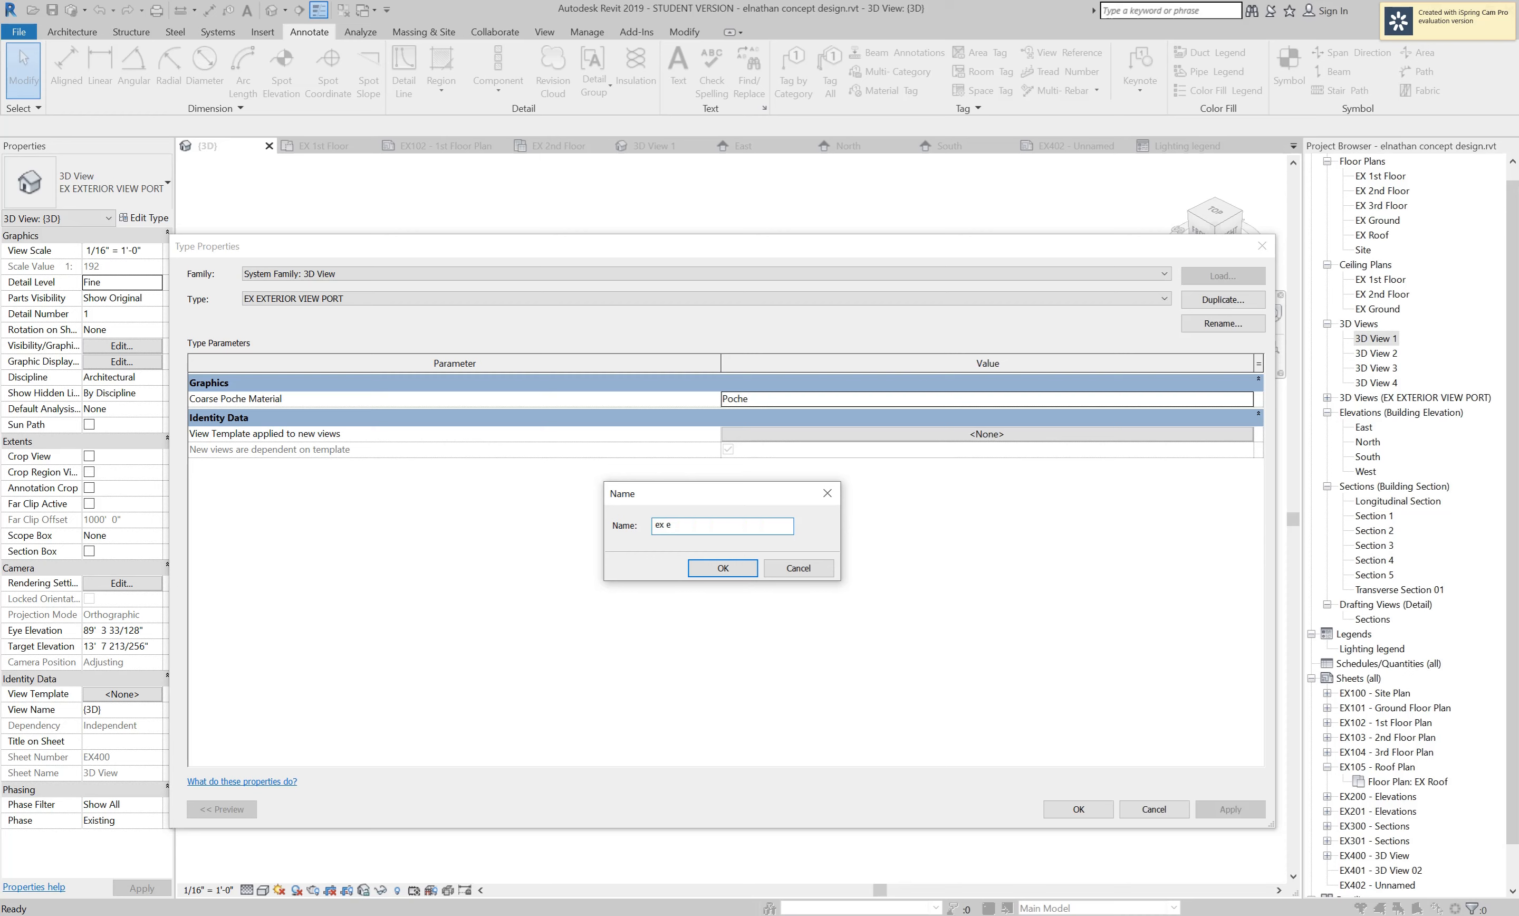
{"action": "key", "text": "BackSpace"}
{"action": "type", "text": "EX AXON"}
{"action": "key", "text": "Return"}
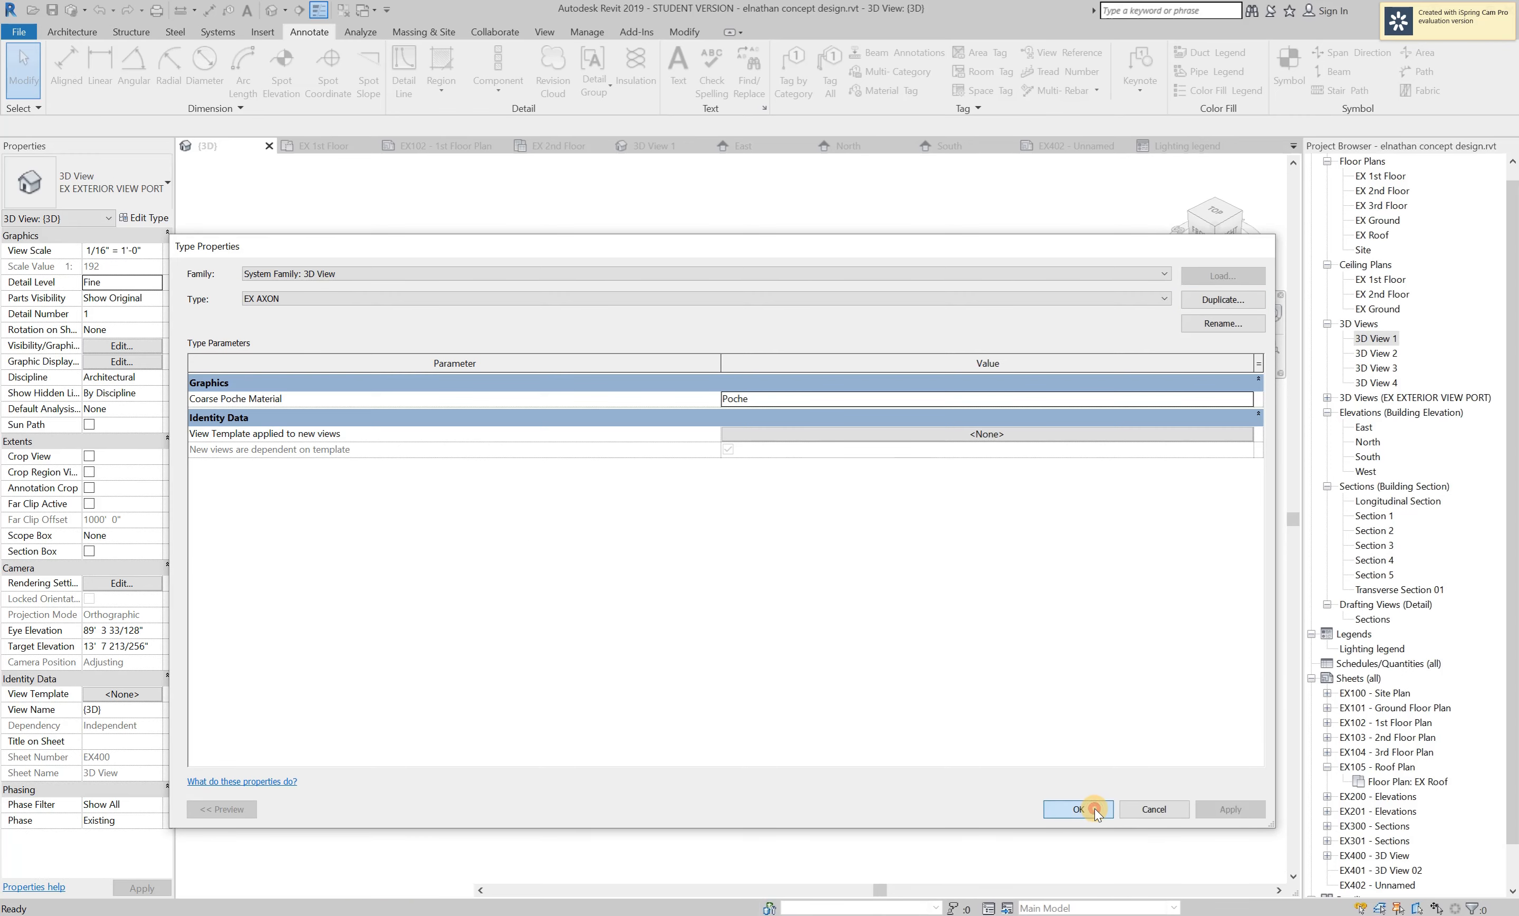
{"action": "left_click", "coordinate": [1094, 808]}
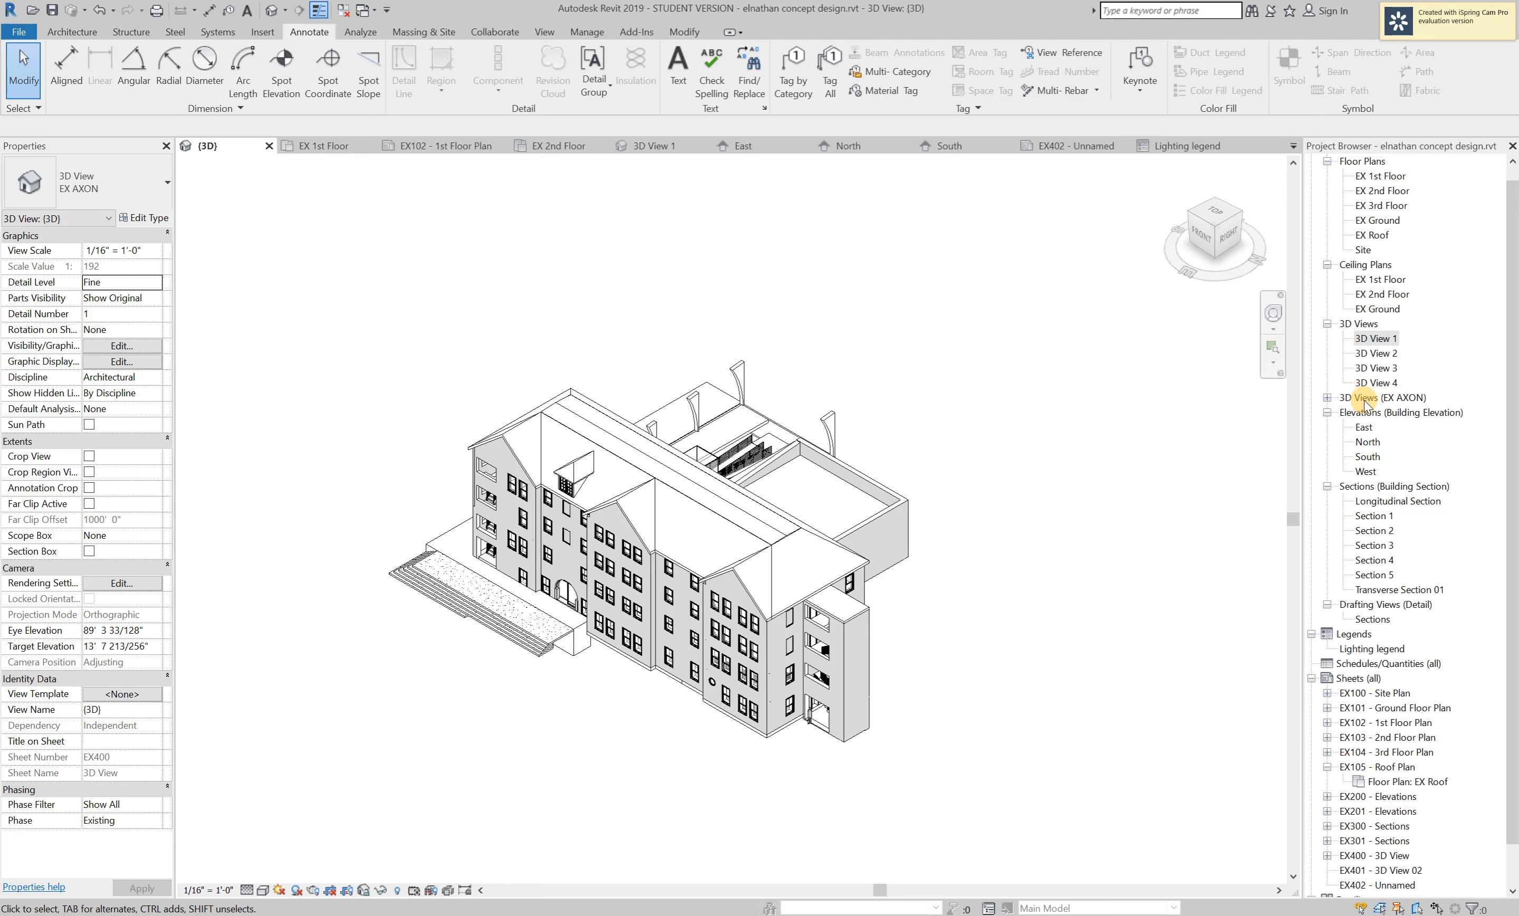
Expand the EX AXON group of 3D views and undo the view type duplication.
{"action": "left_click", "coordinate": [1328, 398]}
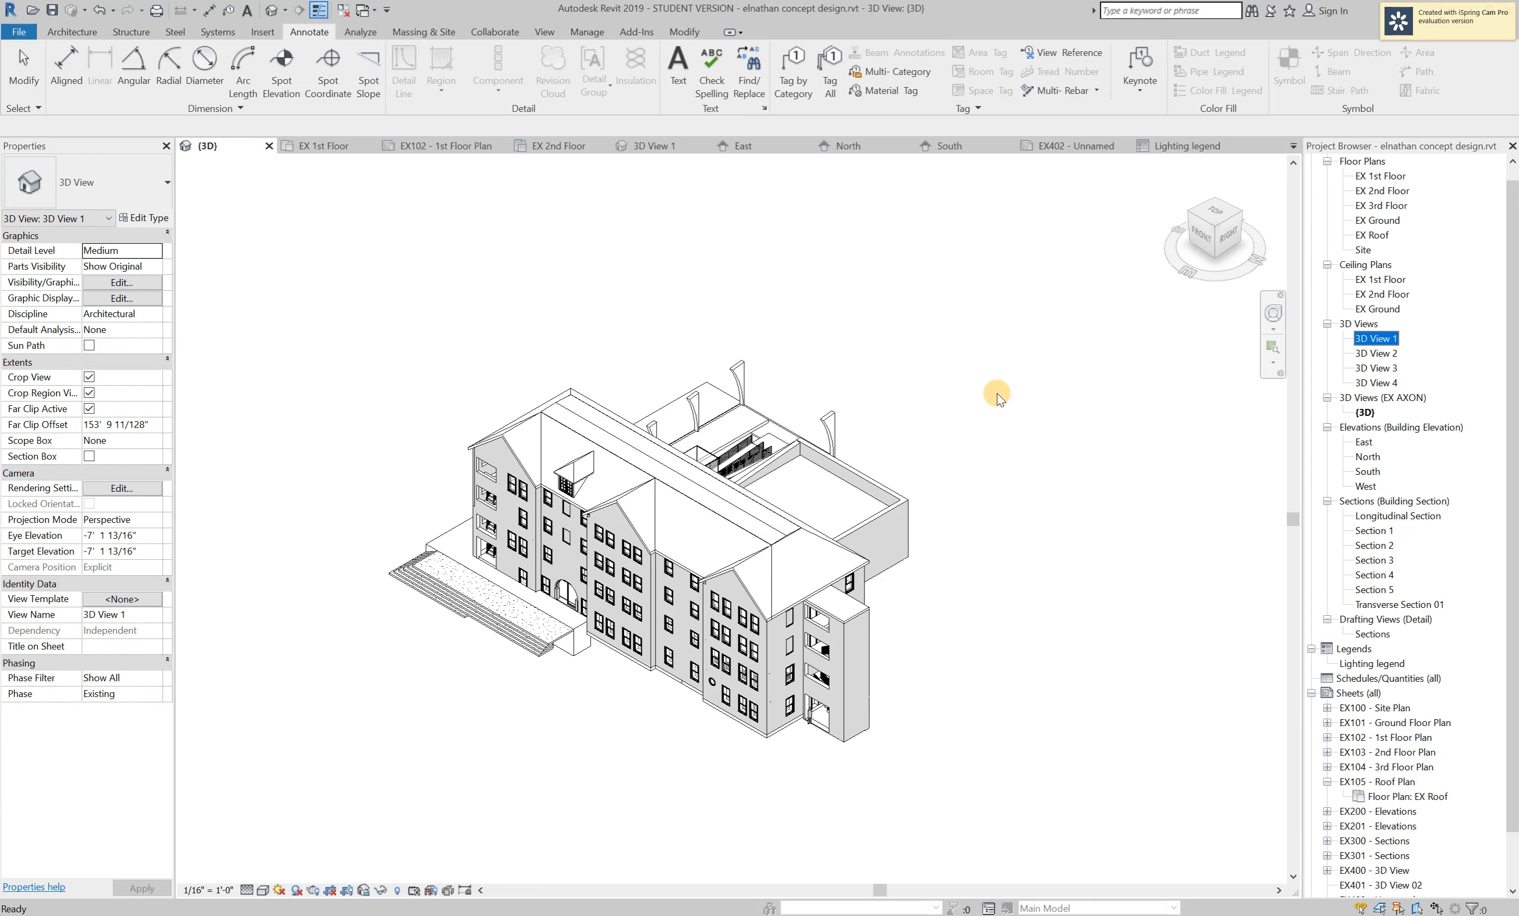
{"action": "key", "text": "ctrl+z"}
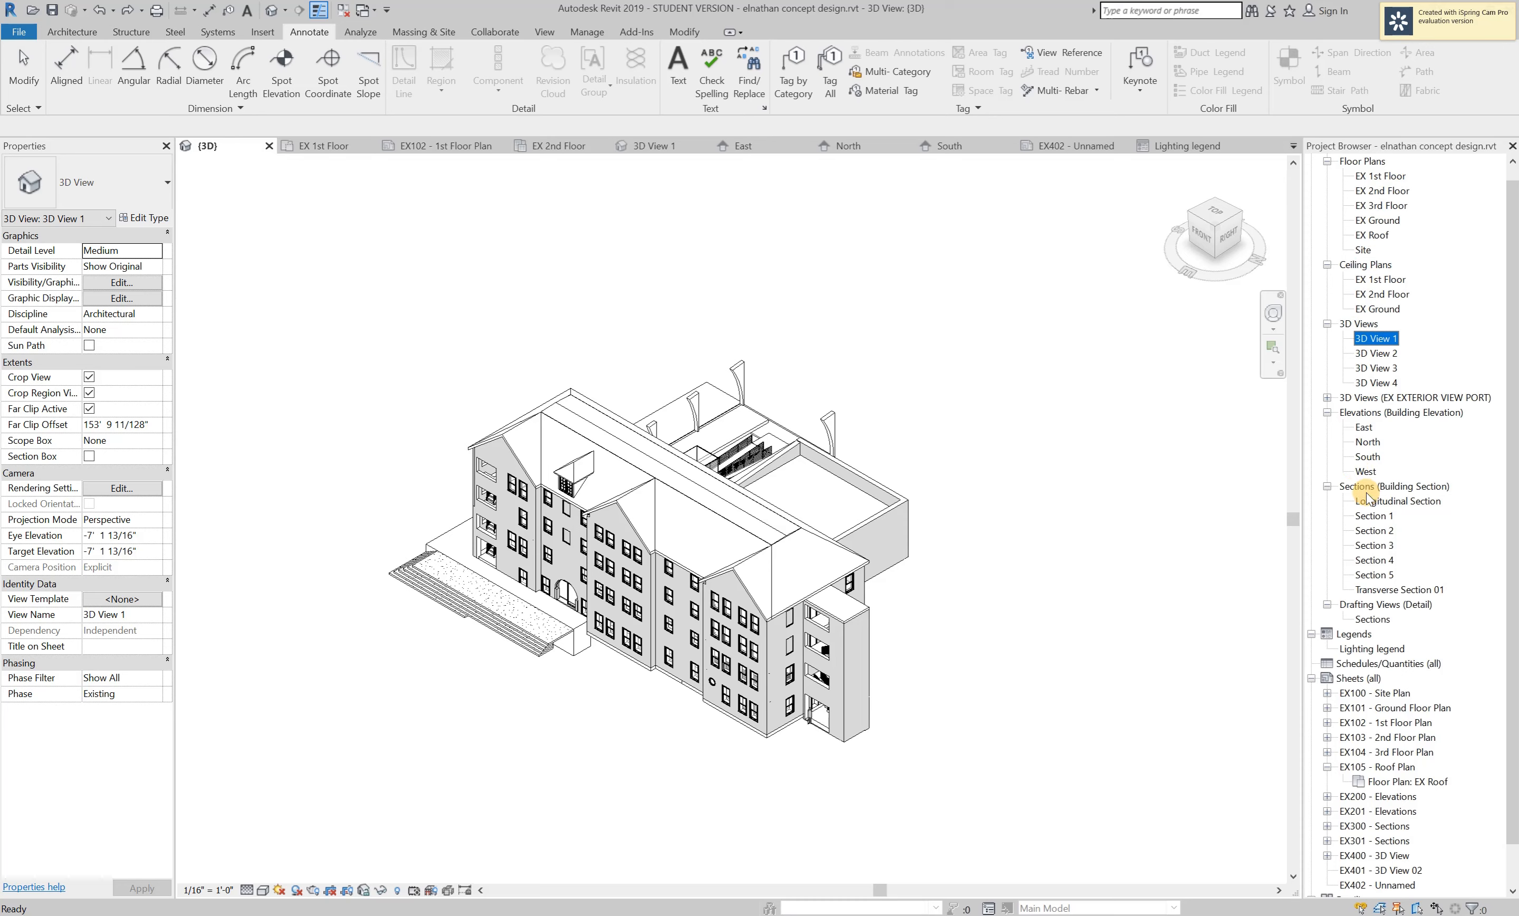
{"action": "left_click", "coordinate": [1117, 416]}
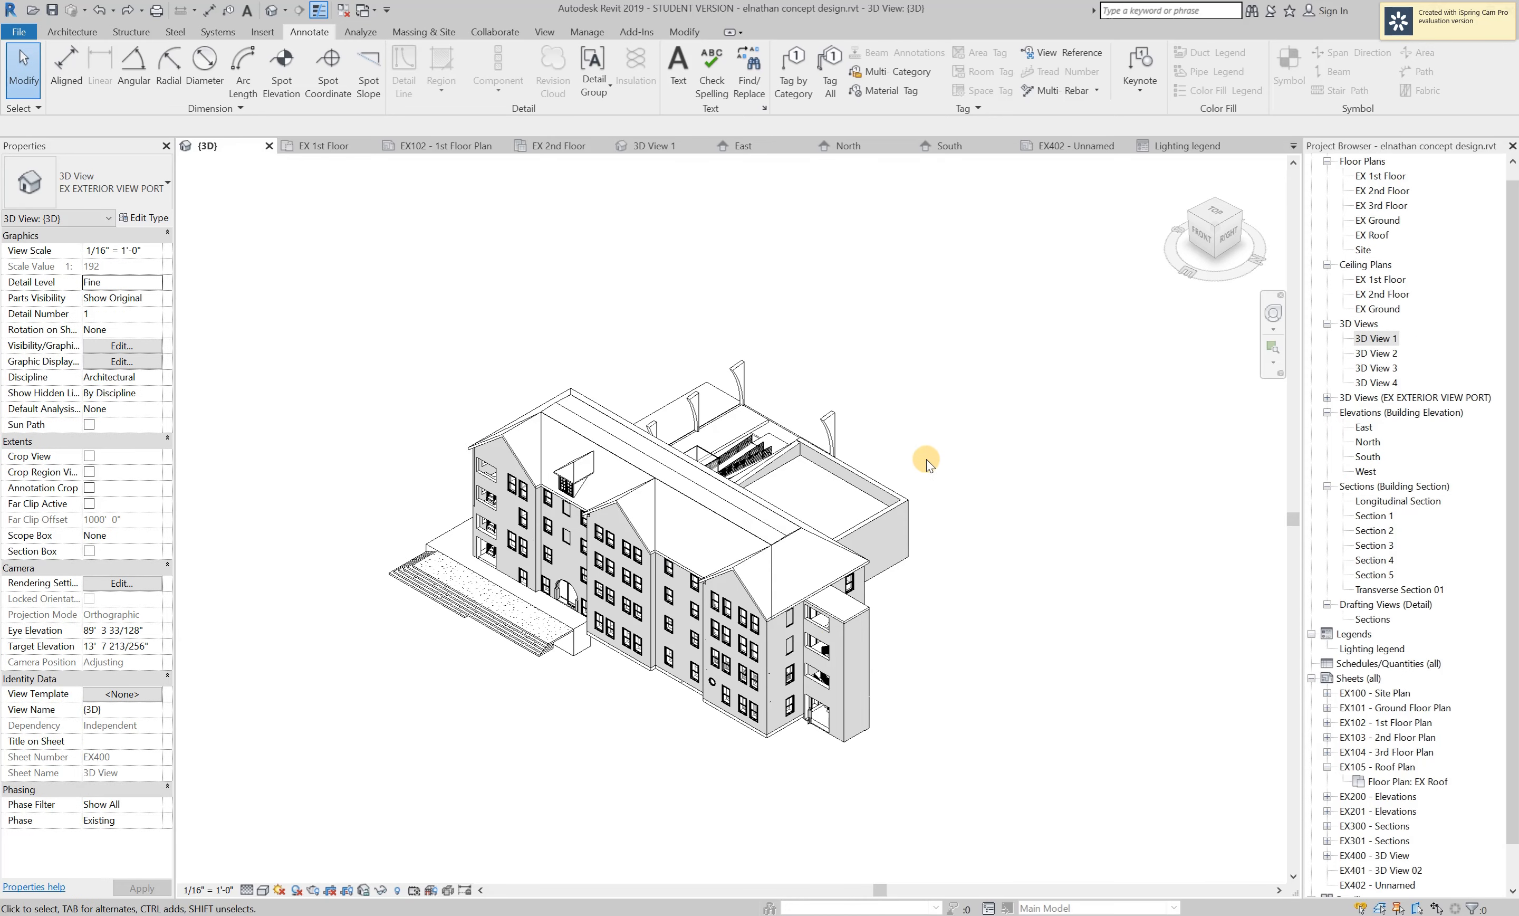
Open the 3D View 1 perspective and return to the {3D} view under the EX EXTERIOR VIEW PORT group.
{"action": "double_click", "coordinate": [1365, 339]}
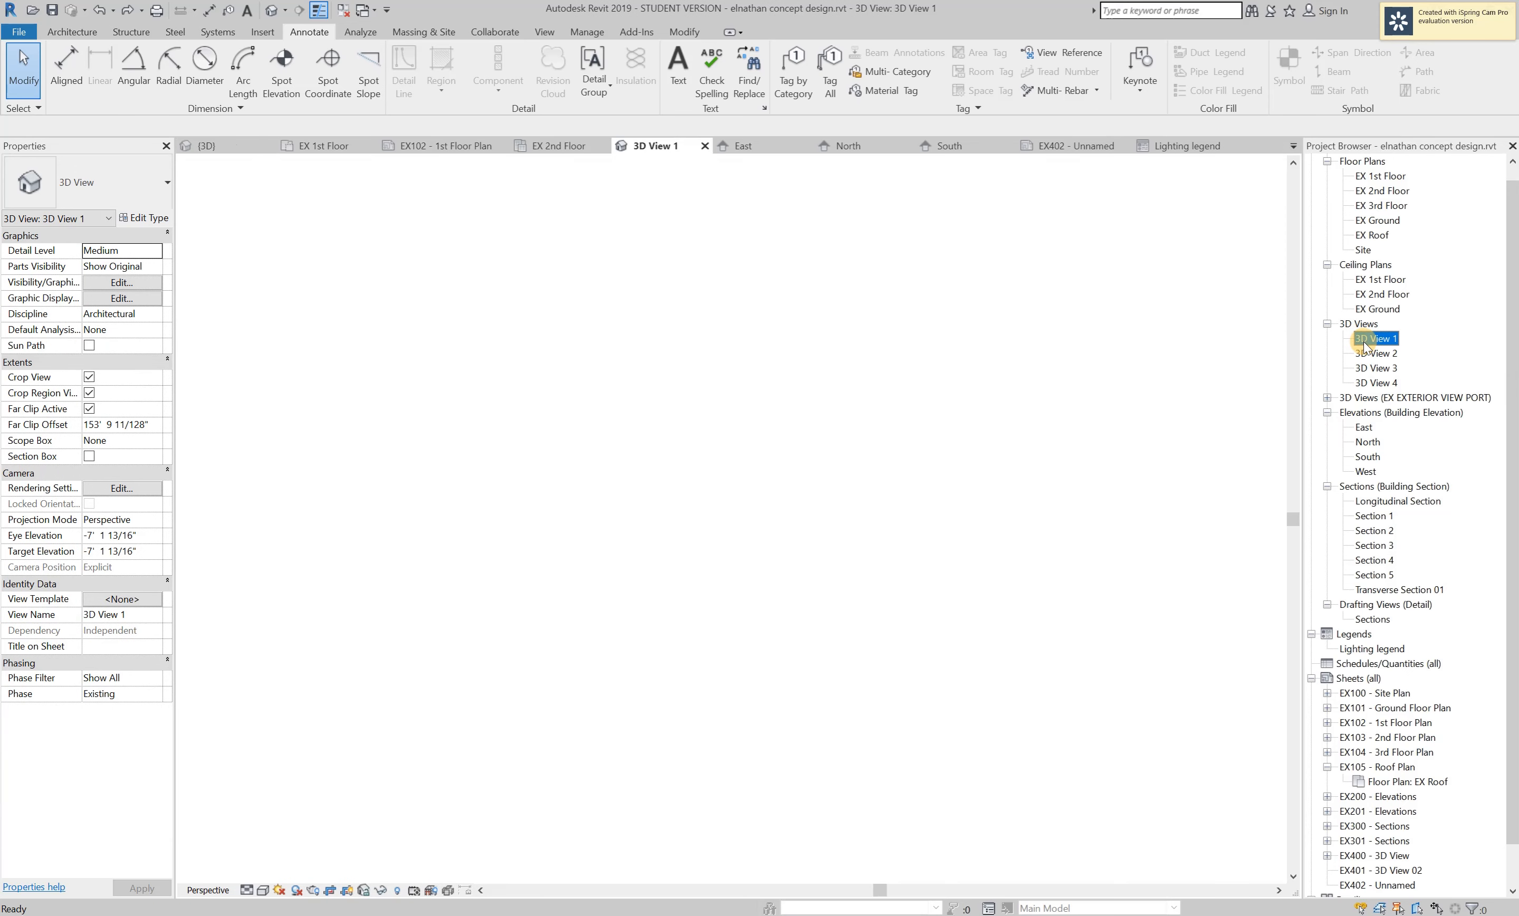
{"action": "double_click", "coordinate": [1365, 324]}
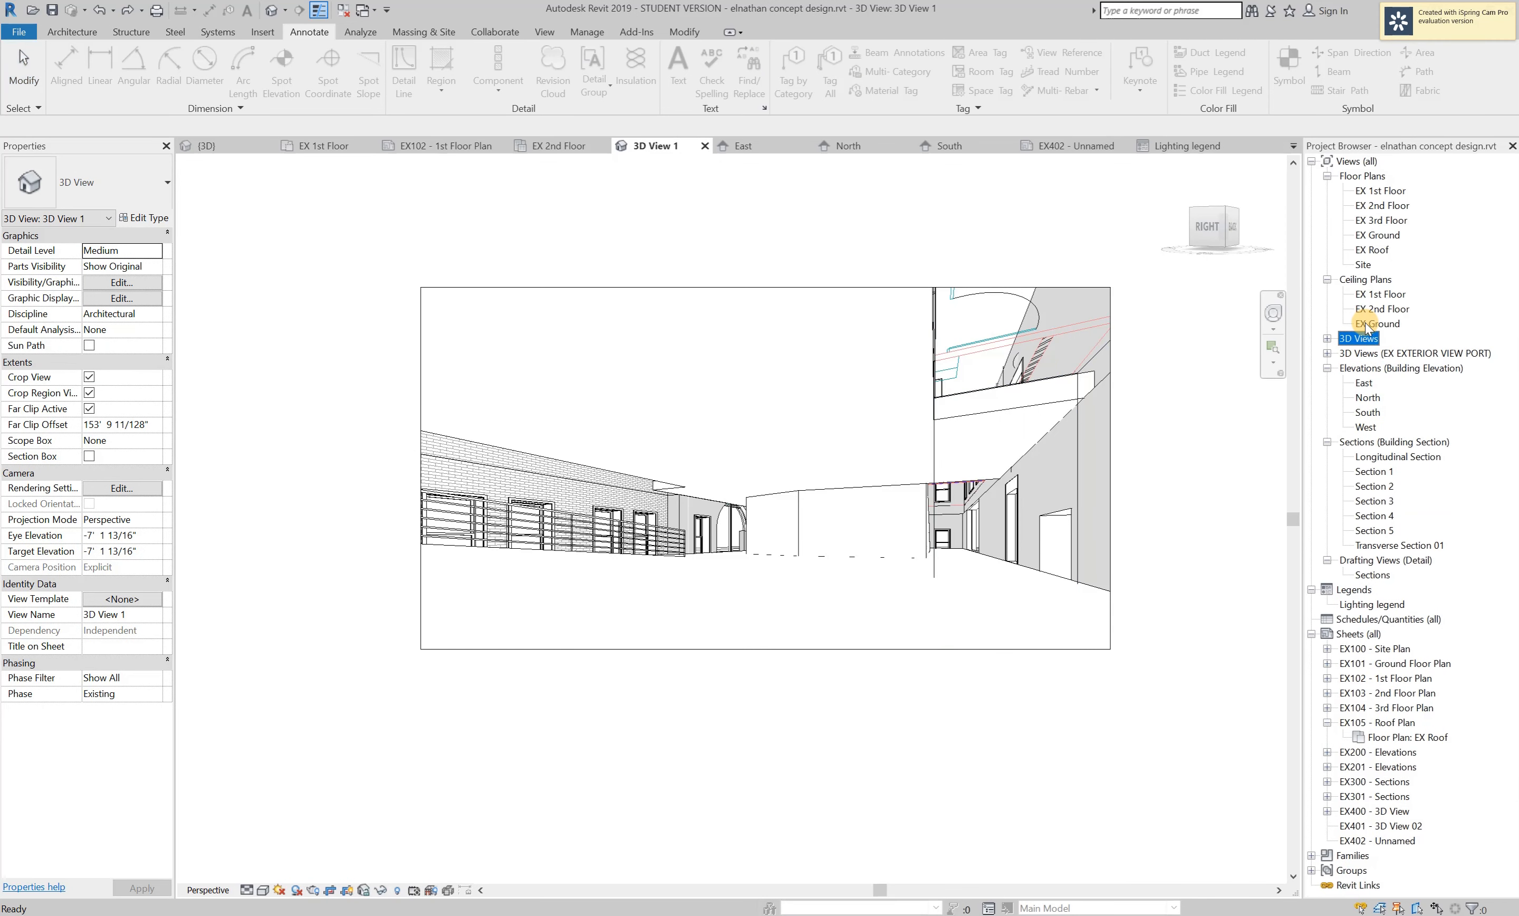
{"action": "left_click", "coordinate": [1353, 354]}
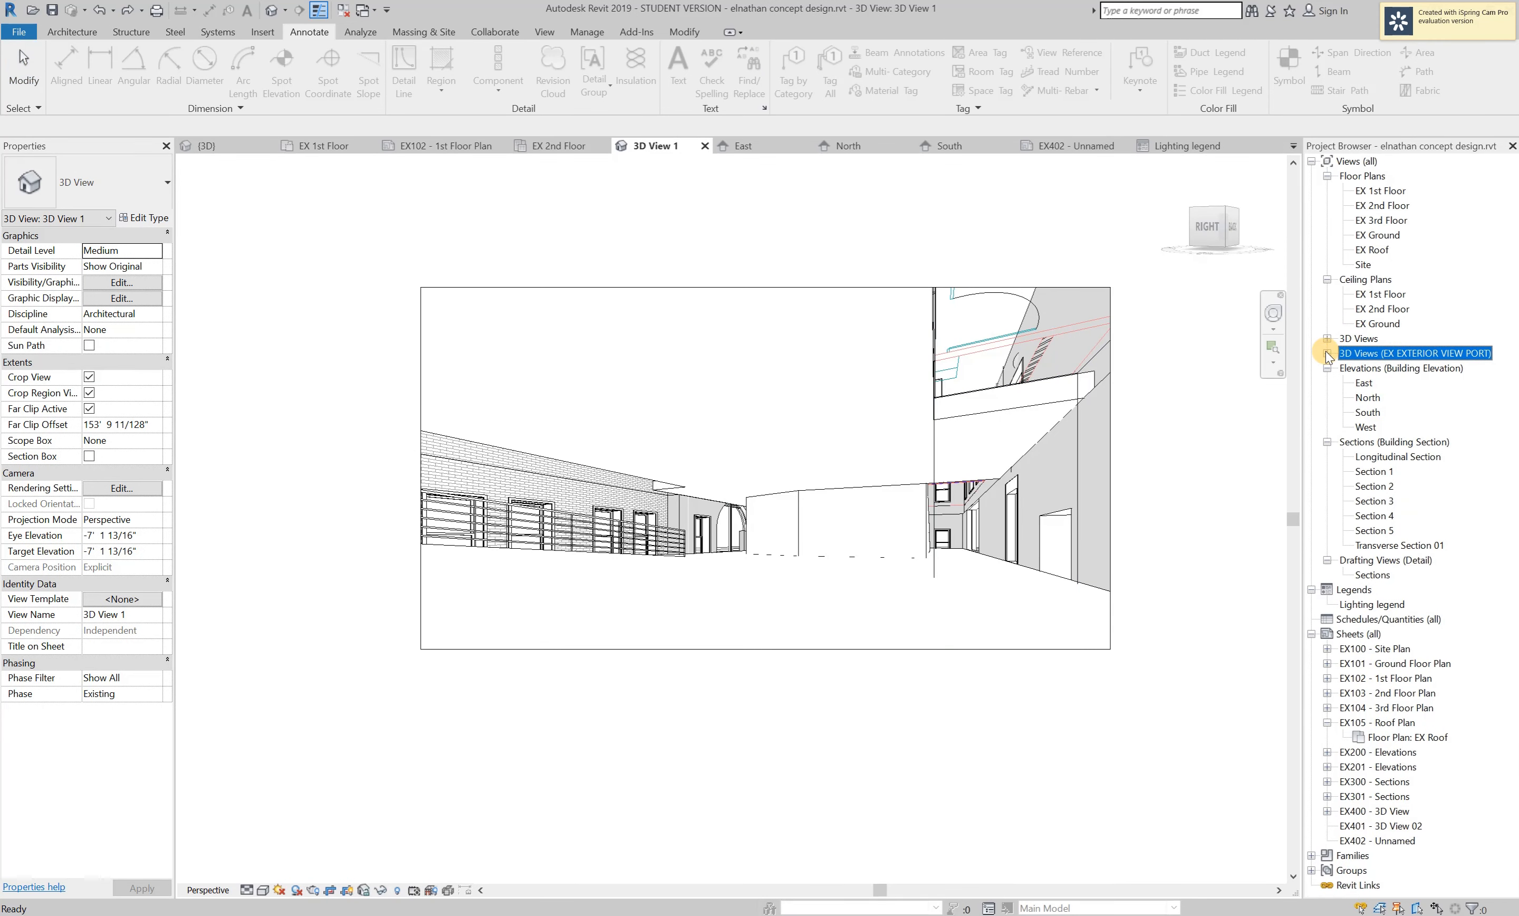
{"action": "left_click", "coordinate": [1327, 353]}
{"action": "left_click", "coordinate": [1361, 368]}
{"action": "double_click", "coordinate": [1363, 368]}
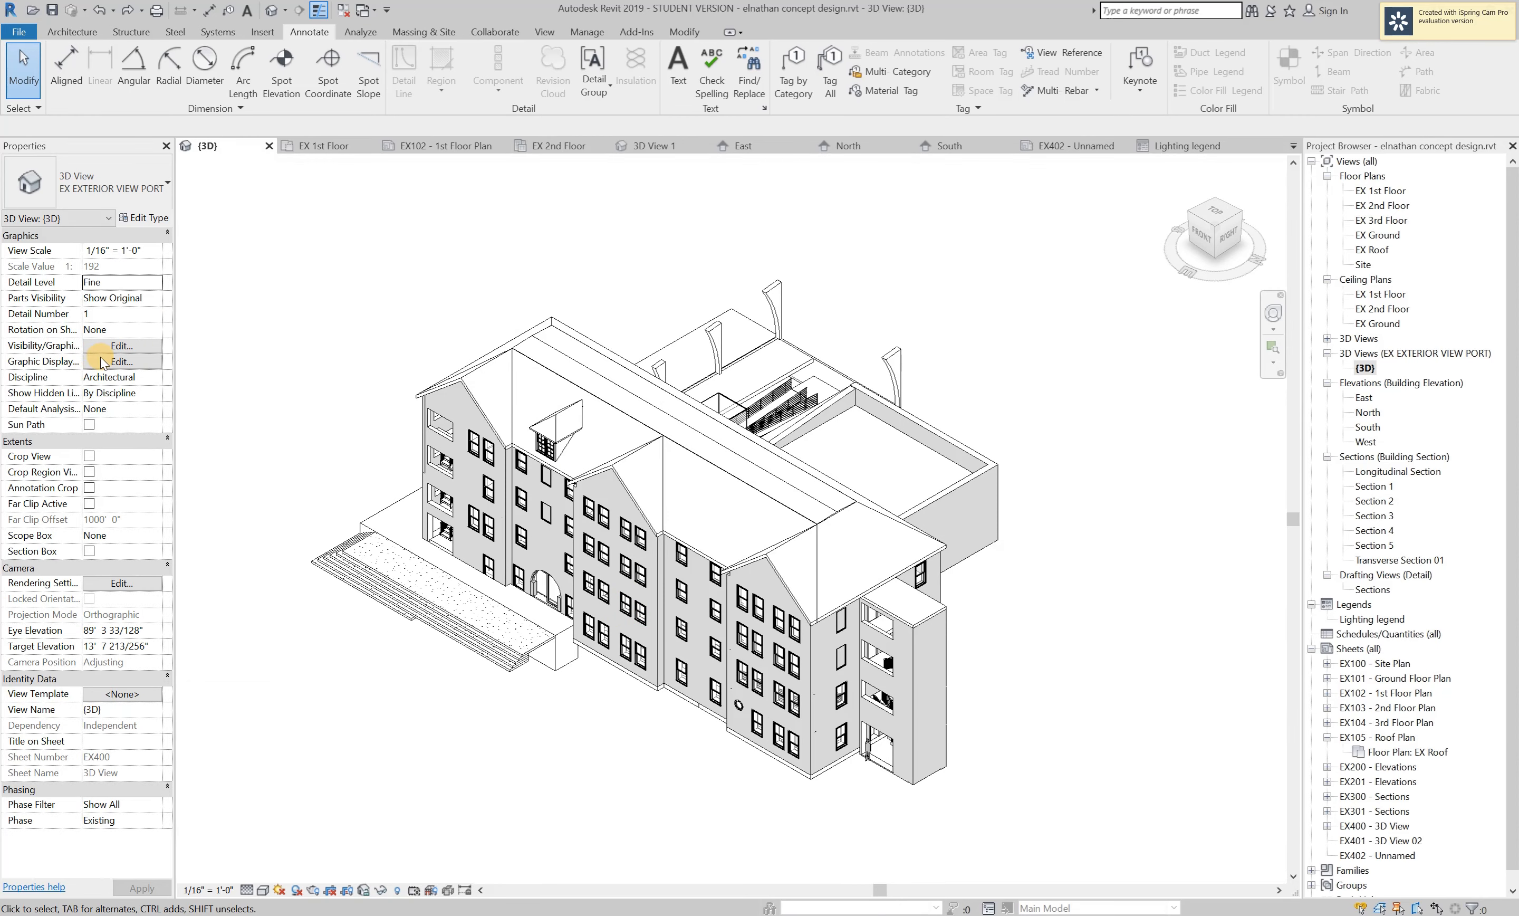
Review the {3D} view's visibility/graphic overrides for model, annotation, analytical and imported categories, closing them without changes.
{"action": "left_click", "coordinate": [109, 345]}
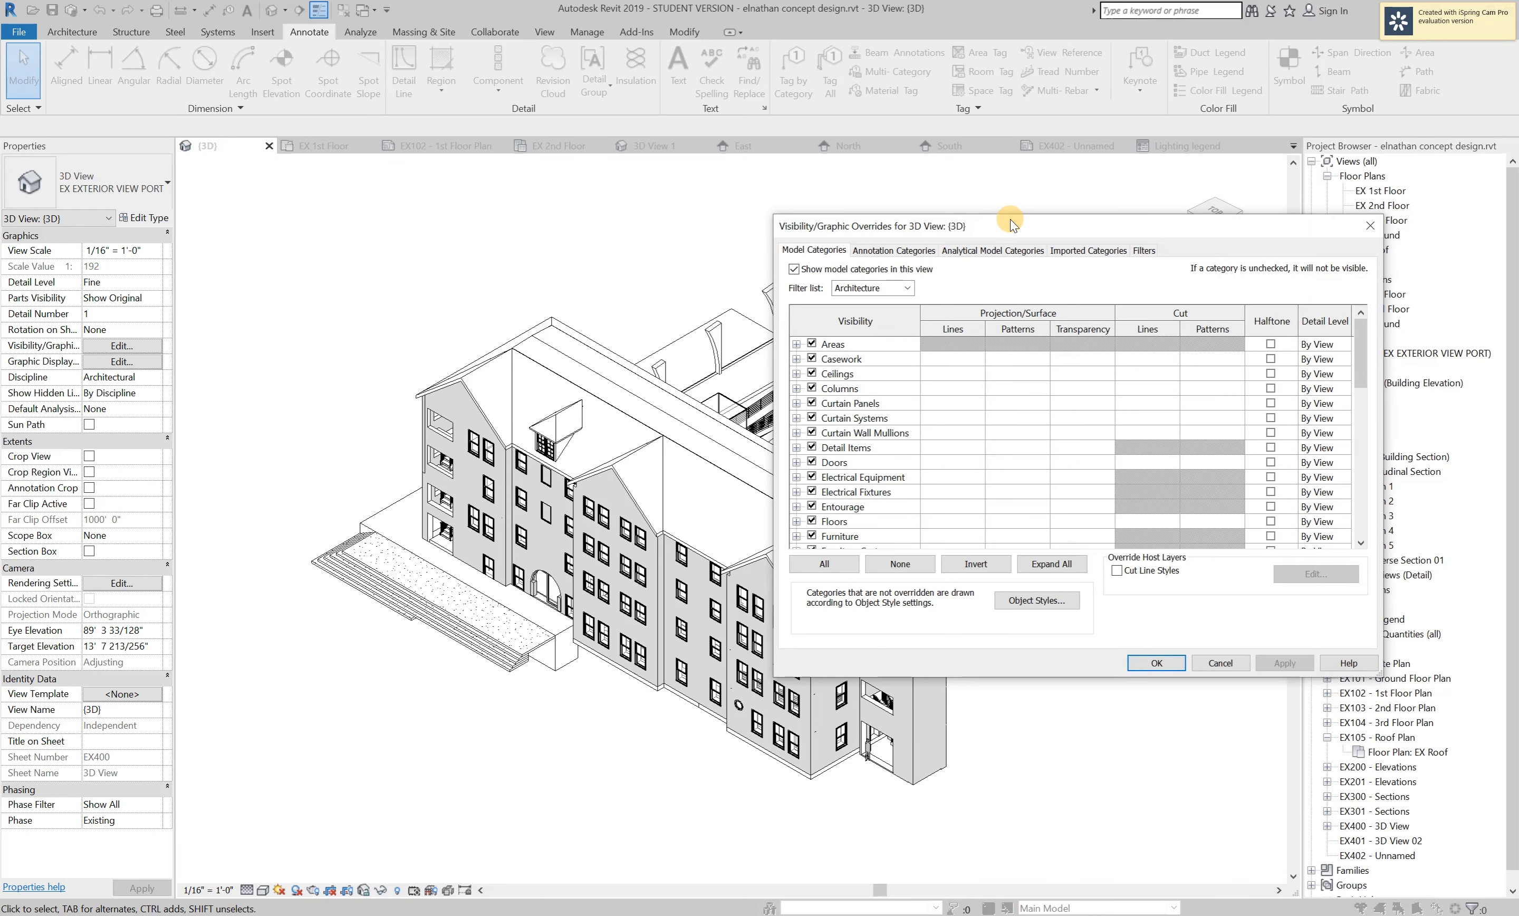
{"action": "left_click_drag", "start_coordinate": [1013, 224], "coordinate": [884, 223]}
{"action": "scroll", "coordinate": [704, 442], "scroll_direction": "down", "scroll_amount": 4}
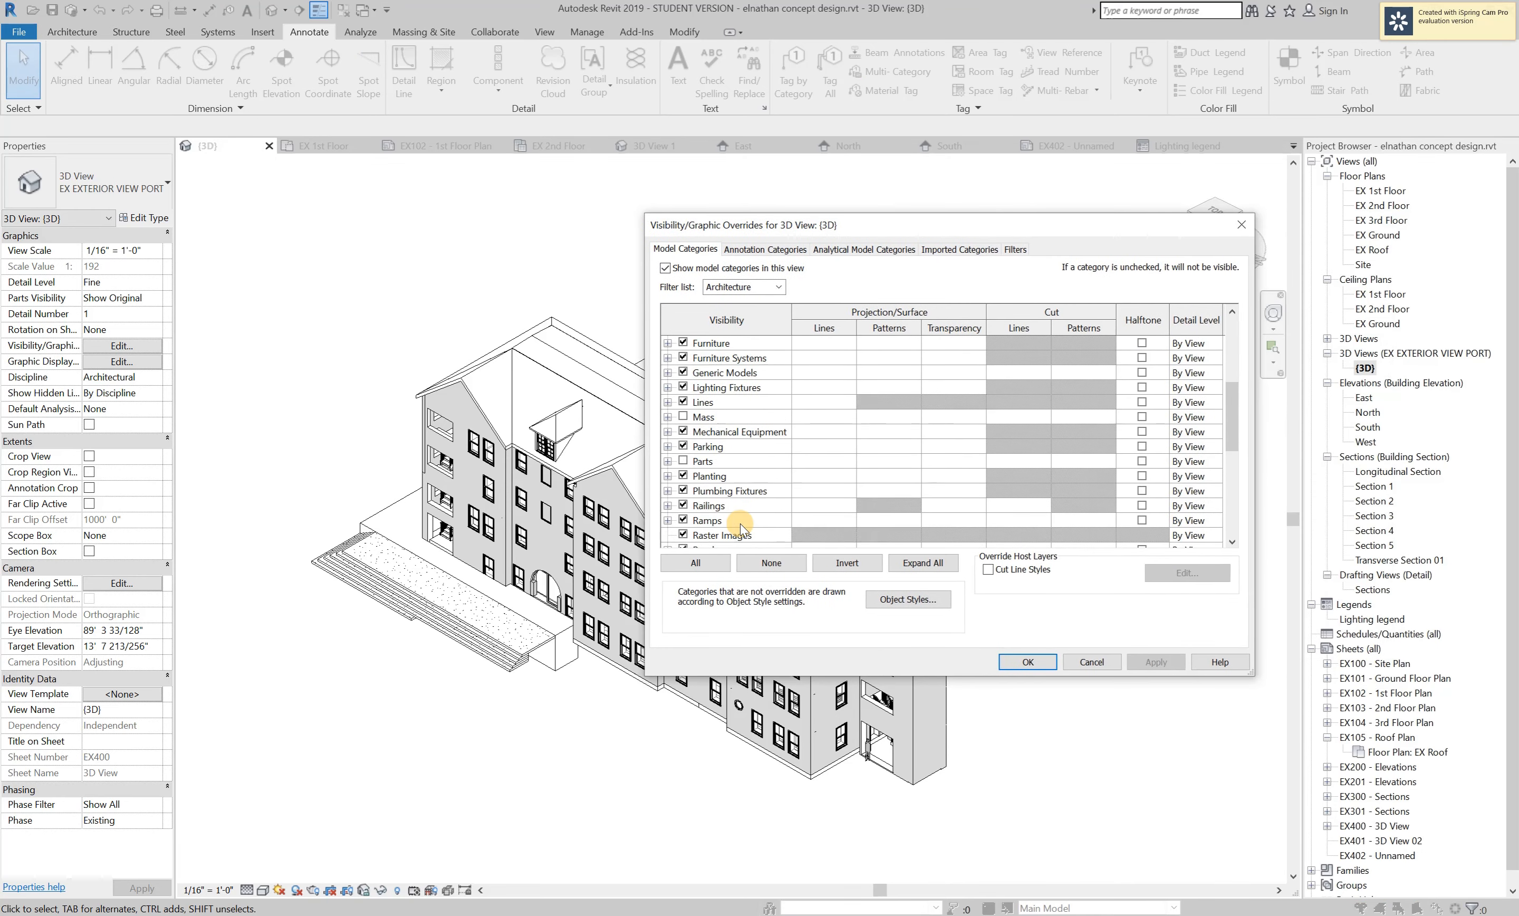
{"action": "scroll", "coordinate": [740, 523], "scroll_direction": "down", "scroll_amount": 6}
{"action": "scroll", "coordinate": [739, 526], "scroll_direction": "up", "scroll_amount": 4}
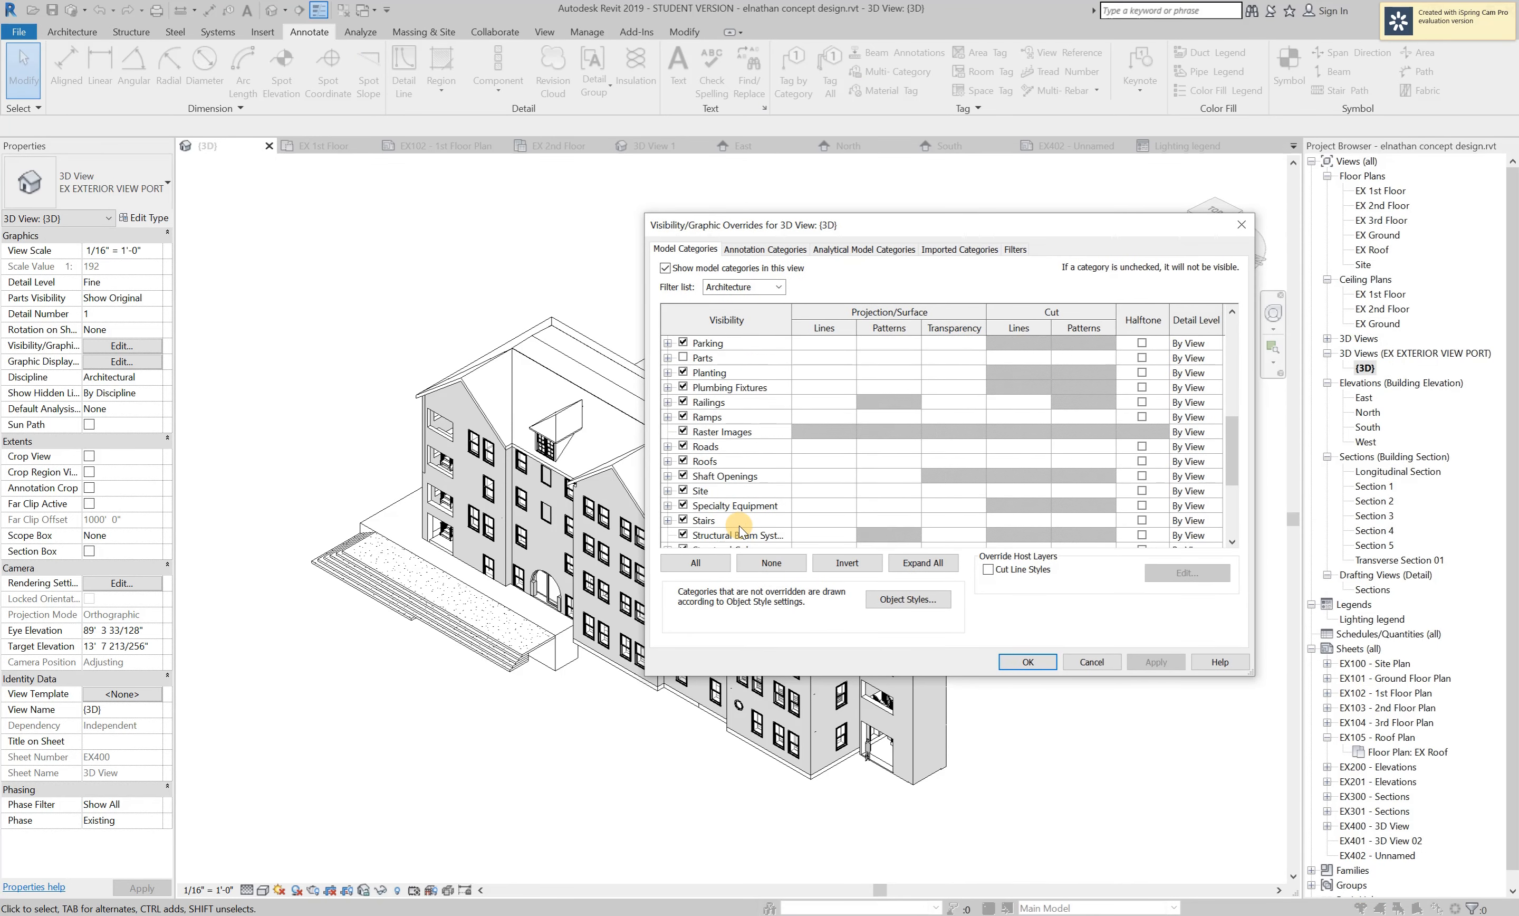
{"action": "scroll", "coordinate": [739, 526], "scroll_direction": "up", "scroll_amount": 6}
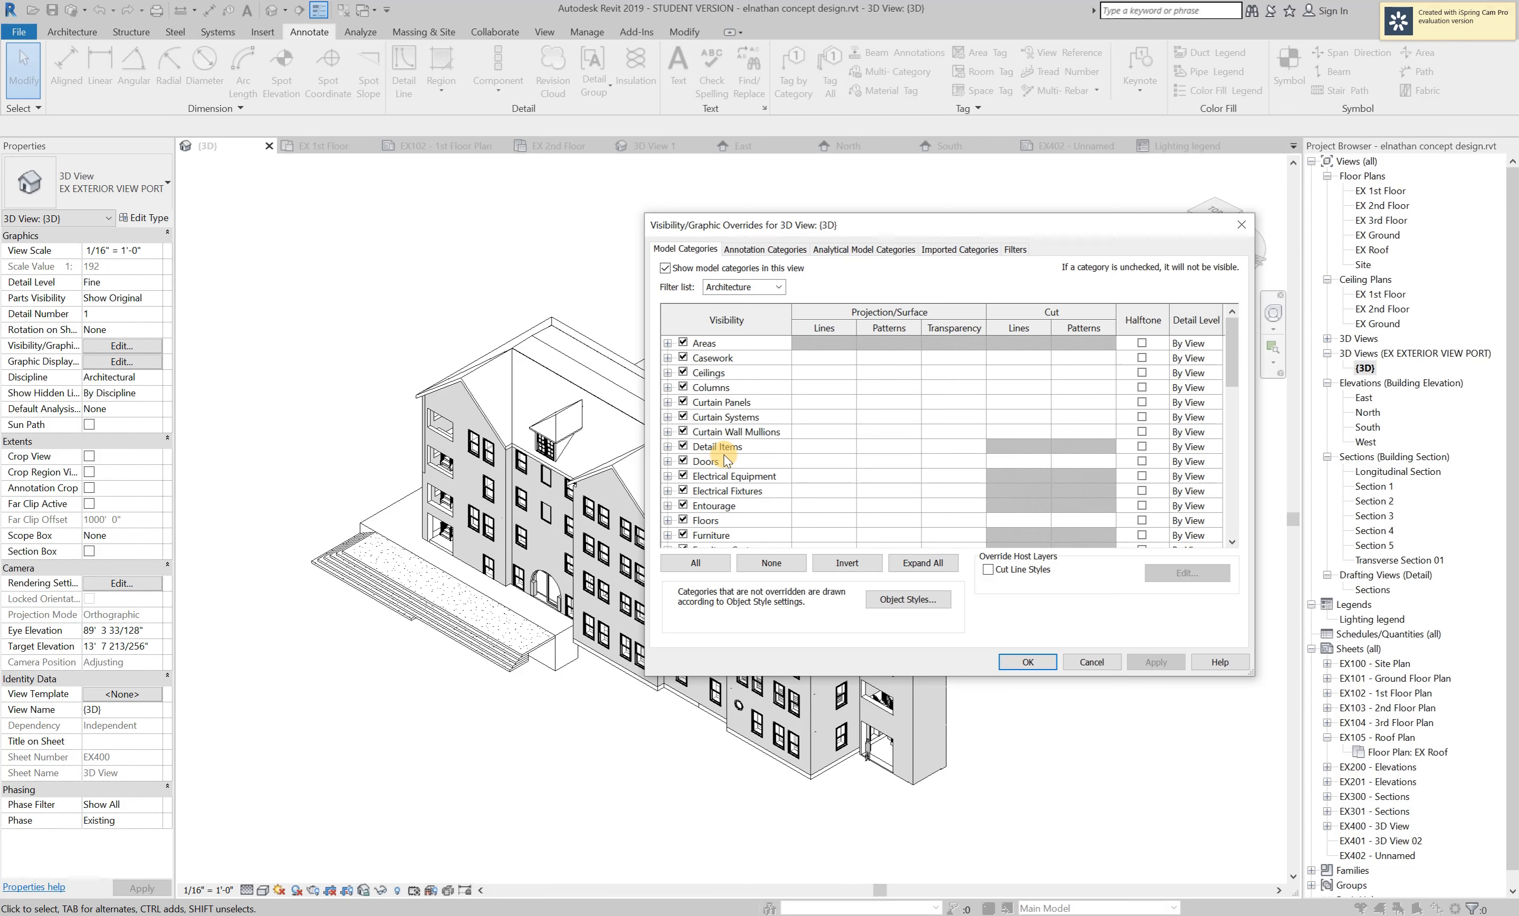
{"action": "scroll", "coordinate": [684, 504], "scroll_direction": "down", "scroll_amount": 1}
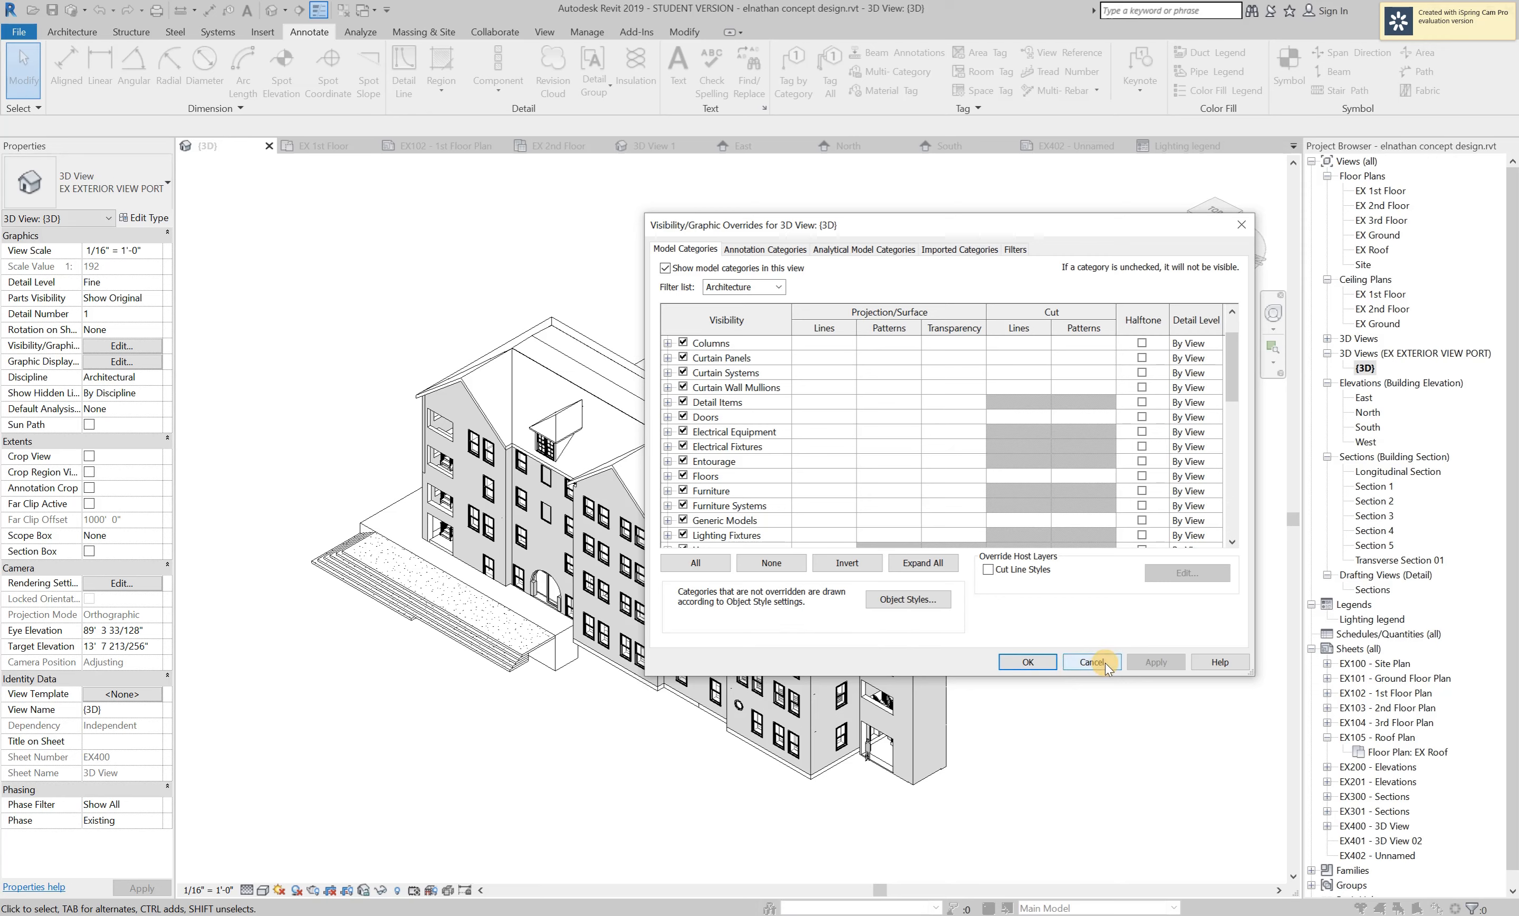
{"action": "left_click", "coordinate": [799, 250]}
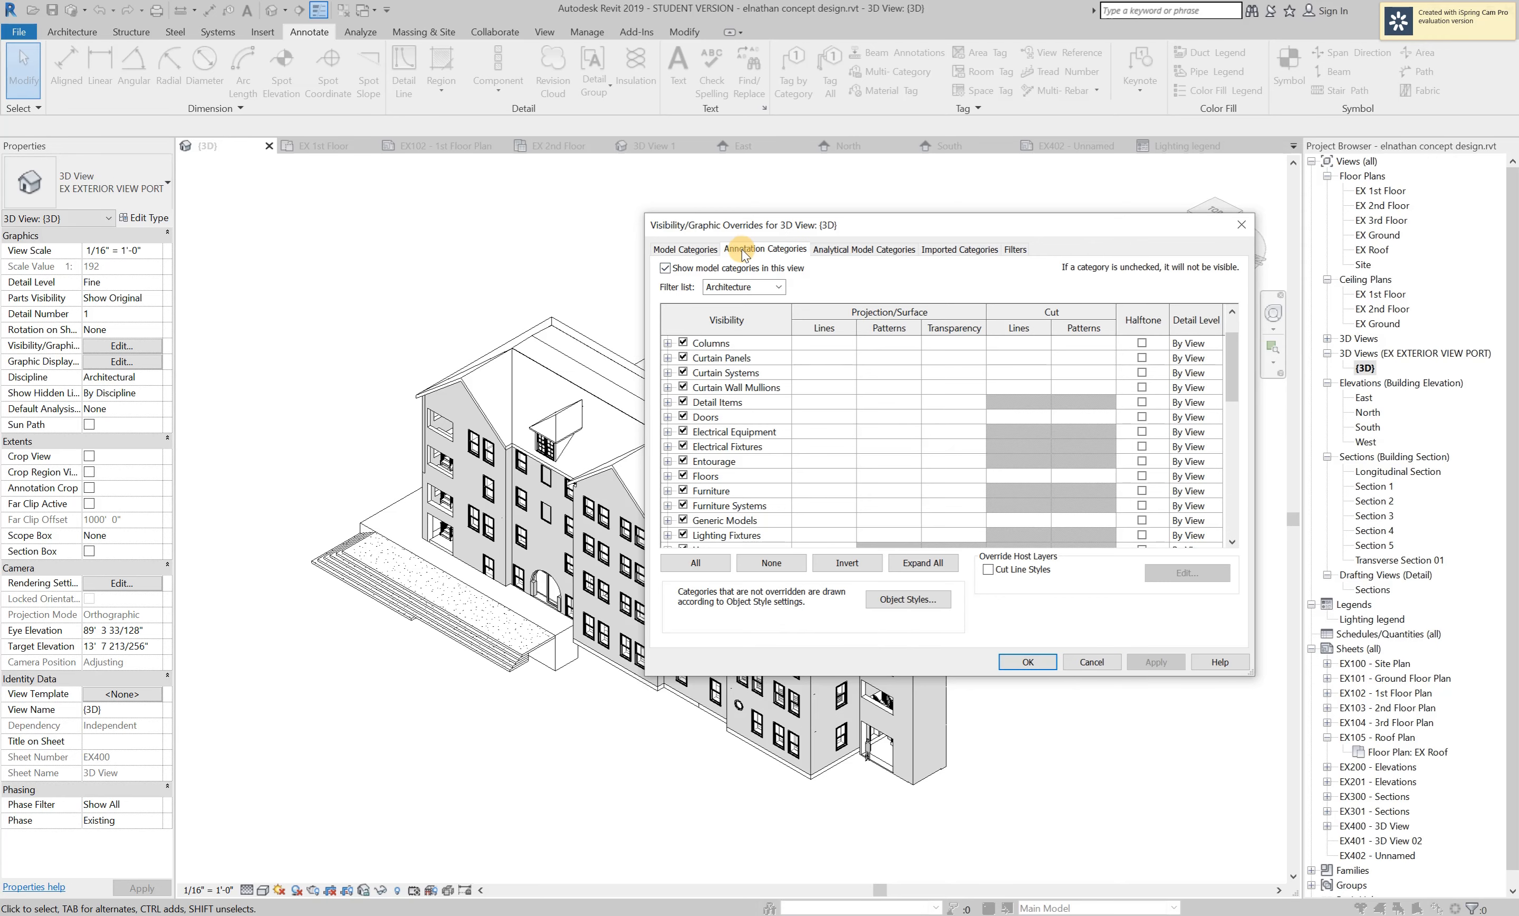
{"action": "left_click", "coordinate": [832, 251]}
{"action": "left_click", "coordinate": [956, 253]}
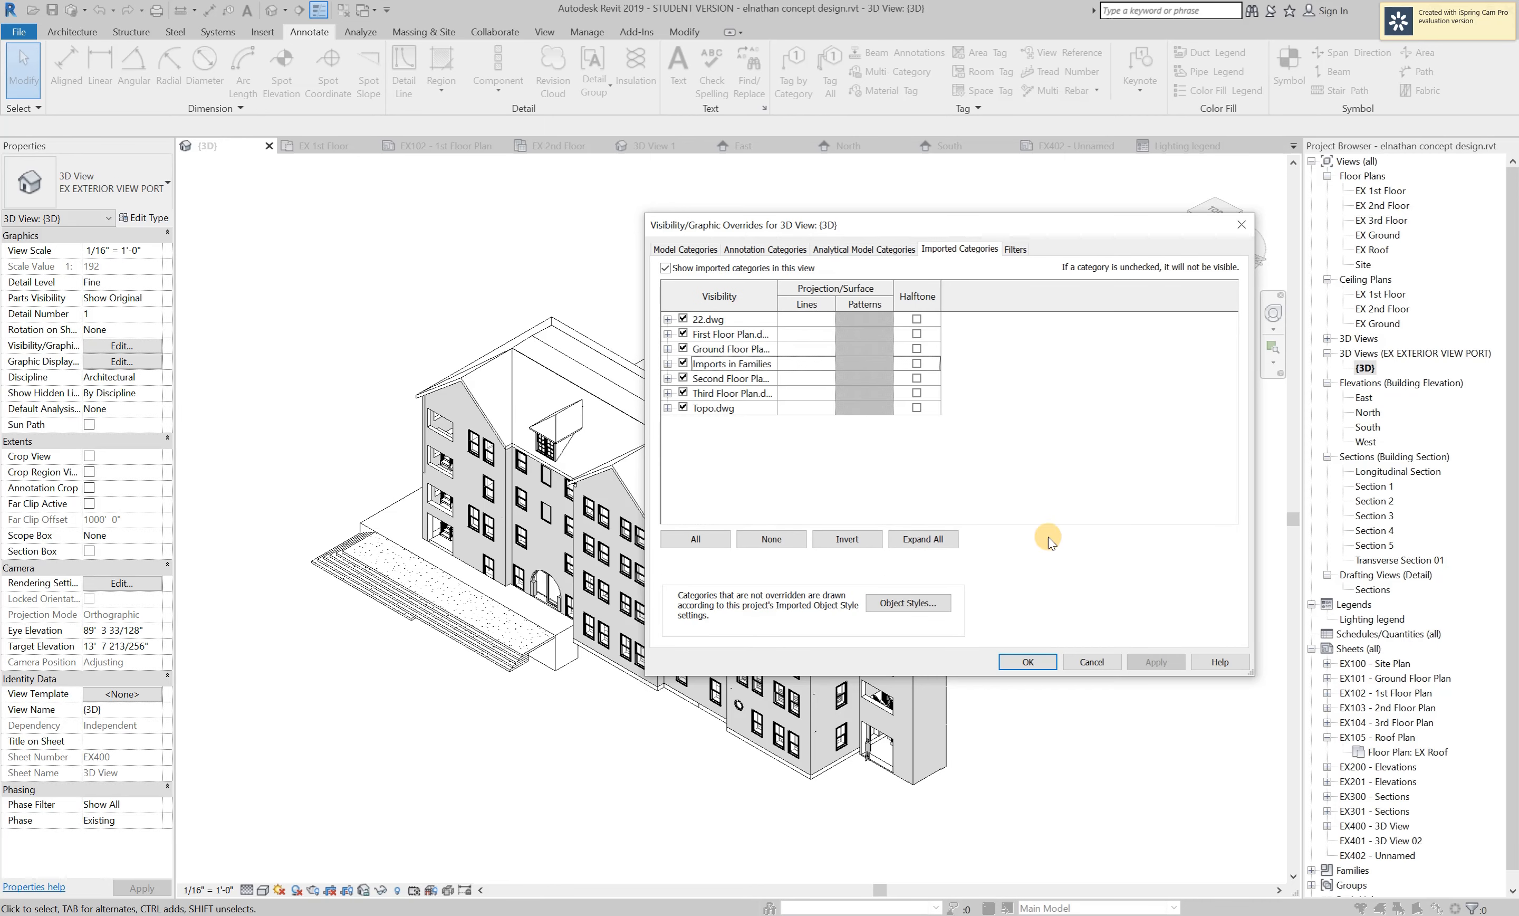
{"action": "left_click", "coordinate": [1090, 661]}
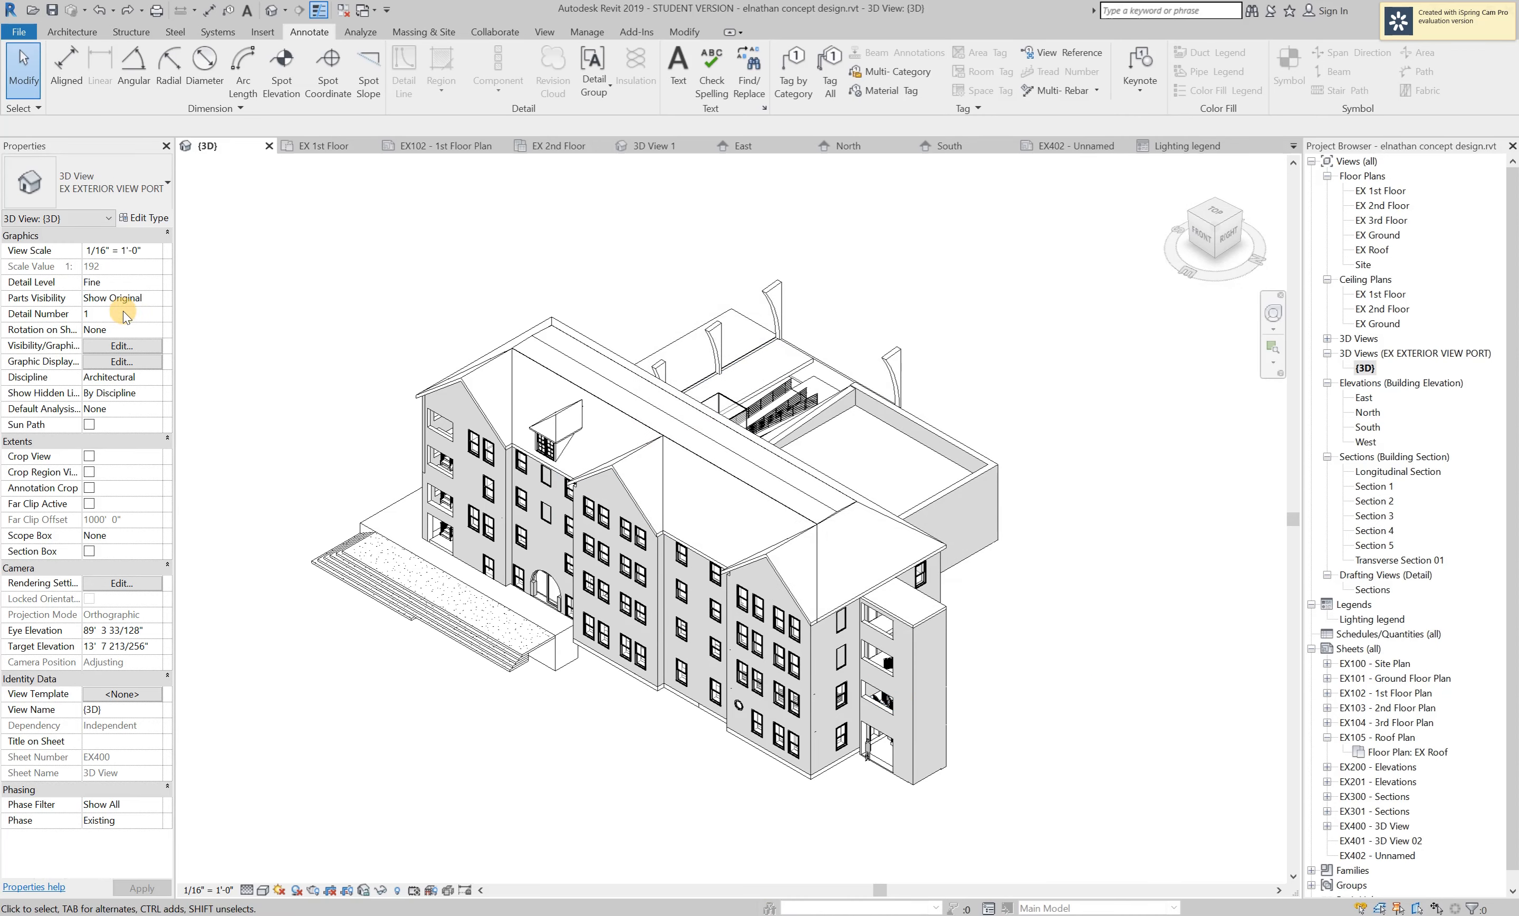
Review the model display styles in the {3D} view's Graphic Display Options and close them without changes.
{"action": "left_click", "coordinate": [133, 365]}
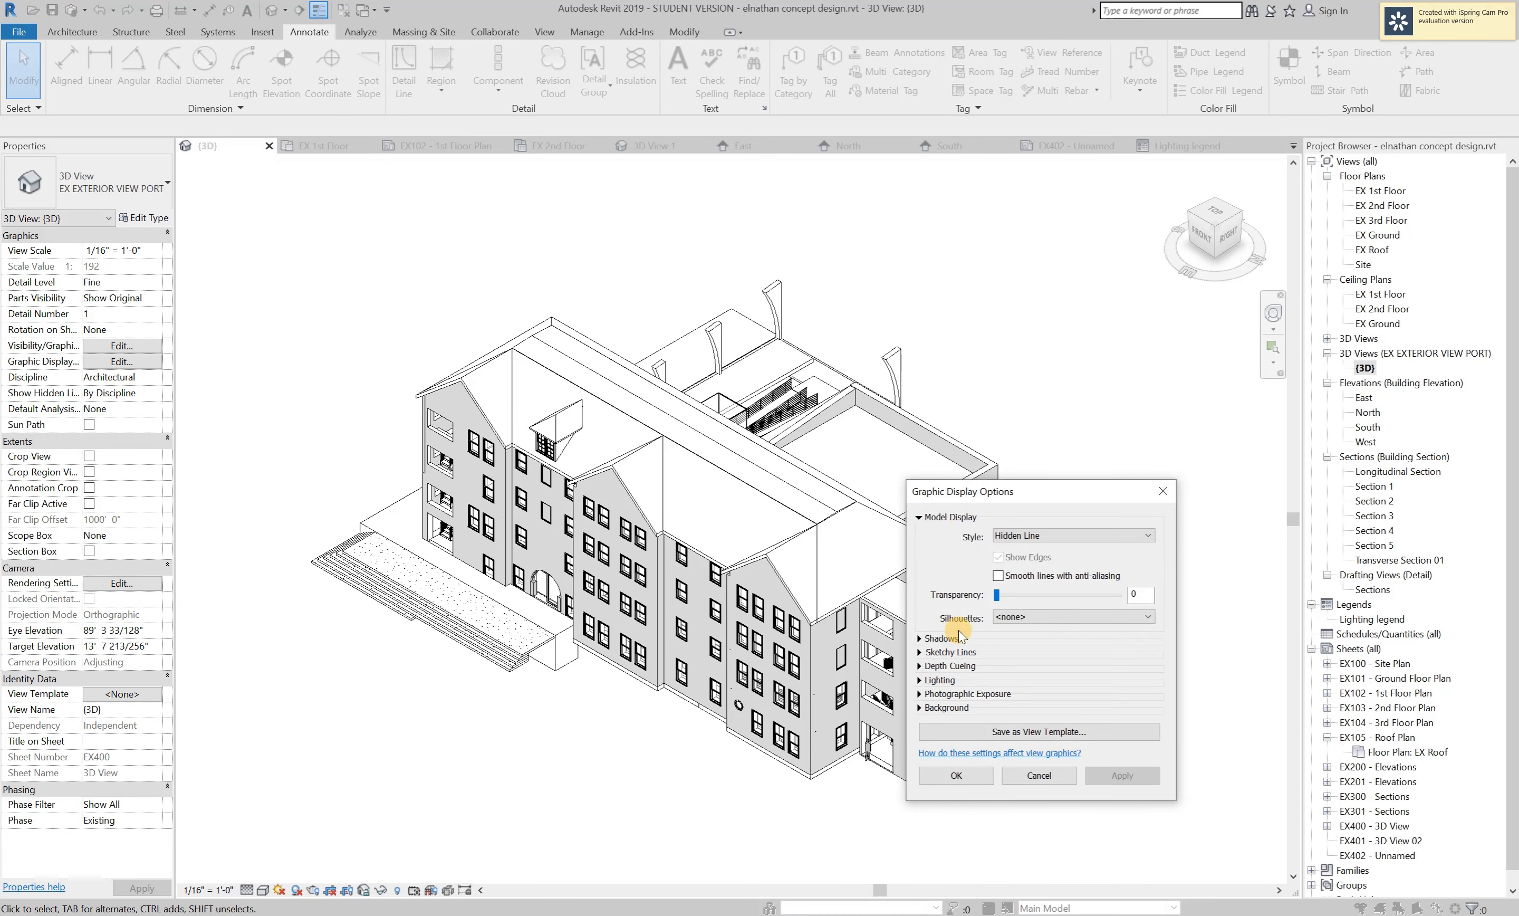
{"action": "left_click", "coordinate": [1042, 535]}
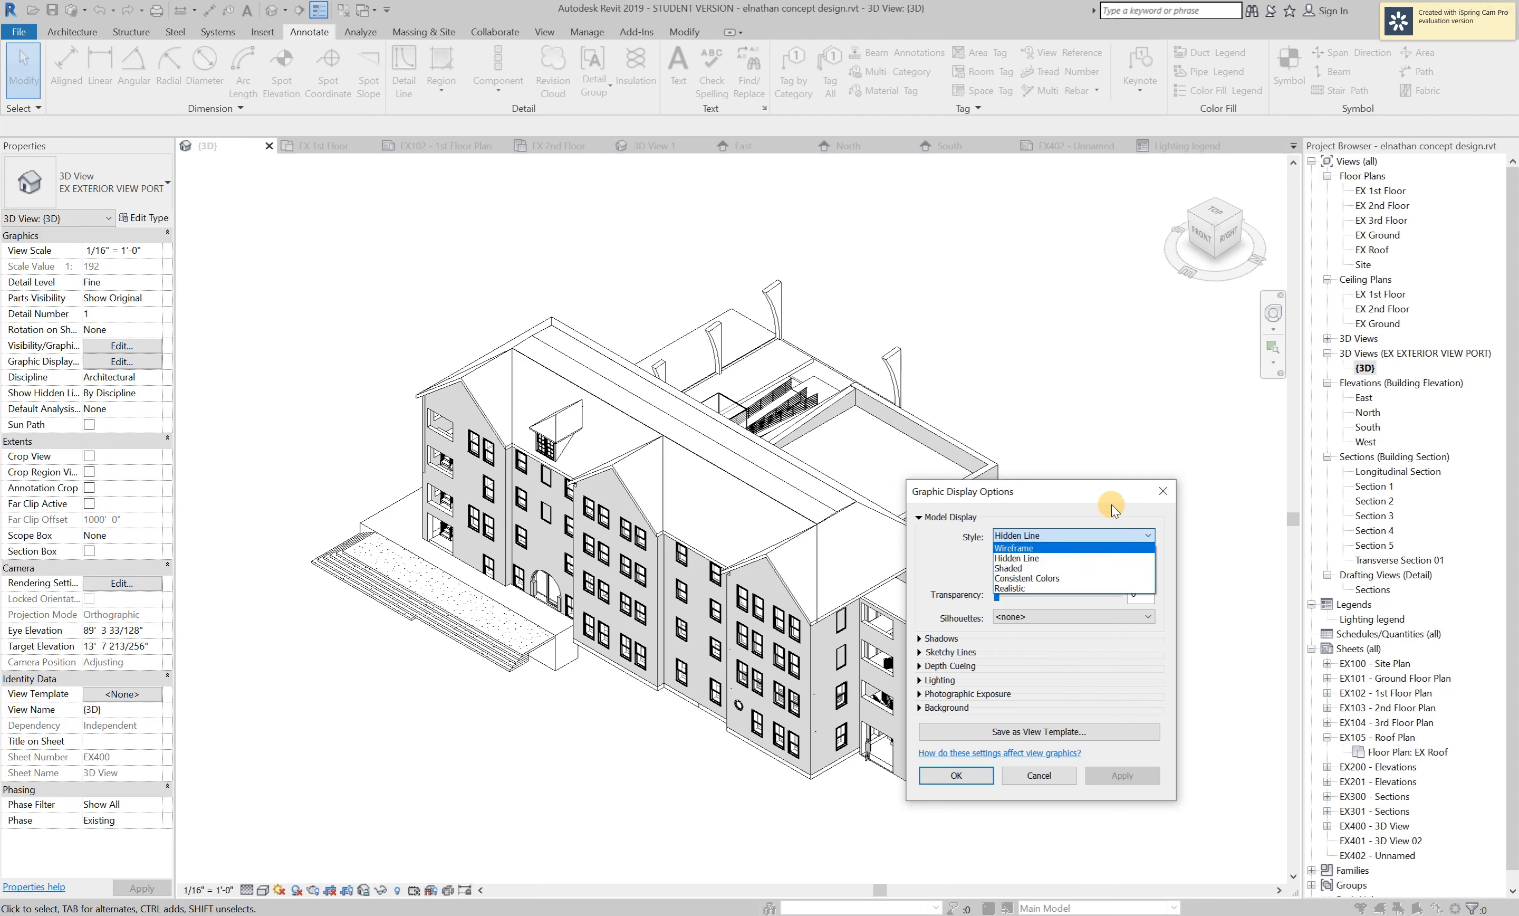
{"action": "left_click", "coordinate": [1163, 488]}
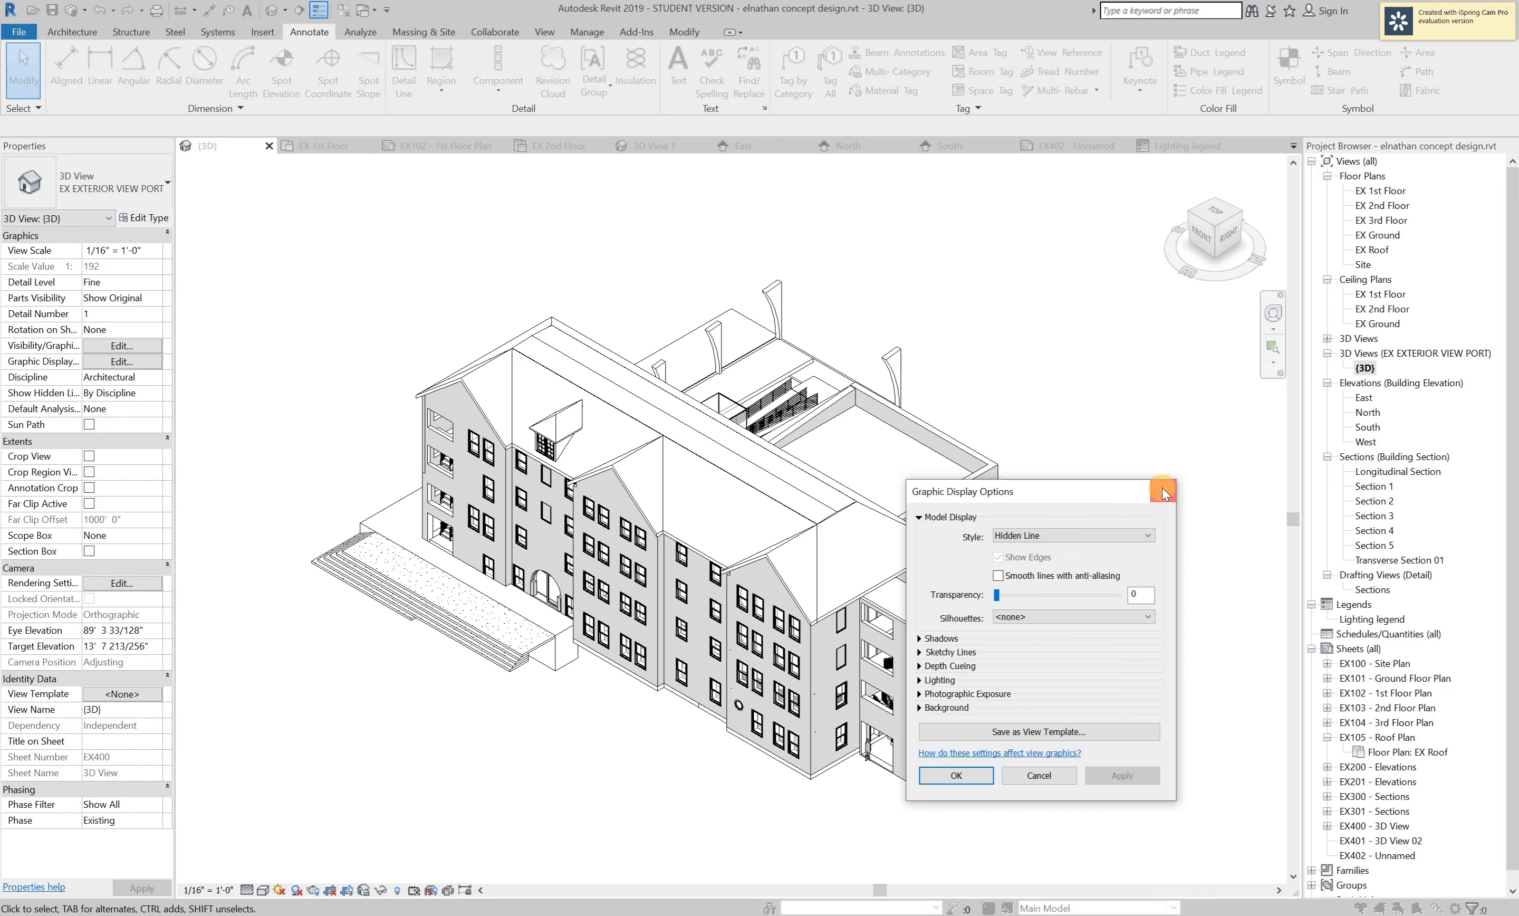
{"action": "left_click", "coordinate": [1162, 488]}
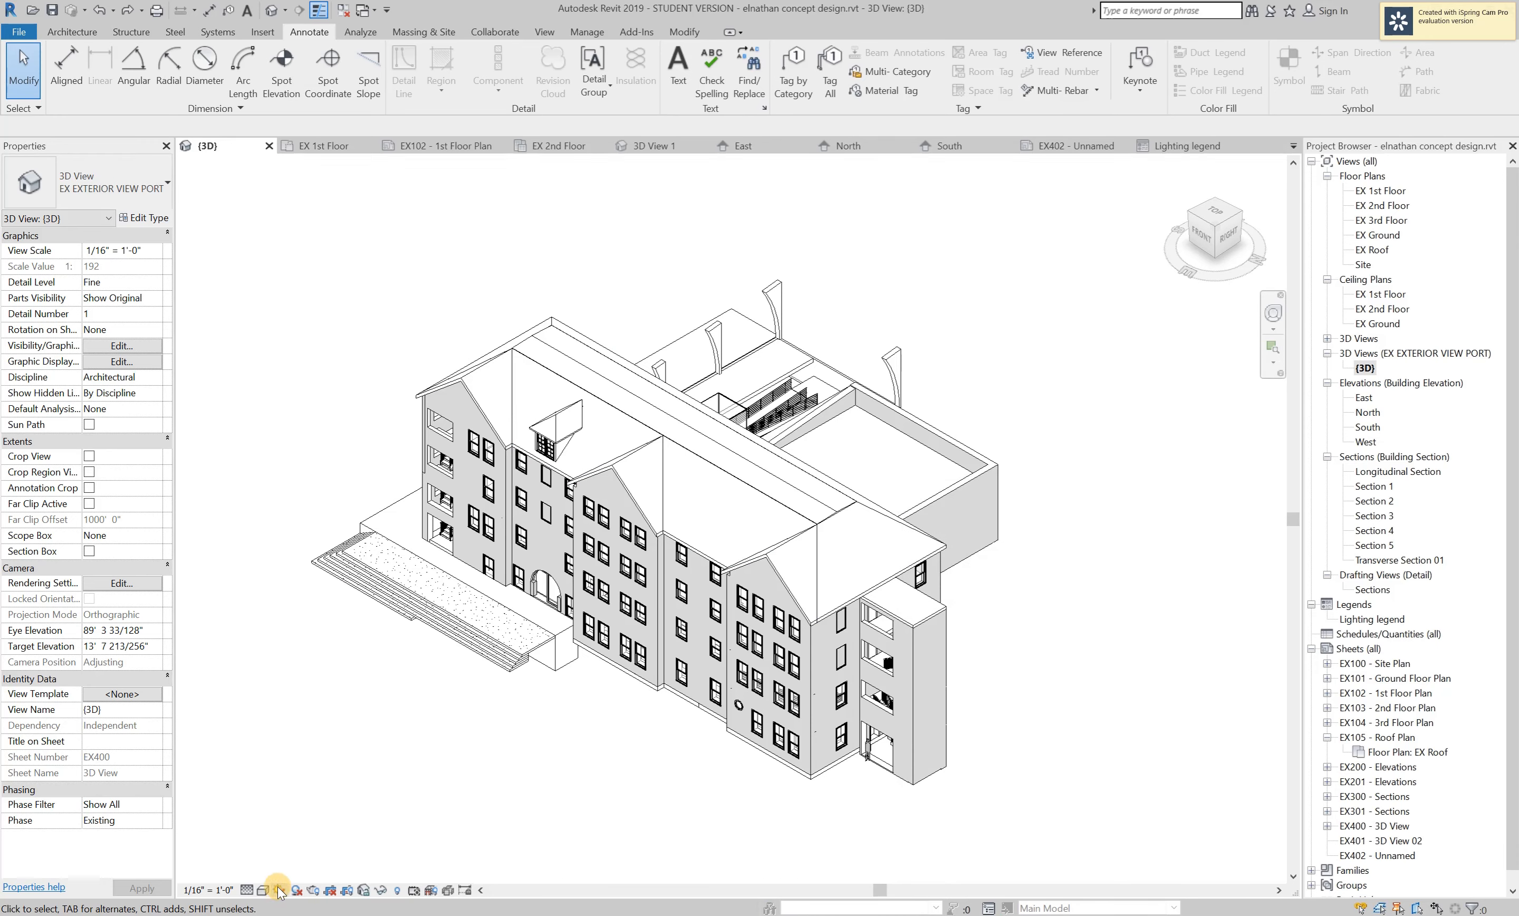
Check the scope box choices of the {3D} view and turn on its section box.
{"action": "left_click", "coordinate": [150, 538]}
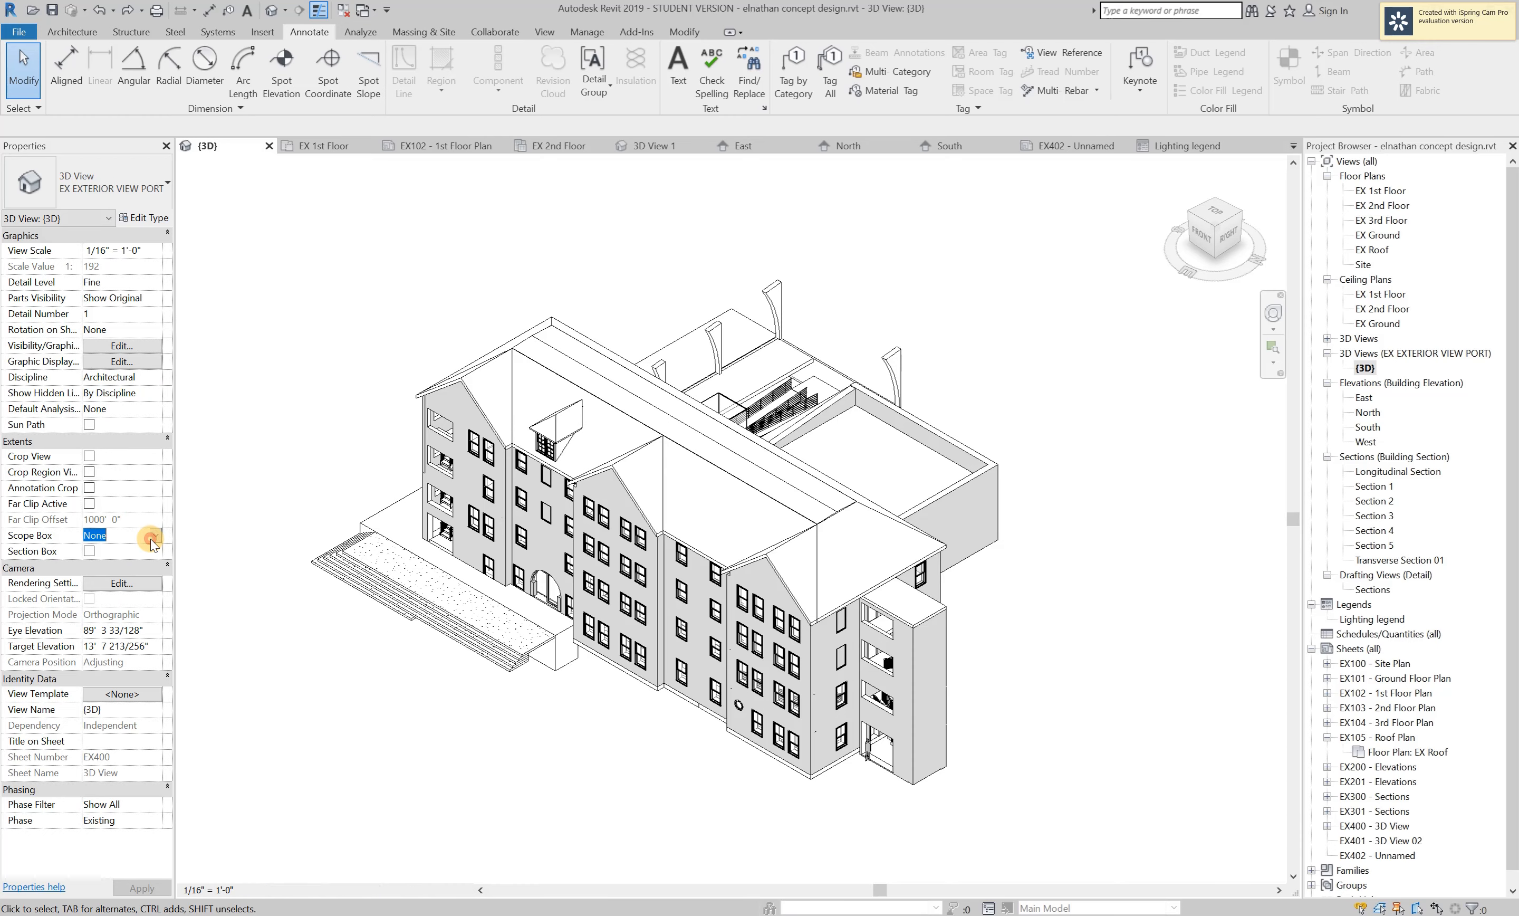
{"action": "left_click", "coordinate": [156, 537]}
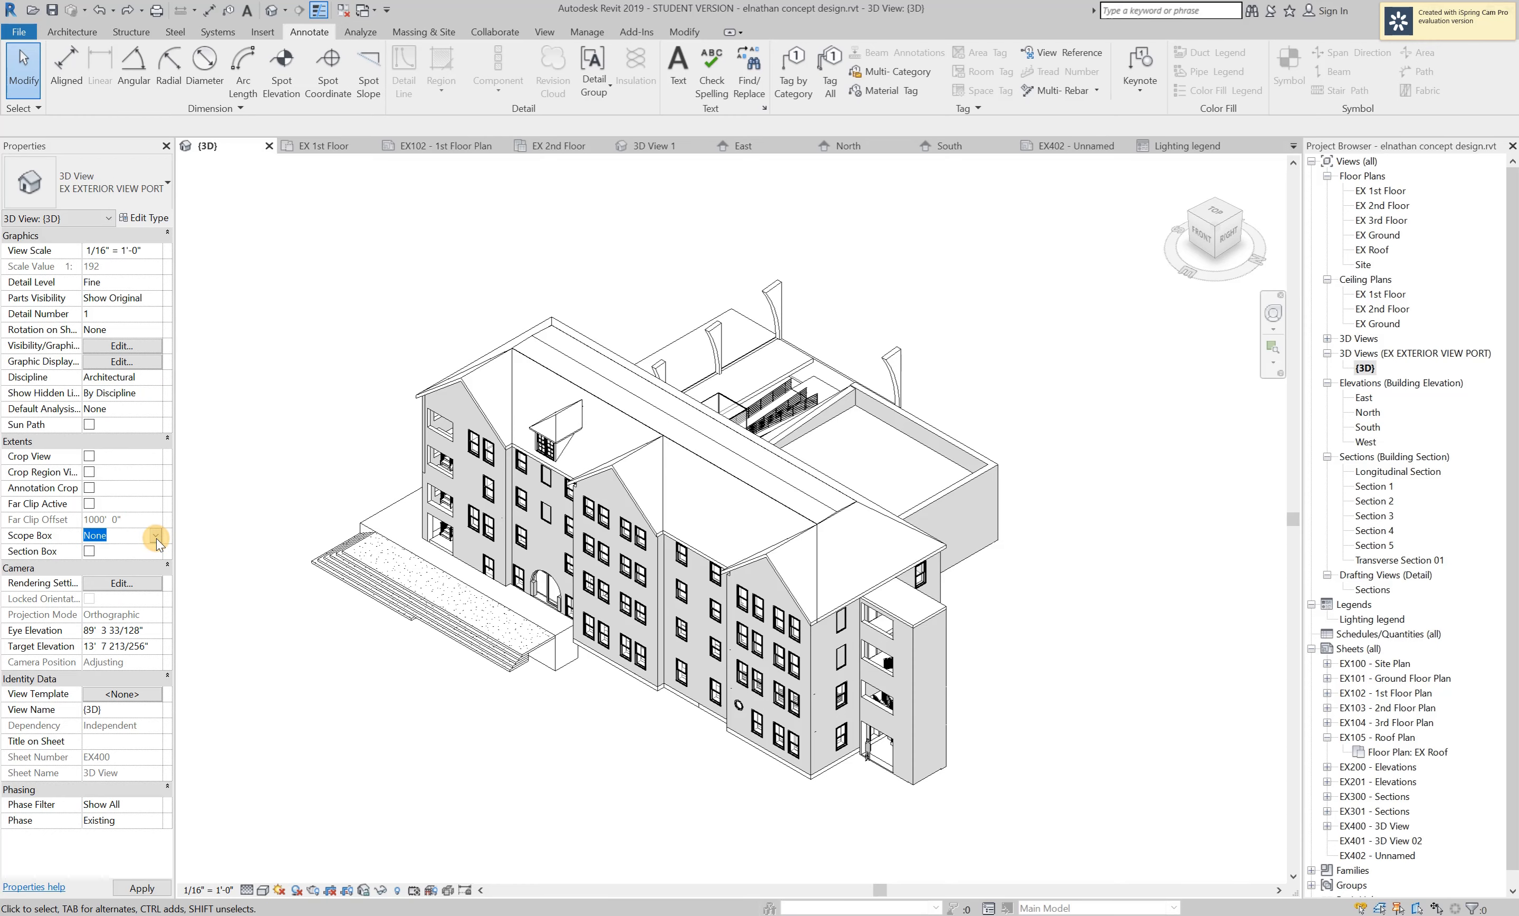
{"action": "left_click", "coordinate": [89, 551]}
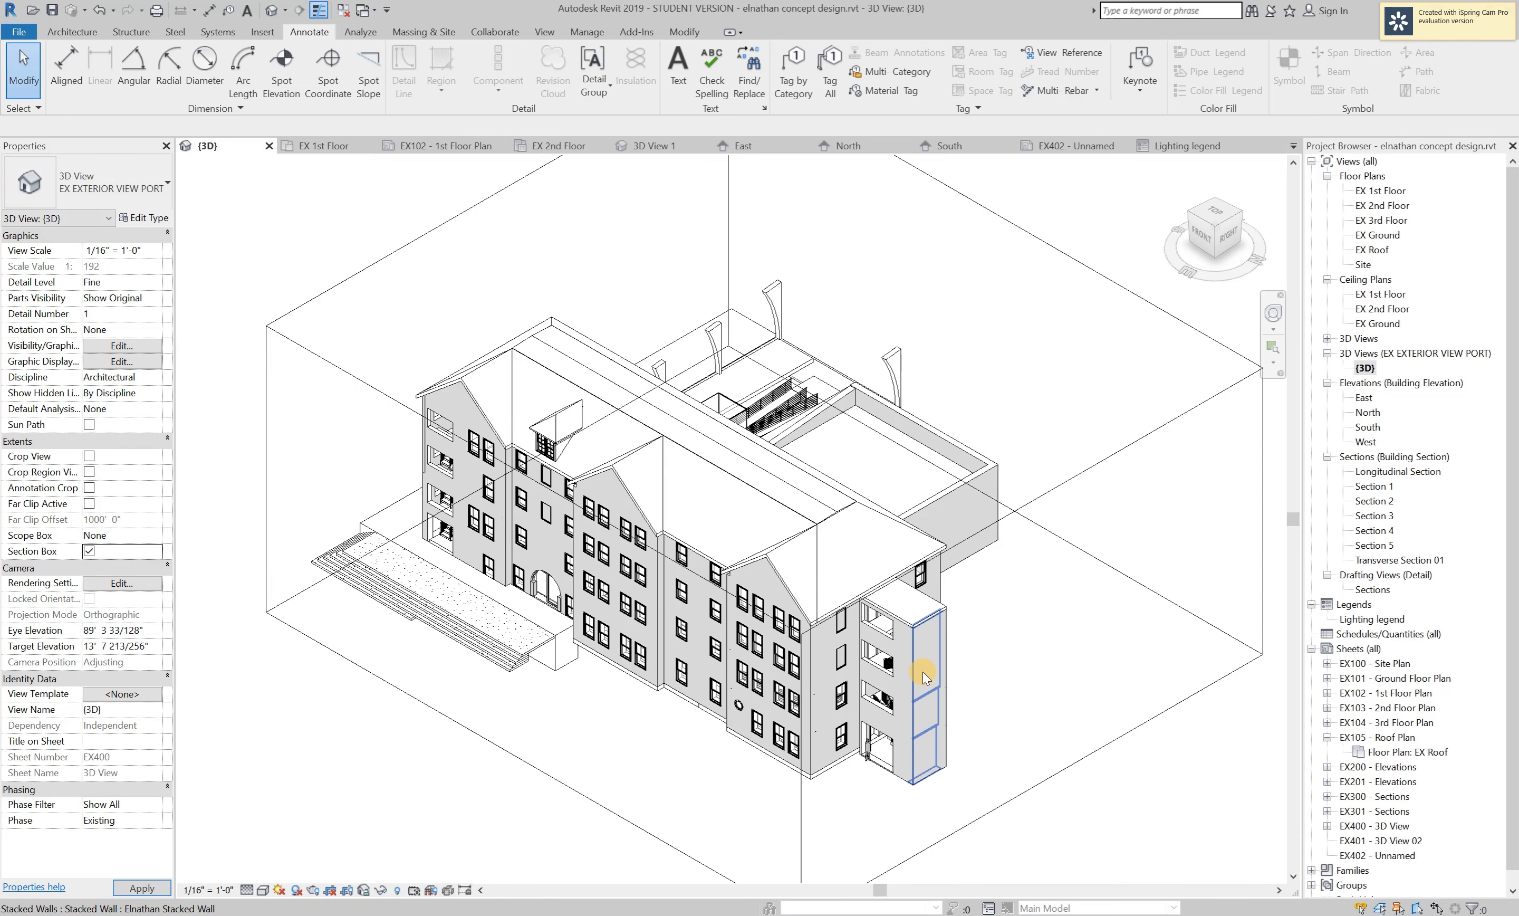
Pull the front face of the {3D} view's section box inward to cut through the building and expose its interior floors.
{"action": "scroll", "coordinate": [919, 669], "scroll_direction": "down", "scroll_amount": 2}
{"action": "left_click", "coordinate": [508, 431]}
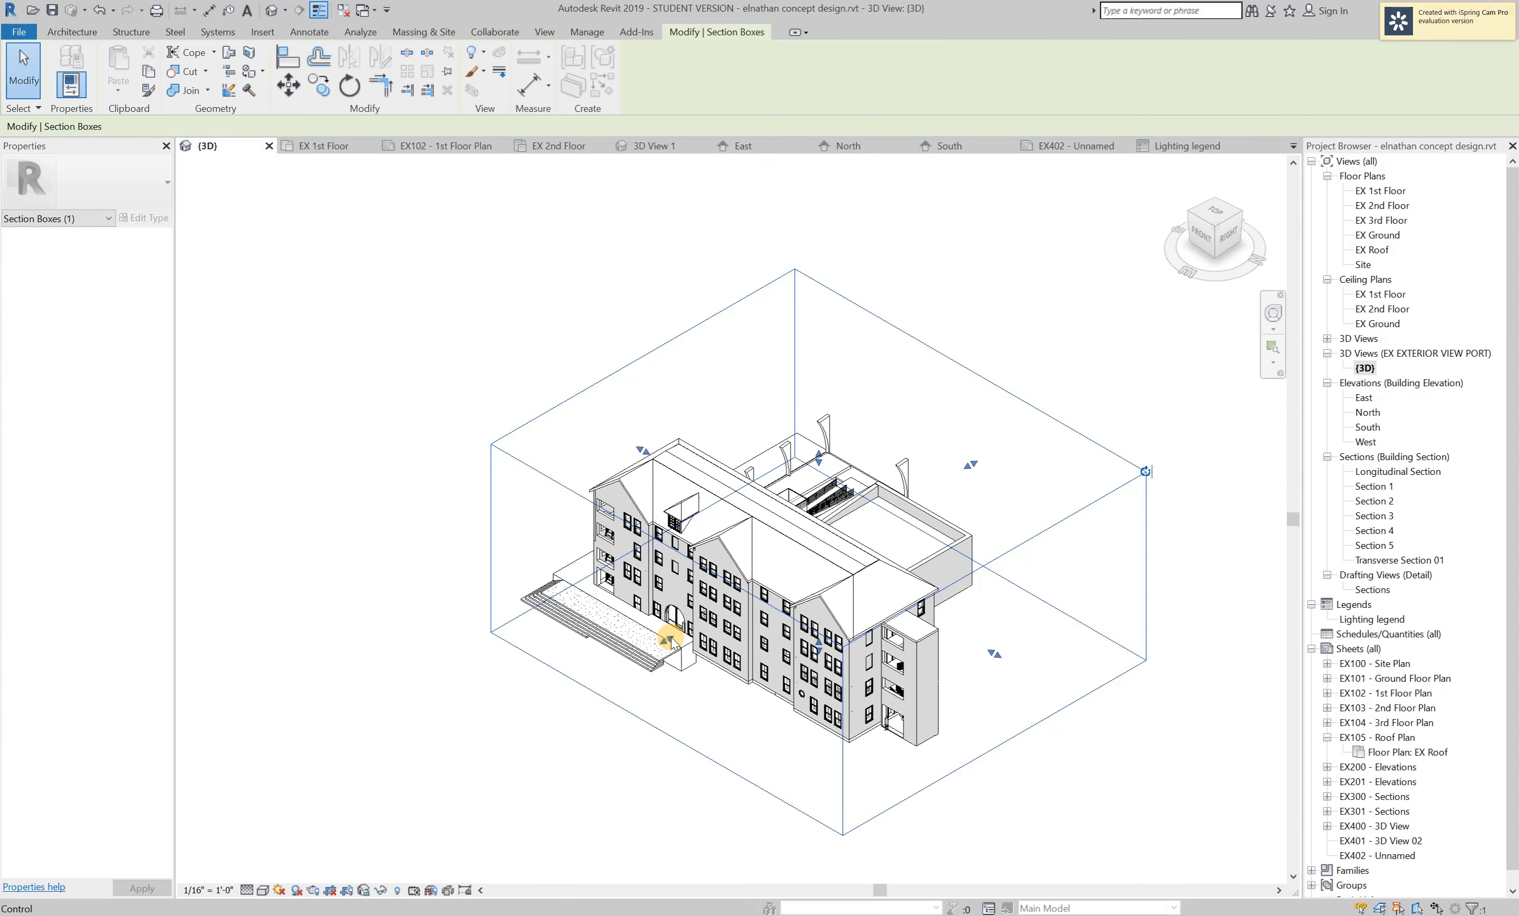
{"action": "left_click_drag", "start_coordinate": [669, 642], "coordinate": [691, 632]}
{"action": "left_click_drag", "start_coordinate": [717, 631], "coordinate": [679, 727]}
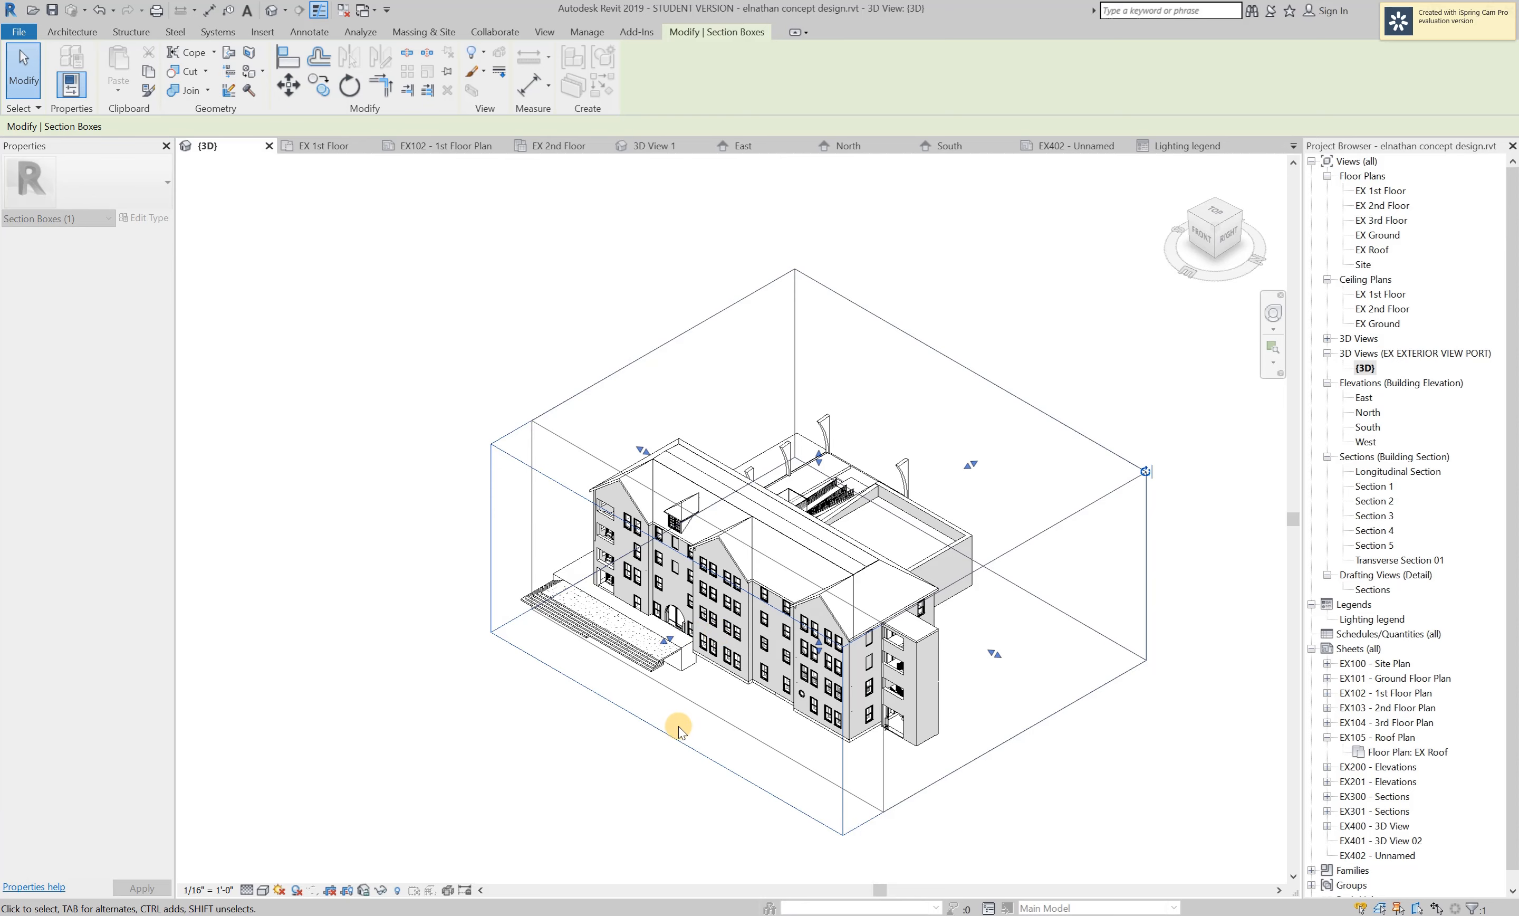
{"action": "left_click_drag", "start_coordinate": [714, 620], "coordinate": [767, 590]}
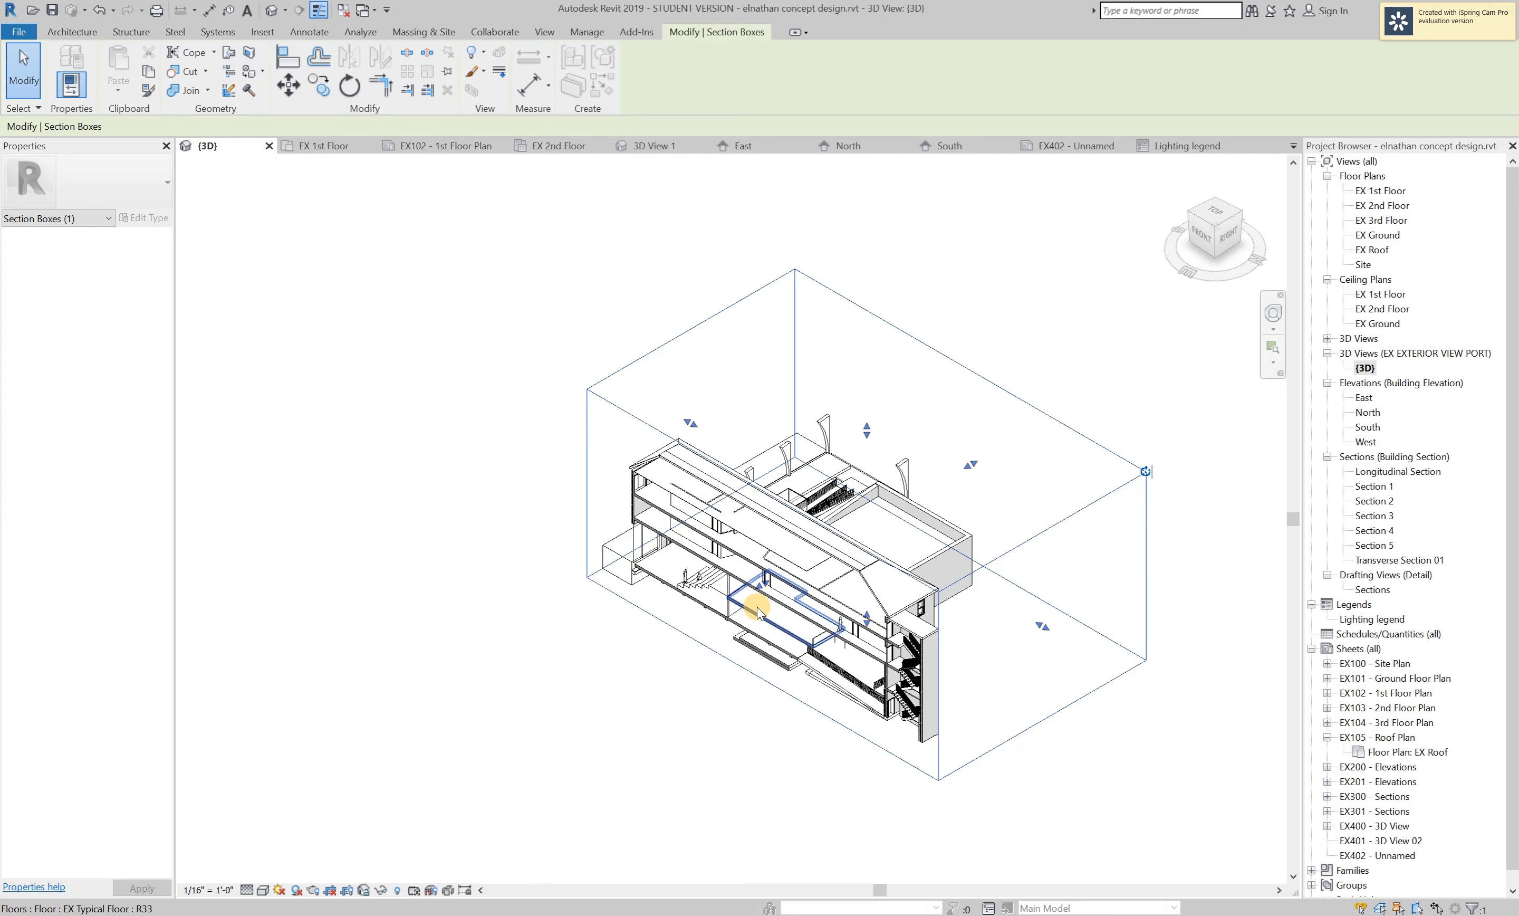
{"action": "scroll", "coordinate": [767, 592], "scroll_direction": "up", "scroll_amount": 4}
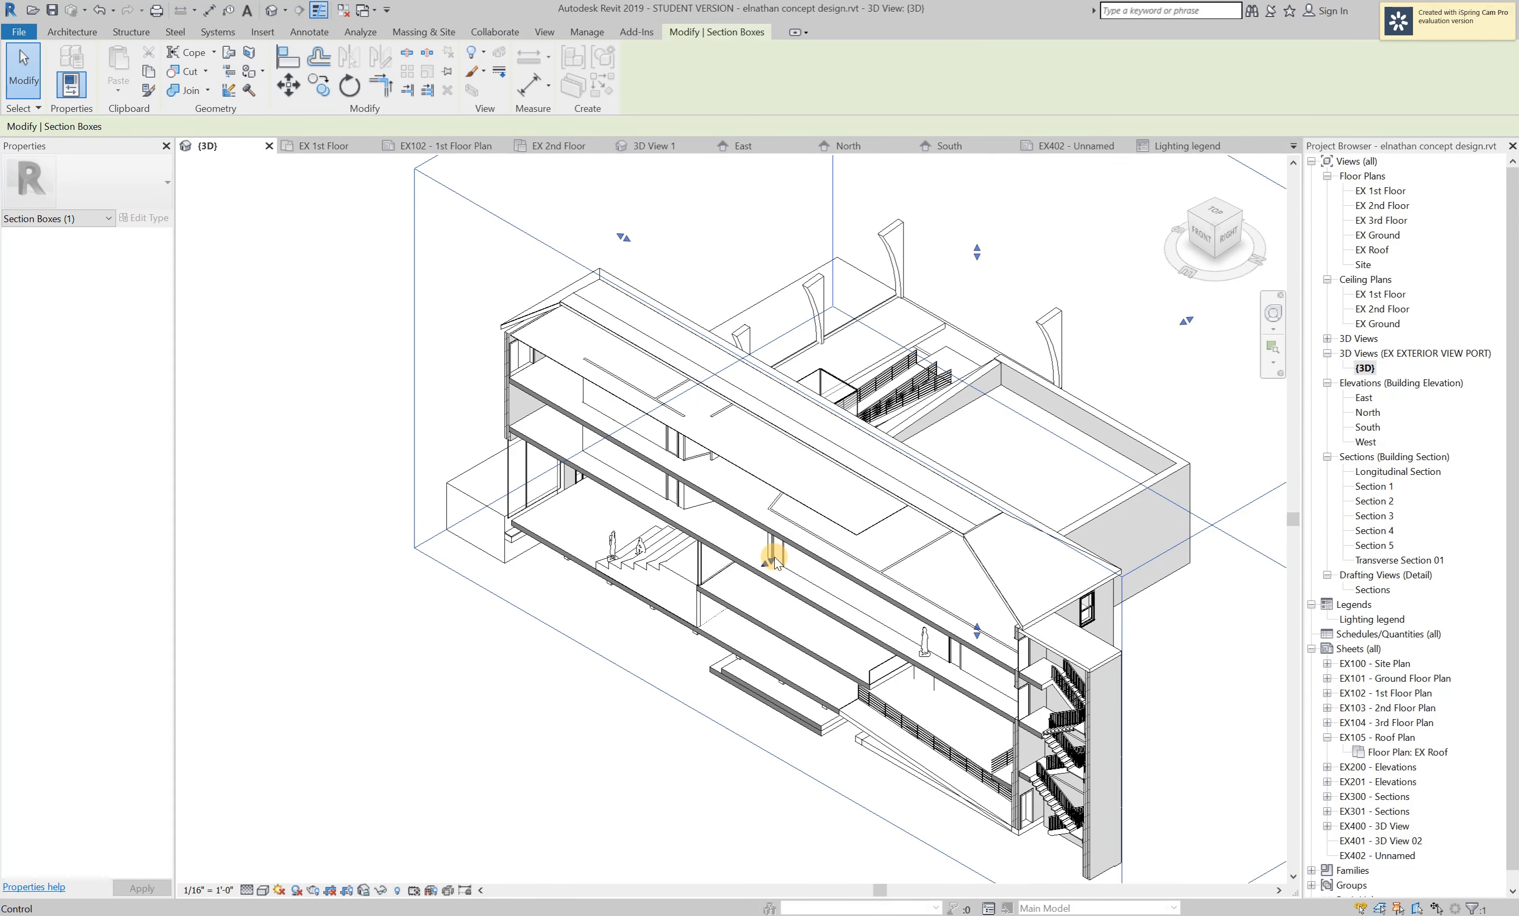
{"action": "left_click_drag", "start_coordinate": [773, 559], "coordinate": [787, 555]}
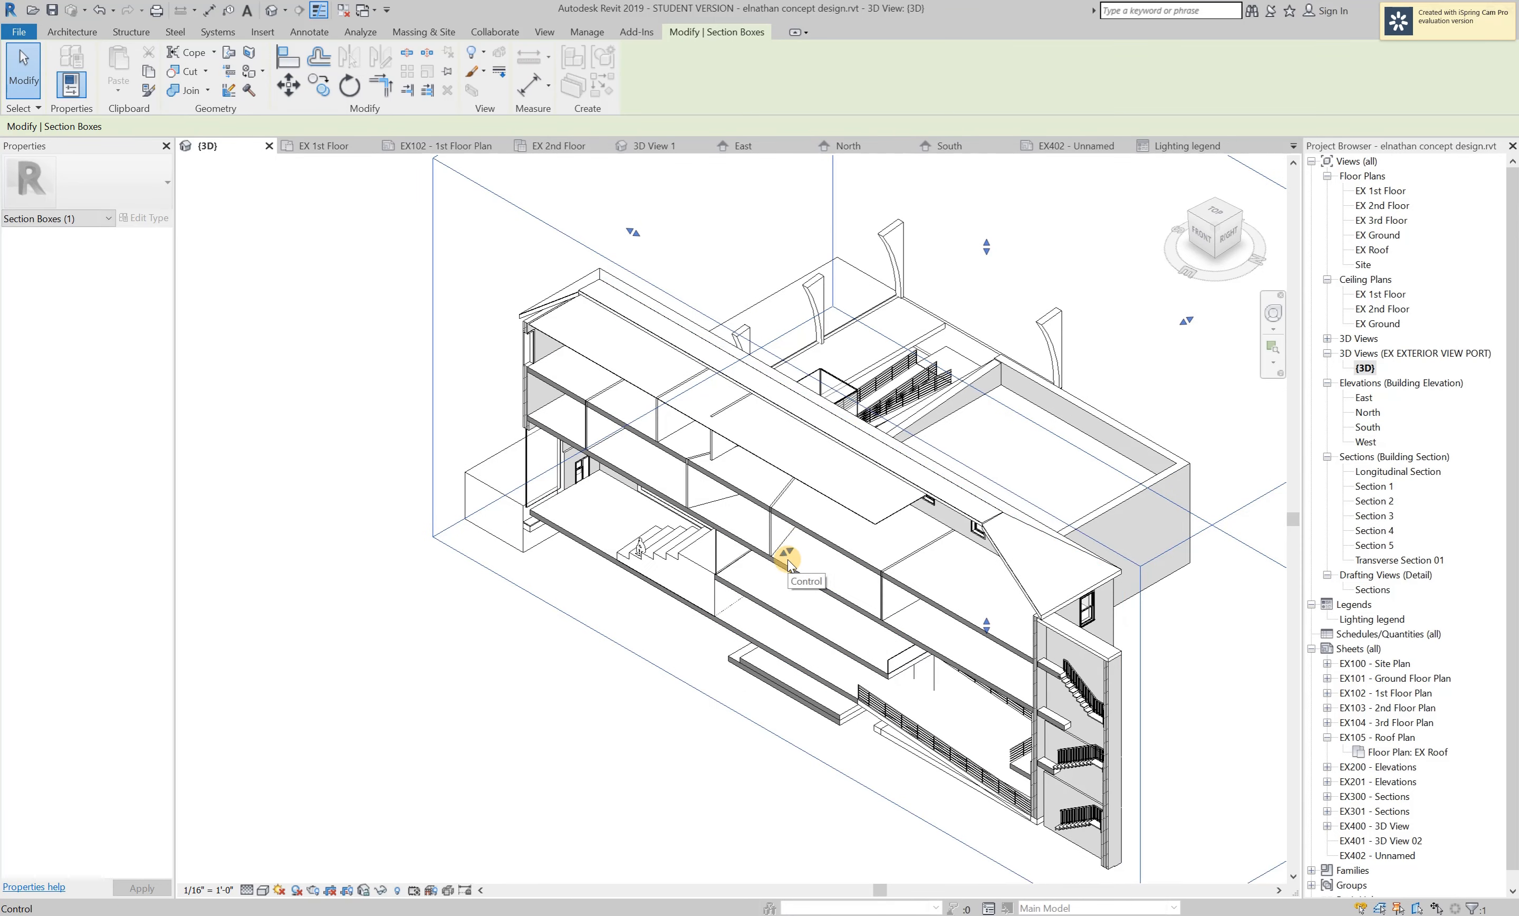
{"action": "left_click", "coordinate": [610, 727]}
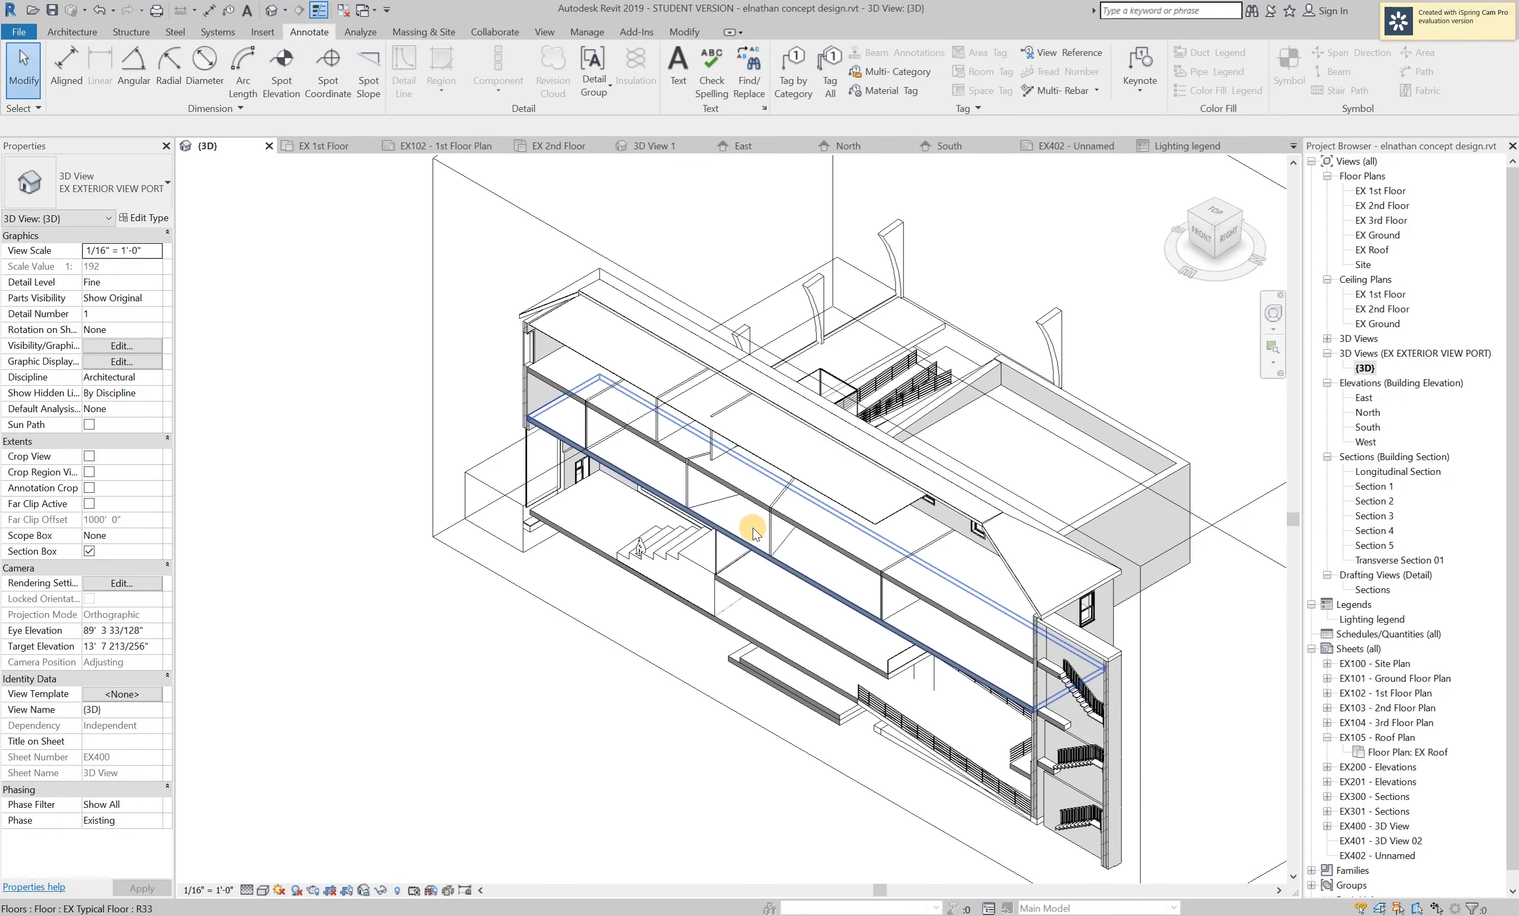
Turn off the section box of the {3D} view to display the whole building.
{"action": "scroll", "coordinate": [734, 642], "scroll_direction": "down", "scroll_amount": 3}
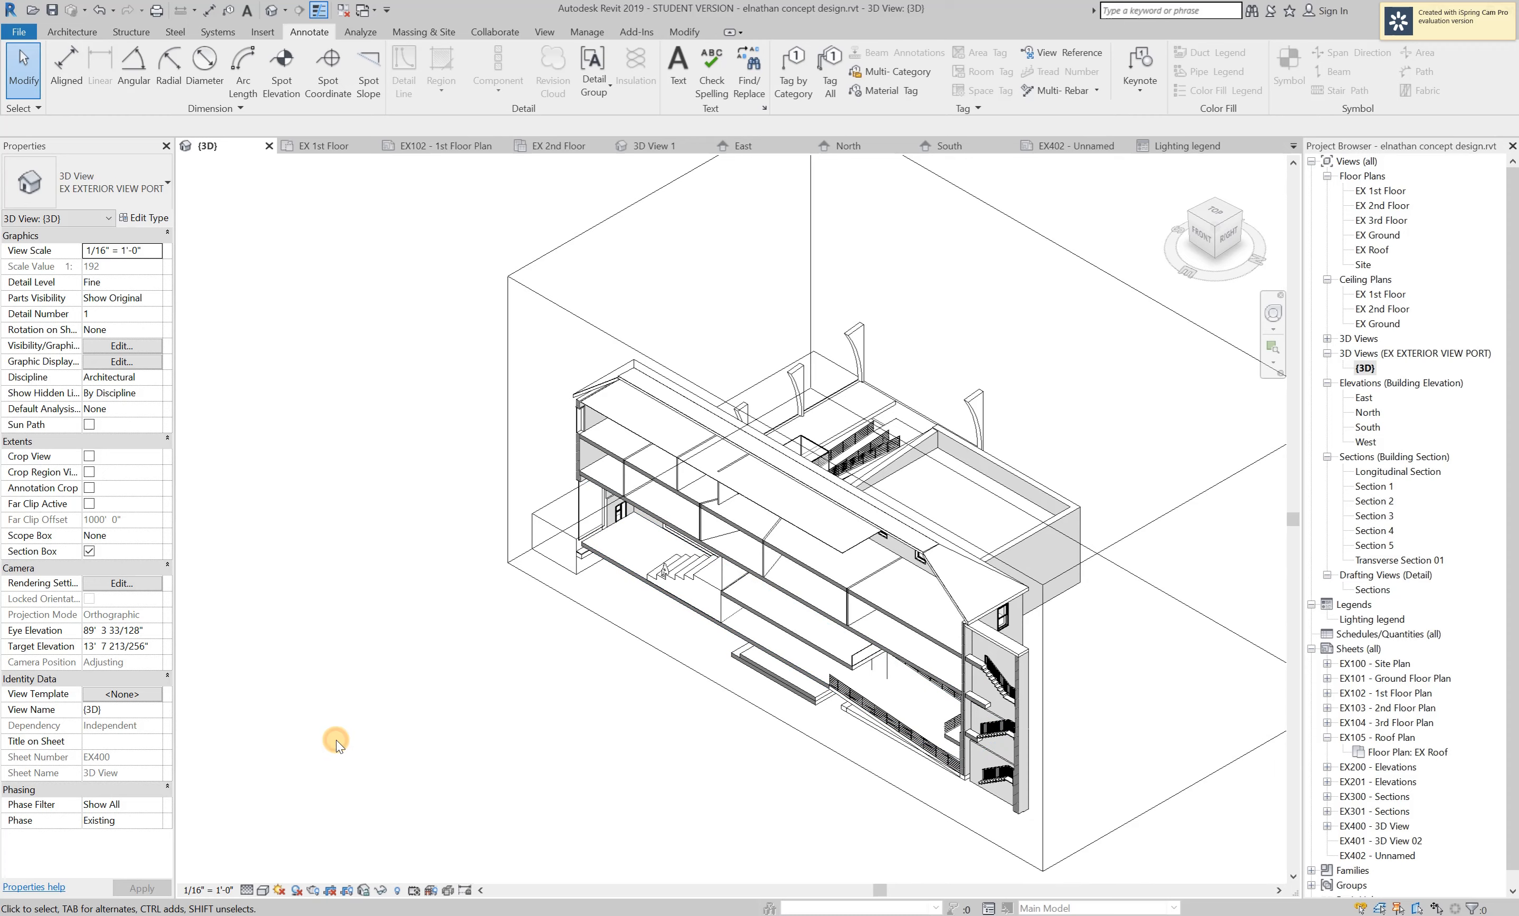
{"action": "left_click", "coordinate": [533, 262]}
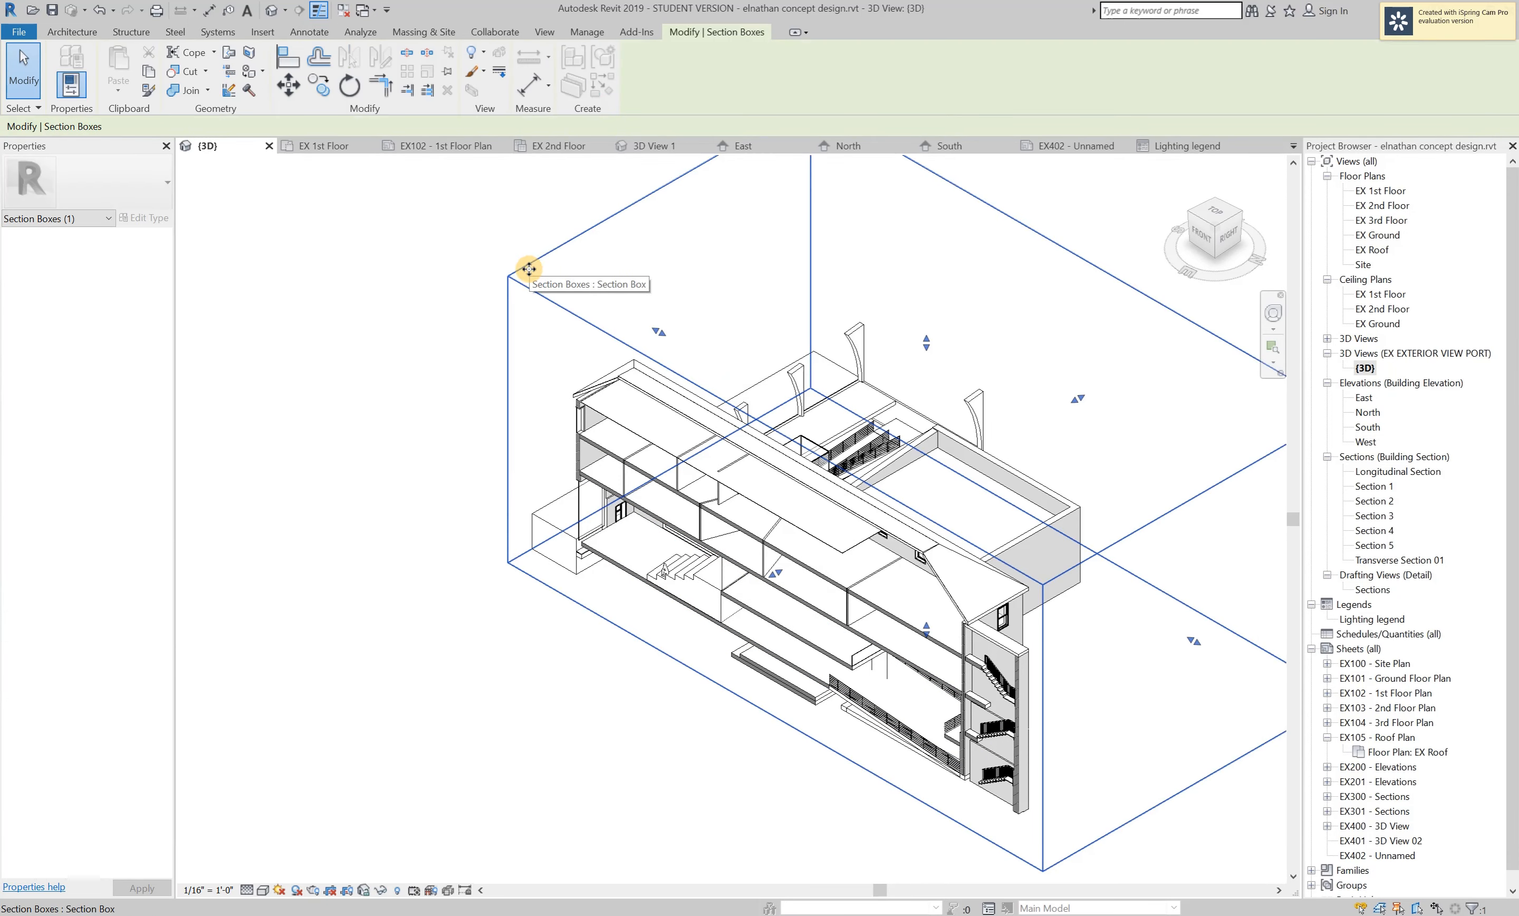
{"action": "left_click", "coordinate": [637, 323]}
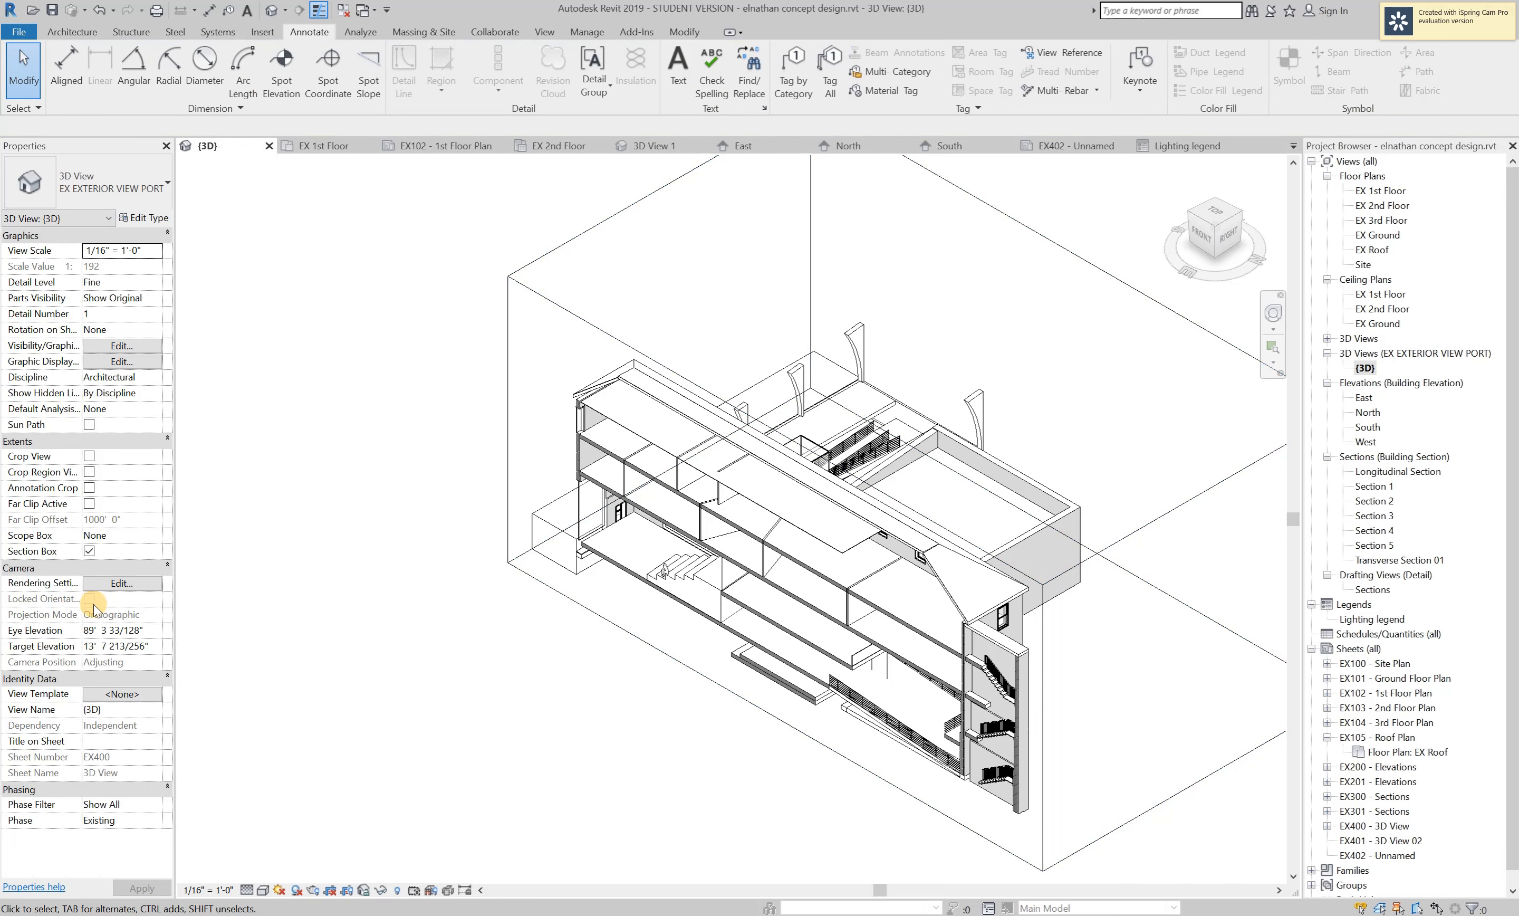
{"action": "left_click", "coordinate": [570, 304]}
{"action": "left_click", "coordinate": [350, 411]}
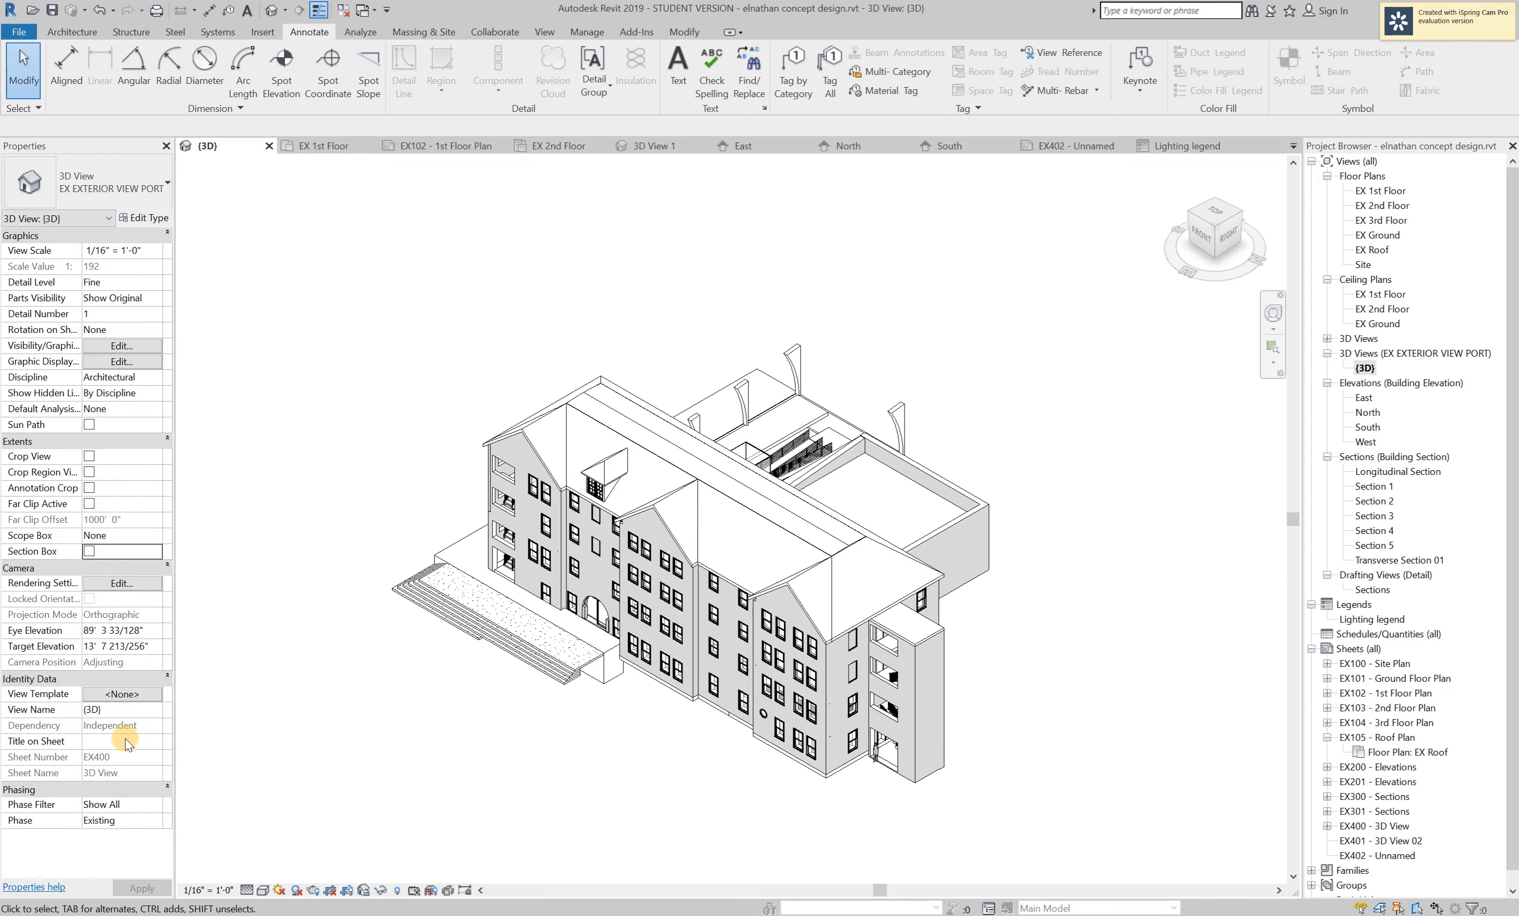
Examine the view templates available for the {3D} view and the properties included in Architectural Presentation 3D.
{"action": "left_click", "coordinate": [121, 695]}
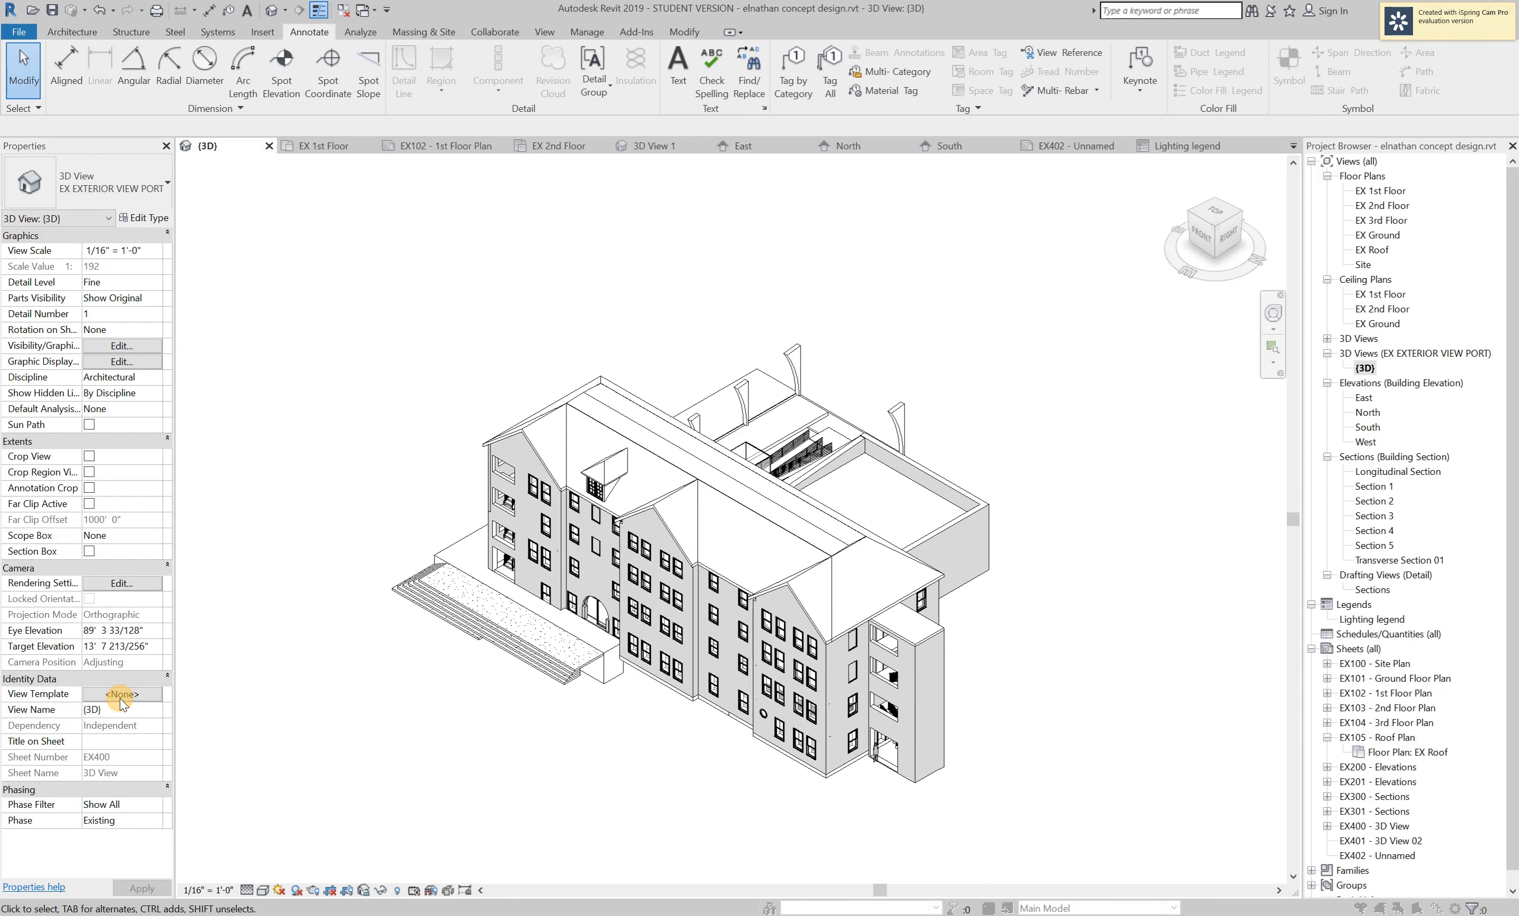
{"action": "left_click", "coordinate": [581, 446]}
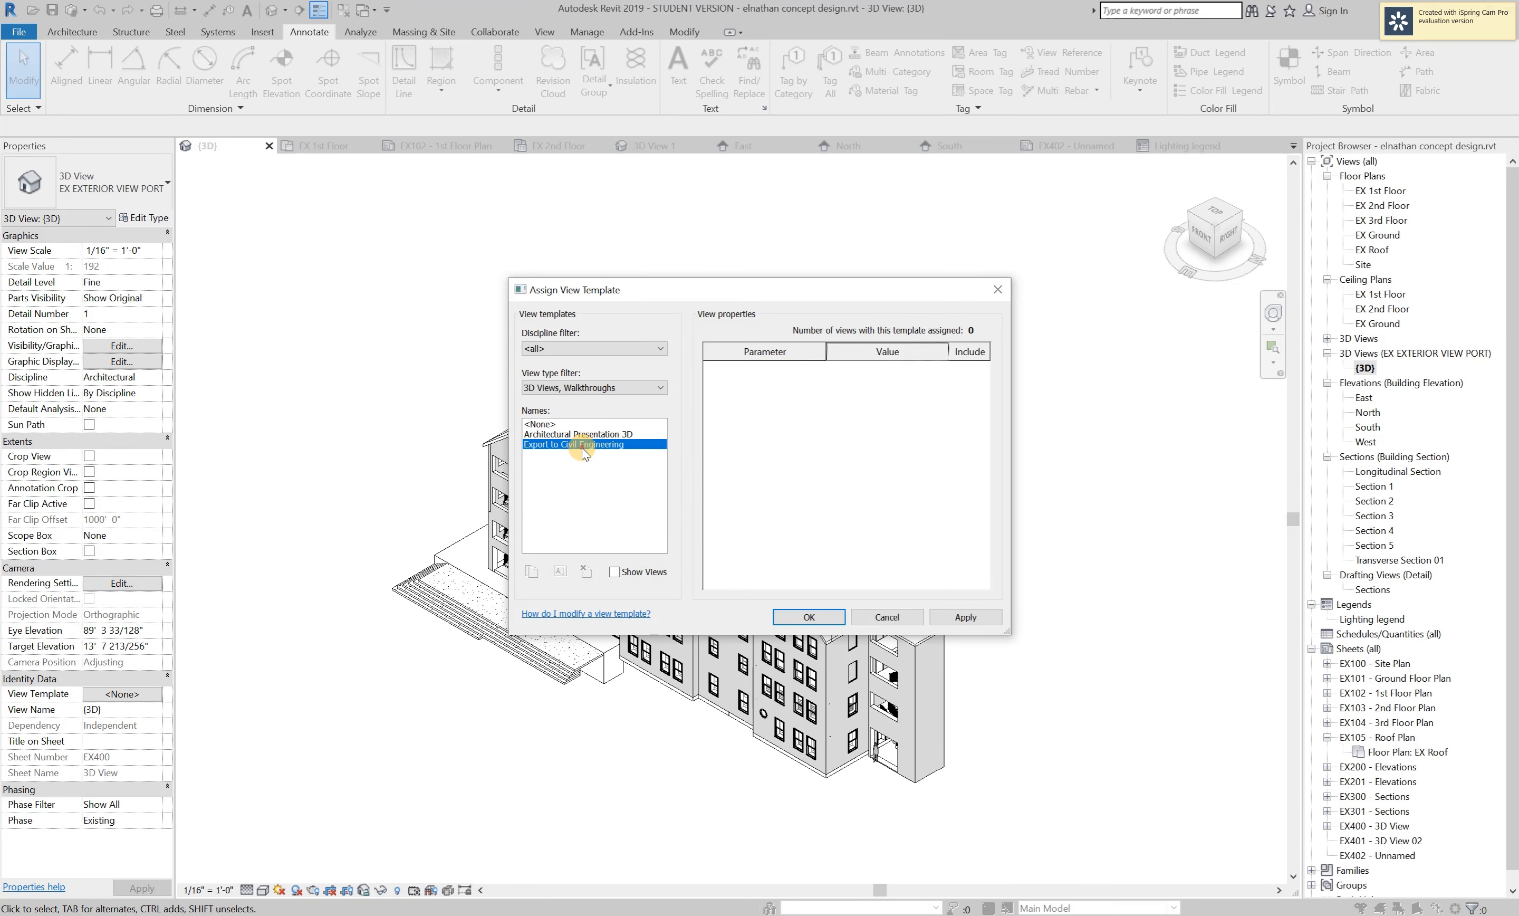
{"action": "left_click", "coordinate": [582, 435]}
{"action": "left_click", "coordinate": [578, 444]}
{"action": "left_click", "coordinate": [577, 433]}
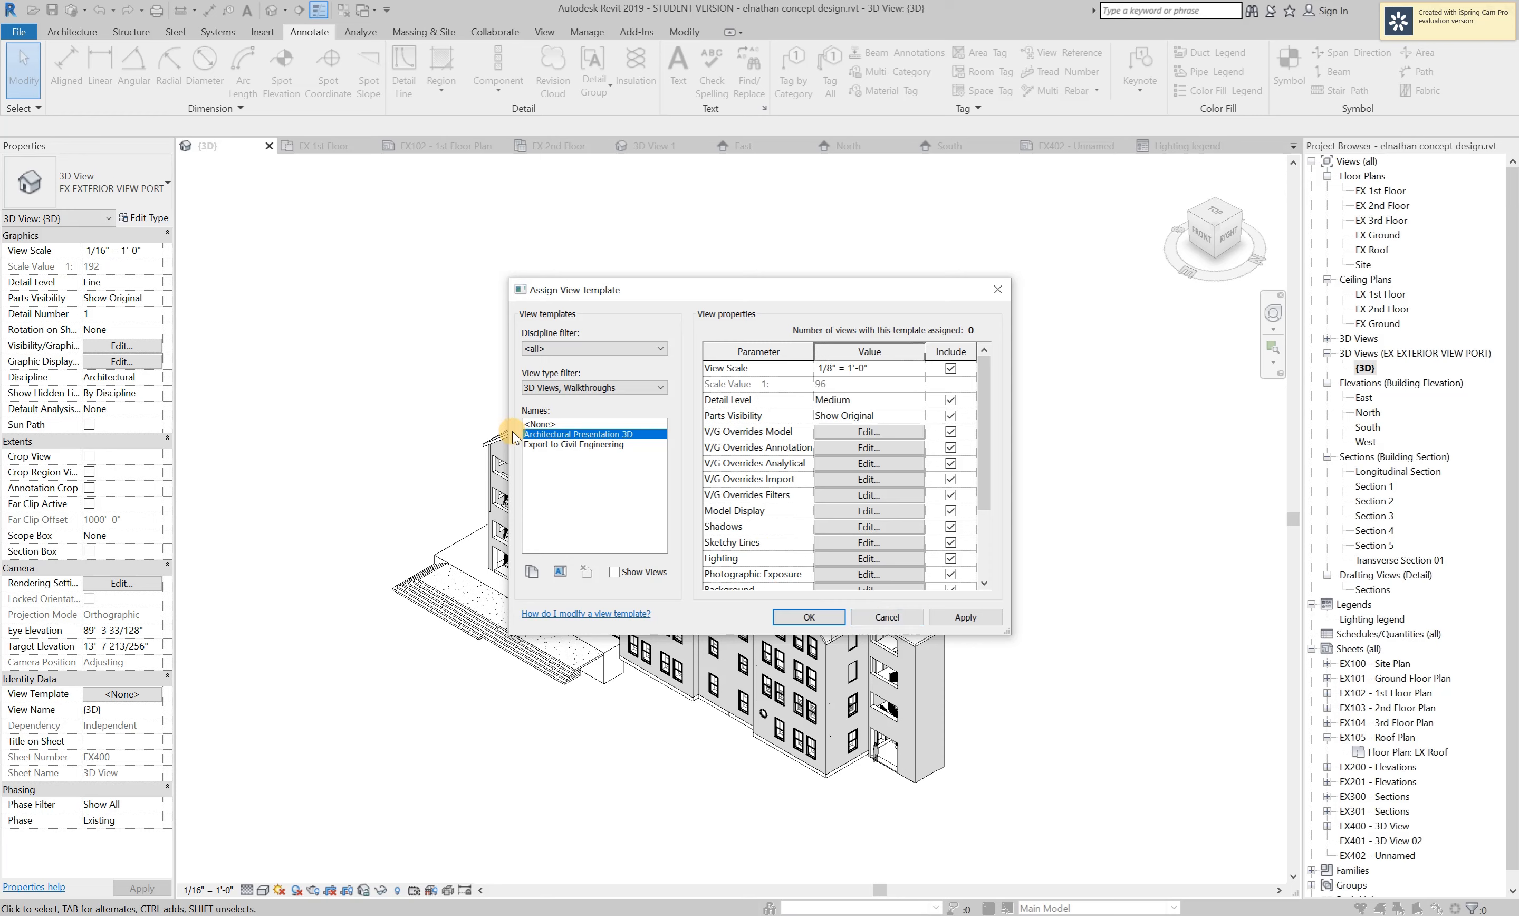
{"action": "scroll", "coordinate": [825, 445], "scroll_direction": "down", "scroll_amount": 3}
{"action": "scroll", "coordinate": [861, 568], "scroll_direction": "up", "scroll_amount": 3}
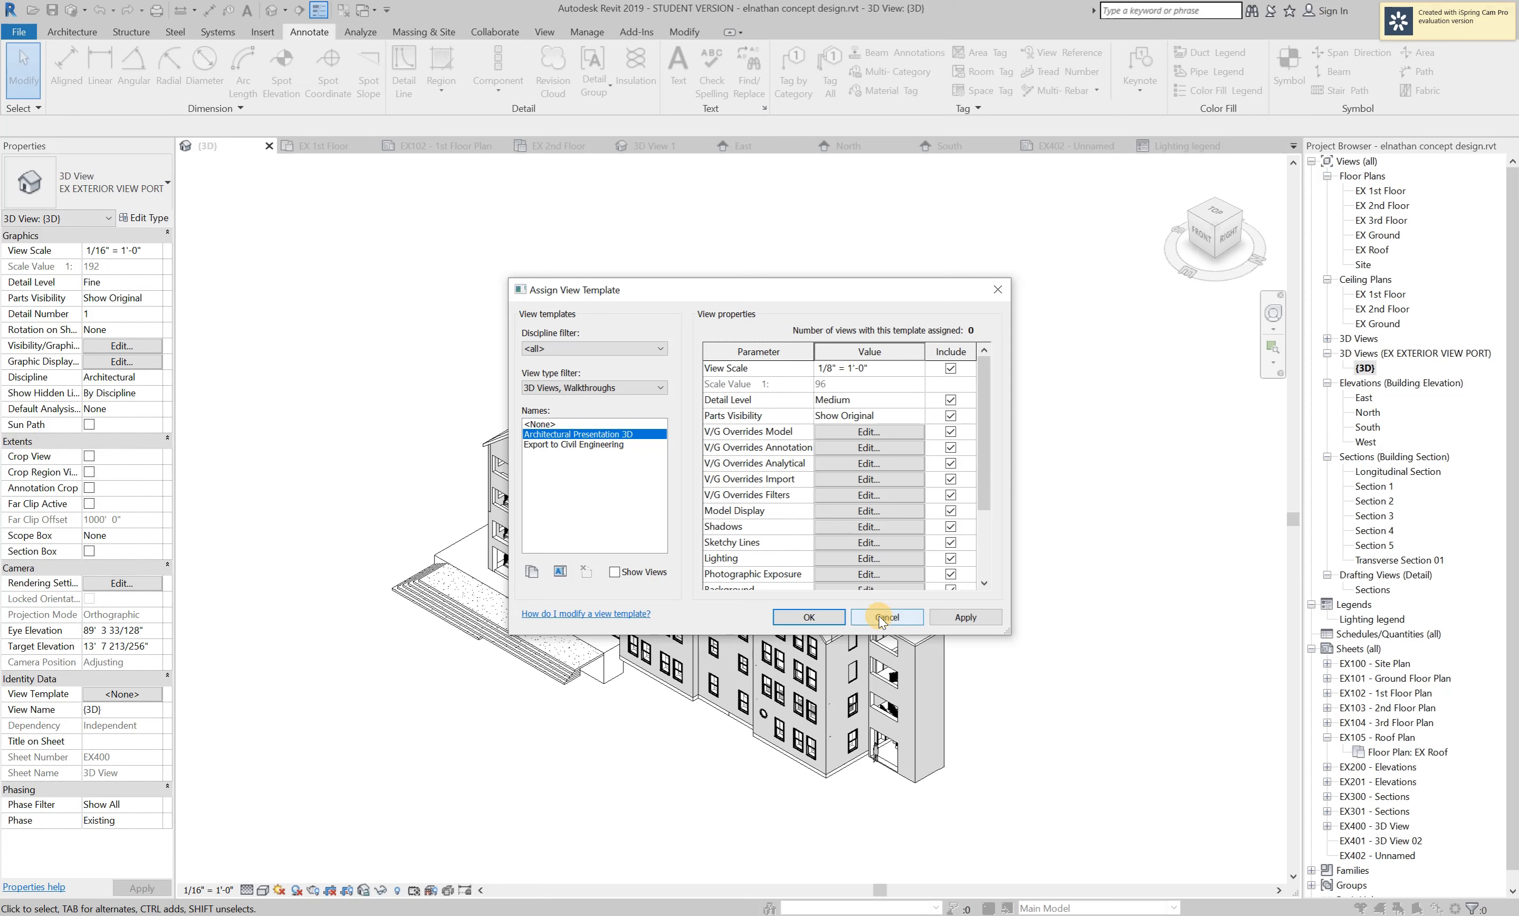
{"action": "scroll", "coordinate": [790, 493], "scroll_direction": "down", "scroll_amount": 3}
{"action": "scroll", "coordinate": [761, 521], "scroll_direction": "up", "scroll_amount": 3}
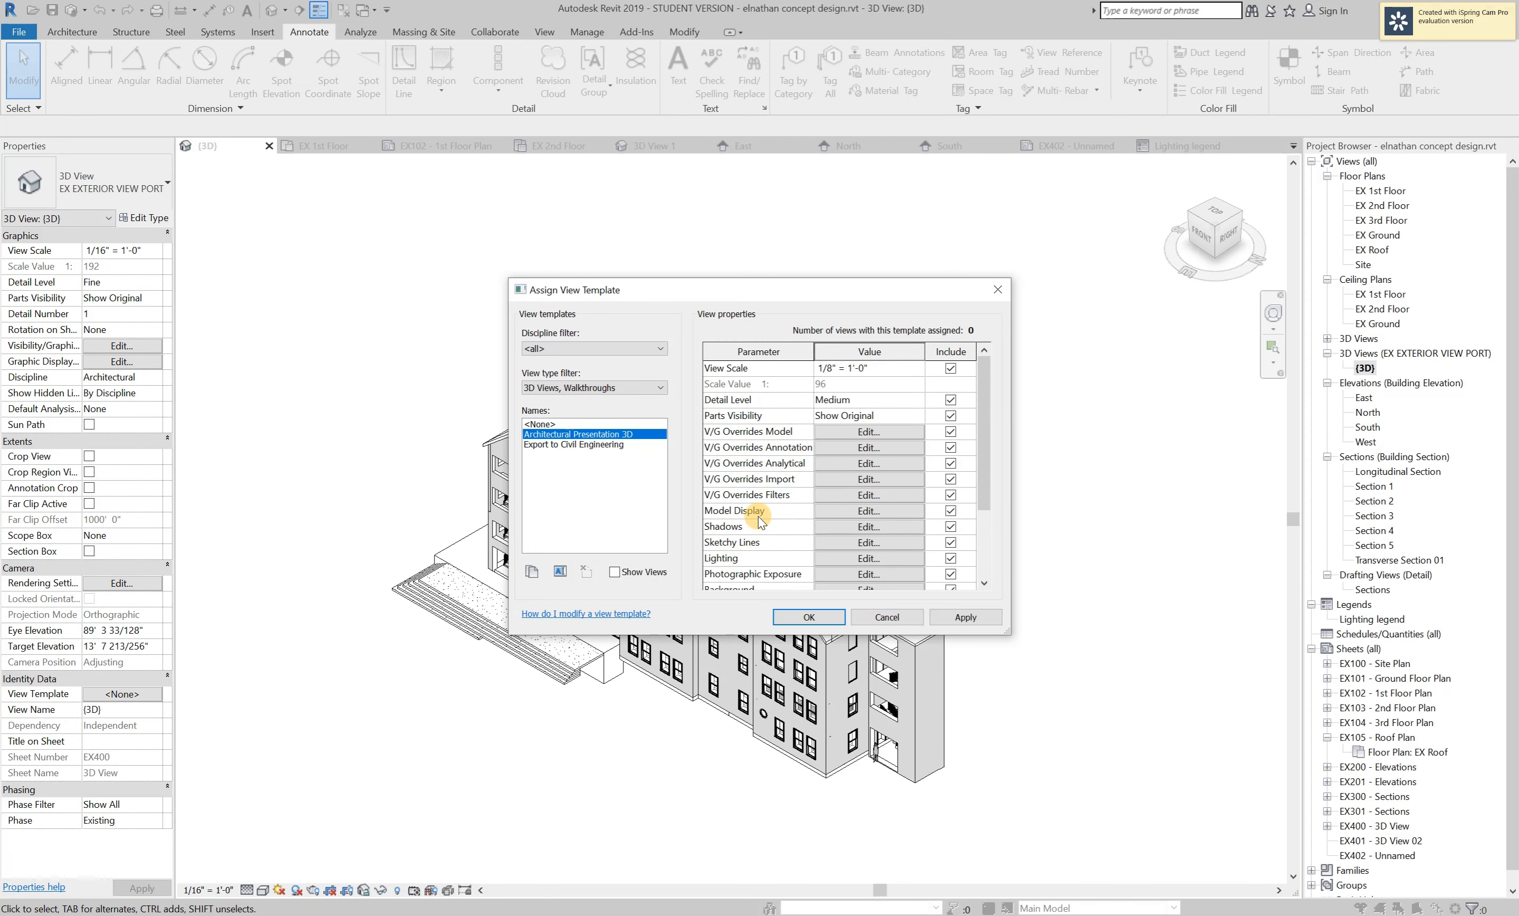
{"action": "scroll", "coordinate": [760, 521], "scroll_direction": "down", "scroll_amount": 1}
{"action": "scroll", "coordinate": [758, 516], "scroll_direction": "up", "scroll_amount": 1}
Enable ambient shadows in the Architectural Presentation 3D template and assign the template to the {3D} view.
{"action": "left_click", "coordinate": [874, 527]}
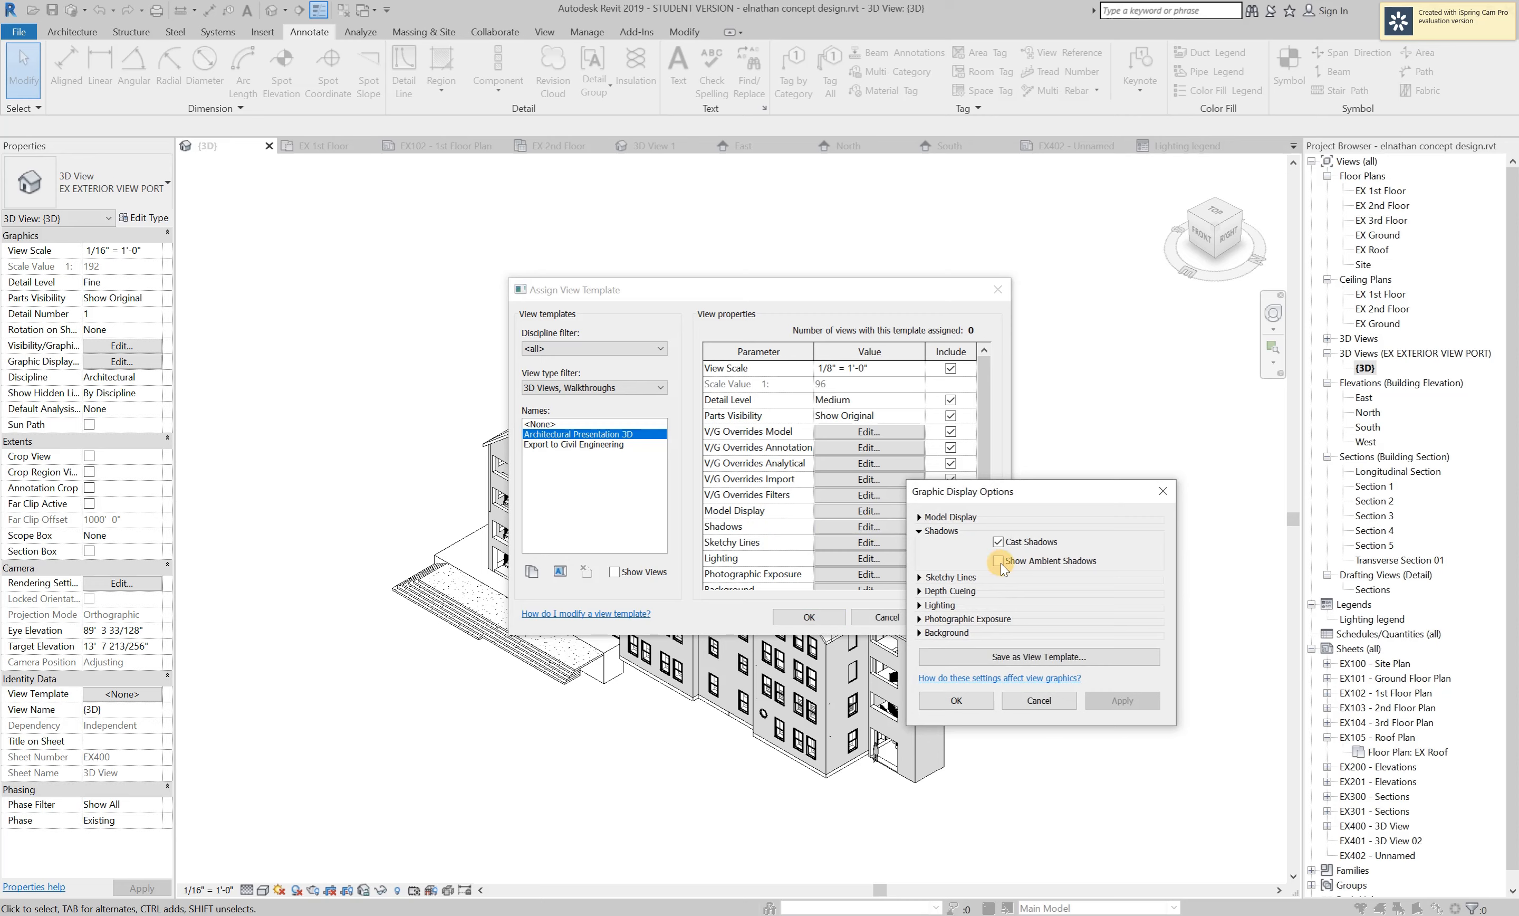
{"action": "left_click", "coordinate": [1000, 562]}
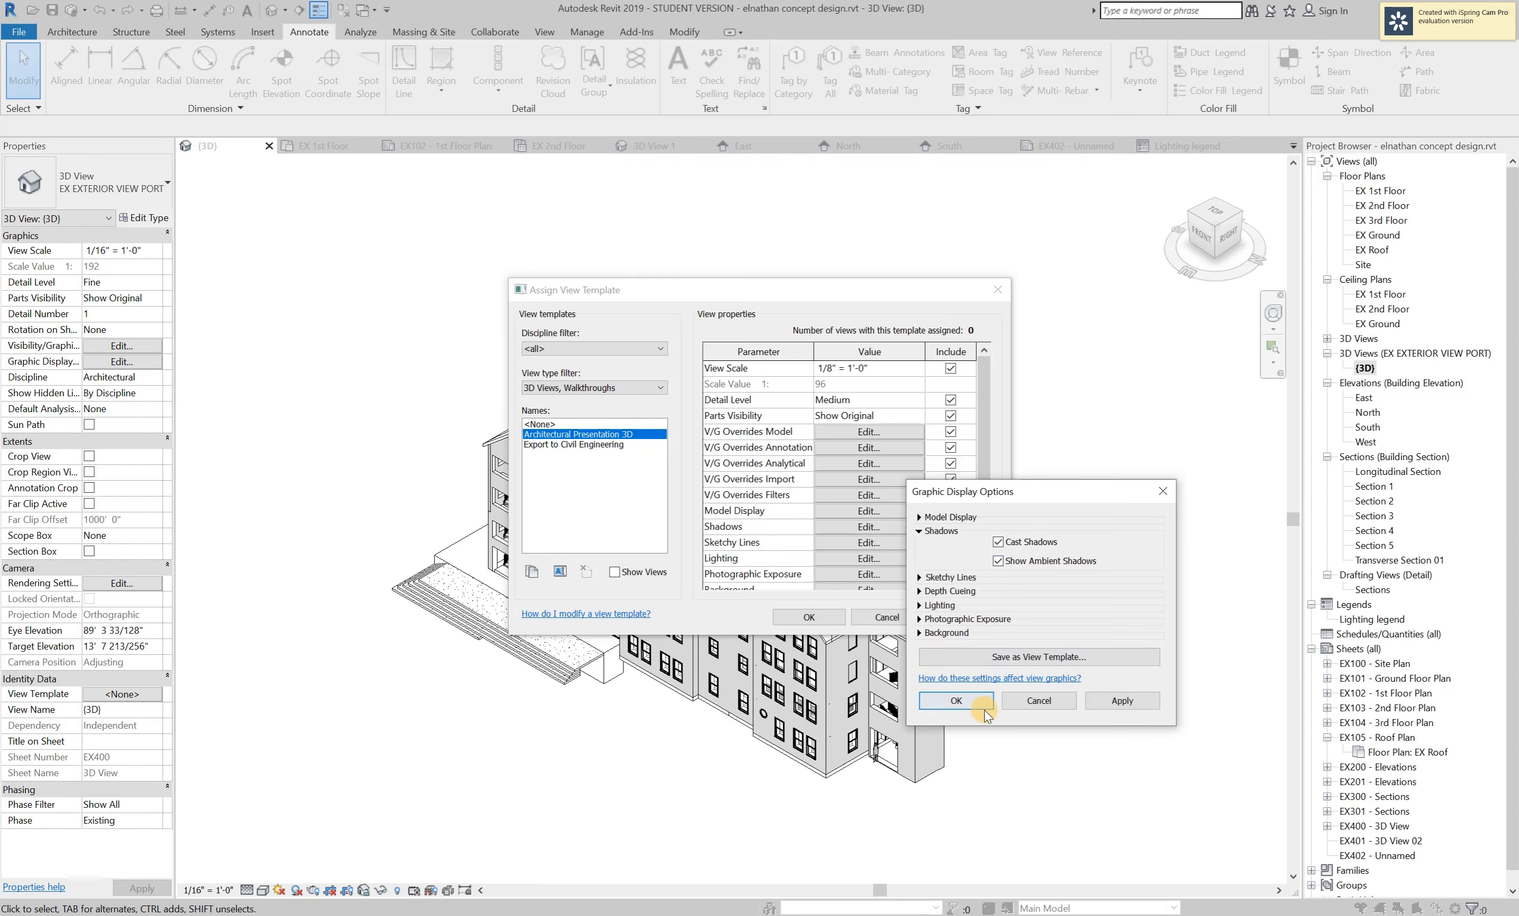
{"action": "left_click", "coordinate": [970, 701]}
{"action": "left_click", "coordinate": [831, 611]}
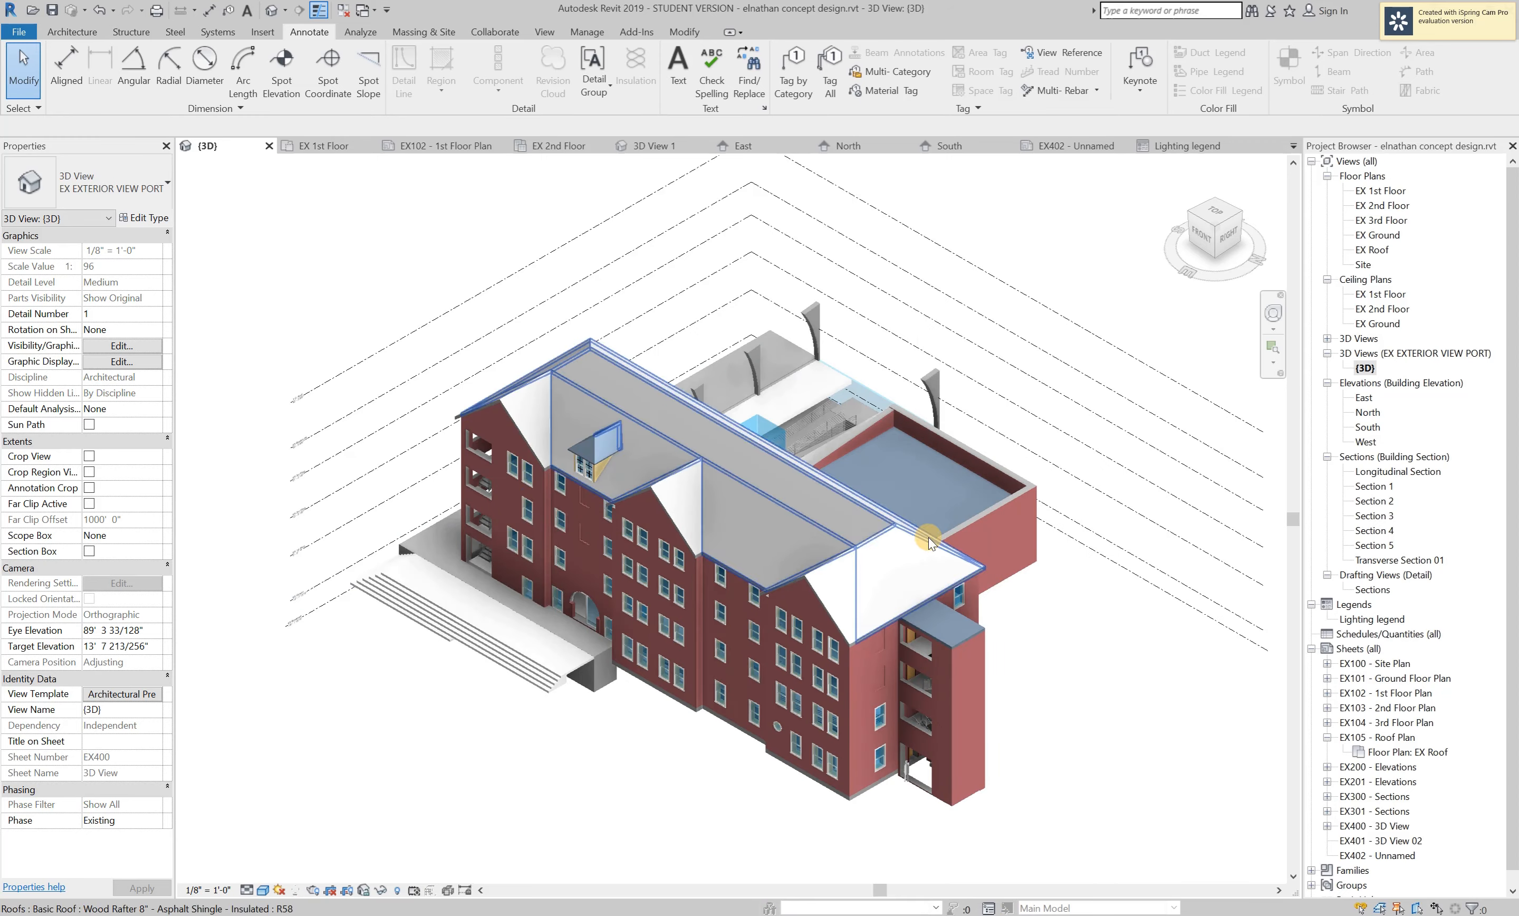
Review the properties of the assigned view template, and set the {3D} view's template back to <None>.
{"action": "scroll", "coordinate": [829, 451], "scroll_direction": "down", "scroll_amount": 1}
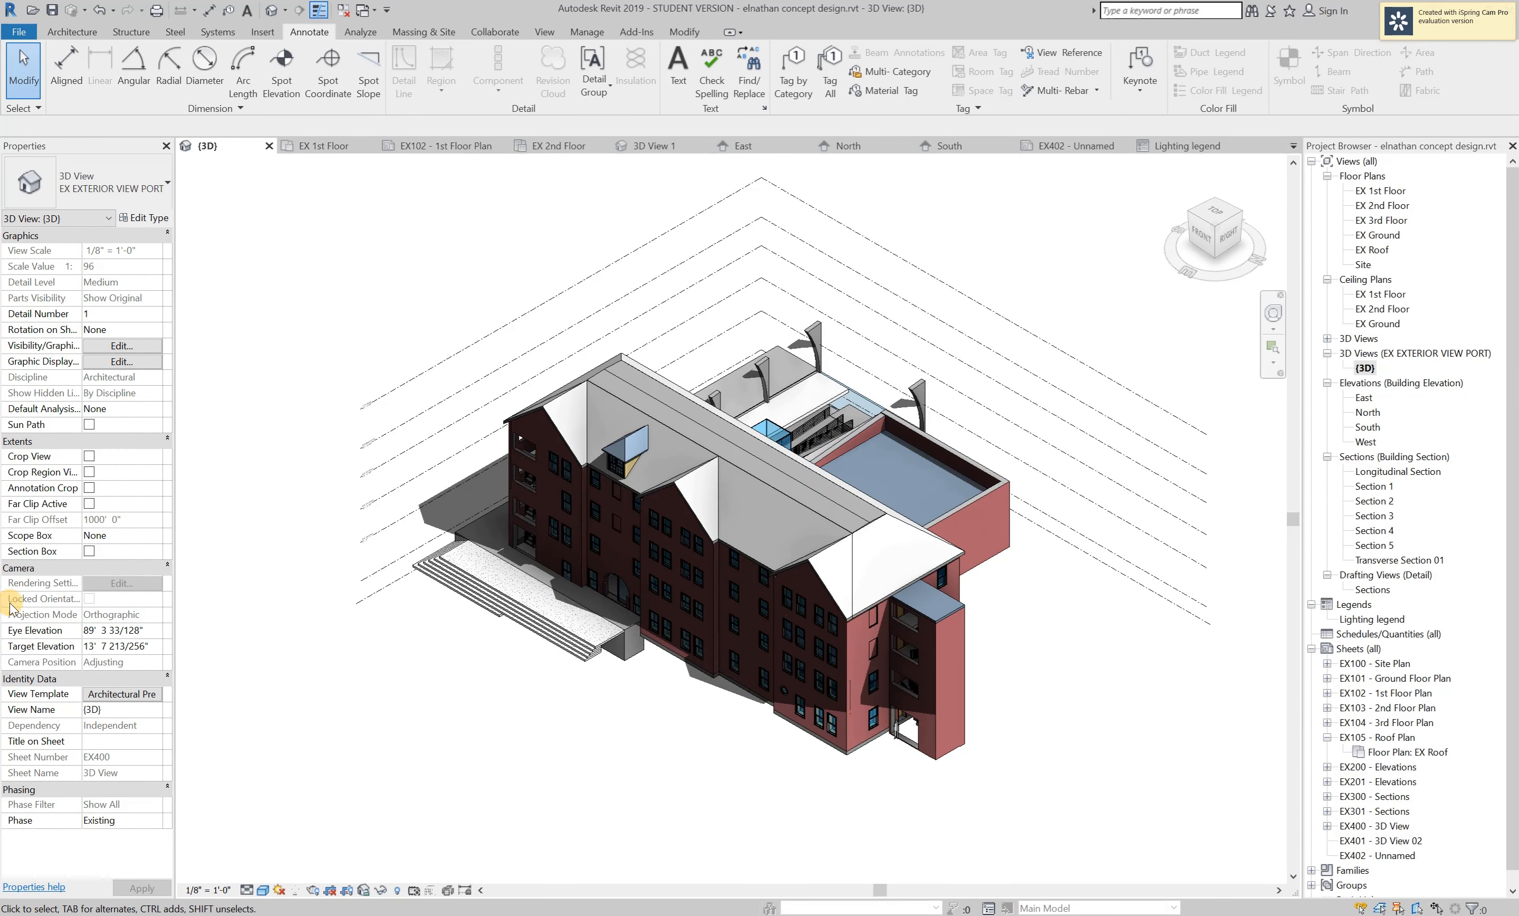
{"action": "left_click", "coordinate": [123, 694]}
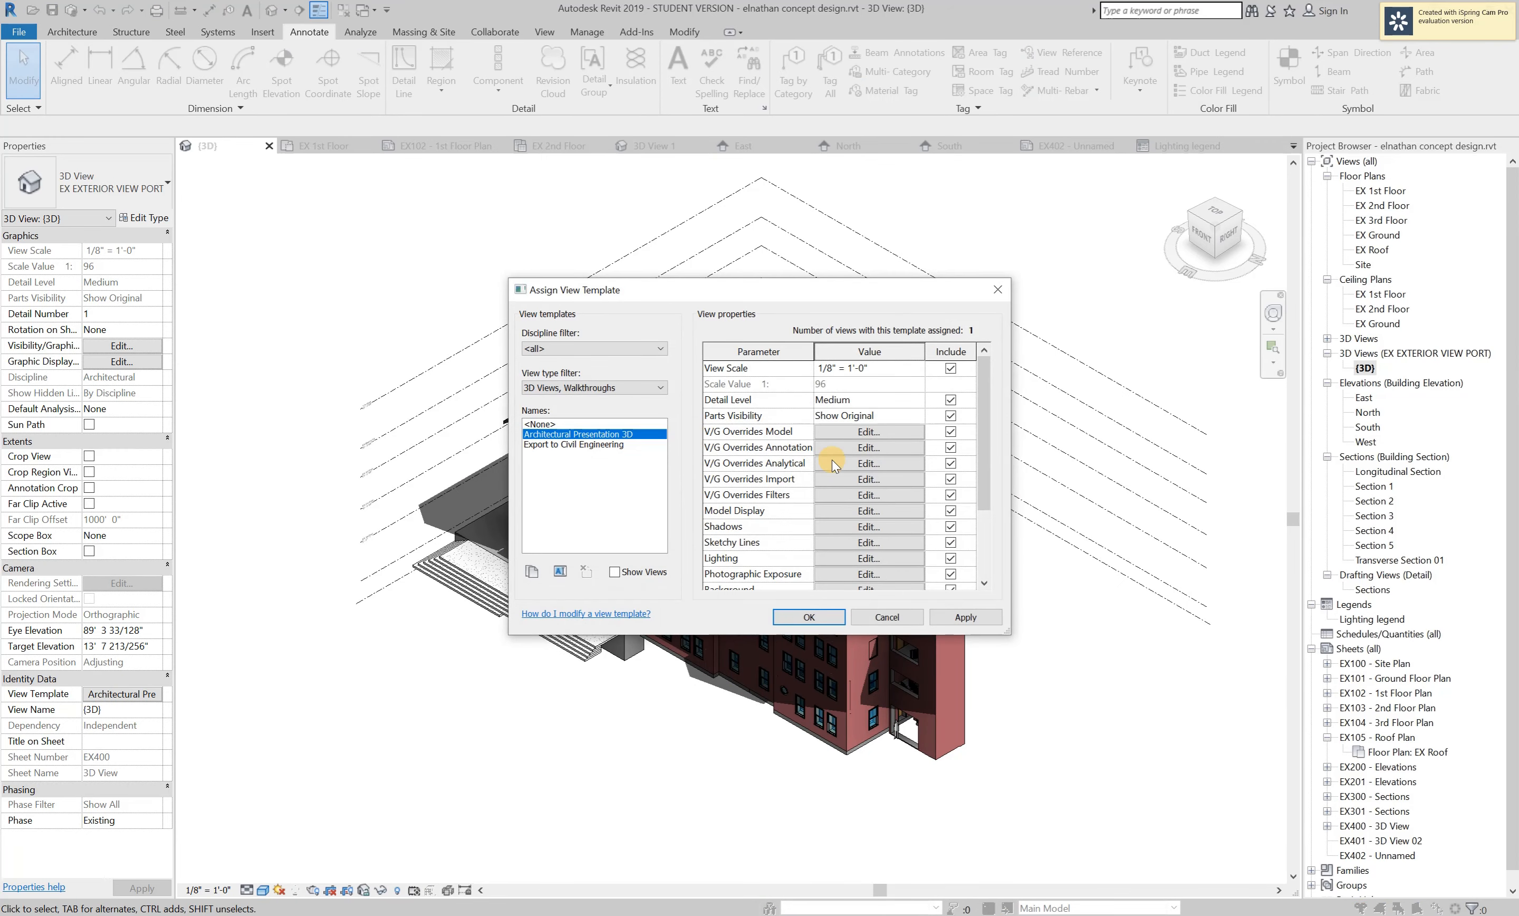
{"action": "scroll", "coordinate": [832, 459], "scroll_direction": "down", "scroll_amount": 2}
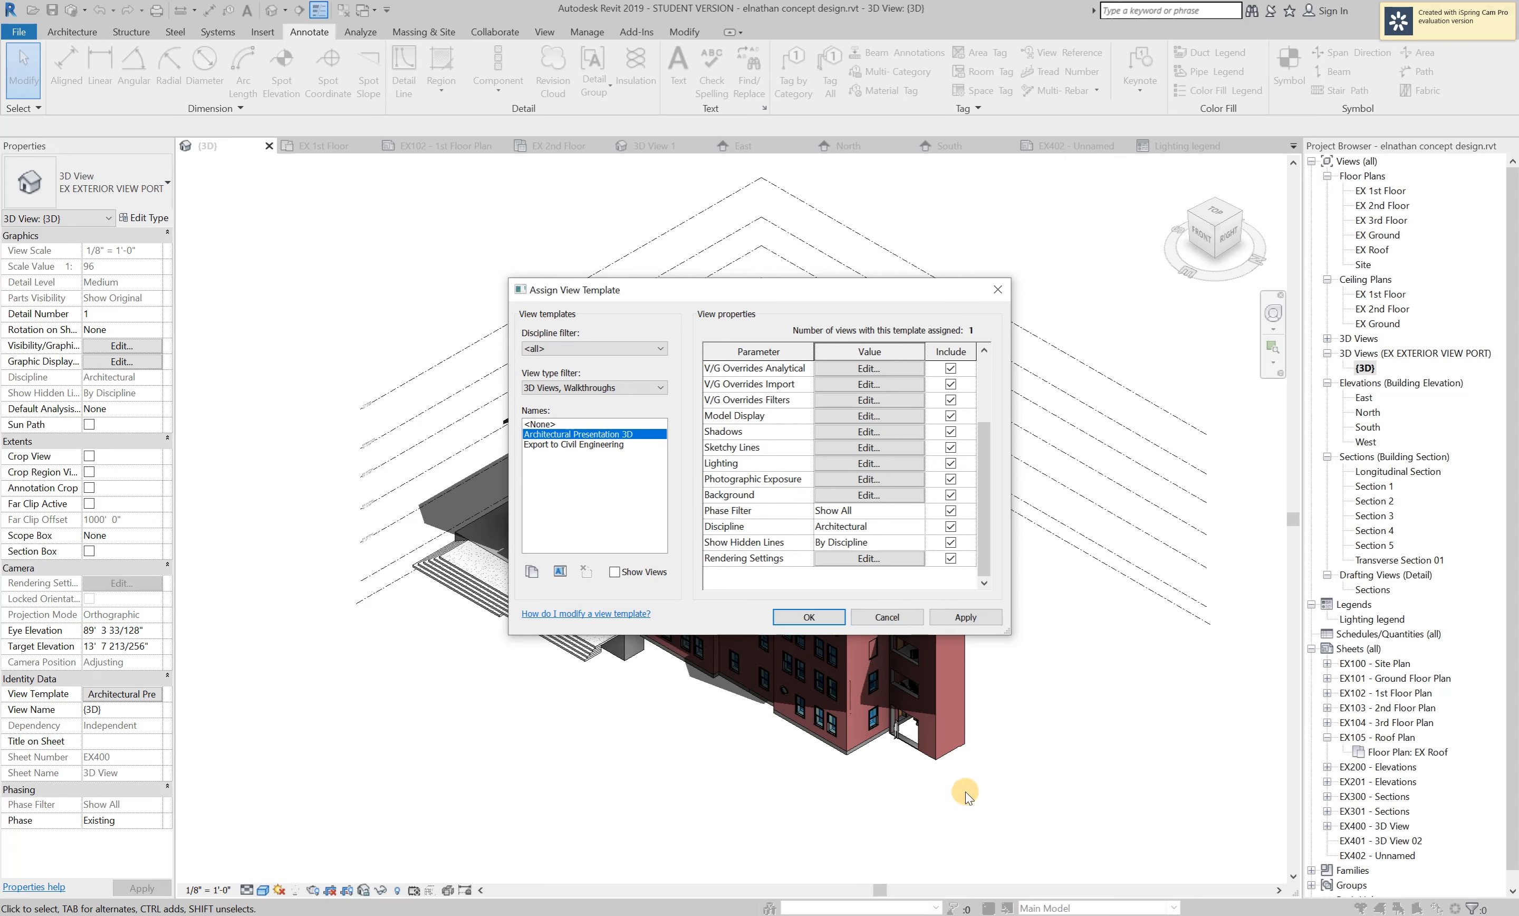
{"action": "left_click", "coordinate": [539, 424]}
{"action": "left_click", "coordinate": [983, 615]}
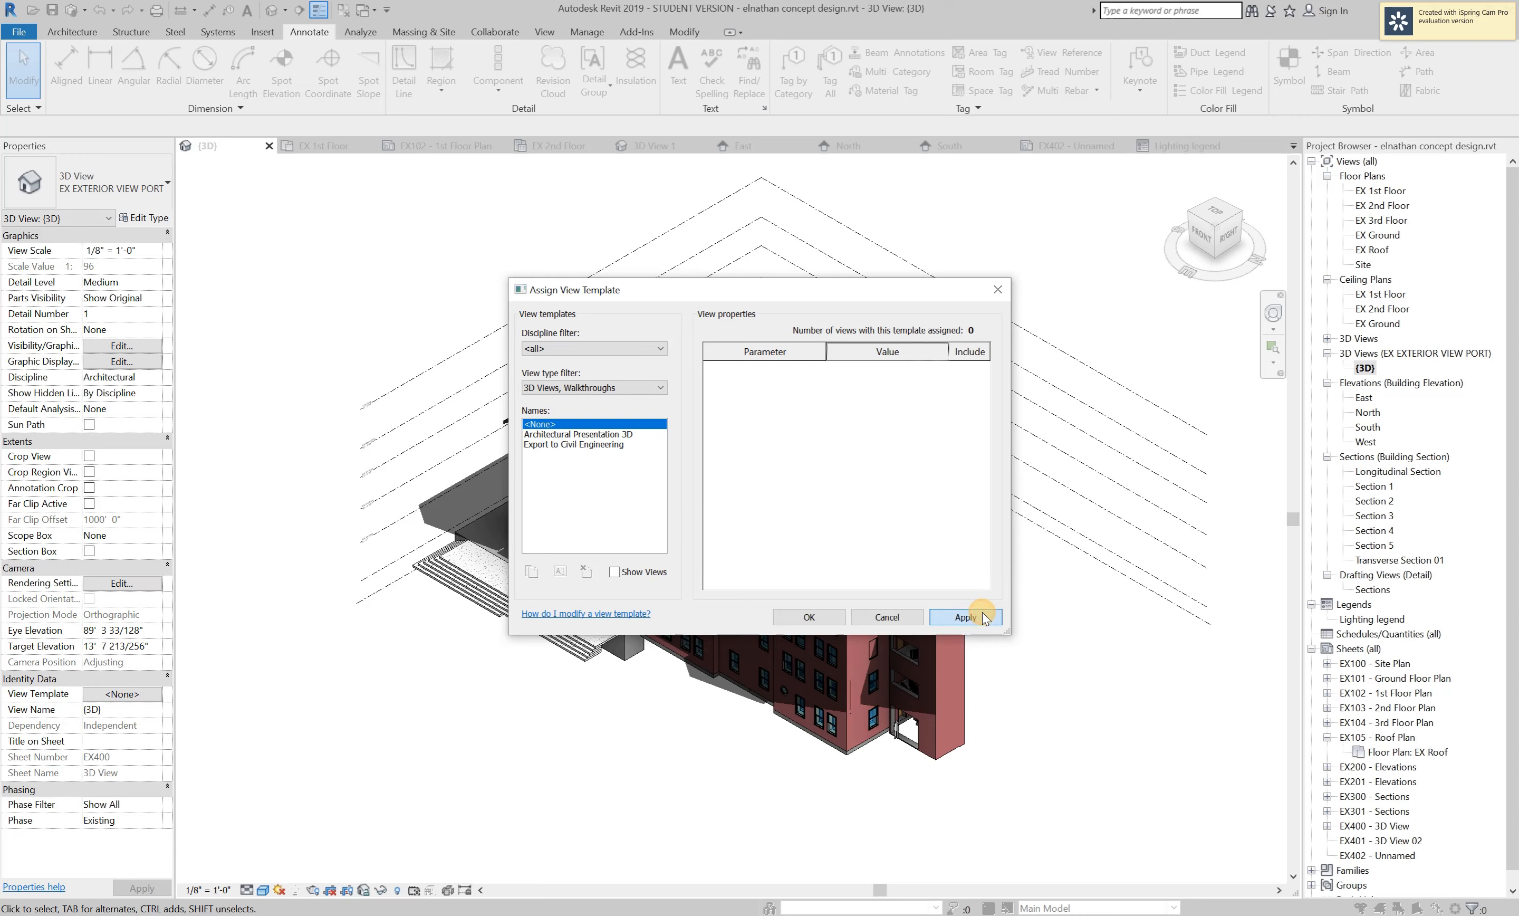
{"action": "left_click", "coordinate": [809, 617]}
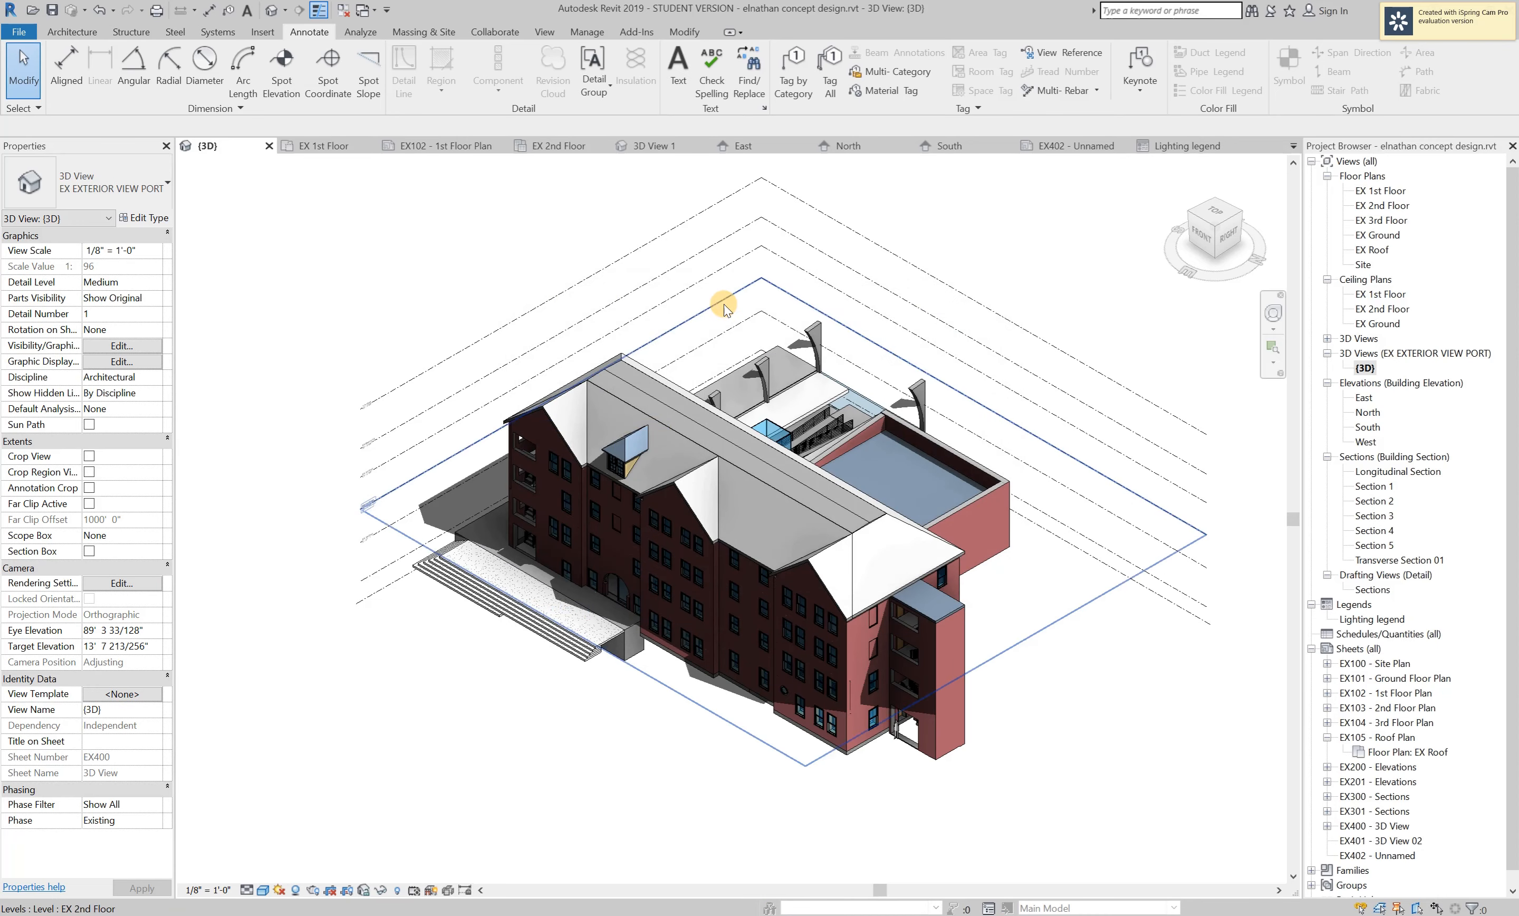
Look through the Architectural Presentation 3D and Export to Civil Engineering templates, and close the dialog without assigning one.
{"action": "left_click", "coordinate": [143, 693]}
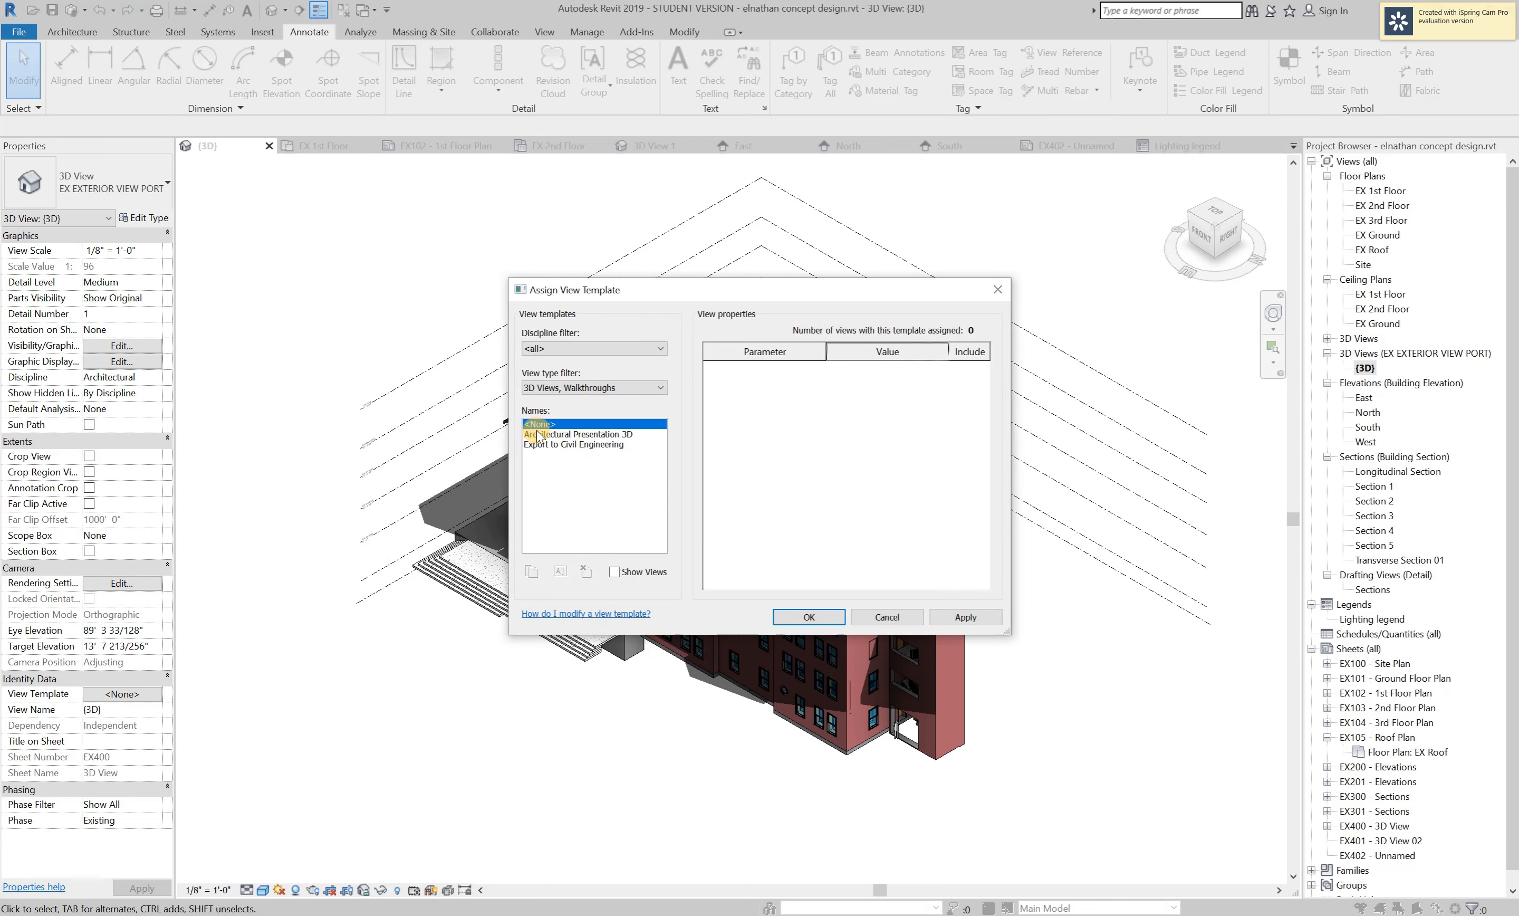
{"action": "left_click", "coordinate": [543, 435]}
{"action": "left_click", "coordinate": [543, 444]}
{"action": "left_click", "coordinate": [542, 424]}
{"action": "left_click", "coordinate": [890, 616]}
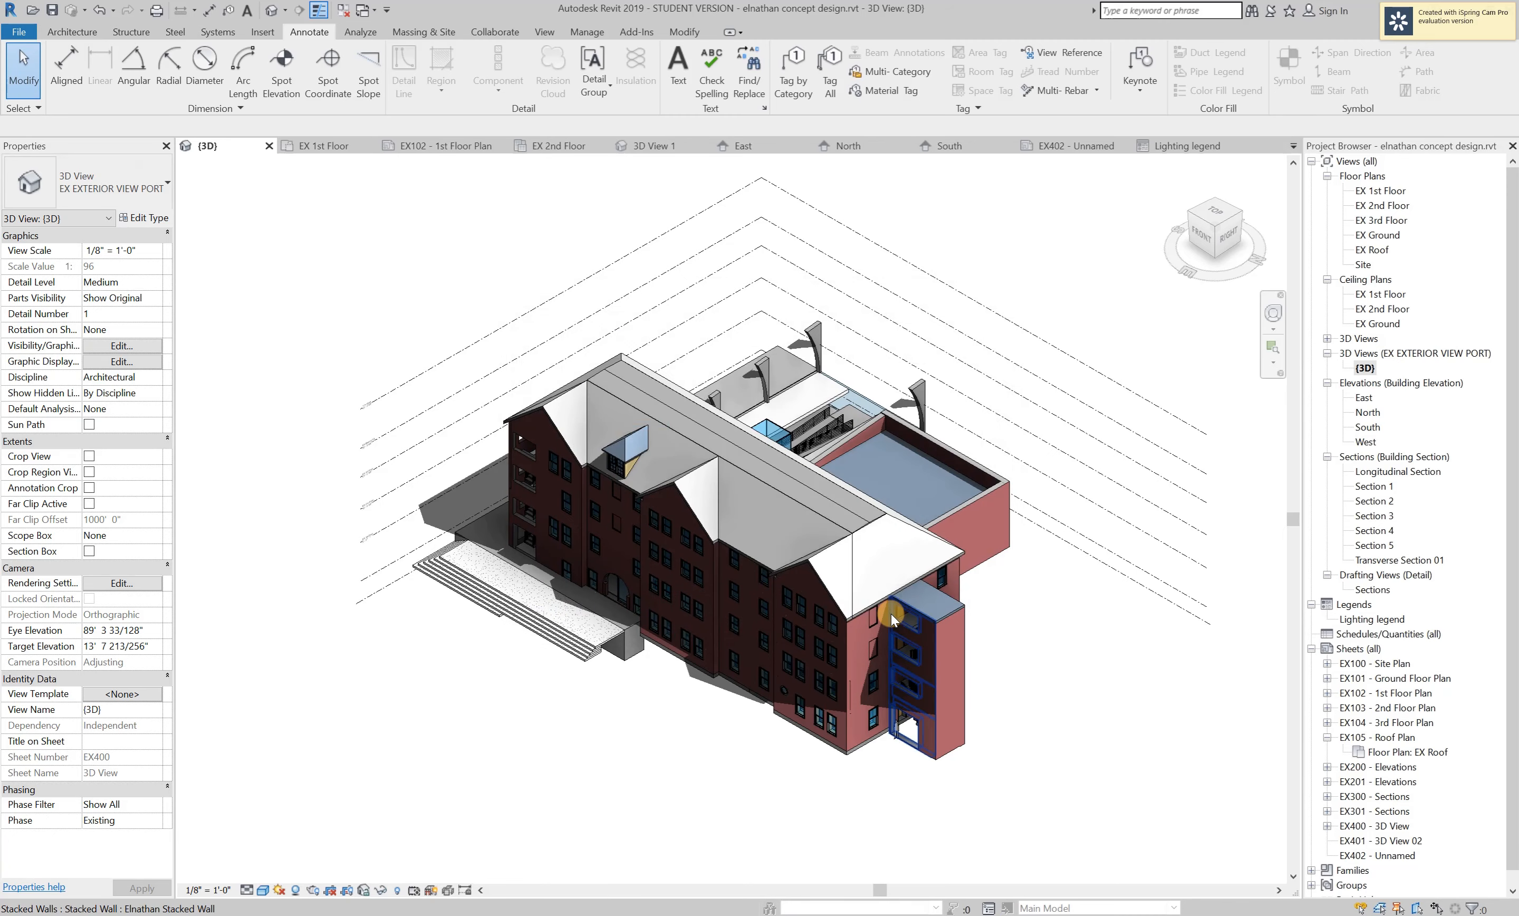
Set the {3D} view's visual style to Hidden Line and turn off its shadows.
{"action": "left_click", "coordinate": [259, 893]}
{"action": "left_click", "coordinate": [293, 808]}
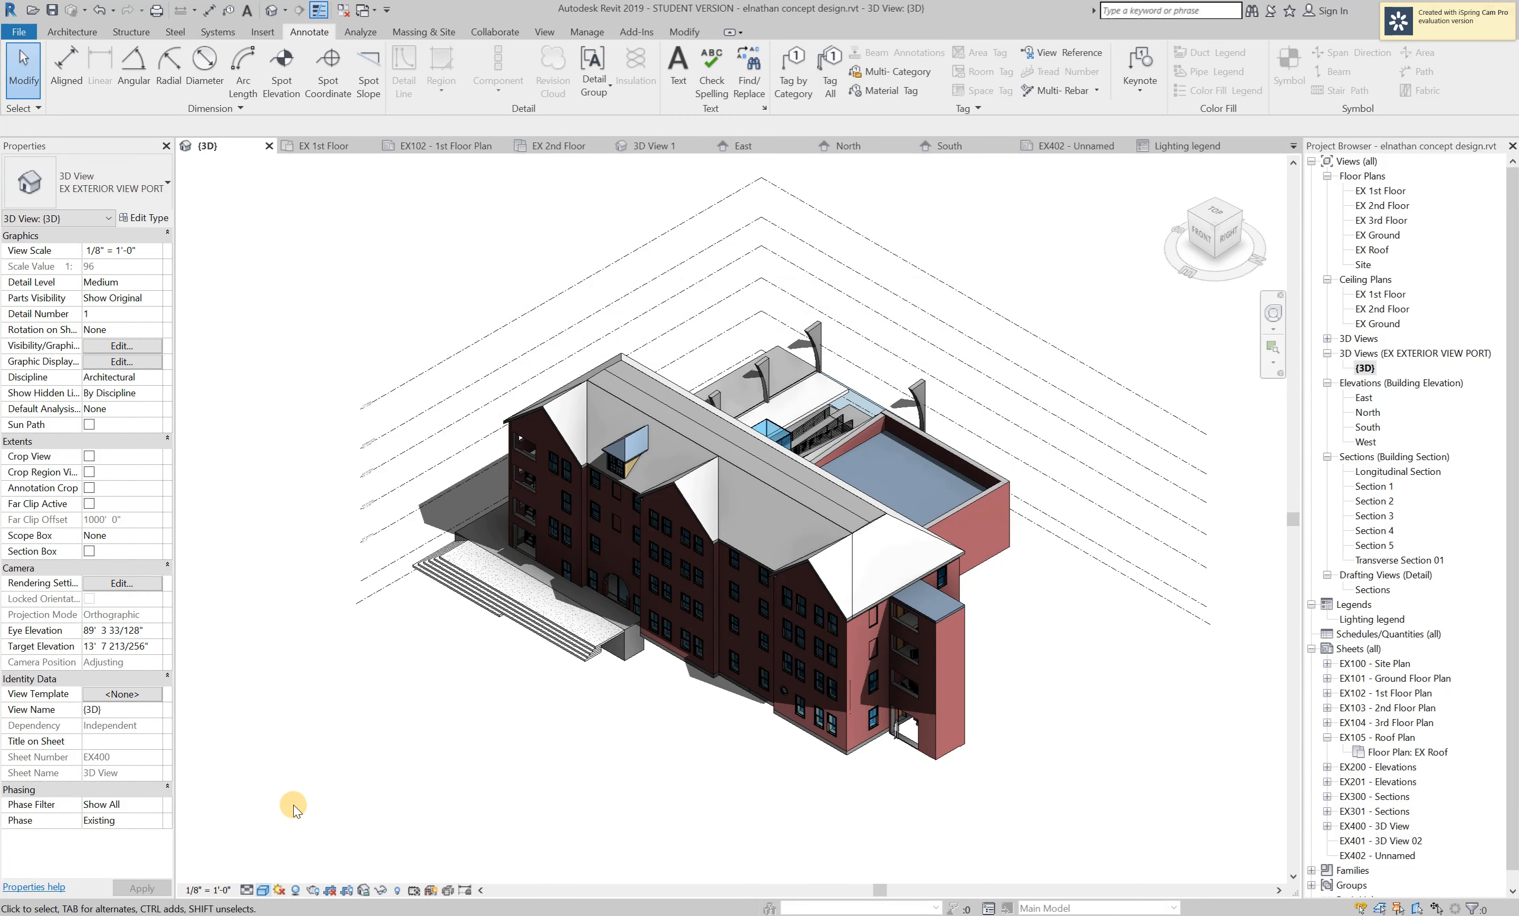
{"action": "left_click", "coordinate": [292, 891]}
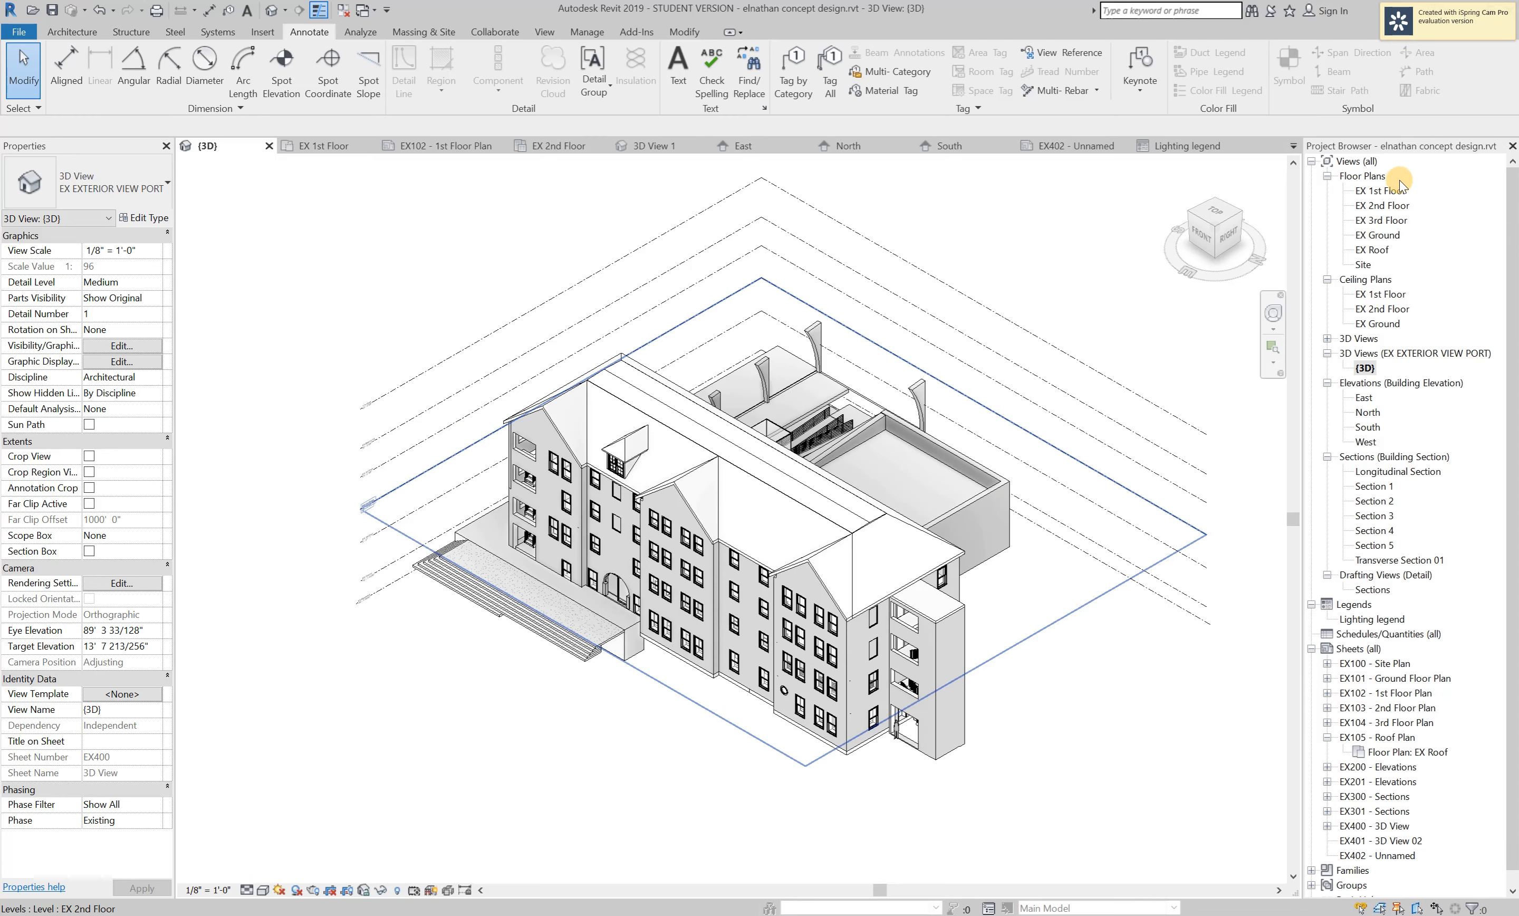
Open sheet EX100 - Site Plan to view it, and continue to sheet EX101 - Ground Floor Plan.
{"action": "scroll", "coordinate": [1377, 818], "scroll_direction": "down", "scroll_amount": 1}
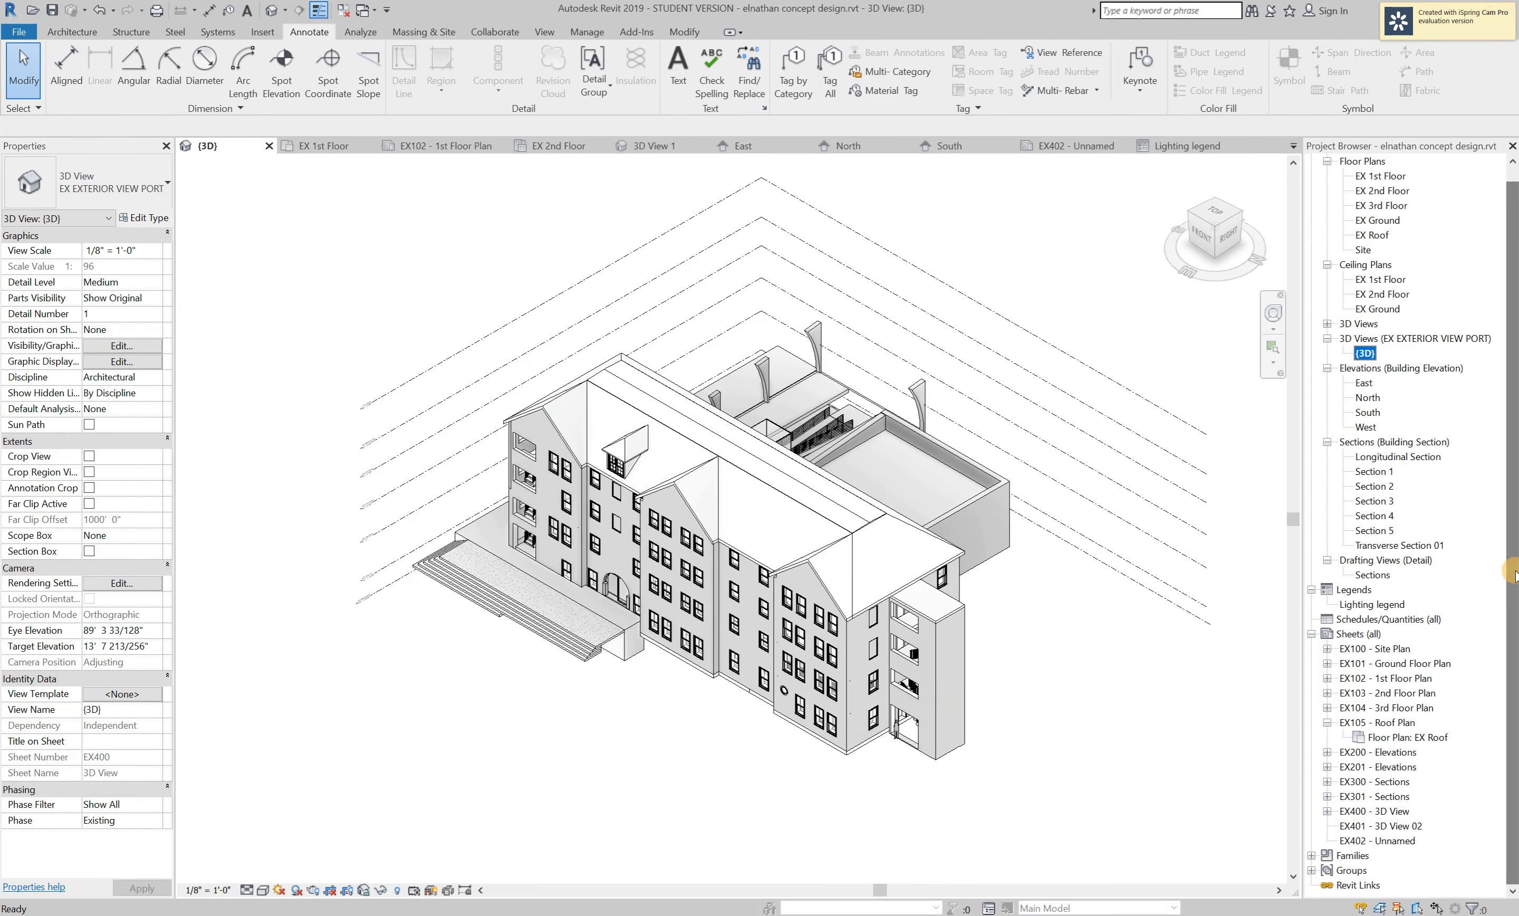
{"action": "double_click", "coordinate": [1371, 649]}
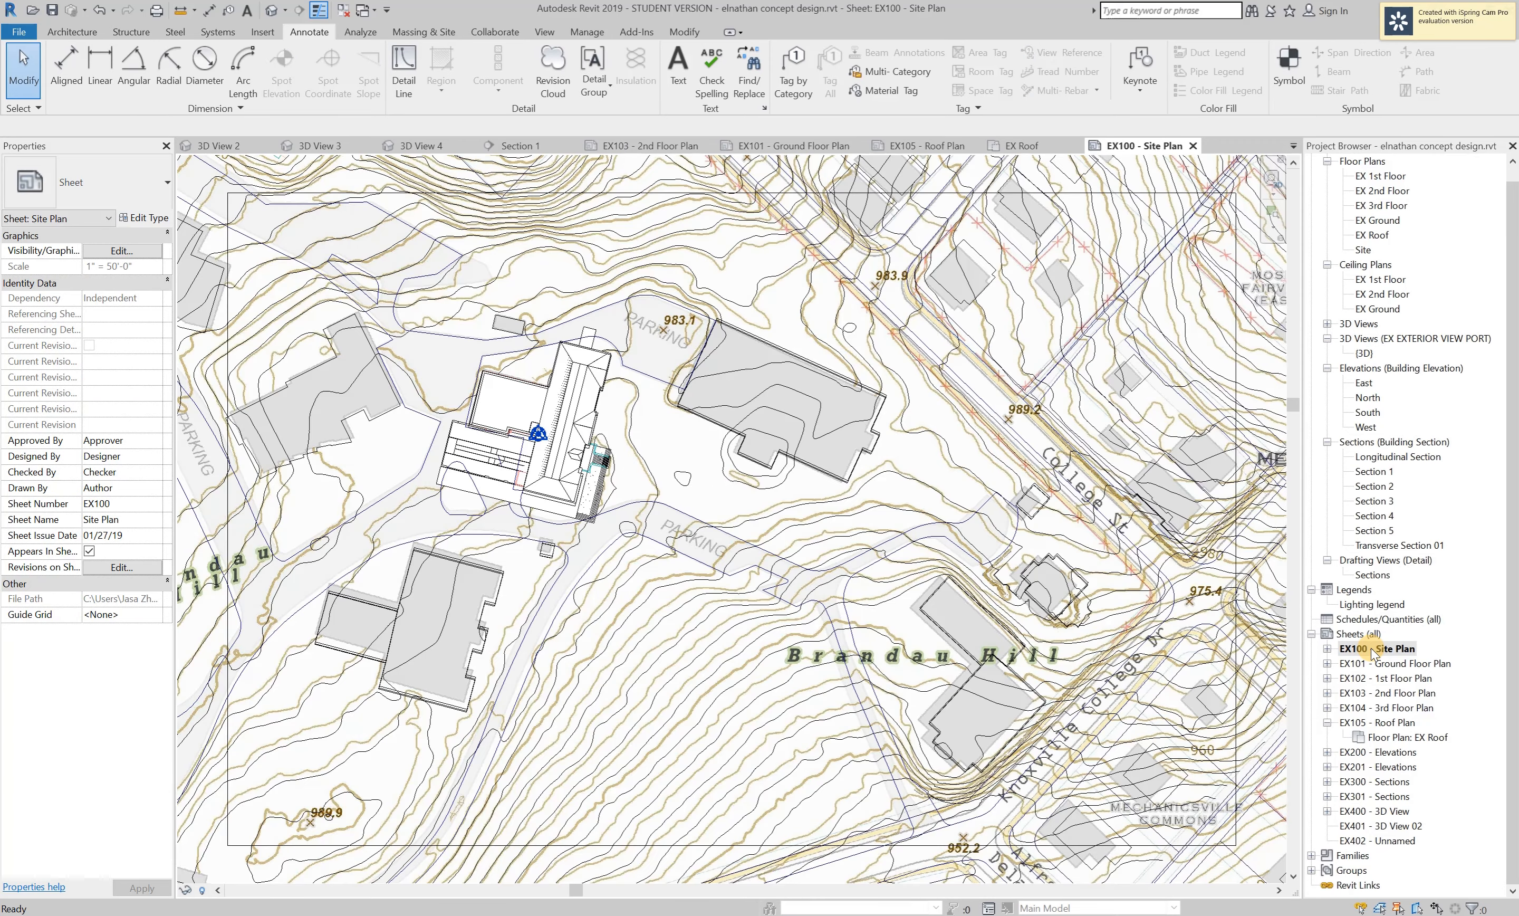
{"action": "scroll", "coordinate": [737, 602], "scroll_direction": "down", "scroll_amount": 1}
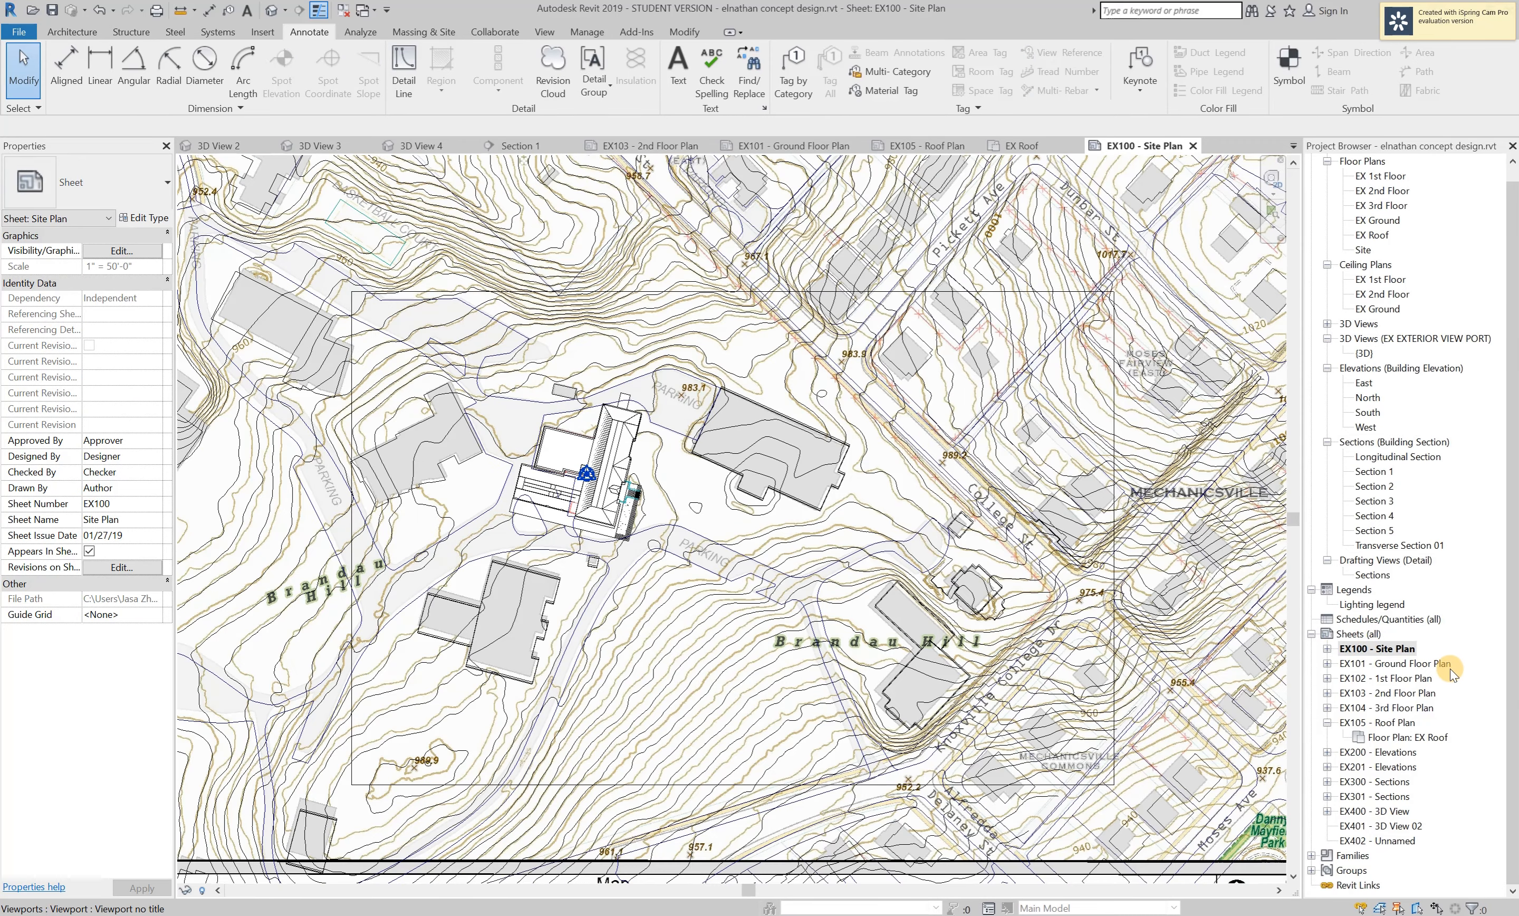
{"action": "left_click", "coordinate": [1438, 664]}
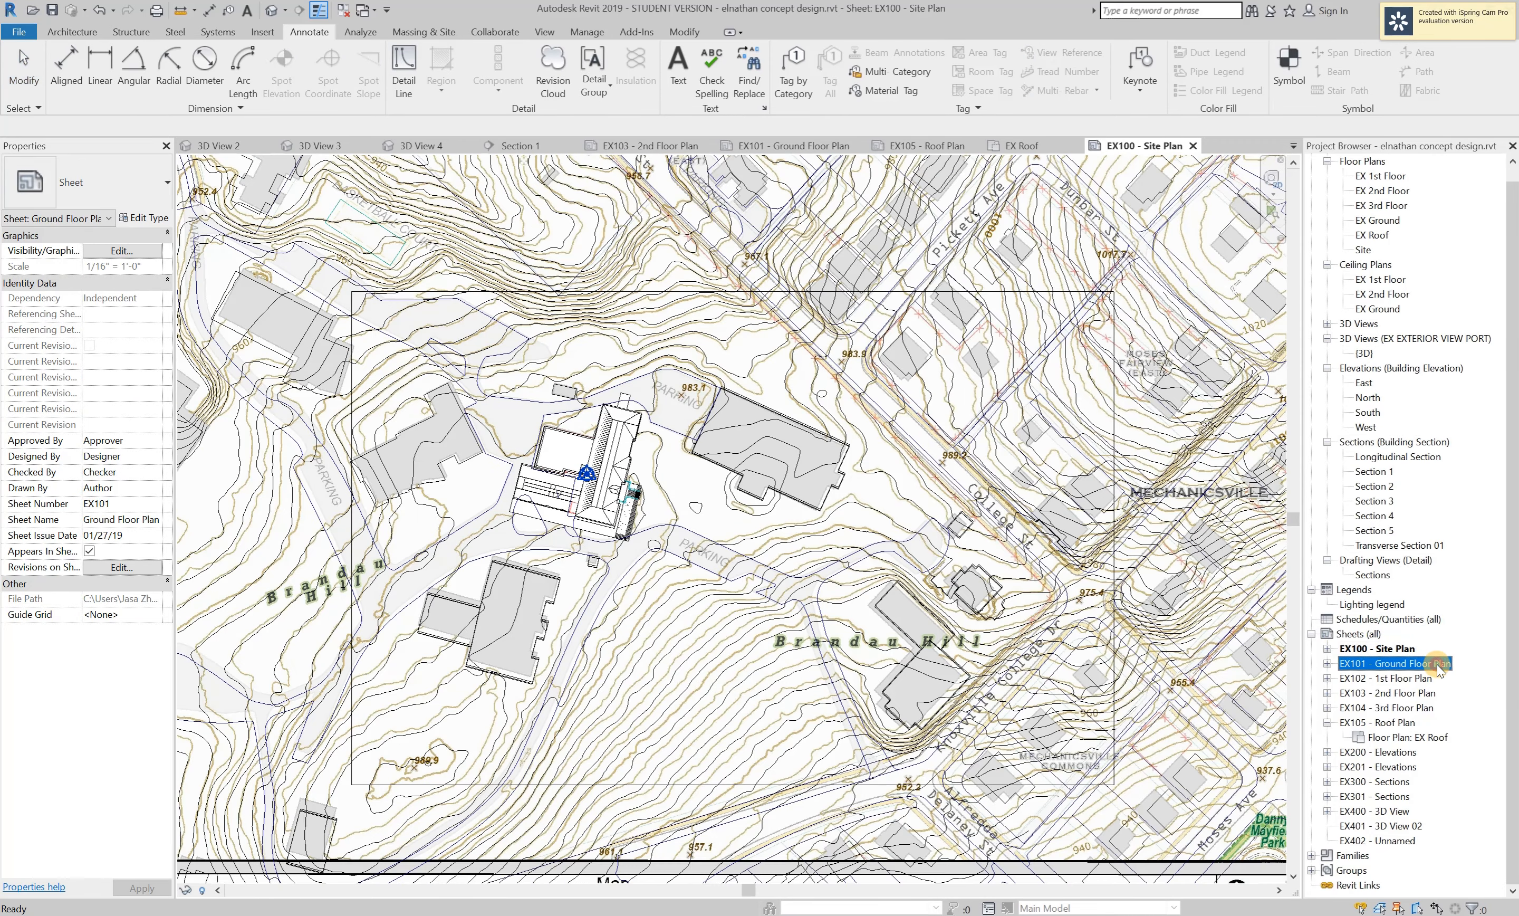
{"action": "double_click", "coordinate": [1438, 664]}
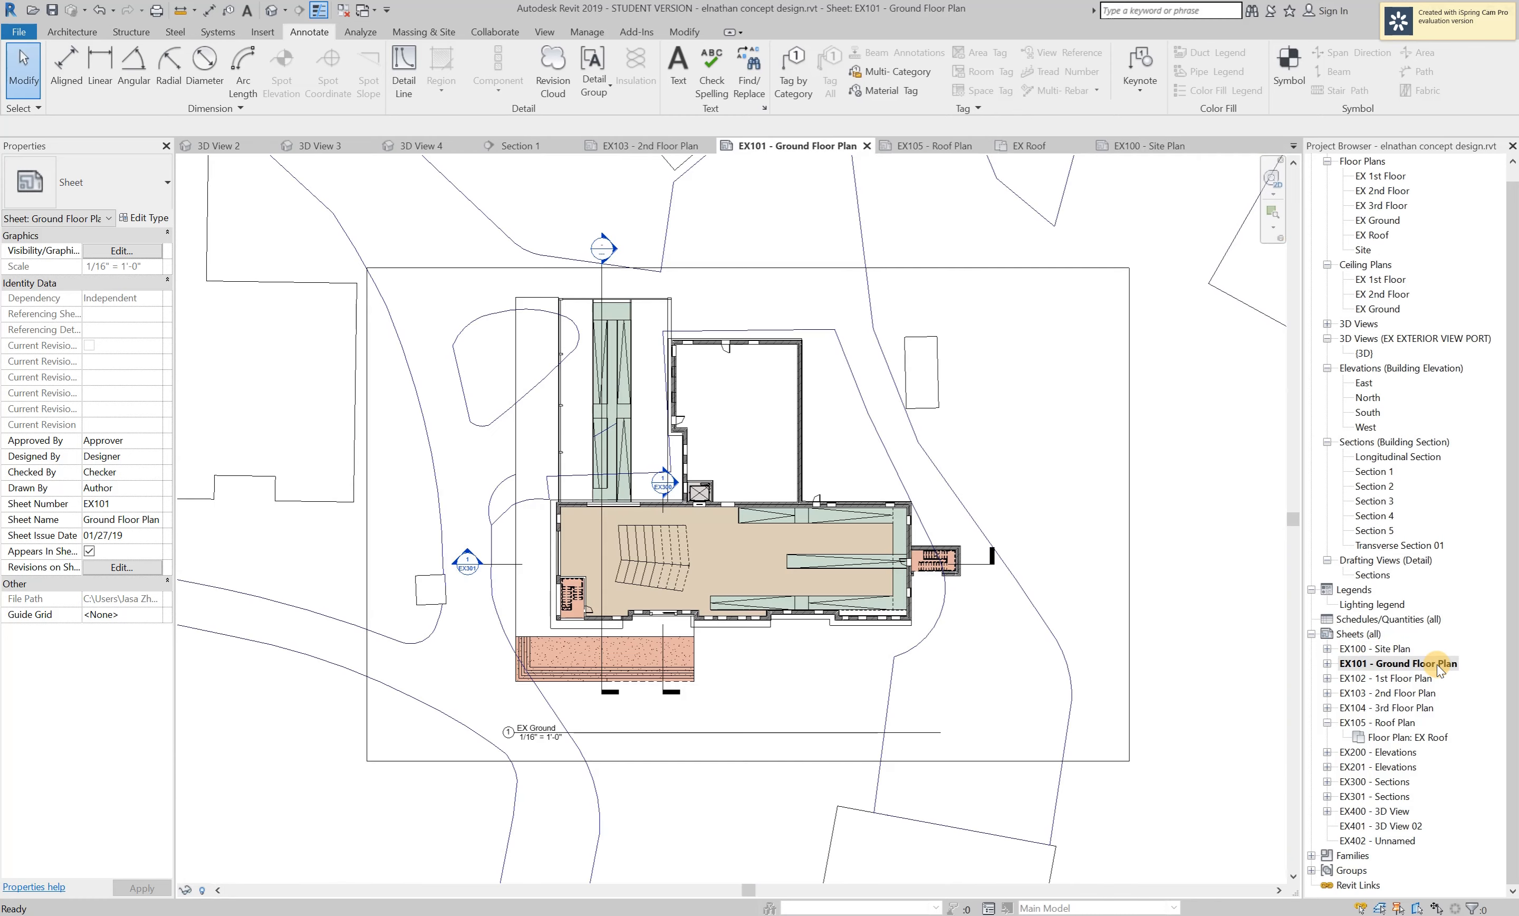
Open sheet EX102 - 1st Floor Plan and move its floor plan viewport to the upper-left corner of the title block.
{"action": "double_click", "coordinate": [1409, 679]}
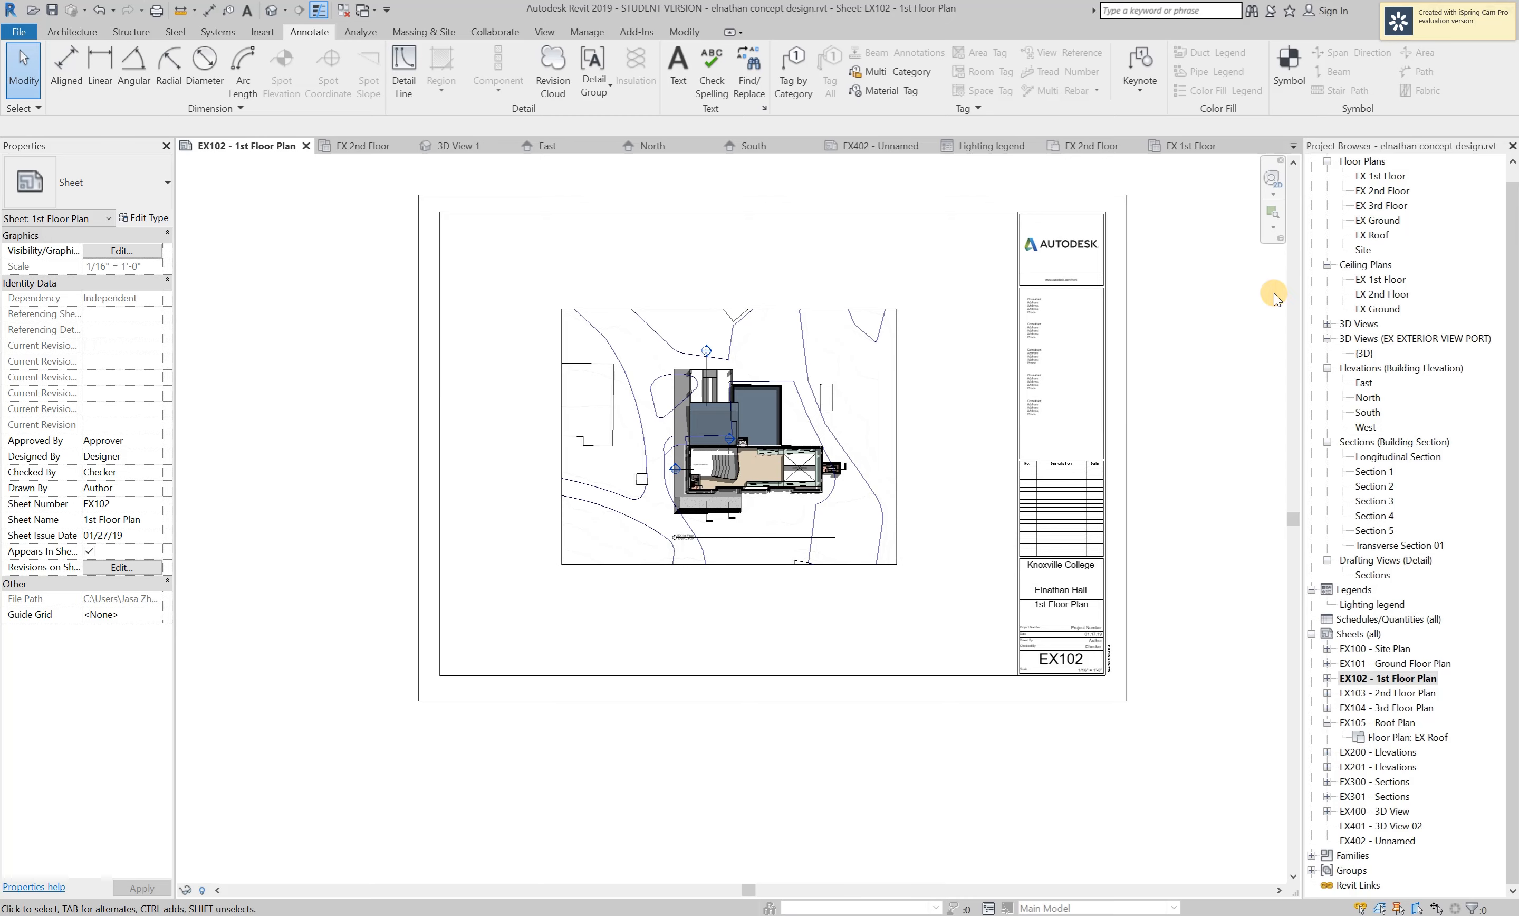
{"action": "left_click", "coordinate": [724, 447]}
{"action": "left_click_drag", "start_coordinate": [751, 428], "coordinate": [640, 342]}
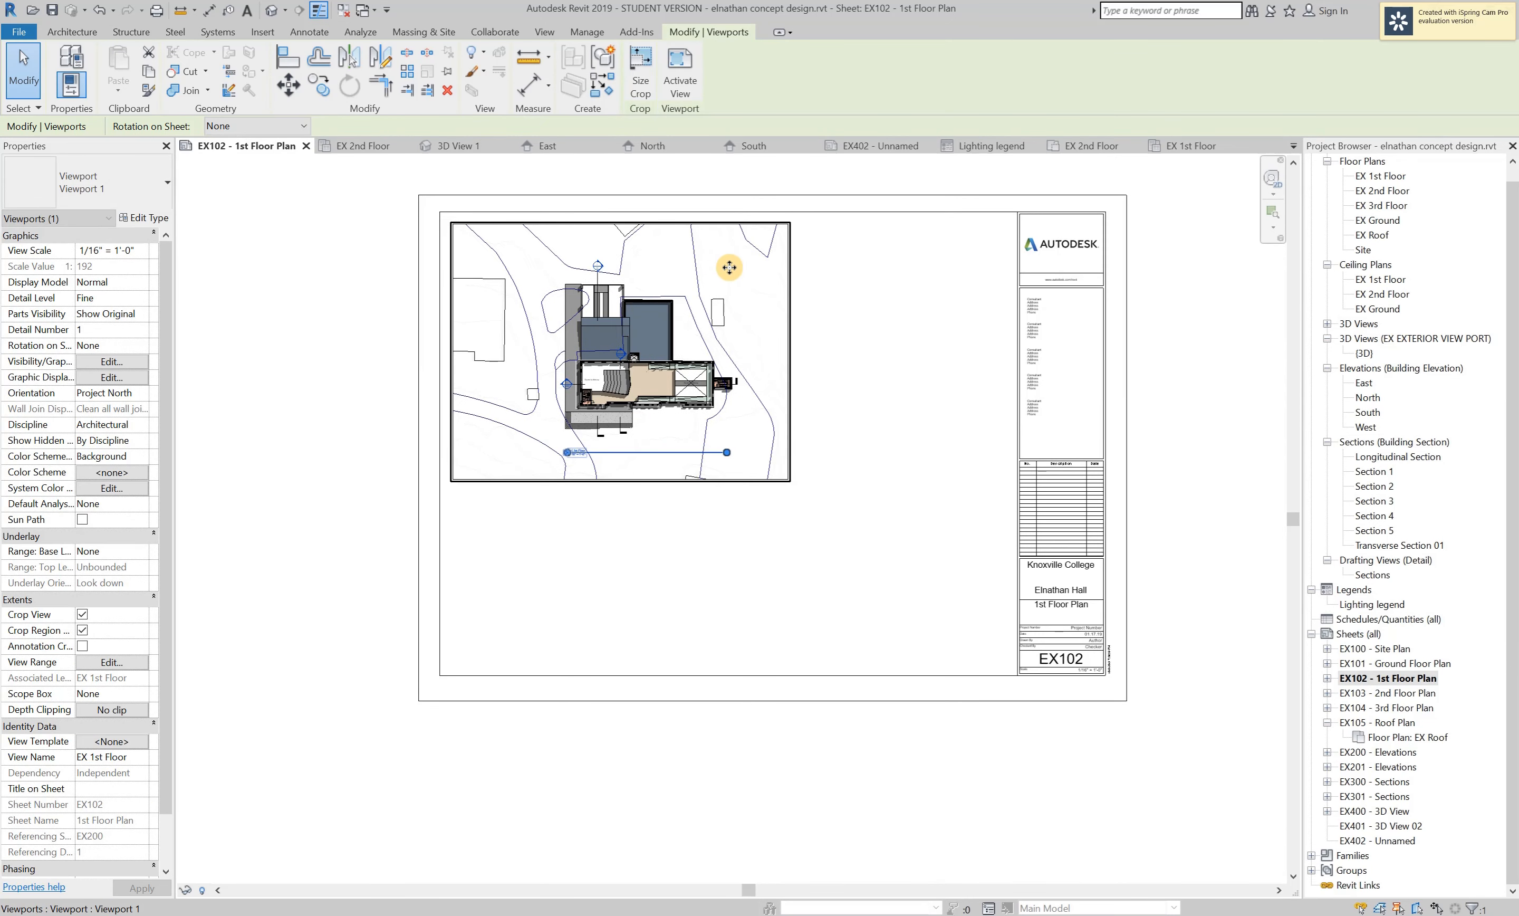
{"action": "scroll", "coordinate": [1377, 240], "scroll_direction": "up", "scroll_amount": 1}
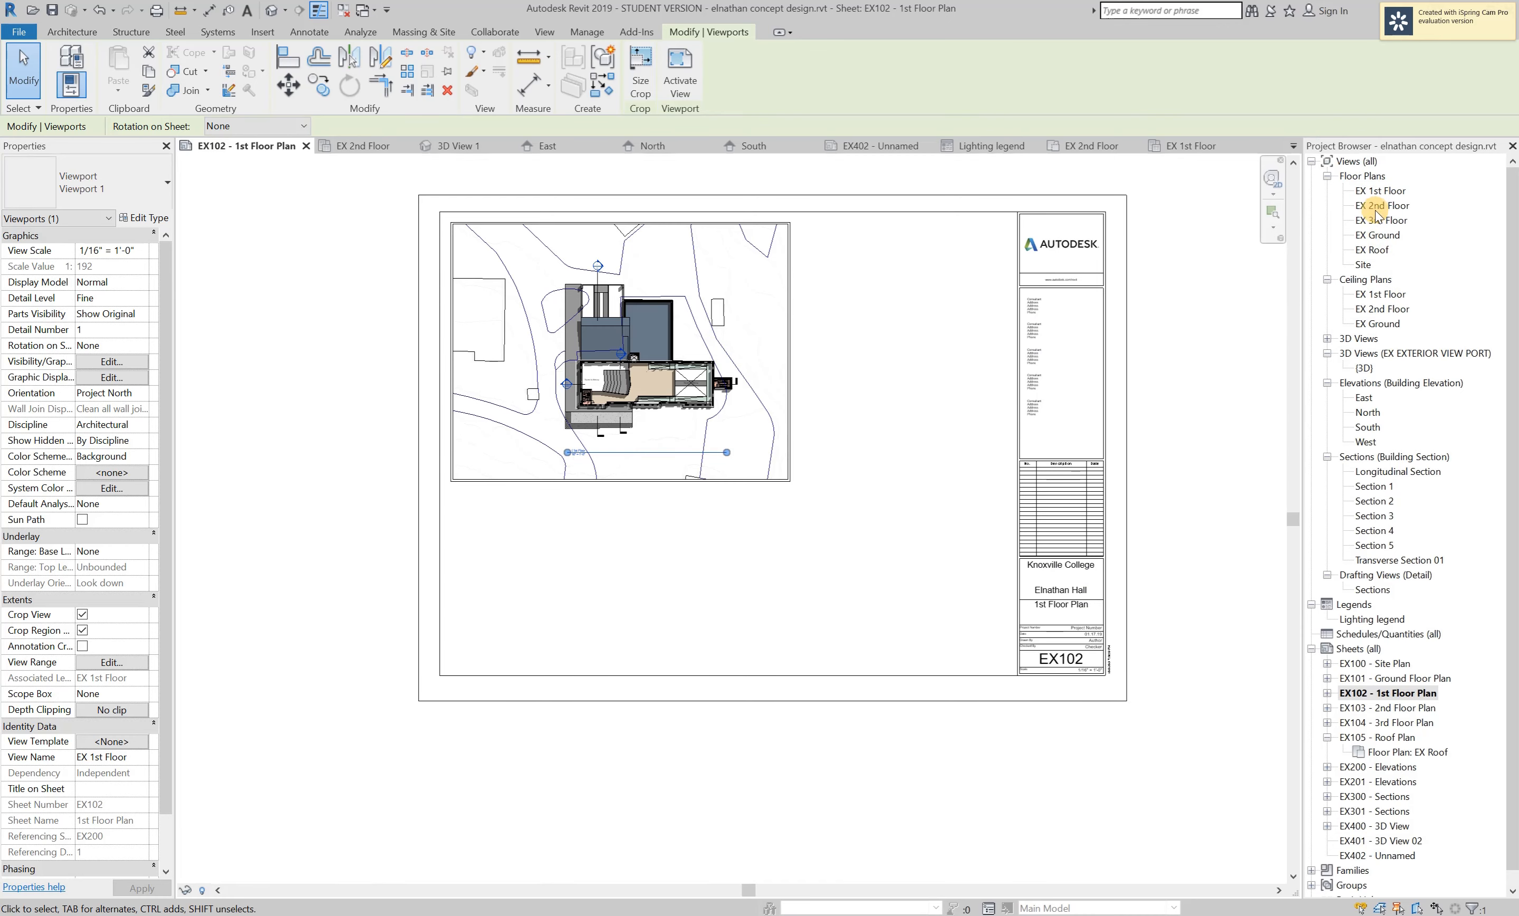
Try to place the EX 2nd Floor plan on sheet EX102 below the existing viewport.
{"action": "left_click", "coordinate": [1377, 208]}
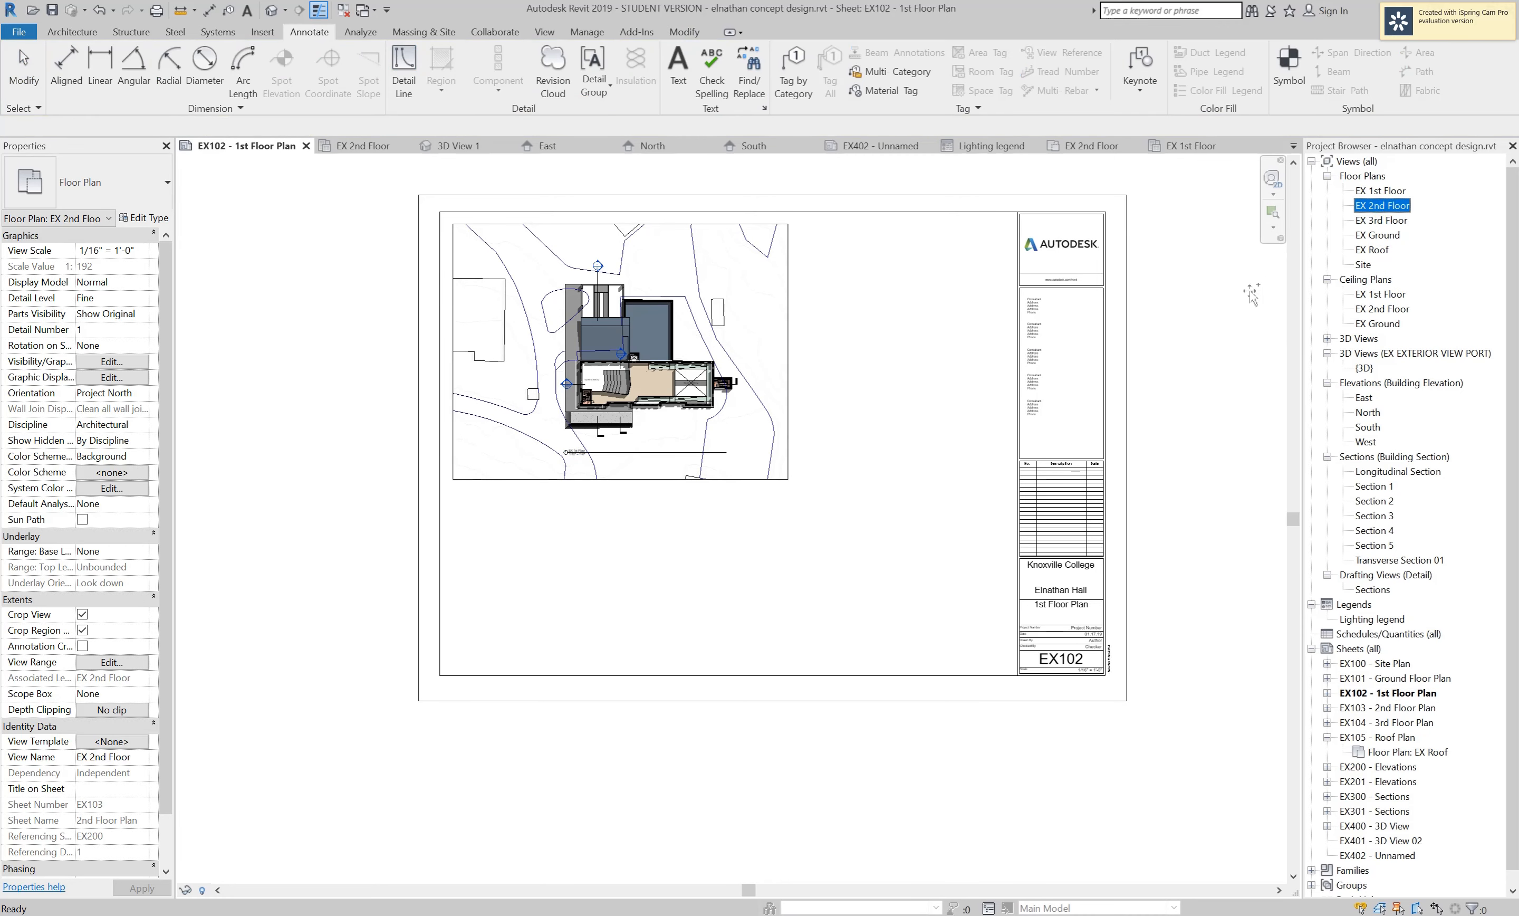
{"action": "scroll", "coordinate": [1112, 382], "scroll_direction": "up", "scroll_amount": 1}
{"action": "left_click_drag", "start_coordinate": [1249, 292], "coordinate": [594, 587]}
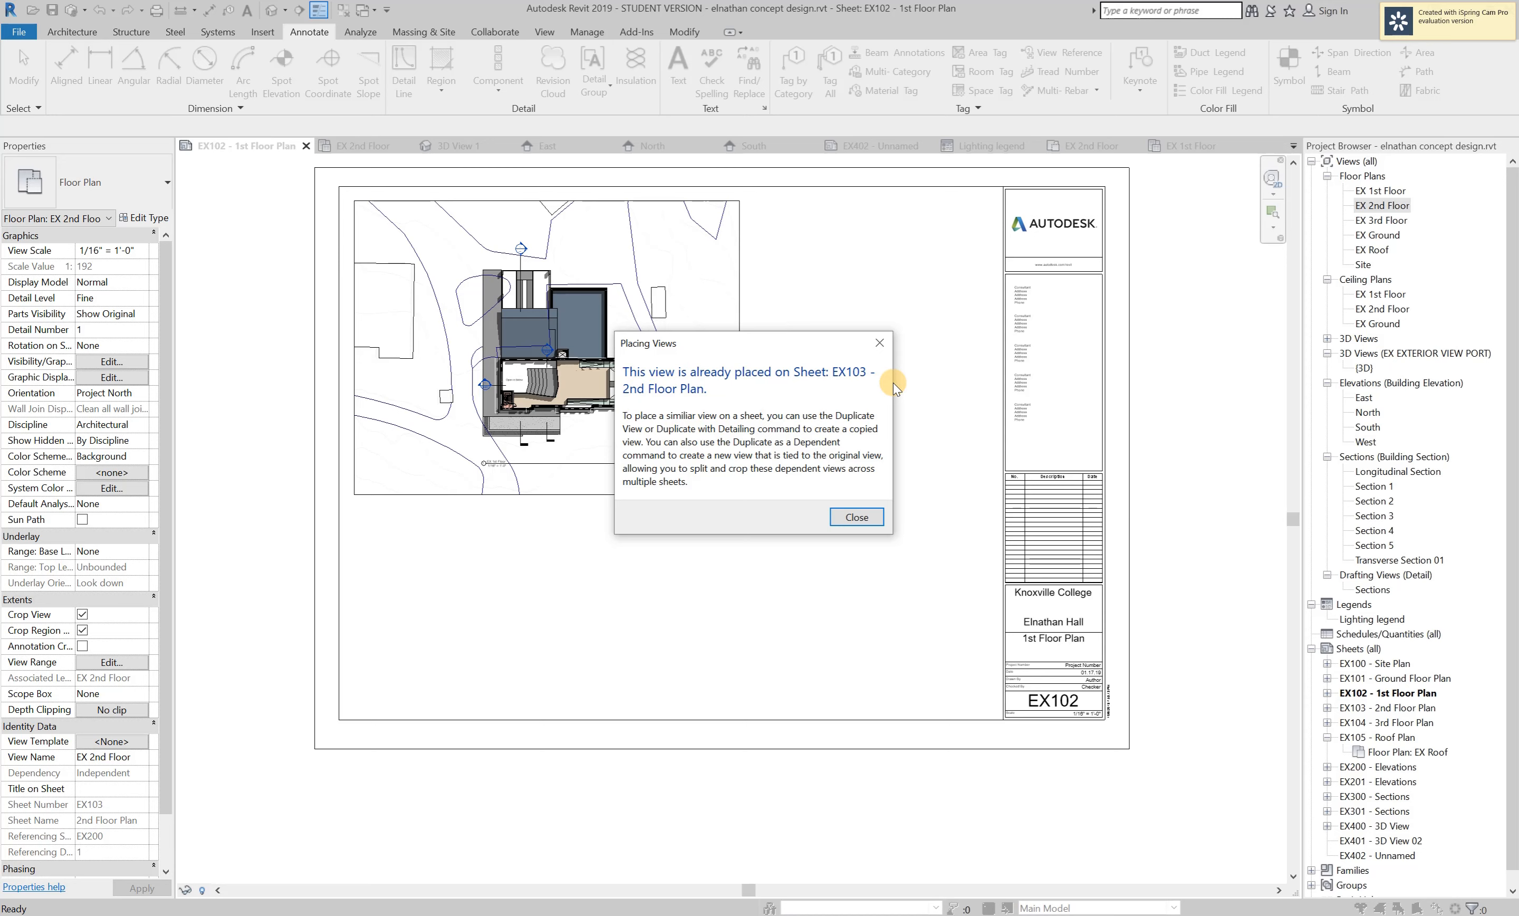
{"action": "left_click", "coordinate": [860, 519]}
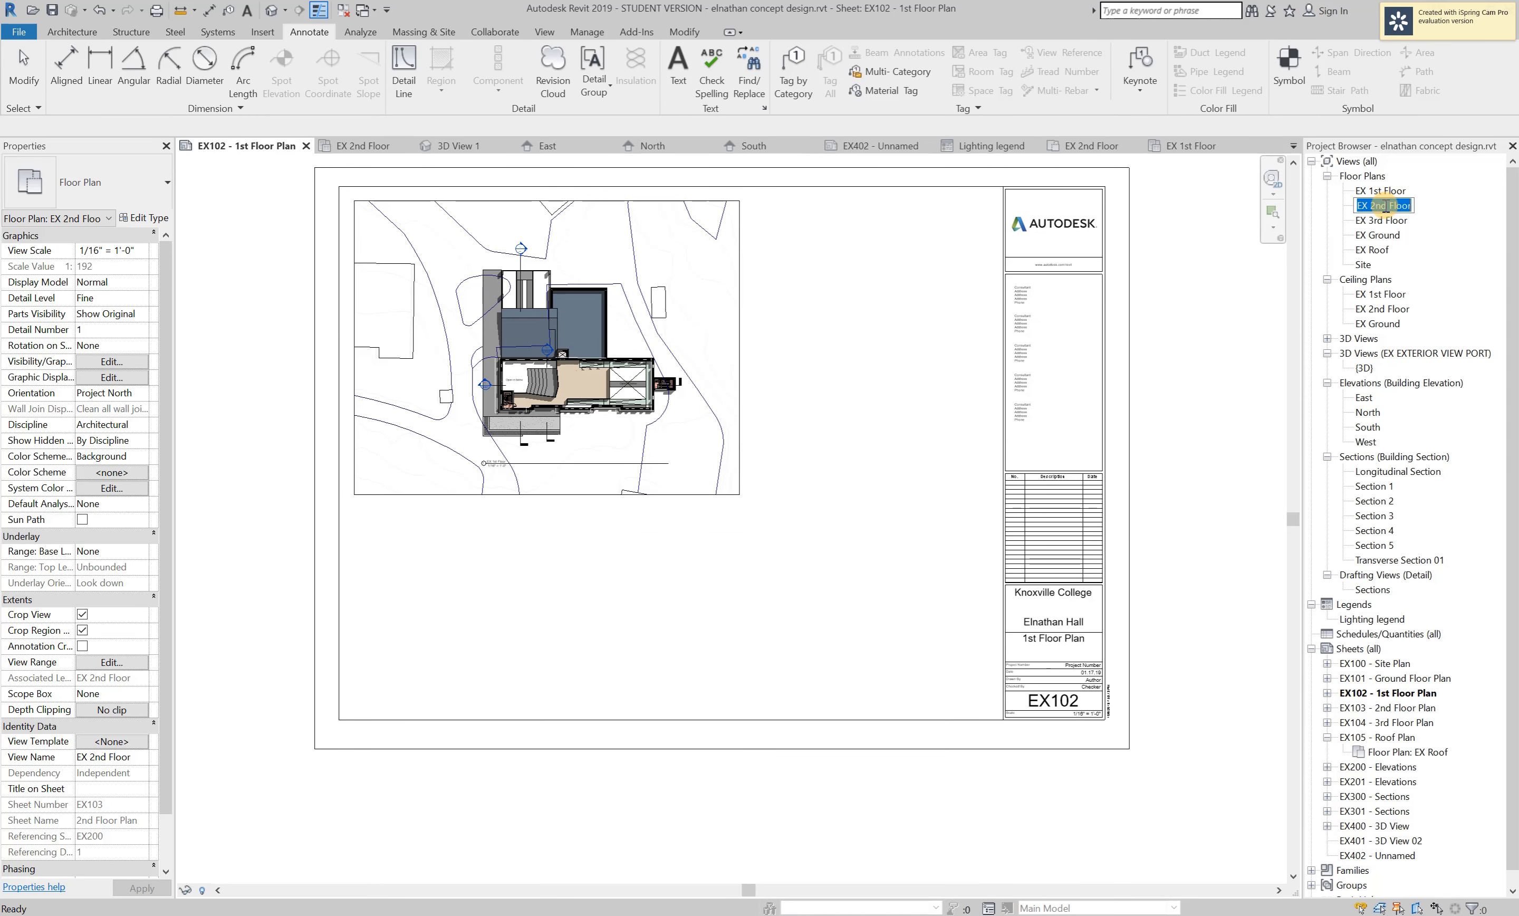
Duplicate the EX 2nd Floor plan view with detailing.
{"action": "right_click", "coordinate": [1385, 207]}
{"action": "left_click", "coordinate": [1172, 345]}
{"action": "right_click", "coordinate": [1393, 207]}
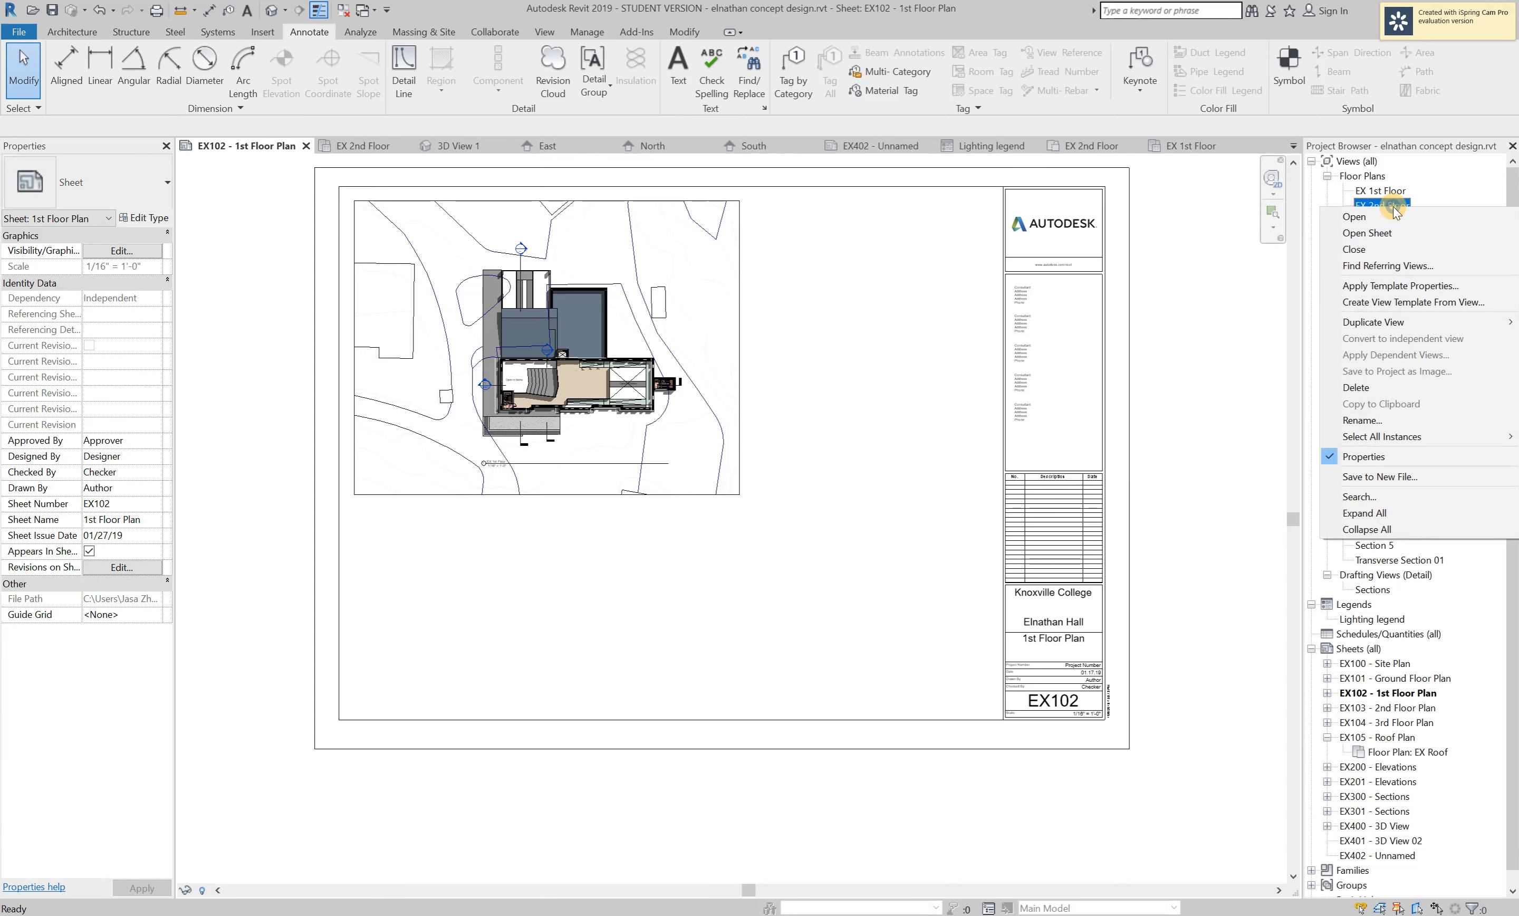
{"action": "mouse_move", "coordinate": [1427, 323]}
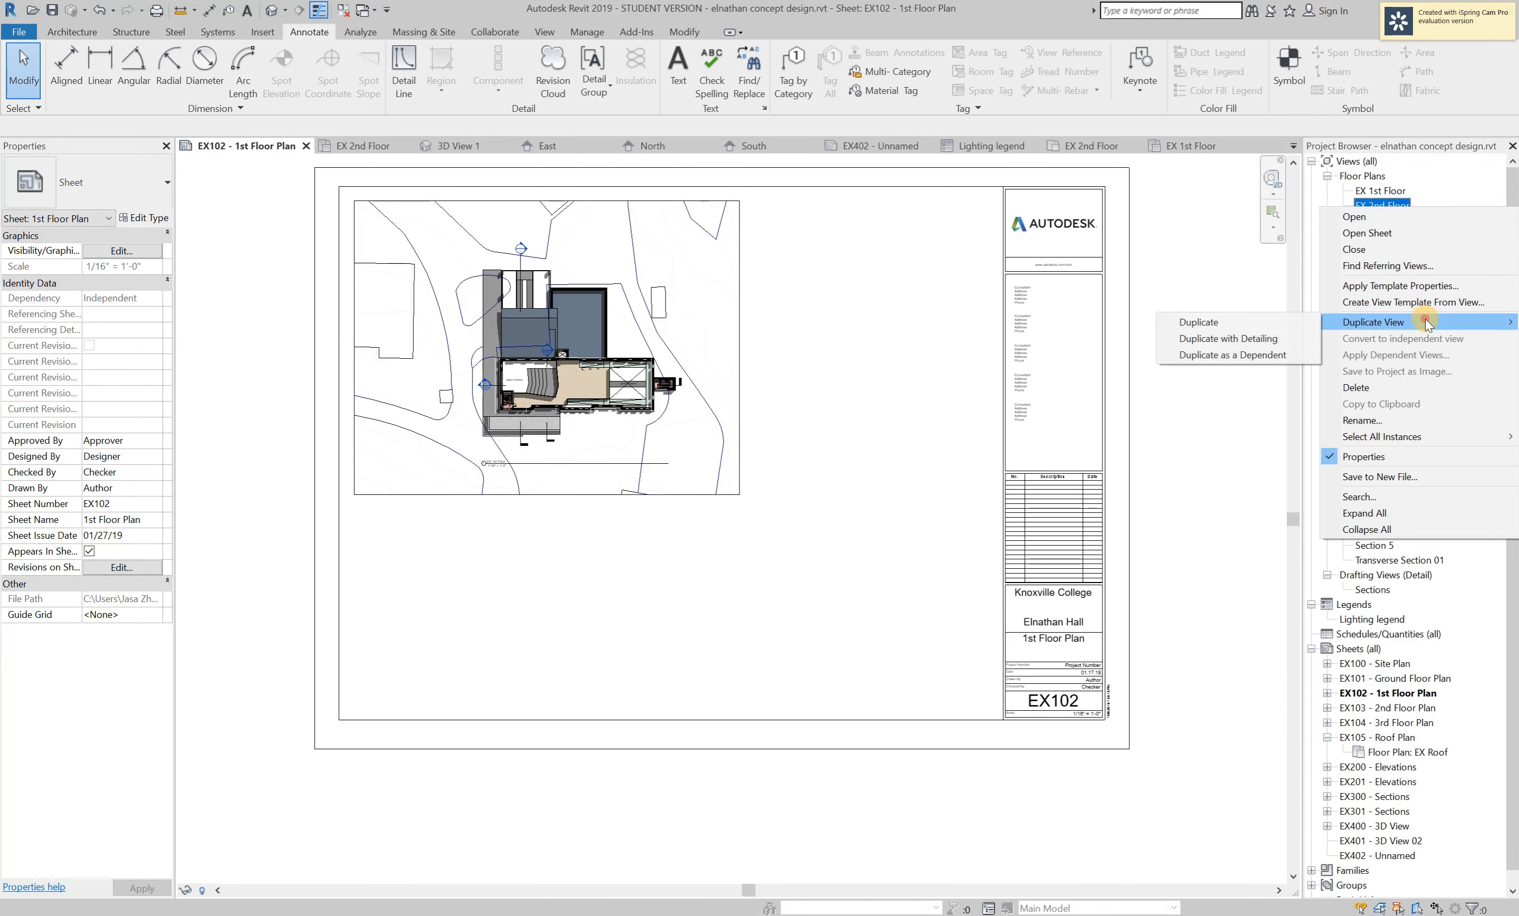
{"action": "left_click", "coordinate": [1225, 337]}
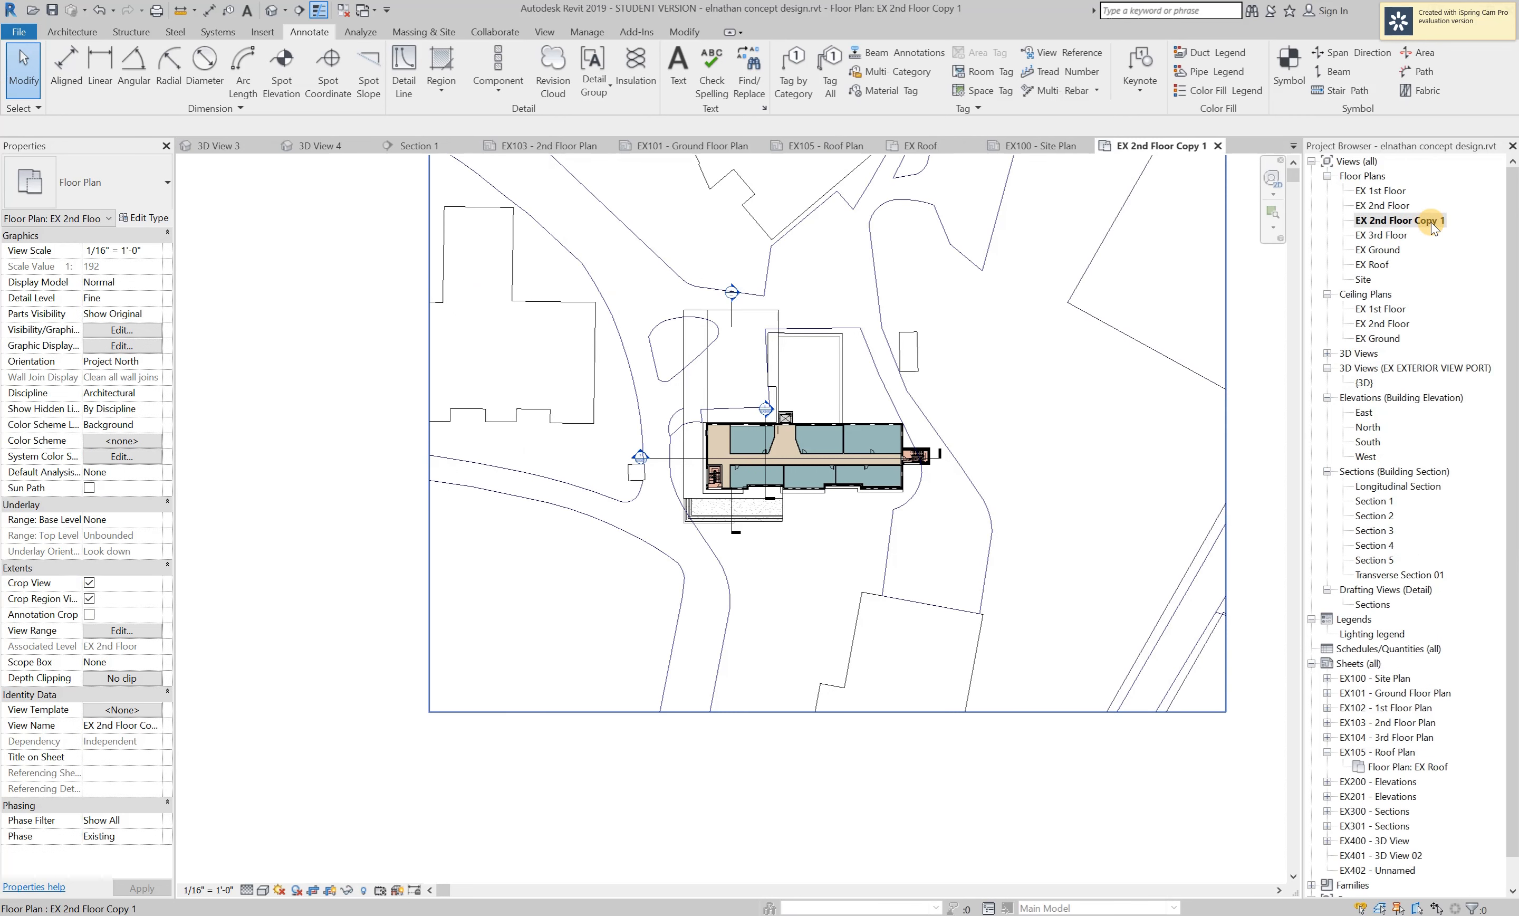
Return to sheet EX102 - 1st Floor Plan and place the EX 2nd Floor Copy 1 view below the existing plan viewport.
{"action": "left_click_drag", "start_coordinate": [1512, 324], "coordinate": [1513, 371]}
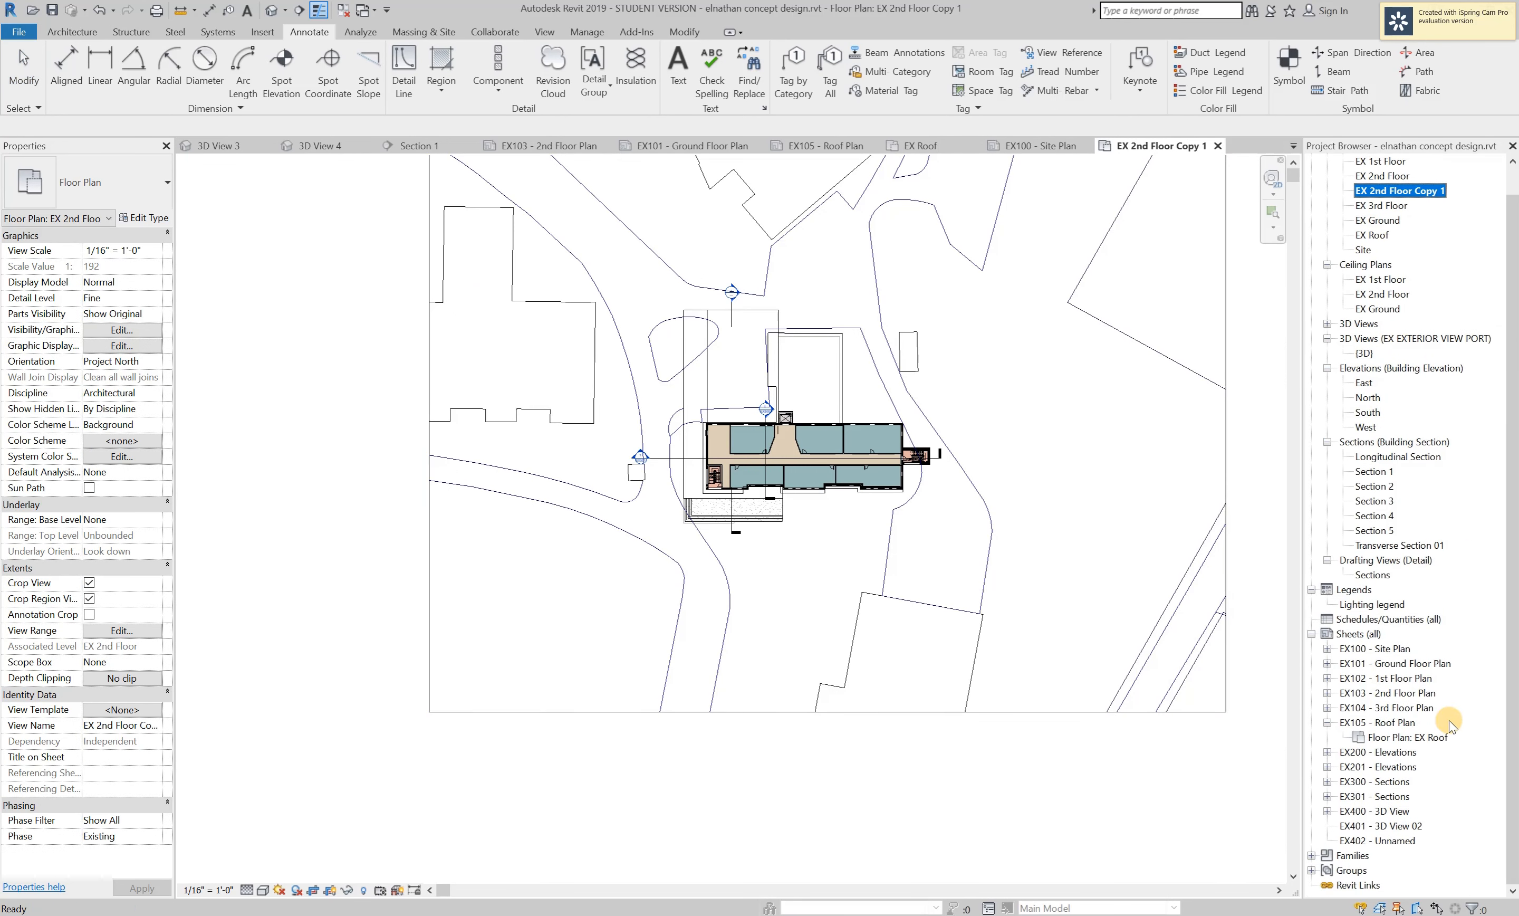
{"action": "left_click", "coordinate": [1402, 694]}
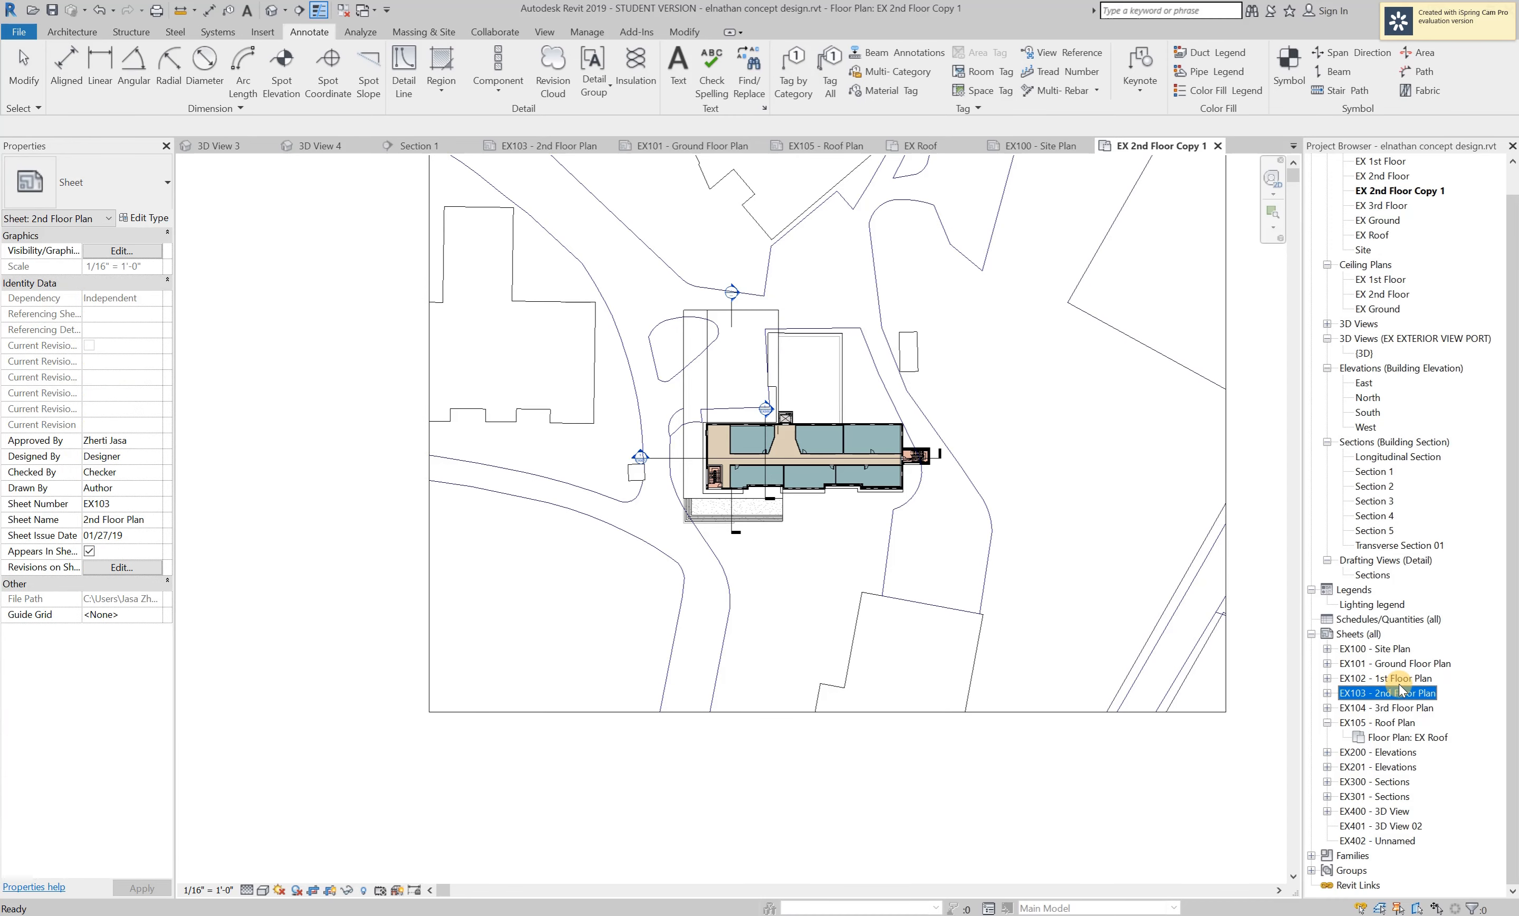
{"action": "double_click", "coordinate": [1399, 677]}
{"action": "left_click", "coordinate": [1399, 192]}
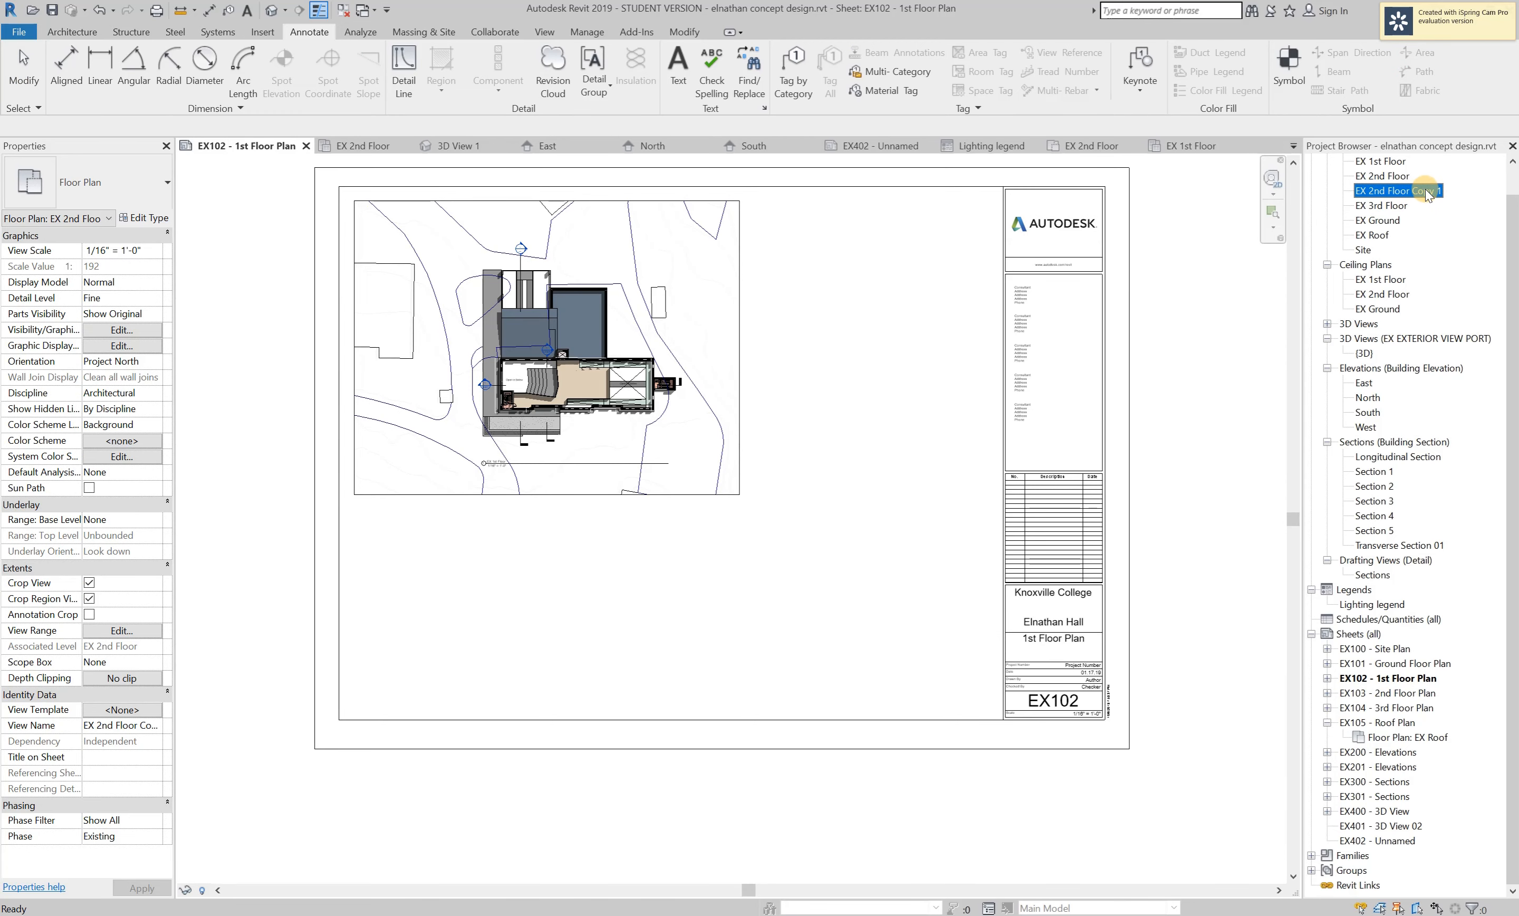
{"action": "left_click_drag", "start_coordinate": [1428, 192], "coordinate": [1414, 201]}
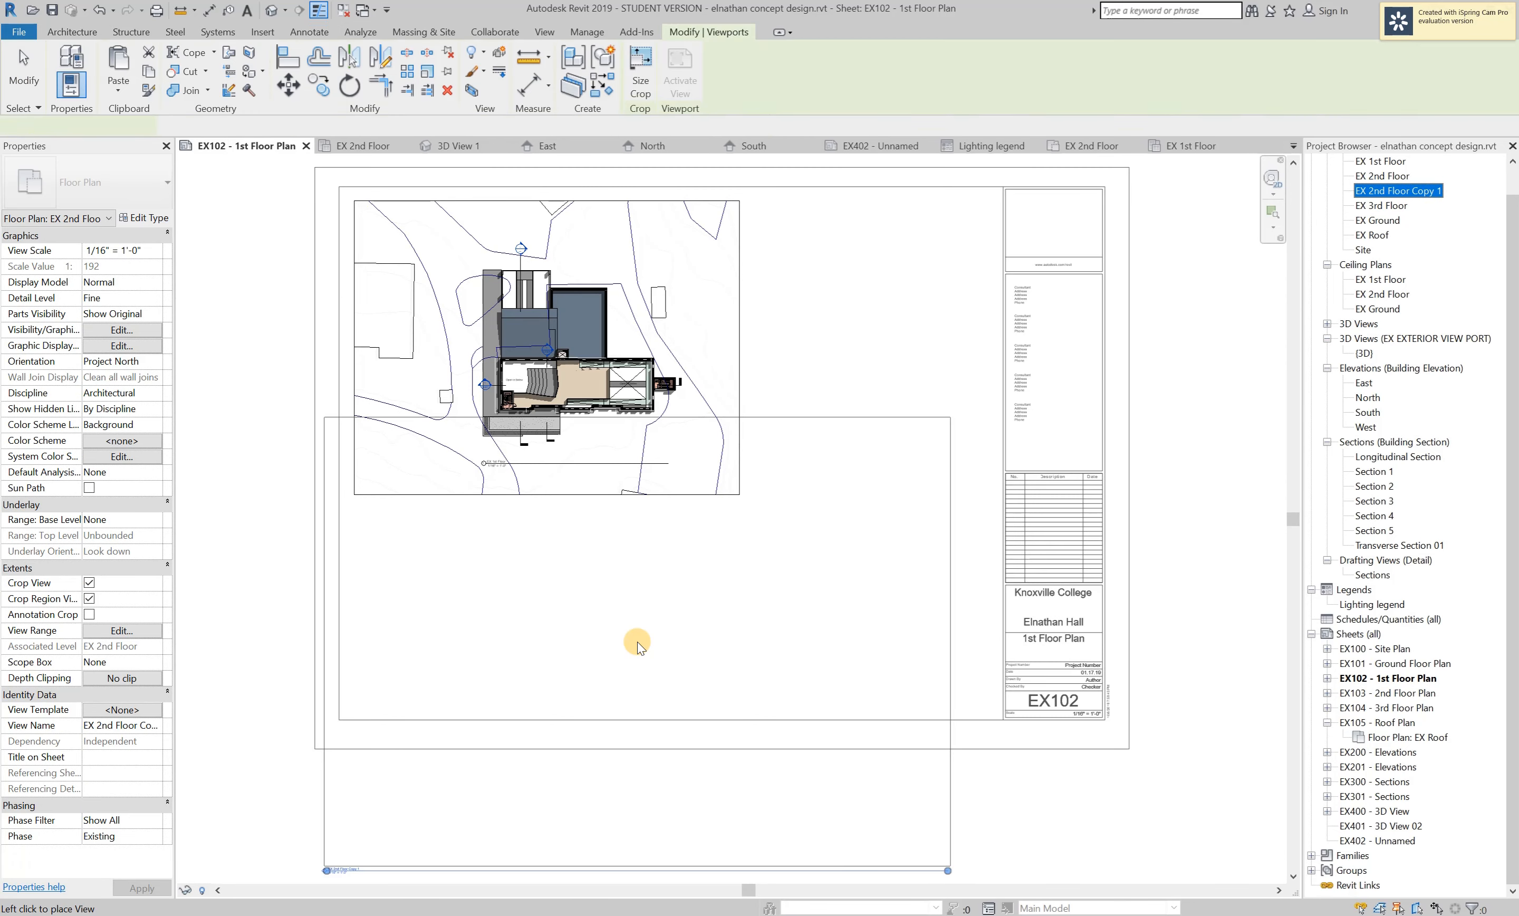
{"action": "left_click", "coordinate": [727, 464]}
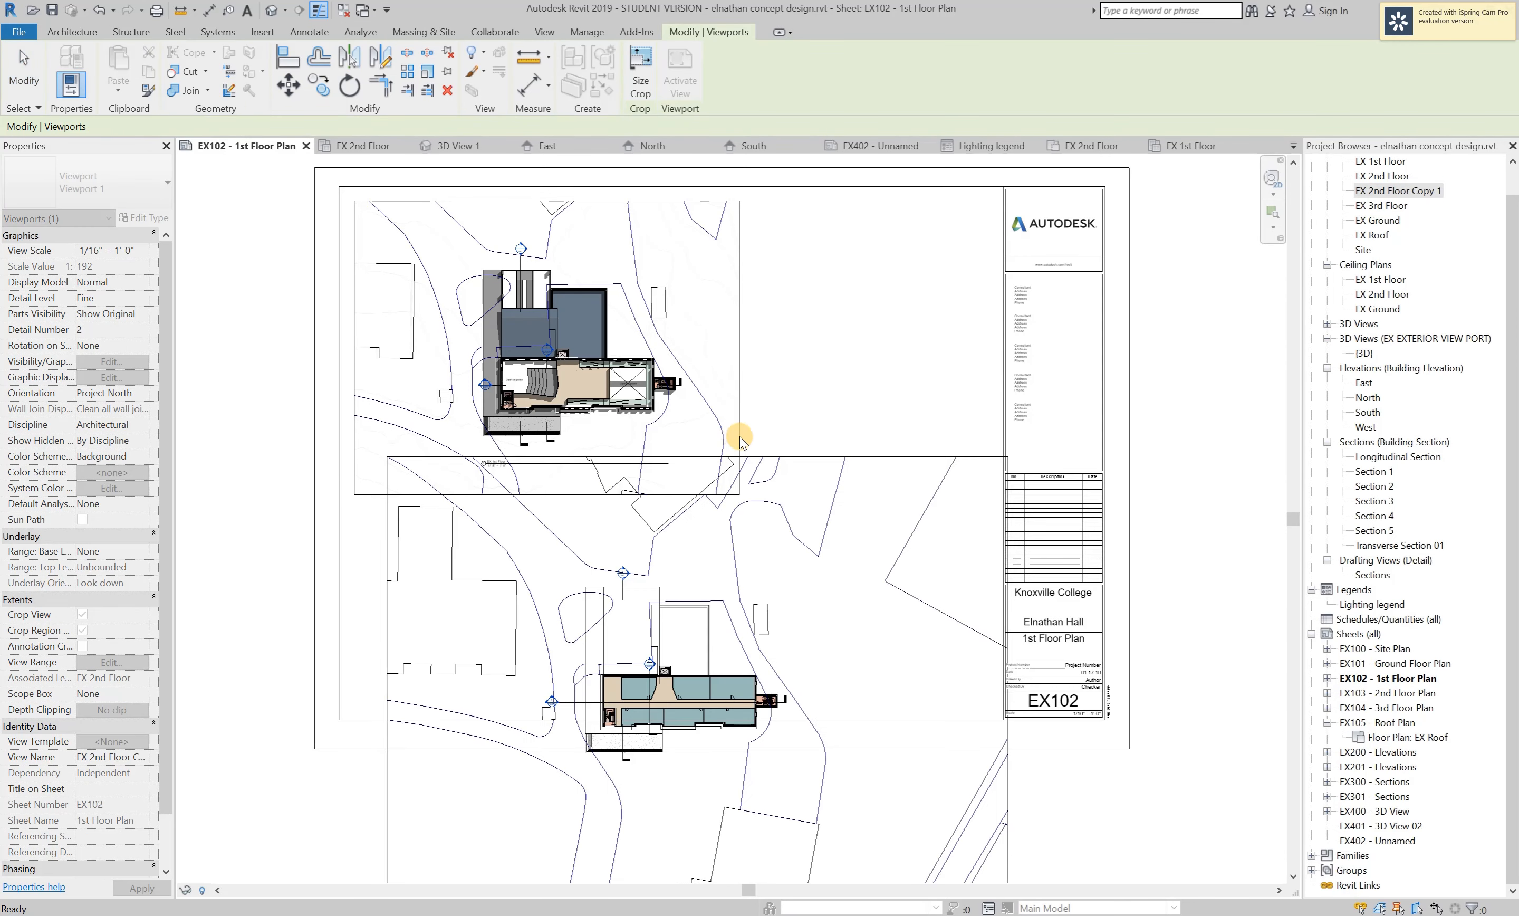
Activate the EX 2nd Floor Copy 1 viewport, pull its crop region in closer around the building on all four sides, and deactivate it.
{"action": "scroll", "coordinate": [748, 442], "scroll_direction": "down", "scroll_amount": 3}
{"action": "double_click", "coordinate": [719, 669]}
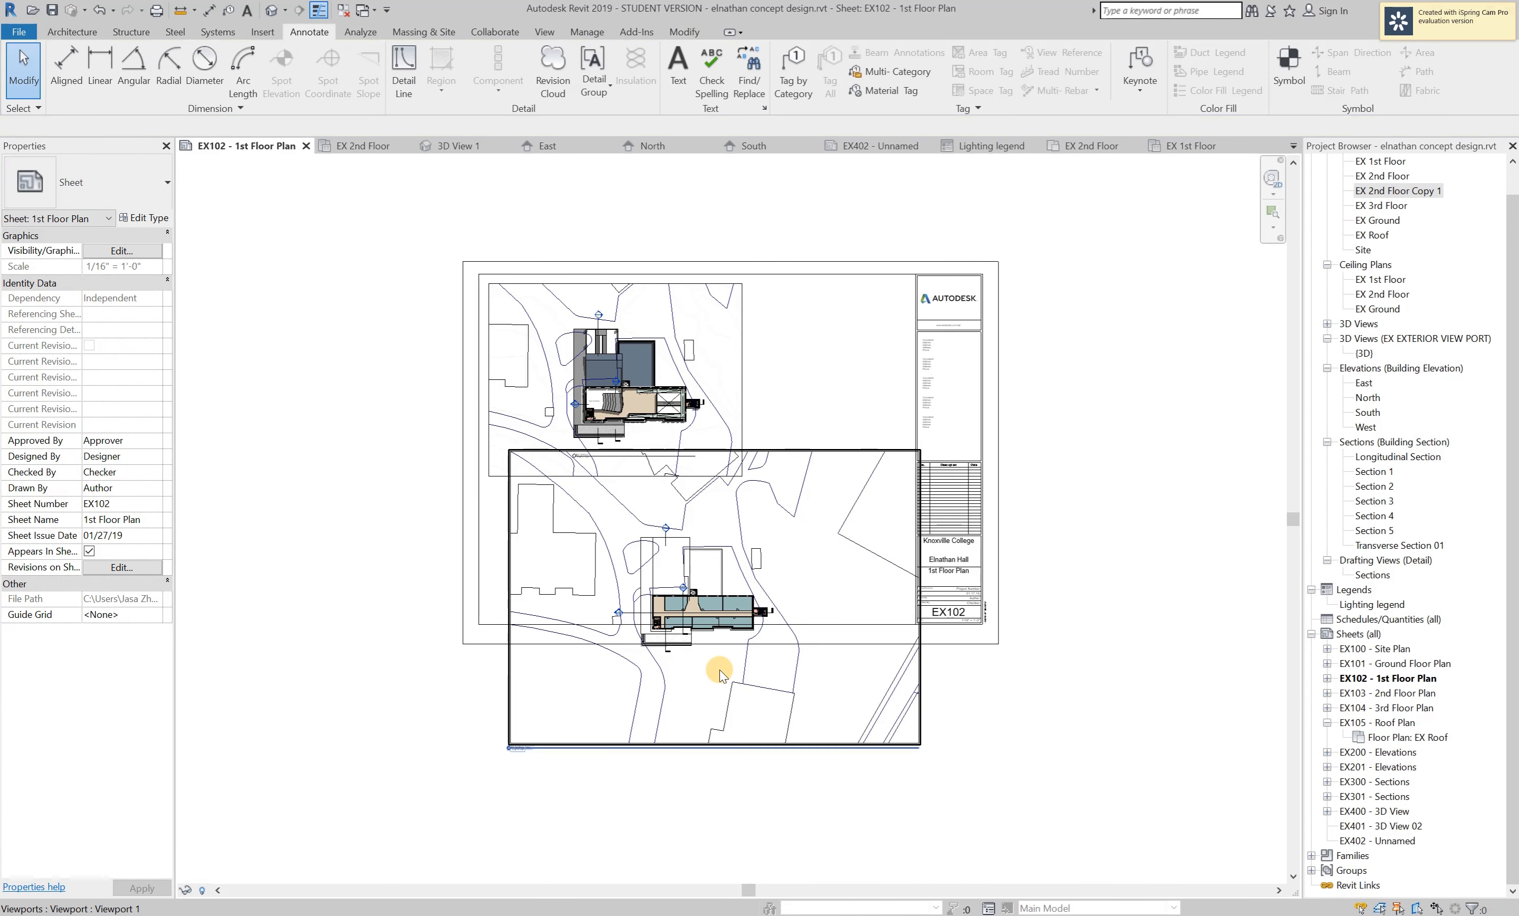
{"action": "left_click", "coordinate": [675, 747]}
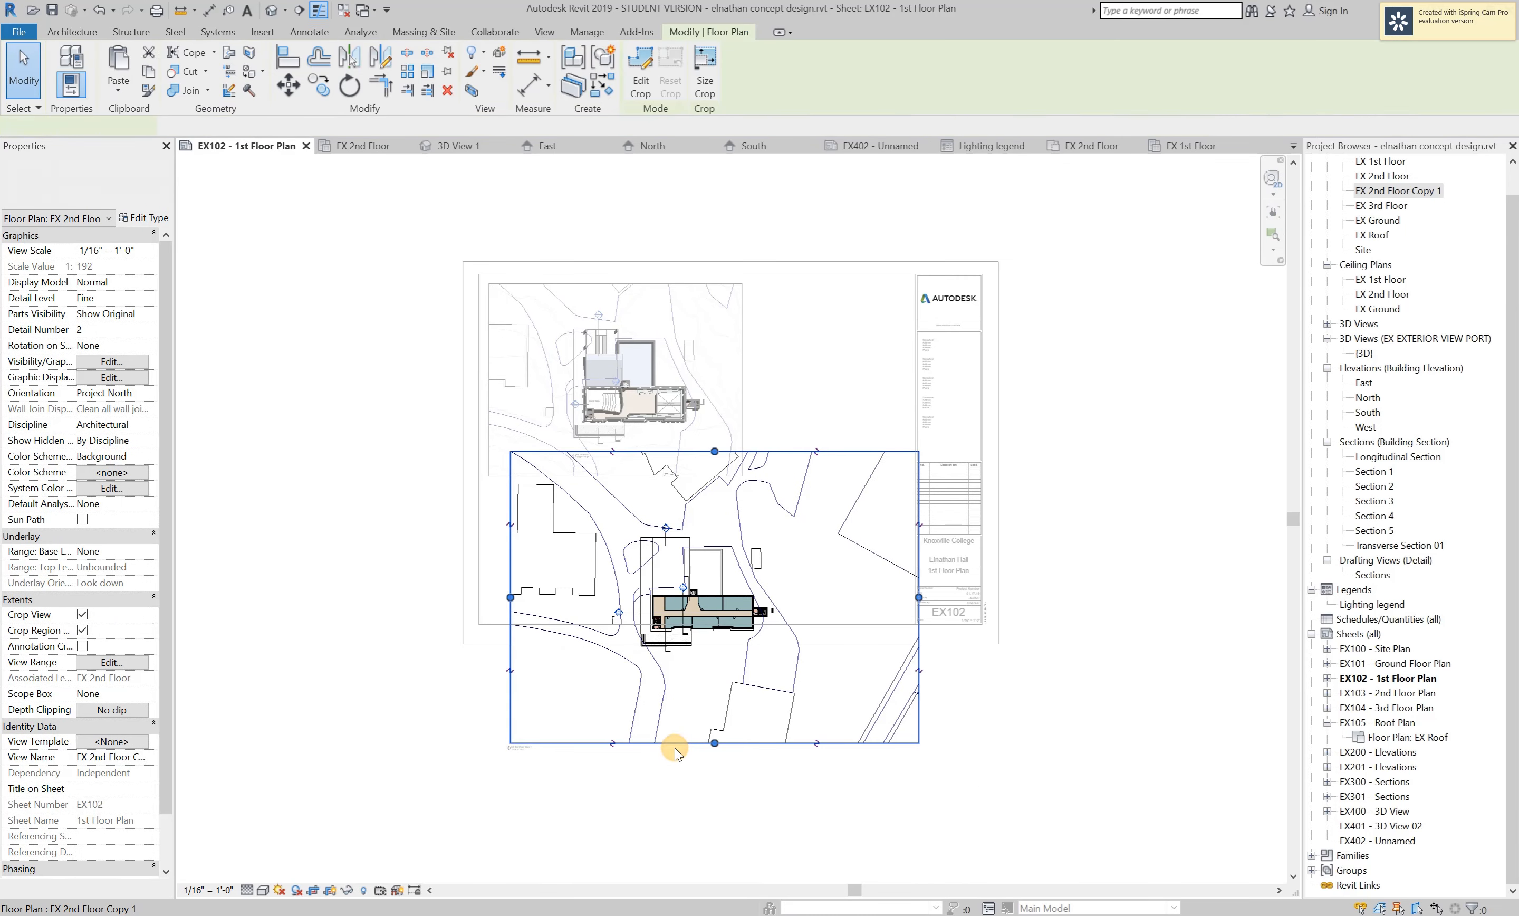
{"action": "left_click_drag", "start_coordinate": [715, 743], "coordinate": [713, 687]}
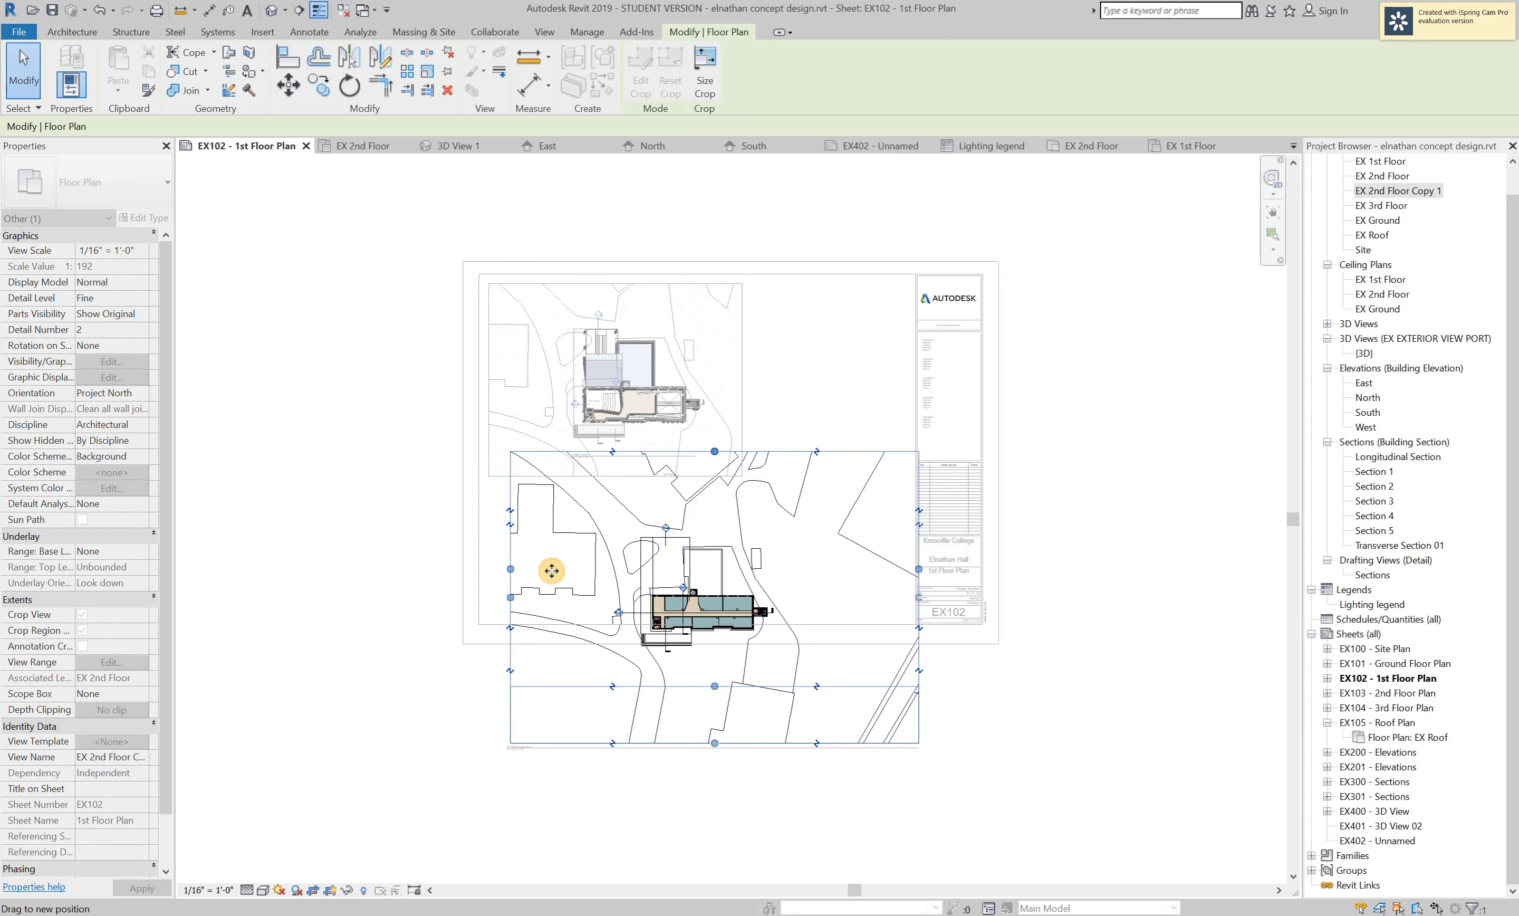
{"action": "left_click_drag", "start_coordinate": [509, 570], "coordinate": [587, 581]}
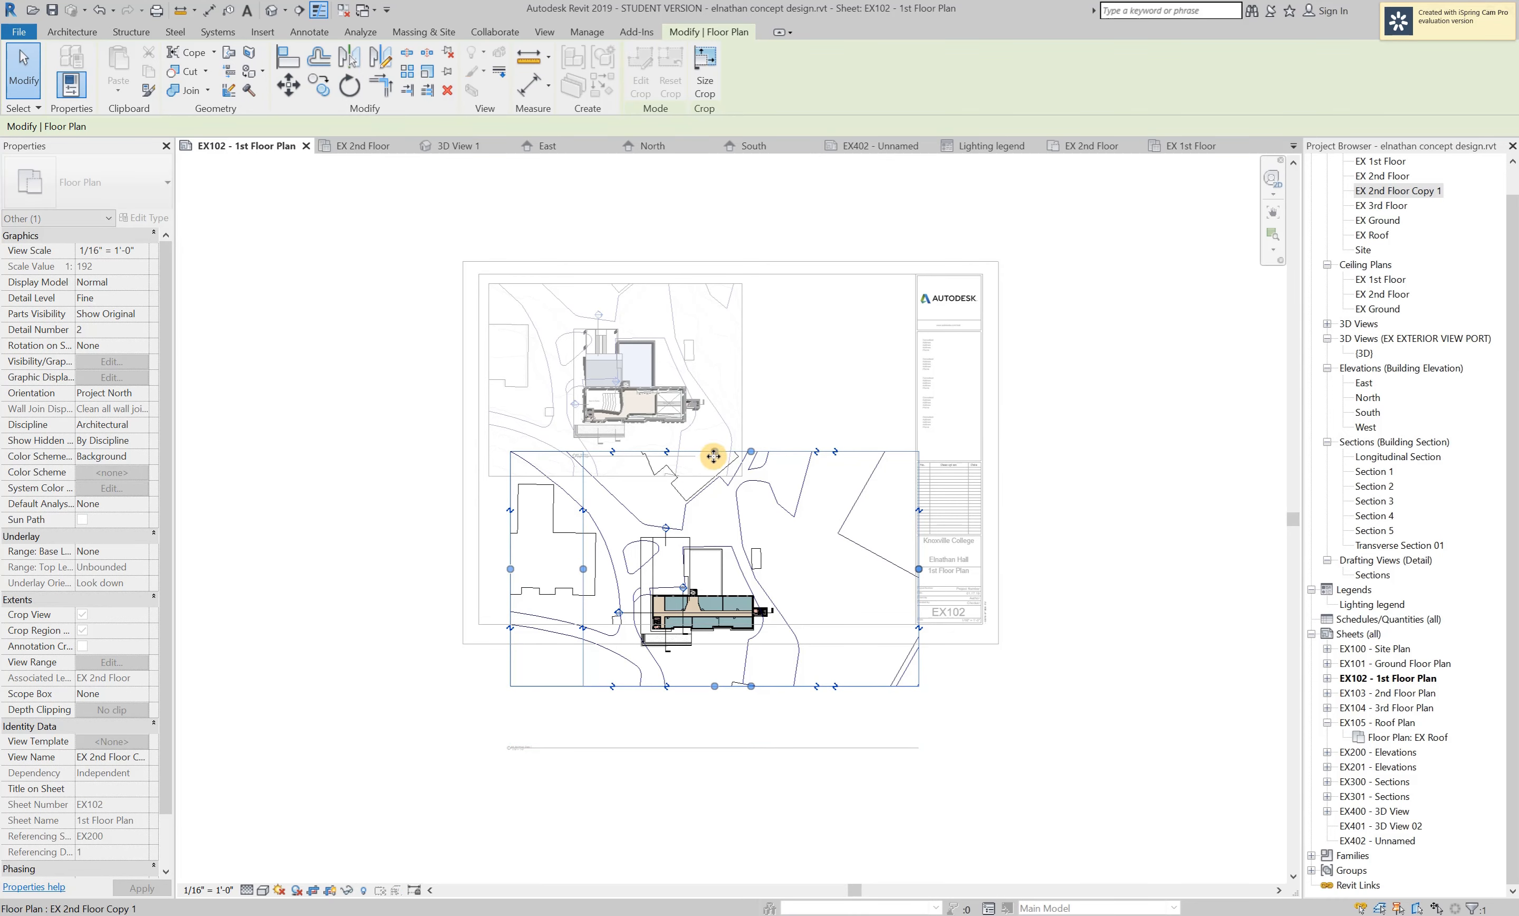
{"action": "left_click_drag", "start_coordinate": [751, 451], "coordinate": [752, 515]}
{"action": "left_click_drag", "start_coordinate": [917, 599], "coordinate": [814, 615]}
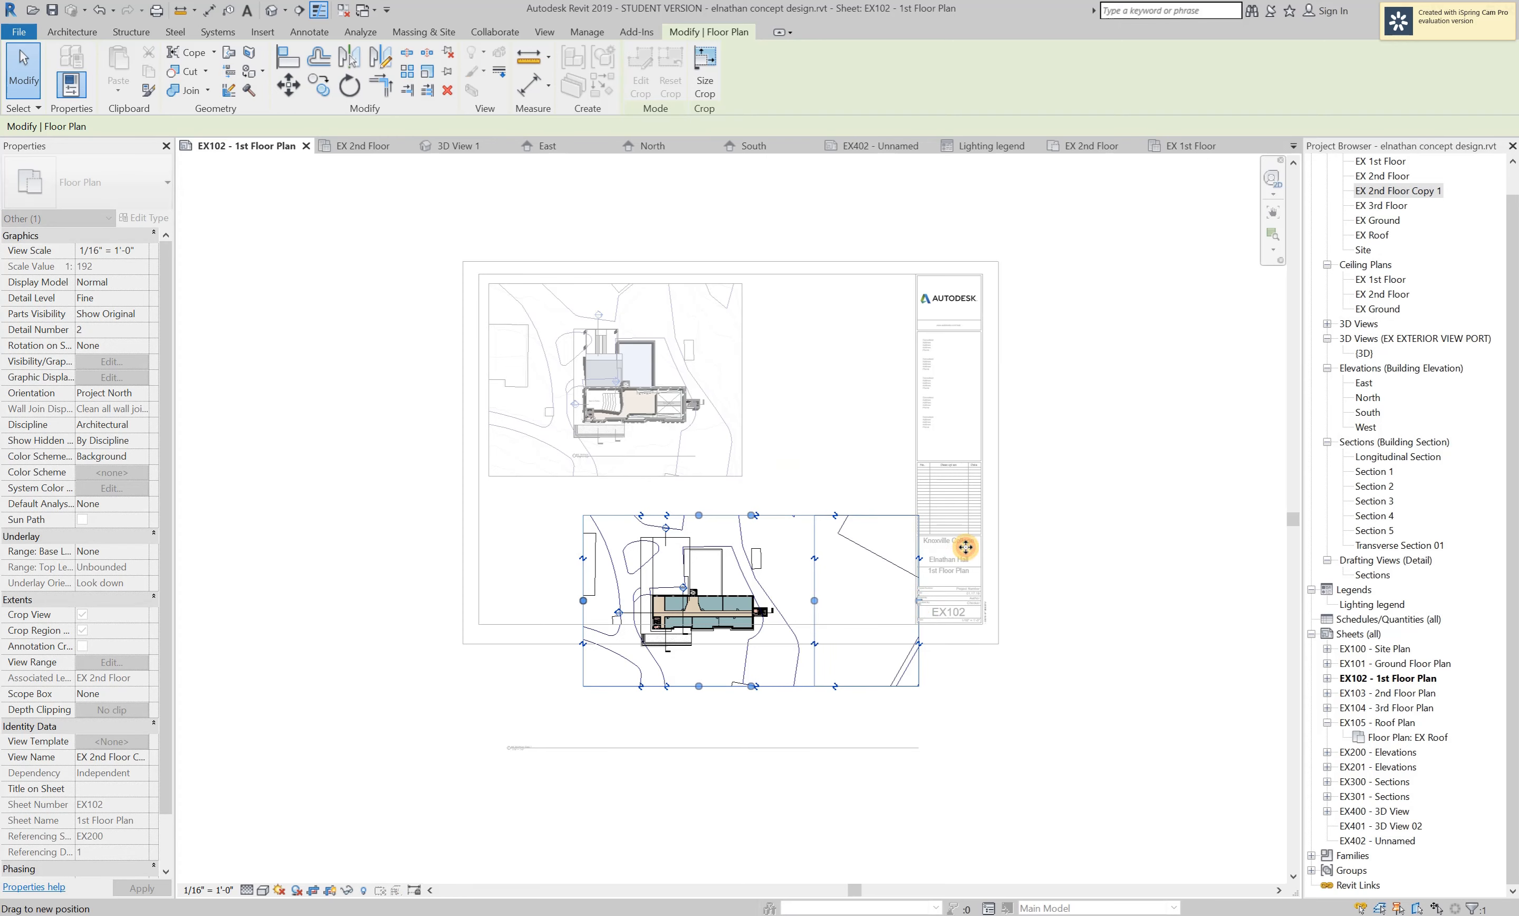
{"action": "left_click", "coordinate": [1099, 603]}
{"action": "double_click", "coordinate": [1099, 603]}
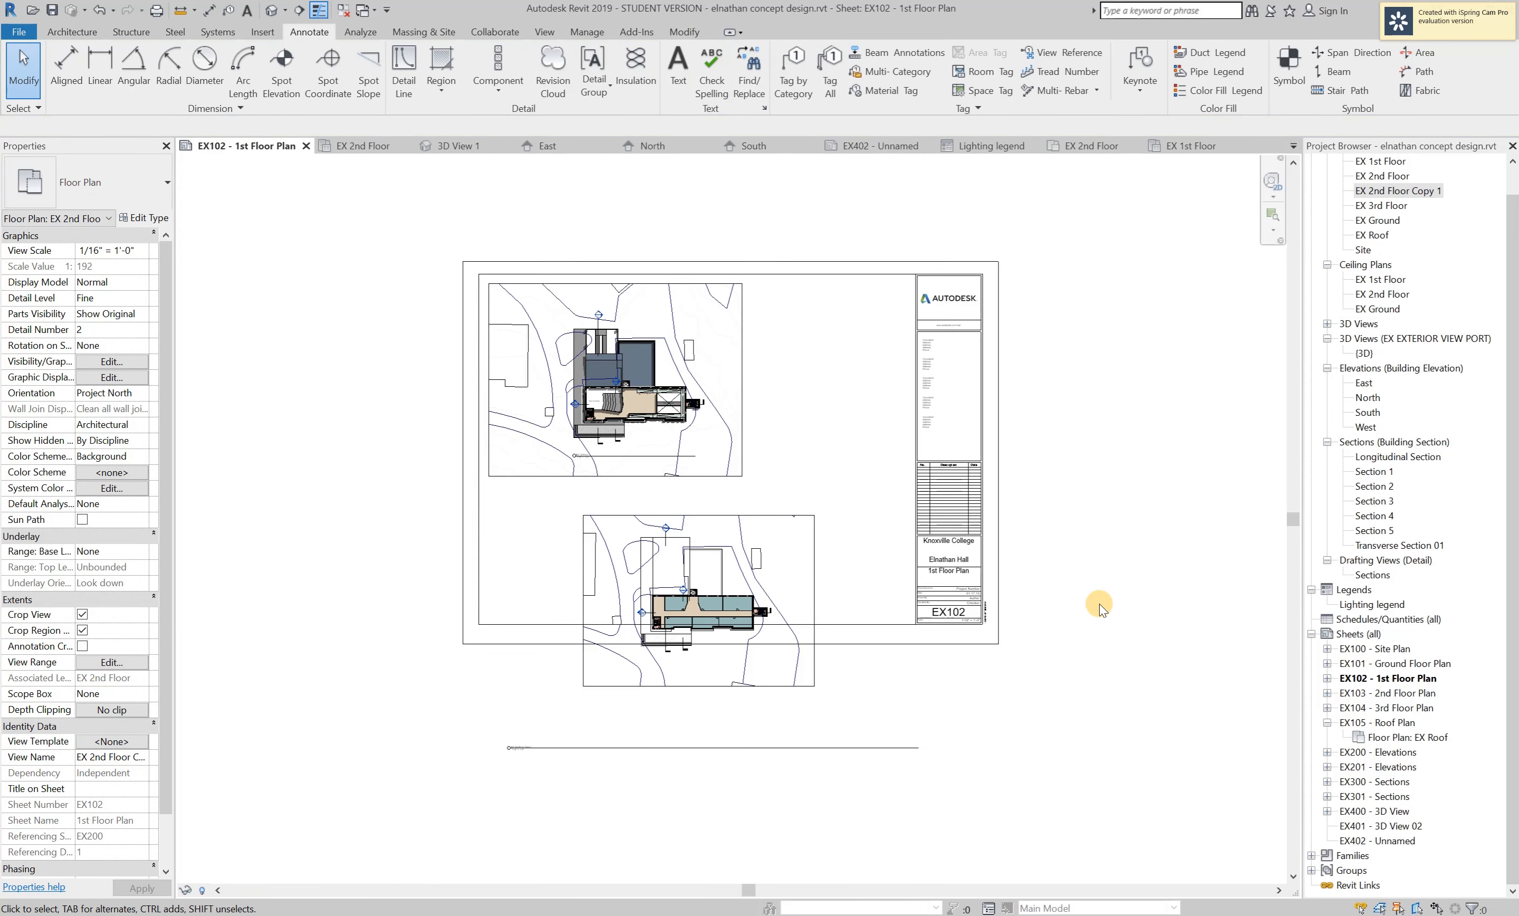
Move the cropped second-floor viewport into the lower-left corner of the title block, beneath the first-floor plan.
{"action": "left_click", "coordinate": [816, 654]}
{"action": "left_click_drag", "start_coordinate": [615, 583], "coordinate": [524, 520]}
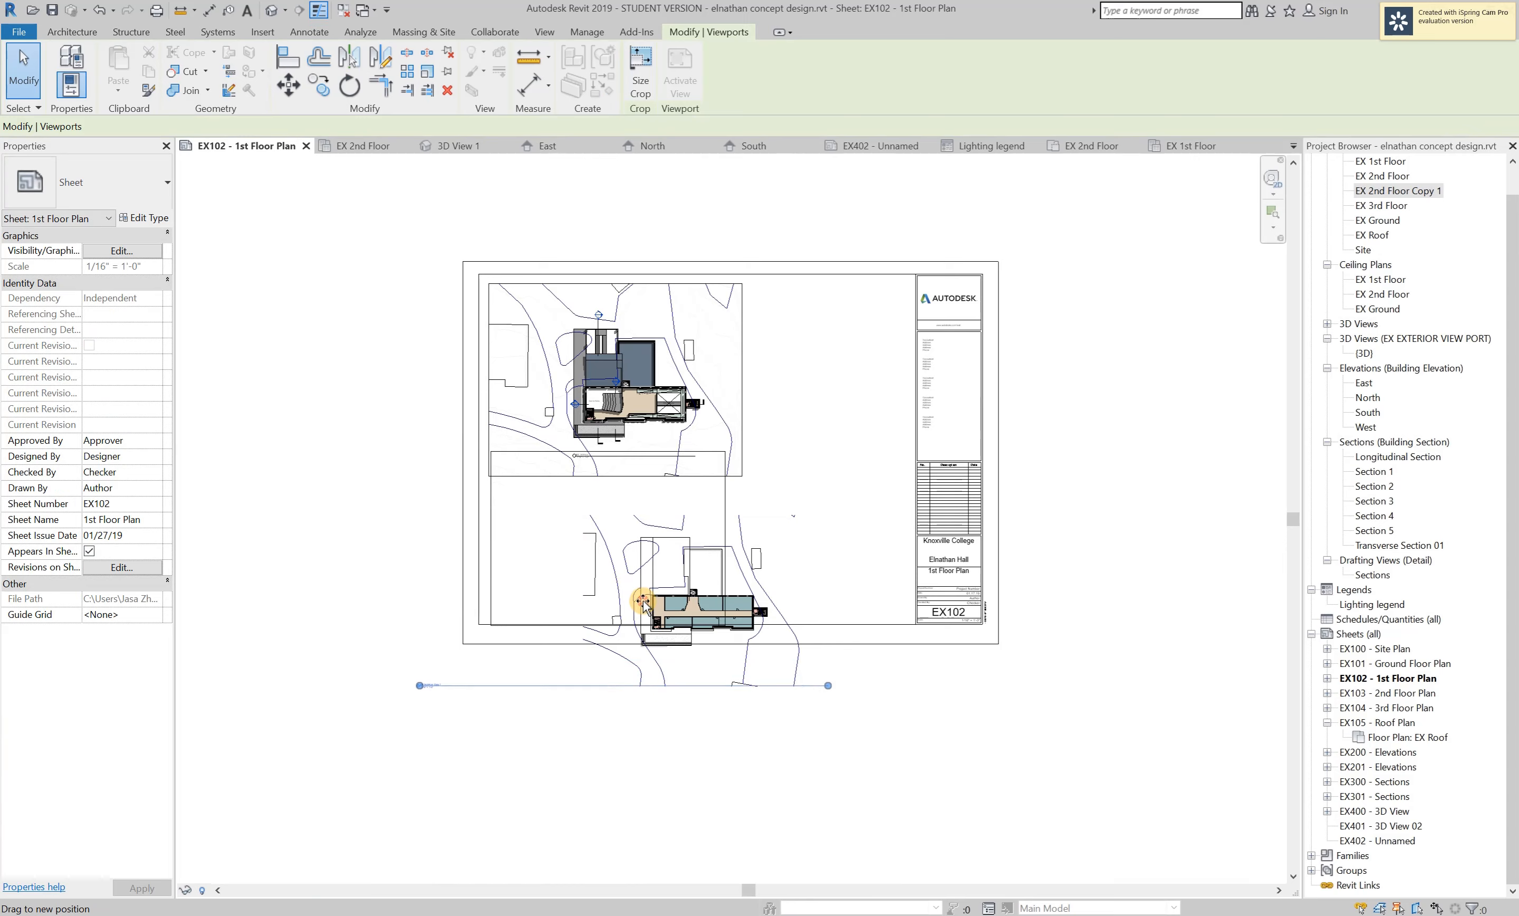
{"action": "left_click", "coordinate": [726, 717]}
Activate the first-floor viewport, raise its lower crop edge to clear the plan beneath it, and deactivate the view.
{"action": "double_click", "coordinate": [716, 378]}
{"action": "left_click", "coordinate": [632, 475]}
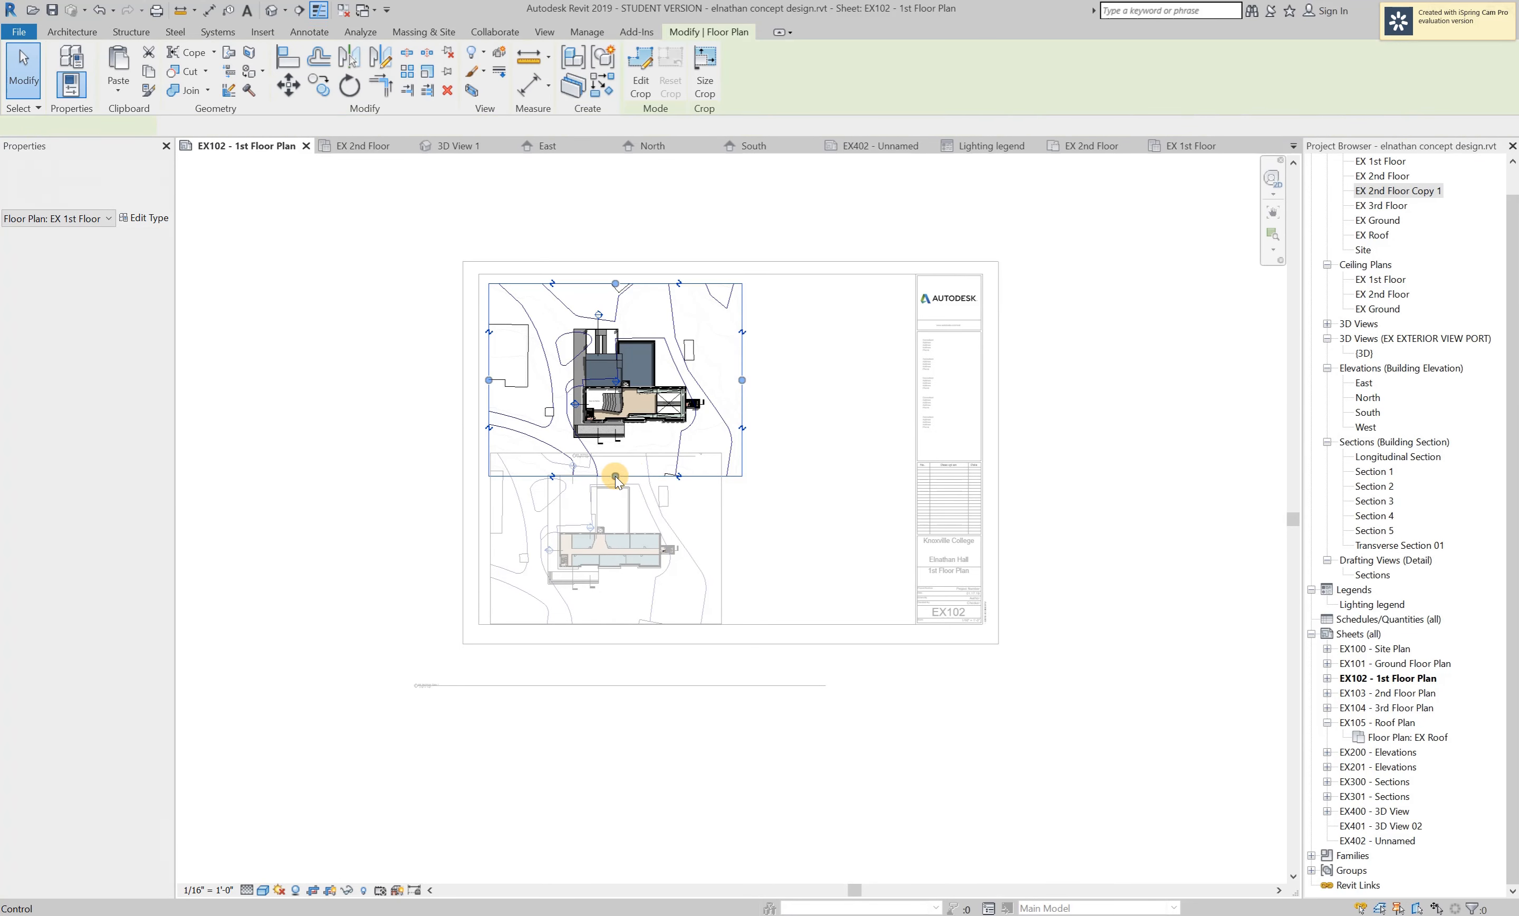
{"action": "left_click_drag", "start_coordinate": [622, 452], "coordinate": [622, 448]}
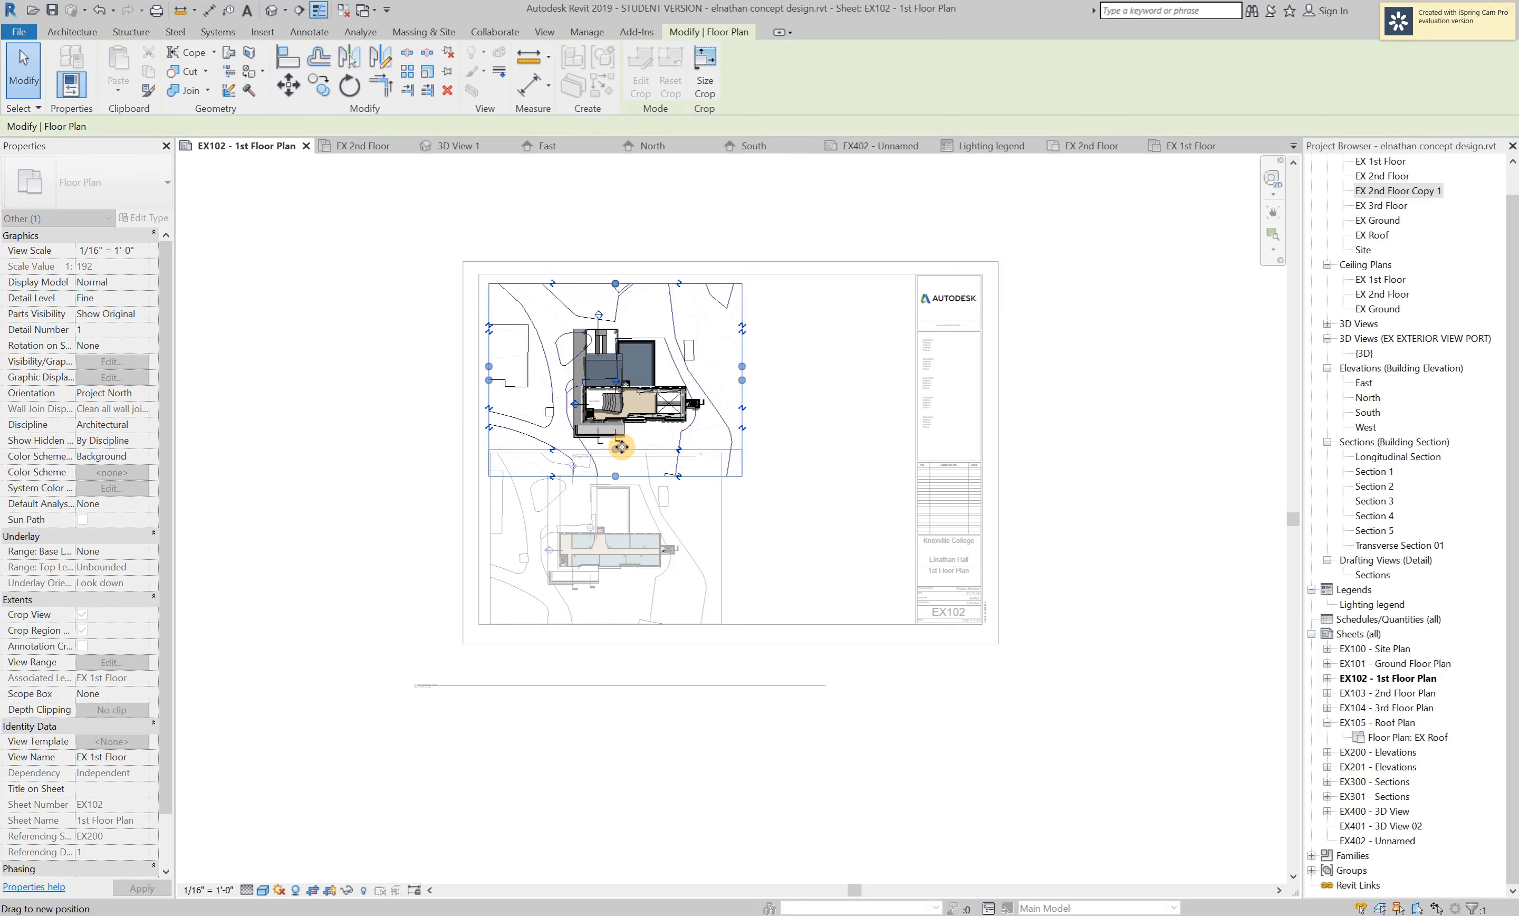
{"action": "double_click", "coordinate": [405, 340]}
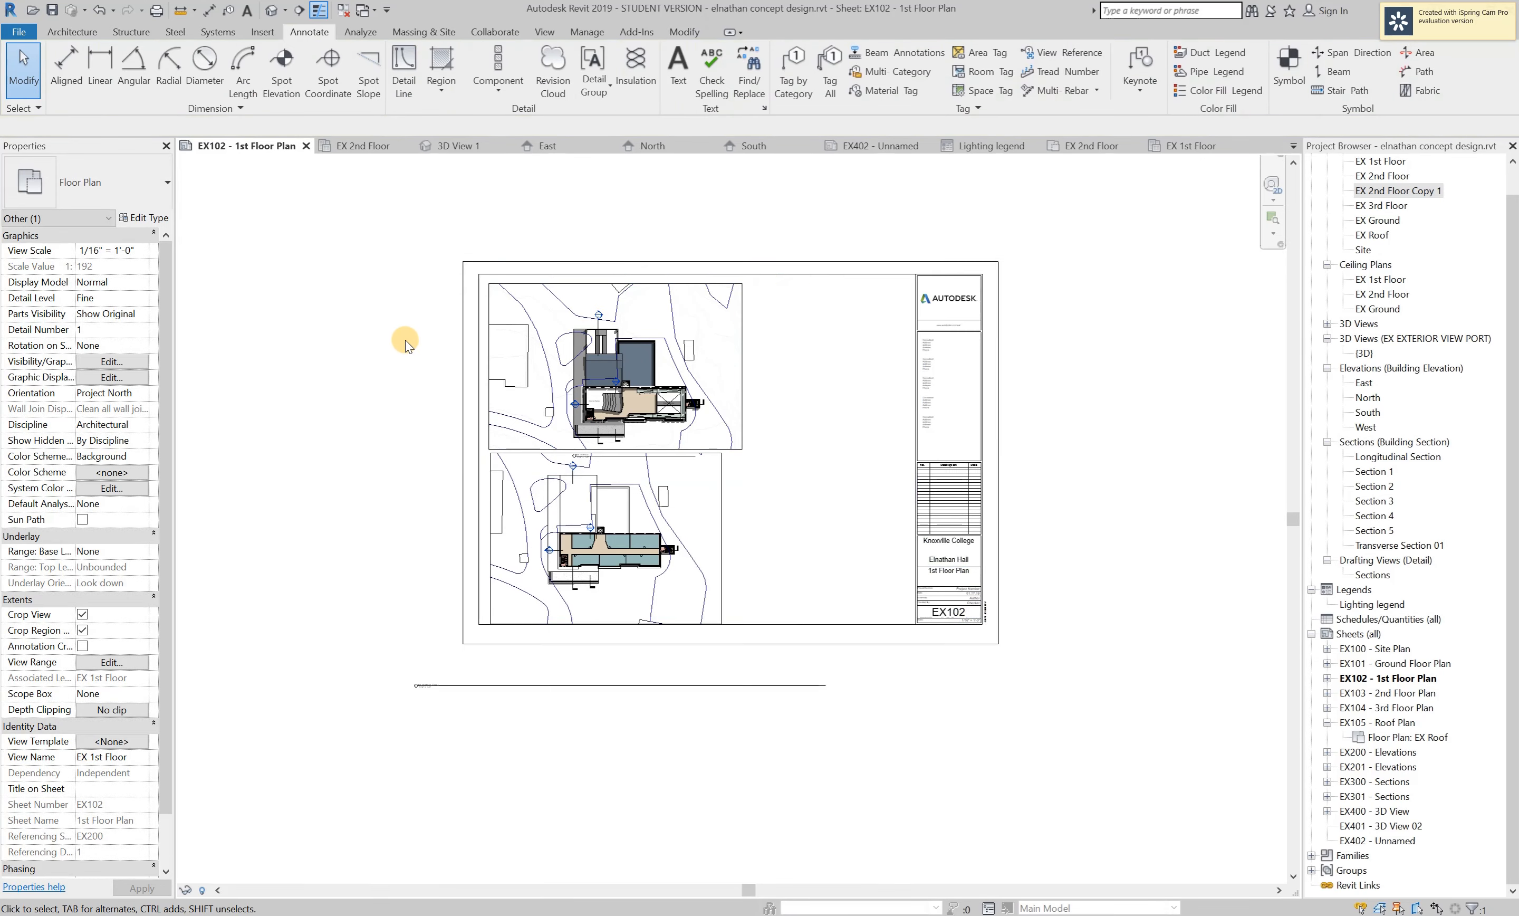
{"action": "left_click", "coordinate": [731, 392]}
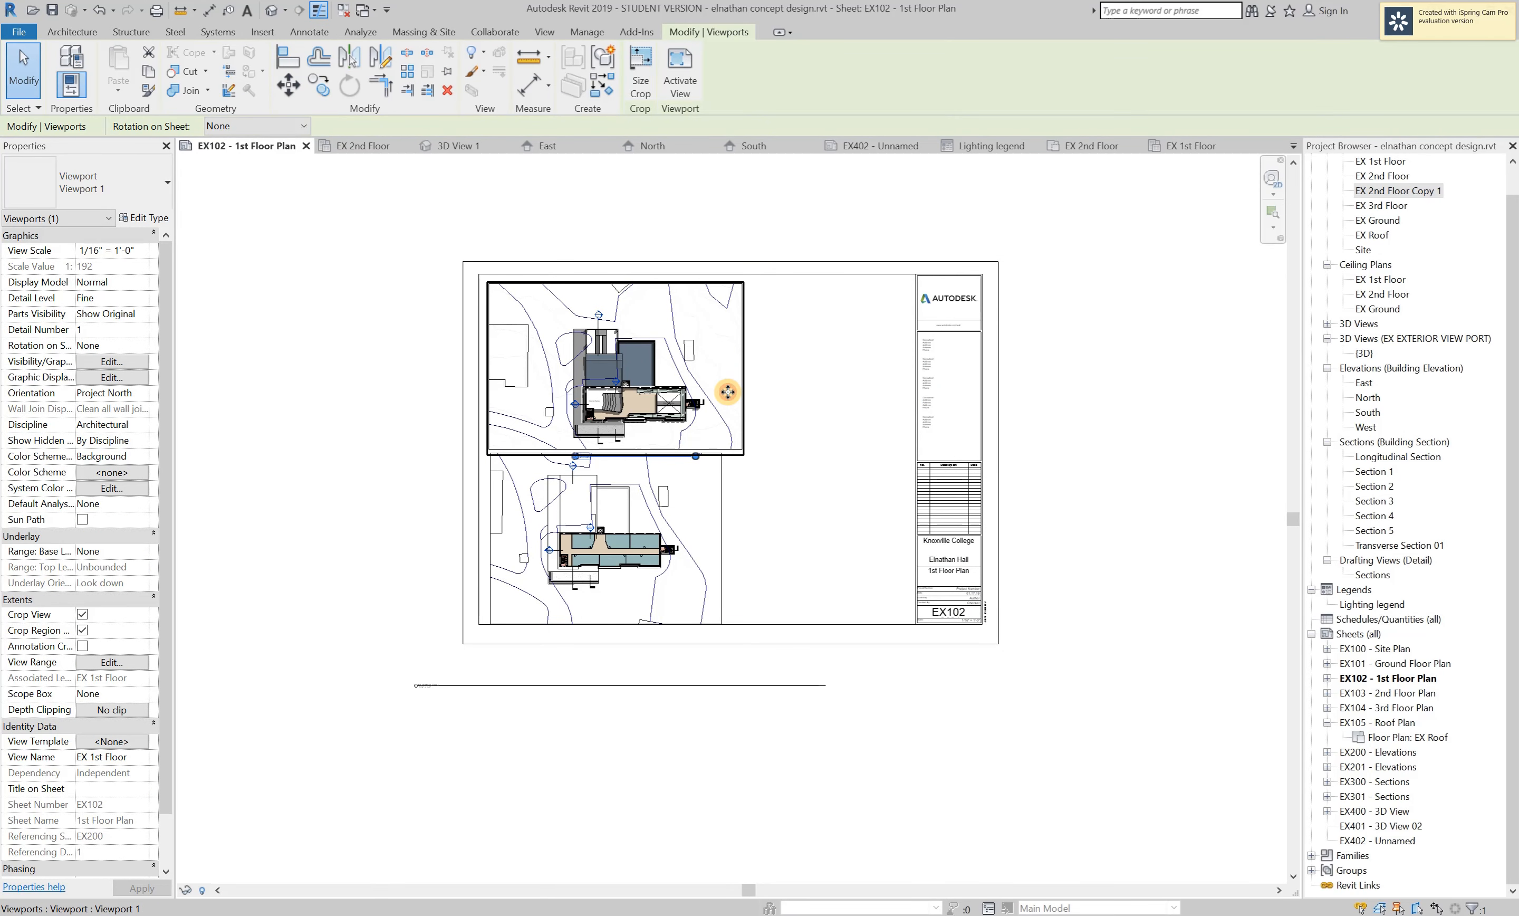
{"action": "left_click", "coordinate": [1142, 435]}
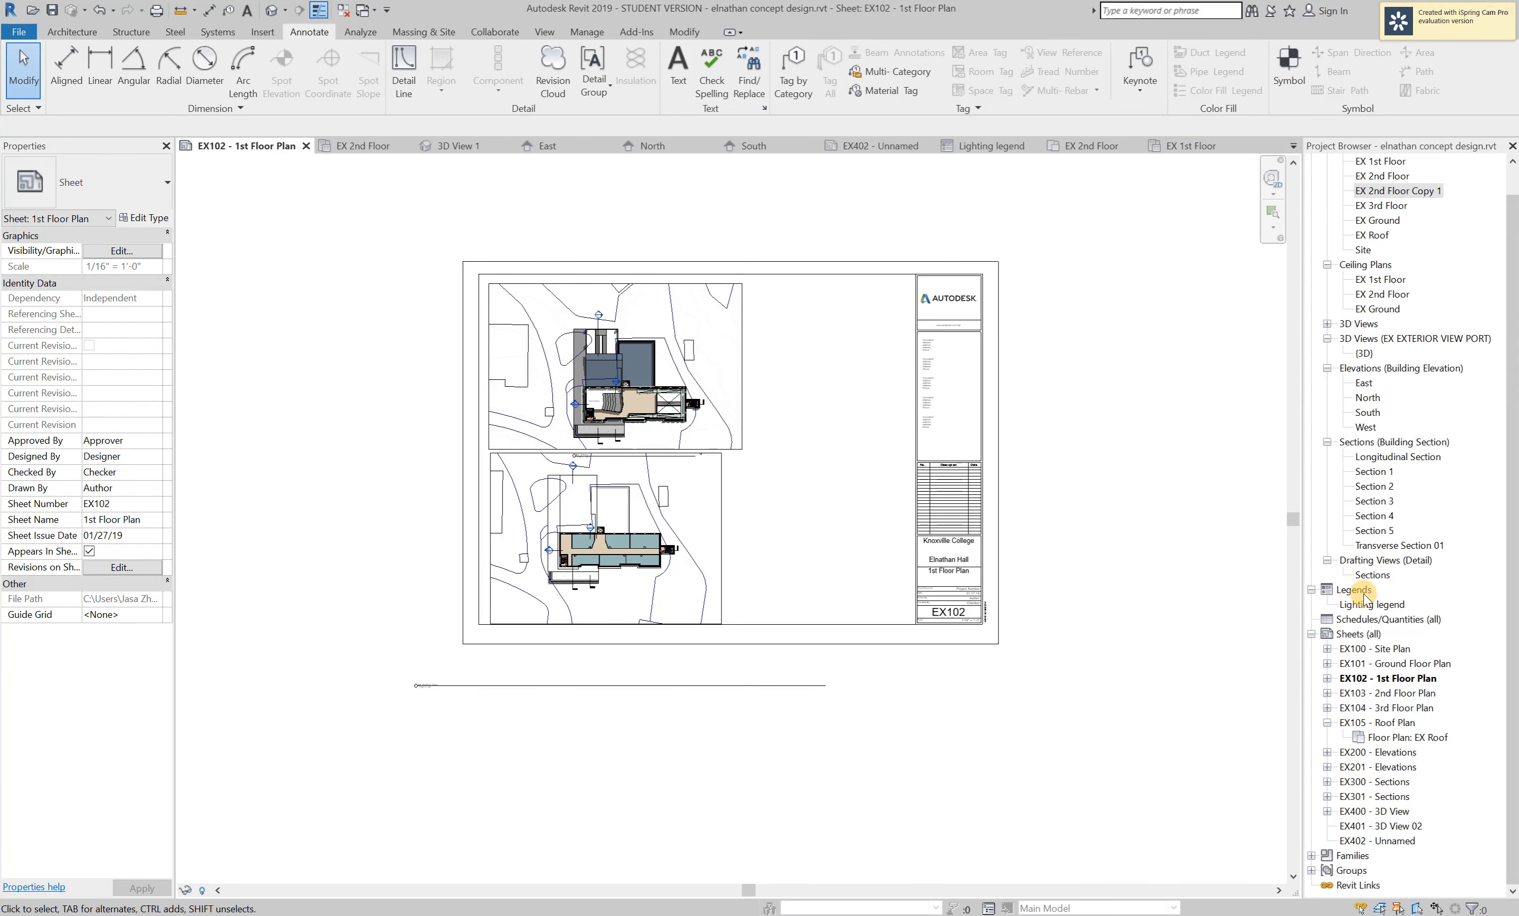
Try to place the Lighting legend on sheet EX102 beside the two floor plans.
{"action": "left_click_drag", "start_coordinate": [1371, 604], "coordinate": [817, 465]}
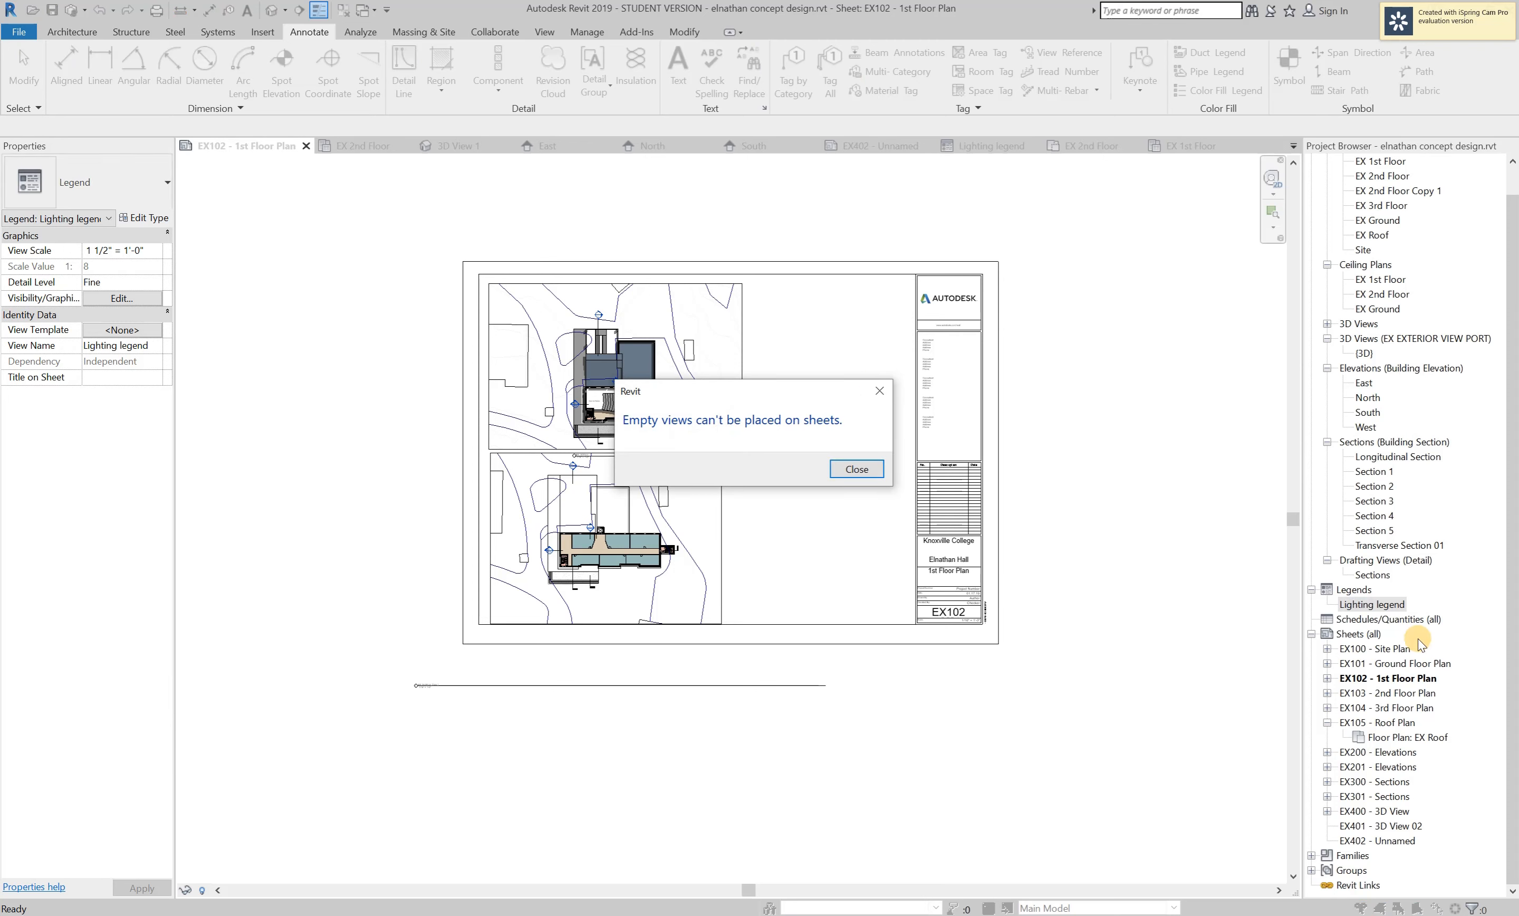
{"action": "left_click", "coordinate": [854, 469]}
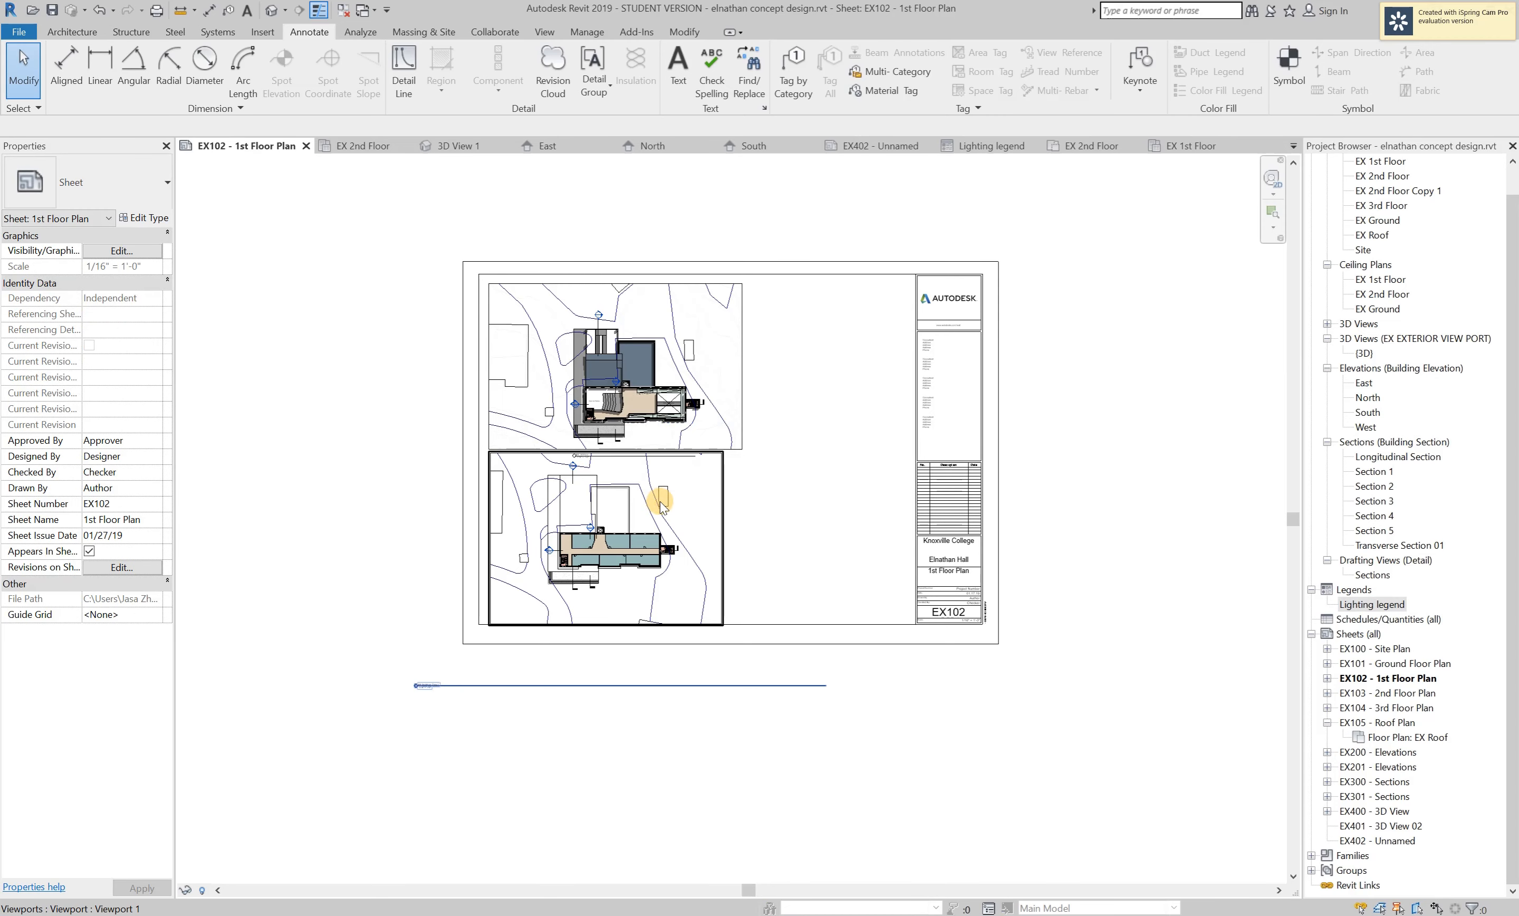
{"action": "scroll", "coordinate": [622, 564], "scroll_direction": "up", "scroll_amount": 3}
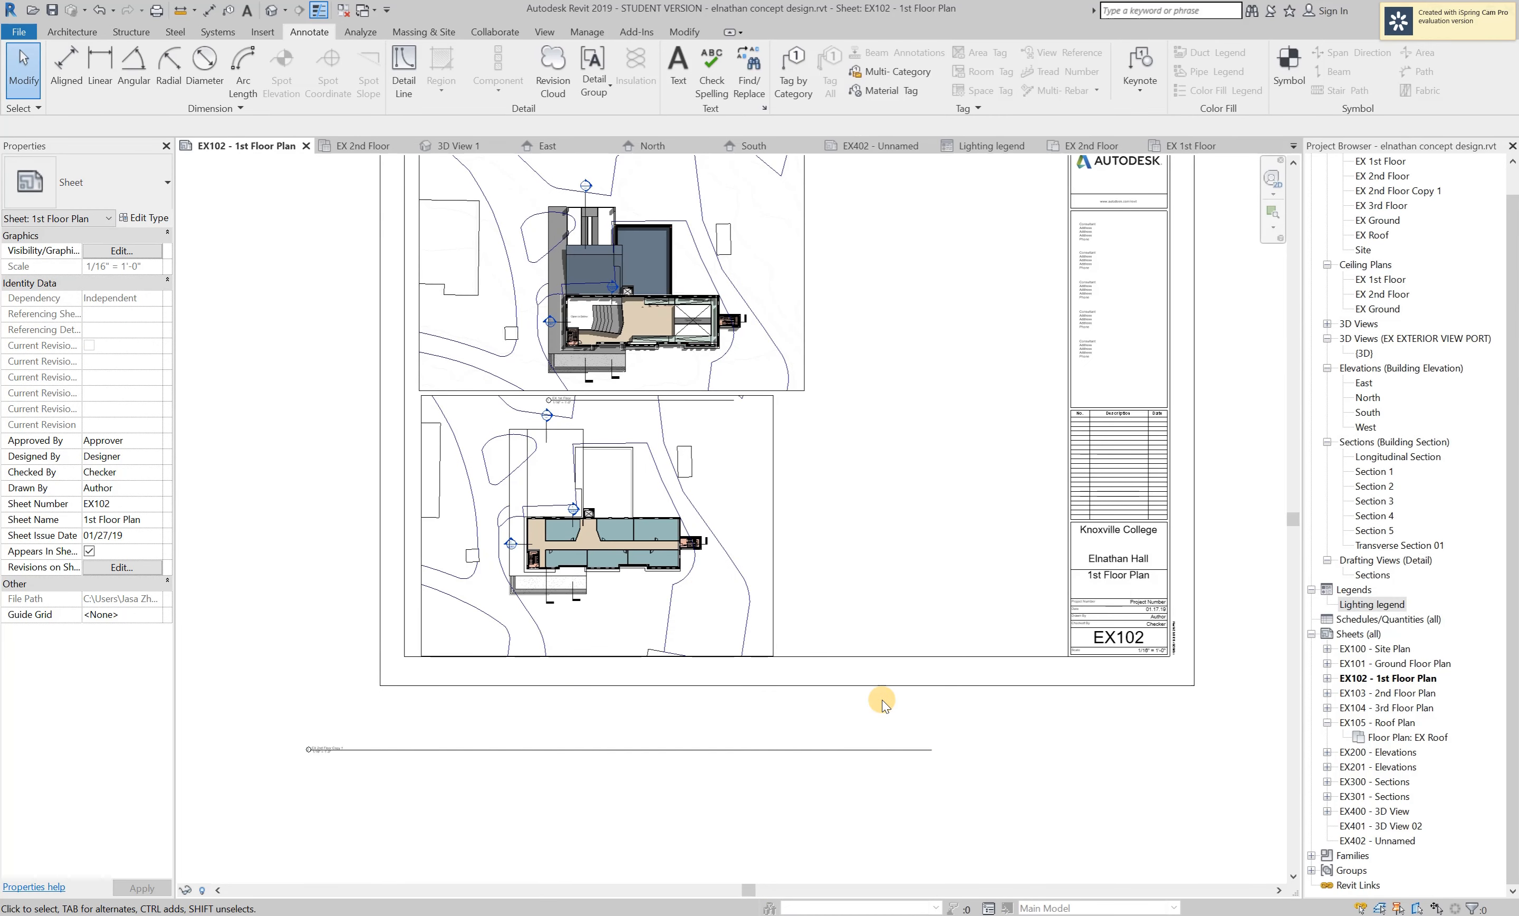
{"action": "scroll", "coordinate": [882, 703], "scroll_direction": "down", "scroll_amount": 2}
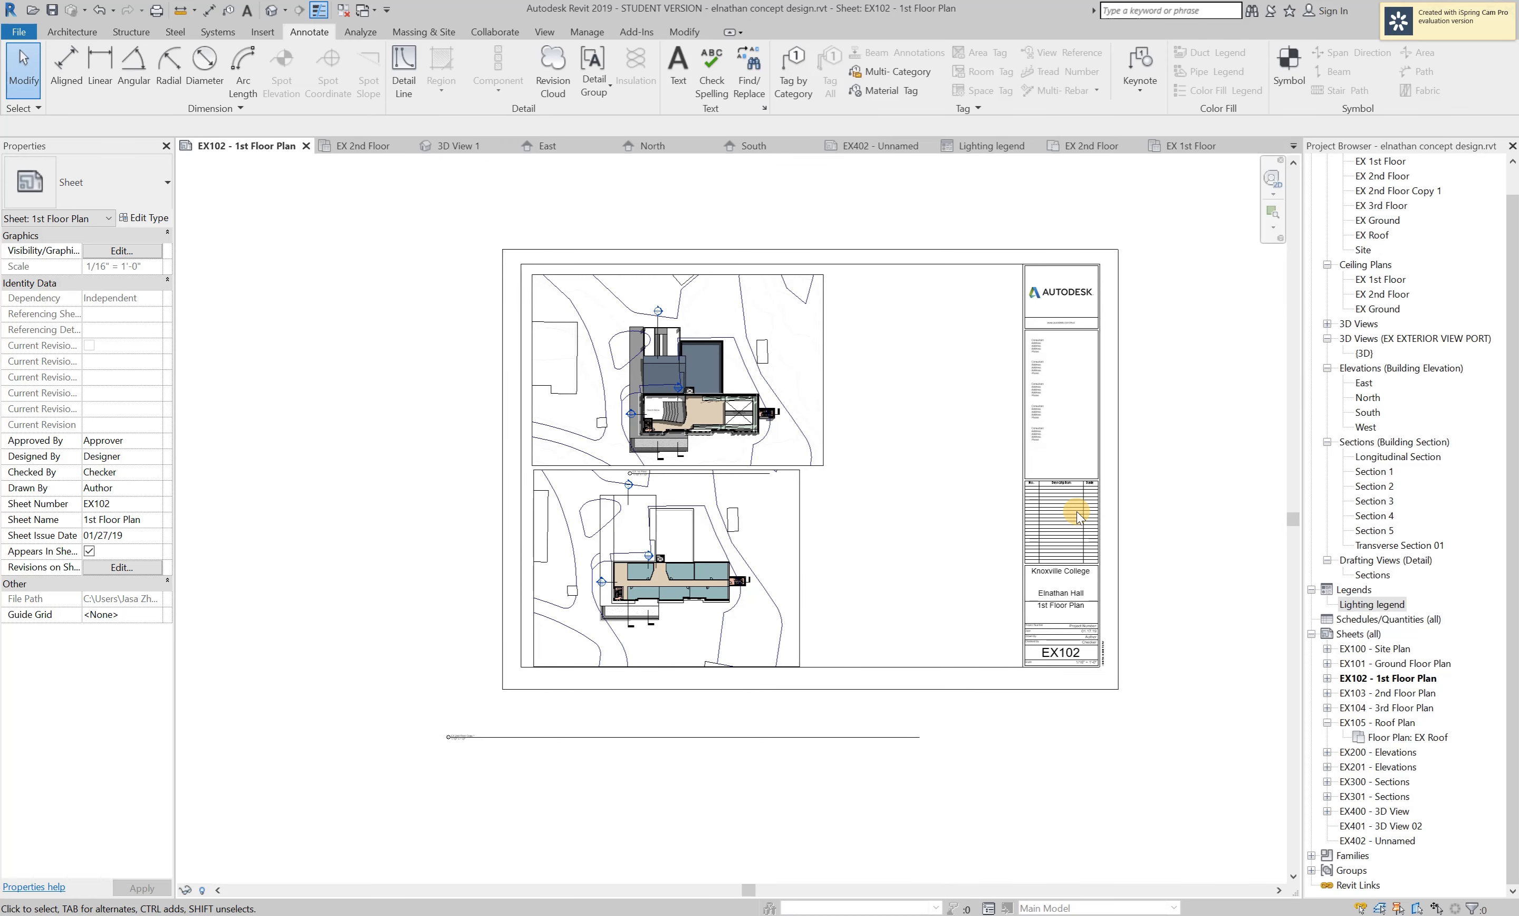
Select the EX102 title block, look over the sheet's print settings, and close them without printing.
{"action": "left_click", "coordinate": [1106, 513]}
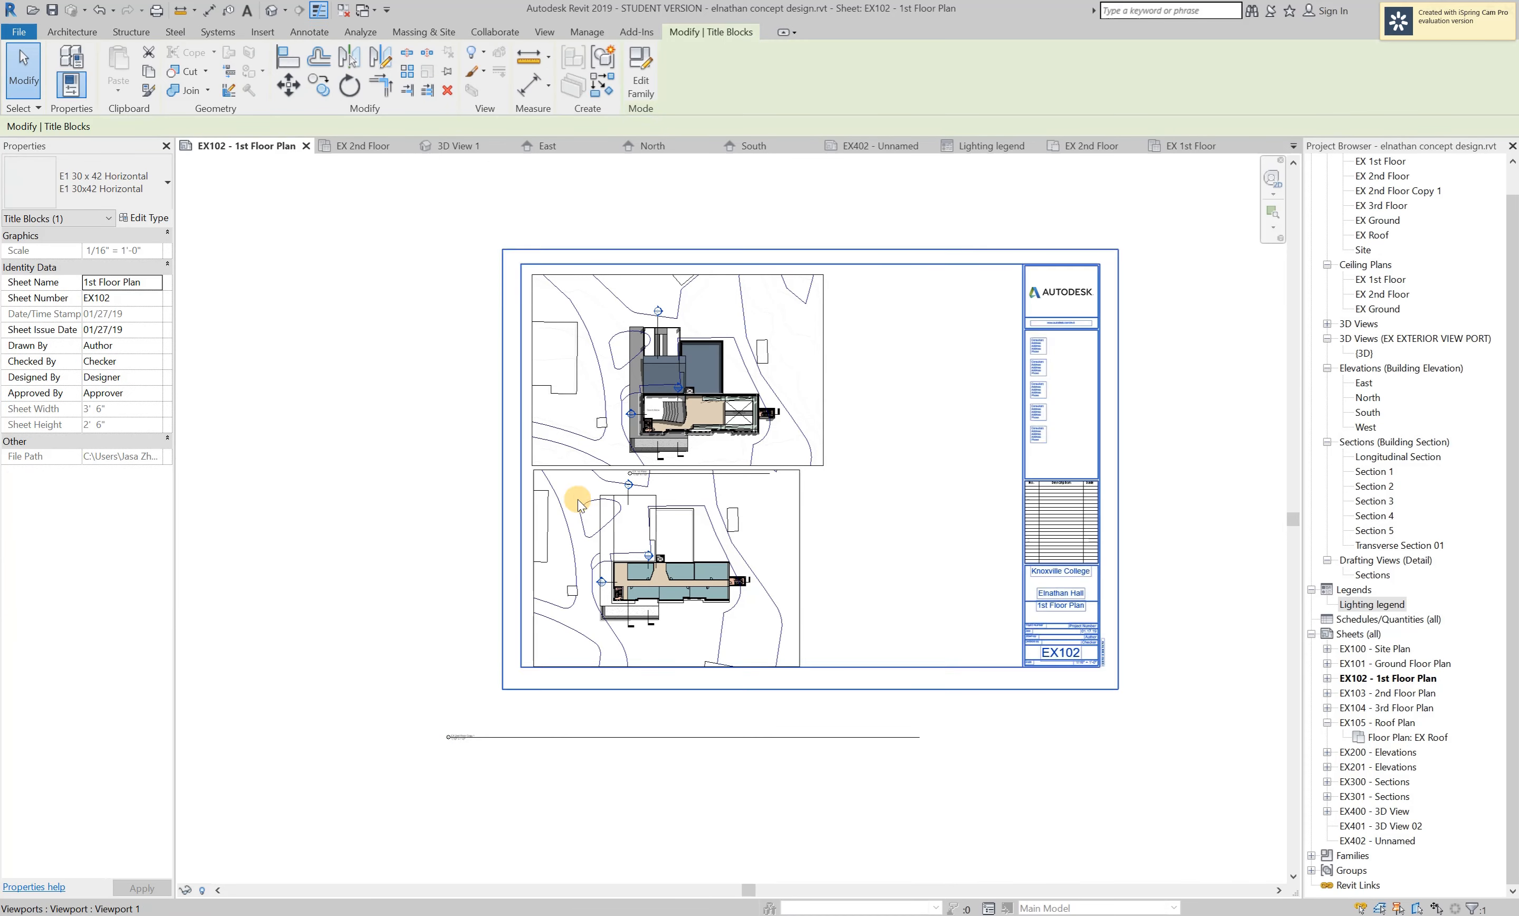
{"action": "left_click", "coordinate": [33, 57]}
{"action": "left_click", "coordinate": [19, 32]}
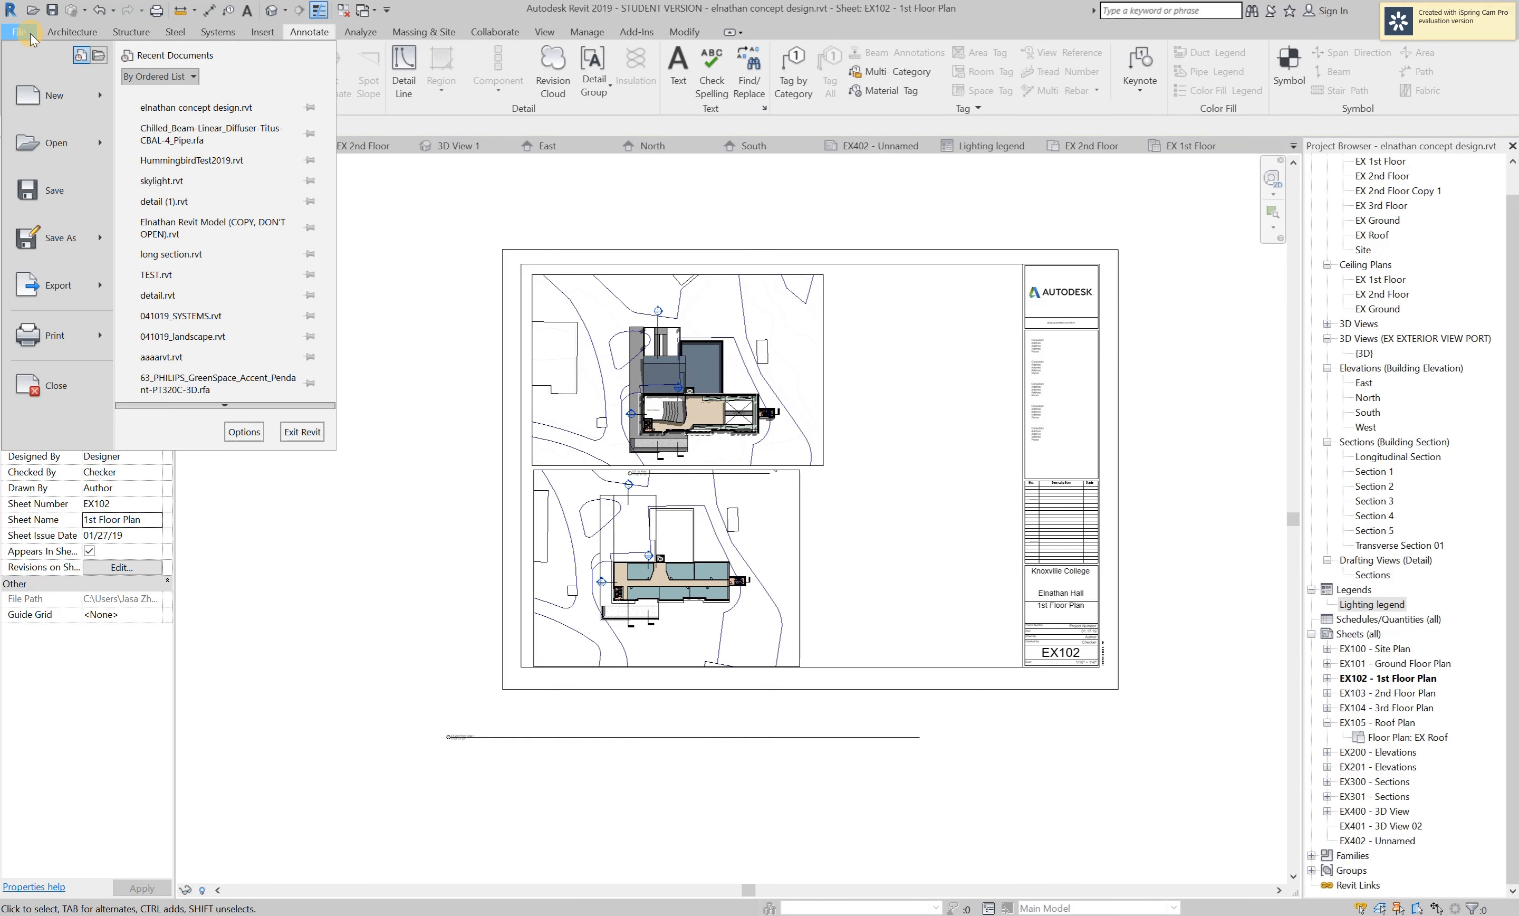
{"action": "mouse_move", "coordinate": [81, 348]}
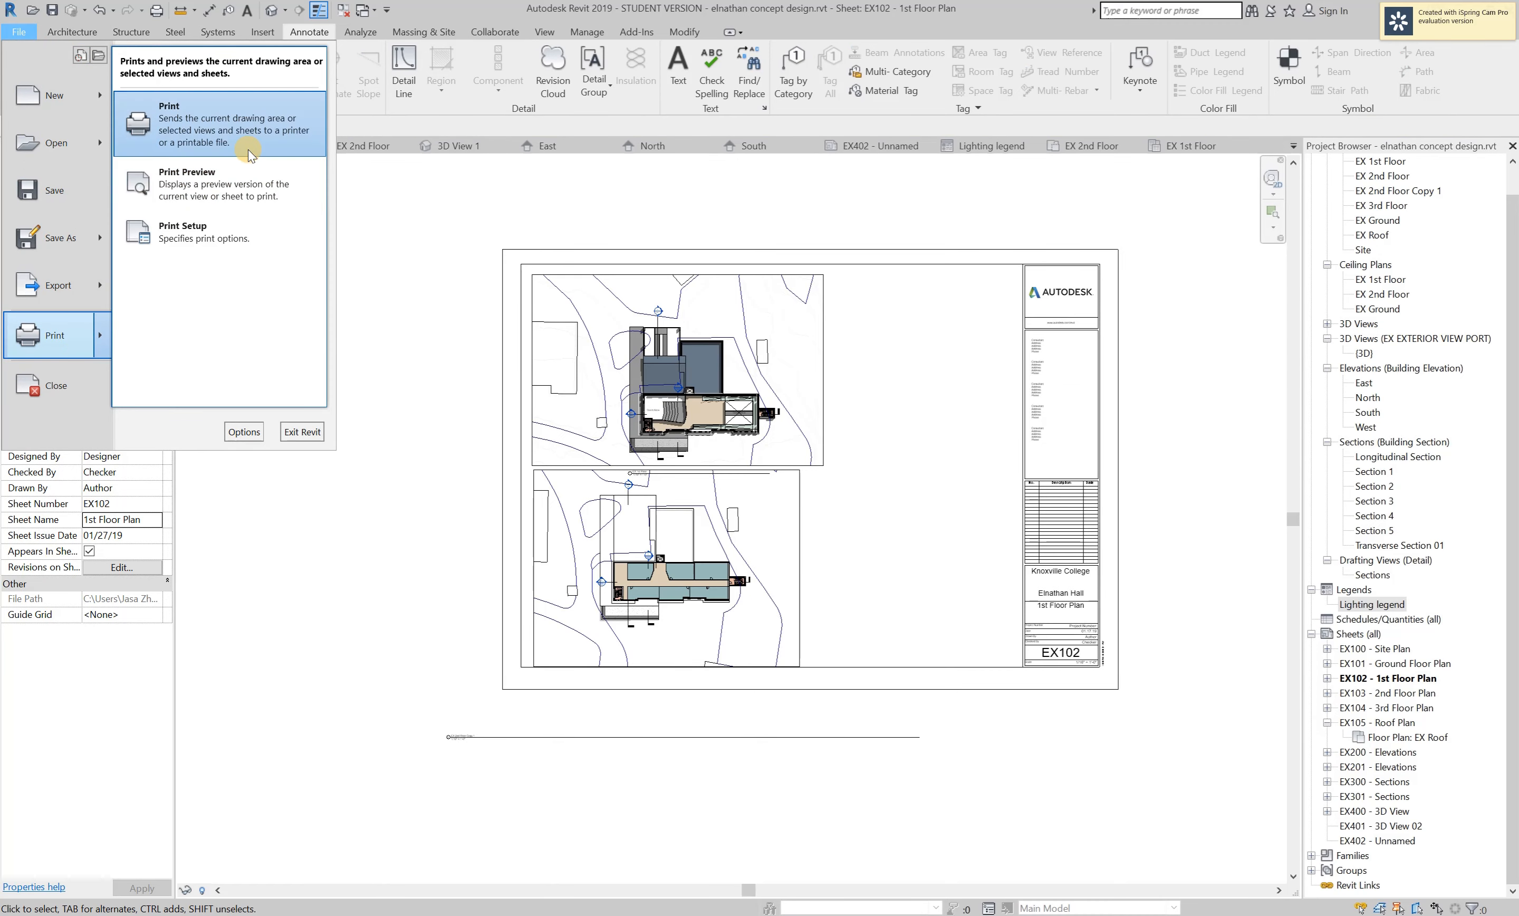
{"action": "left_click", "coordinate": [244, 125]}
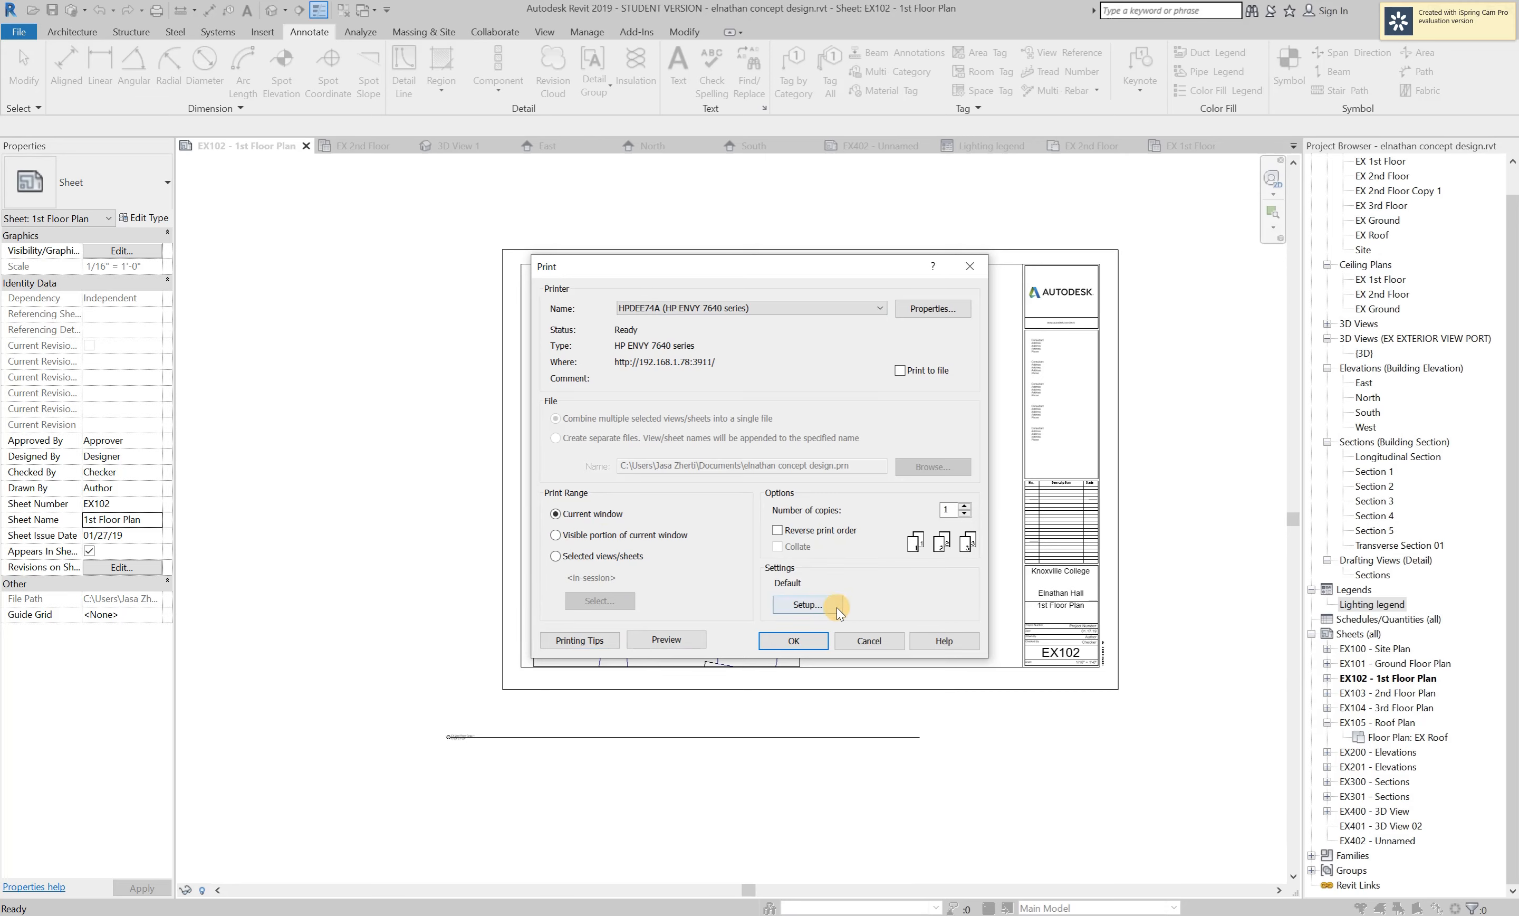
{"action": "left_click", "coordinate": [880, 640]}
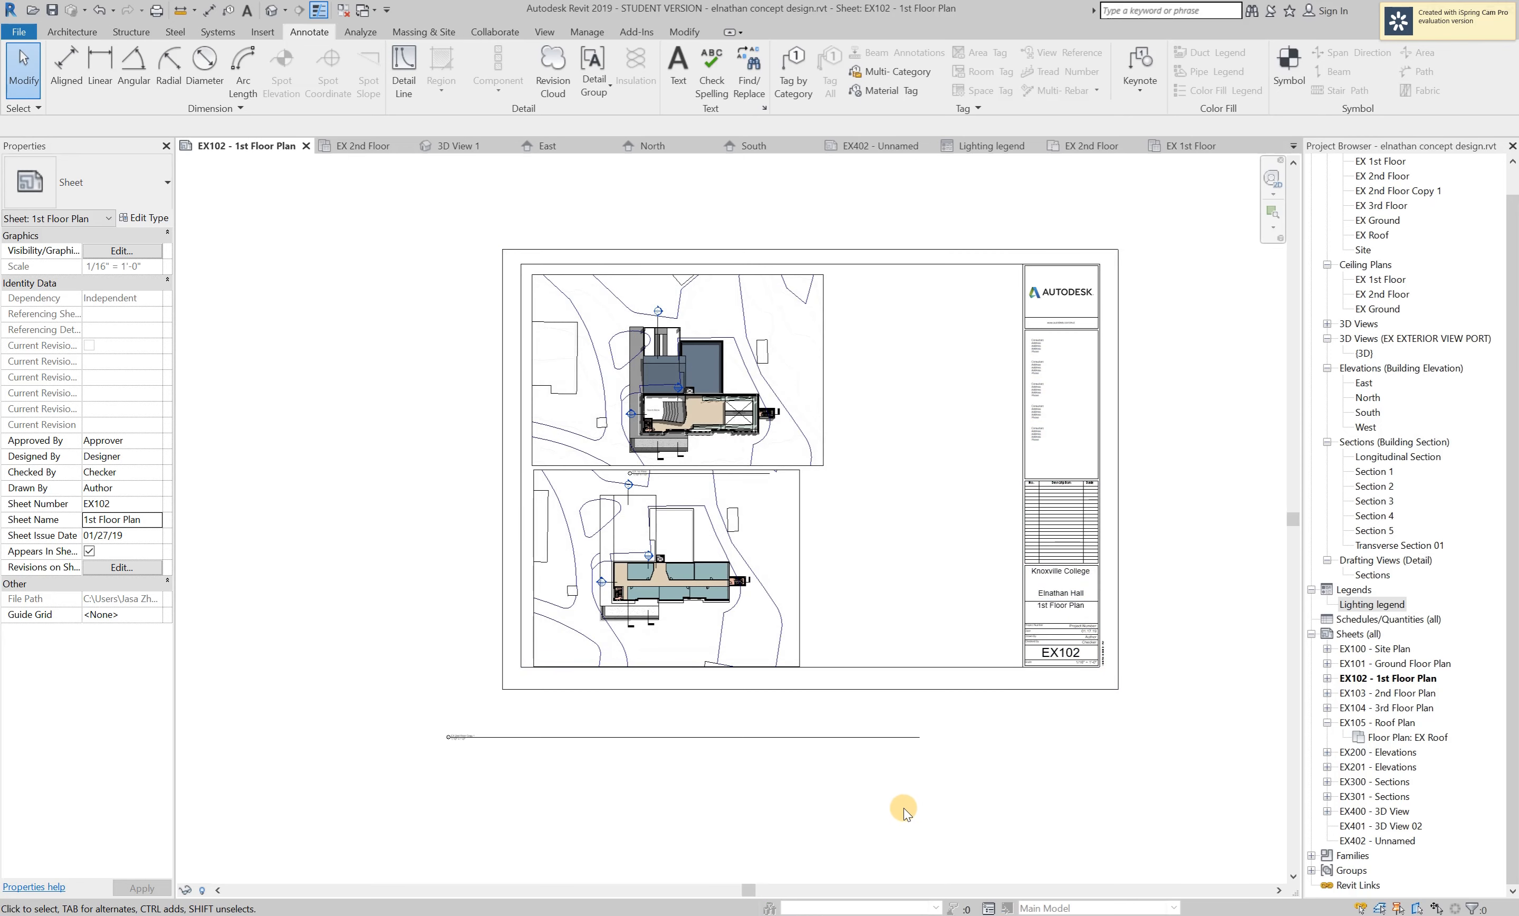